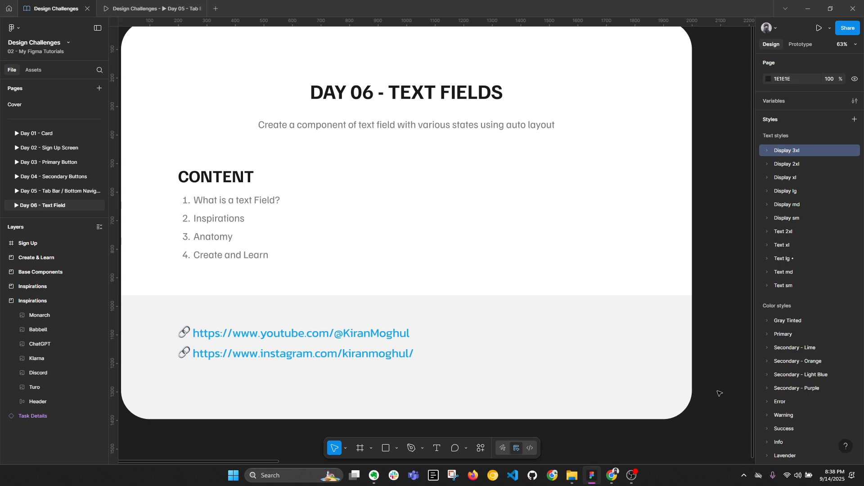
Step: Pan and zoom to the Inspirations board of example form cards, then collapse the layer list
{"action": "scroll", "coordinate": [705, 380], "scroll_direction": "down", "scroll_amount": 1}
{"action": "left_click_drag", "start_coordinate": [724, 346], "coordinate": [195, 343]}
{"action": "scroll", "coordinate": [345, 184], "scroll_direction": "up", "scroll_amount": 5}
{"action": "scroll", "coordinate": [380, 141], "scroll_direction": "up", "scroll_amount": 3}
{"action": "left_click_drag", "start_coordinate": [446, 129], "coordinate": [382, 210]}
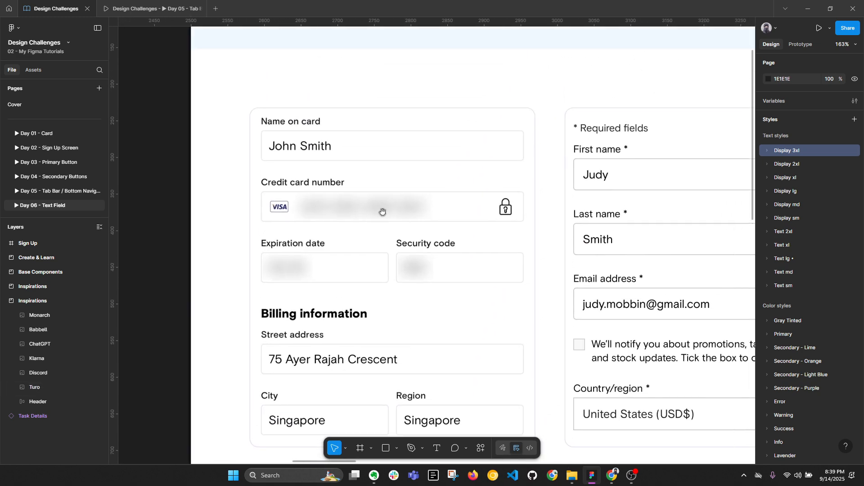
{"action": "scroll", "coordinate": [382, 211], "scroll_direction": "down", "scroll_amount": 4}
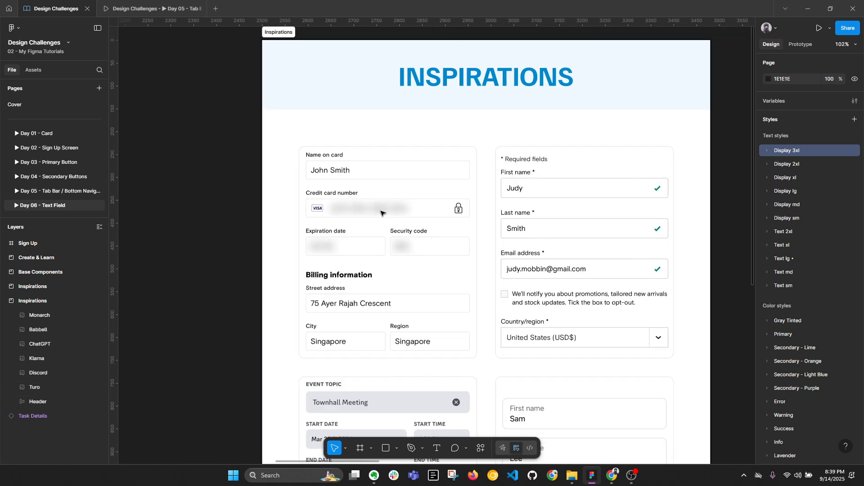
{"action": "key", "text": "alt+l"}
{"action": "left_click", "coordinate": [381, 237]}
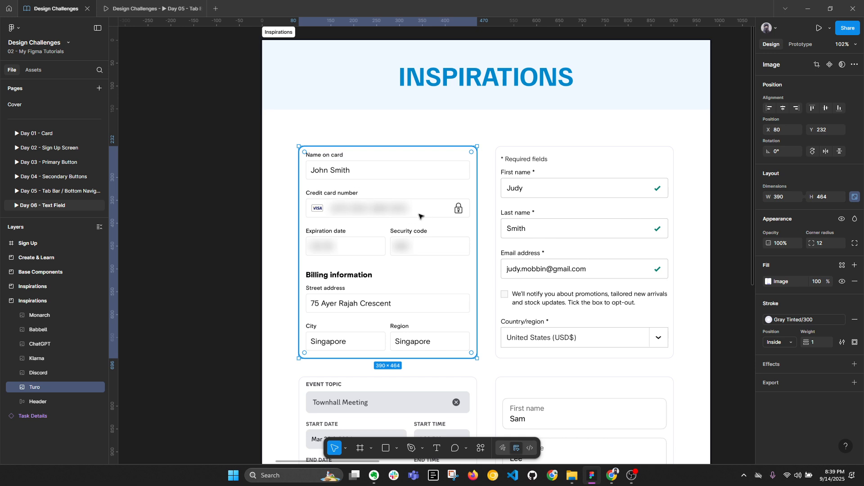
{"action": "left_click", "coordinate": [568, 224]}
{"action": "scroll", "coordinate": [513, 210], "scroll_direction": "right", "scroll_amount": 3}
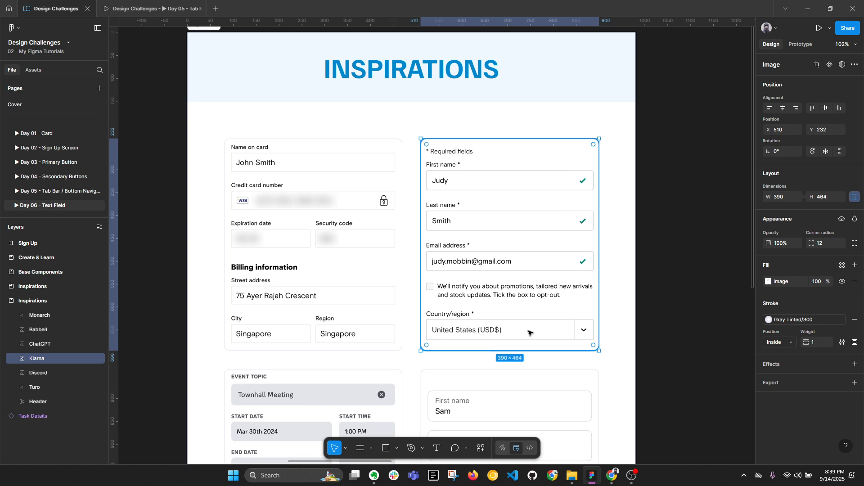
{"action": "scroll", "coordinate": [405, 288], "scroll_direction": "down", "scroll_amount": 3}
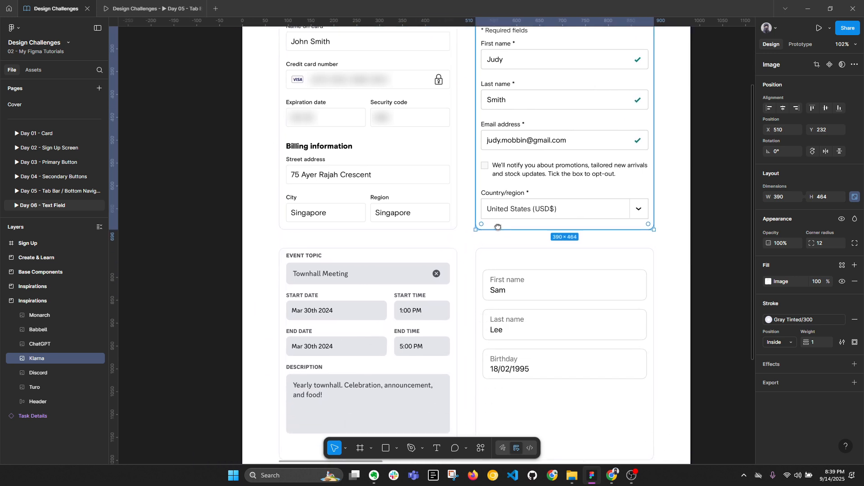
{"action": "left_click", "coordinate": [405, 288]}
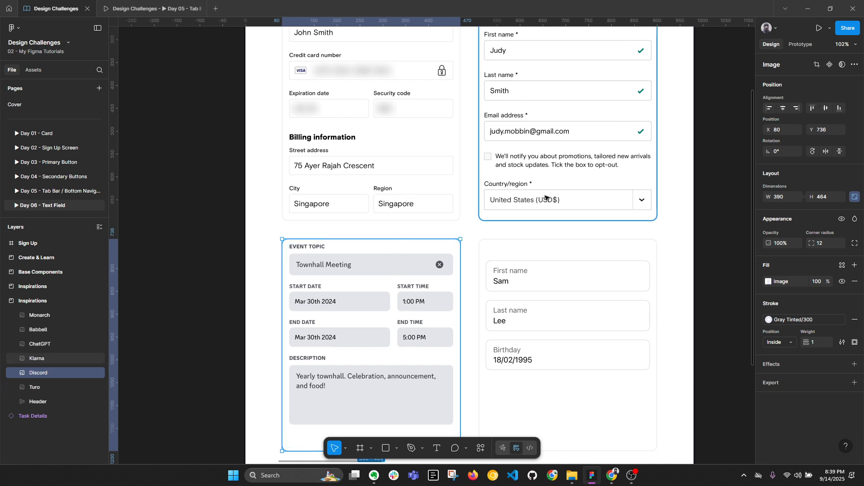
{"action": "left_click_drag", "start_coordinate": [570, 310], "coordinate": [521, 257]}
{"action": "left_click", "coordinate": [522, 256]}
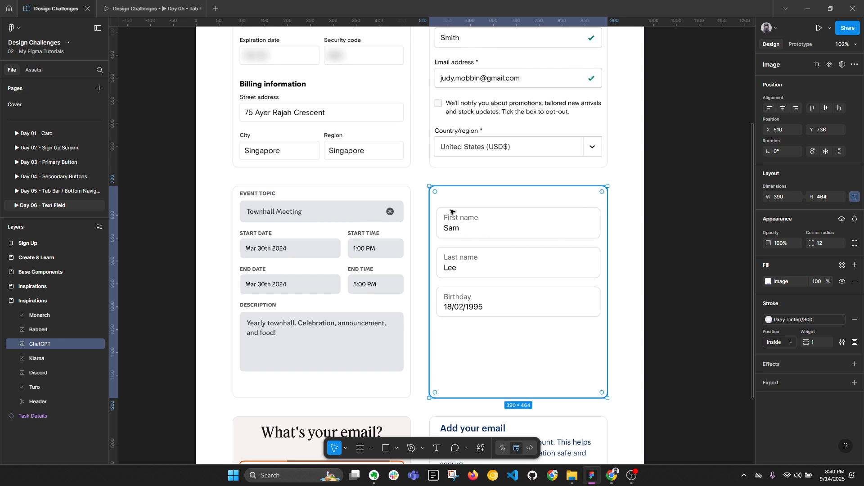
{"action": "left_click_drag", "start_coordinate": [430, 320], "coordinate": [467, 137]}
{"action": "left_click", "coordinate": [385, 279]}
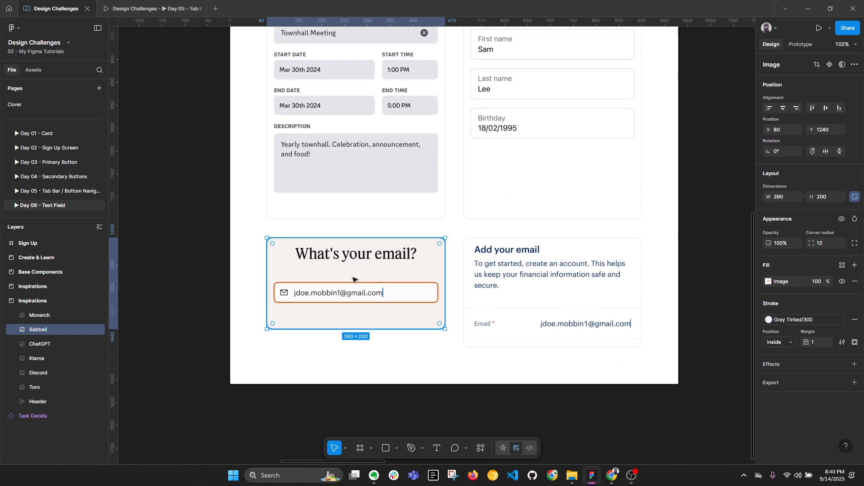
{"action": "key", "text": "alt+l"}
{"action": "left_click", "coordinate": [548, 288]}
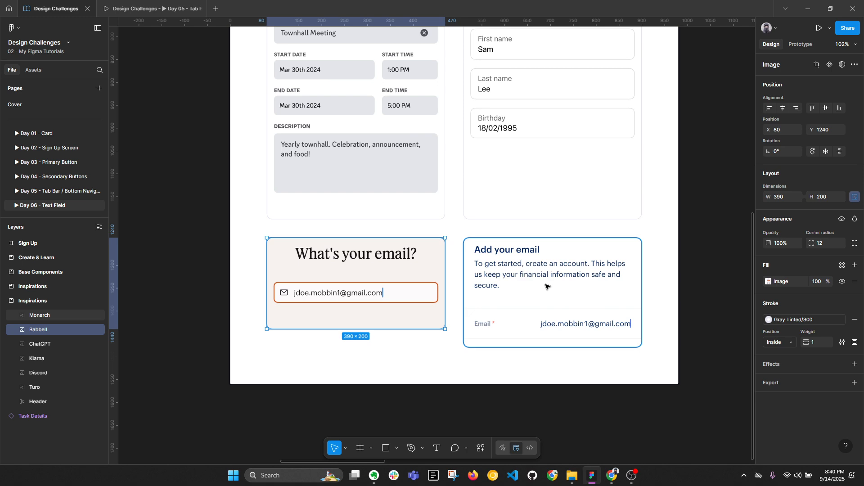
{"action": "scroll", "coordinate": [633, 312], "scroll_direction": "up", "scroll_amount": 2}
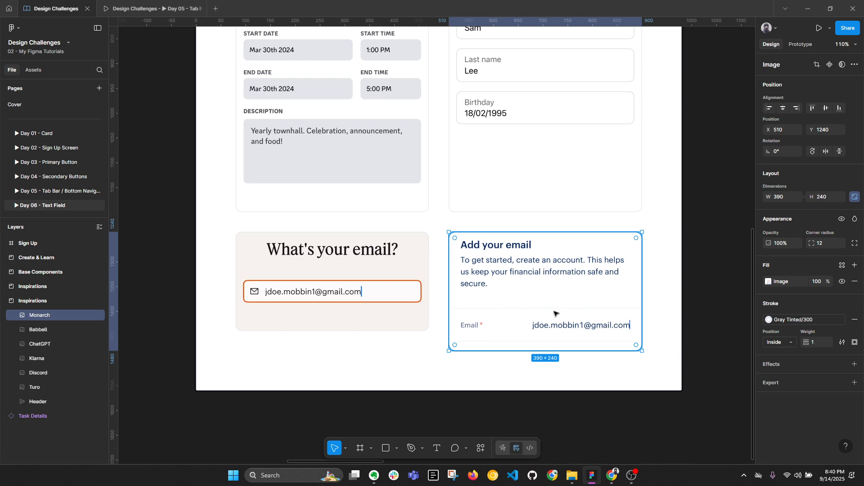
{"action": "left_click", "coordinate": [666, 337]}
{"action": "scroll", "coordinate": [630, 322], "scroll_direction": "down", "scroll_amount": 5}
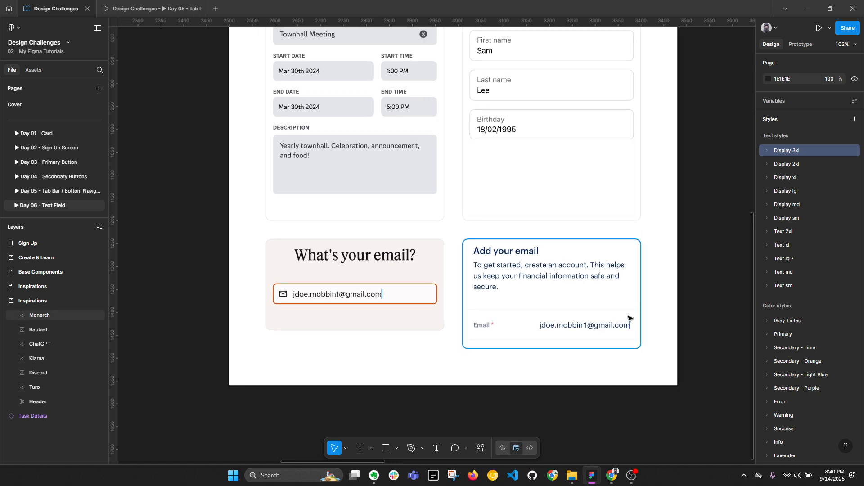
Step: Pan and zoom in on the text field anatomy diagram under its ANATOMY heading
{"action": "left_click_drag", "start_coordinate": [725, 118], "coordinate": [440, 272]}
{"action": "left_click_drag", "start_coordinate": [495, 235], "coordinate": [247, 263]}
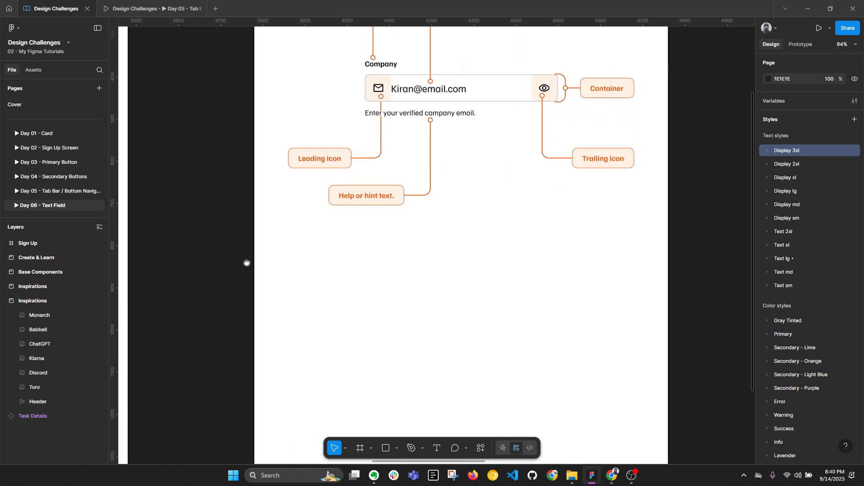
{"action": "left_click_drag", "start_coordinate": [545, 118], "coordinate": [505, 246]}
{"action": "scroll", "coordinate": [564, 222], "scroll_direction": "up", "scroll_amount": 2}
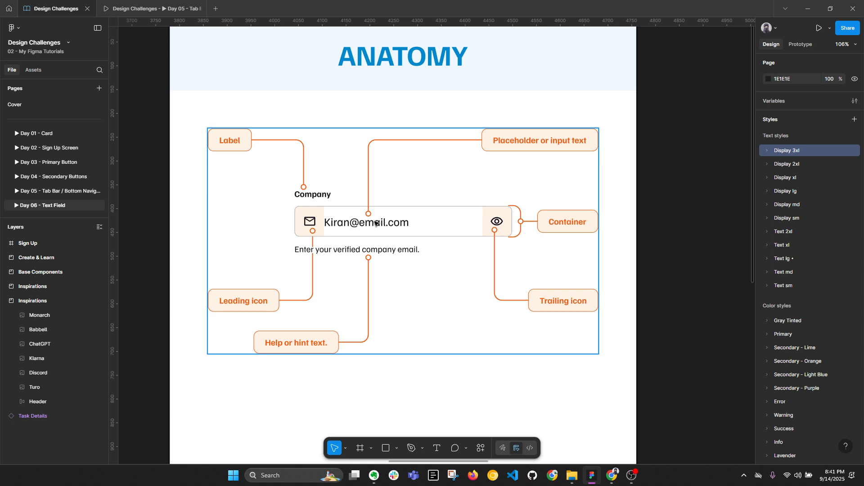
{"action": "key", "text": "alt+l"}
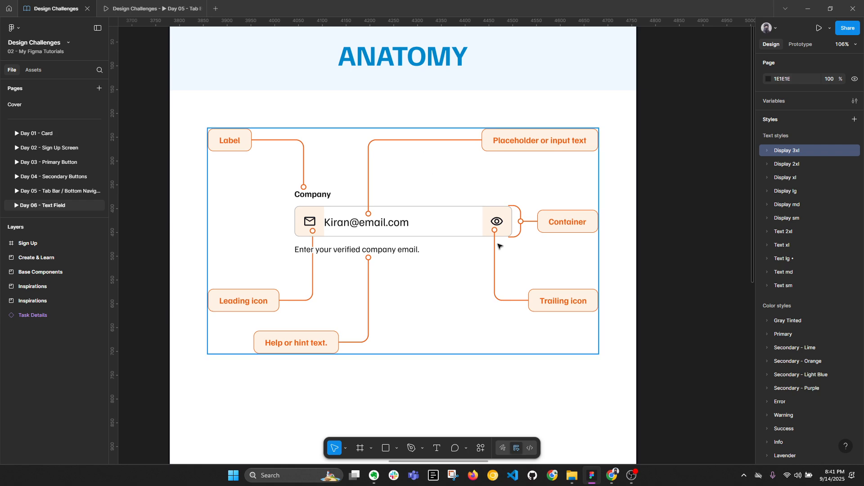
Step: Zoom out and pan over to the Base Components frame
{"action": "scroll", "coordinate": [499, 246], "scroll_direction": "down", "scroll_amount": 2}
{"action": "left_click_drag", "start_coordinate": [682, 224], "coordinate": [324, 241]}
{"action": "left_click_drag", "start_coordinate": [388, 208], "coordinate": [275, 223]}
Step: Zoom into Base Components and select the outlined icon row, then the Pakistan flag
{"action": "scroll", "coordinate": [517, 175], "scroll_direction": "up", "scroll_amount": 1}
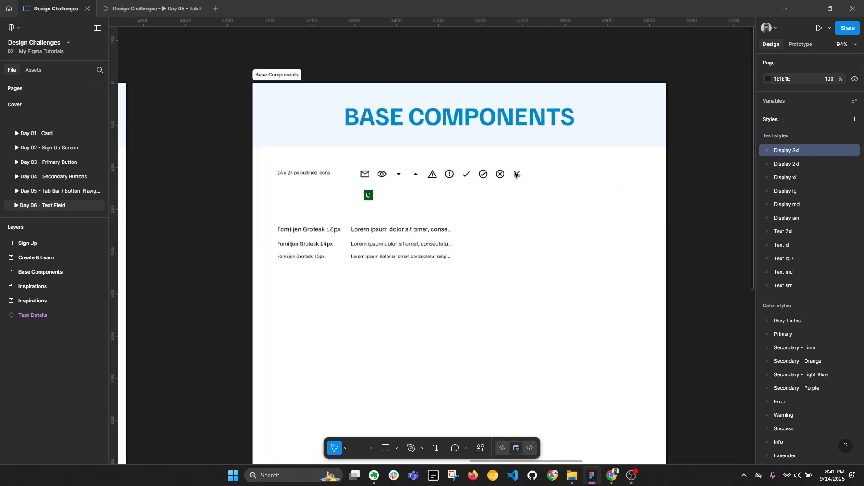
{"action": "scroll", "coordinate": [516, 174], "scroll_direction": "up", "scroll_amount": 3}
{"action": "key", "text": "alt+l"}
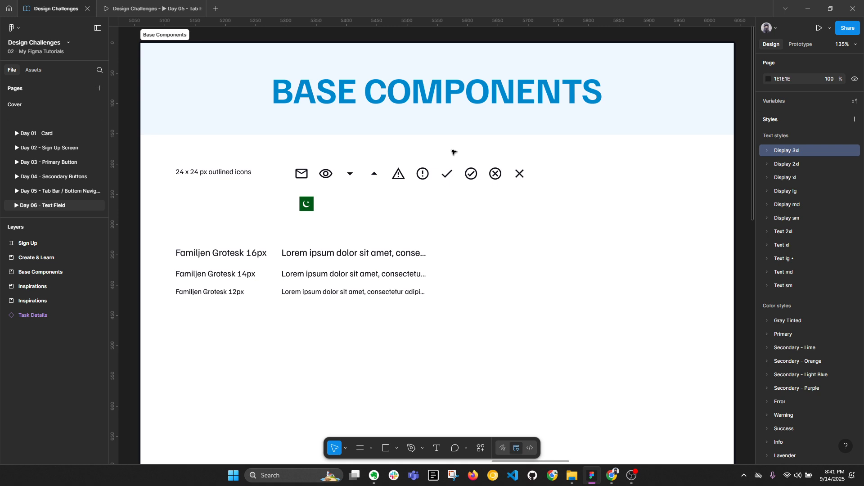
{"action": "left_click_drag", "start_coordinate": [288, 164], "coordinate": [575, 194]}
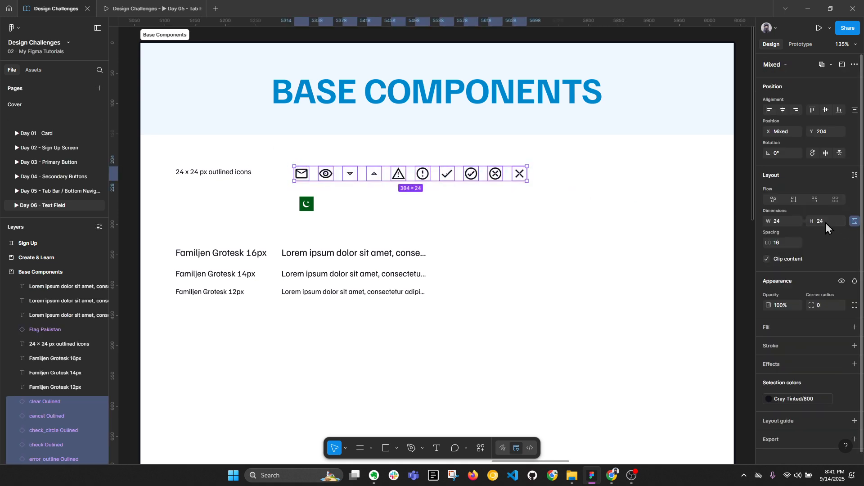
{"action": "left_click", "coordinate": [312, 208]}
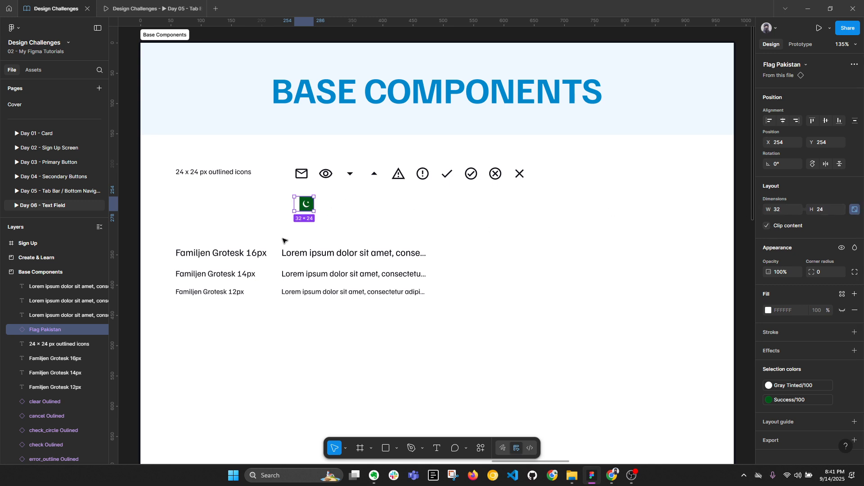
Step: Select the three Familjen Grotesk text samples, then clear the selection
{"action": "left_click_drag", "start_coordinate": [174, 238], "coordinate": [261, 297]}
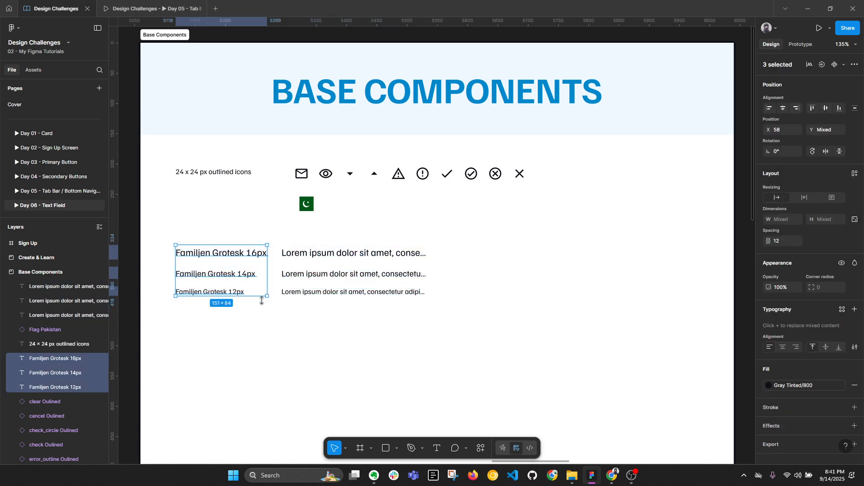
{"action": "left_click", "coordinate": [234, 310]}
{"action": "key", "text": "alt+l"}
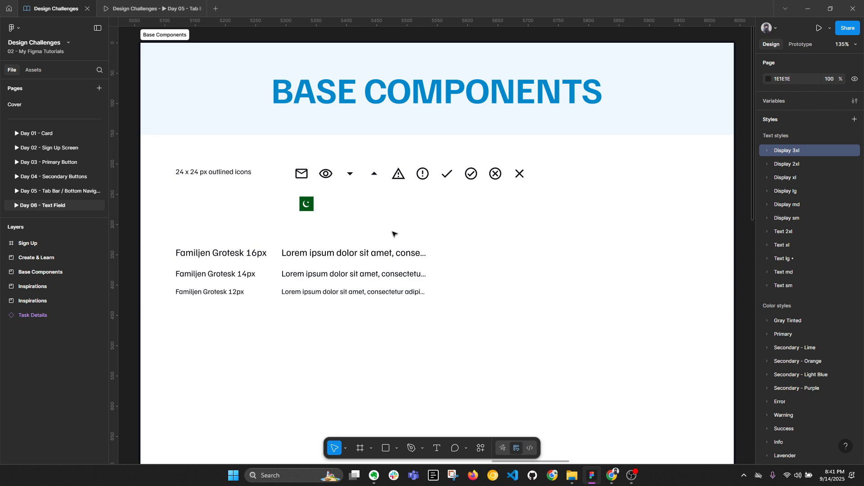
Step: Scroll across to the Create & Learn frame
{"action": "scroll", "coordinate": [392, 234], "scroll_direction": "down", "scroll_amount": 1}
{"action": "scroll", "coordinate": [561, 236], "scroll_direction": "right", "scroll_amount": 10}
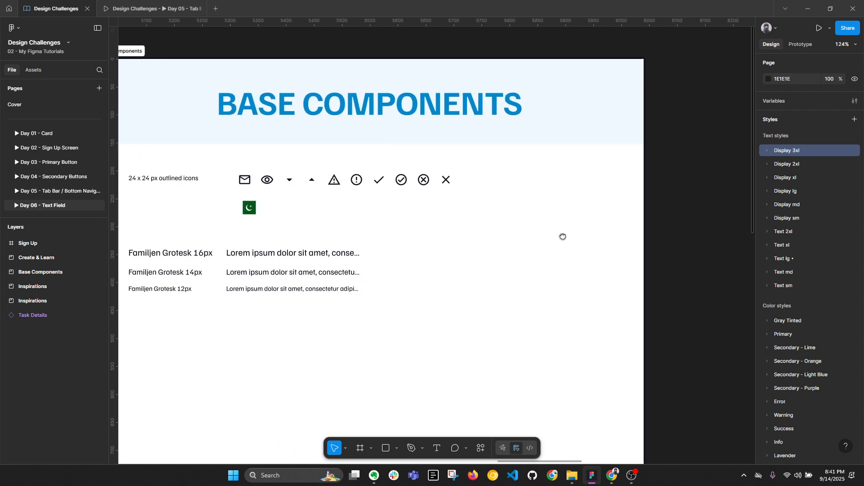
{"action": "scroll", "coordinate": [471, 241], "scroll_direction": "right", "scroll_amount": 4}
Step: Zoom to about 169% on the Create & Learn Default row and activate the Text tool
{"action": "scroll", "coordinate": [280, 228], "scroll_direction": "down", "scroll_amount": 3}
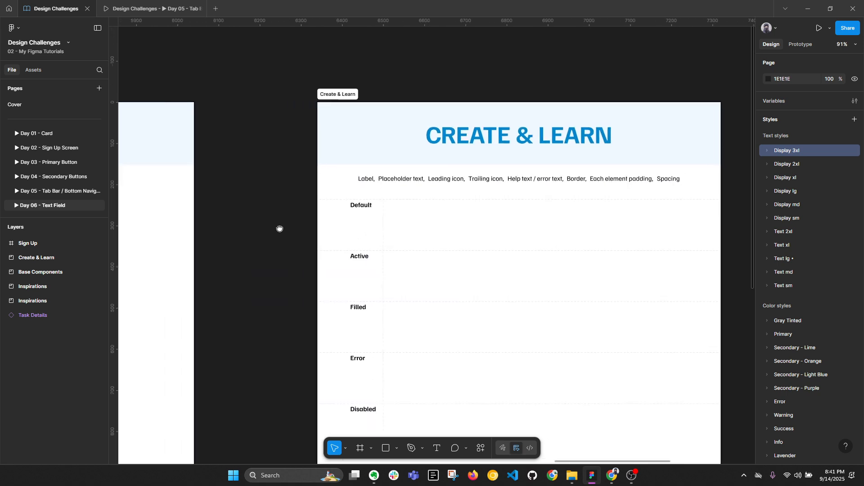
{"action": "scroll", "coordinate": [282, 224], "scroll_direction": "left", "scroll_amount": 1}
{"action": "scroll", "coordinate": [478, 205], "scroll_direction": "up", "scroll_amount": 5}
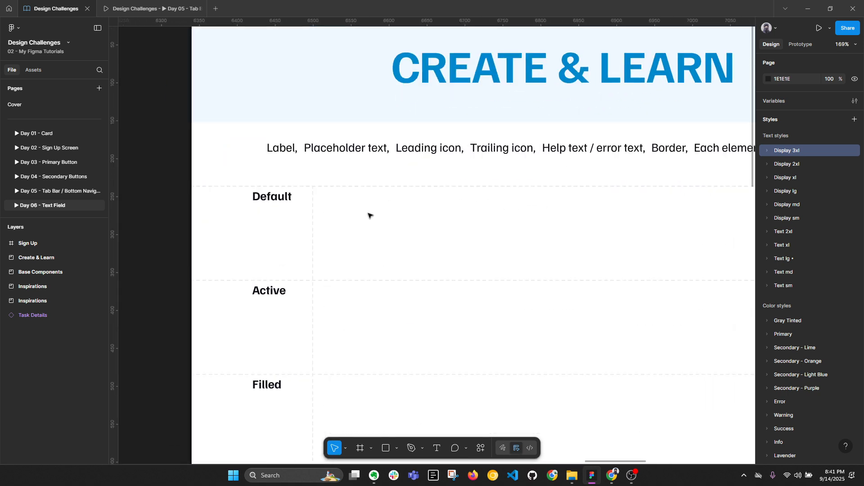
{"action": "key", "text": "t"}
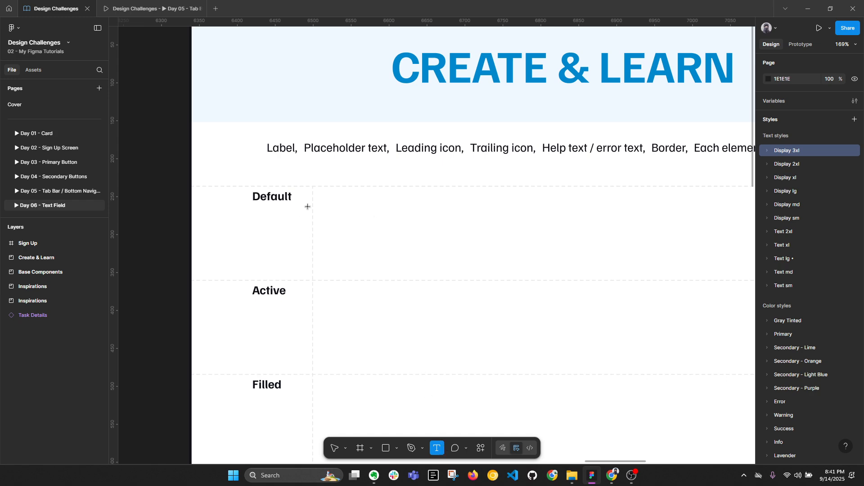
Step: Add a 'Label' text layer at the top-left of the Default row
{"action": "key", "text": "y"}
{"action": "key", "text": "t"}
{"action": "left_click", "coordinate": [320, 200]}
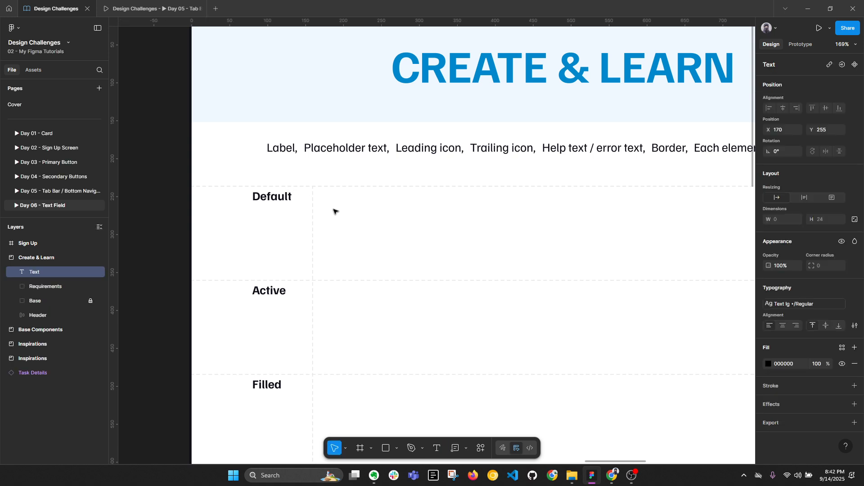
{"action": "type", "text": "Label"}
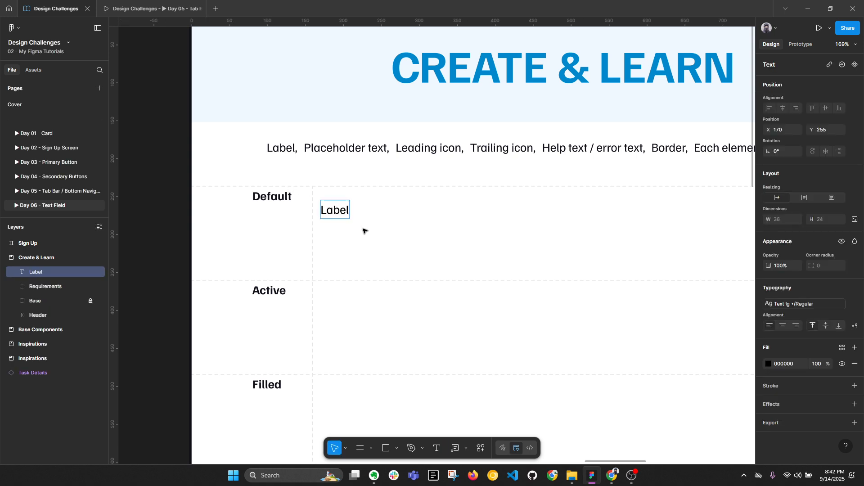
{"action": "left_click", "coordinate": [363, 228]}
{"action": "left_click", "coordinate": [342, 215]}
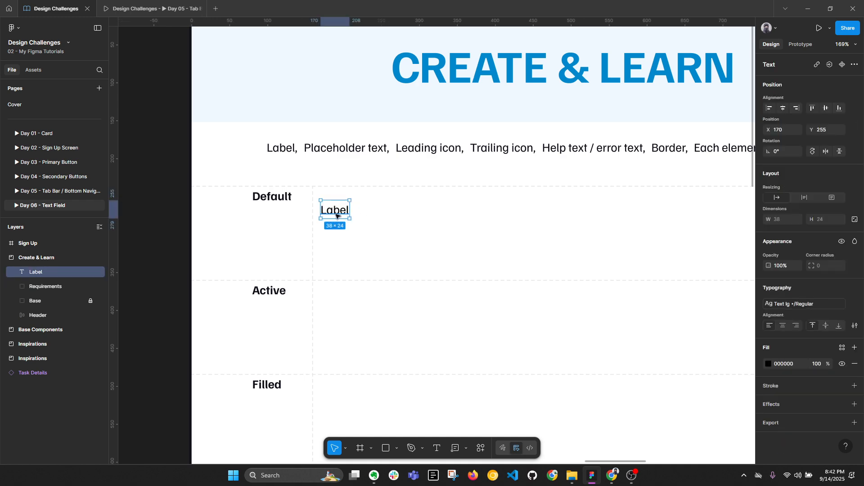
{"action": "left_click_drag", "start_coordinate": [336, 218], "coordinate": [356, 203]}
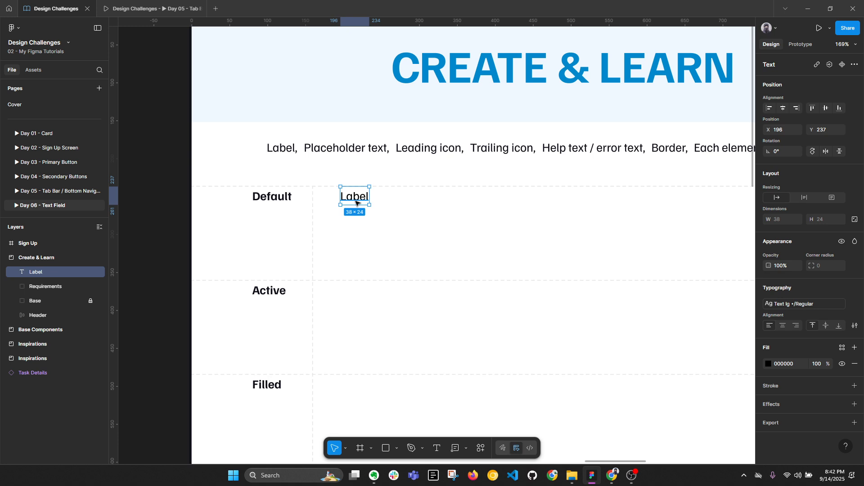
{"action": "key", "text": "alt+l"}
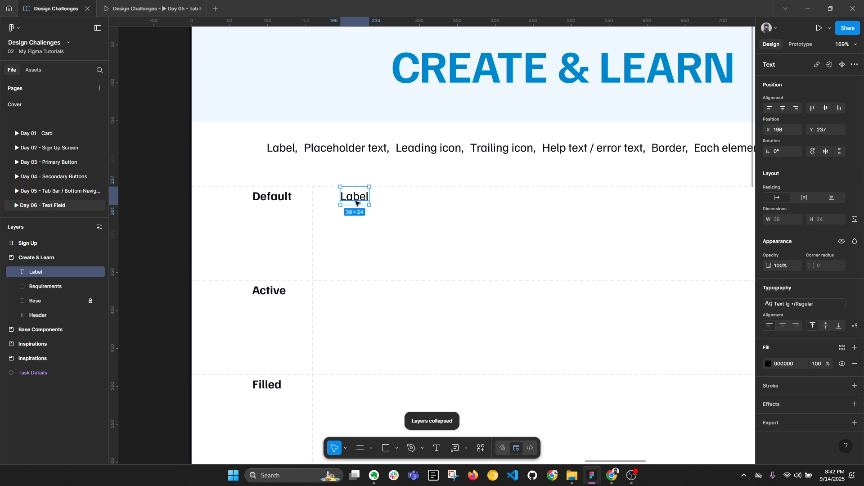
Step: Colour the Label text with the Gray Tinted/800 colour style
{"action": "left_click", "coordinate": [819, 304]}
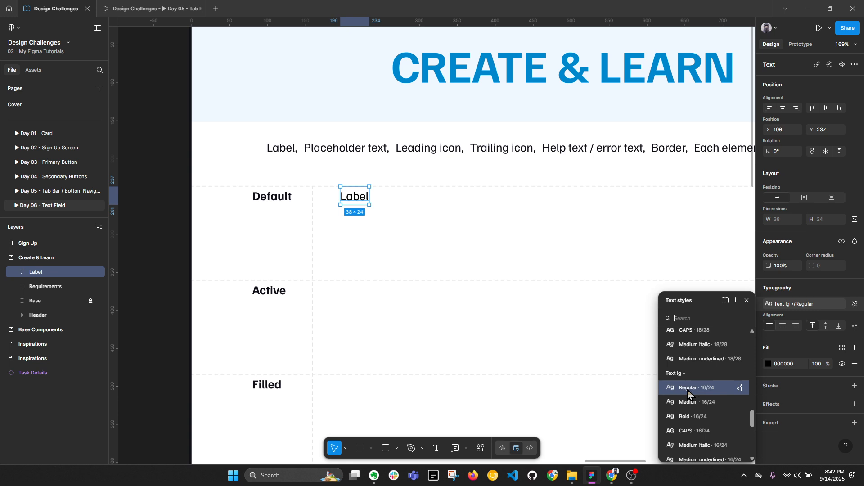
{"action": "left_click", "coordinate": [687, 391]}
{"action": "left_click", "coordinate": [842, 348]}
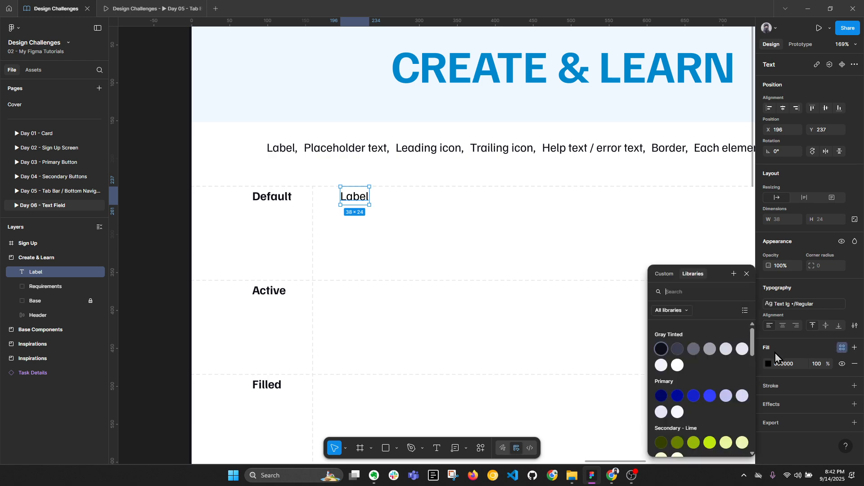
{"action": "left_click", "coordinate": [661, 349]}
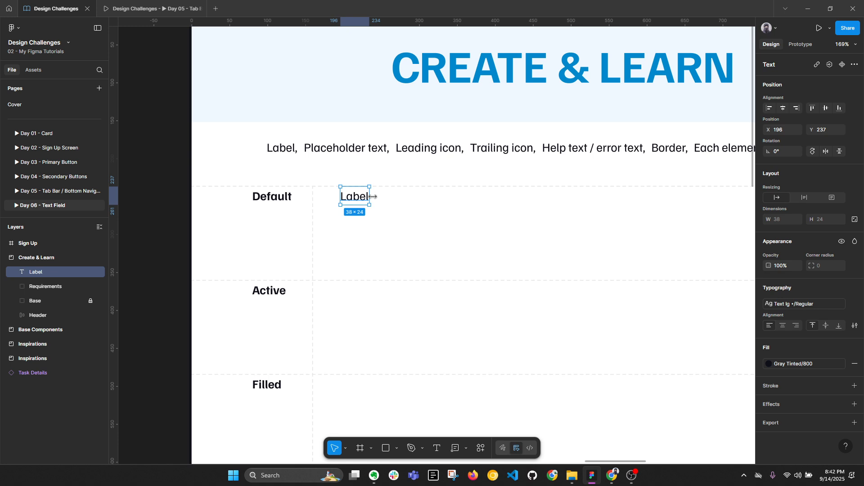
{"action": "key", "text": "alt"}
Step: Duplicate the Label text 16 px below the original
{"action": "left_click", "coordinate": [363, 216]}
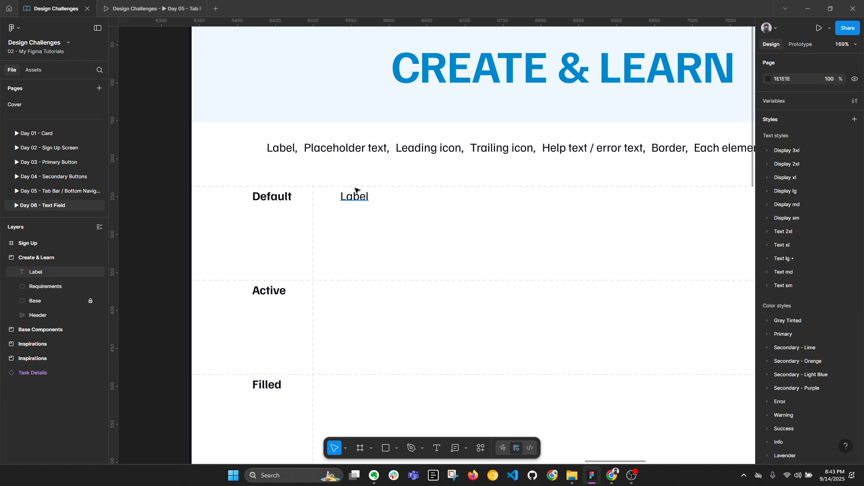
{"action": "left_click", "coordinate": [357, 195]}
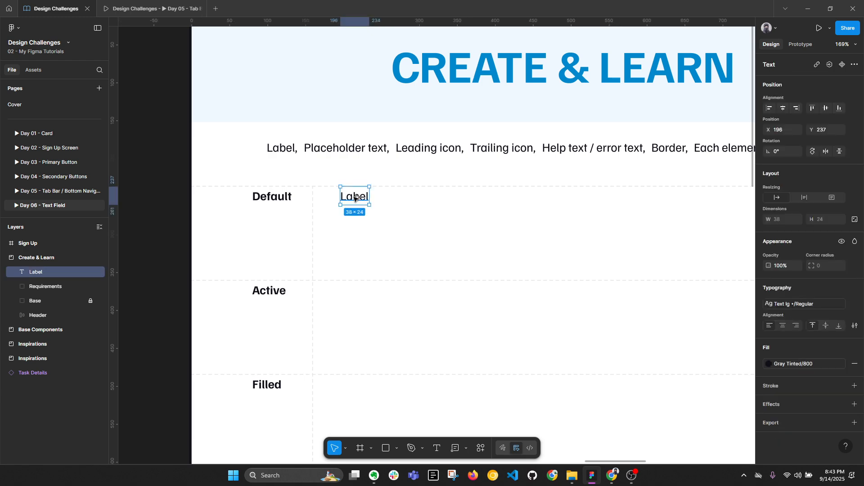
{"action": "left_click_drag", "start_coordinate": [354, 198], "coordinate": [354, 228]}
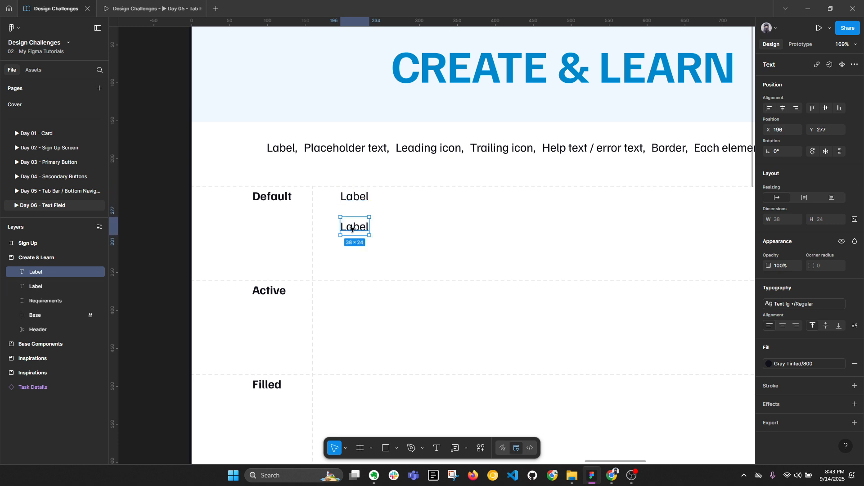
{"action": "key", "text": "alt+l"}
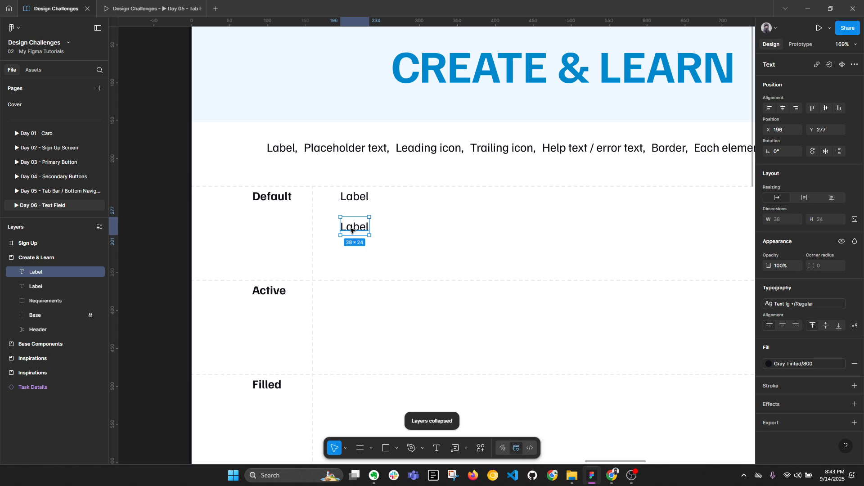
Step: Confirm the copied Label still uses the Text lg Regular style
{"action": "left_click", "coordinate": [357, 200]}
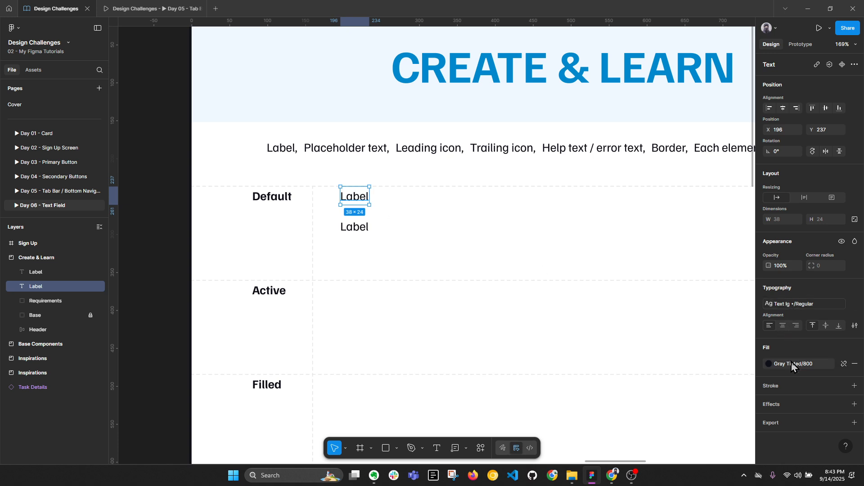
{"action": "left_click", "coordinate": [355, 227]}
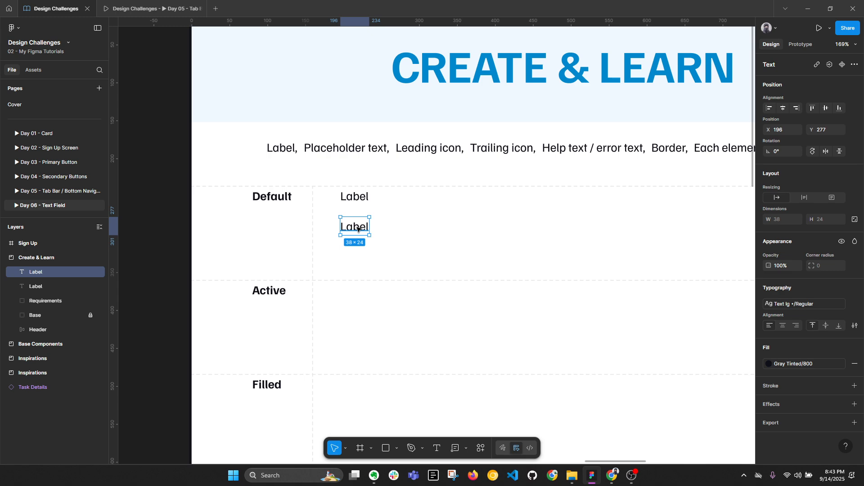
{"action": "left_click", "coordinate": [780, 302]}
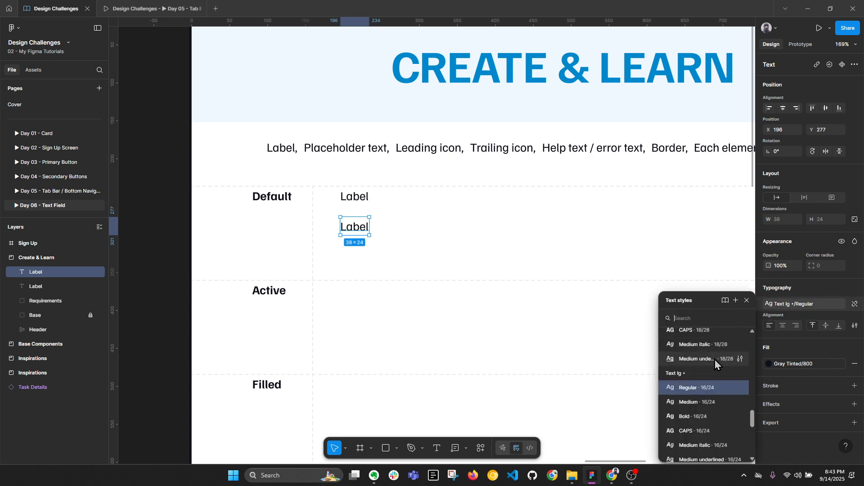
{"action": "left_click", "coordinate": [788, 293]}
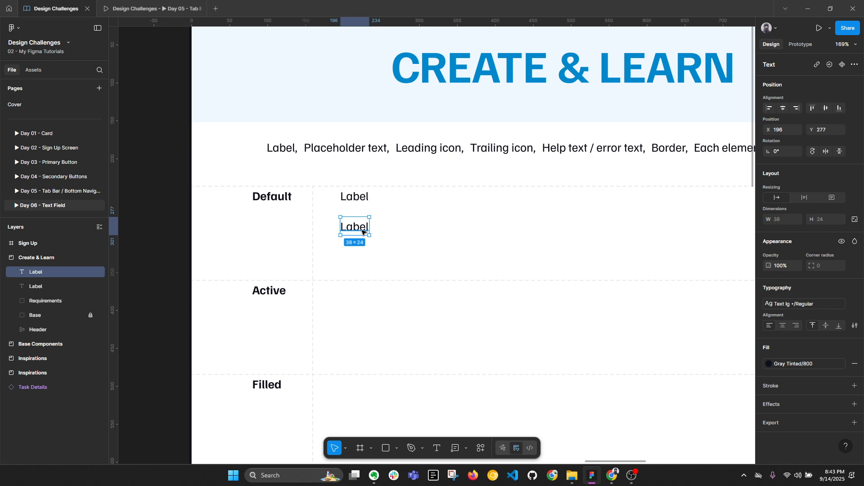
Step: Wrap the lower Label in an auto layout frame at X 196 named 'Container'
{"action": "key", "text": "shift+a"}
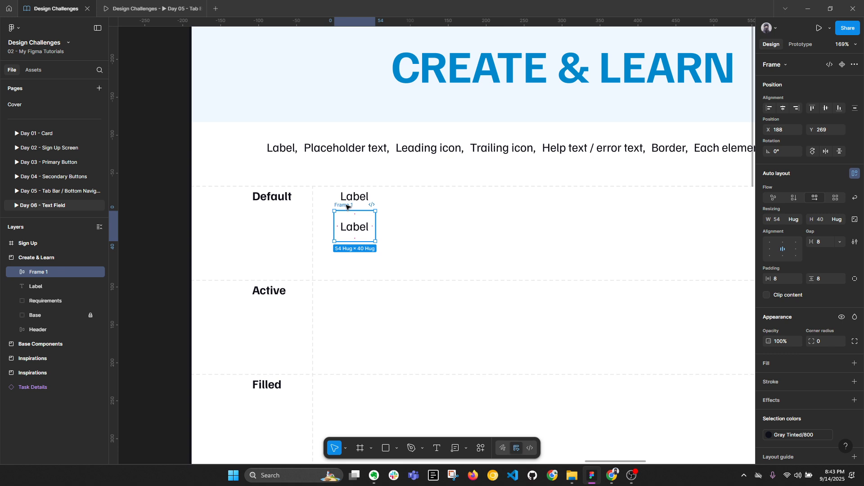
{"action": "left_click_drag", "start_coordinate": [343, 208], "coordinate": [350, 207]}
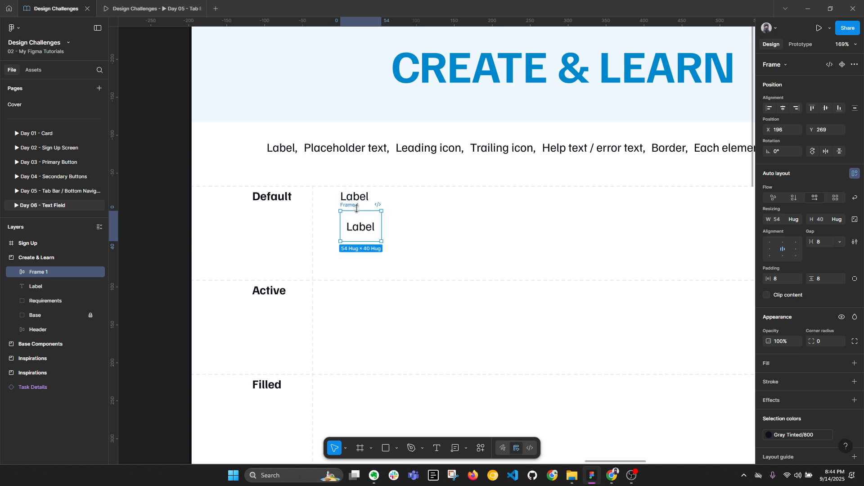
{"action": "double_click", "coordinate": [49, 273]}
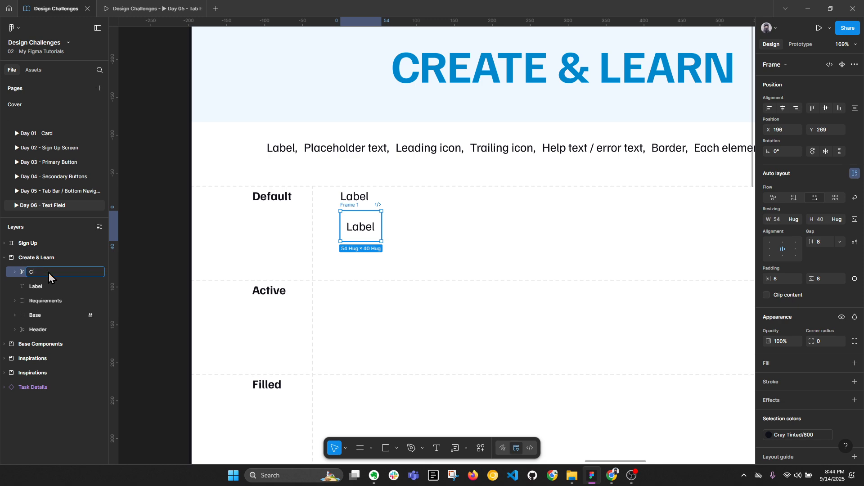
{"action": "type", "text": "Container"}
{"action": "key", "text": "Return"}
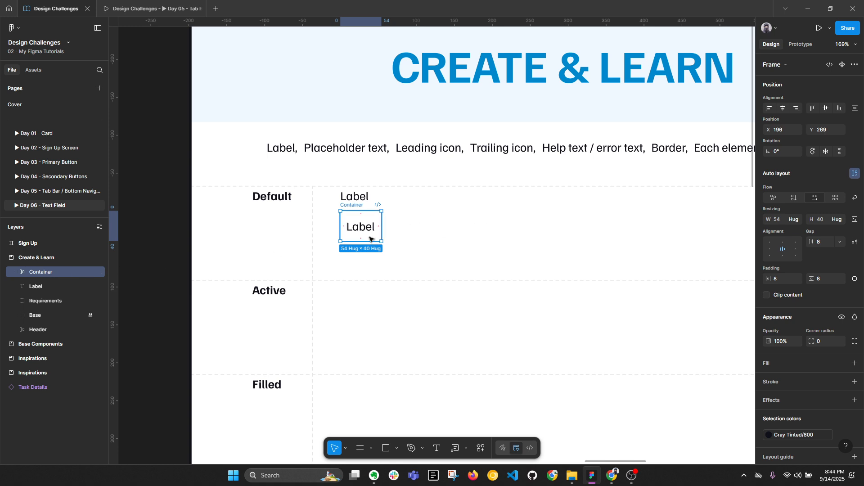
{"action": "left_click_drag", "start_coordinate": [353, 197], "coordinate": [358, 255]}
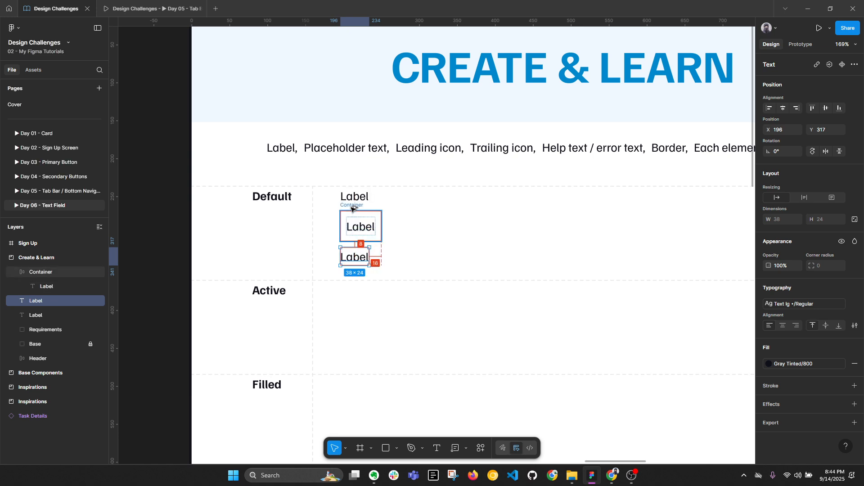
Step: Change the Label copy beneath the Container to read 'Help text'
{"action": "double_click", "coordinate": [352, 257]}
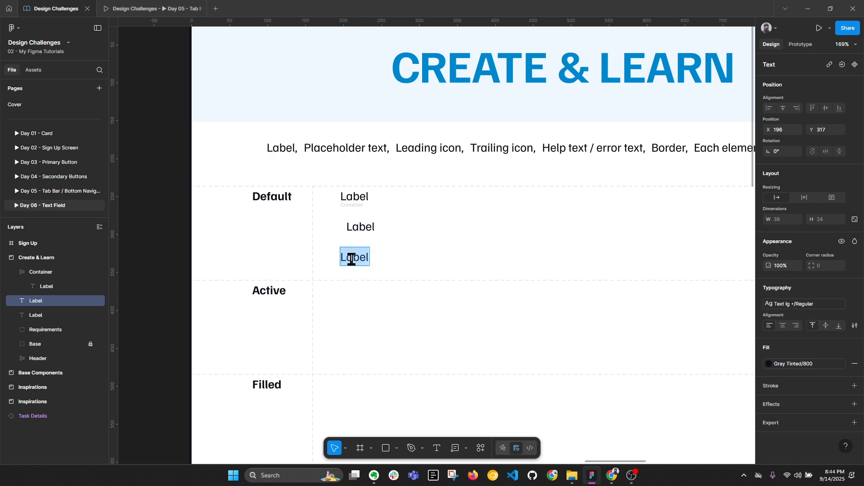
{"action": "type", "text": "Hin"}
{"action": "key", "text": "BackSpace"}
{"action": "key", "text": "BackSpace"}
{"action": "type", "text": "elp text"}
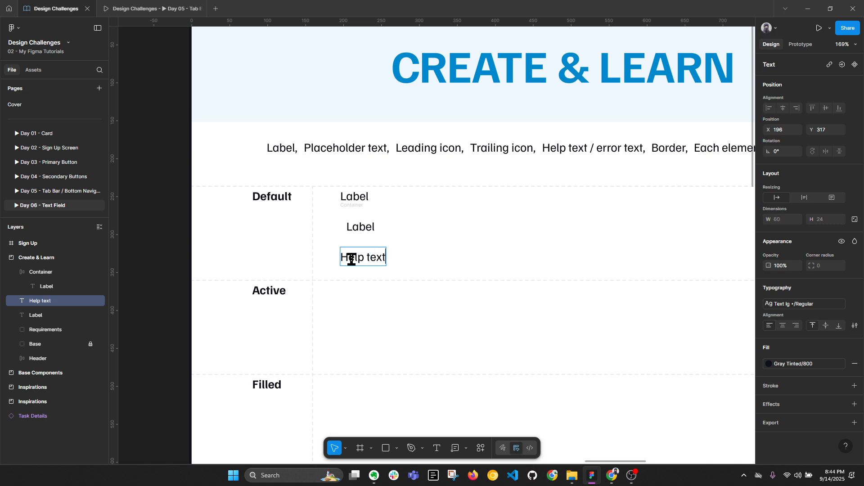
{"action": "key", "text": "Escape"}
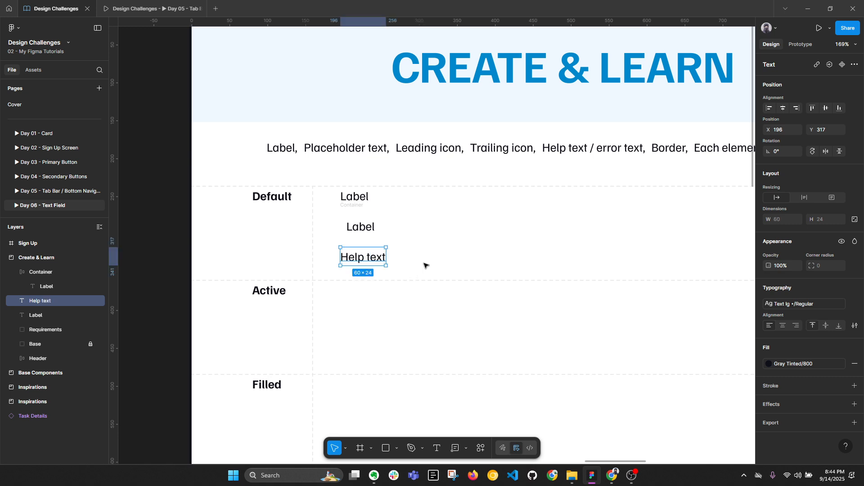
{"action": "left_click", "coordinate": [351, 196]}
{"action": "scroll", "coordinate": [351, 198], "scroll_direction": "down", "scroll_amount": 5}
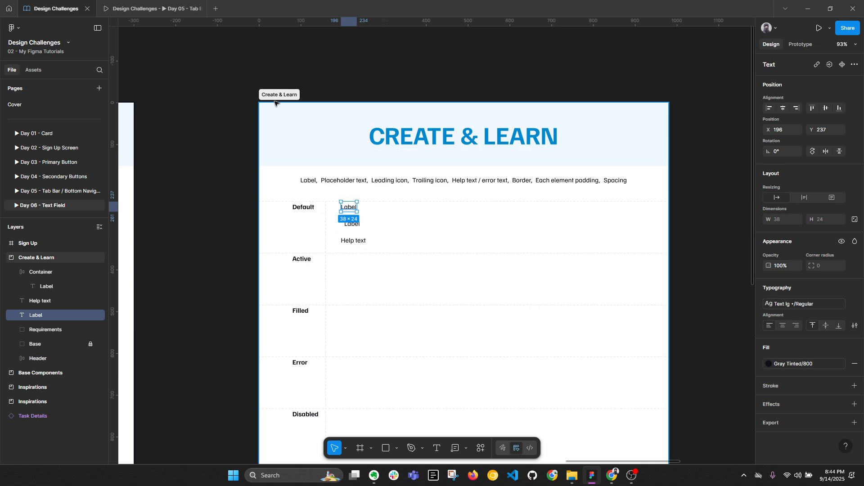
Step: Give the Create & Learn section the Gray Tinted/200 fill style
{"action": "left_click", "coordinate": [419, 201]}
{"action": "left_click", "coordinate": [794, 259]}
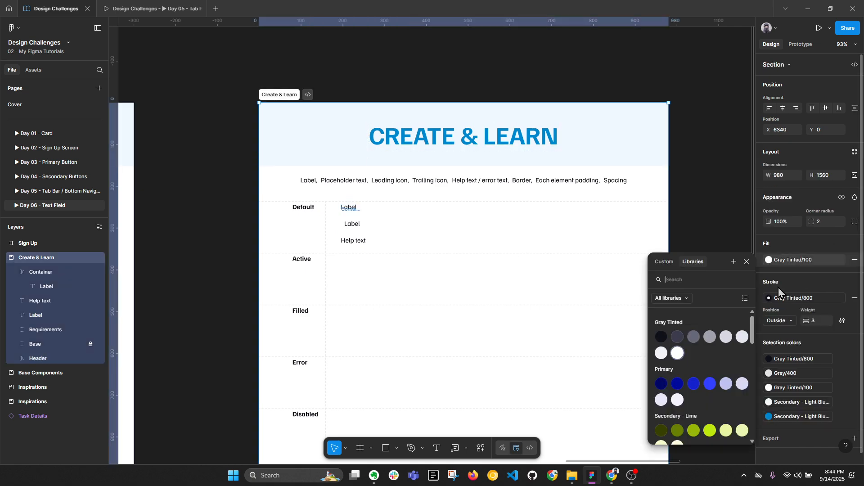
{"action": "left_click", "coordinate": [661, 352]}
{"action": "scroll", "coordinate": [355, 210], "scroll_direction": "up", "scroll_amount": 5}
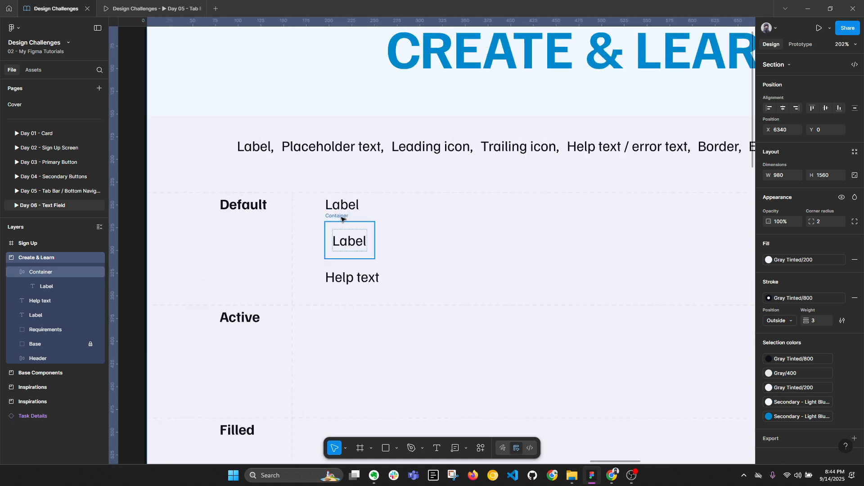
Step: Add a Gray Tinted/100 fill to the Container frame
{"action": "left_click", "coordinate": [342, 219]}
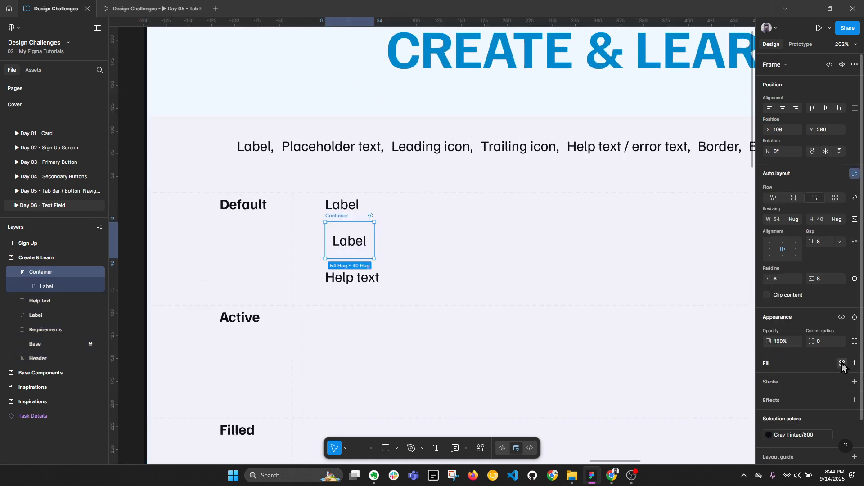
{"action": "left_click", "coordinate": [843, 363]}
{"action": "left_click", "coordinate": [677, 365]}
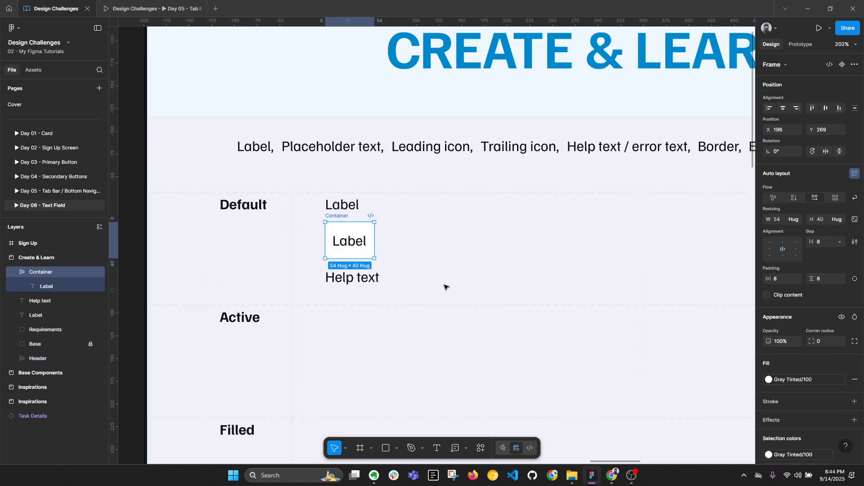
{"action": "key", "text": "alt+l"}
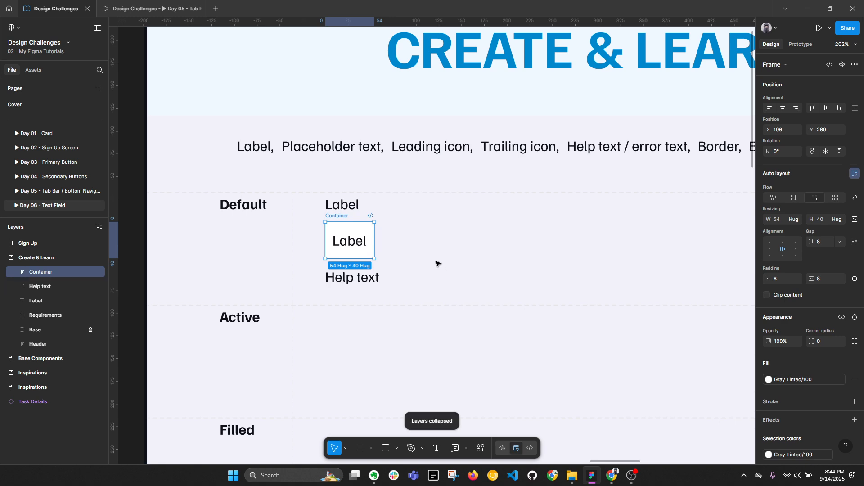
Step: Select the Label and Container together, then deselect and pan to the Requirements line
{"action": "left_click", "coordinate": [345, 209]}
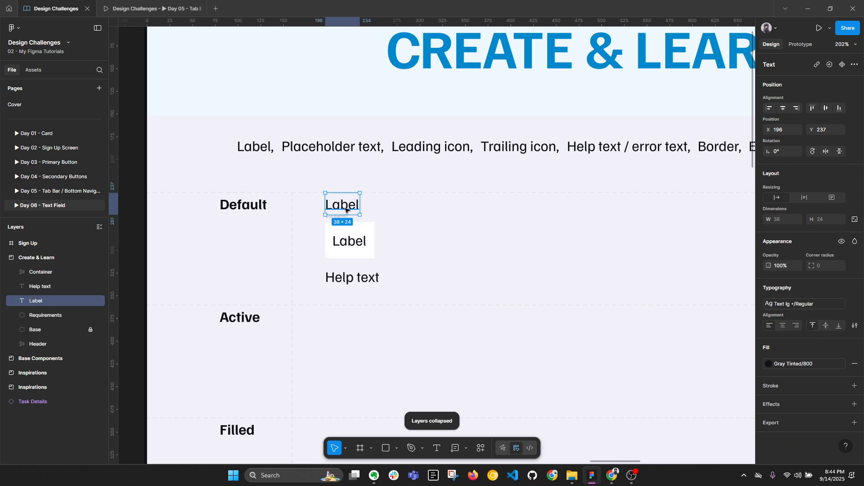
{"action": "left_click", "coordinate": [334, 225], "text": "shift"}
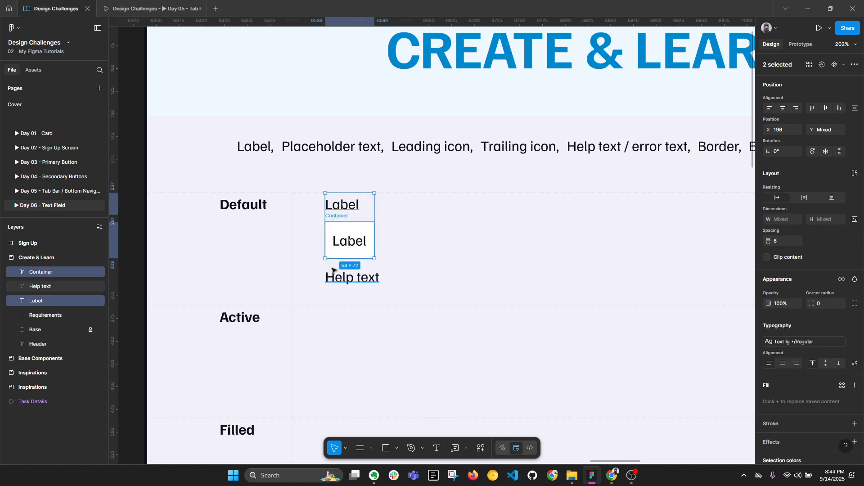
{"action": "left_click", "coordinate": [413, 238]}
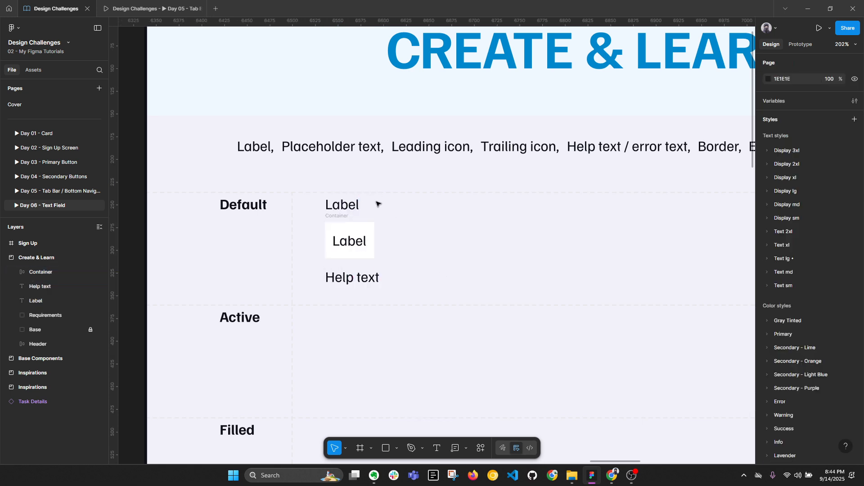
{"action": "scroll", "coordinate": [377, 204], "scroll_direction": "down", "scroll_amount": 5}
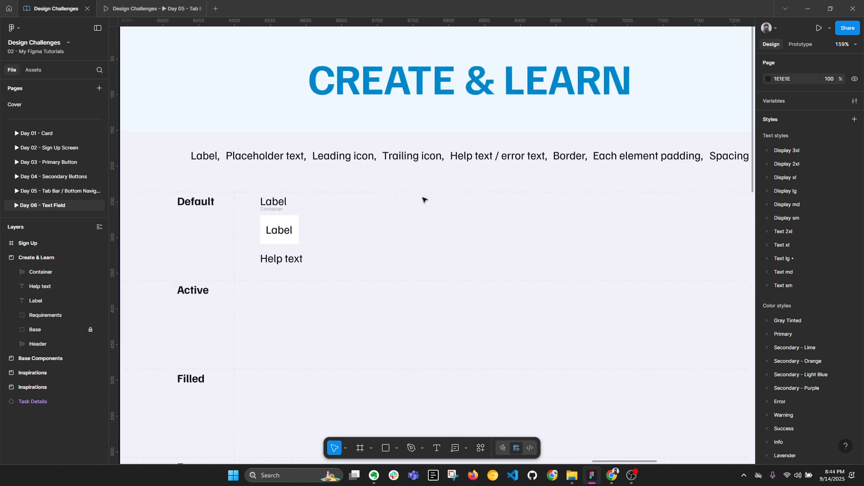
{"action": "left_click_drag", "start_coordinate": [434, 194], "coordinate": [406, 194]}
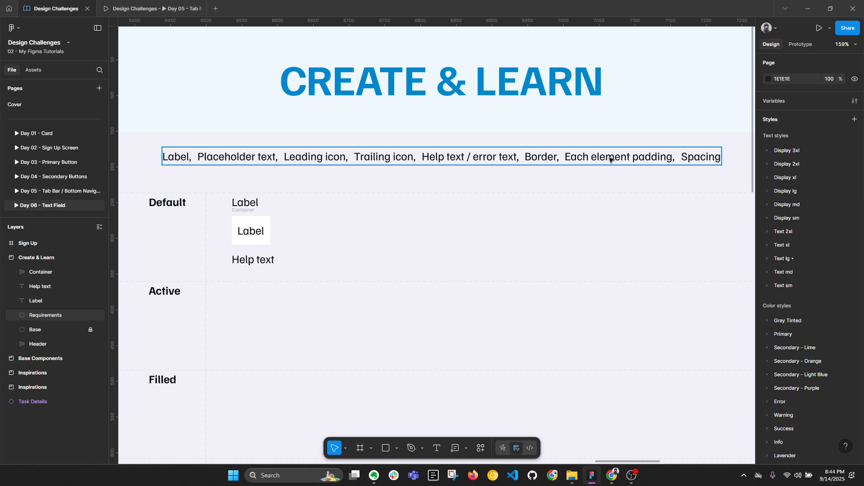
Step: Replace the Container's text with 'Placeholder text', then pan back to Base Components
{"action": "double_click", "coordinate": [254, 231]}
{"action": "type", "text": "P"}
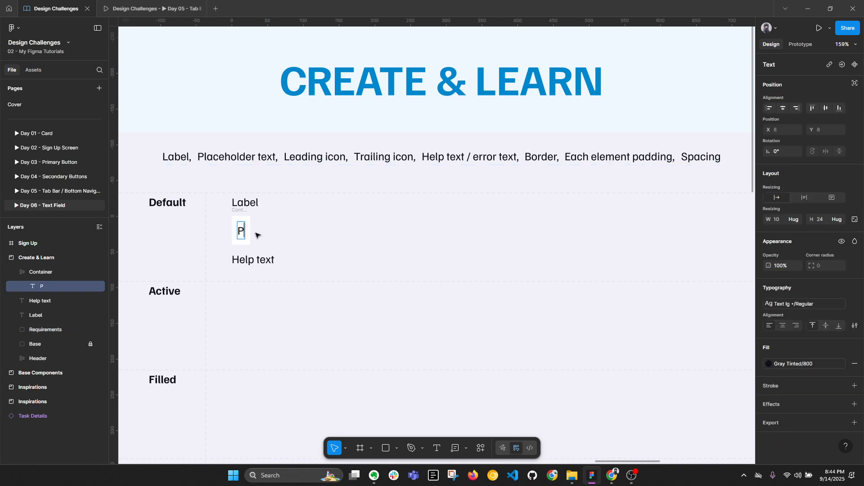
{"action": "type", "text": "laceho"}
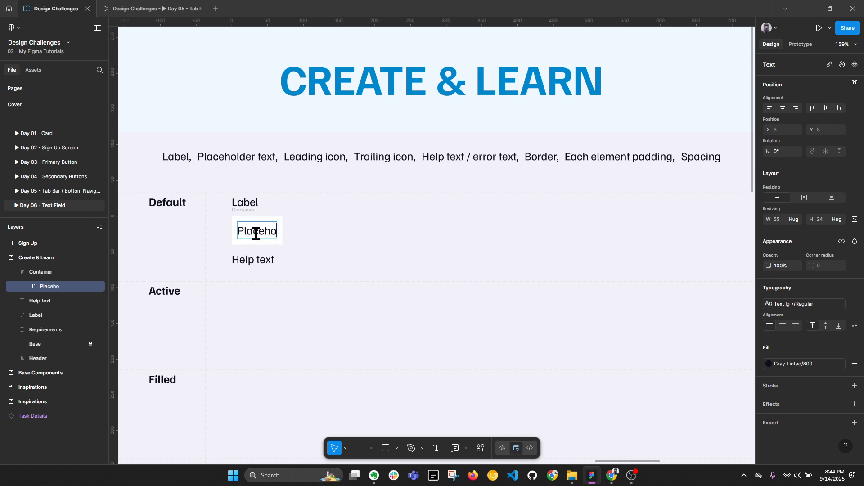
{"action": "type", "text": "lder text"}
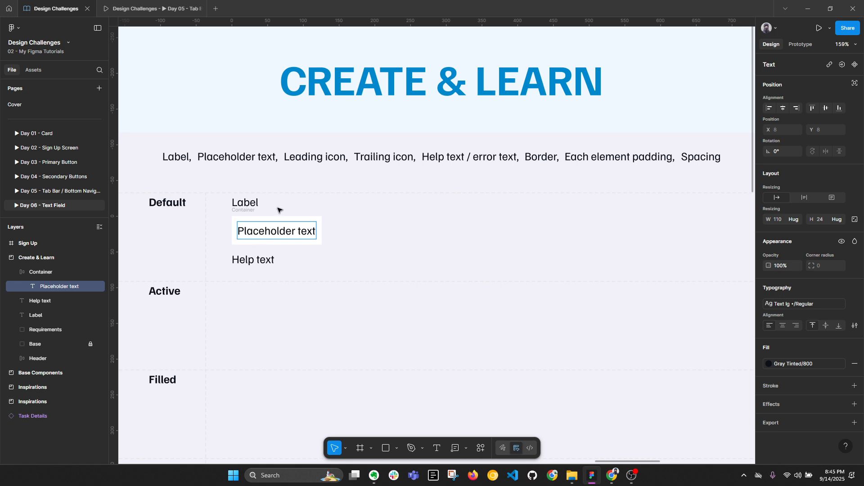
{"action": "key", "text": "Escape"}
{"action": "left_click_drag", "start_coordinate": [213, 222], "coordinate": [519, 235]}
Step: Copy the email icon from the Base Components icon row
{"action": "left_click_drag", "start_coordinate": [518, 232], "coordinate": [718, 221]}
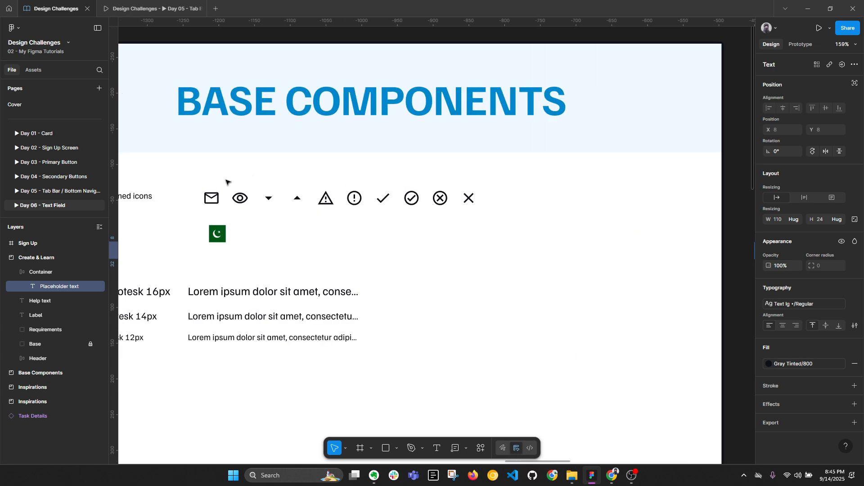
{"action": "left_click", "coordinate": [193, 202]}
{"action": "left_click", "coordinate": [210, 198]}
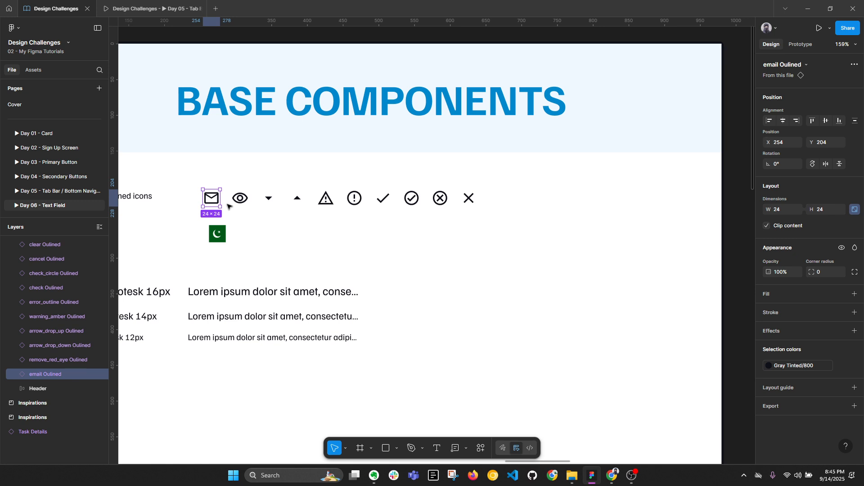
{"action": "scroll", "coordinate": [228, 207], "scroll_direction": "down", "scroll_amount": 1}
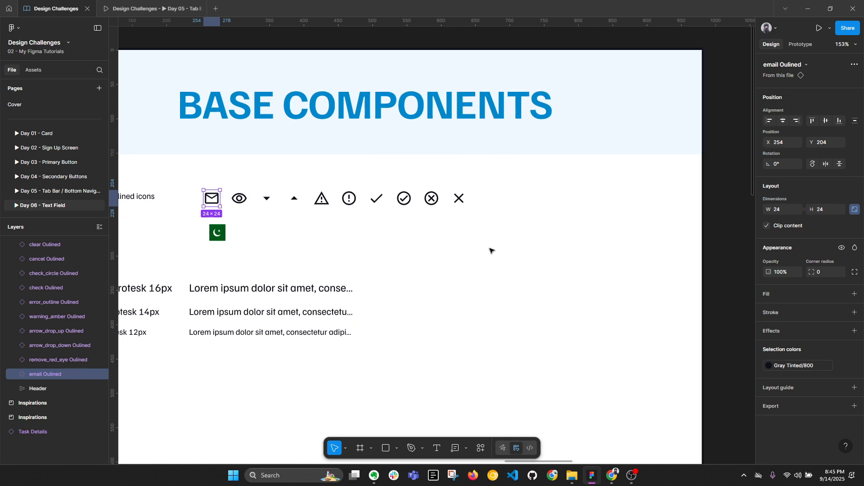
{"action": "left_click_drag", "start_coordinate": [578, 260], "coordinate": [257, 253]}
{"action": "left_click_drag", "start_coordinate": [714, 260], "coordinate": [385, 270]}
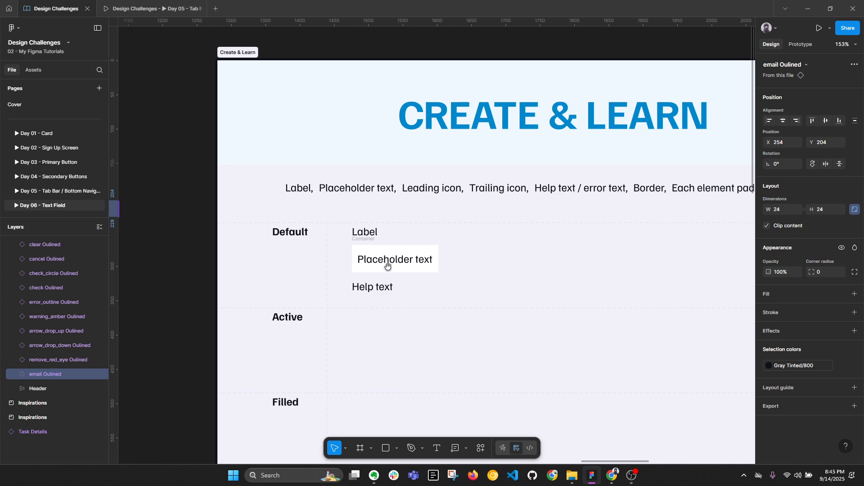
{"action": "scroll", "coordinate": [401, 258], "scroll_direction": "up", "scroll_amount": 1}
{"action": "left_click_drag", "start_coordinate": [222, 304], "coordinate": [603, 308]}
{"action": "left_click_drag", "start_coordinate": [369, 299], "coordinate": [685, 275]}
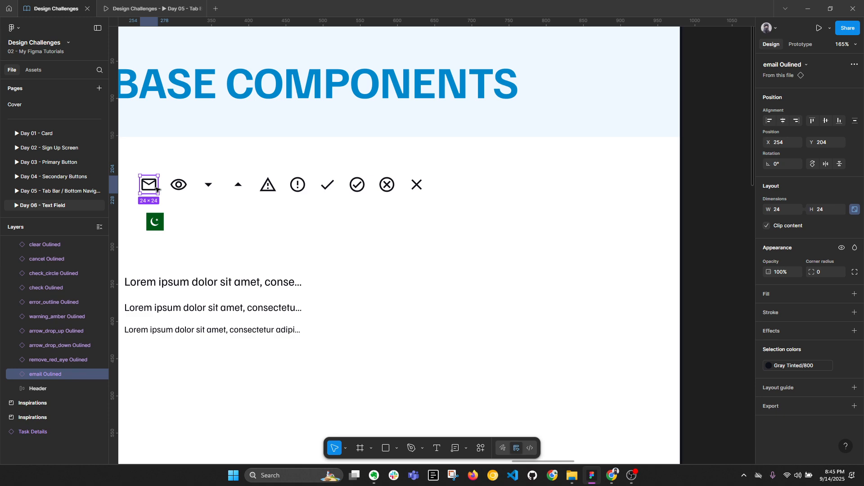
Step: Paste the 24×24 email icon into the Container and move it before 'Placeholder text'
{"action": "scroll", "coordinate": [238, 194], "scroll_direction": "down", "scroll_amount": 3}
{"action": "left_click_drag", "start_coordinate": [489, 236], "coordinate": [136, 235]}
{"action": "scroll", "coordinate": [426, 236], "scroll_direction": "up", "scroll_amount": 2}
{"action": "left_click", "coordinate": [399, 222], "text": "ctrl"}
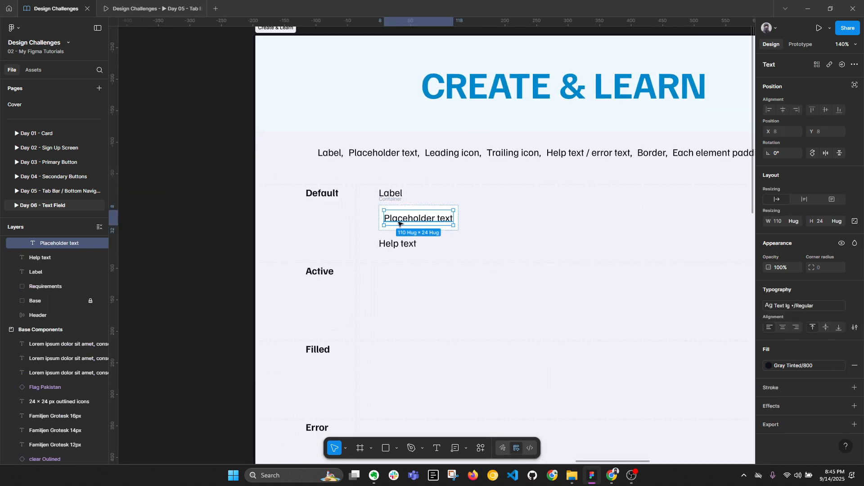
{"action": "scroll", "coordinate": [383, 223], "scroll_direction": "up", "scroll_amount": 2}
{"action": "key", "text": "ctrl+v"}
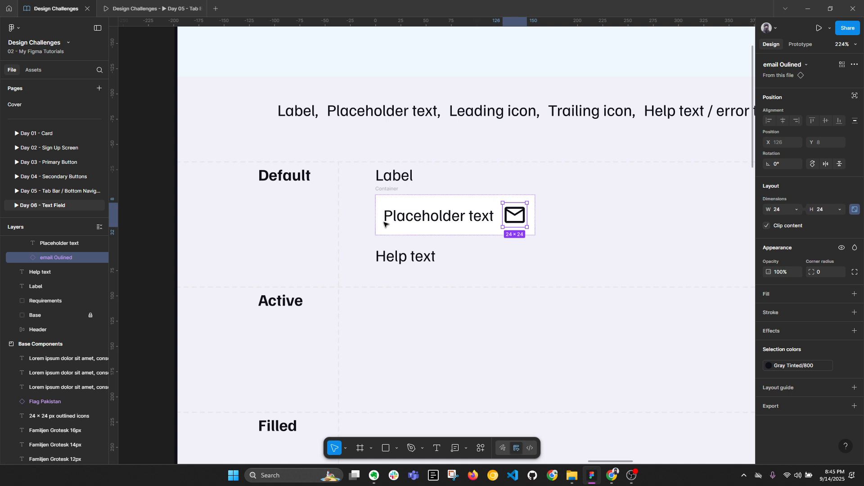
{"action": "key", "text": "Left"}
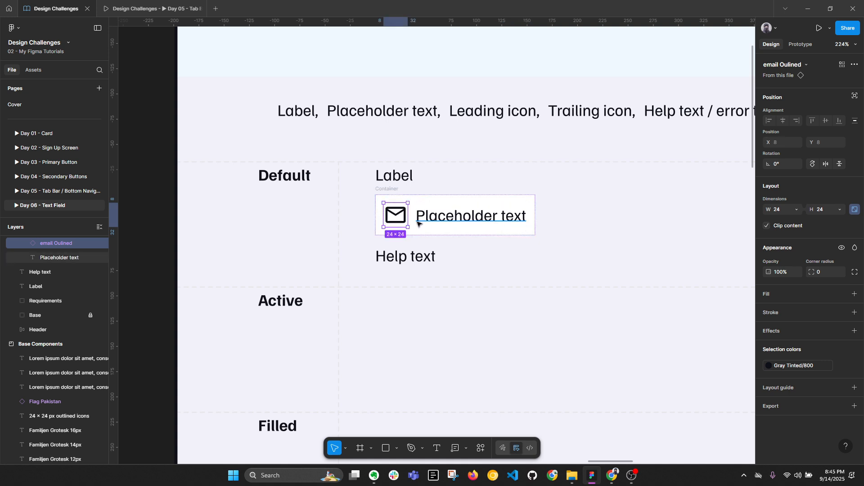
{"action": "left_click", "coordinate": [614, 224]}
{"action": "scroll", "coordinate": [614, 224], "scroll_direction": "down", "scroll_amount": 3, "text": "ctrl"}
{"action": "scroll", "coordinate": [421, 233], "scroll_direction": "left", "scroll_amount": 10}
Step: Copy the arrow_drop_down icon and paste it after 'Placeholder text' in the Container
{"action": "scroll", "coordinate": [208, 186], "scroll_direction": "left", "scroll_amount": 2}
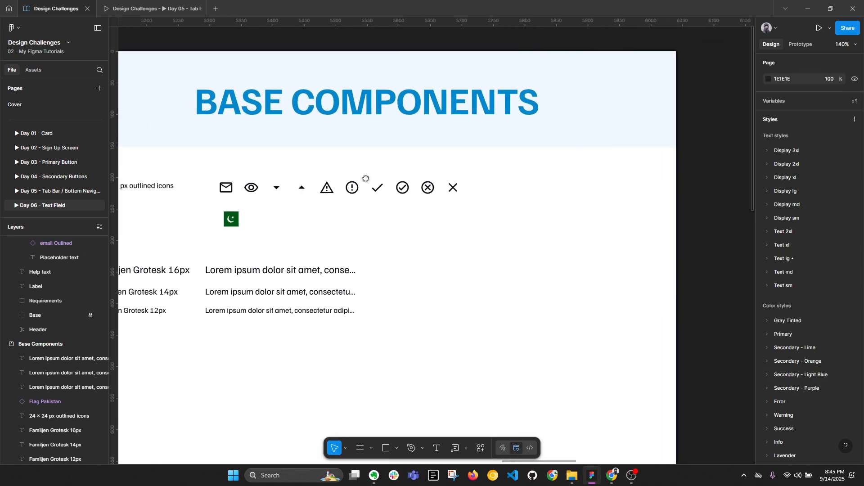
{"action": "left_click", "coordinate": [461, 197]}
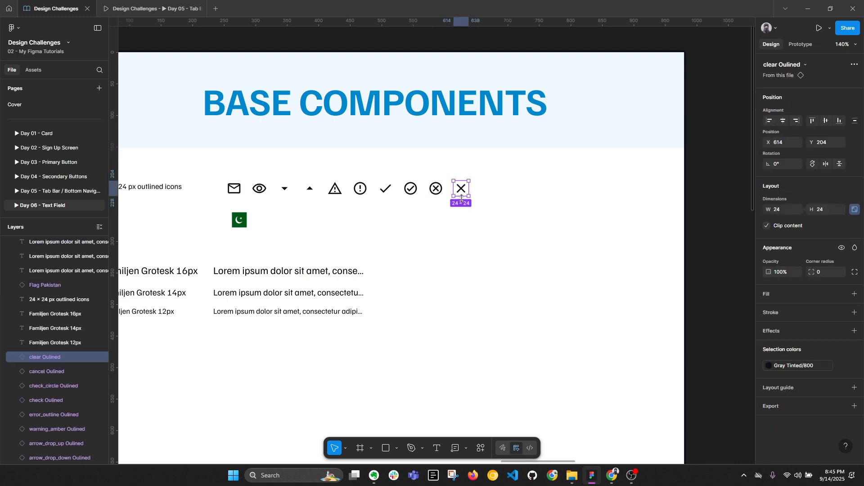
{"action": "left_click", "coordinate": [283, 194]}
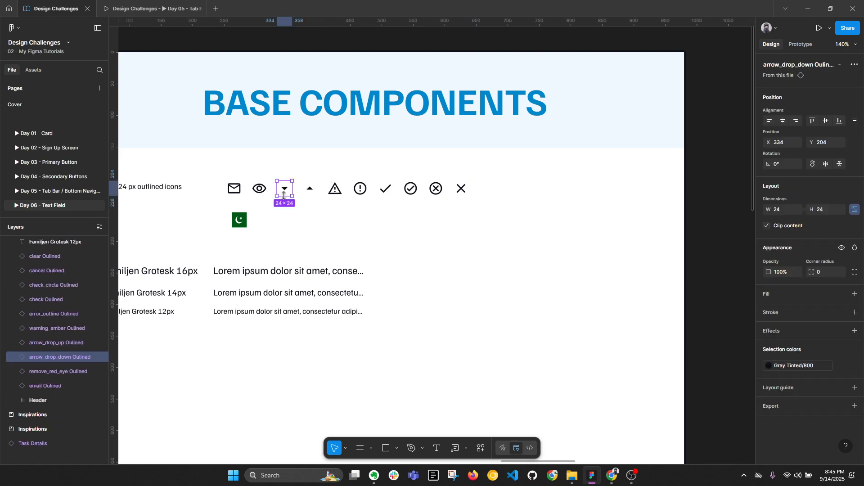
{"action": "scroll", "coordinate": [331, 225], "scroll_direction": "down", "scroll_amount": 4}
{"action": "left_click_drag", "start_coordinate": [713, 239], "coordinate": [440, 216]}
{"action": "scroll", "coordinate": [439, 217], "scroll_direction": "up", "scroll_amount": 4}
{"action": "left_click", "coordinate": [455, 204], "text": "ctrl"}
{"action": "key", "text": "ctrl+v"}
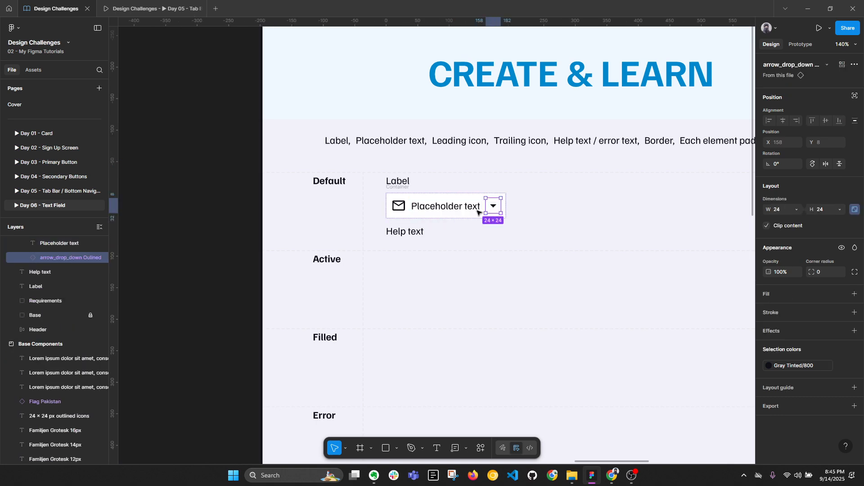
Step: Select the whole field Container, now hugging at 190×40
{"action": "scroll", "coordinate": [477, 213], "scroll_direction": "up", "scroll_amount": 4}
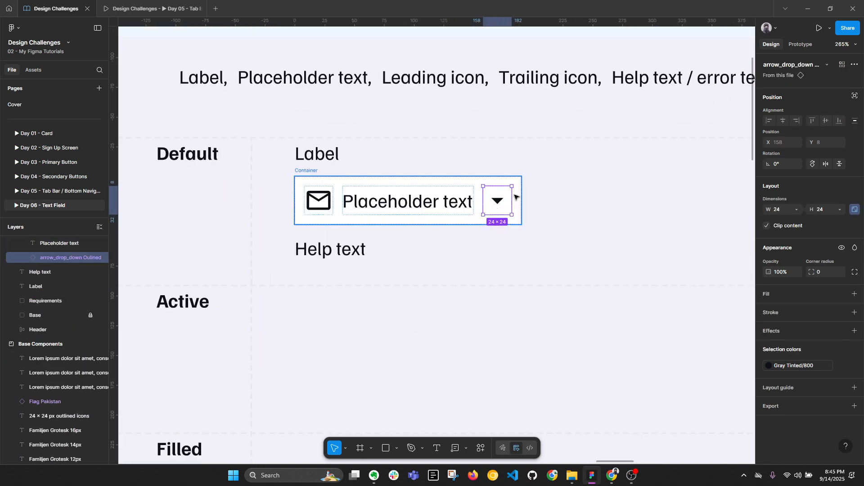
{"action": "left_click", "coordinate": [420, 270]}
{"action": "left_click", "coordinate": [308, 171]}
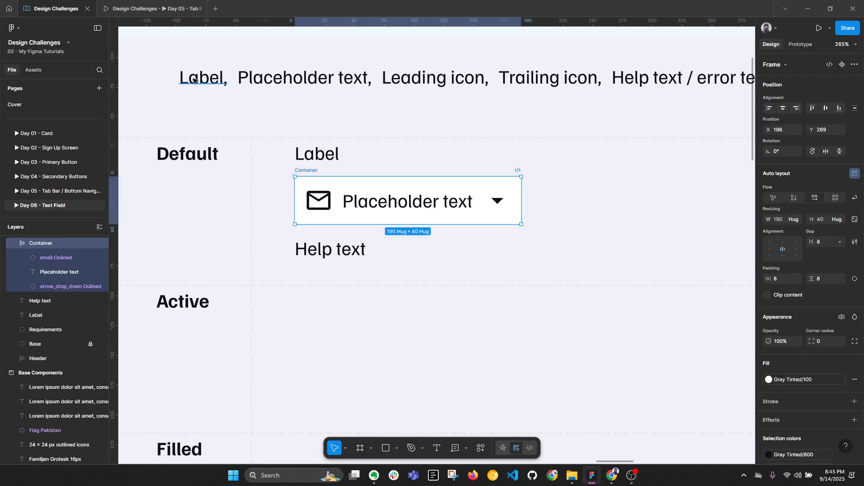
{"action": "scroll", "coordinate": [635, 107], "scroll_direction": "right", "scroll_amount": 5}
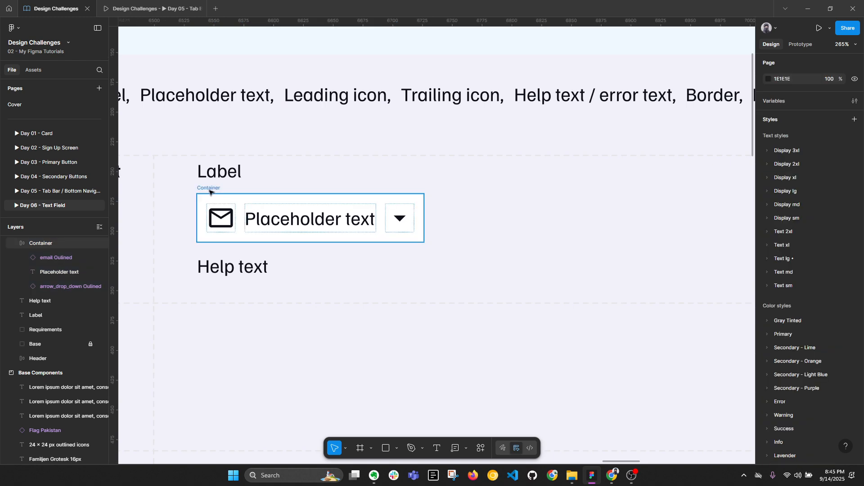
{"action": "scroll", "coordinate": [571, 139], "scroll_direction": "down", "scroll_amount": 3}
{"action": "scroll", "coordinate": [548, 132], "scroll_direction": "right", "scroll_amount": 3}
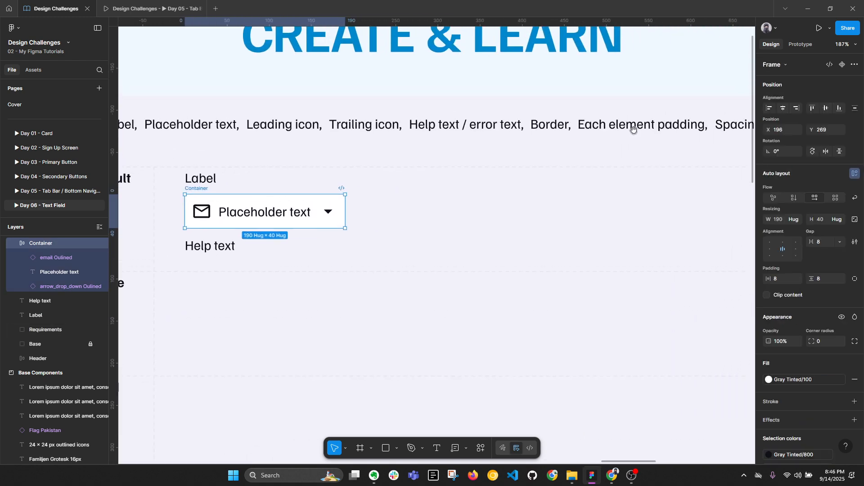
Step: Set the Container's corner radius to 4
{"action": "scroll", "coordinate": [415, 174], "scroll_direction": "left", "scroll_amount": 5}
{"action": "key", "text": "alt+l"}
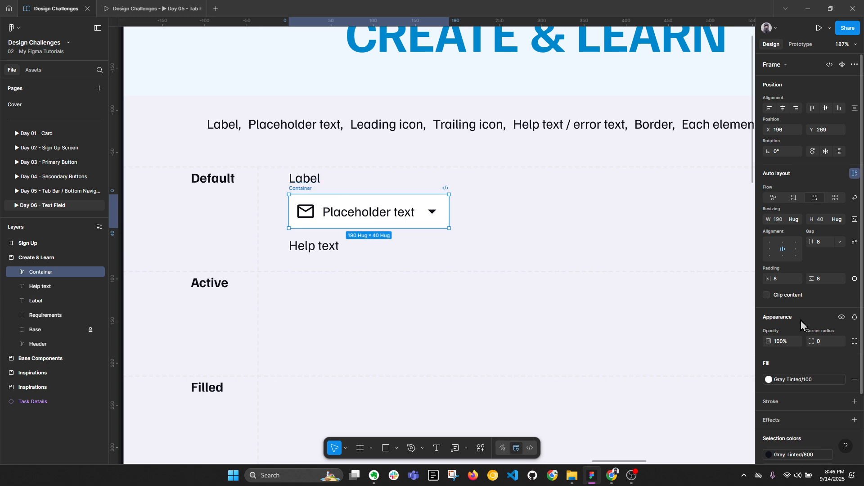
{"action": "left_click", "coordinate": [829, 341]}
{"action": "scroll", "coordinate": [477, 197], "scroll_direction": "up", "scroll_amount": 3}
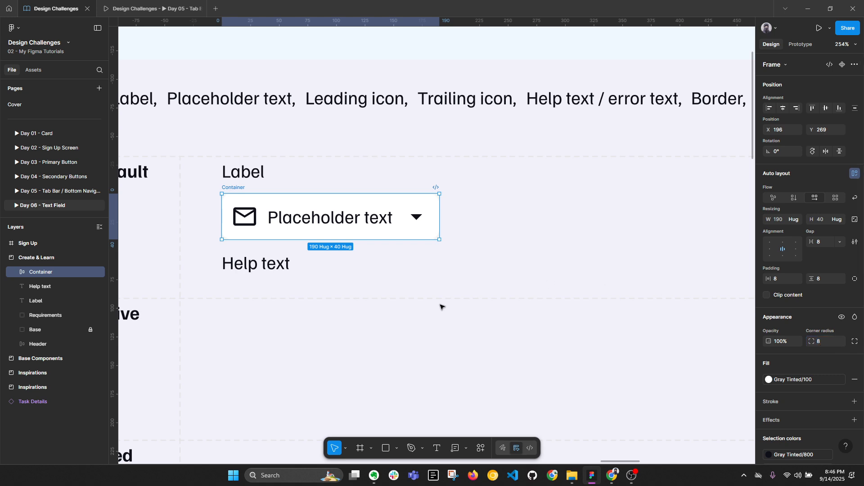
{"action": "left_click", "coordinate": [396, 328]}
{"action": "left_click", "coordinate": [235, 191]}
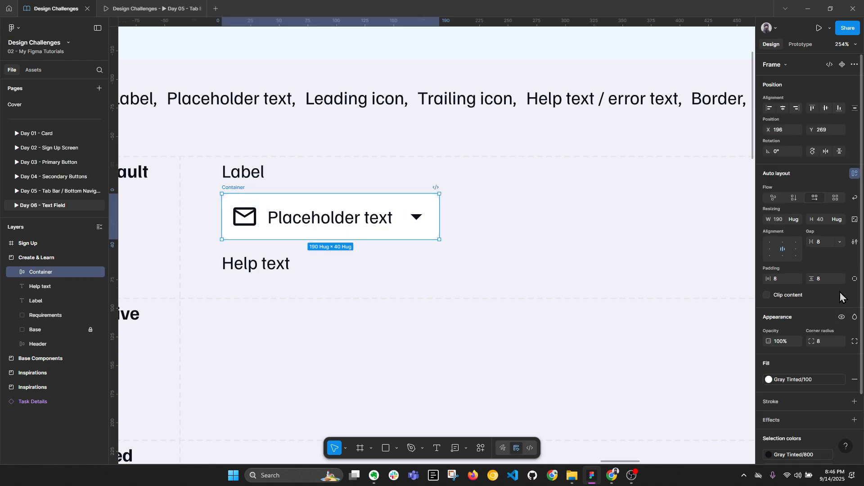
{"action": "left_click", "coordinate": [829, 344]}
{"action": "type", "text": "4"}
{"action": "key", "text": "Return"}
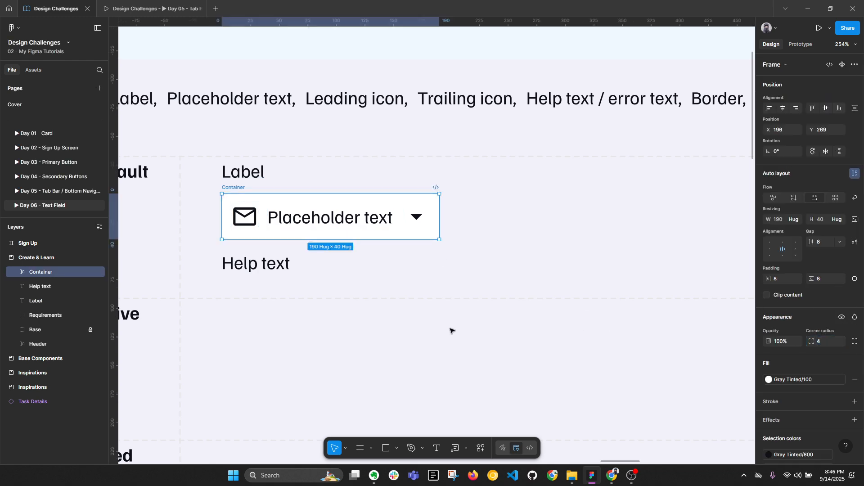
{"action": "left_click", "coordinate": [441, 327]}
{"action": "left_click", "coordinate": [226, 188]}
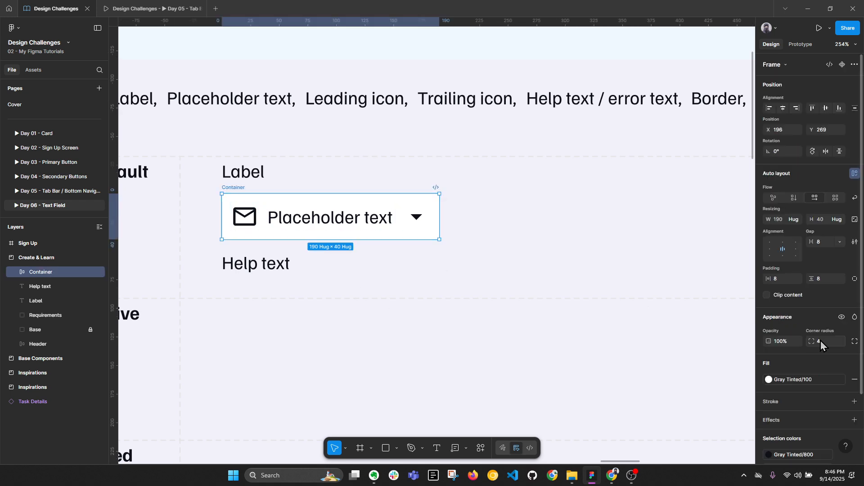
Step: Add a 1 px inside Gray Tinted/300 stroke to the Container
{"action": "scroll", "coordinate": [836, 360], "scroll_direction": "down", "scroll_amount": 5}
{"action": "left_click", "coordinate": [853, 324]}
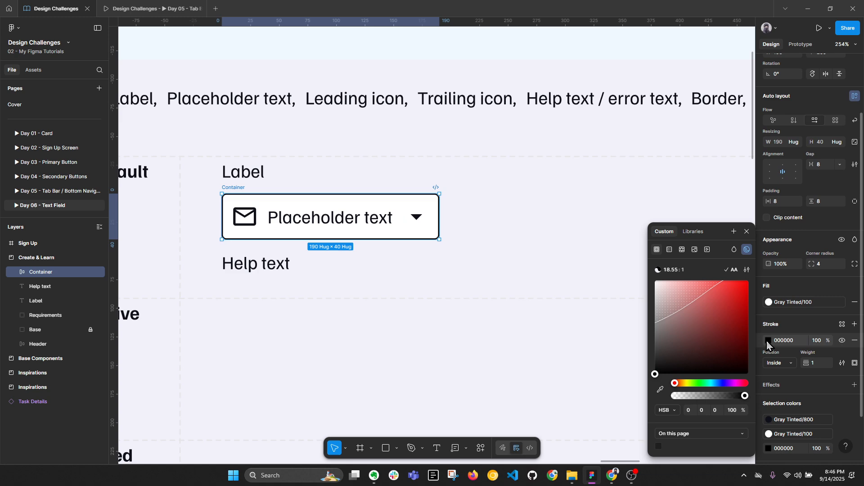
{"action": "left_click", "coordinate": [842, 324]}
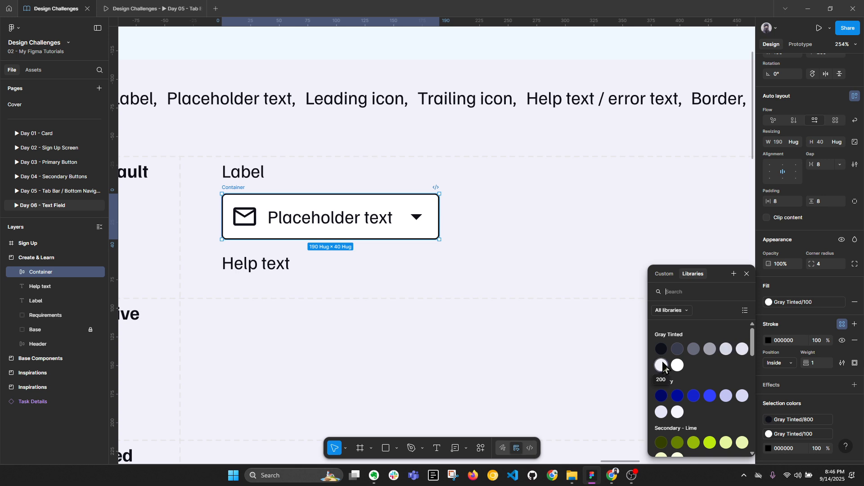
{"action": "left_click", "coordinate": [743, 352]}
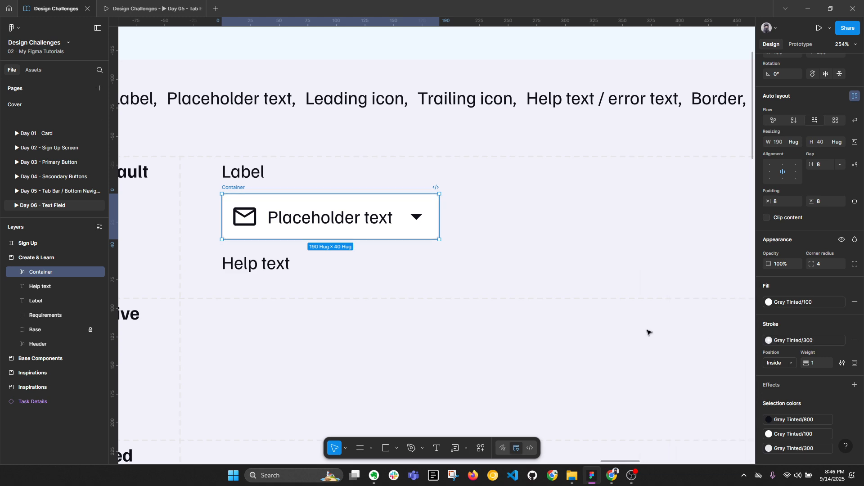
{"action": "left_click", "coordinate": [535, 328]}
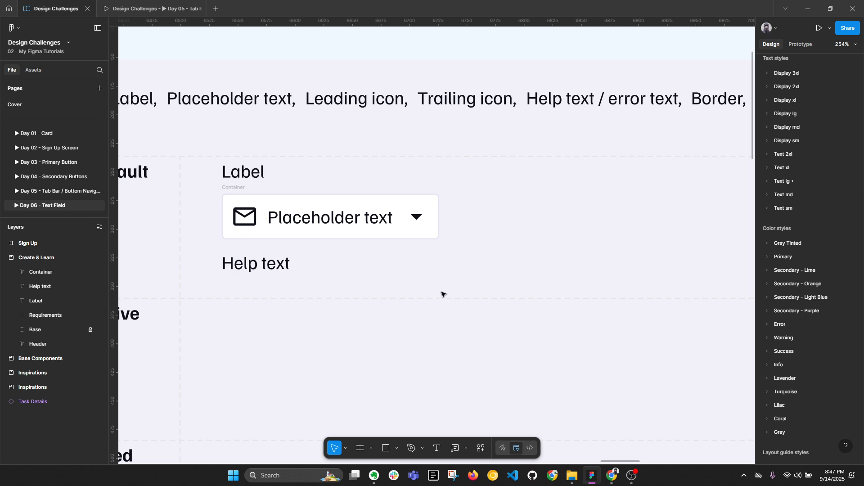
{"action": "scroll", "coordinate": [345, 257], "scroll_direction": "down", "scroll_amount": 5}
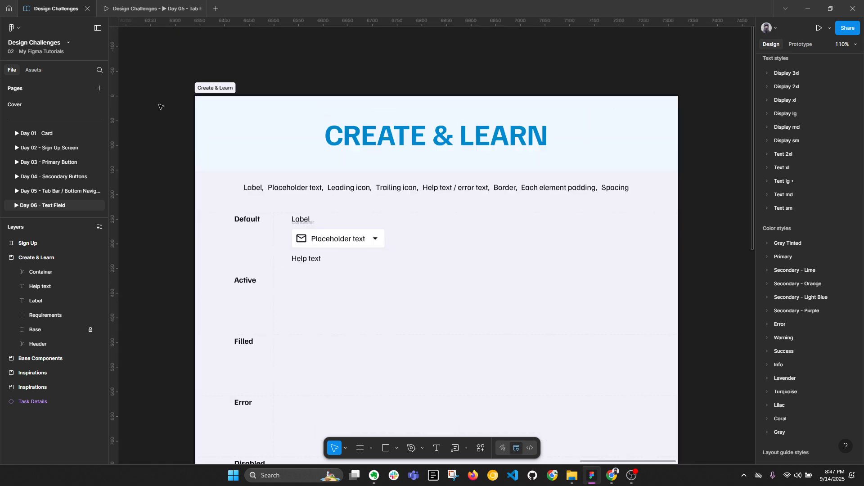
{"action": "left_click", "coordinate": [194, 92]}
Step: Change the Create & Learn frame's fill to Gray Tinted/100
{"action": "left_click", "coordinate": [796, 226]}
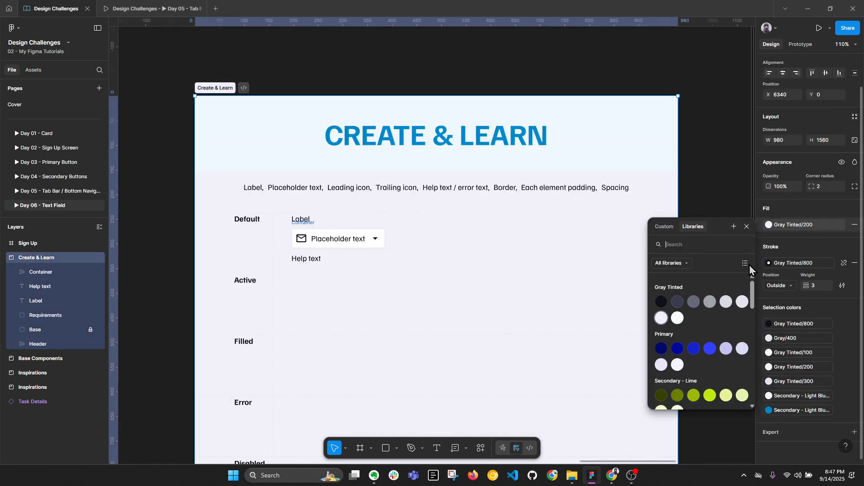
{"action": "left_click", "coordinate": [678, 319]}
{"action": "scroll", "coordinate": [335, 248], "scroll_direction": "up", "scroll_amount": 5}
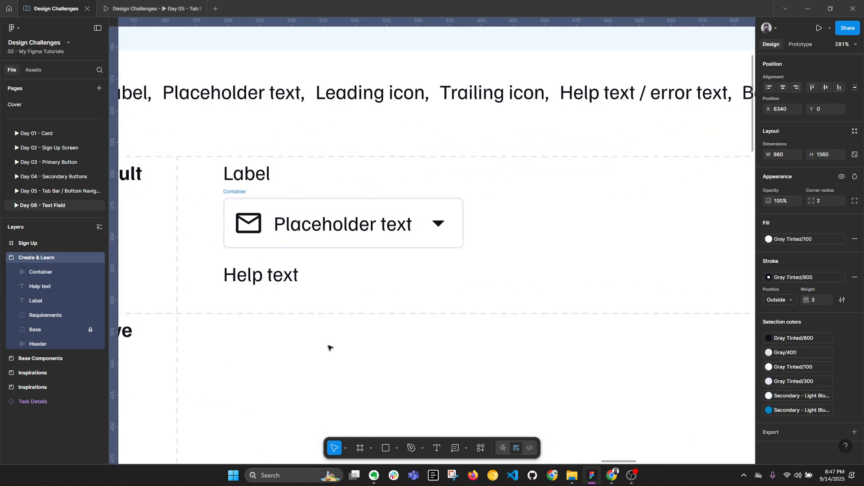
{"action": "left_click", "coordinate": [240, 192]}
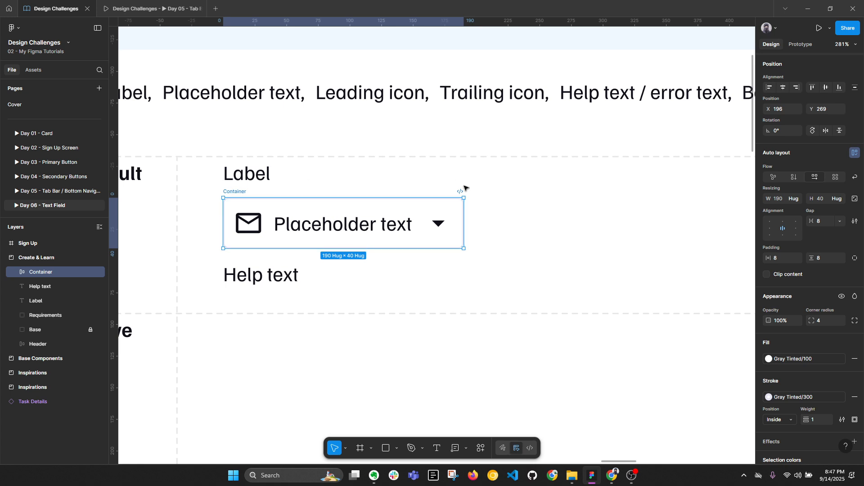
{"action": "left_click", "coordinate": [413, 293]}
{"action": "key", "text": "alt+l"}
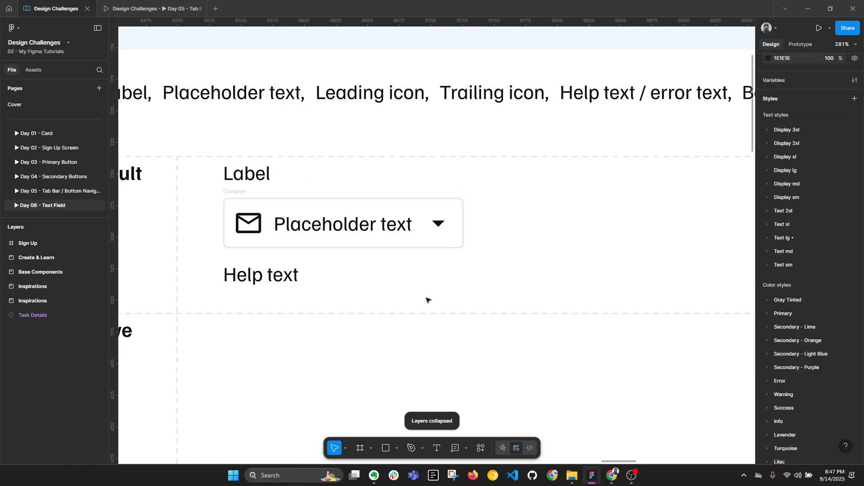
Step: Wrap Label, Container and Help text in an auto layout frame named 'Text-field / Default'
{"action": "left_click", "coordinate": [268, 176]}
{"action": "left_click", "coordinate": [257, 239], "text": "shift"}
{"action": "left_click", "coordinate": [251, 267], "text": "shift"}
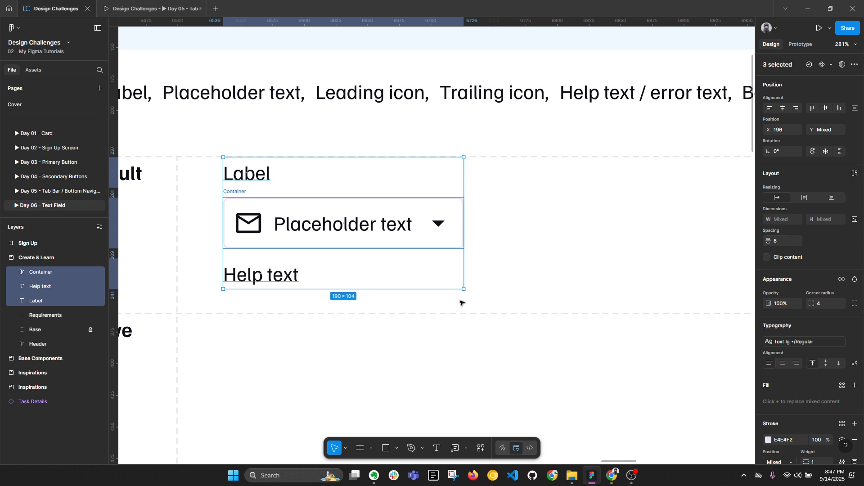
{"action": "key", "text": "shift+a"}
{"action": "double_click", "coordinate": [63, 274]}
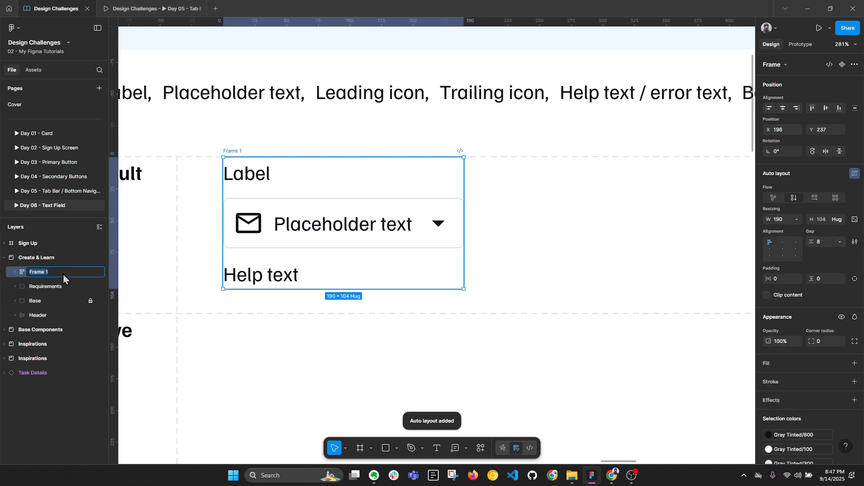
{"action": "type", "text": "Text-field / Def"}
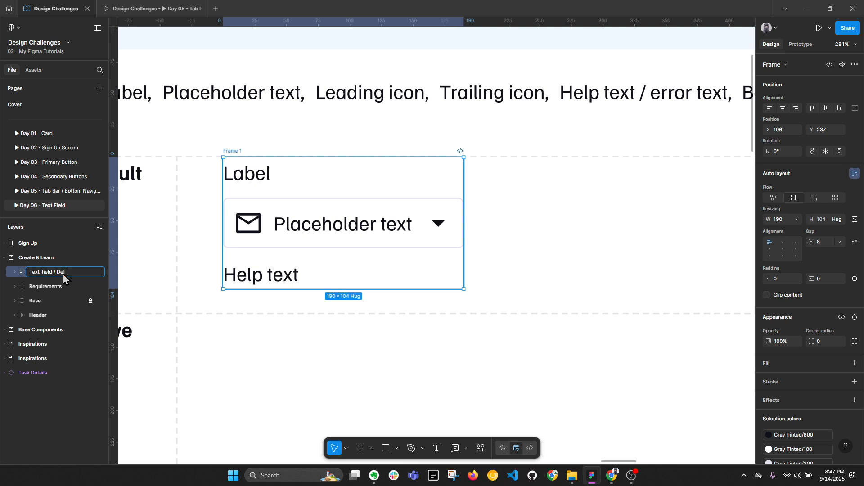
{"action": "type", "text": "t"}
{"action": "key", "text": "Return"}
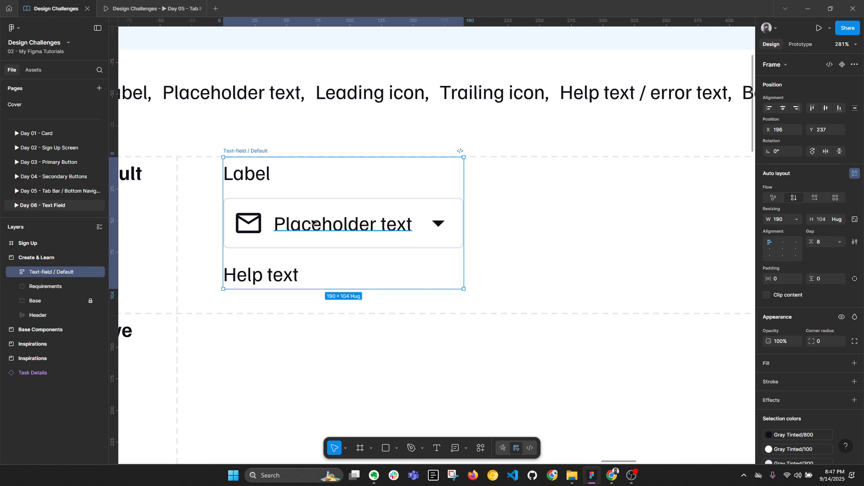
{"action": "scroll", "coordinate": [313, 218], "scroll_direction": "down", "scroll_amount": 4}
{"action": "left_click_drag", "start_coordinate": [269, 291], "coordinate": [287, 206]}
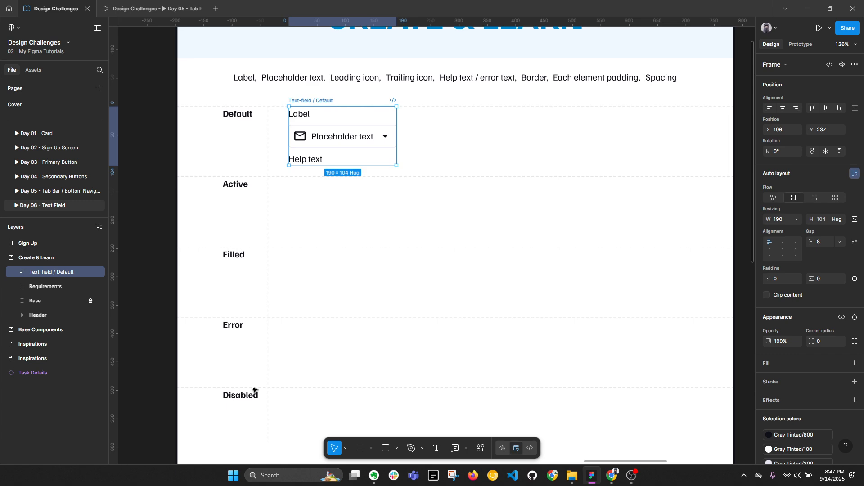
{"action": "left_click", "coordinate": [384, 182]}
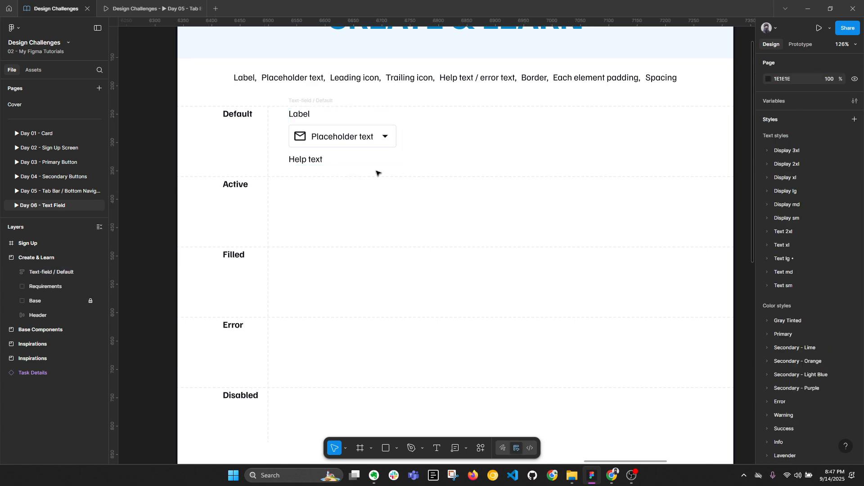
{"action": "left_click", "coordinate": [318, 102]}
{"action": "key", "text": "alt+l"}
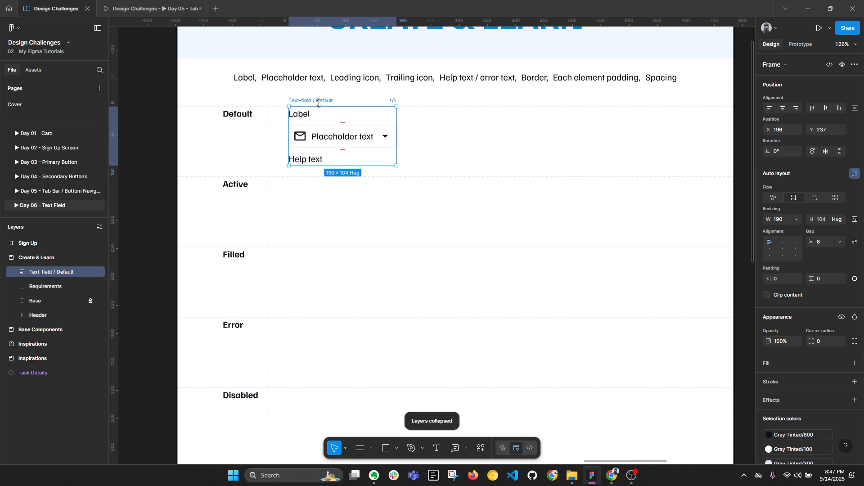
{"action": "scroll", "coordinate": [315, 103], "scroll_direction": "up", "scroll_amount": 3}
{"action": "scroll", "coordinate": [306, 103], "scroll_direction": "up", "scroll_amount": 1}
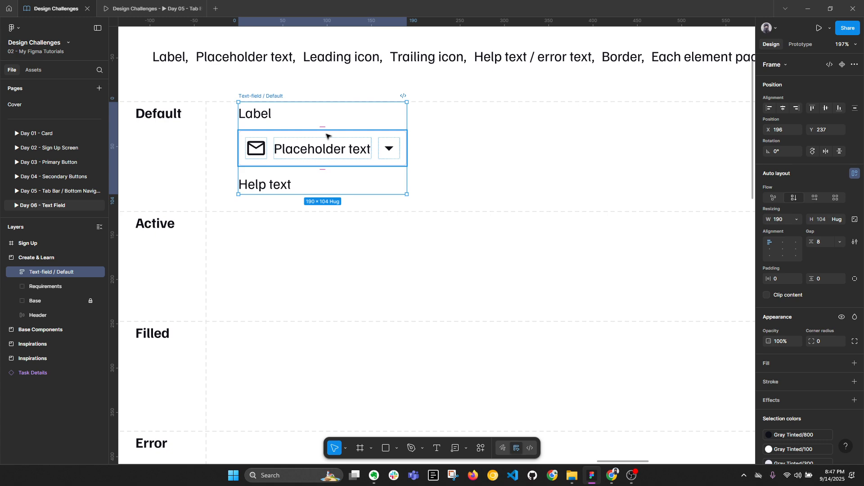
{"action": "double_click", "coordinate": [333, 153]}
{"action": "left_click", "coordinate": [321, 153]}
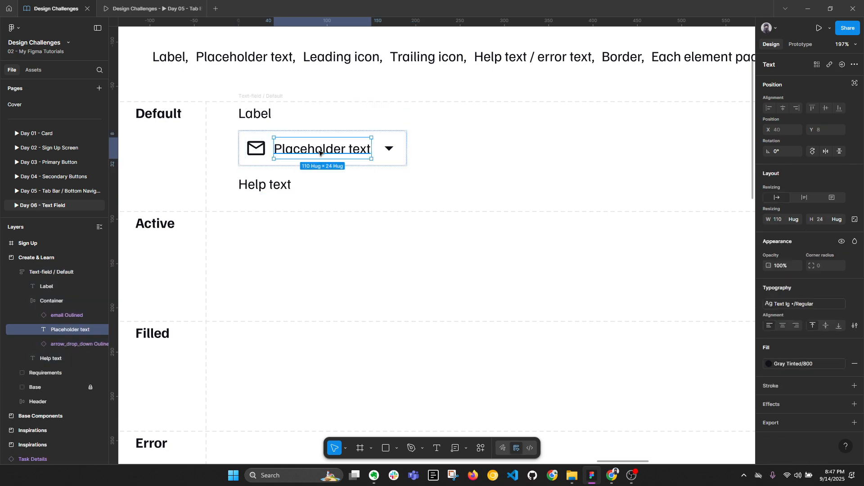
{"action": "left_click", "coordinate": [288, 94]}
{"action": "scroll", "coordinate": [289, 96], "scroll_direction": "down", "scroll_amount": 3}
{"action": "left_click_drag", "start_coordinate": [585, 152], "coordinate": [200, 181]}
{"action": "left_click_drag", "start_coordinate": [548, 189], "coordinate": [190, 189]}
{"action": "left_click_drag", "start_coordinate": [417, 141], "coordinate": [407, 231]}
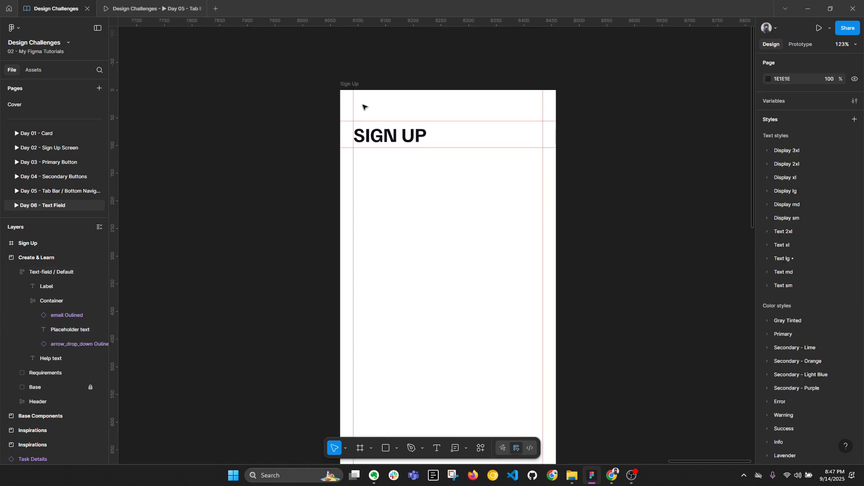
{"action": "left_click", "coordinate": [351, 84]}
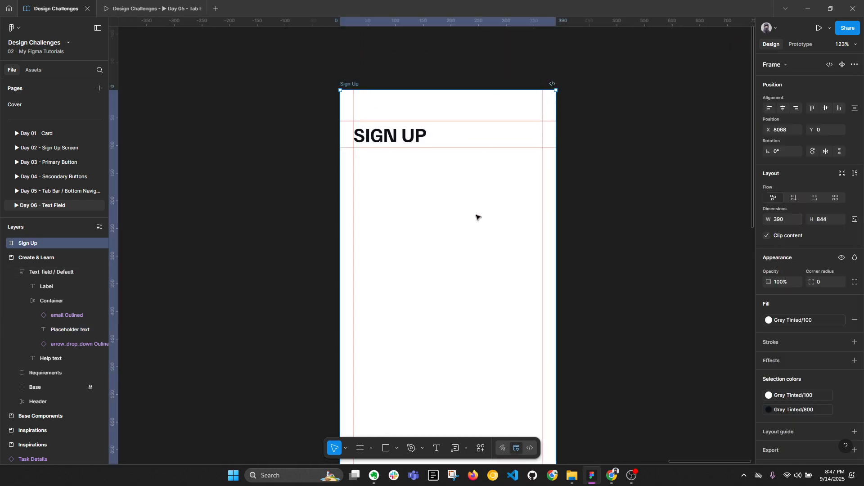
{"action": "key", "text": "r"}
{"action": "mouse_move", "coordinate": [354, 187]}
{"action": "left_mouse_down"}
{"action": "mouse_move", "coordinate": [423, 218]}
{"action": "mouse_move", "coordinate": [538, 223]}
{"action": "left_mouse_up"}
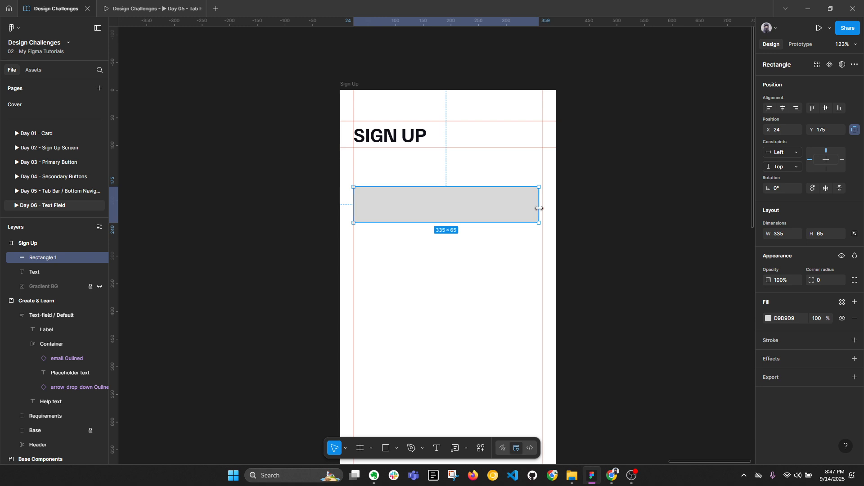
{"action": "left_click_drag", "start_coordinate": [542, 209], "coordinate": [542, 208]}
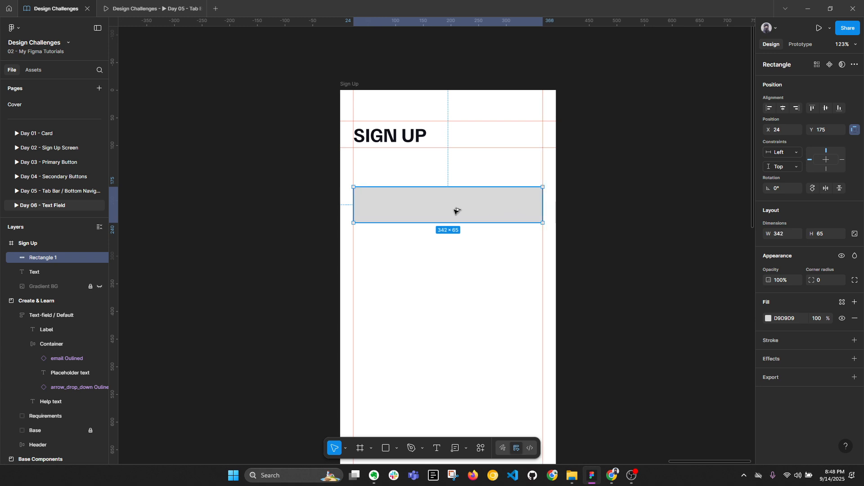
{"action": "key", "text": "alt"}
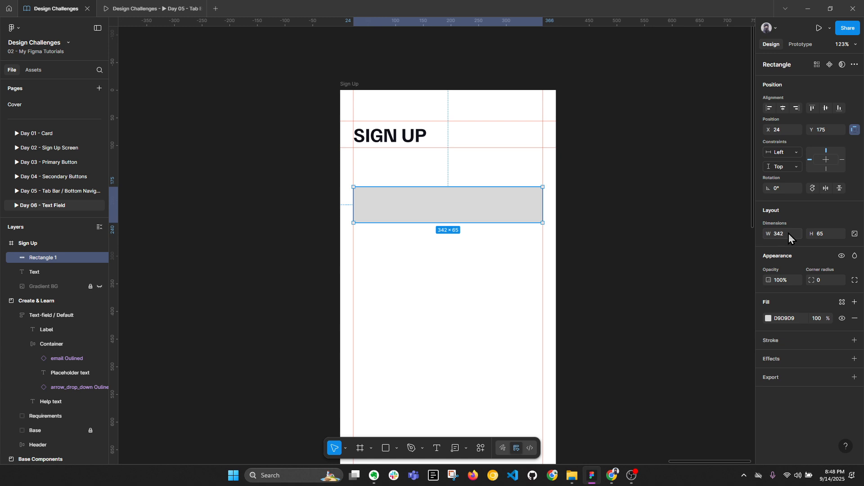
{"action": "left_click", "coordinate": [650, 233]}
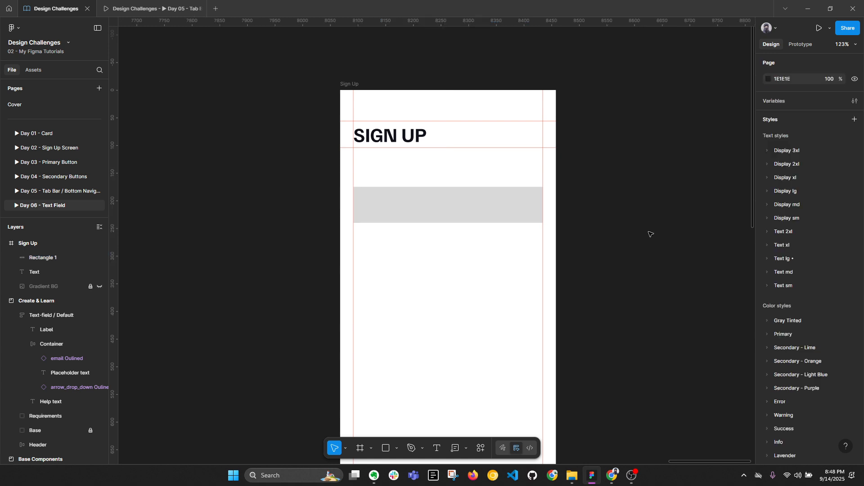
{"action": "scroll", "coordinate": [650, 233], "scroll_direction": "down", "scroll_amount": 5}
{"action": "left_click", "coordinate": [538, 217]}
{"action": "key", "text": "Delete"}
{"action": "scroll", "coordinate": [514, 213], "scroll_direction": "down", "scroll_amount": 3}
{"action": "left_click_drag", "start_coordinate": [287, 239], "coordinate": [401, 239]}
{"action": "scroll", "coordinate": [324, 227], "scroll_direction": "up", "scroll_amount": 7}
{"action": "left_click", "coordinate": [342, 205]}
Step: Set the Text-field / Default frame's width to 342
{"action": "scroll", "coordinate": [421, 201], "scroll_direction": "up", "scroll_amount": 5}
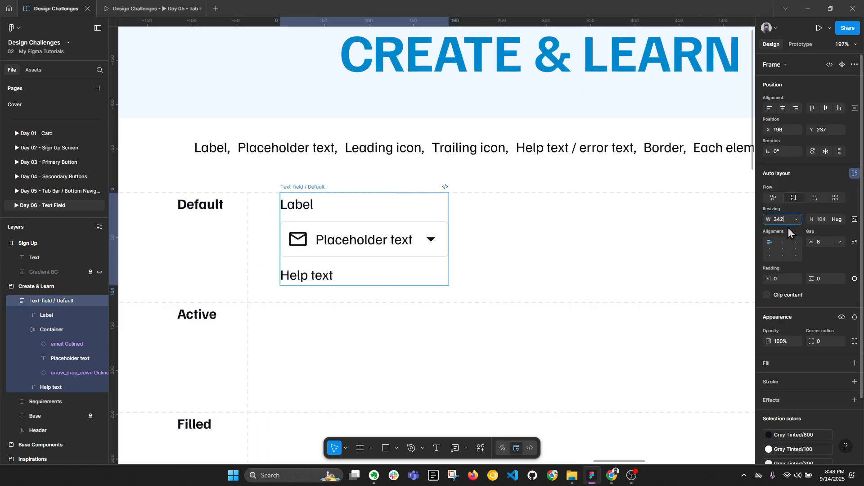
{"action": "type", "text": "342"}
{"action": "key", "text": "Return"}
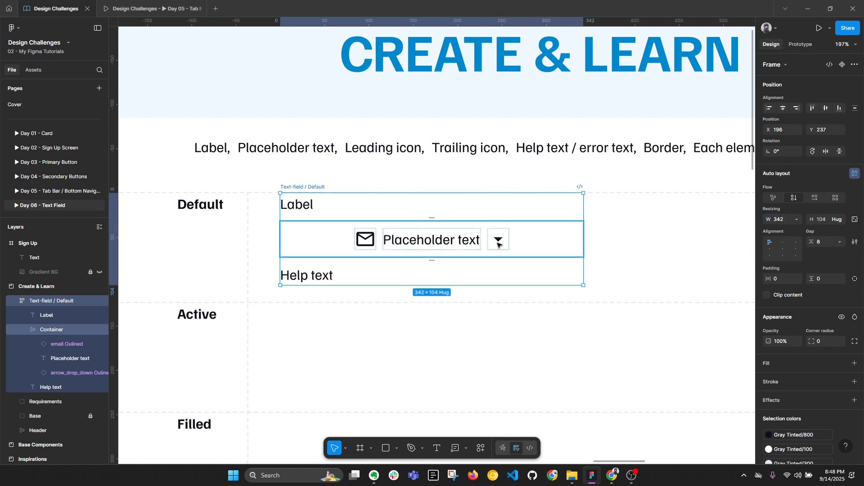
{"action": "key", "text": "alt+l"}
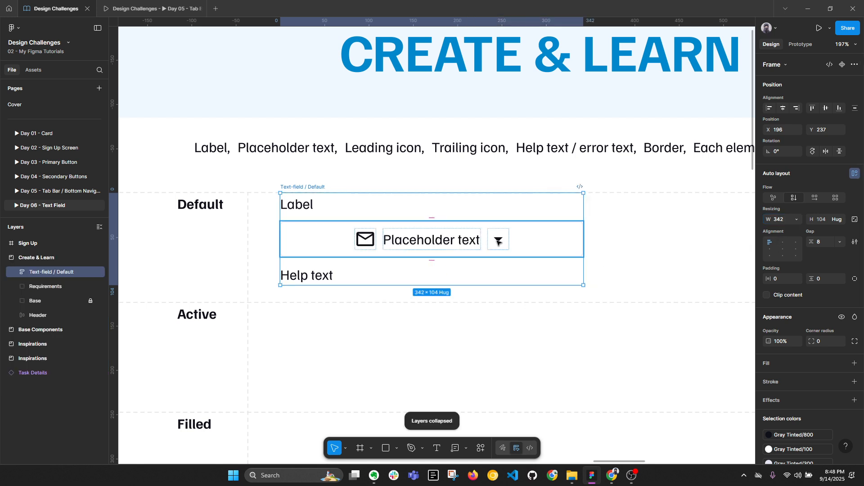
Step: Left-align the icon and placeholder text inside the Container (left-middle alignment)
{"action": "left_click", "coordinate": [522, 243]}
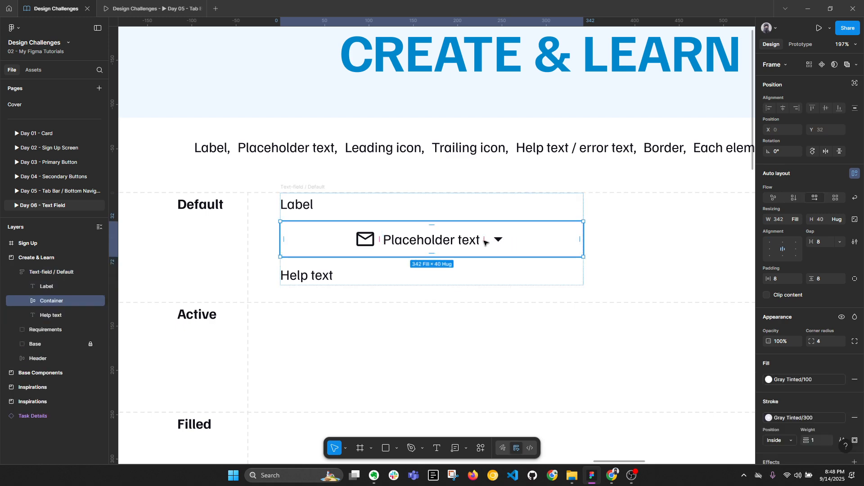
{"action": "left_click", "coordinate": [769, 249]}
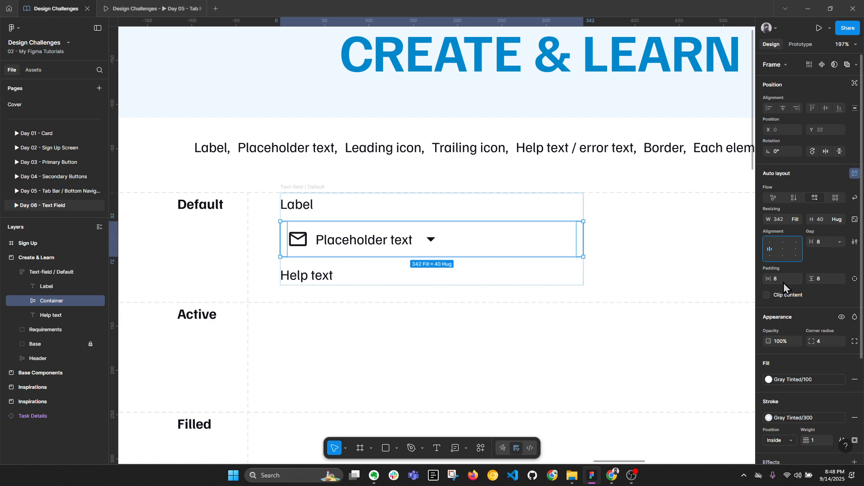
{"action": "left_click", "coordinate": [314, 187]}
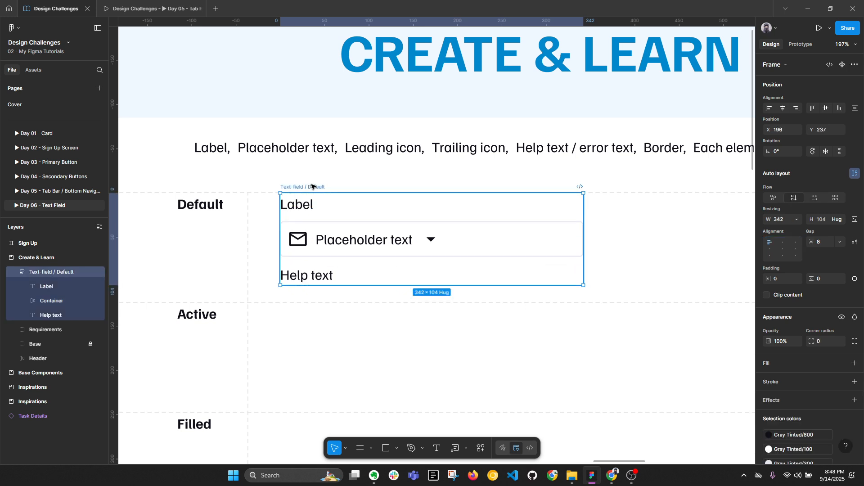
{"action": "key", "text": "alt+l"}
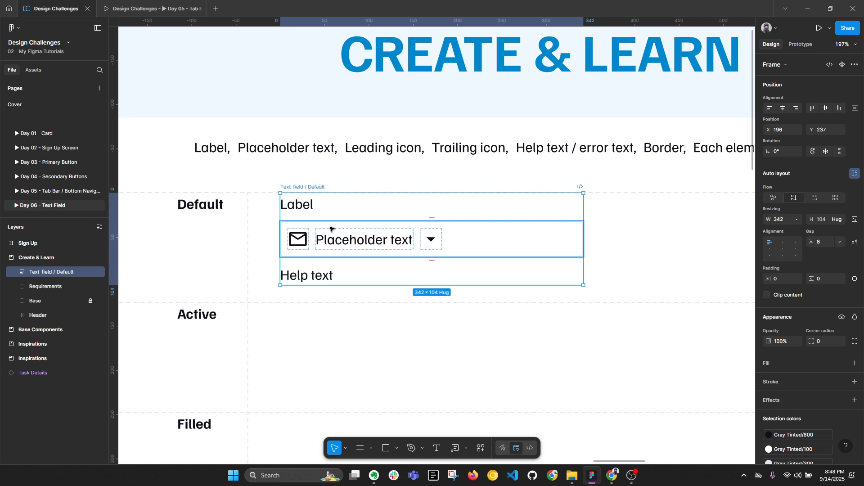
Step: Wrap the Label text in an auto-layout frame named 'Label'
{"action": "left_click", "coordinate": [350, 237], "text": "ctrl"}
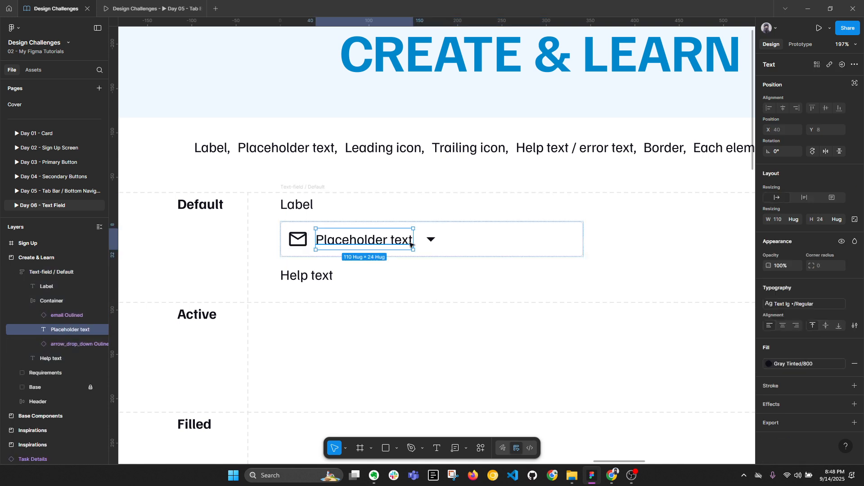
{"action": "left_click_drag", "start_coordinate": [768, 219], "coordinate": [735, 216]}
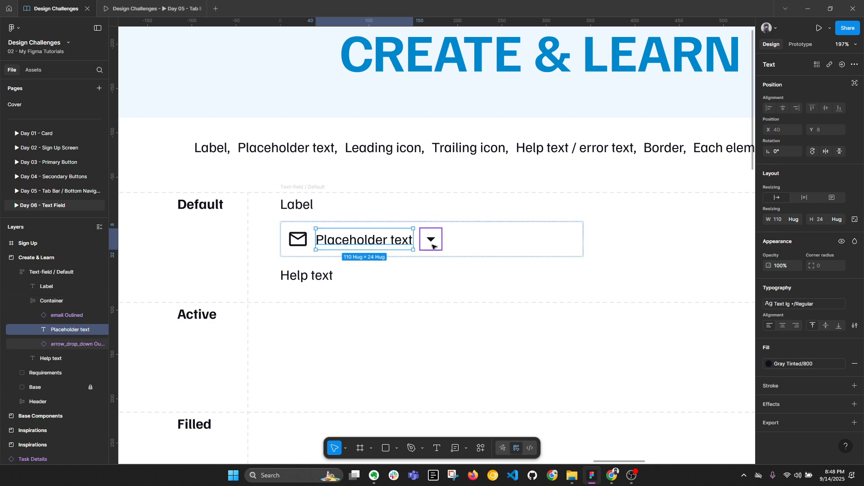
{"action": "left_click", "coordinate": [290, 205]}
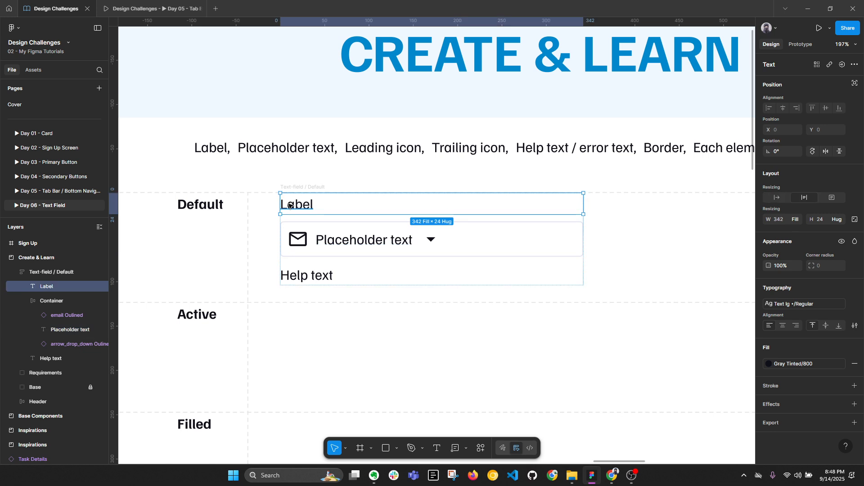
{"action": "key", "text": "alt+l"}
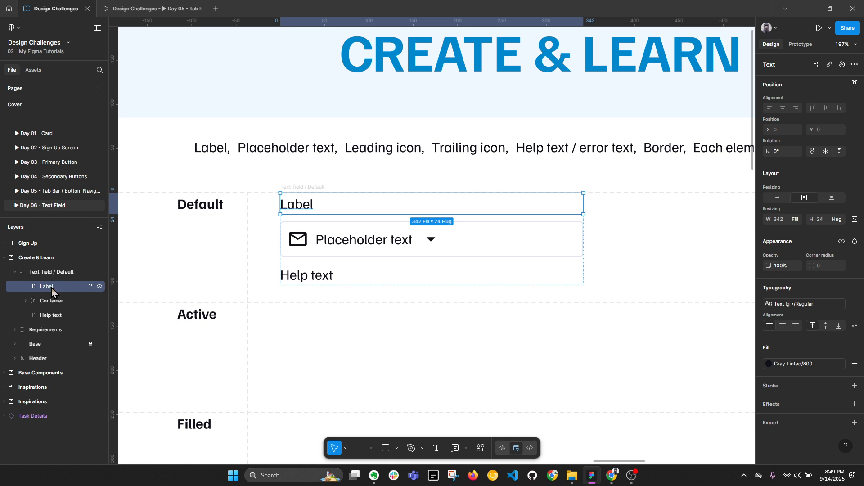
{"action": "key", "text": "shift+a"}
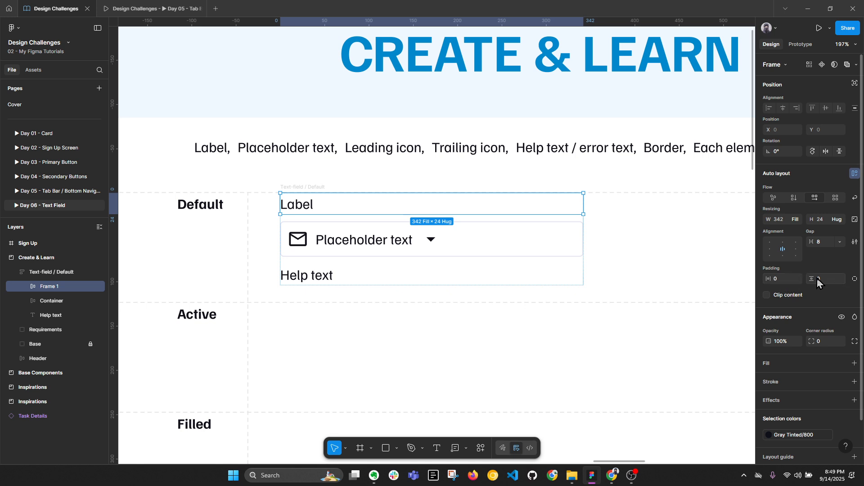
{"action": "double_click", "coordinate": [44, 289]}
{"action": "type", "text": "Label"}
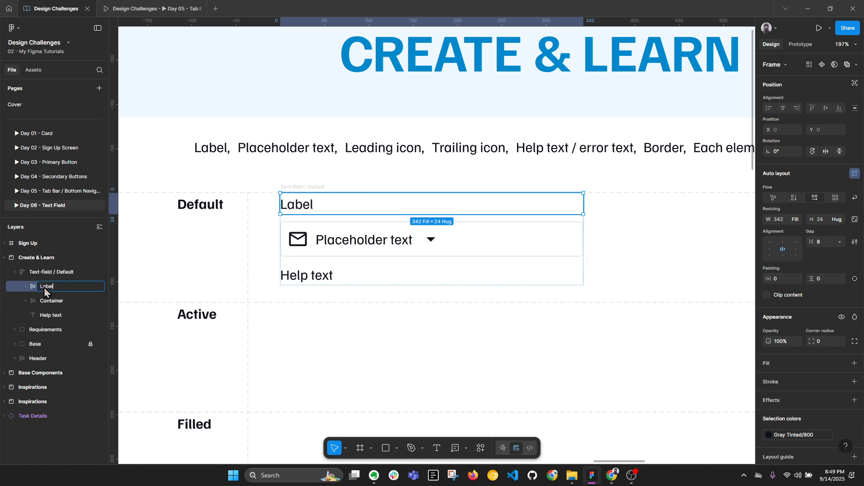
{"action": "left_click", "coordinate": [55, 301]}
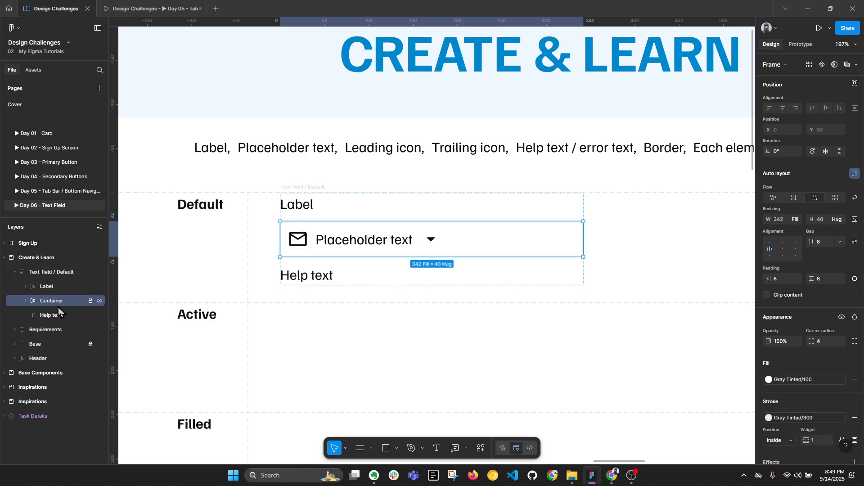
{"action": "left_click", "coordinate": [58, 290]}
{"action": "key", "text": "alt+l"}
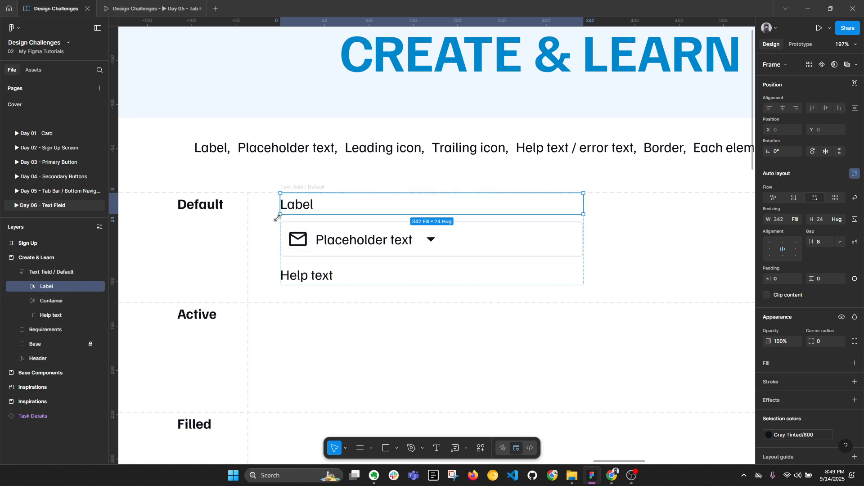
{"action": "left_click", "coordinate": [26, 287]}
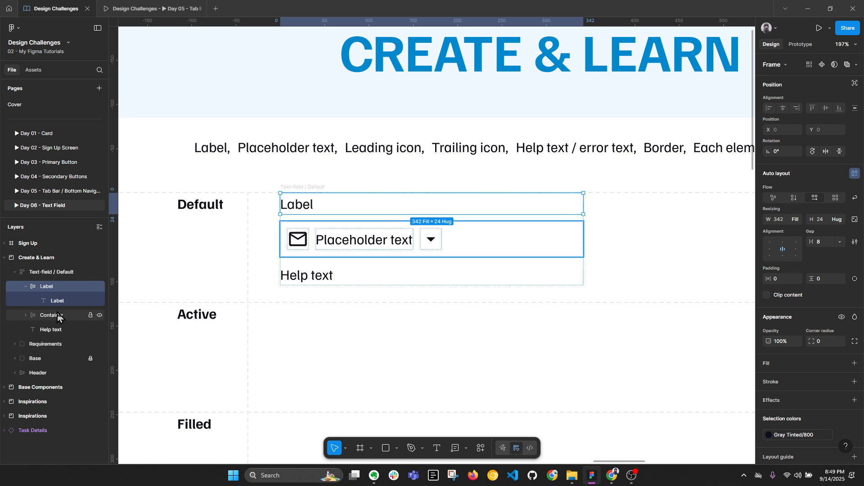
Step: Wrap the Help text layer in an auto-layout frame named 'Help text'
{"action": "left_click", "coordinate": [47, 331]}
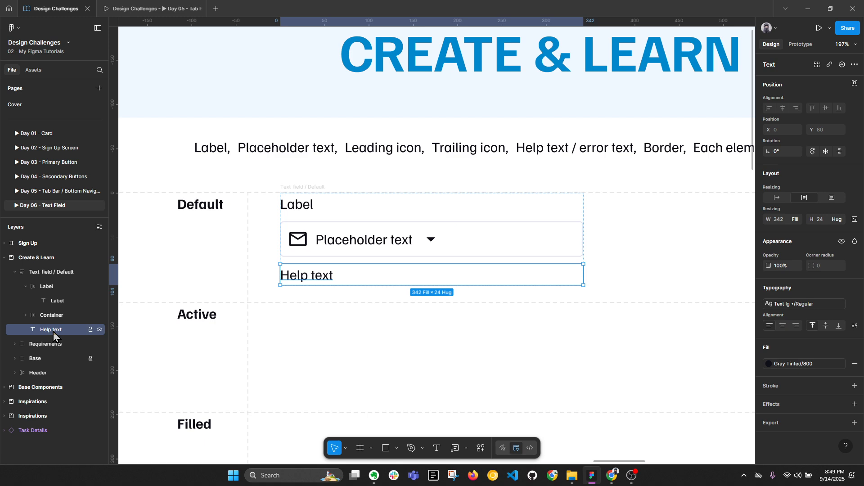
{"action": "key", "text": "shift+a"}
{"action": "double_click", "coordinate": [54, 333]}
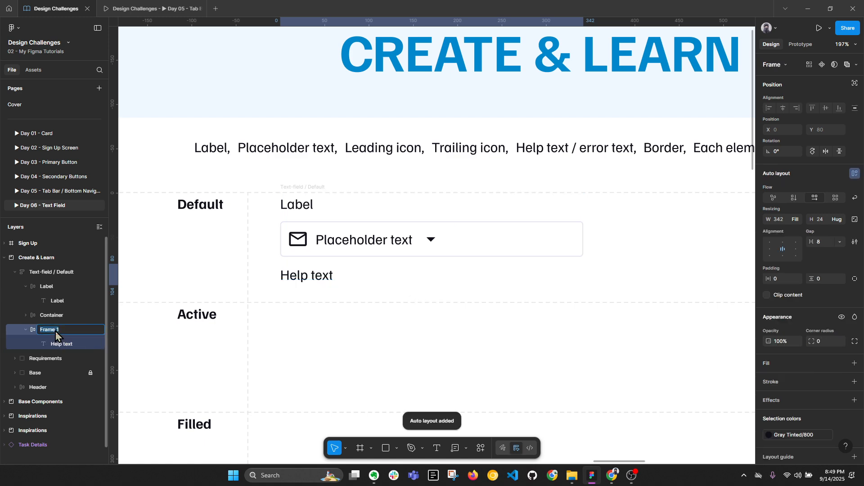
{"action": "type", "text": "Help tex"}
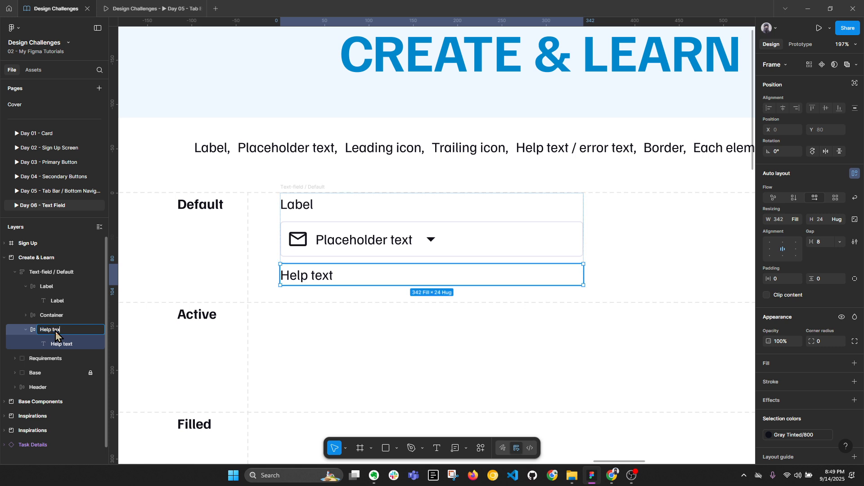
{"action": "type", "text": "t"}
{"action": "key", "text": "Return"}
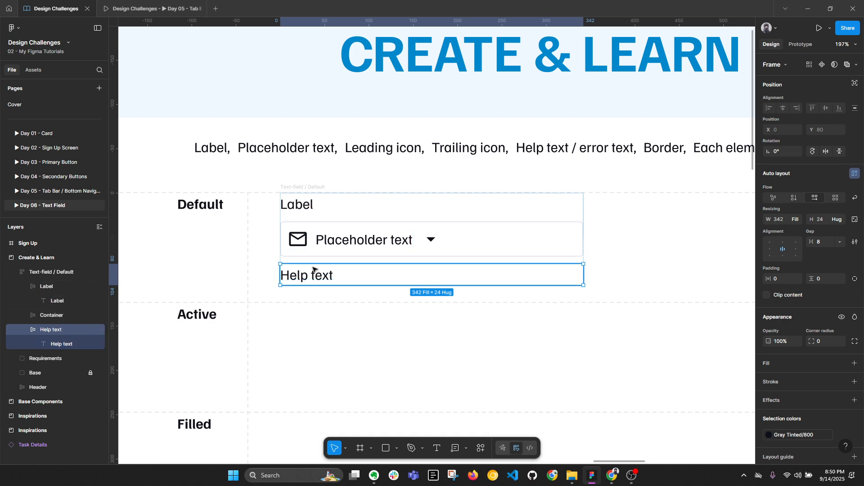
{"action": "left_click", "coordinate": [330, 241]}
Step: Put the Container's Placeholder text into its own 110×24 auto-layout frame, Frame 1
{"action": "double_click", "coordinate": [330, 242]}
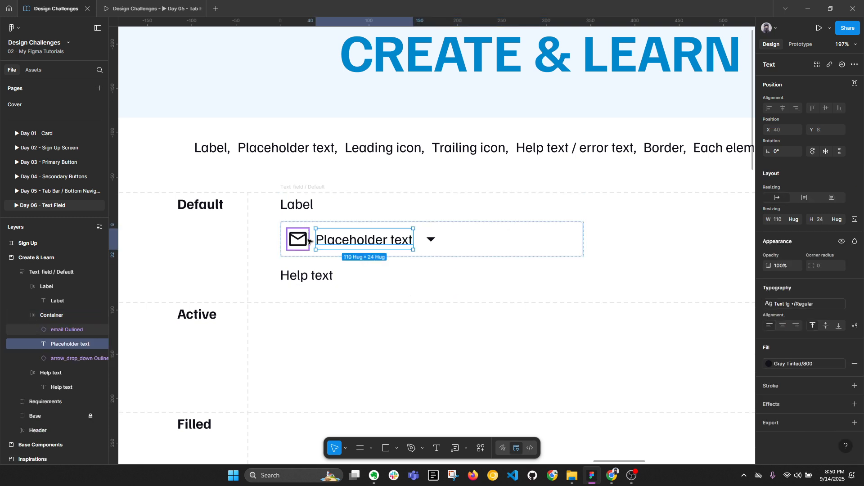
{"action": "left_click", "coordinate": [307, 240]}
{"action": "key", "text": "alt+l"}
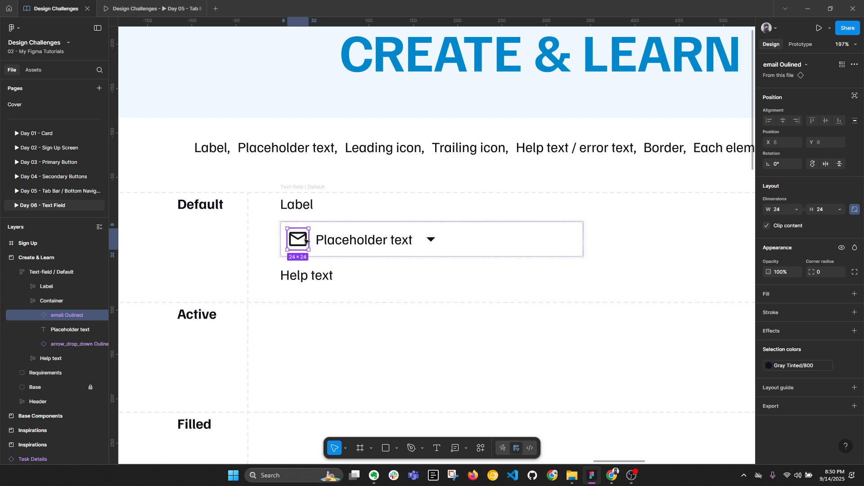
{"action": "left_click", "coordinate": [346, 242]}
{"action": "key", "text": "alt+l"}
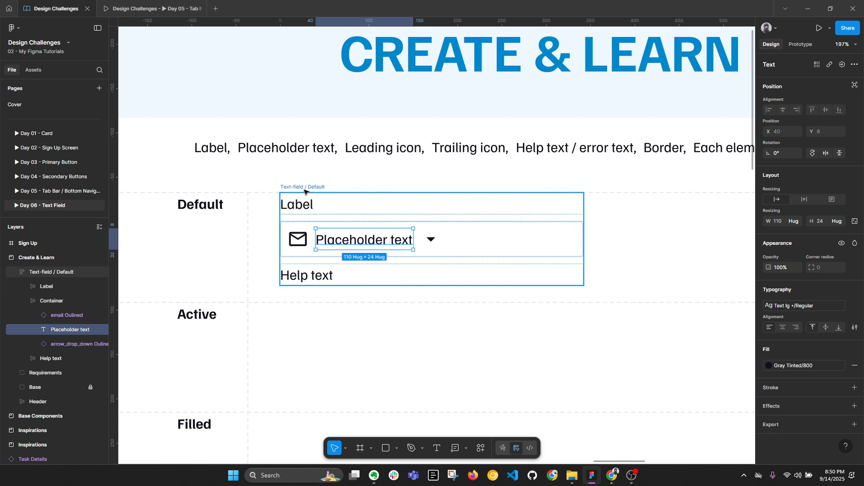
{"action": "left_click", "coordinate": [309, 234]}
{"action": "left_click", "coordinate": [305, 237]}
{"action": "left_click", "coordinate": [301, 241]}
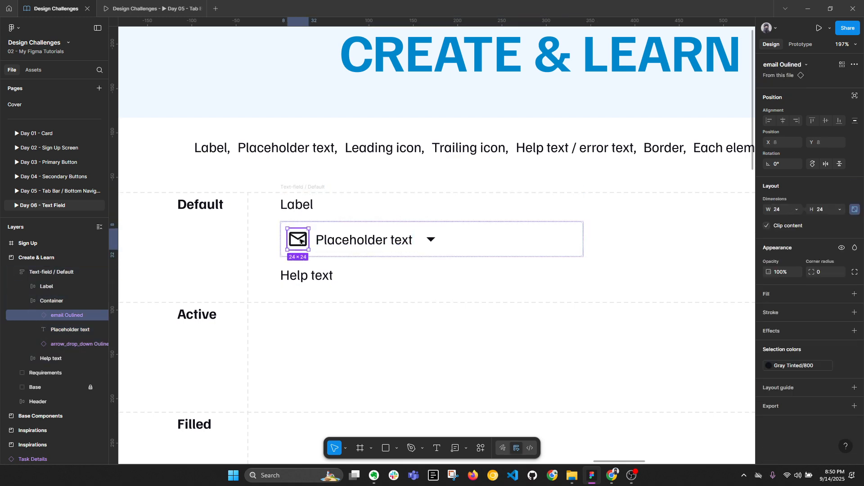
{"action": "left_click", "coordinate": [432, 240]}
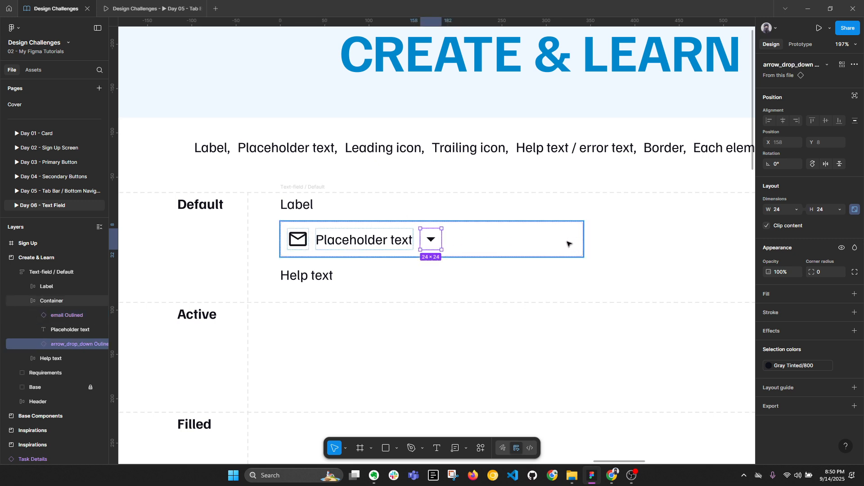
{"action": "left_click", "coordinate": [396, 238]}
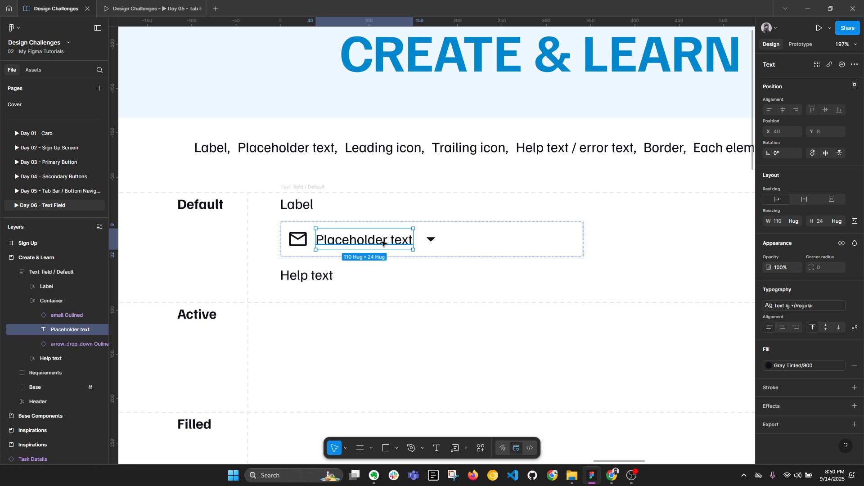
{"action": "key", "text": "shift+a"}
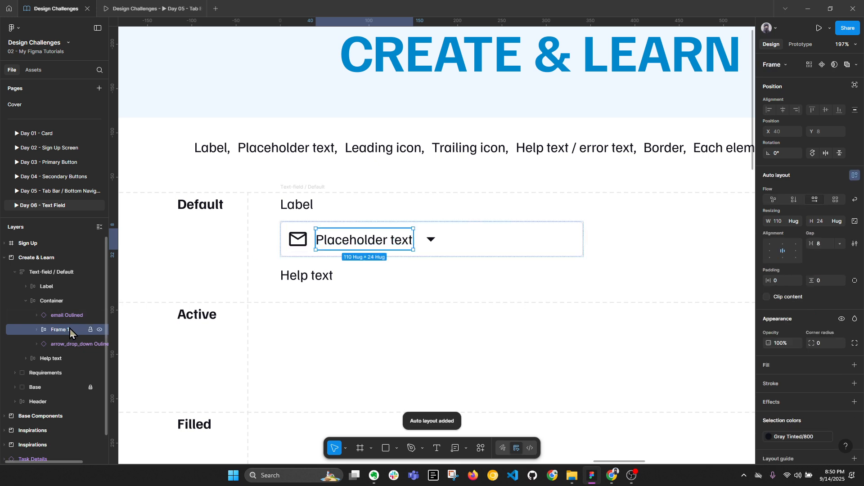
Step: Rename the new placeholder frame to 'Placeholder text'
{"action": "left_click", "coordinate": [36, 329]}
{"action": "left_click", "coordinate": [69, 345]}
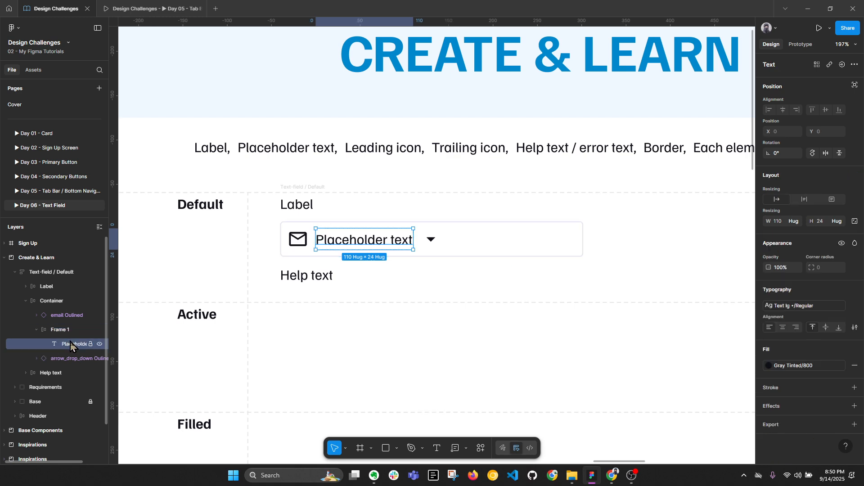
{"action": "double_click", "coordinate": [72, 345]}
{"action": "key", "text": "ctrl+c"}
{"action": "double_click", "coordinate": [64, 332]}
{"action": "key", "text": "ctrl+v"}
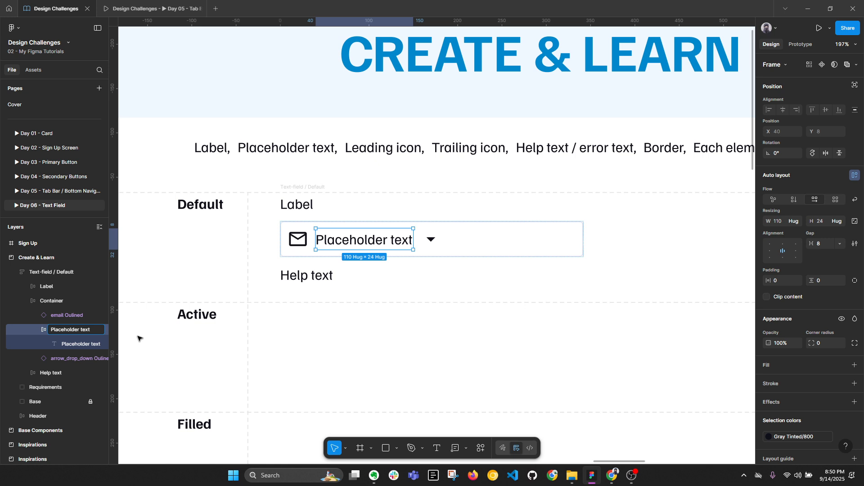
{"action": "key", "text": "Return"}
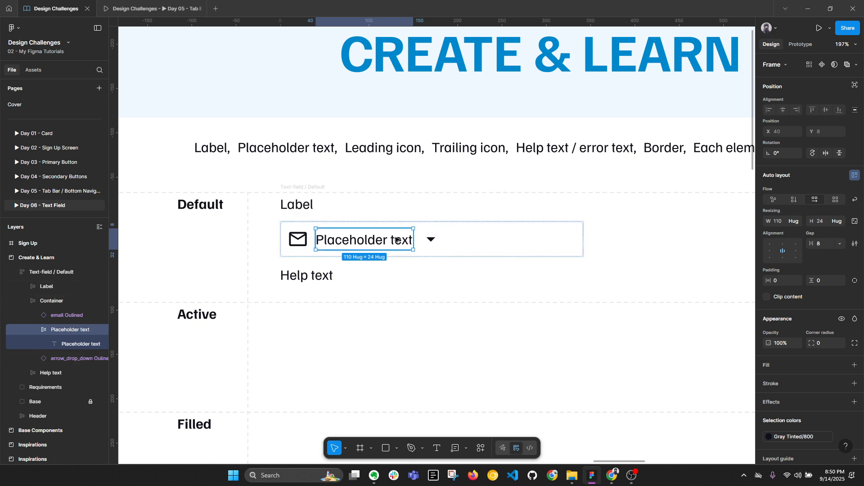
Step: Set the placeholder frame's width to Fill container and left-align its text
{"action": "left_click", "coordinate": [796, 222]}
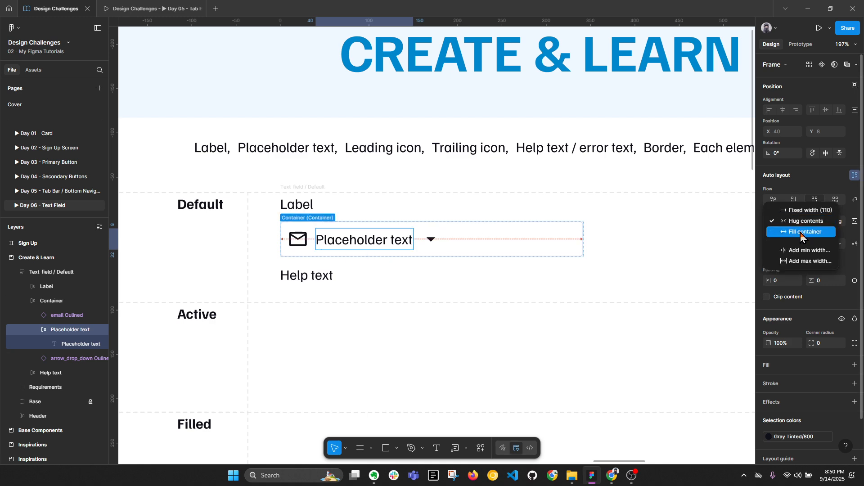
{"action": "left_click", "coordinate": [800, 233]}
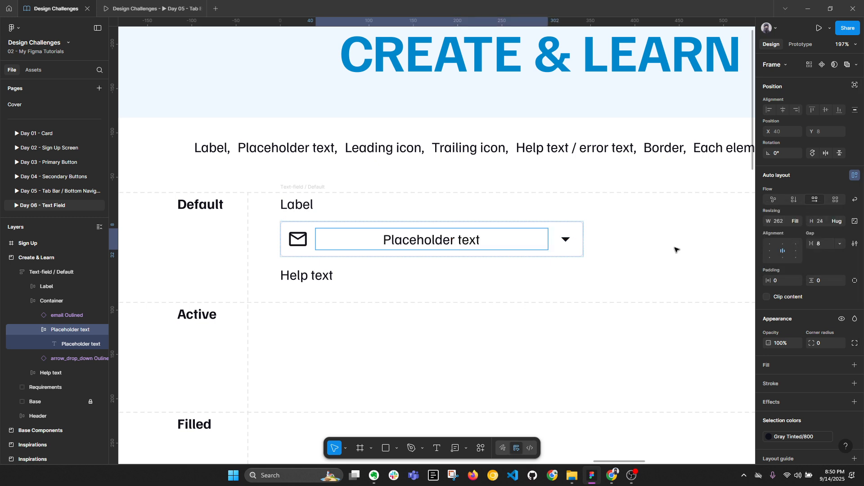
{"action": "left_click", "coordinate": [770, 251]}
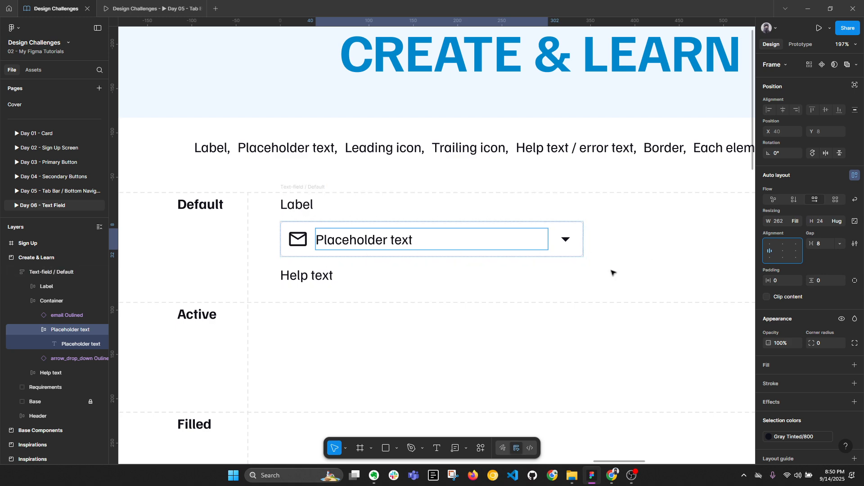
{"action": "left_click", "coordinate": [637, 273]}
{"action": "left_click", "coordinate": [304, 190]}
{"action": "key", "text": "alt+l"}
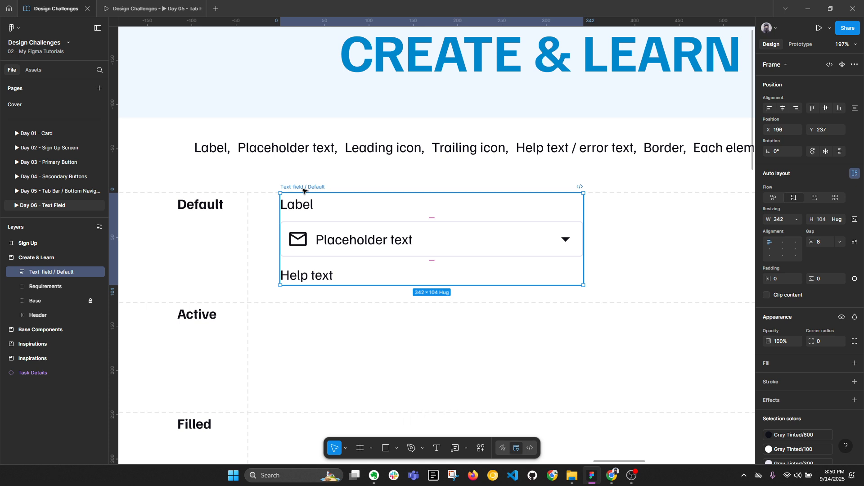
{"action": "left_click", "coordinate": [312, 206], "text": "ctrl"}
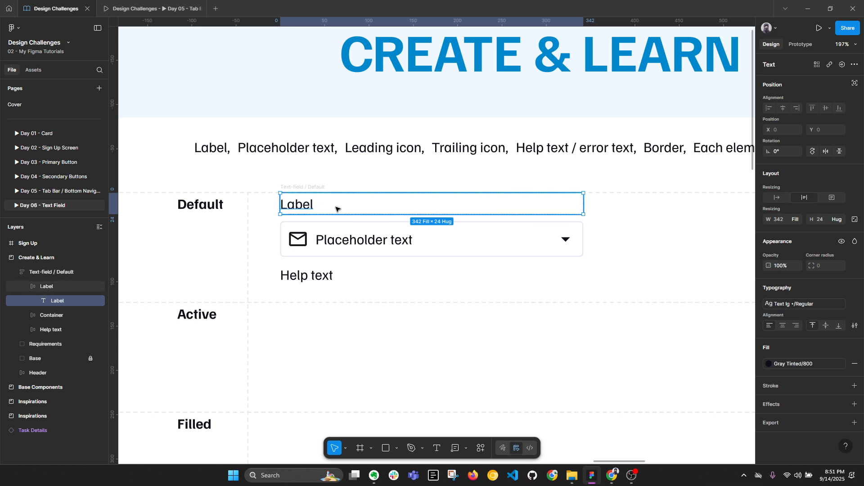
{"action": "key", "text": "alt+l"}
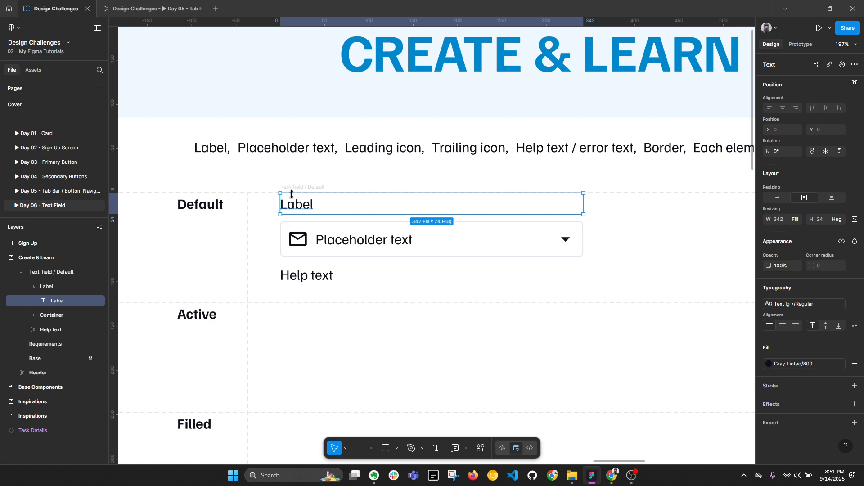
{"action": "left_click", "coordinate": [624, 243]}
{"action": "left_click", "coordinate": [296, 201]}
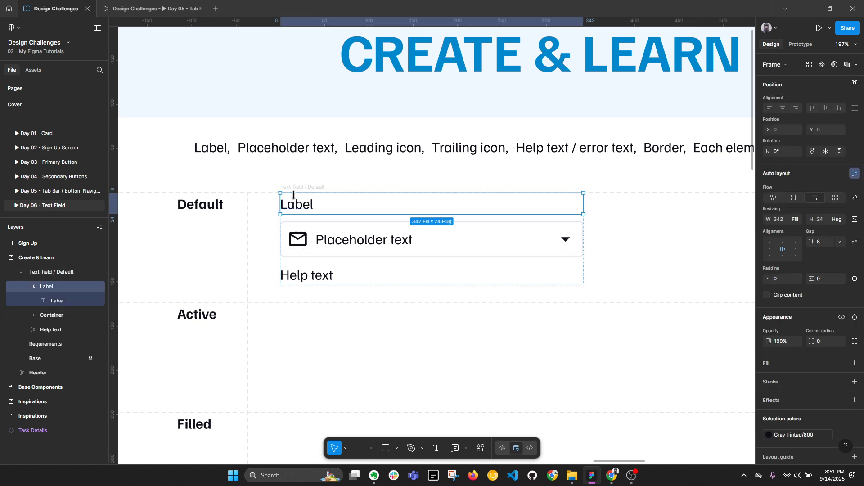
{"action": "key", "text": "ctrl+shift+h"}
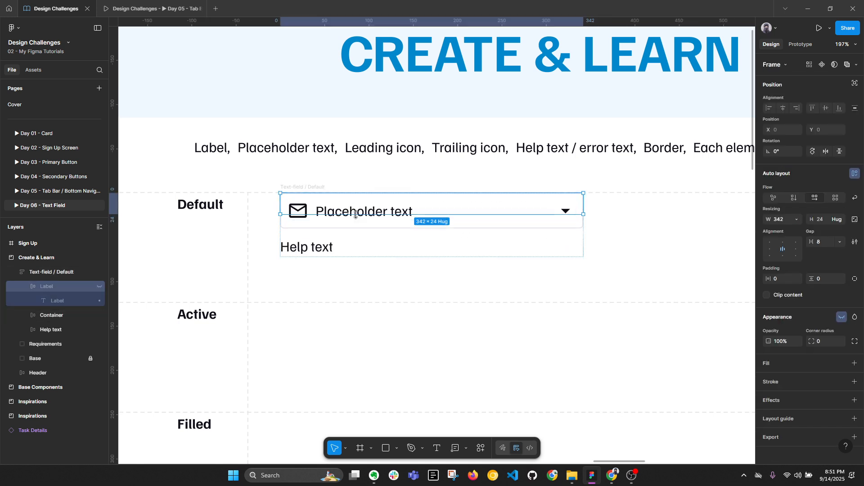
{"action": "left_click", "coordinate": [353, 253]}
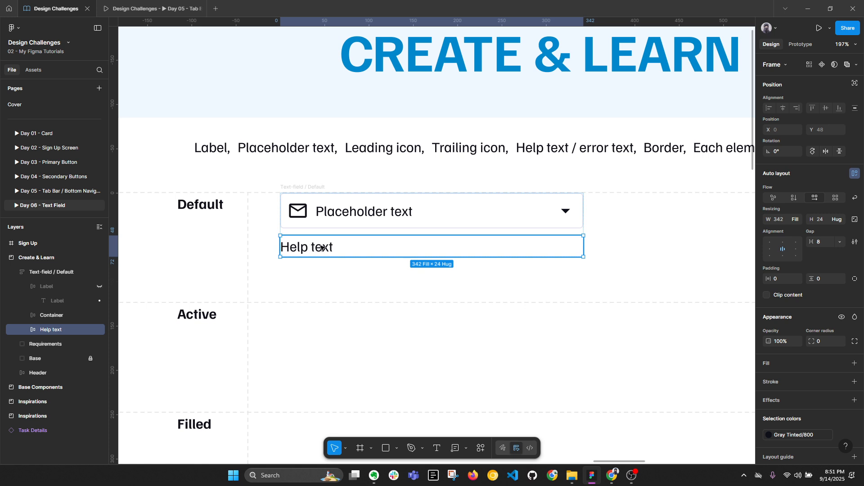
{"action": "left_click", "coordinate": [469, 213]}
{"action": "key", "text": "ctrl+shift+h"}
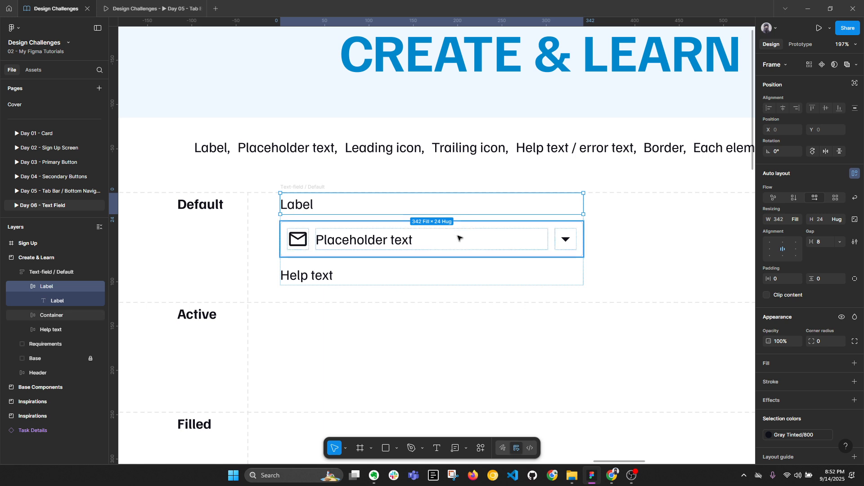
{"action": "left_click", "coordinate": [319, 271], "text": "shift"}
{"action": "key", "text": "ctrl+shift+h"}
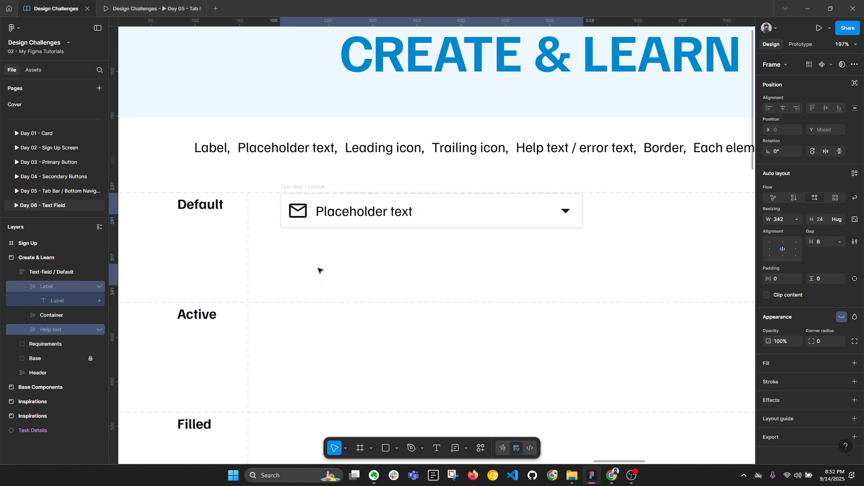
{"action": "key", "text": "ctrl+shift+h"}
{"action": "left_click", "coordinate": [305, 211]}
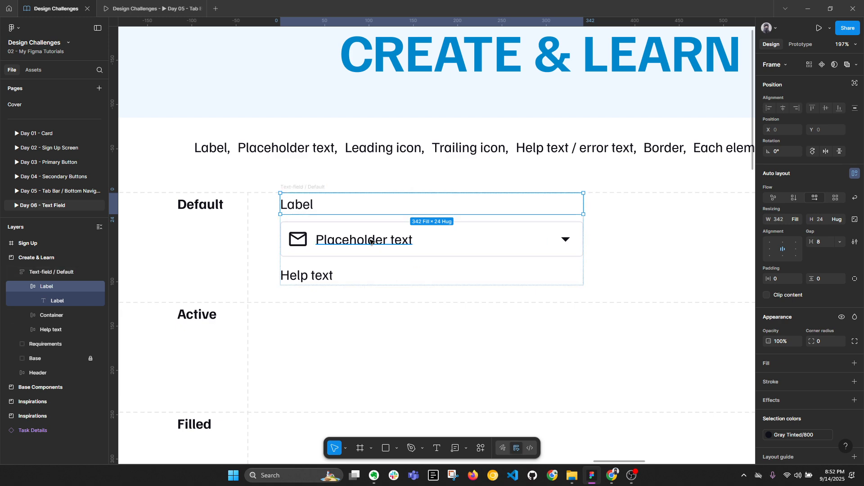
Step: Zoom the canvas to 100%, collapse the layers and select the Label text
{"action": "left_click", "coordinate": [334, 233]}
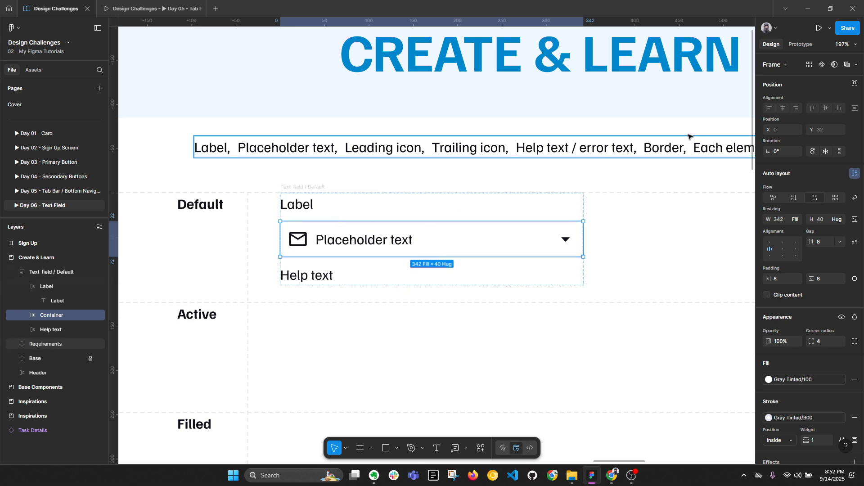
{"action": "left_click", "coordinate": [843, 44]}
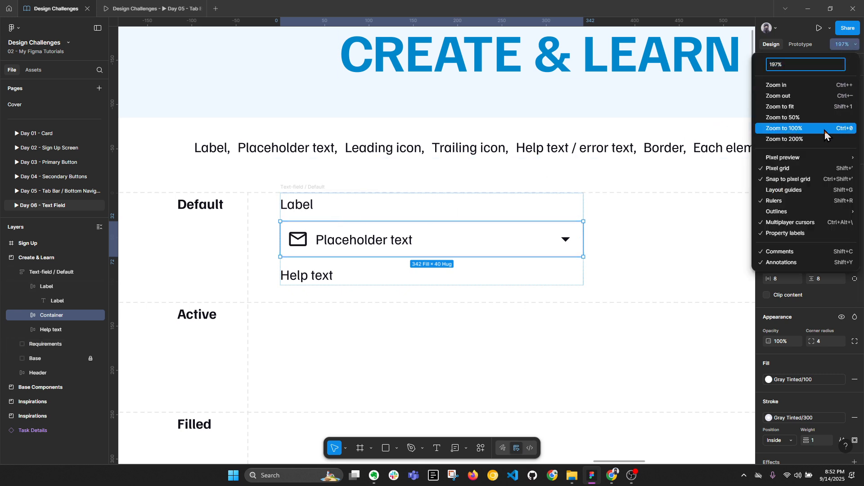
{"action": "left_click", "coordinate": [825, 131]}
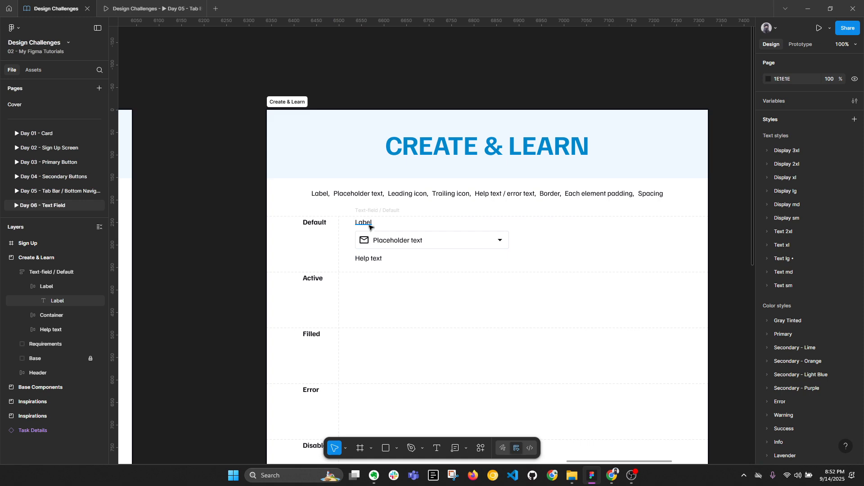
{"action": "key", "text": "alt+l"}
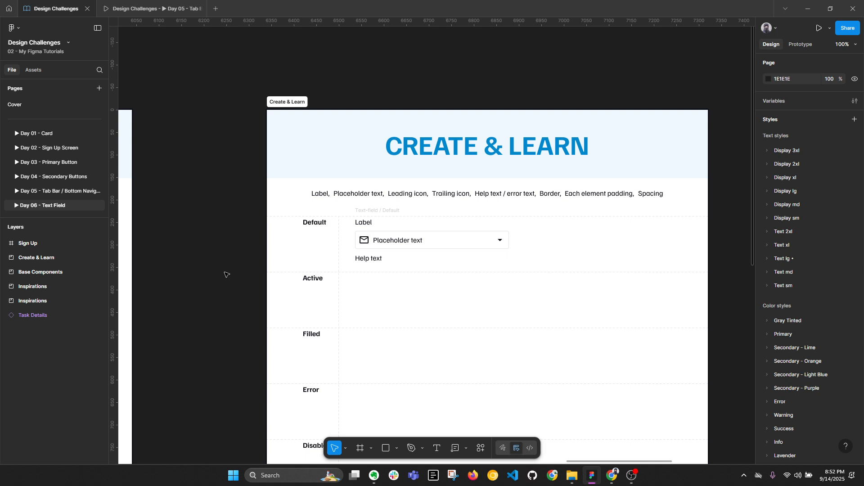
{"action": "left_click", "coordinate": [364, 223], "text": "ctrl"}
Step: Apply the Text md Regular 14/20 style to the Label text
{"action": "left_click", "coordinate": [392, 240], "text": "ctrl+shift"}
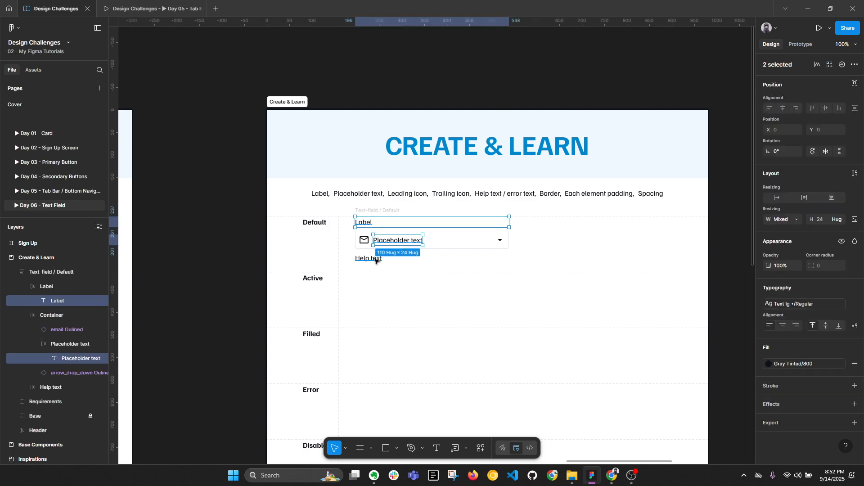
{"action": "left_click", "coordinate": [375, 260], "text": "ctrl+shift"}
{"action": "left_click", "coordinate": [827, 304]}
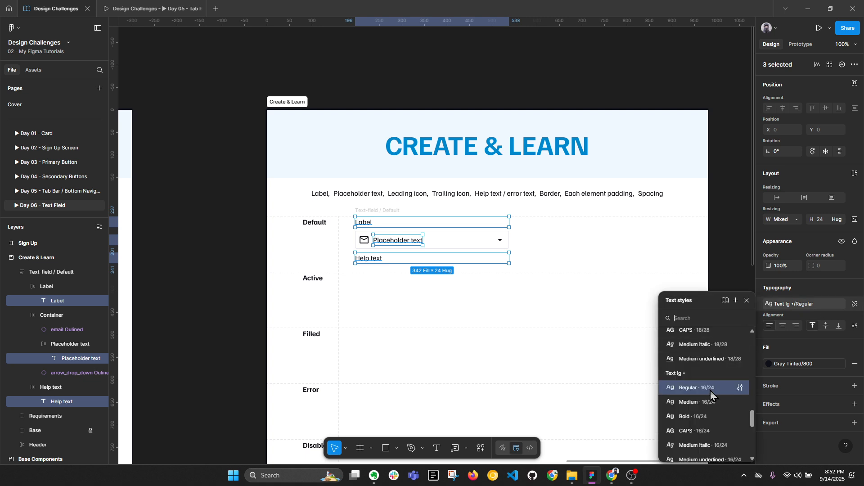
{"action": "left_click", "coordinate": [397, 332]}
{"action": "left_click", "coordinate": [363, 222], "text": "ctrl"}
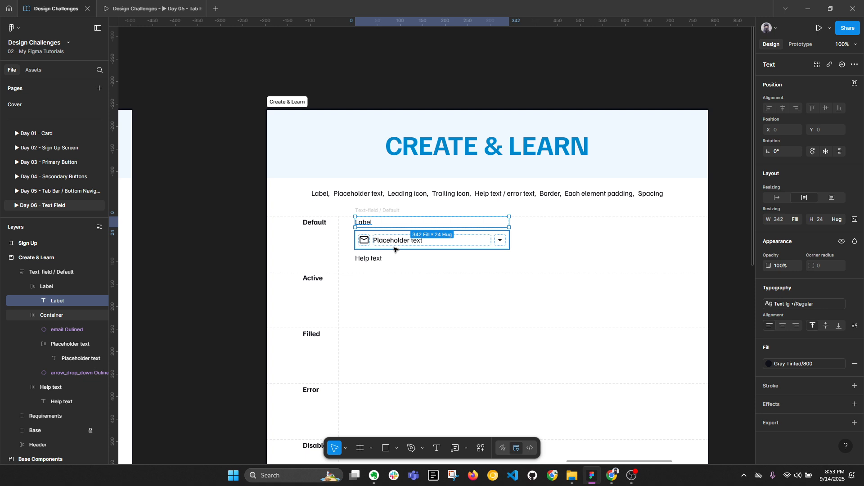
{"action": "left_click", "coordinate": [248, 233]}
{"action": "key", "text": "alt+l"}
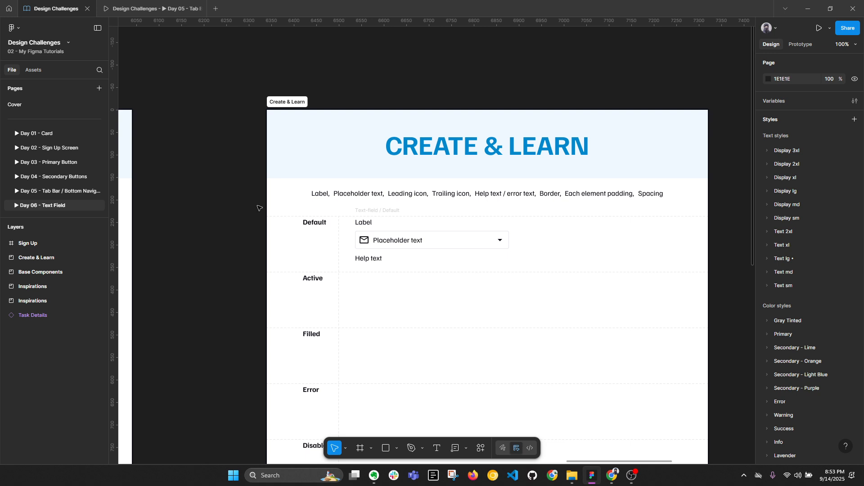
{"action": "left_click", "coordinate": [364, 222], "text": "ctrl"}
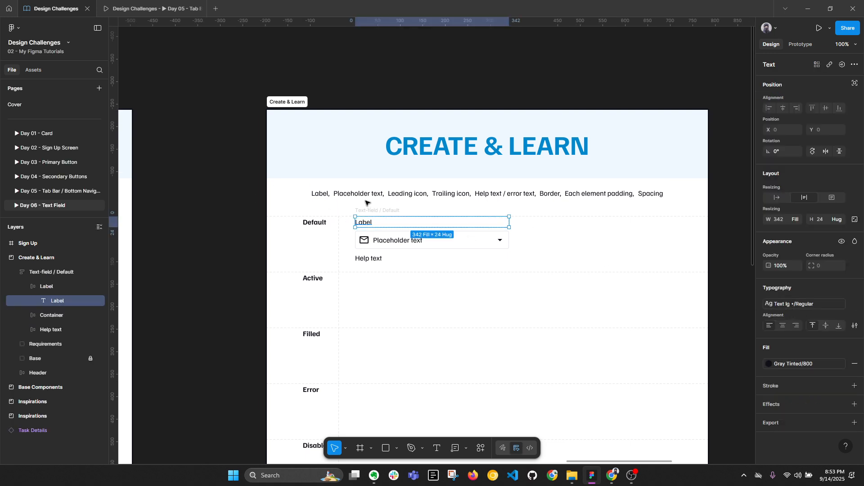
{"action": "left_click", "coordinate": [800, 304]}
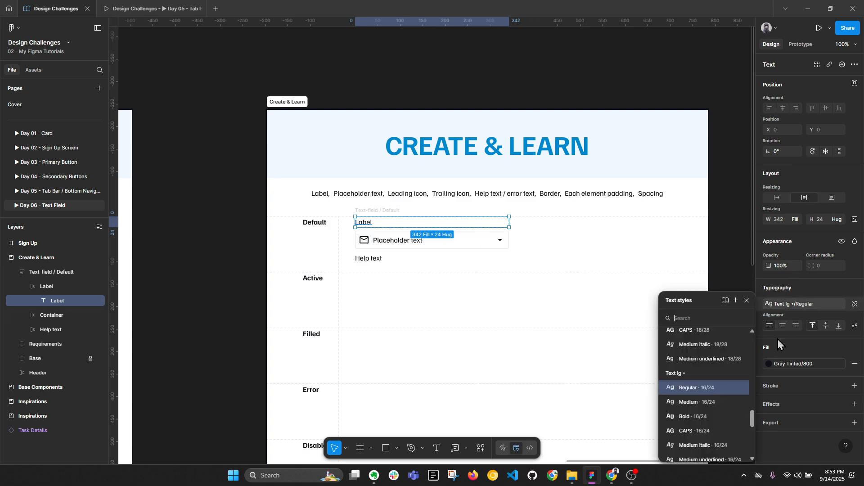
{"action": "scroll", "coordinate": [731, 418], "scroll_direction": "down", "scroll_amount": 3}
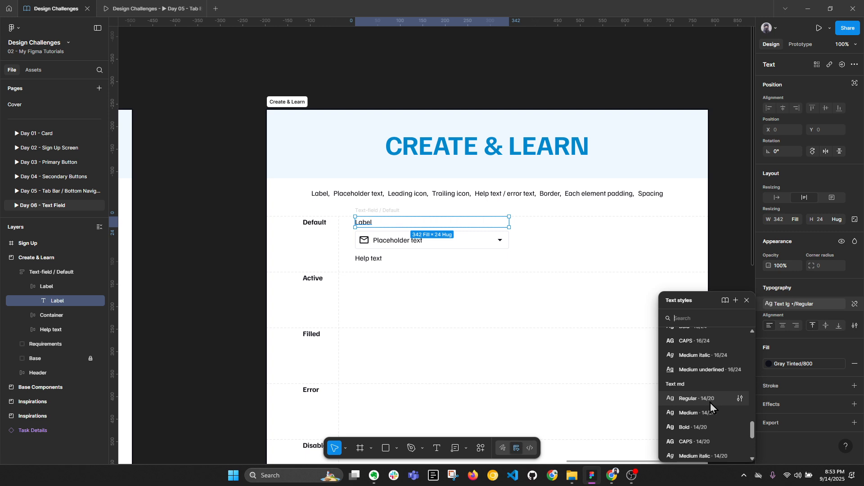
{"action": "left_click", "coordinate": [708, 402]}
Step: Switch the Label to Text md Bold 14/20, then CAPS 14/20, reading 'LABEL'
{"action": "left_click", "coordinate": [577, 378]}
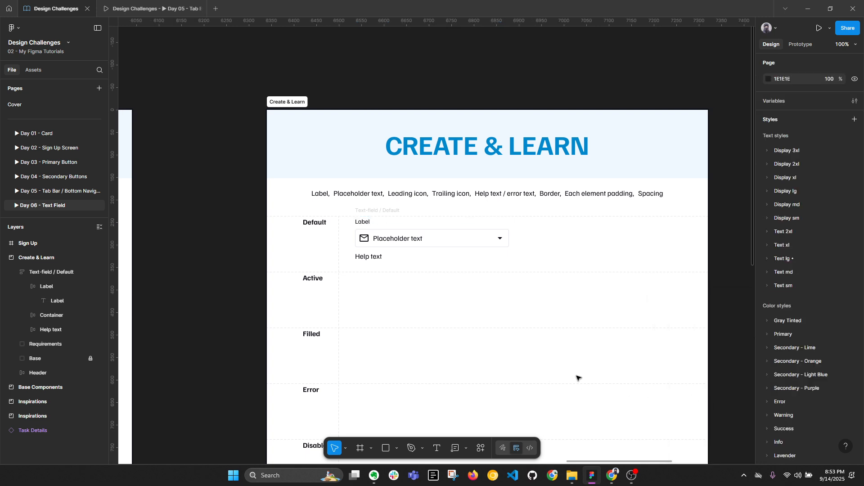
{"action": "key", "text": "alt+l"}
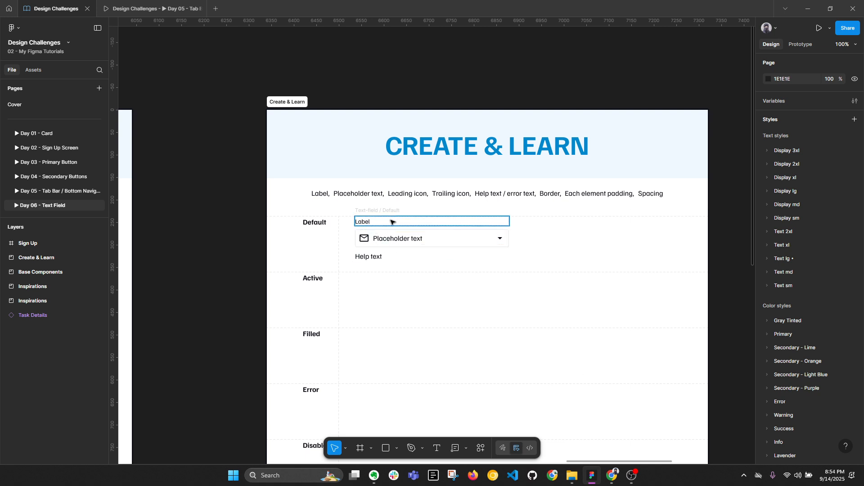
{"action": "left_click", "coordinate": [366, 224]}
{"action": "key", "text": "alt+l"}
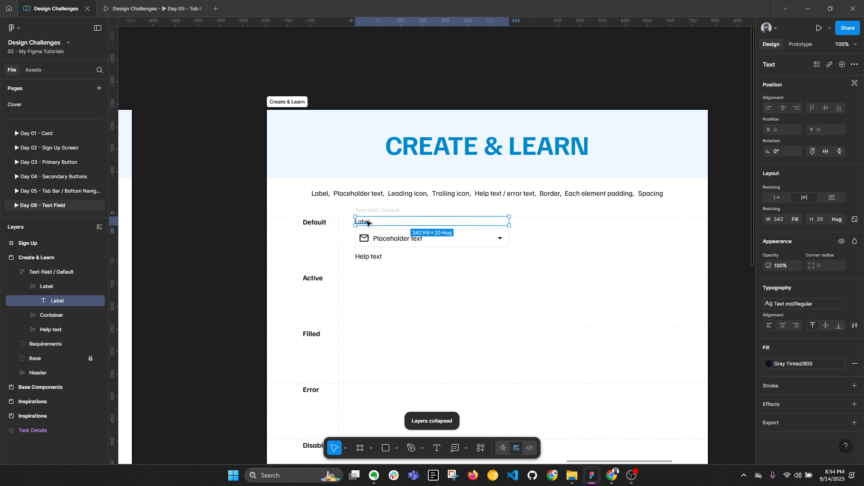
{"action": "left_click", "coordinate": [785, 308]}
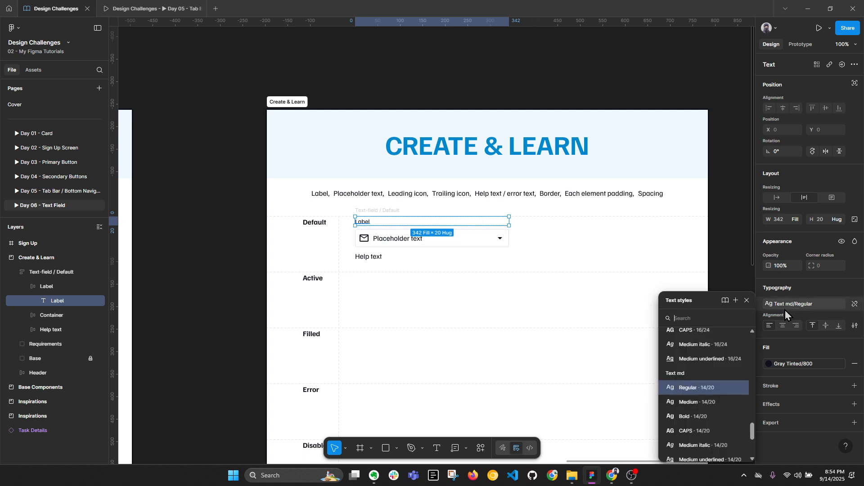
{"action": "left_click", "coordinate": [714, 412]}
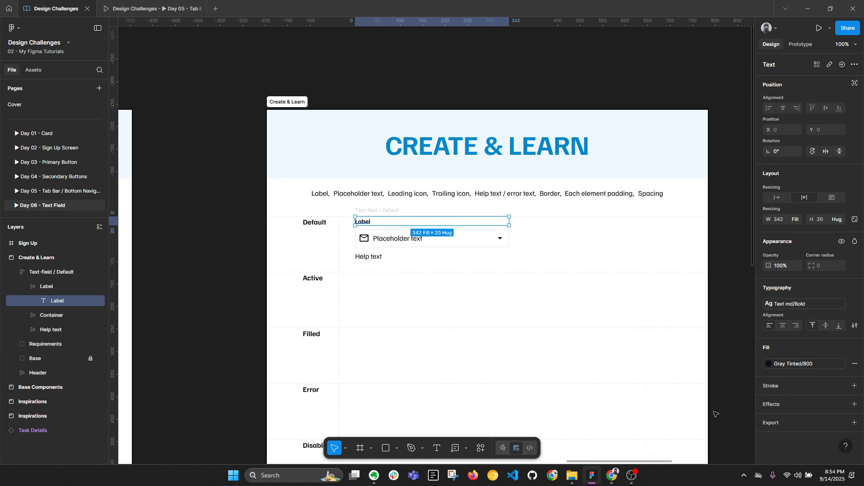
{"action": "left_click", "coordinate": [785, 304]}
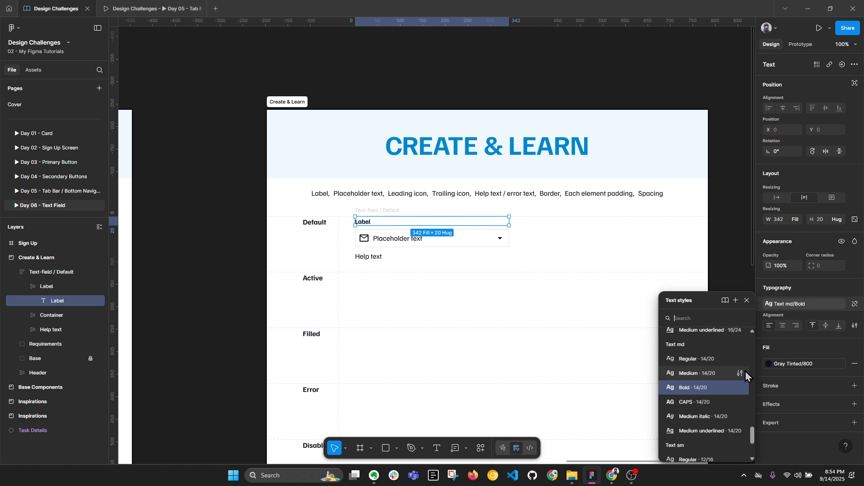
{"action": "left_click", "coordinate": [713, 403]}
Step: Set 2% letter spacing on the Text md CAPS 14/20 style used by the LABEL text
{"action": "left_click", "coordinate": [726, 295]}
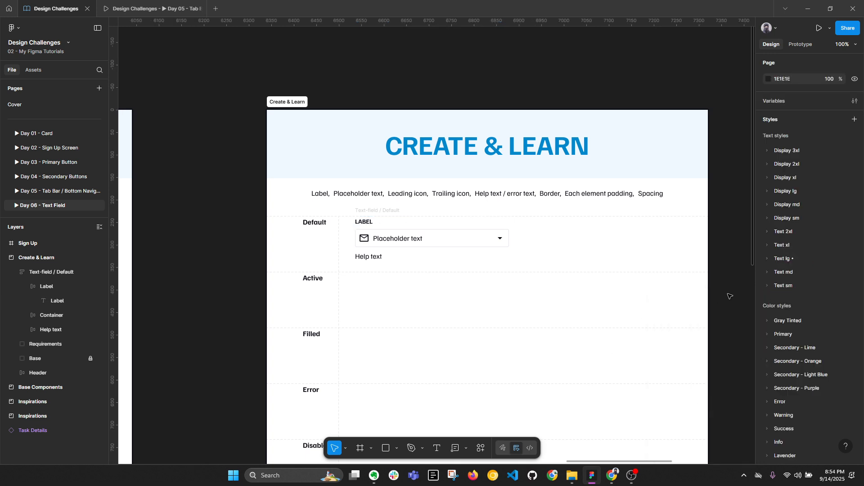
{"action": "left_click", "coordinate": [371, 222]}
{"action": "left_click", "coordinate": [734, 282]}
{"action": "left_click", "coordinate": [367, 222]}
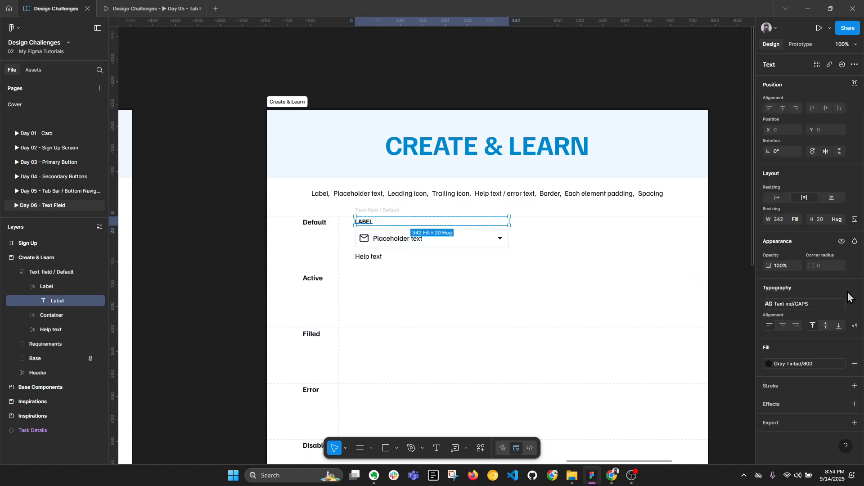
{"action": "left_click", "coordinate": [835, 305]}
{"action": "left_click", "coordinate": [740, 388]}
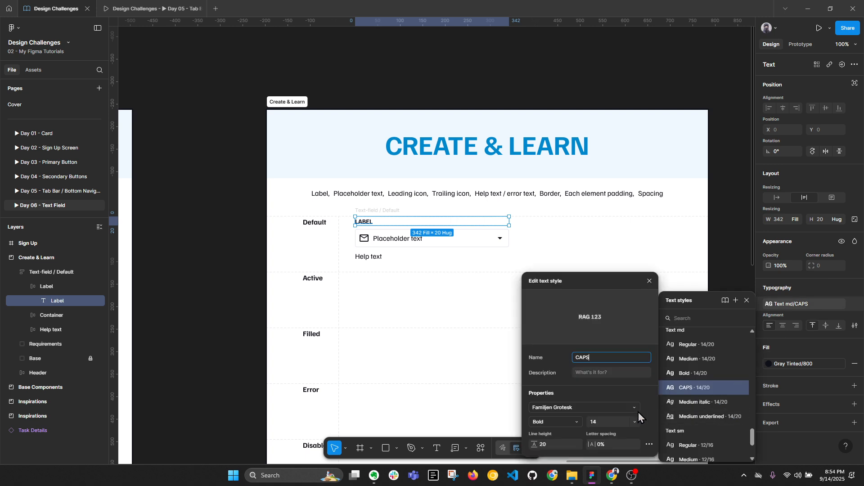
{"action": "left_click", "coordinate": [613, 443]}
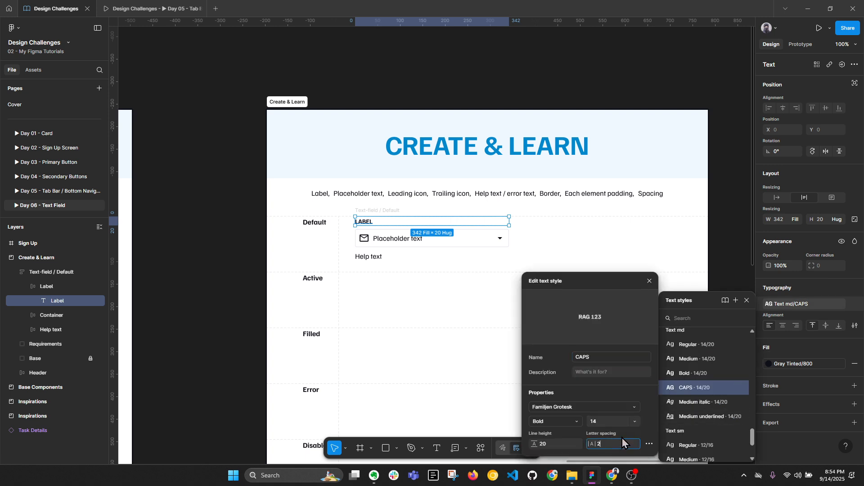
{"action": "type", "text": "2"}
{"action": "key", "text": "Return"}
{"action": "left_click", "coordinate": [649, 280]}
{"action": "left_click", "coordinate": [738, 265]}
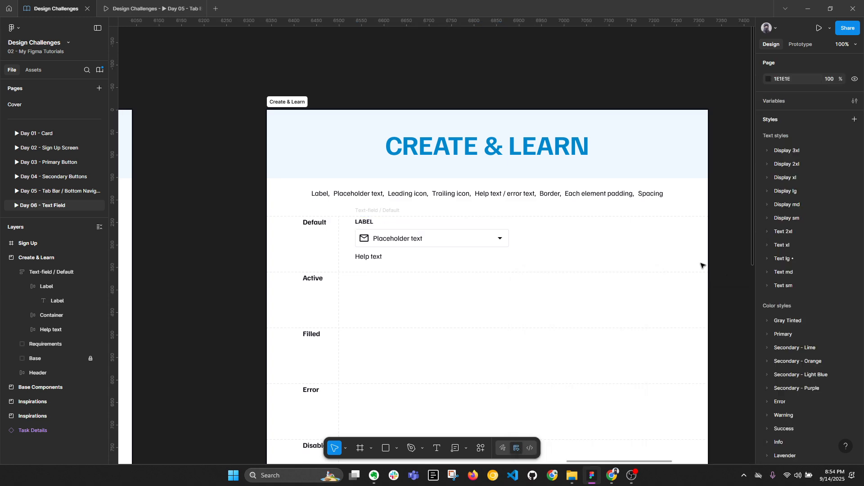
{"action": "left_click", "coordinate": [362, 223]}
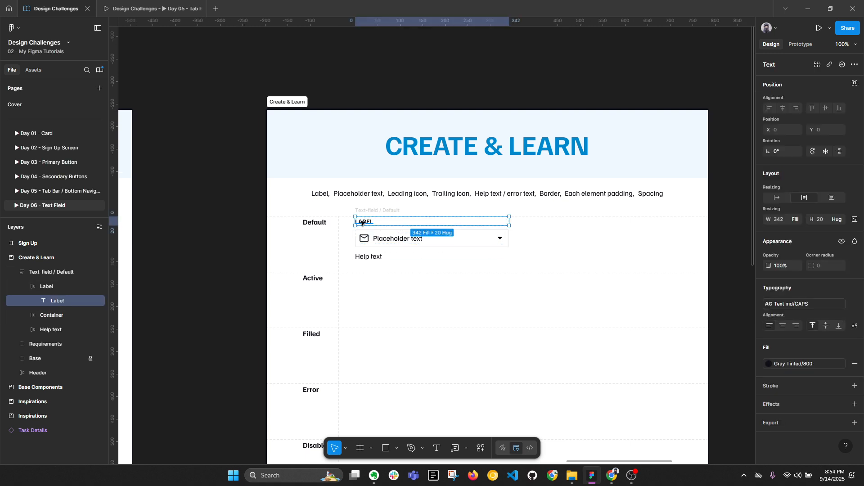
{"action": "left_click", "coordinate": [807, 364]}
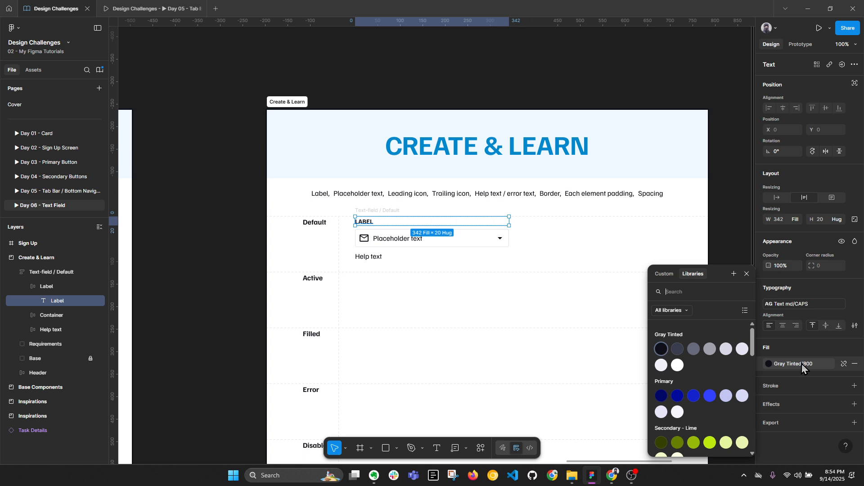
{"action": "left_click", "coordinate": [712, 349]}
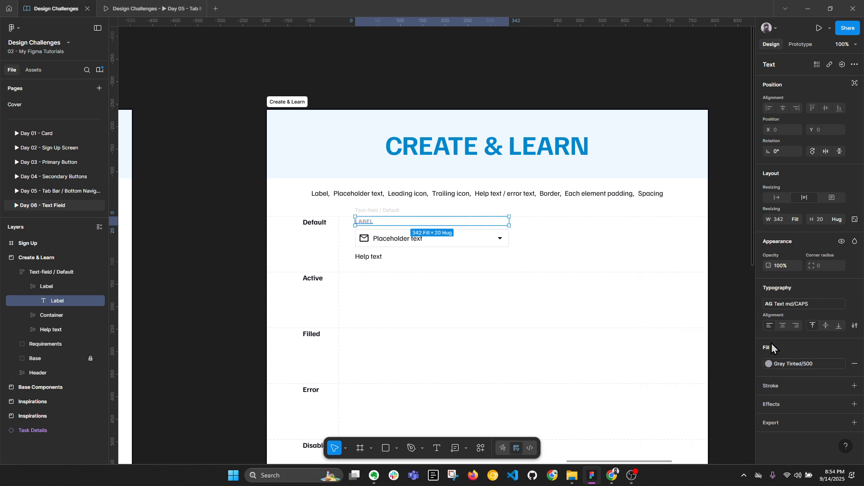
{"action": "left_click", "coordinate": [796, 363]}
{"action": "left_click", "coordinate": [696, 349]}
{"action": "left_click", "coordinate": [788, 363]}
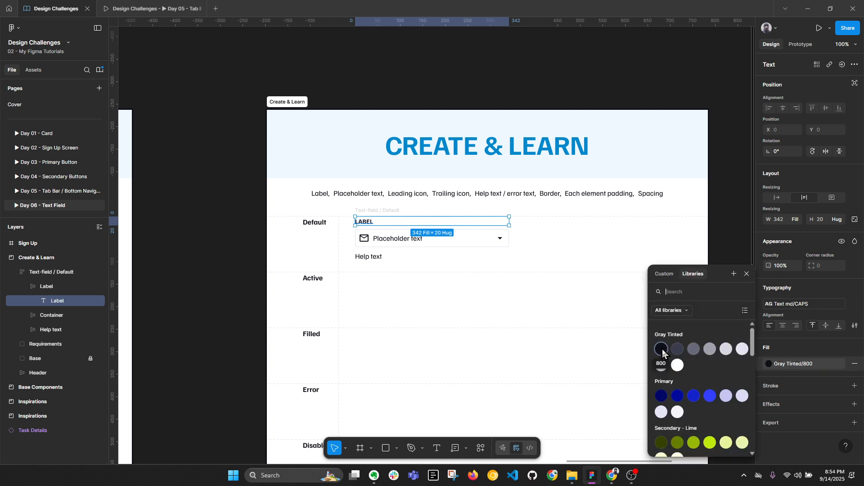
{"action": "left_click", "coordinate": [715, 226]}
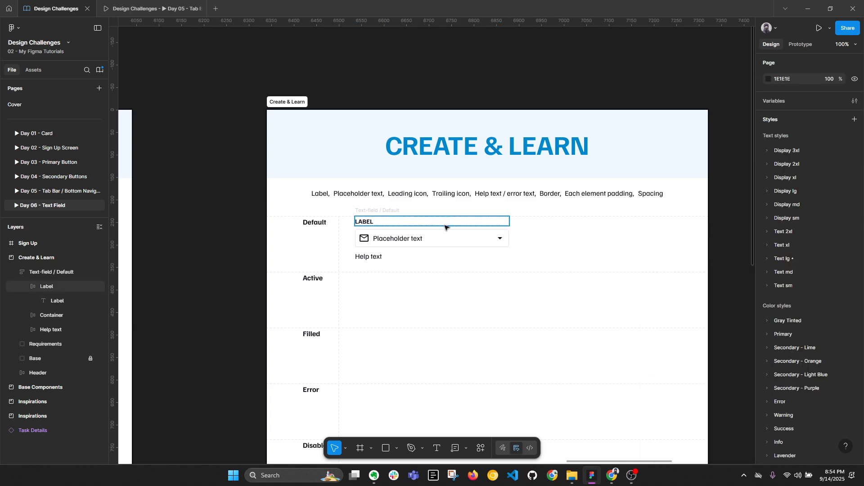
{"action": "left_click", "coordinate": [445, 234]}
{"action": "key", "text": "alt+l"}
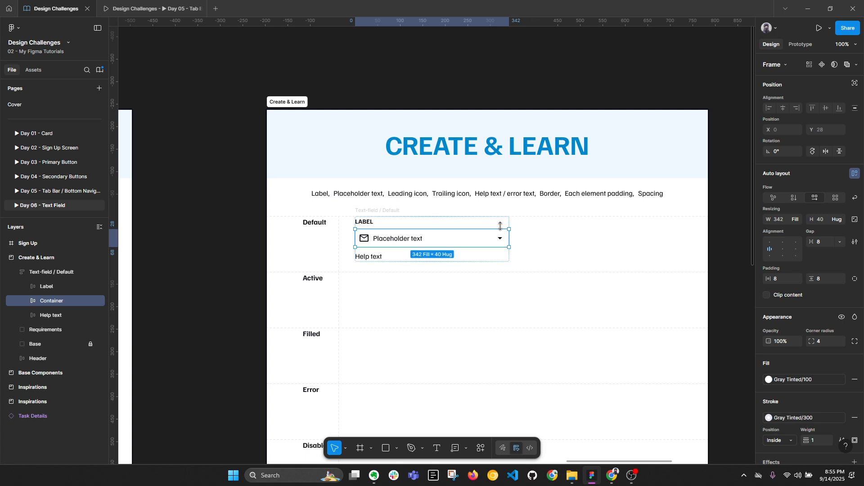
{"action": "left_click", "coordinate": [408, 239], "text": "ctrl"}
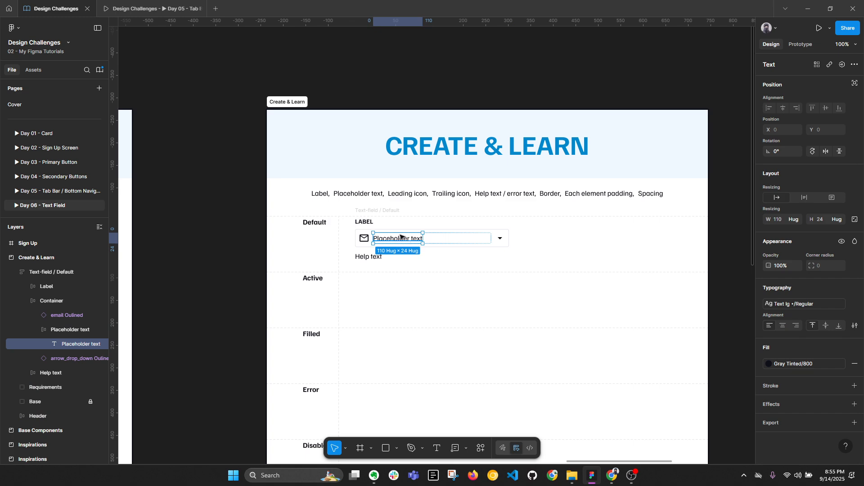
{"action": "left_click", "coordinate": [364, 242]}
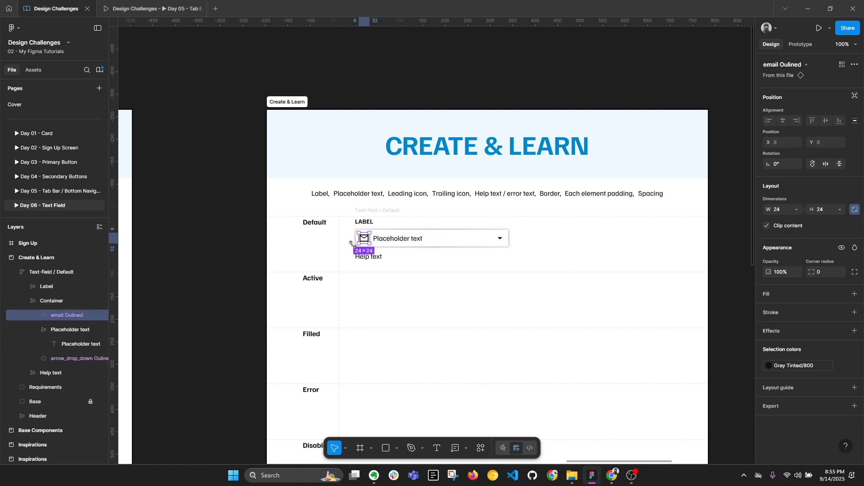
{"action": "key", "text": "alt"}
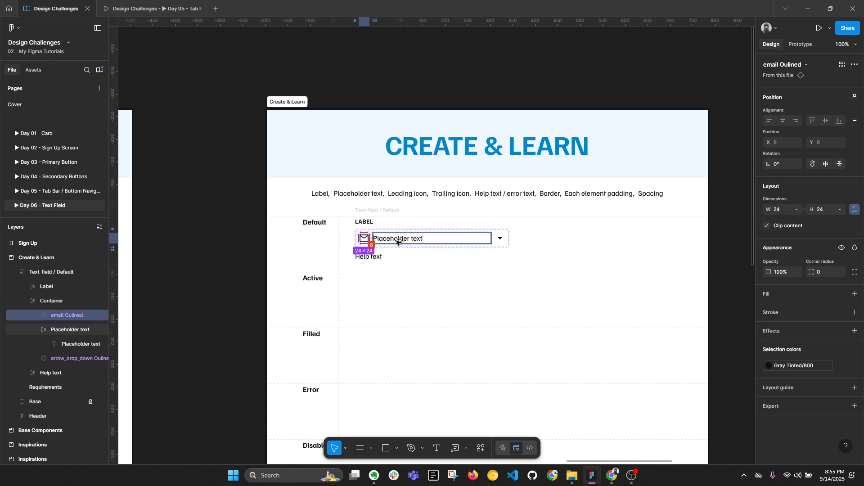
{"action": "left_click", "coordinate": [507, 236]}
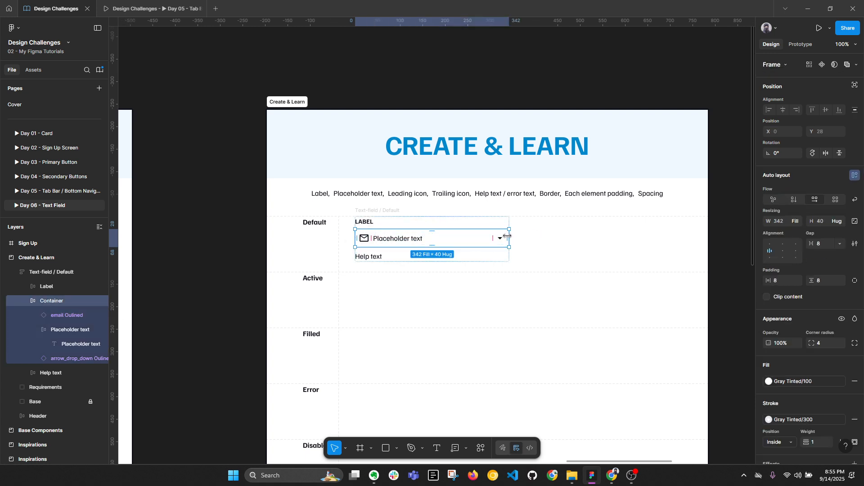
{"action": "key", "text": "alt+l"}
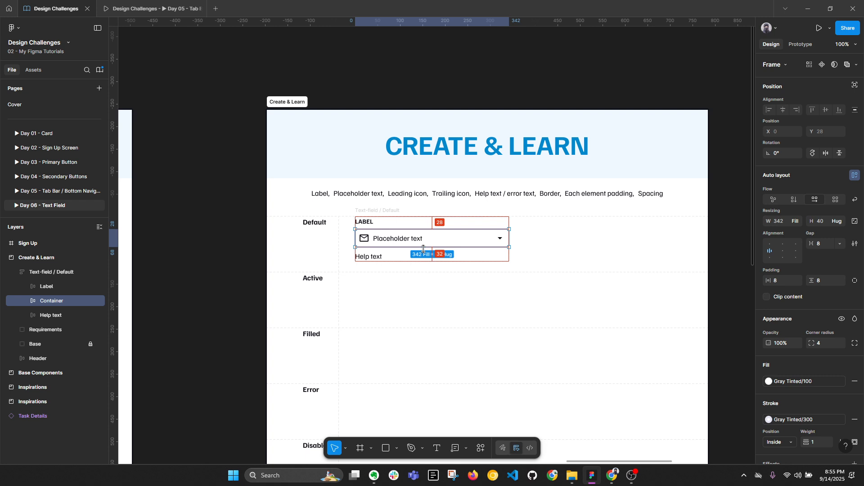
{"action": "key", "text": "alt+l"}
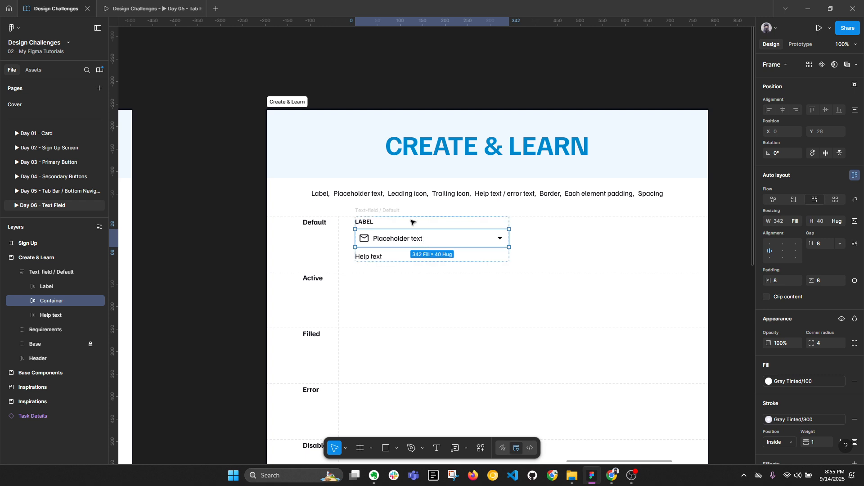
{"action": "double_click", "coordinate": [420, 237]}
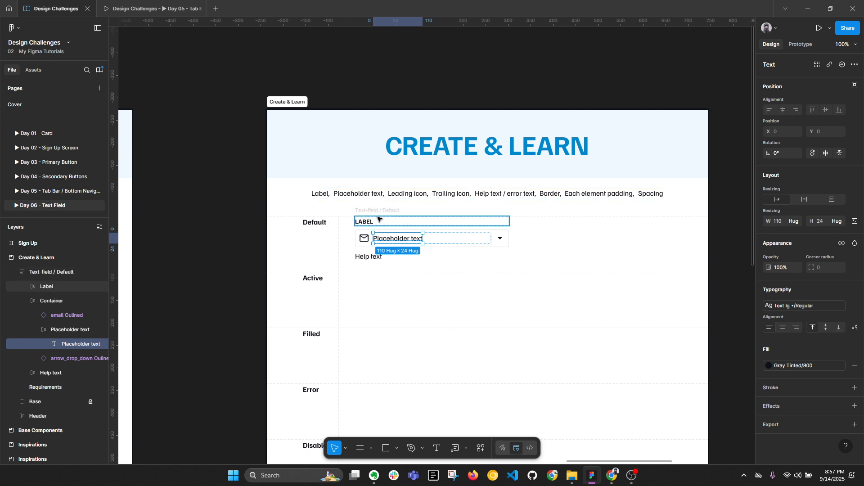
{"action": "left_click", "coordinate": [400, 232]}
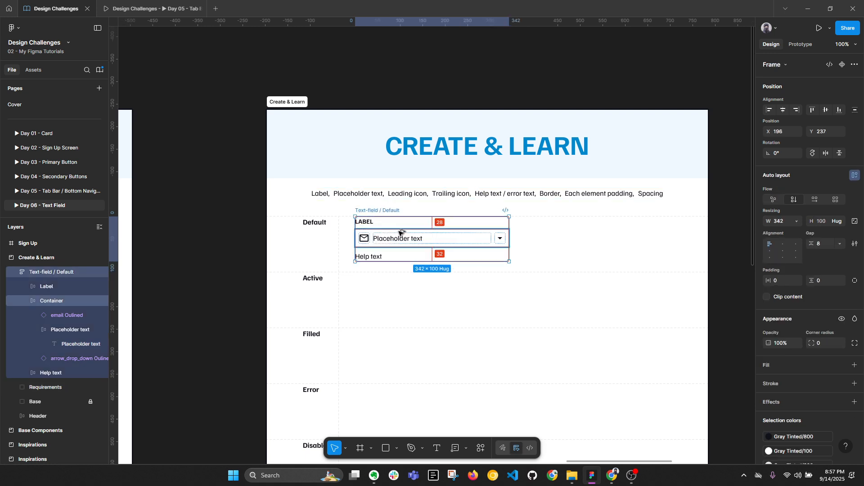
{"action": "key", "text": "alt+l"}
{"action": "left_click", "coordinate": [413, 237], "text": "ctrl"}
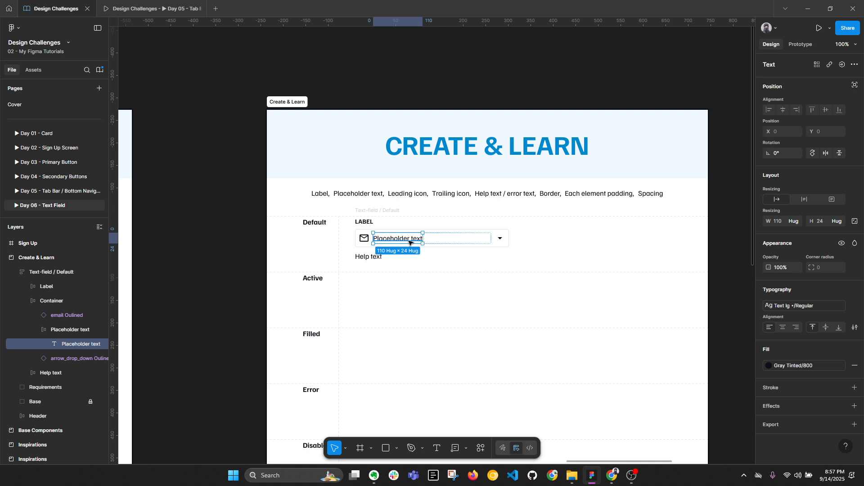
{"action": "double_click", "coordinate": [407, 239]}
{"action": "type", "text": "MM"}
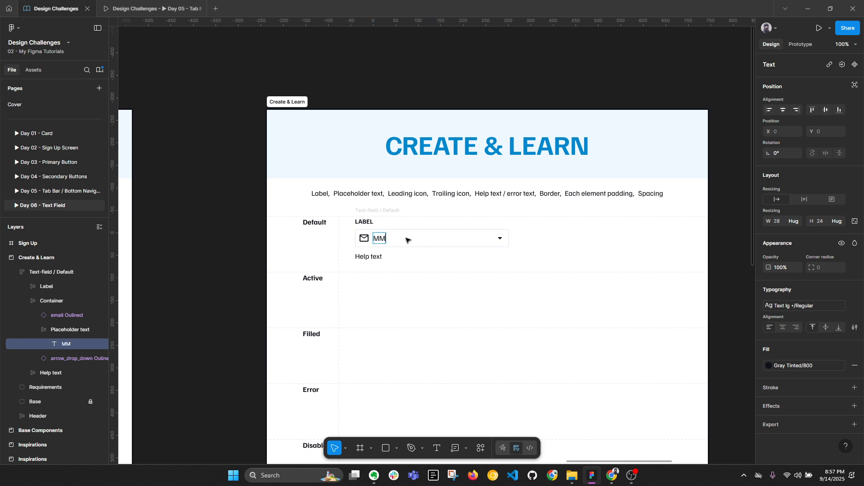
{"action": "type", "text": " DD YYYY"}
{"action": "key", "text": "BackSpace"}
{"action": "key", "text": "ctrl+z"}
{"action": "key", "text": "ctrl+z"}
{"action": "key", "text": "ctrl+z"}
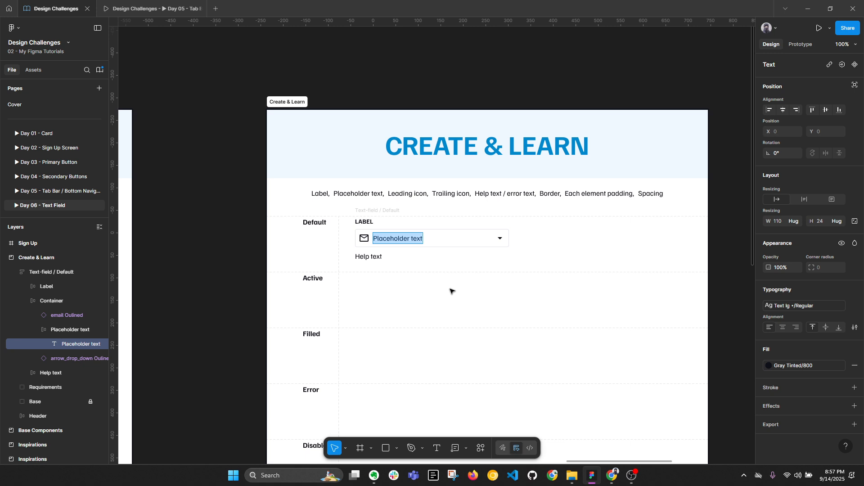
{"action": "left_click", "coordinate": [365, 221]}
{"action": "left_click", "coordinate": [395, 236]}
{"action": "left_click", "coordinate": [378, 256]}
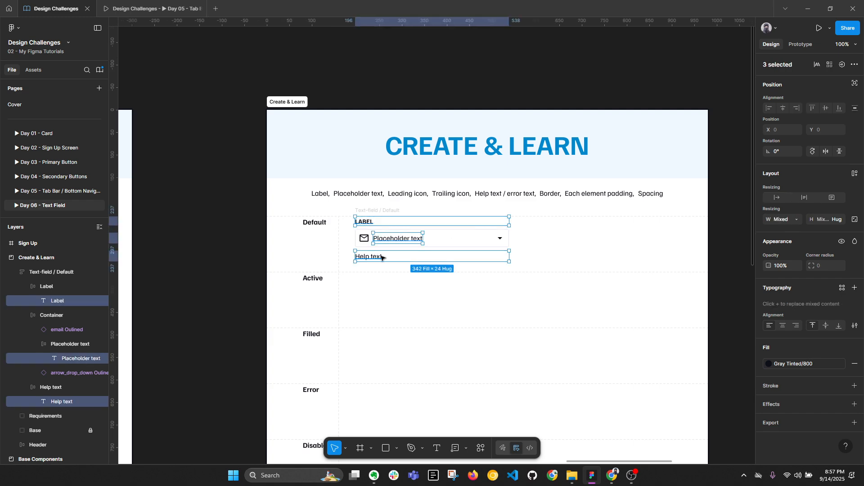
{"action": "left_click", "coordinate": [419, 275]}
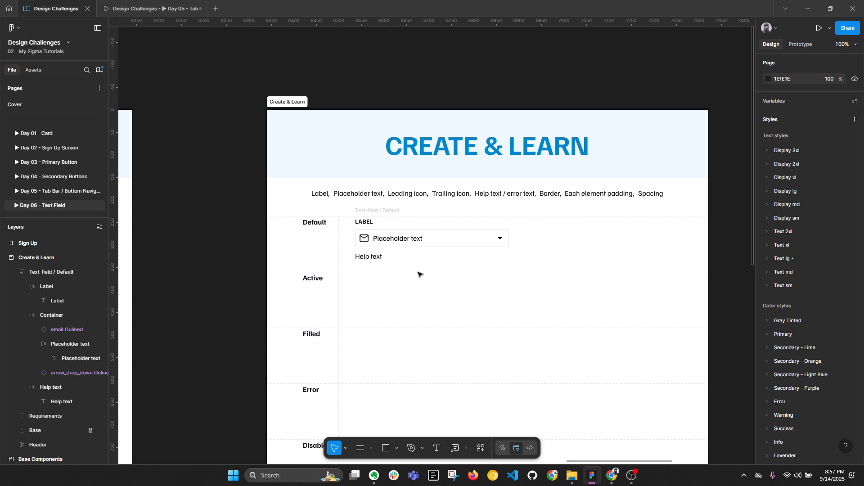
{"action": "left_click", "coordinate": [399, 240]}
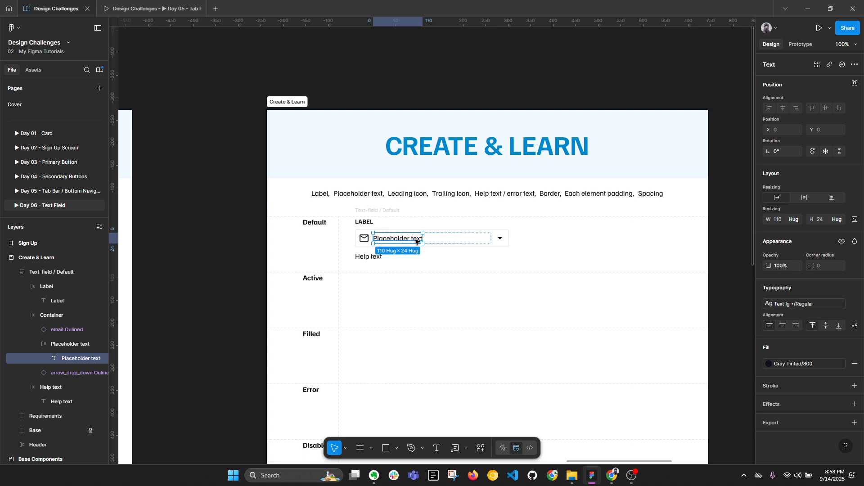
{"action": "left_click", "coordinate": [363, 220], "text": "shift"}
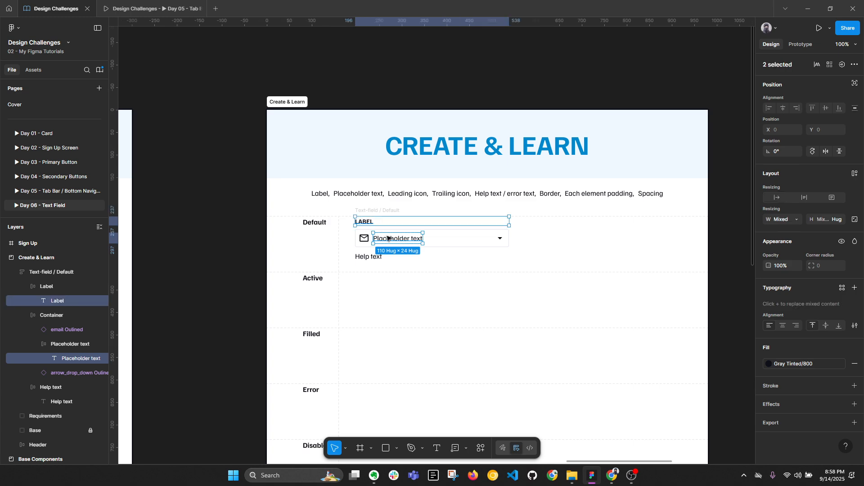
{"action": "left_click", "coordinate": [378, 256]}
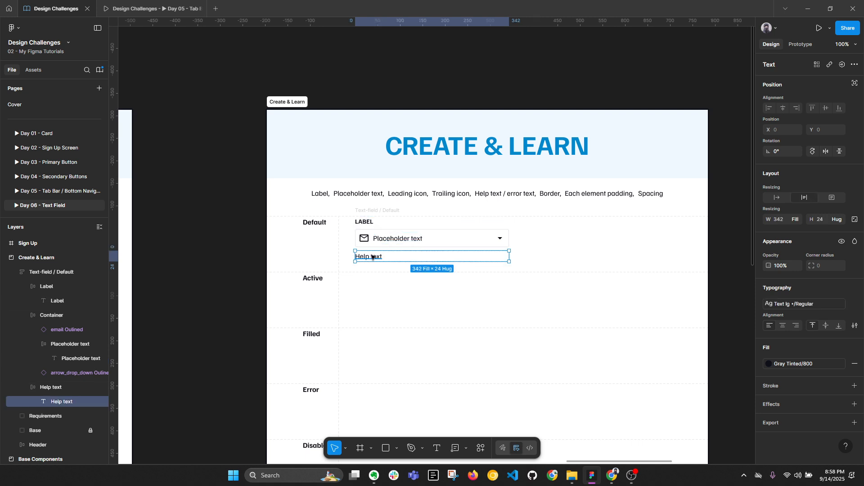
{"action": "left_click", "coordinate": [247, 264]}
{"action": "key", "text": "alt+l"}
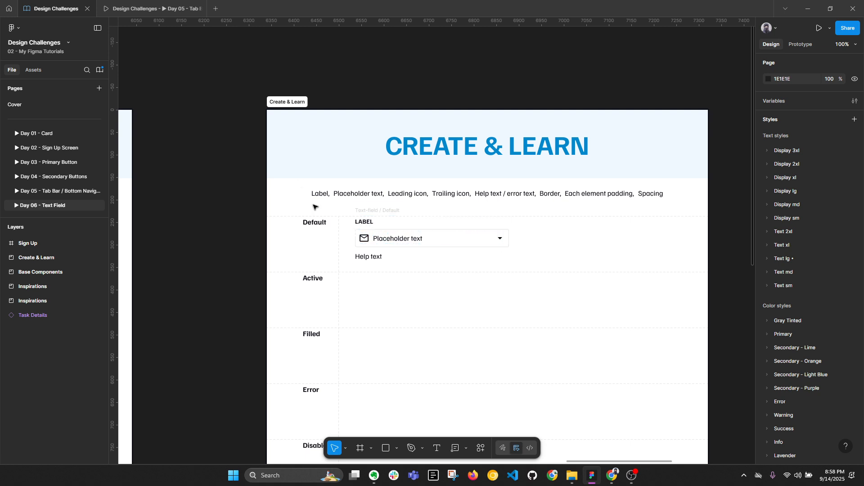
{"action": "left_click", "coordinate": [375, 239], "text": "ctrl"}
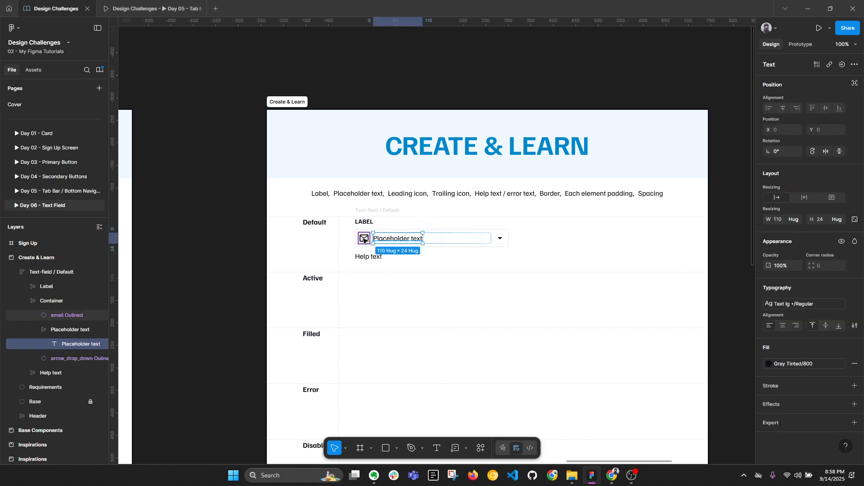
{"action": "left_click", "coordinate": [364, 240]}
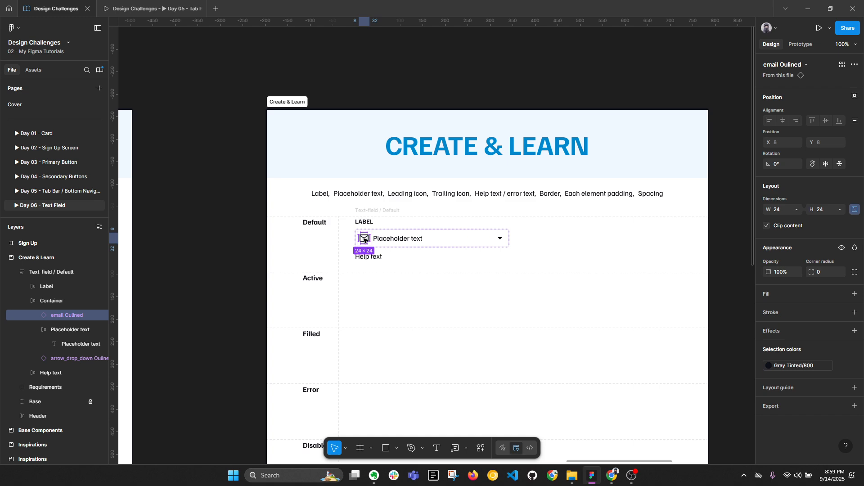
{"action": "scroll", "coordinate": [365, 240], "scroll_direction": "up", "scroll_amount": 5}
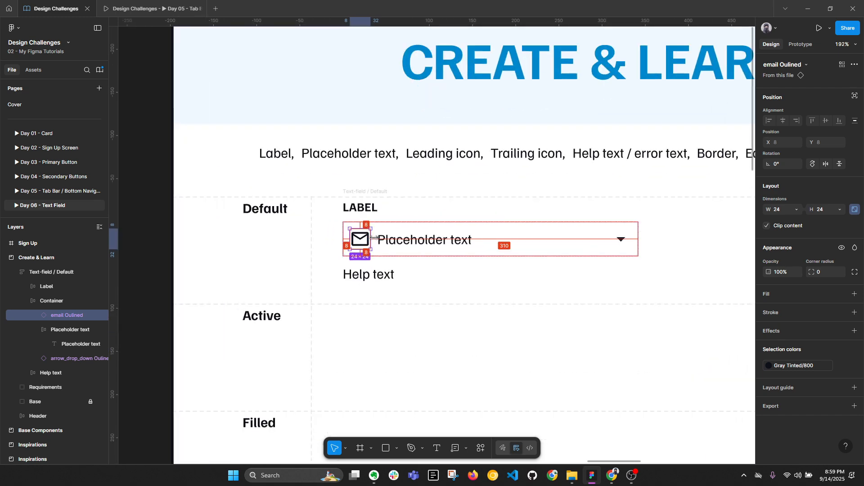
{"action": "key", "text": "alt+l"}
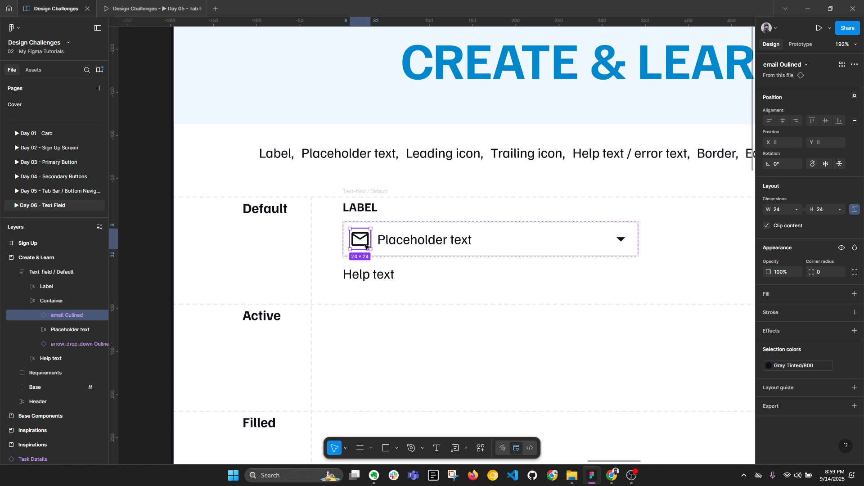
{"action": "key", "text": "alt+l"}
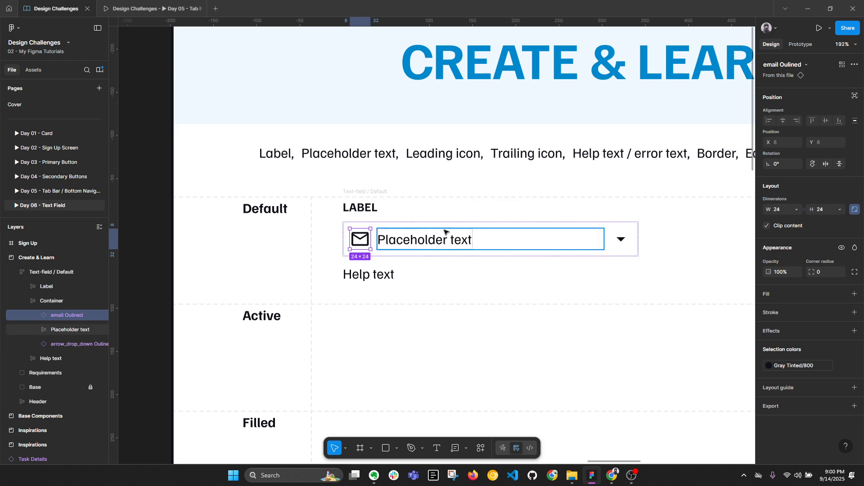
{"action": "left_click", "coordinate": [465, 226]}
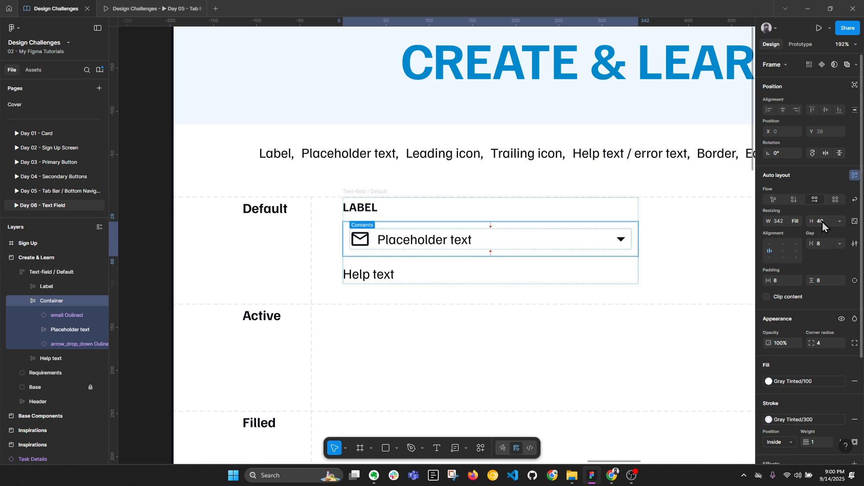
{"action": "key", "text": "alt+l"}
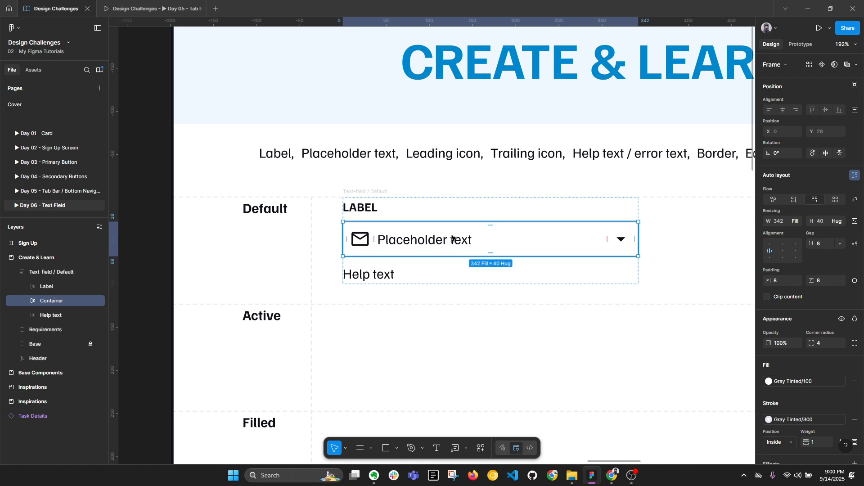
Step: Fix the Container height at 48 px with 0 vertical padding, then measure around the Placeholder text
{"action": "left_click", "coordinate": [821, 222]}
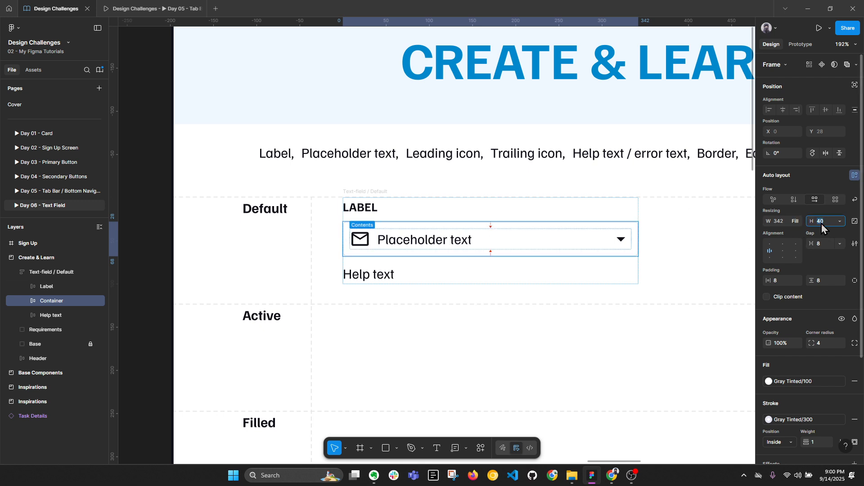
{"action": "type", "text": "48"}
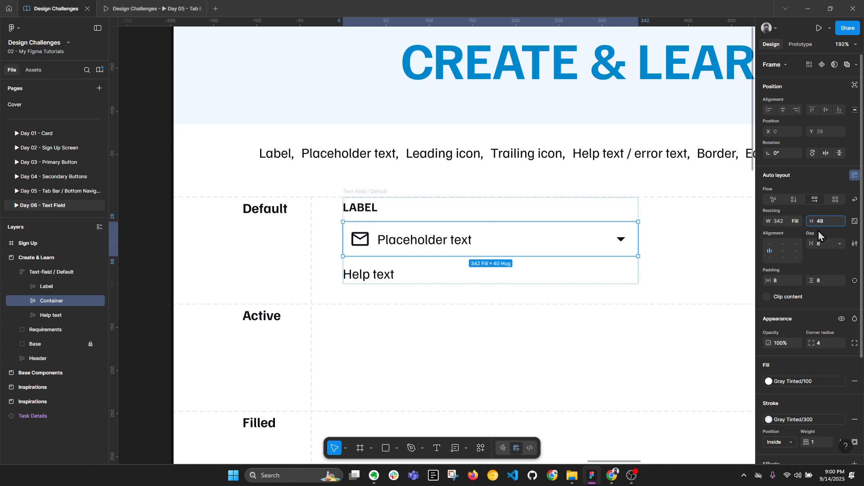
{"action": "key", "text": "Return"}
{"action": "left_click", "coordinate": [824, 281]}
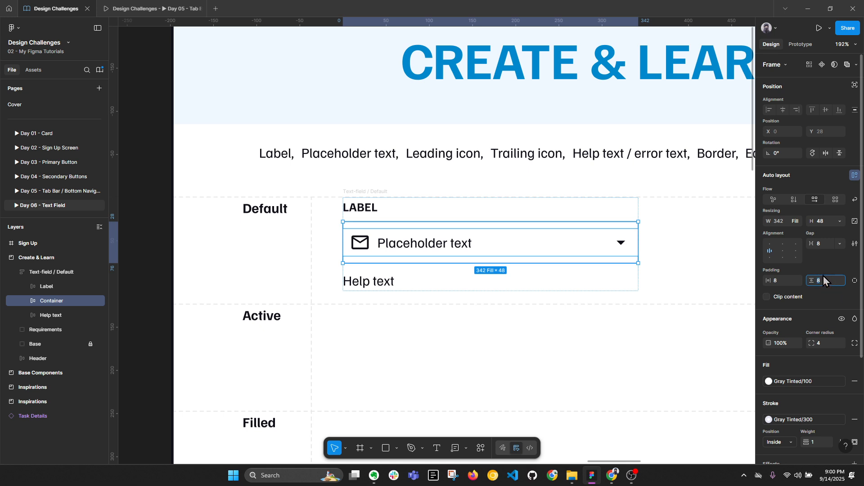
{"action": "key", "text": "Return"}
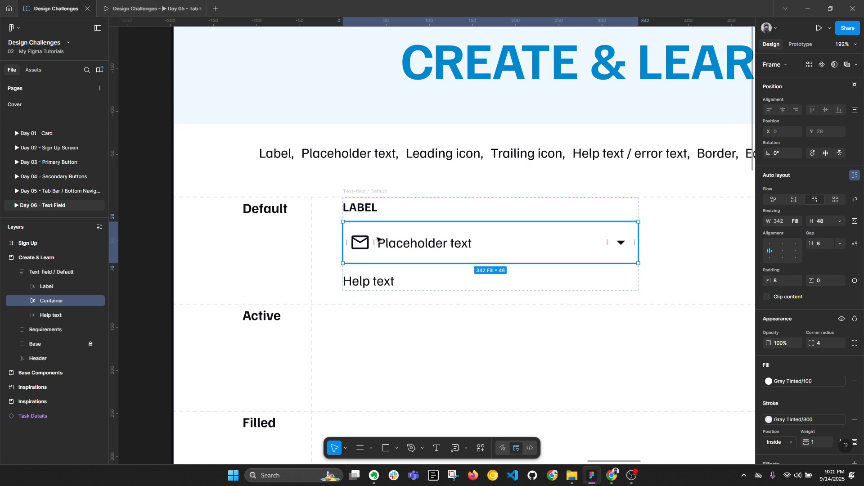
{"action": "double_click", "coordinate": [399, 245]}
{"action": "key", "text": "alt"}
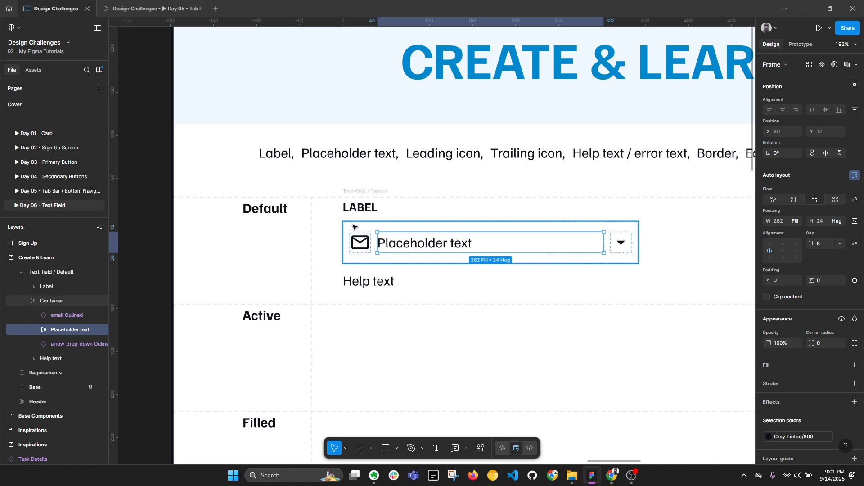
Step: Select both the mail icon and the dropdown arrow inside the Default field
{"action": "left_click", "coordinate": [360, 243]}
{"action": "left_click", "coordinate": [626, 243], "text": "shift"}
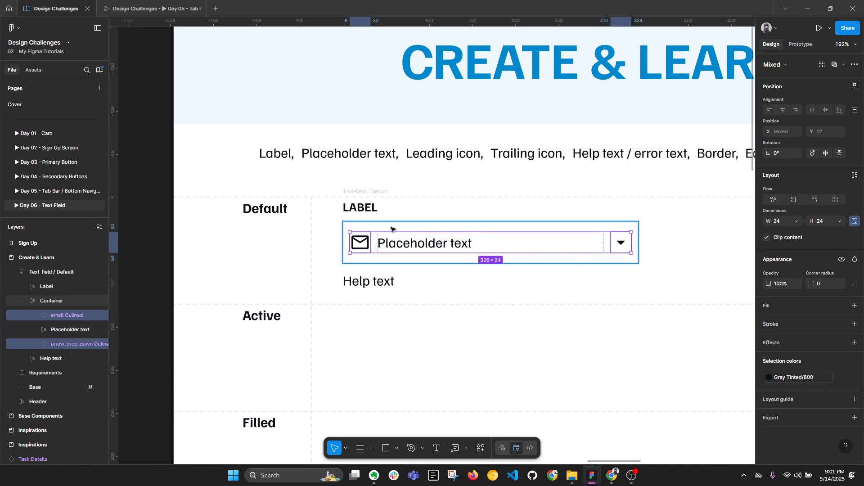
{"action": "left_click", "coordinate": [699, 246]}
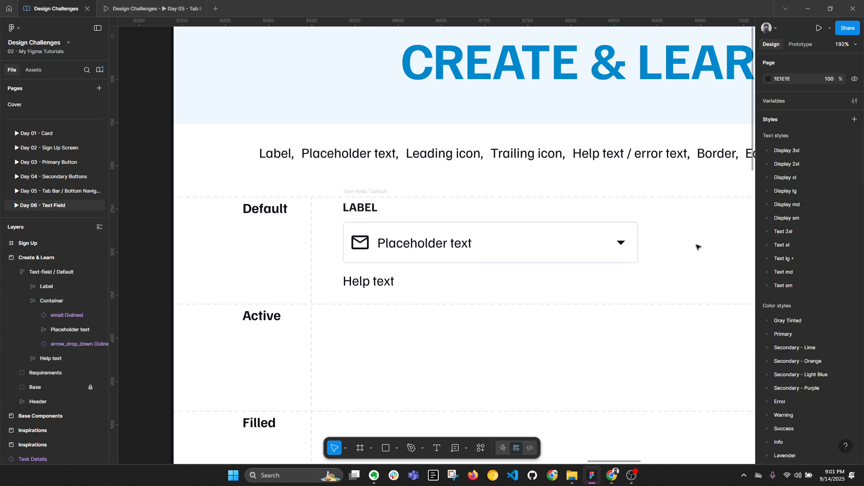
{"action": "key", "text": "alt+l"}
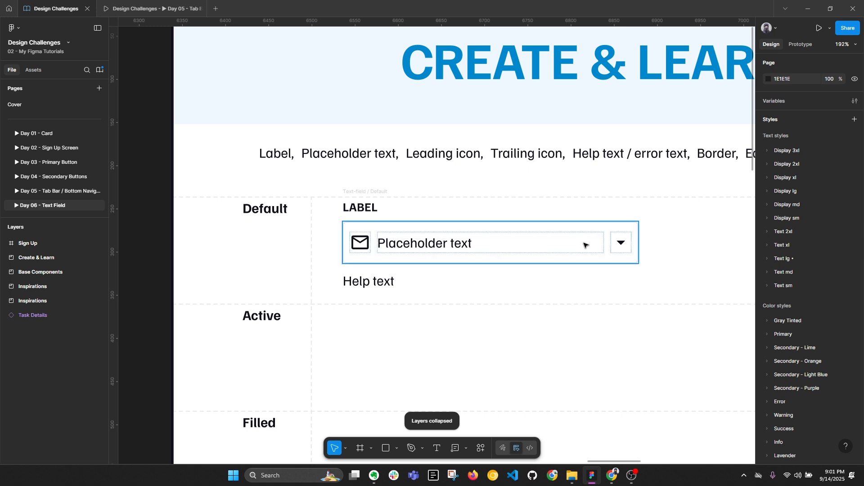
{"action": "left_click", "coordinate": [413, 244], "text": "ctrl"}
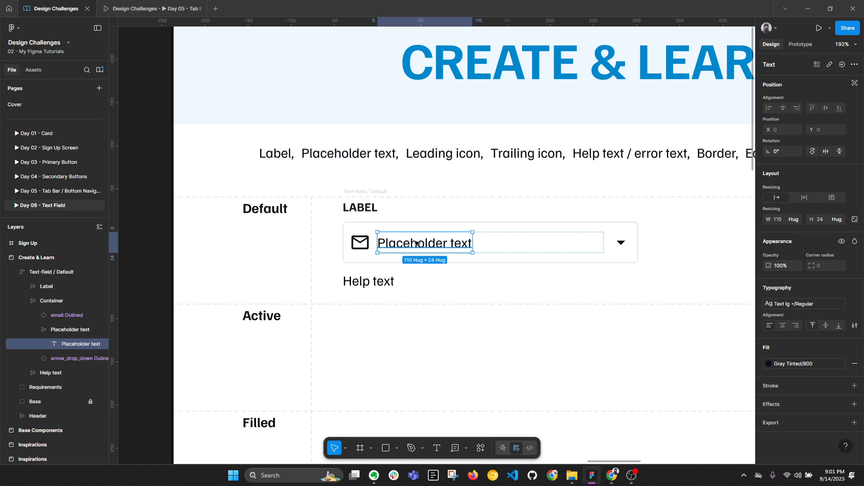
{"action": "left_click", "coordinate": [368, 244]}
{"action": "left_click", "coordinate": [621, 243], "text": "shift"}
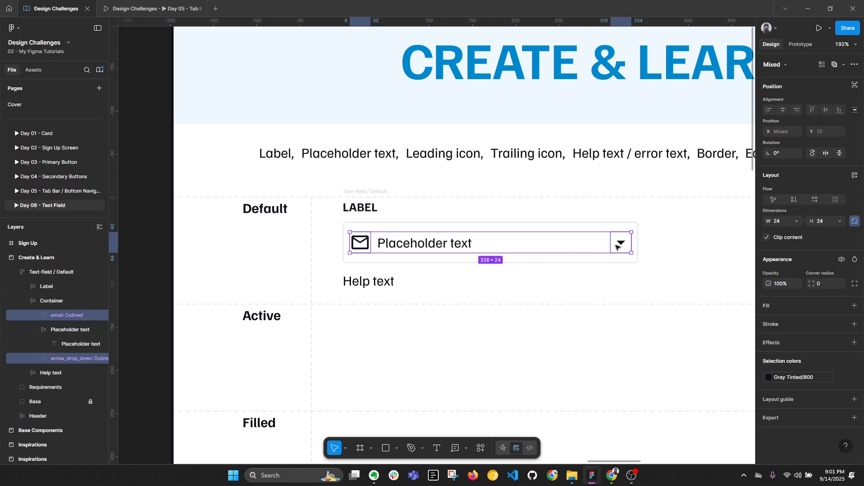
{"action": "left_click", "coordinate": [435, 245]}
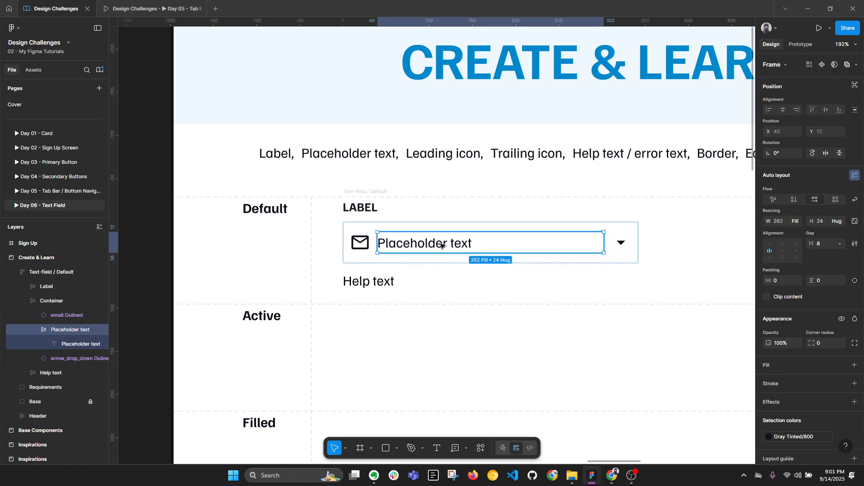
{"action": "left_click", "coordinate": [360, 243]}
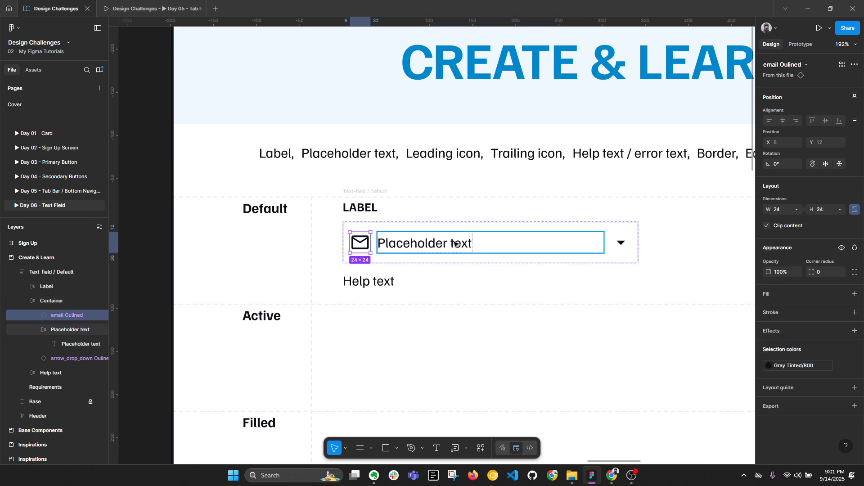
{"action": "left_click", "coordinate": [622, 244], "text": "shift"}
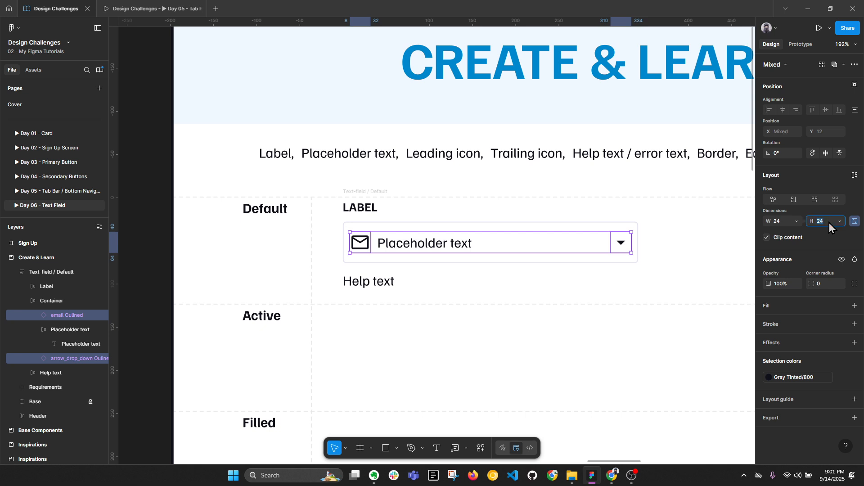
Step: Lock the aspect ratio and resize both icons to 20 px high
{"action": "type", "text": "4"}
{"action": "key", "text": "Return"}
{"action": "left_click", "coordinate": [855, 221]}
{"action": "key", "text": "Return"}
Step: Try a 22 px width on both icons, revert to 20 px, and select their parent container
{"action": "left_click", "coordinate": [562, 267]}
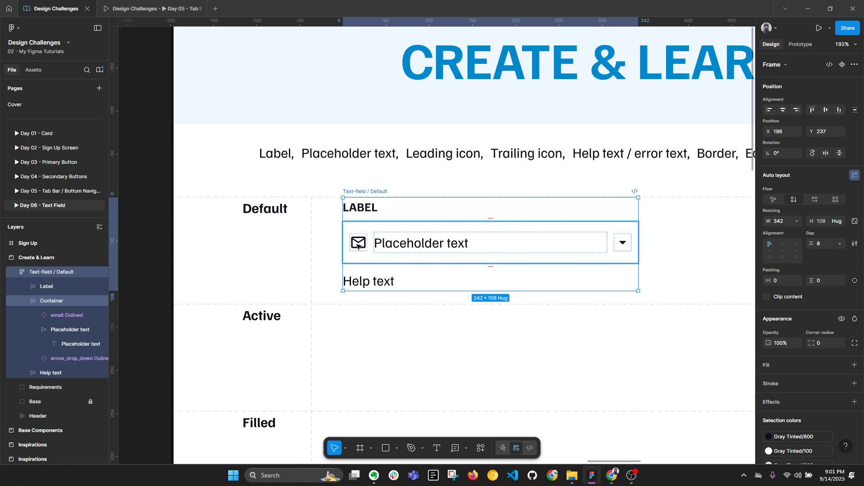
{"action": "left_click", "coordinate": [469, 230]}
{"action": "key", "text": "alt+l"}
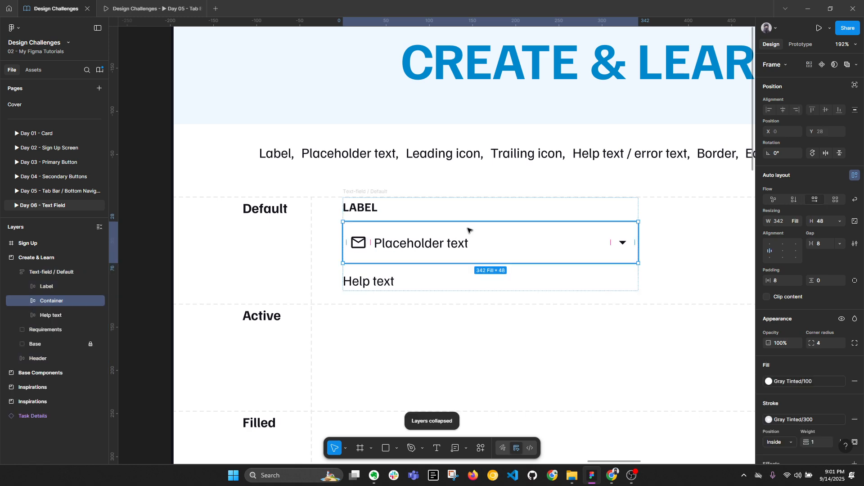
{"action": "left_click", "coordinate": [361, 243]}
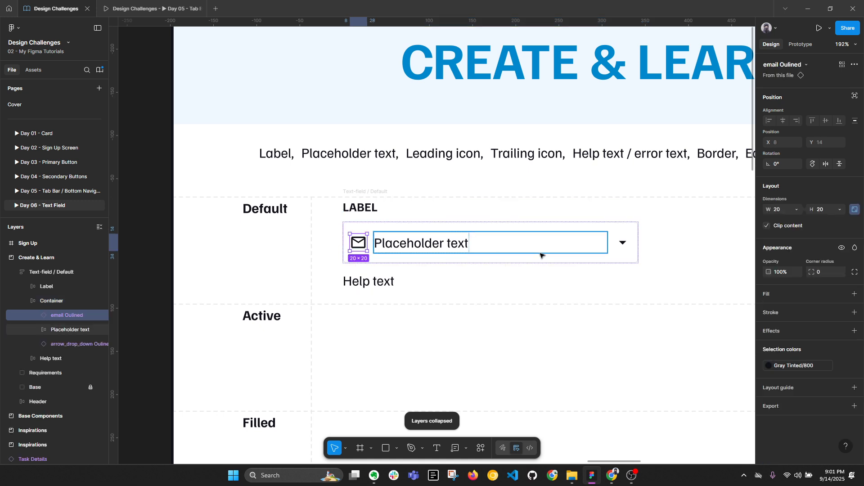
{"action": "left_click", "coordinate": [622, 242], "text": "shift"}
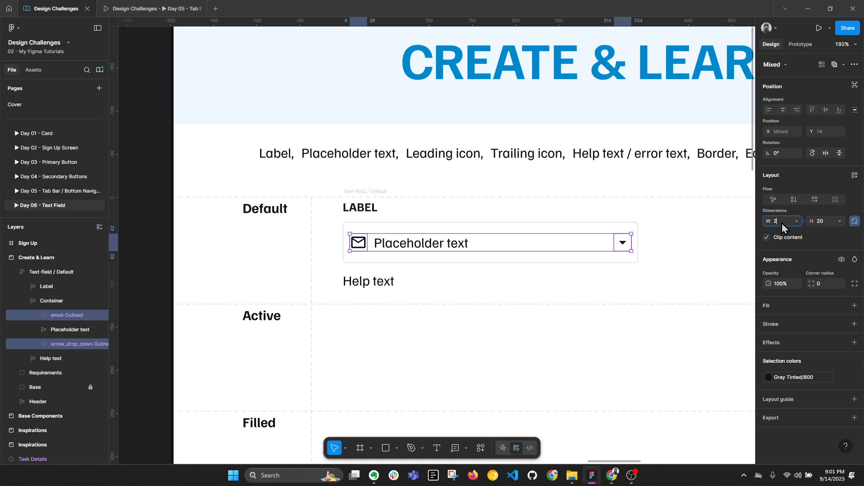
{"action": "key", "text": "Return"}
{"action": "key", "text": "ctrl+z"}
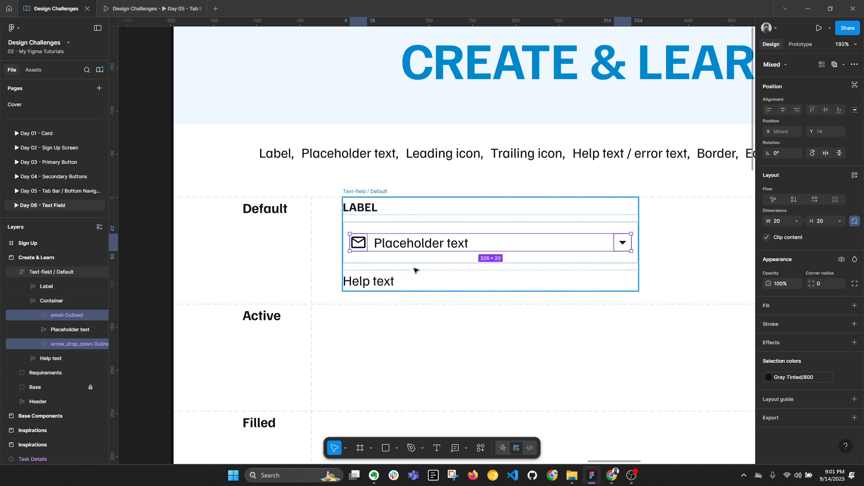
{"action": "key", "text": "shift+Return"}
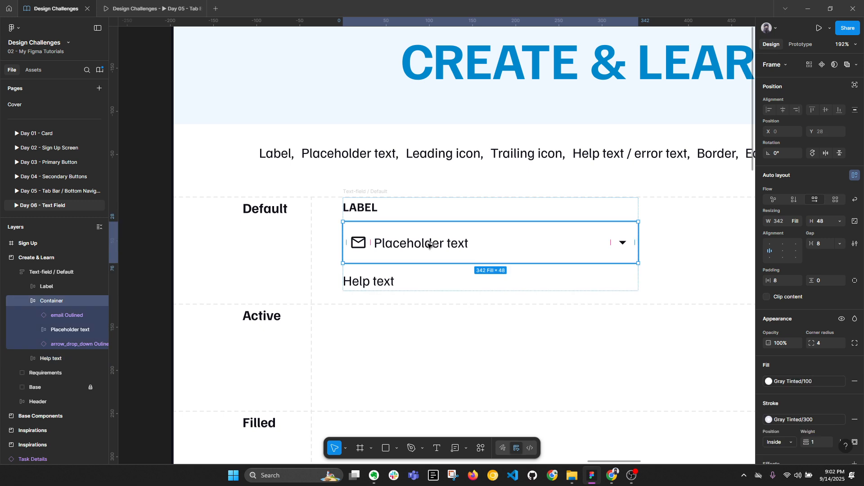
{"action": "key", "text": "alt+l"}
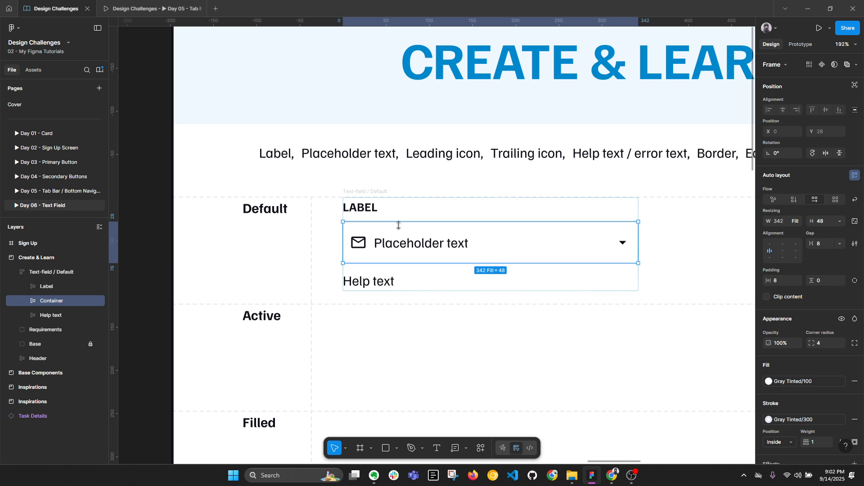
{"action": "double_click", "coordinate": [358, 243]}
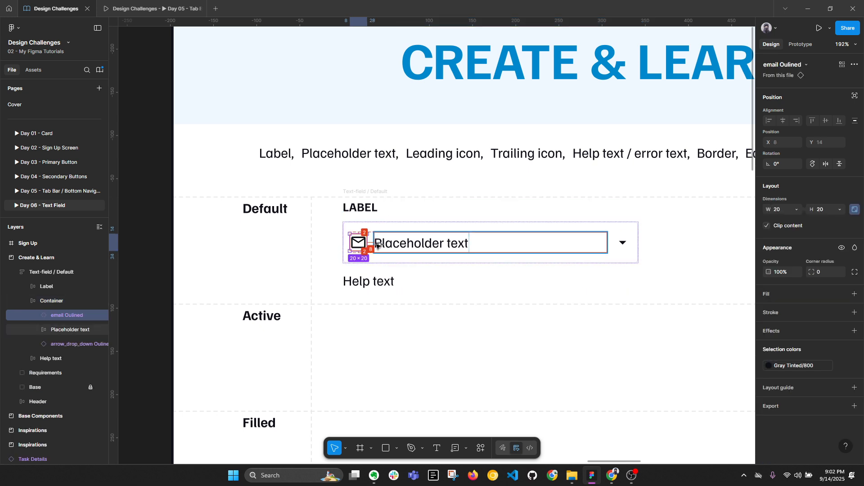
{"action": "key", "text": "alt+l"}
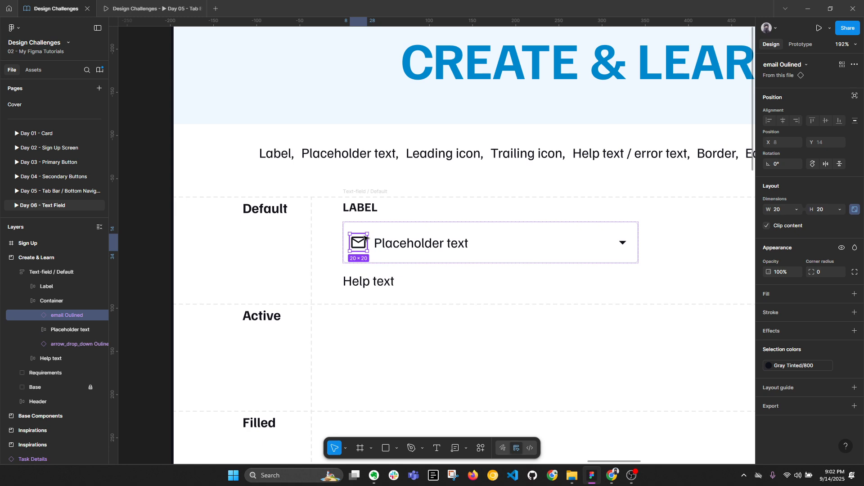
{"action": "left_click", "coordinate": [364, 208]}
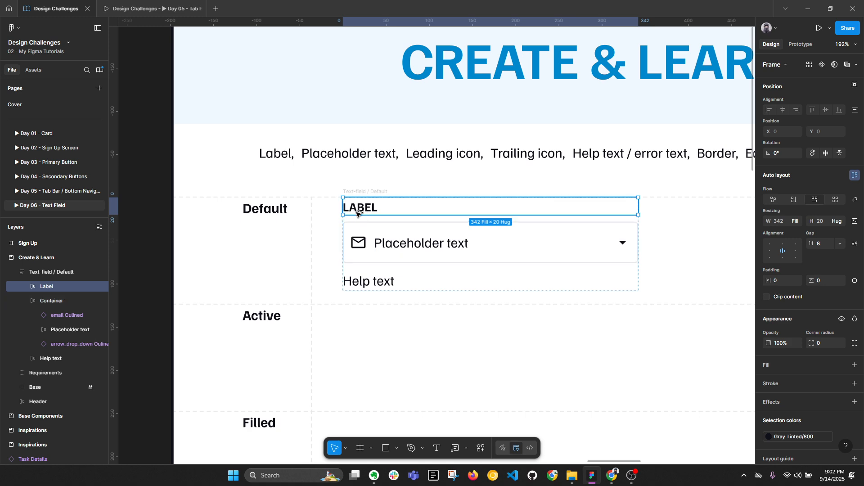
{"action": "key", "text": "alt+l"}
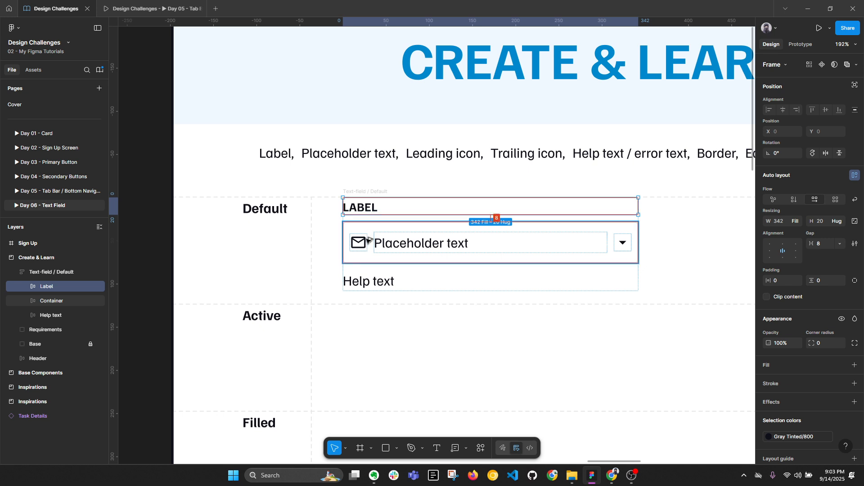
{"action": "key", "text": "alt+l"}
{"action": "left_click", "coordinate": [367, 241]}
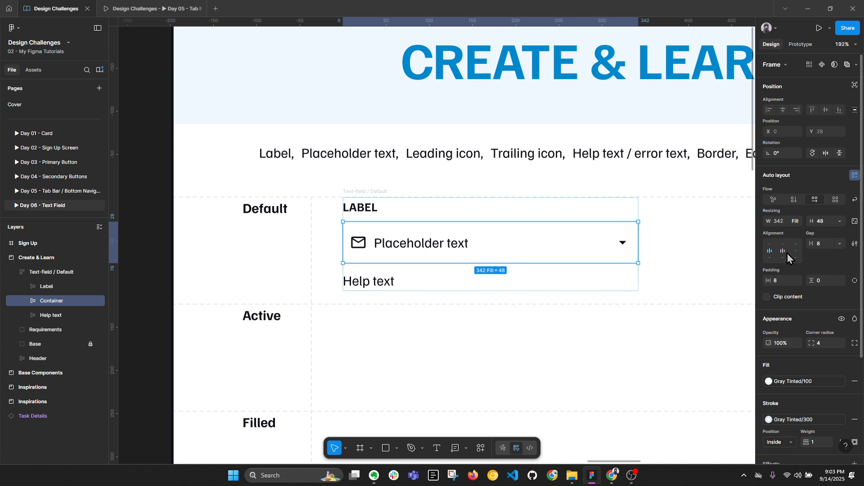
Step: Measure the spacing around the placeholder text and select the input box Container
{"action": "left_click", "coordinate": [426, 247]}
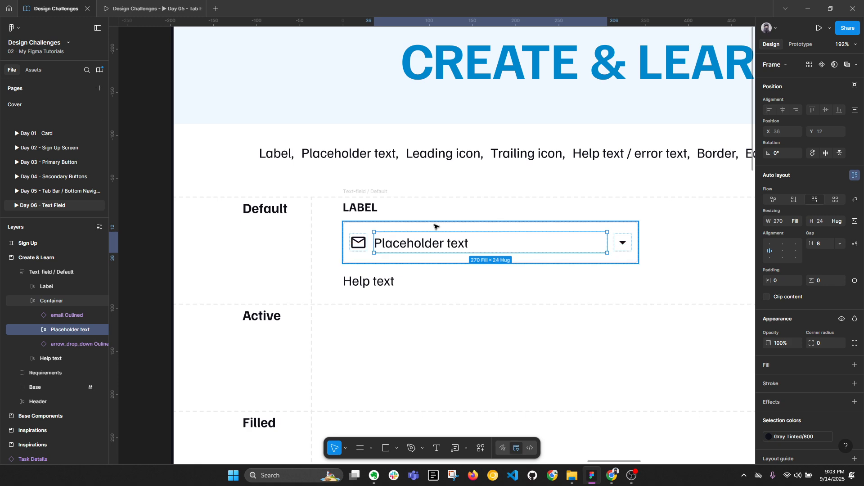
{"action": "left_click", "coordinate": [434, 226]}
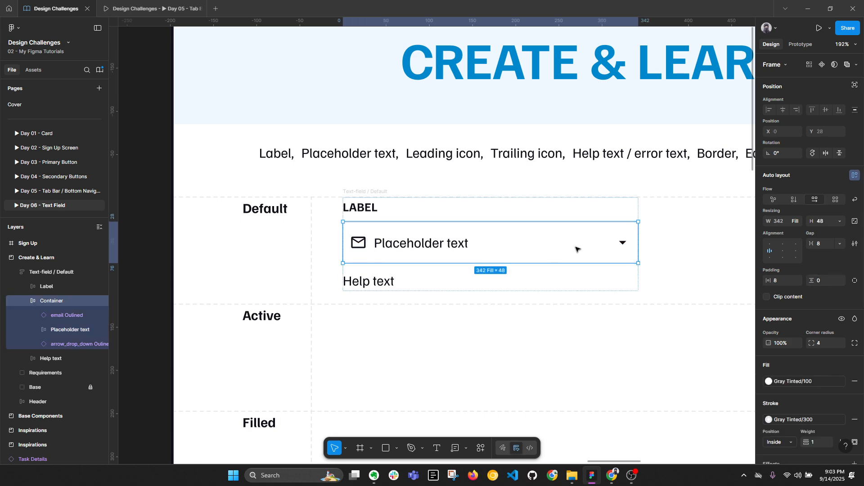
{"action": "left_click", "coordinate": [356, 250]}
{"action": "left_click", "coordinate": [414, 249]}
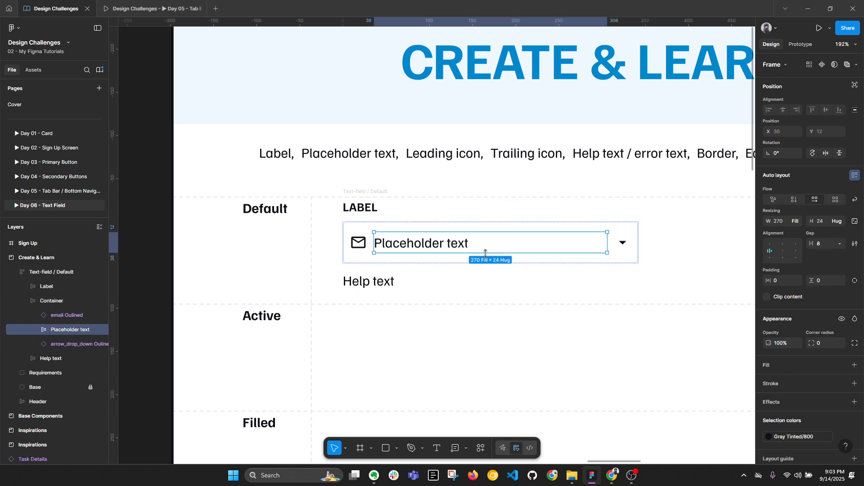
{"action": "key", "text": "alt"}
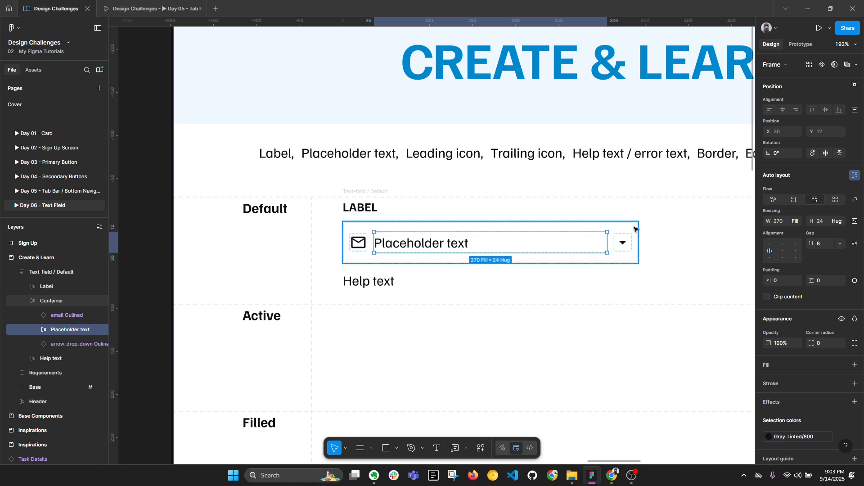
{"action": "left_click", "coordinate": [633, 229]}
{"action": "key", "text": "alt+l"}
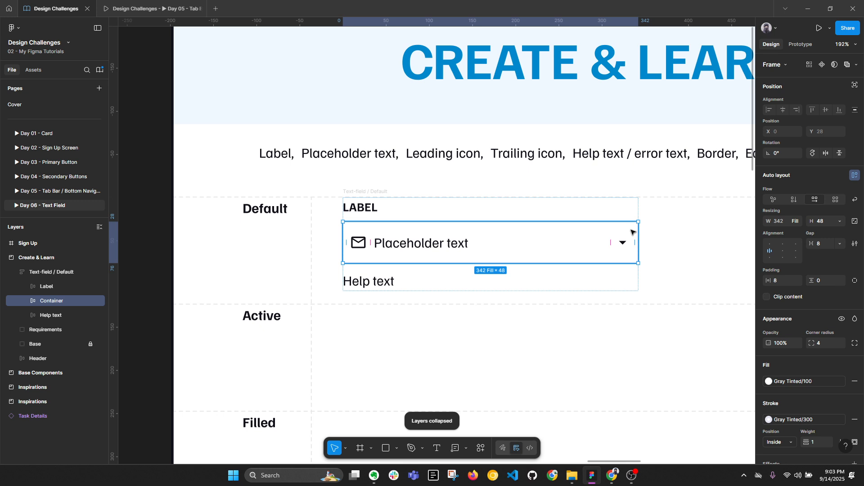
Step: Set the Container's horizontal padding to 12, then reduce it to 0
{"action": "left_click", "coordinate": [781, 282]}
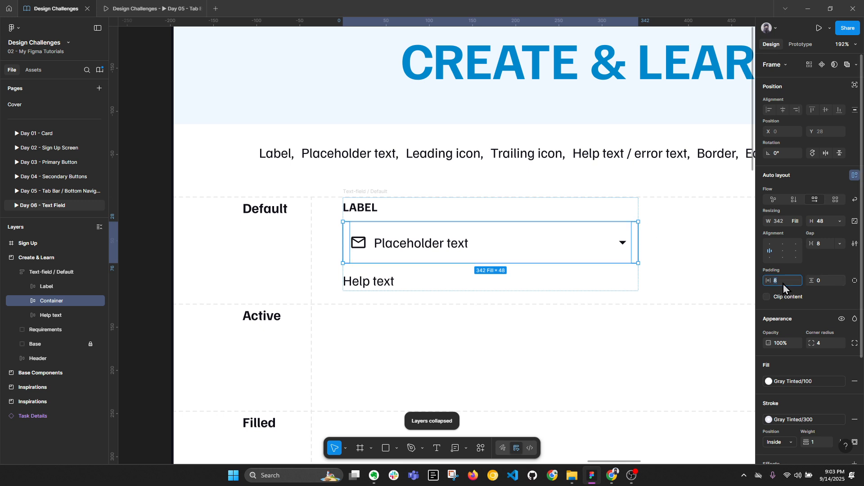
{"action": "type", "text": "12"}
{"action": "key", "text": "Return"}
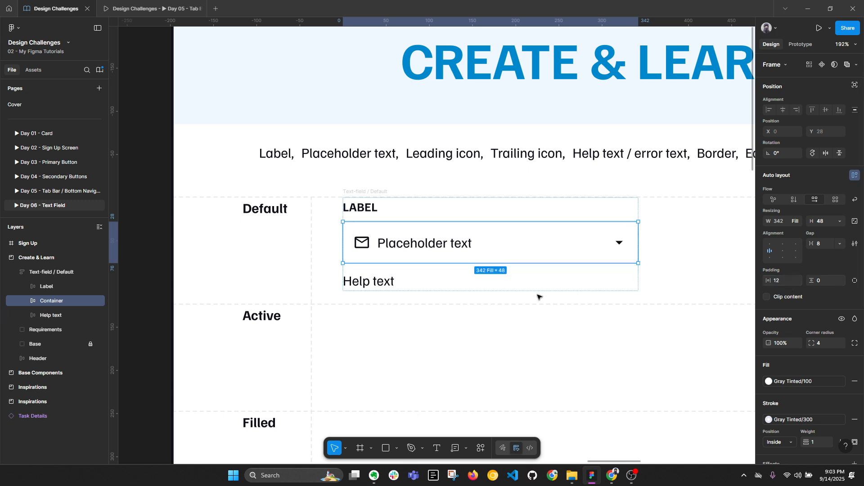
{"action": "left_click", "coordinate": [781, 283]}
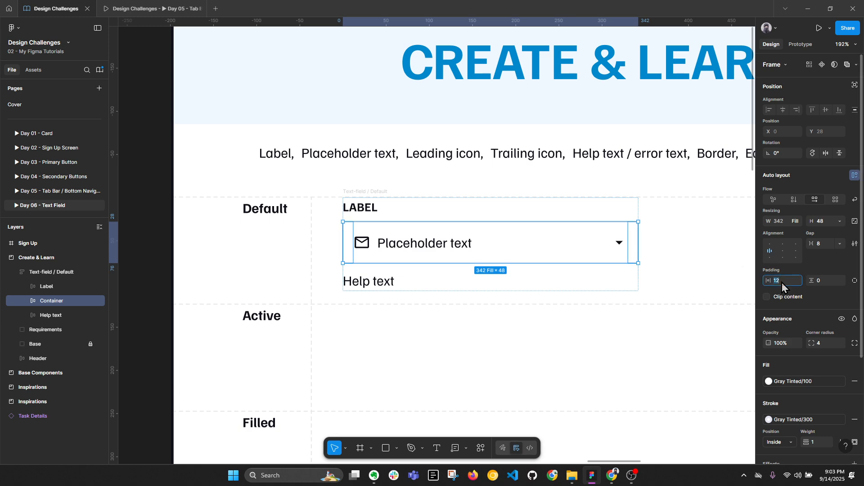
{"action": "type", "text": "0"}
{"action": "key", "text": "Return"}
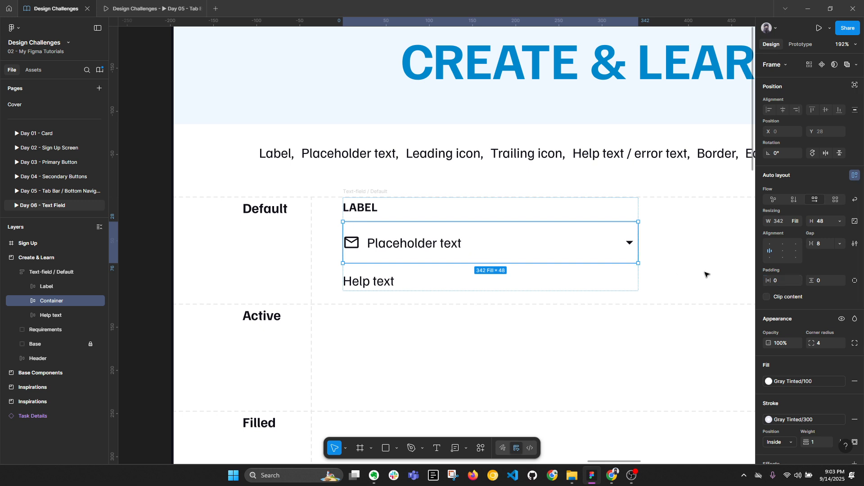
Step: Check that the mail icon and dropdown arrow now sit flush against the edges
{"action": "left_click", "coordinate": [350, 244]}
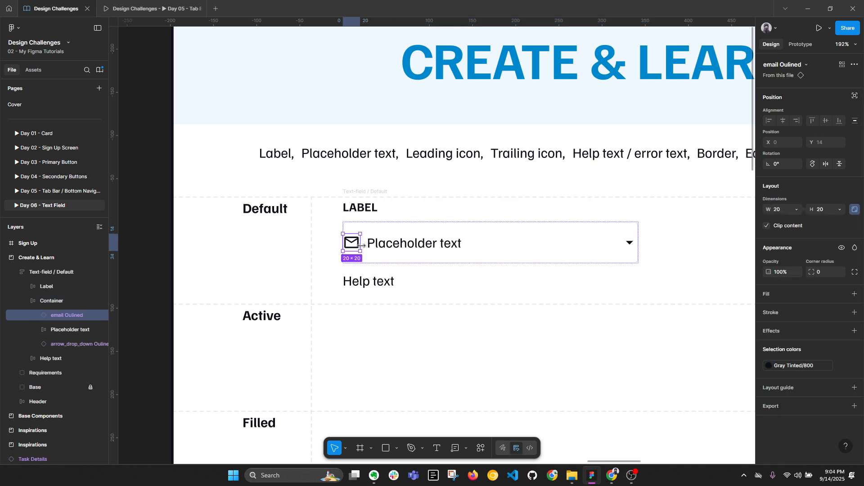
{"action": "left_click", "coordinate": [628, 244]}
{"action": "key", "text": "alt+l"}
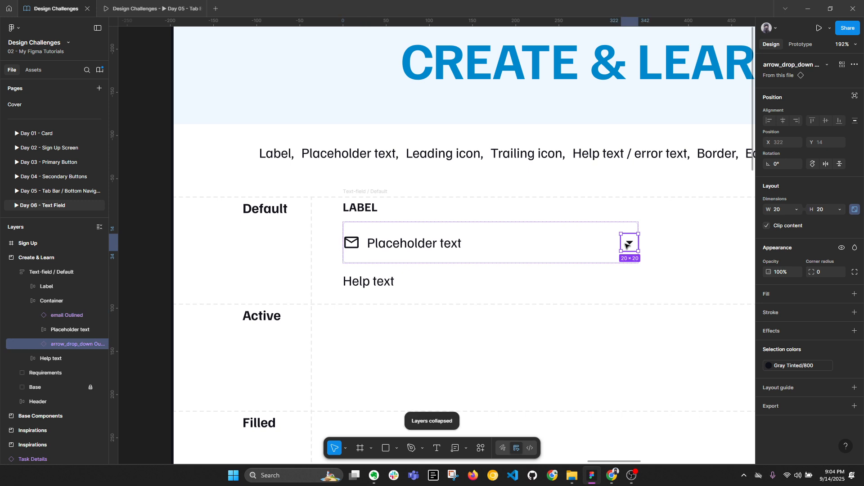
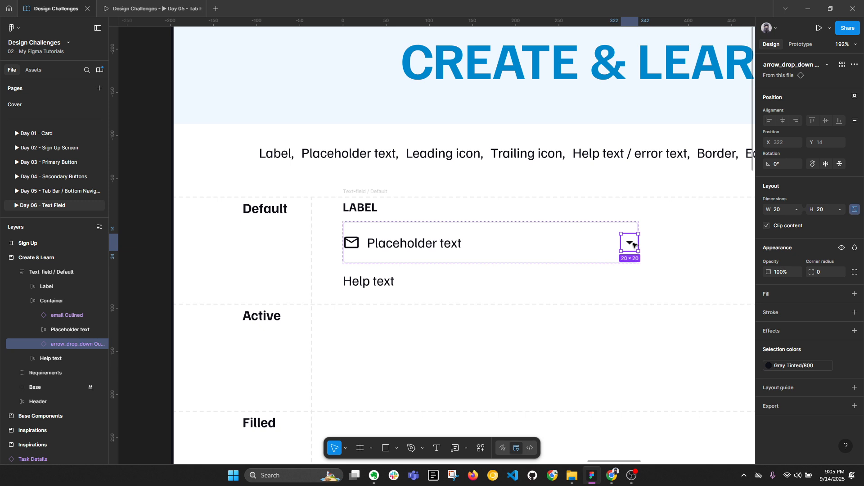
Step: Wrap the dropdown arrow in a centred auto-layout frame sized 48 × 48
{"action": "key", "text": "shift+a"}
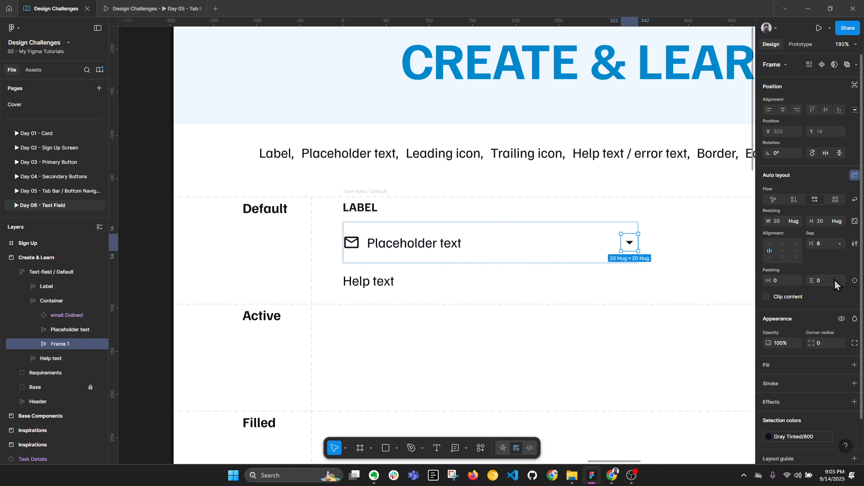
{"action": "left_click", "coordinate": [785, 250]}
{"action": "left_click", "coordinate": [785, 222]}
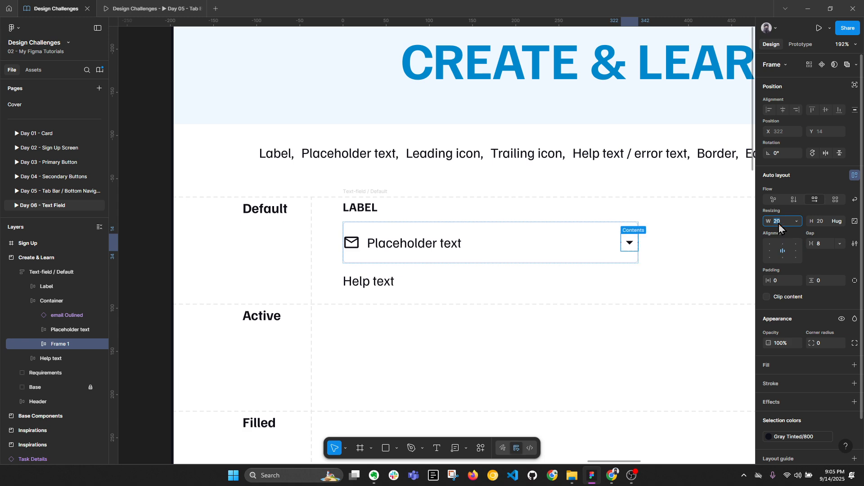
{"action": "type", "text": "48"}
{"action": "key", "text": "Tab"}
{"action": "type", "text": "4"}
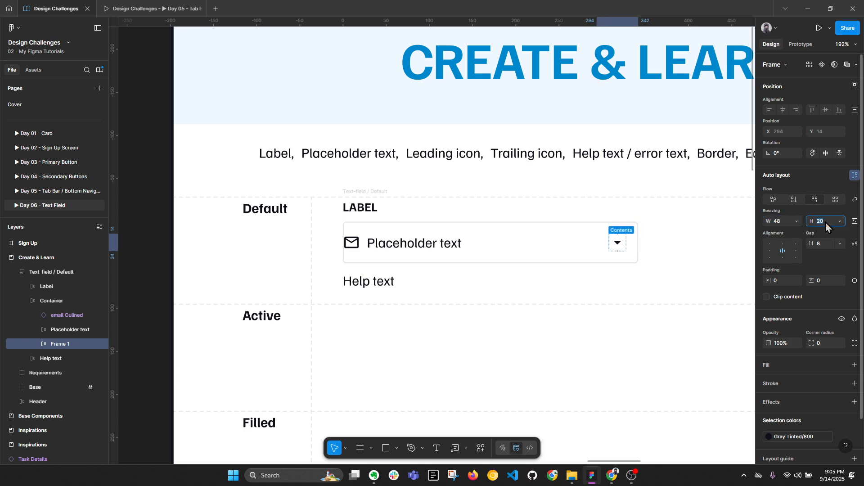
{"action": "type", "text": "8"}
{"action": "key", "text": "Return"}
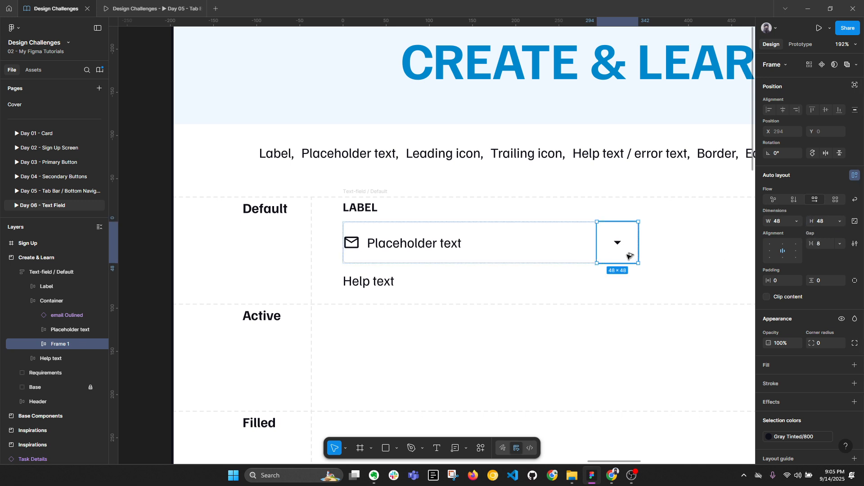
Step: Rename the new frame 'Trailing Icon' and bring up its options to copy properties
{"action": "key", "text": "alt+l"}
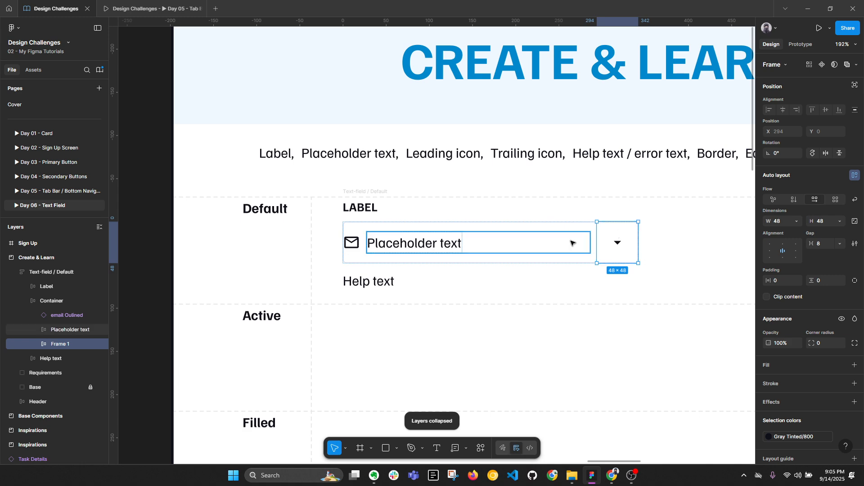
{"action": "double_click", "coordinate": [60, 345]}
{"action": "type", "text": "Tr"}
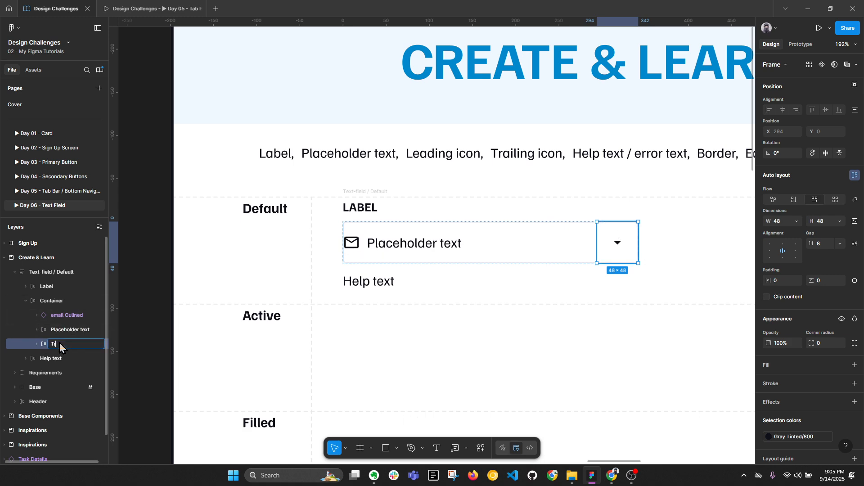
{"action": "type", "text": "ailing Icon"}
{"action": "key", "text": "Return"}
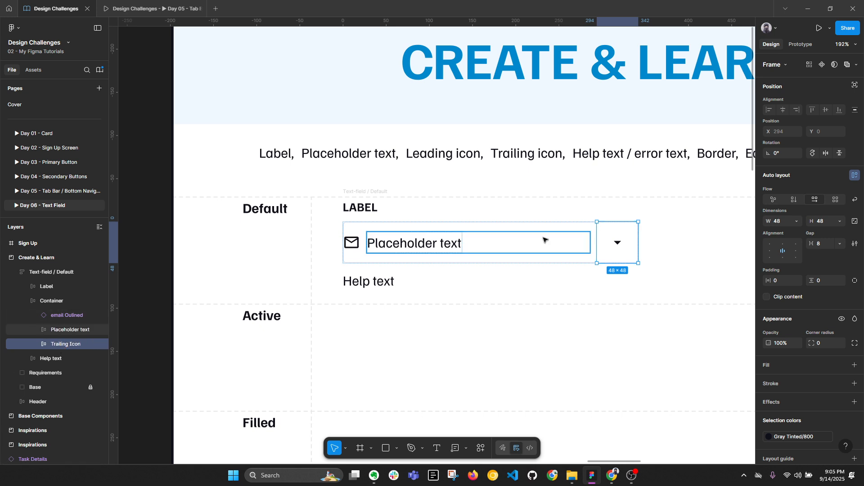
{"action": "right_click", "coordinate": [621, 235]}
Step: Copy the Trailing Icon frame's properties and paste them onto the email icon
{"action": "mouse_move", "coordinate": [657, 154]}
{"action": "left_click", "coordinate": [658, 198]}
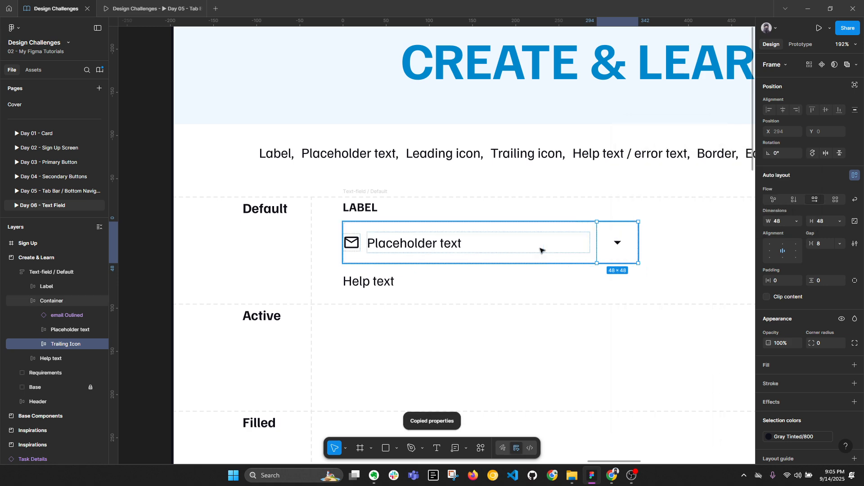
{"action": "left_click", "coordinate": [353, 249]}
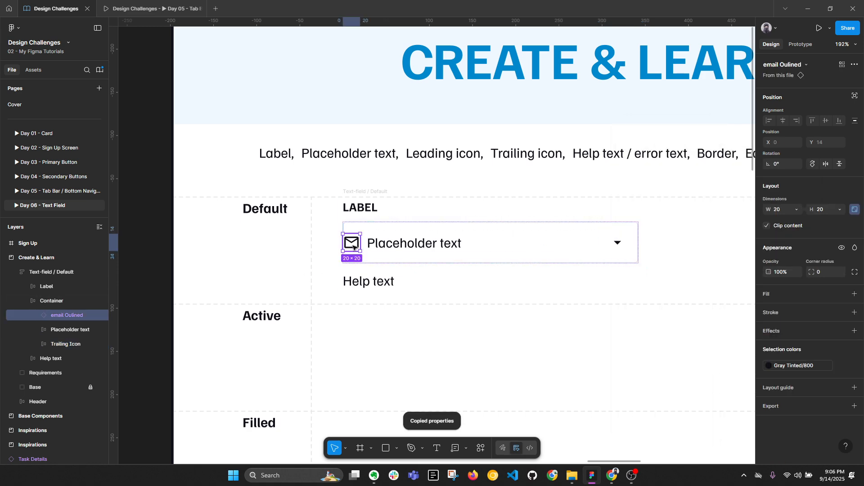
{"action": "right_click", "coordinate": [353, 246]}
{"action": "mouse_move", "coordinate": [421, 161]}
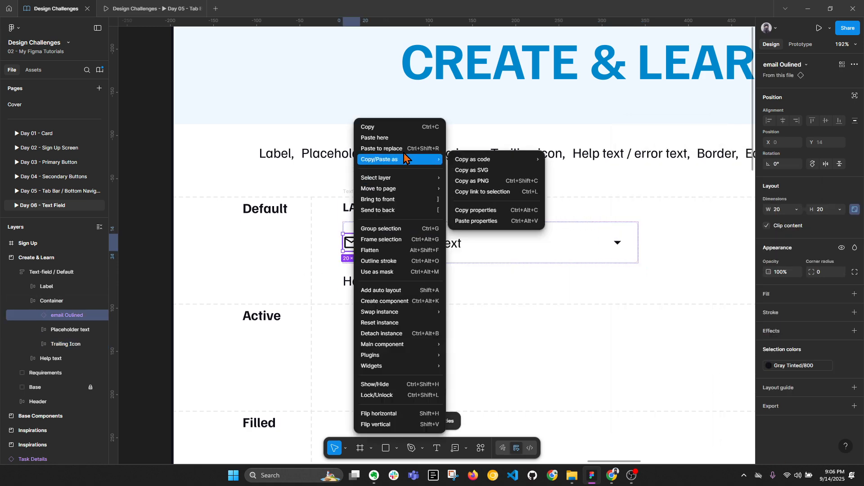
{"action": "left_click", "coordinate": [491, 221]}
Step: Wrap the email icon in an auto-layout frame with the pasted properties, named 'Leading icon'
{"action": "key", "text": "shift+a"}
{"action": "right_click", "coordinate": [346, 243]}
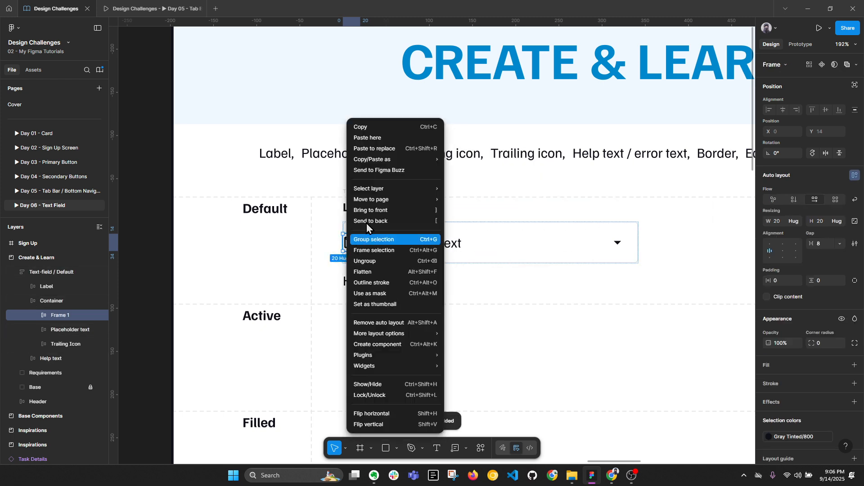
{"action": "mouse_move", "coordinate": [382, 159]}
{"action": "left_click", "coordinate": [491, 225]}
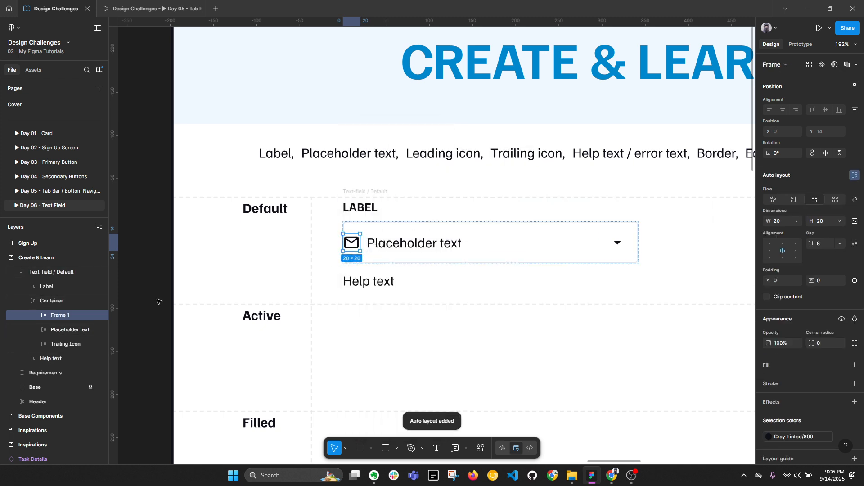
{"action": "double_click", "coordinate": [60, 315]}
{"action": "type", "text": "Lea"}
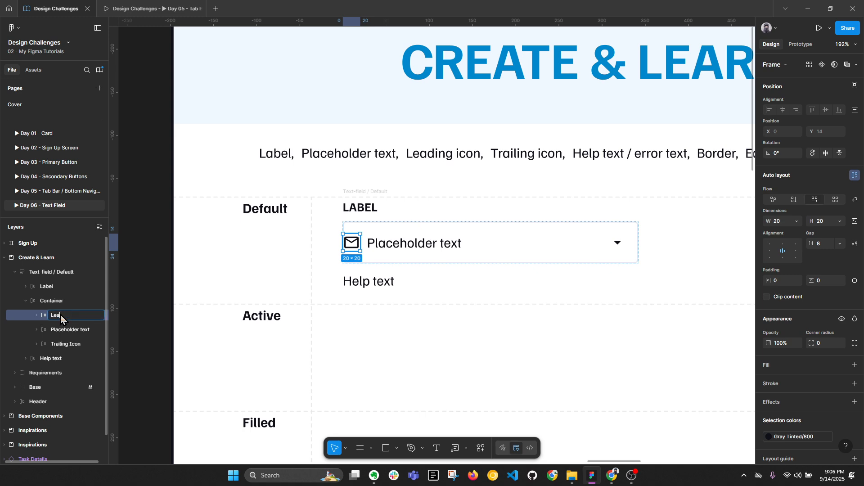
{"action": "type", "text": "ding icon"}
{"action": "key", "text": "Return"}
Step: Size the Leading icon frame to 48 × 48
{"action": "left_click", "coordinate": [779, 223]}
{"action": "type", "text": "48"}
{"action": "key", "text": "Return"}
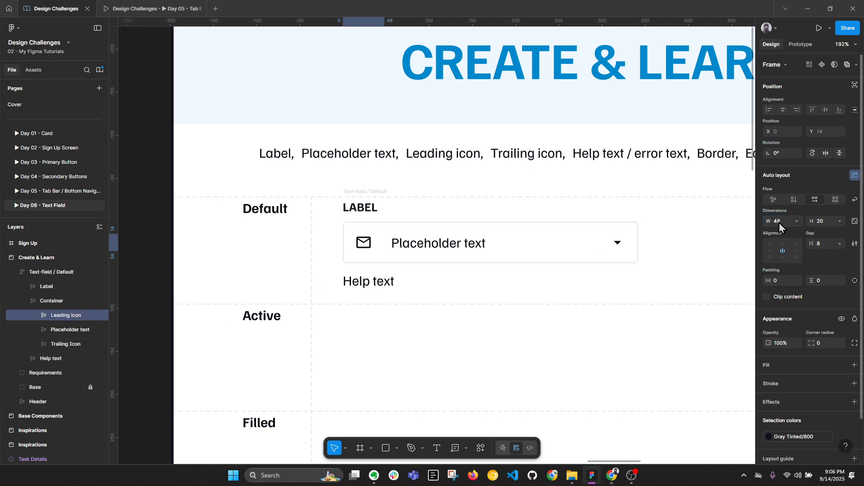
{"action": "type", "text": "48"}
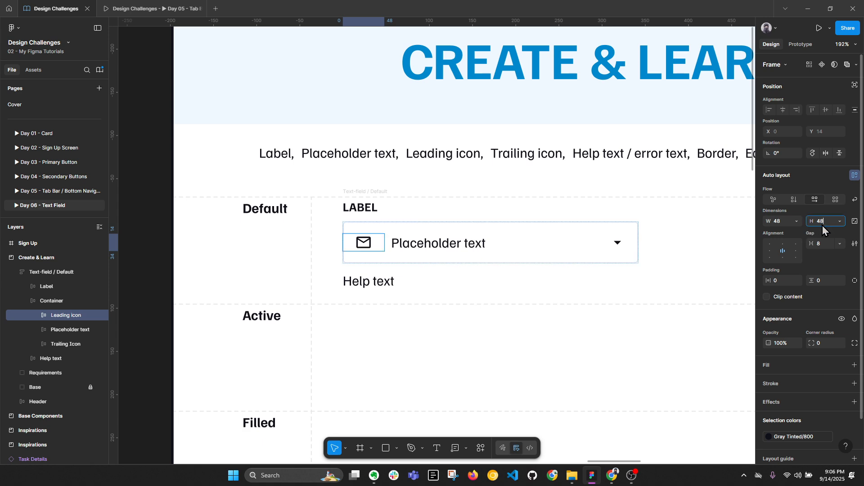
{"action": "key", "text": "Return"}
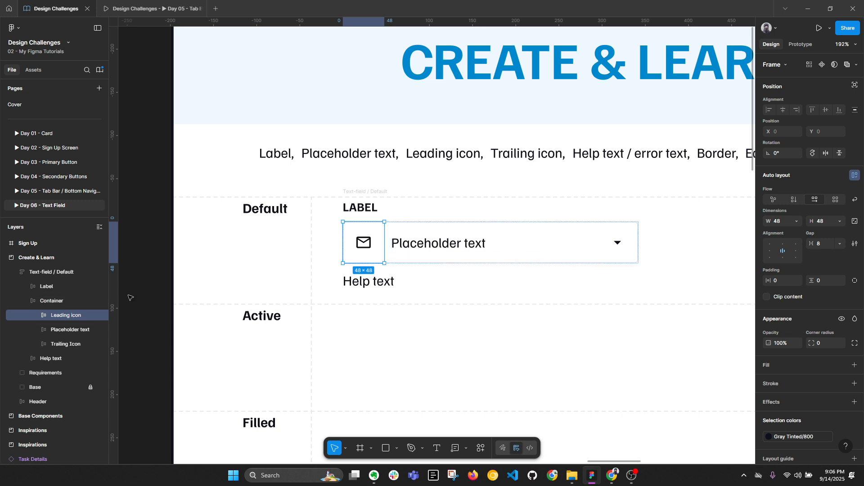
Step: Set the text-field Container's gap to 0, then check the arrow inside Trailing Icon
{"action": "left_click", "coordinate": [53, 300]}
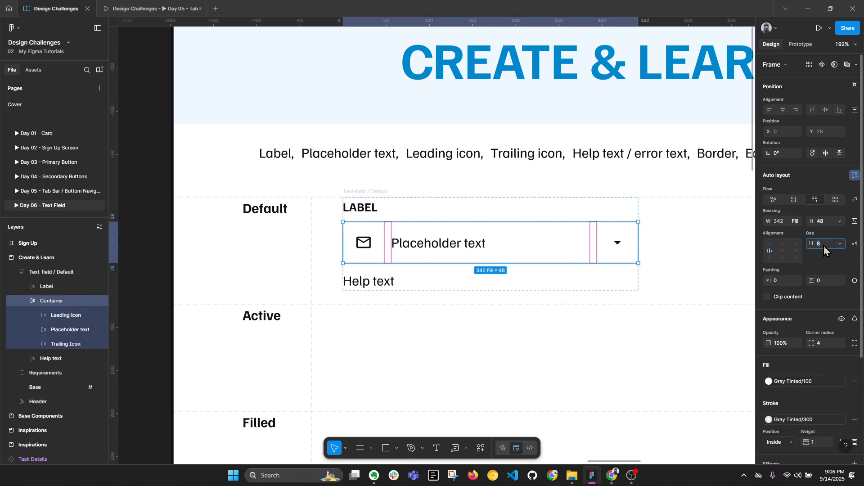
{"action": "key", "text": "Return"}
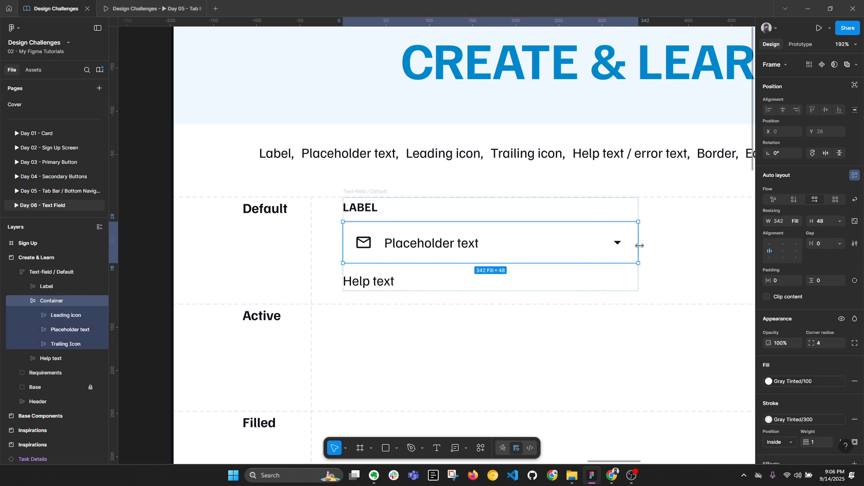
{"action": "left_click", "coordinate": [620, 253]}
{"action": "left_click", "coordinate": [618, 244]}
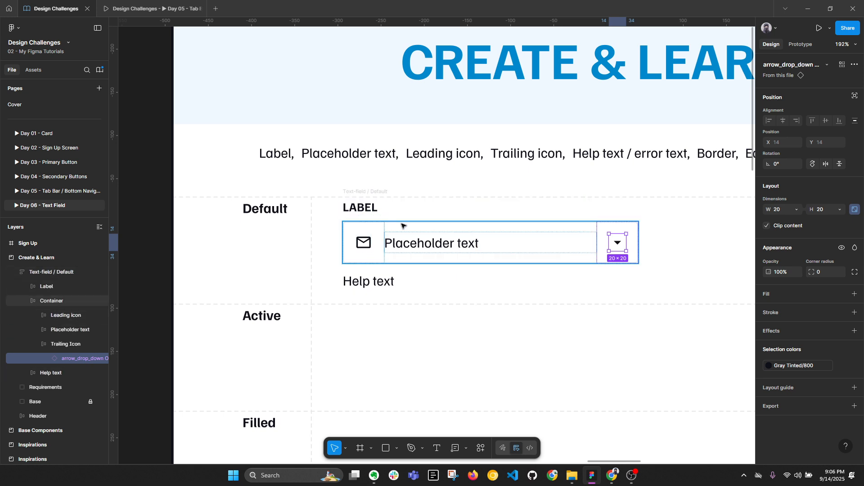
{"action": "left_click", "coordinate": [386, 212]}
{"action": "left_click", "coordinate": [390, 232]}
{"action": "key", "text": "alt+l"}
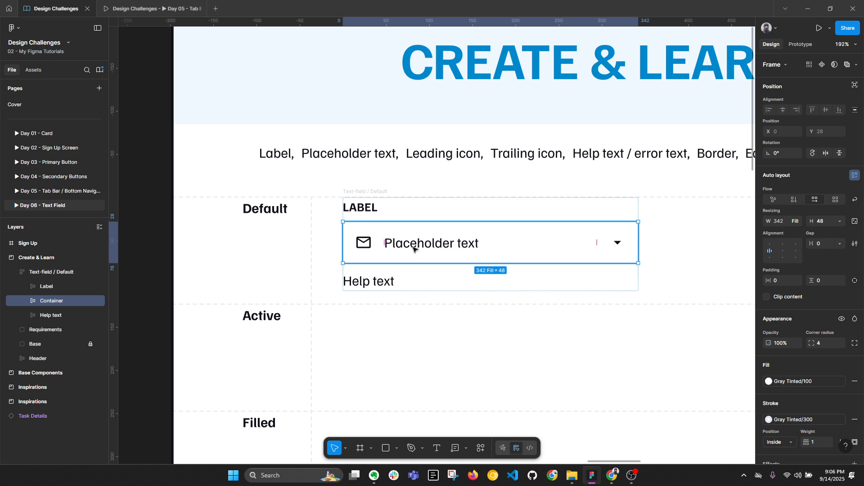
{"action": "left_click", "coordinate": [624, 248]}
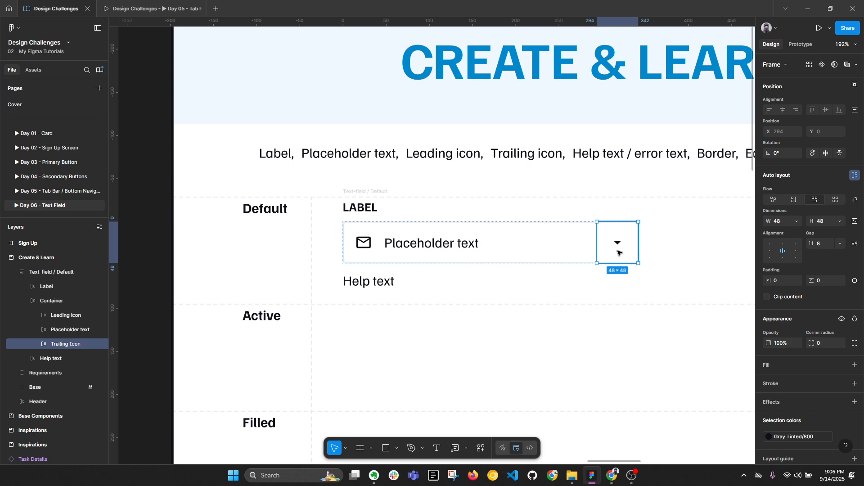
{"action": "key", "text": "alt+l"}
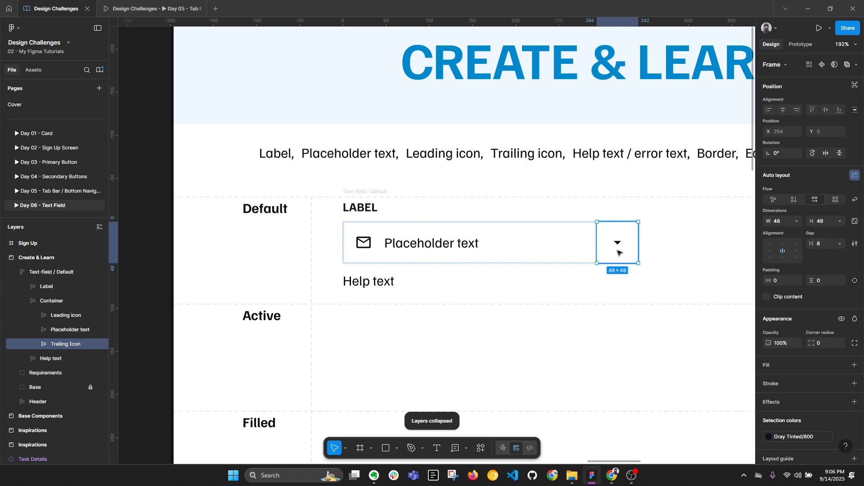
{"action": "scroll", "coordinate": [639, 235], "scroll_direction": "down", "scroll_amount": 1}
{"action": "scroll", "coordinate": [639, 235], "scroll_direction": "right", "scroll_amount": 3}
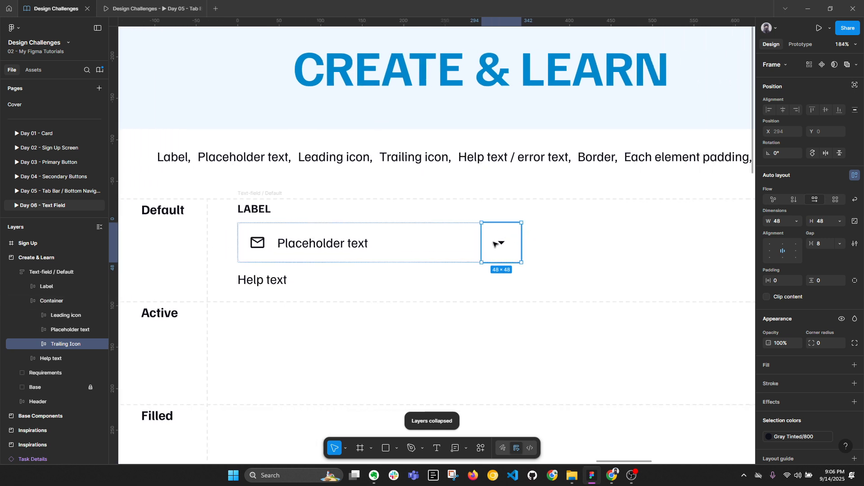
{"action": "left_click_drag", "start_coordinate": [503, 242], "coordinate": [637, 240]}
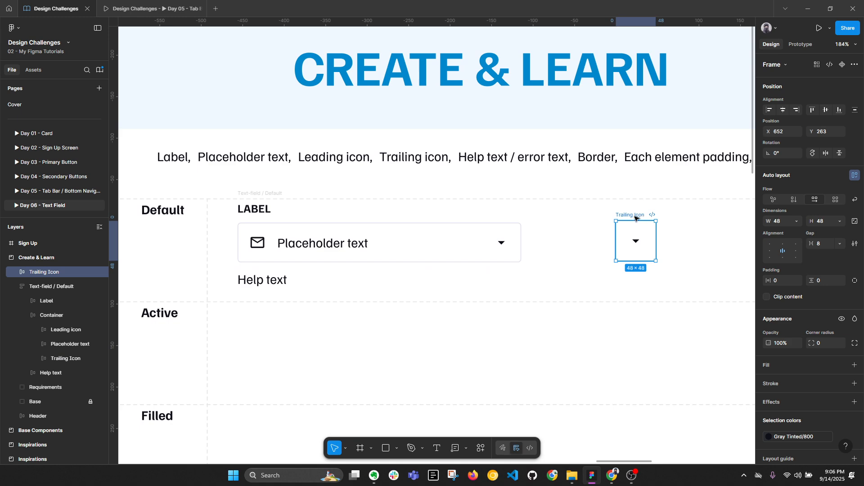
{"action": "left_click_drag", "start_coordinate": [635, 218], "coordinate": [693, 217]}
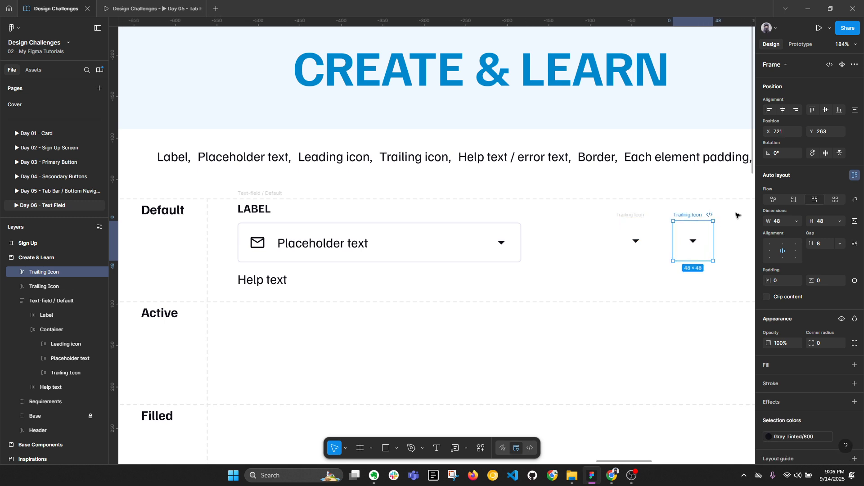
{"action": "left_click", "coordinate": [631, 220], "text": "shift"}
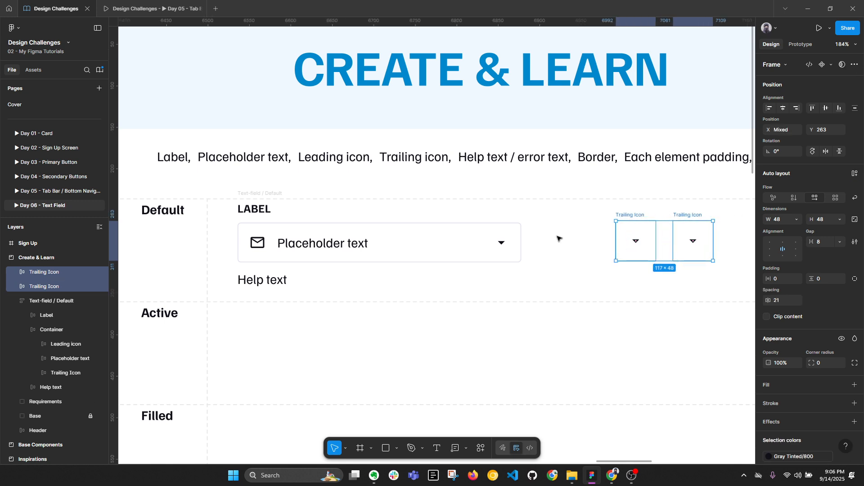
{"action": "double_click", "coordinate": [494, 242]}
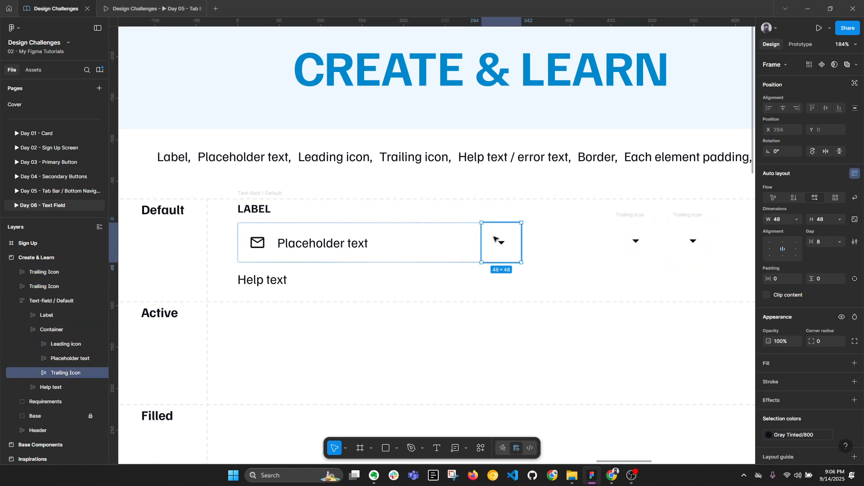
{"action": "left_click", "coordinate": [629, 218]}
{"action": "left_click", "coordinate": [692, 218], "text": "shift"}
{"action": "key", "text": "Delete"}
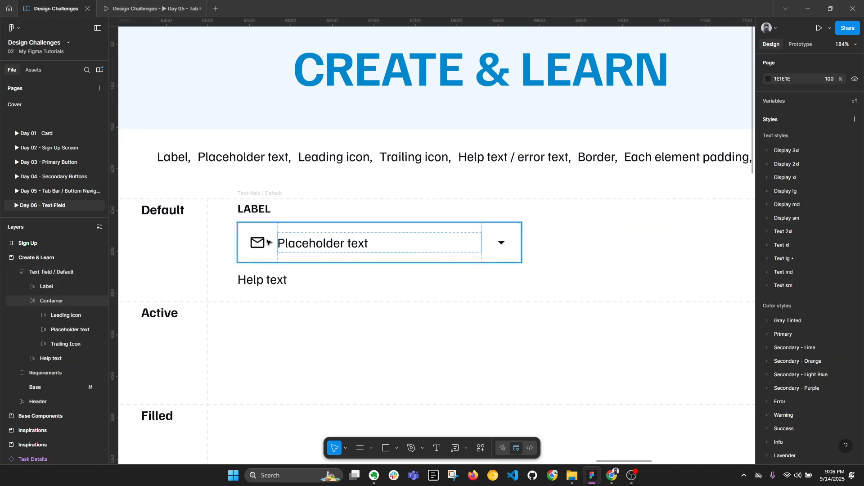
{"action": "left_click", "coordinate": [270, 195]}
{"action": "key", "text": "alt+l"}
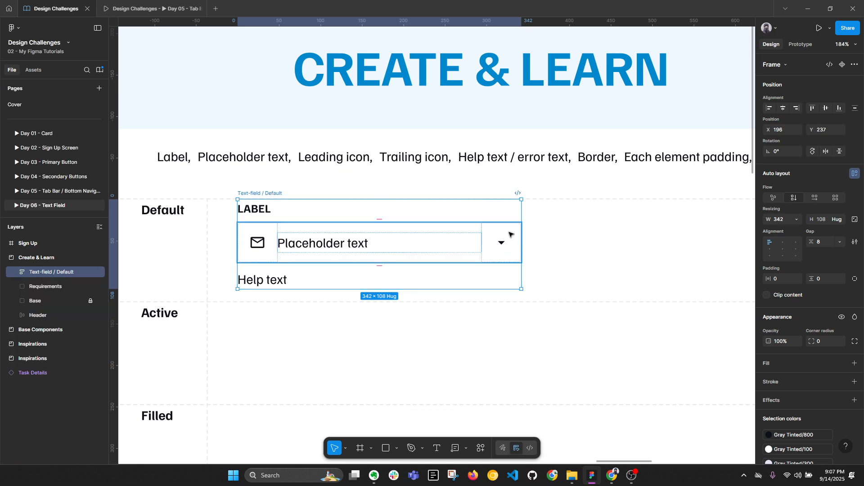
Step: Nudge the Text-field / Default frame right so it sits at X 200
{"action": "key", "text": "alt+l"}
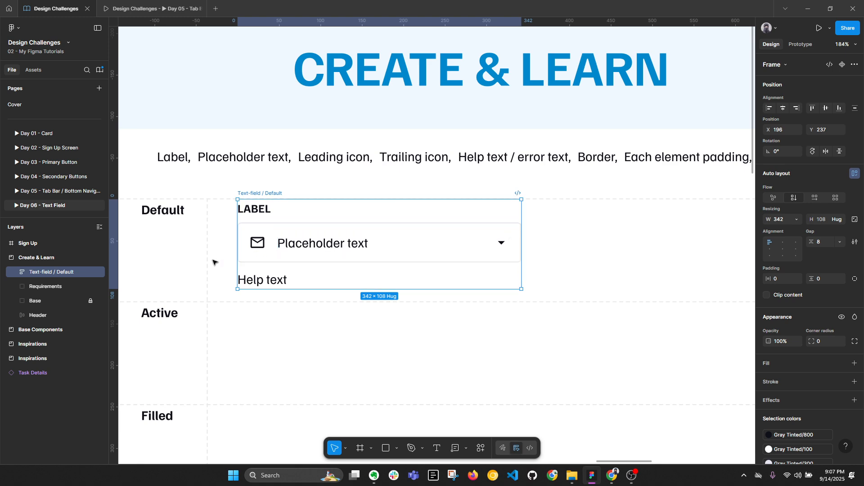
{"action": "scroll", "coordinate": [538, 228], "scroll_direction": "down", "scroll_amount": 3}
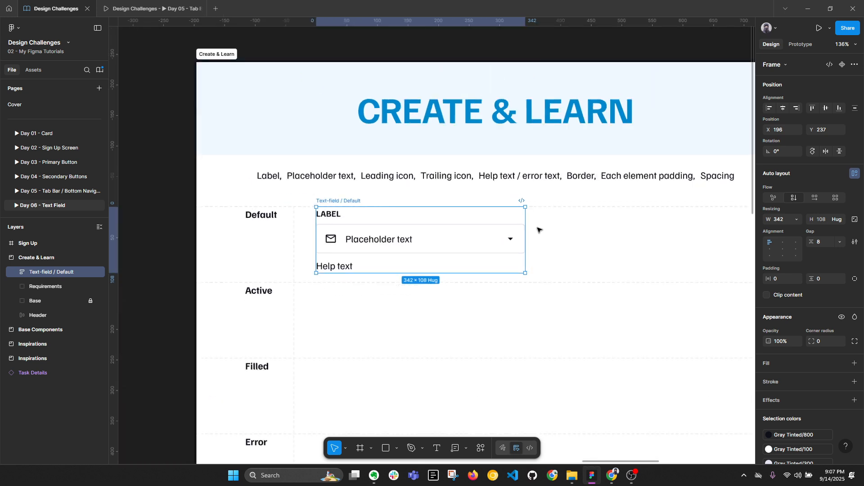
{"action": "key", "text": "Right"}
{"action": "key", "text": "Right"}
{"action": "key", "text": "Right"}
{"action": "key", "text": "Right"}
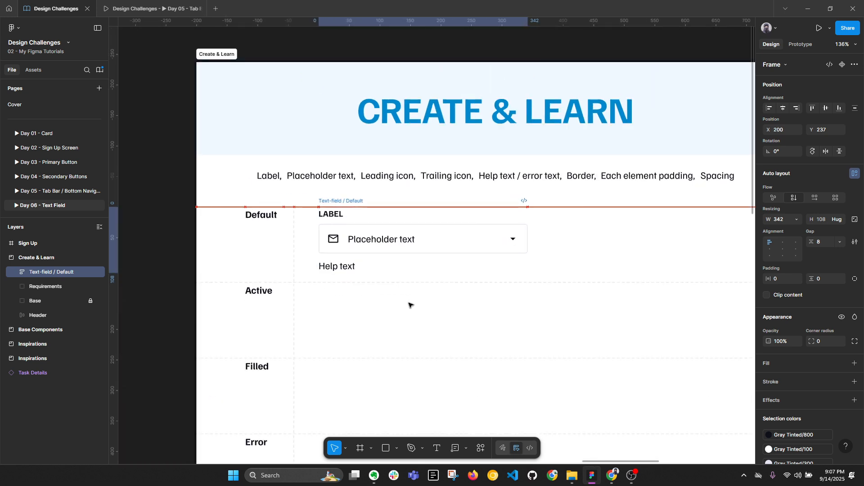
{"action": "scroll", "coordinate": [345, 205], "scroll_direction": "up", "scroll_amount": 1}
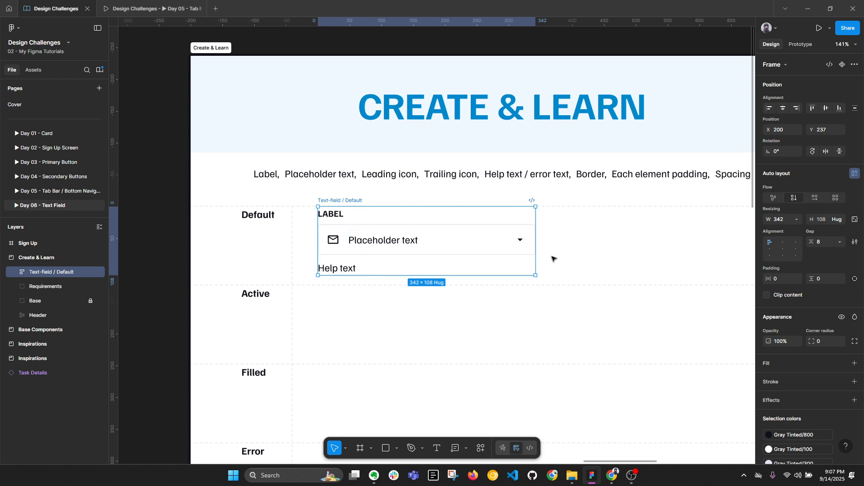
{"action": "key", "text": "alt+l"}
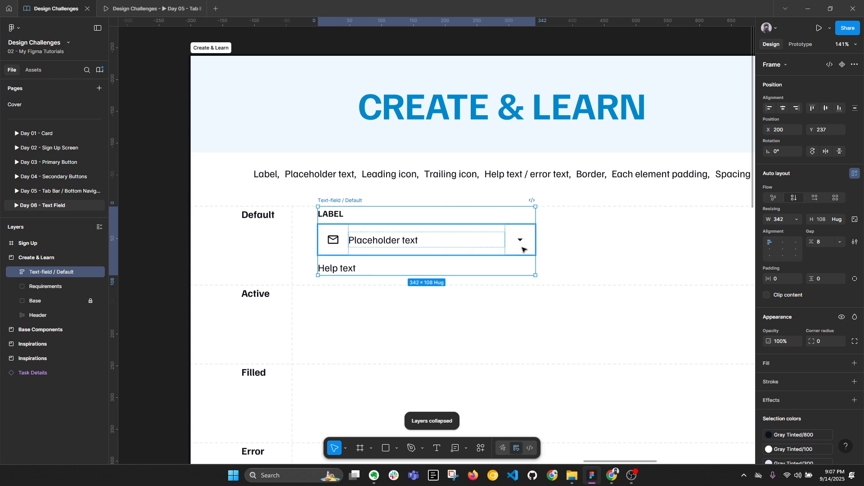
Step: Inspect the input row's icons, the Help text and LABEL layers, and the label's text styles
{"action": "left_click", "coordinate": [479, 242]}
{"action": "scroll", "coordinate": [470, 243], "scroll_direction": "up", "scroll_amount": 2, "text": "ctrl"}
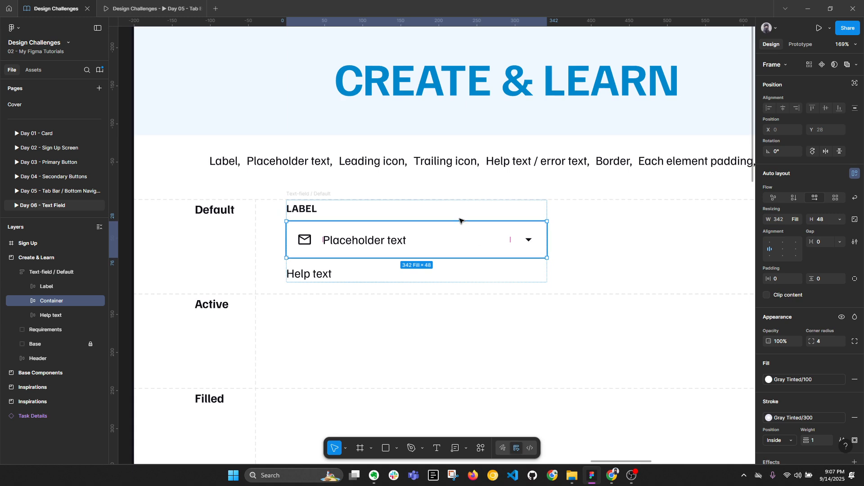
{"action": "left_click", "coordinate": [304, 245]}
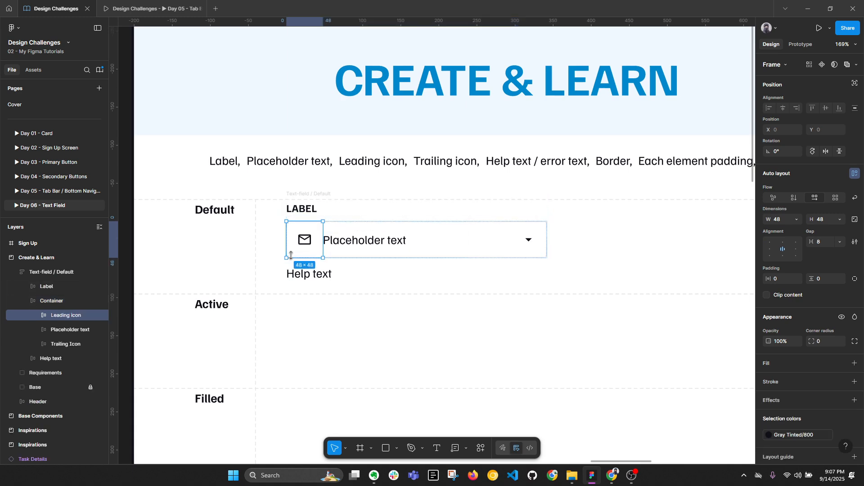
{"action": "left_click", "coordinate": [528, 243], "text": "shift"}
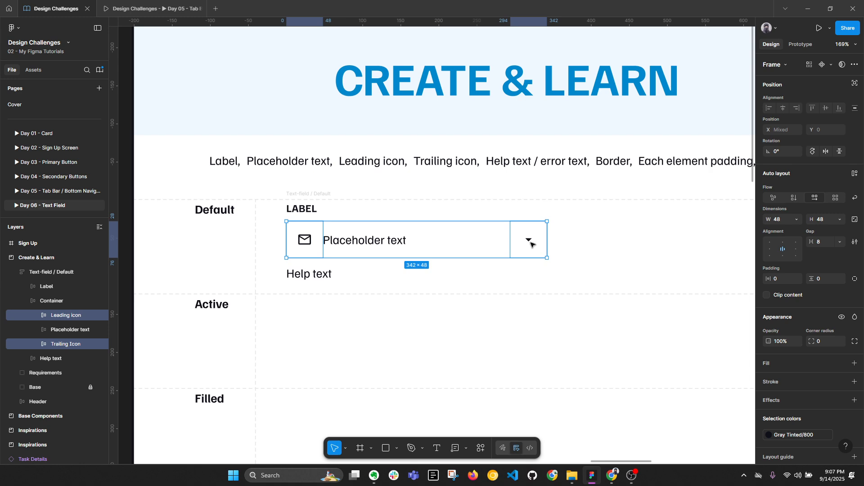
{"action": "left_click", "coordinate": [578, 252]}
{"action": "double_click", "coordinate": [318, 273]}
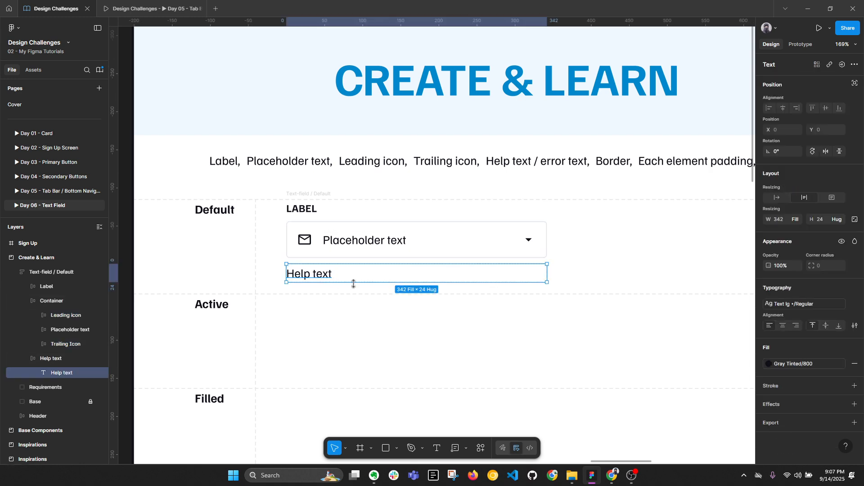
{"action": "double_click", "coordinate": [307, 211]}
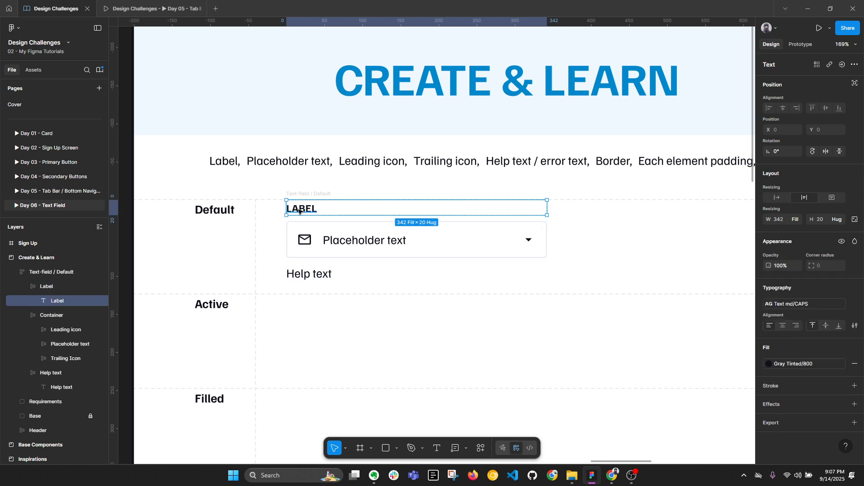
{"action": "left_click", "coordinate": [774, 305]}
Step: Switch the Placeholder text layer's width from Hug to Fill container, making it 246 wide
{"action": "double_click", "coordinate": [340, 240]}
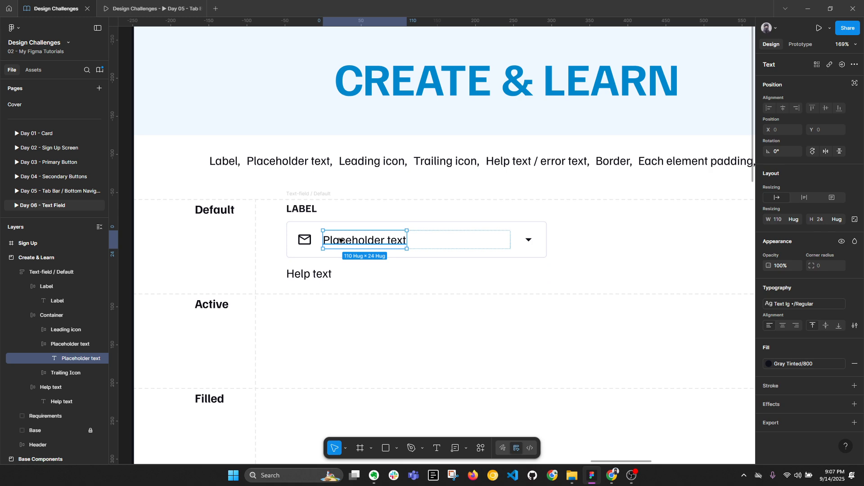
{"action": "left_click", "coordinate": [800, 305]}
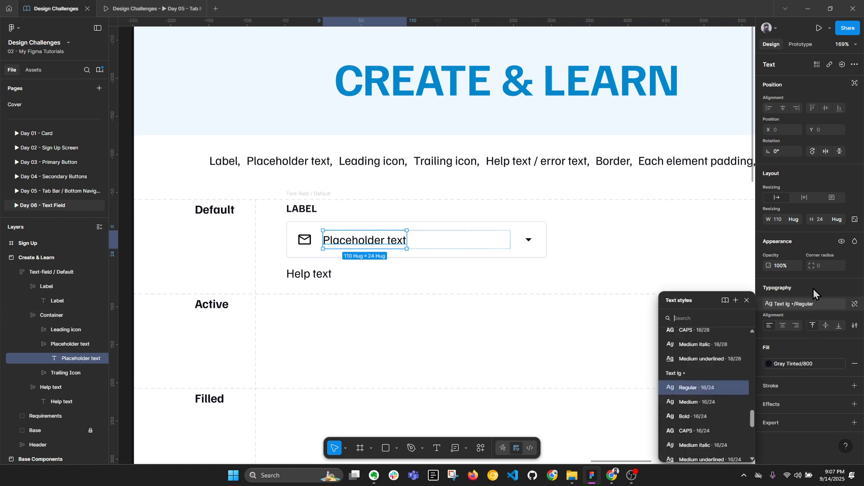
{"action": "left_click", "coordinate": [806, 305]}
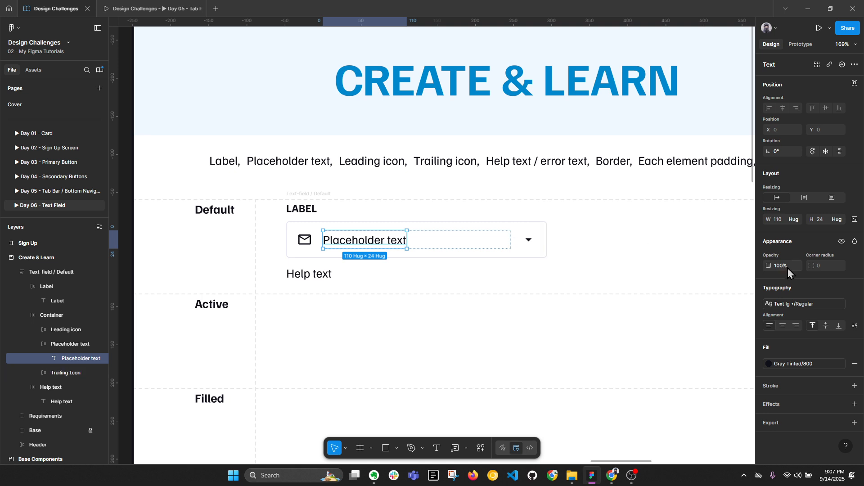
{"action": "left_click", "coordinate": [793, 219]}
{"action": "left_click", "coordinate": [792, 228]}
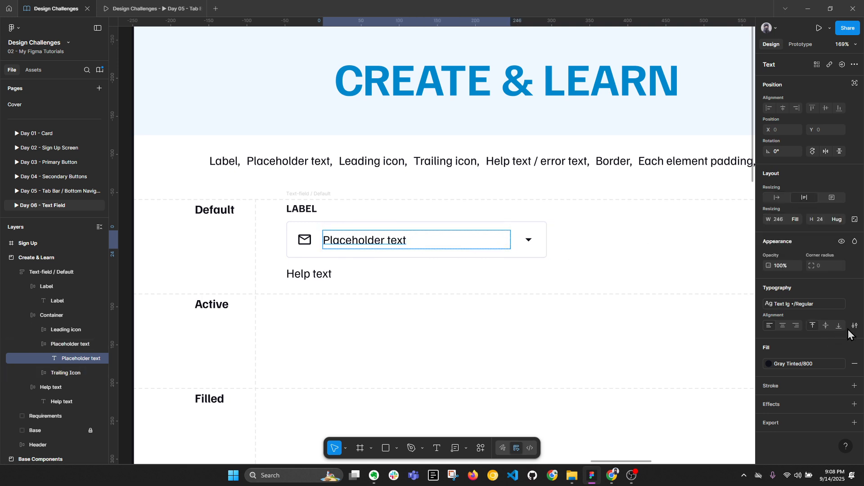
Step: Lengthen the placeholder with pasted copies of 'Placeholder text' to test overflow
{"action": "double_click", "coordinate": [382, 241]}
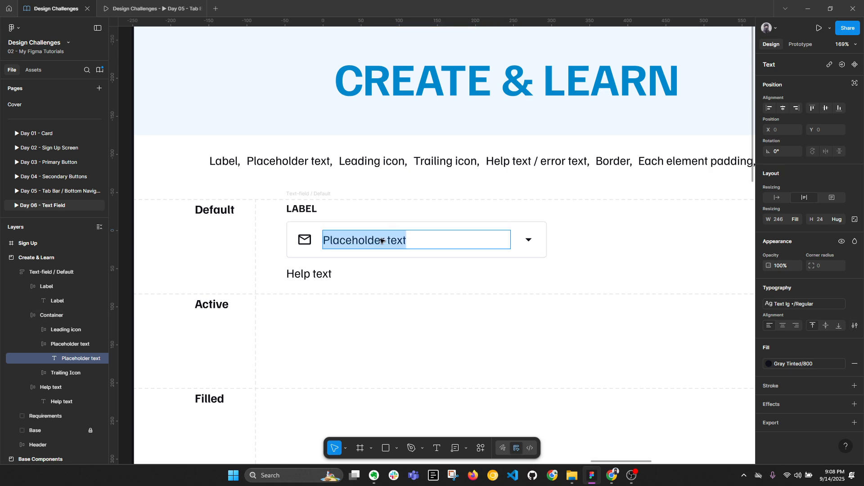
{"action": "key", "text": "ctrl+c"}
{"action": "left_click", "coordinate": [427, 241]}
{"action": "key", "text": "ctrl+v"}
{"action": "key", "text": "ctrl+v"}
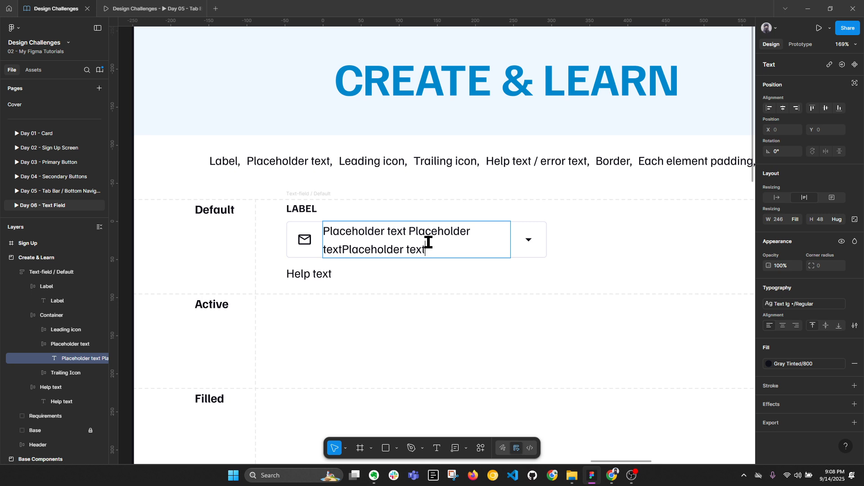
{"action": "key", "text": "ctrl+v"}
{"action": "key", "text": "ctrl+v"}
{"action": "key", "text": "ctrl+v"}
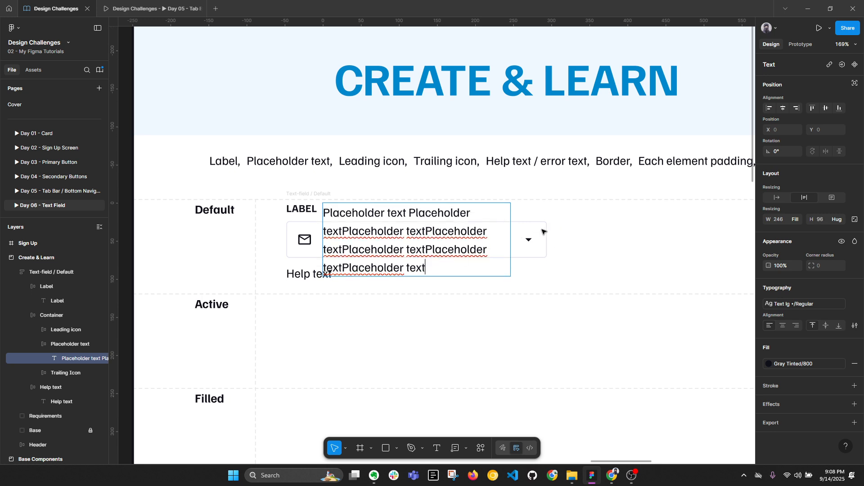
{"action": "key", "text": "ctrl+z"}
{"action": "key", "text": "ctrl+z"}
{"action": "key", "text": "ctrl+z"}
{"action": "key", "text": "ctrl+z"}
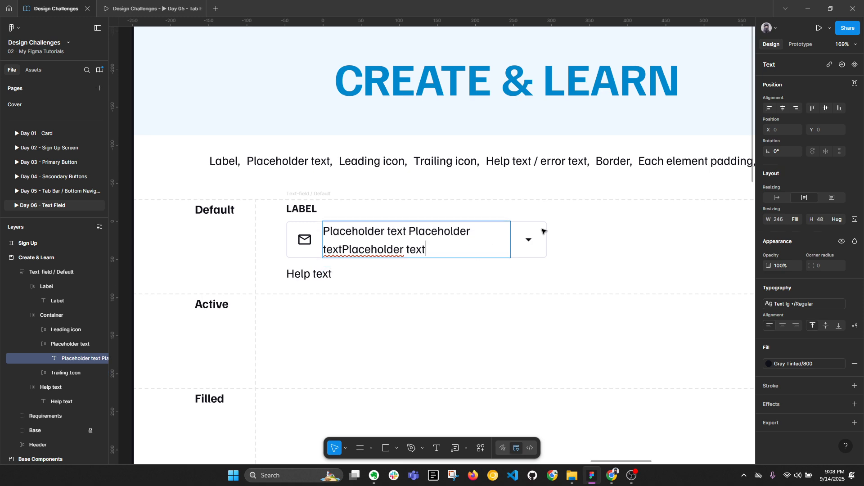
{"action": "key", "text": "Escape"}
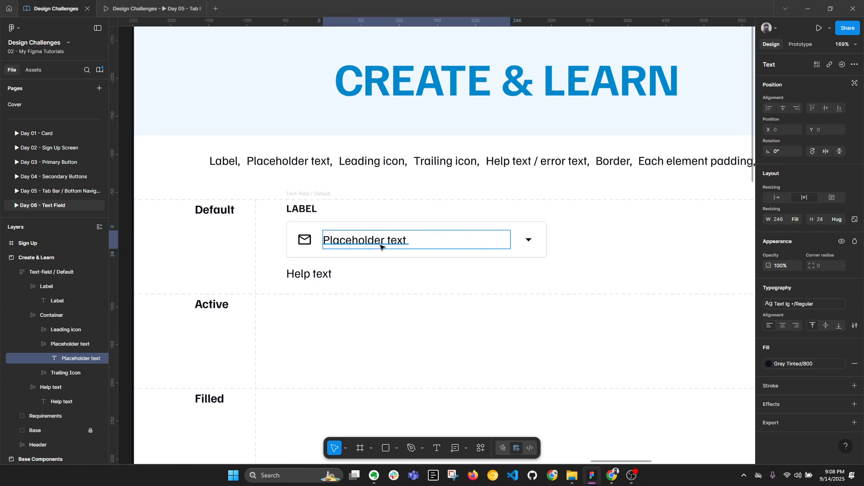
{"action": "double_click", "coordinate": [380, 246]}
{"action": "left_click", "coordinate": [426, 244]}
{"action": "key", "text": "ctrl+v"}
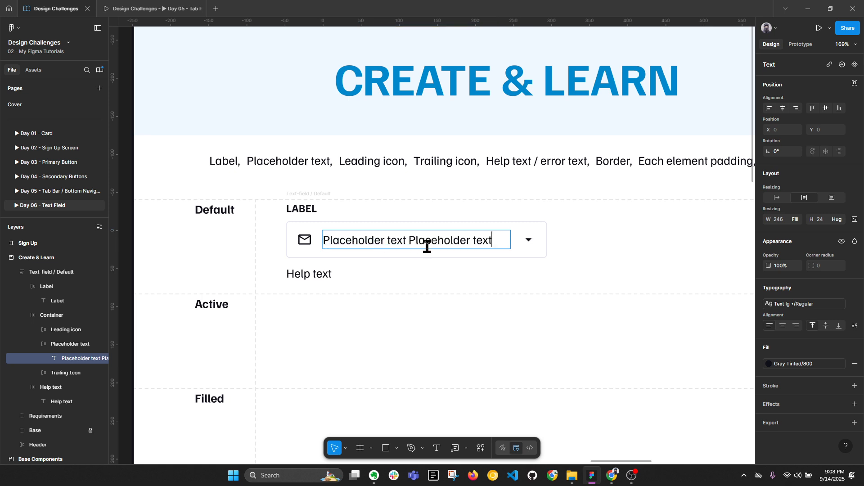
{"action": "key", "text": "ctrl+v"}
{"action": "key", "text": "ctrl+v"}
{"action": "key", "text": "ctrl+v"}
{"action": "key", "text": "Escape"}
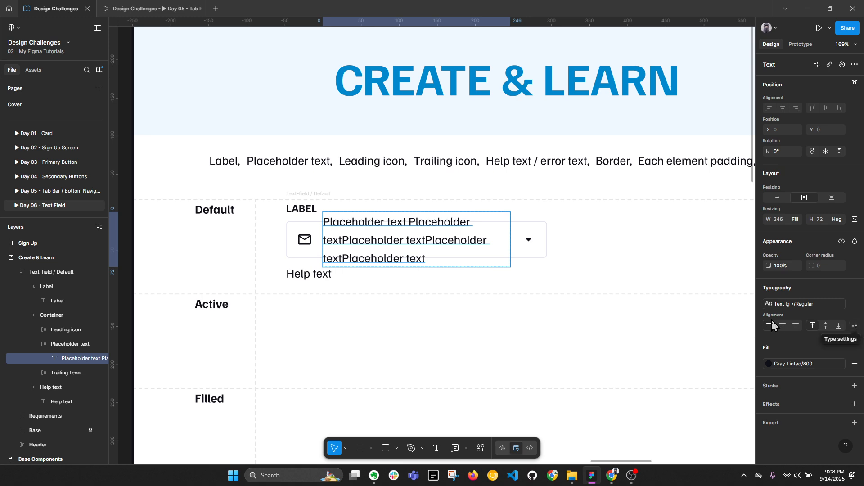
Step: Enable Truncate text with max lines 1, then restore the wording to 'Placeholder text'
{"action": "left_click", "coordinate": [855, 326]}
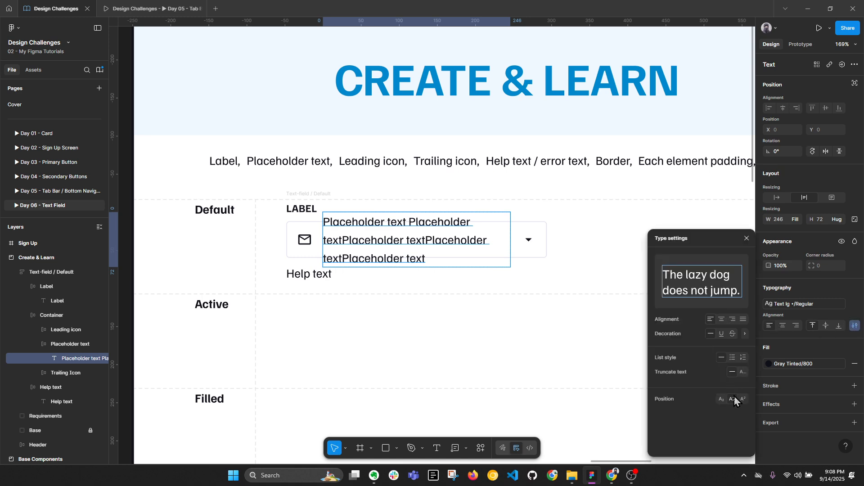
{"action": "left_click", "coordinate": [742, 373]}
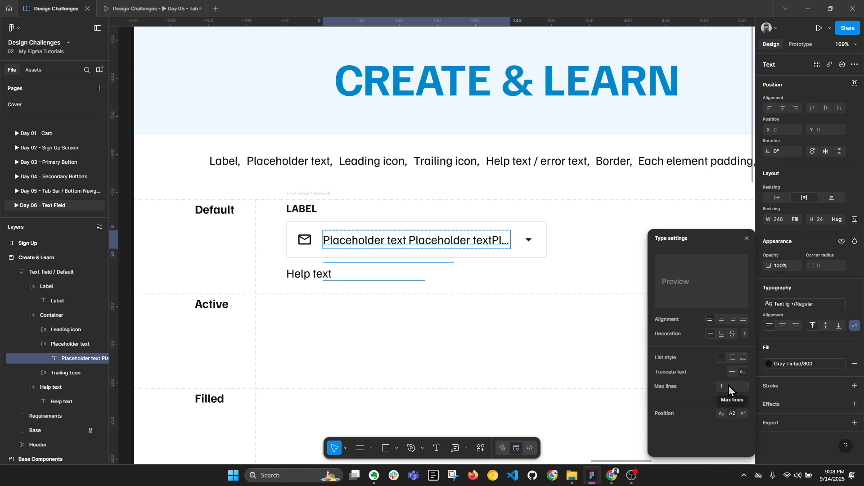
{"action": "left_click", "coordinate": [746, 238]}
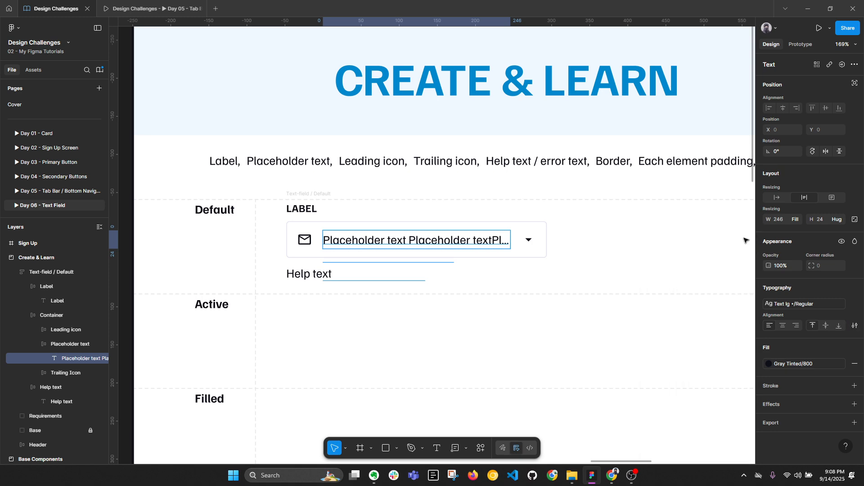
{"action": "double_click", "coordinate": [448, 245]}
{"action": "key", "text": "ctrl+v"}
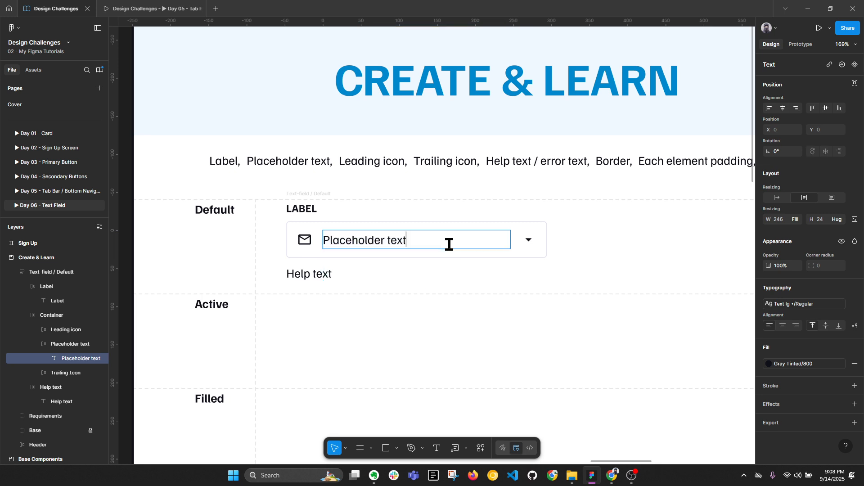
{"action": "key", "text": "Escape"}
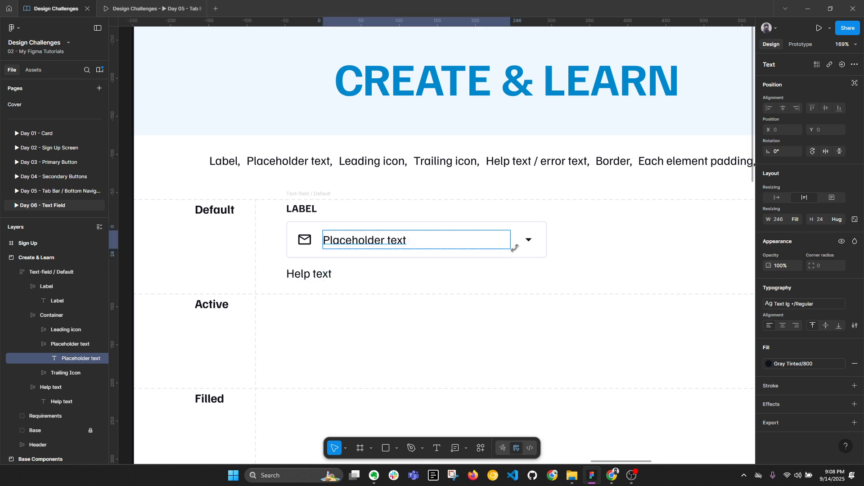
{"action": "left_click", "coordinate": [549, 270]}
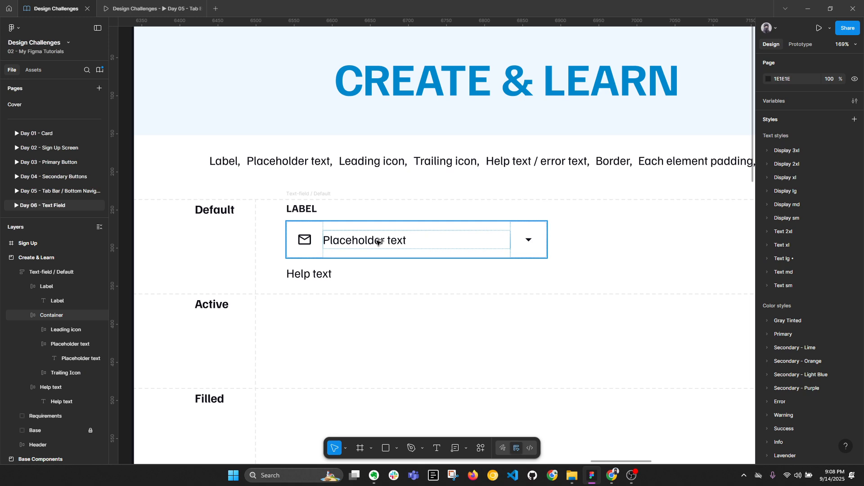
{"action": "key", "text": "alt+l"}
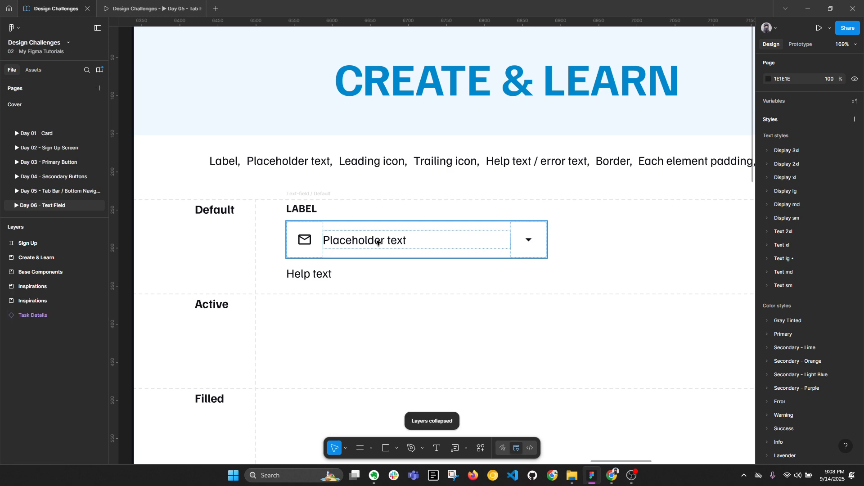
{"action": "left_click", "coordinate": [316, 195]}
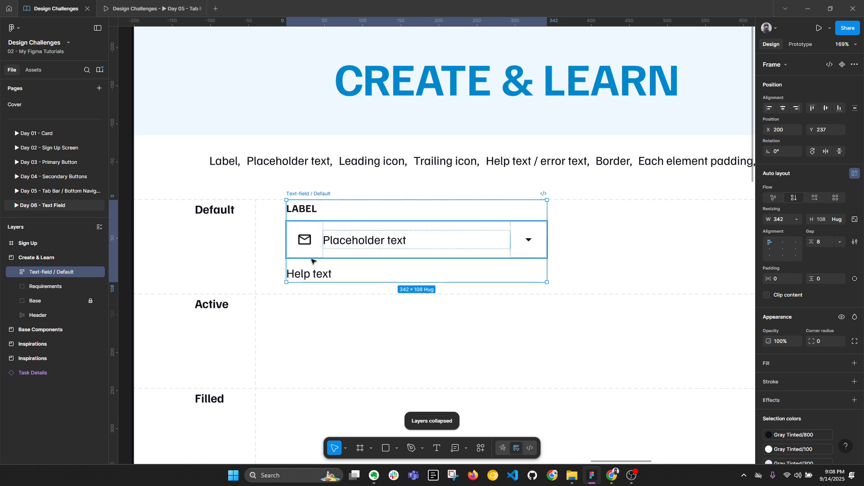
{"action": "double_click", "coordinate": [317, 274]}
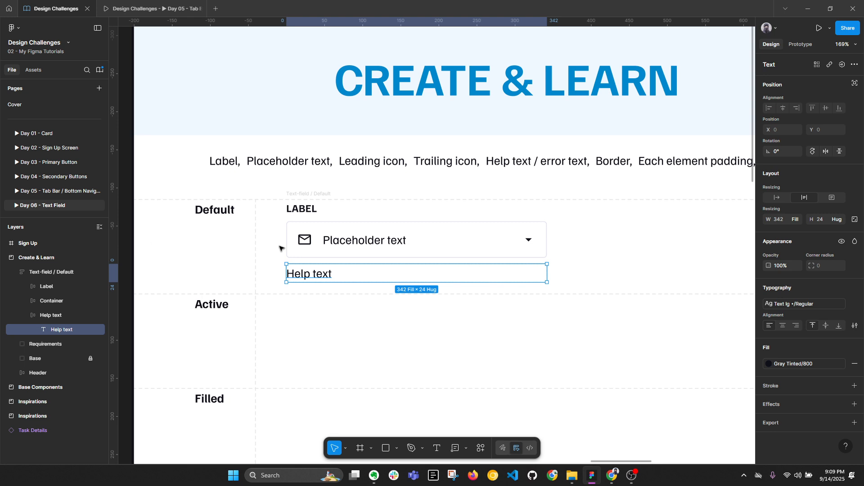
{"action": "left_click", "coordinate": [339, 240]}
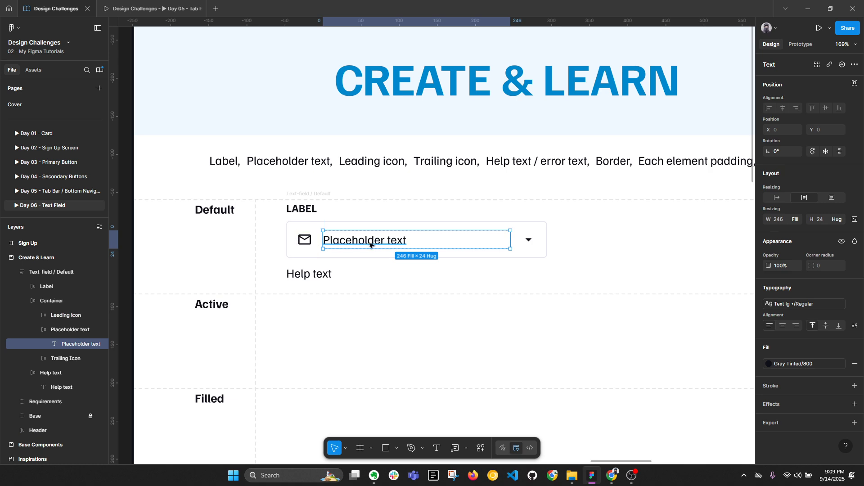
{"action": "left_click", "coordinate": [293, 273]}
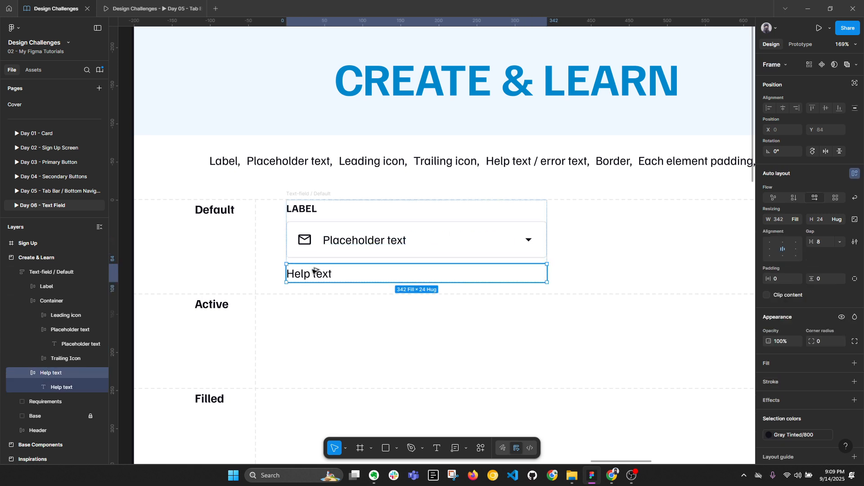
{"action": "key", "text": "alt+l"}
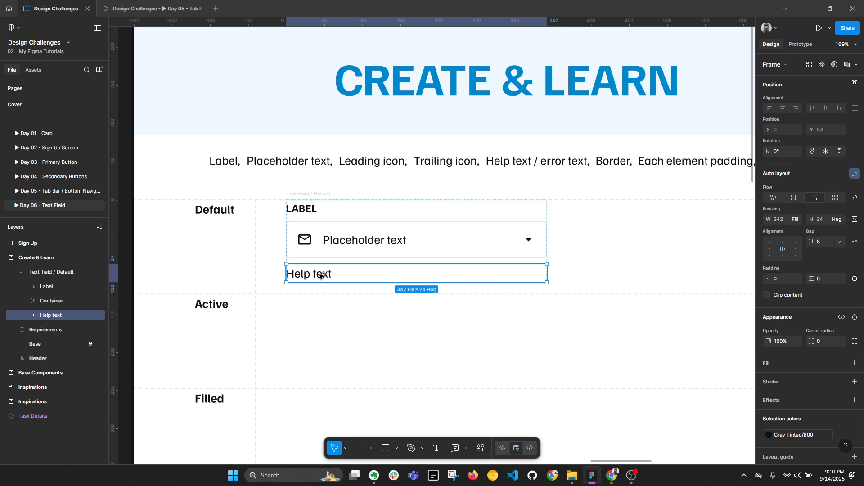
{"action": "key", "text": "alt+l"}
{"action": "double_click", "coordinate": [320, 276]}
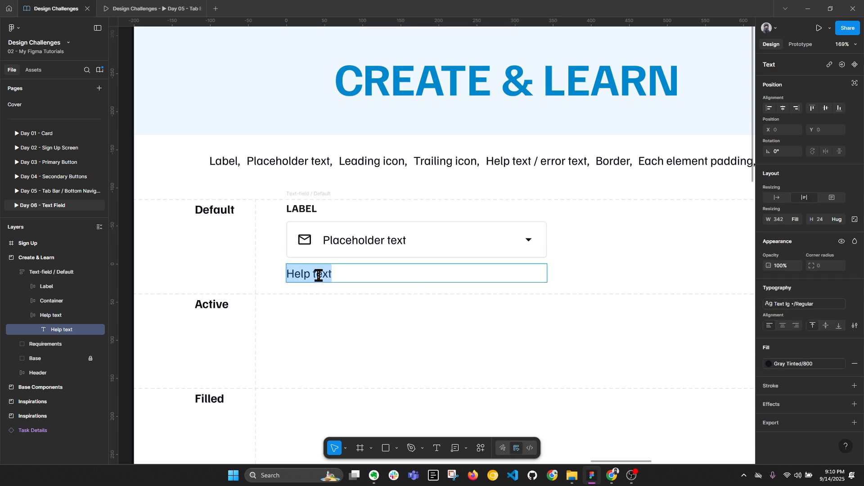
{"action": "type", "text": "DD MM YYYY"}
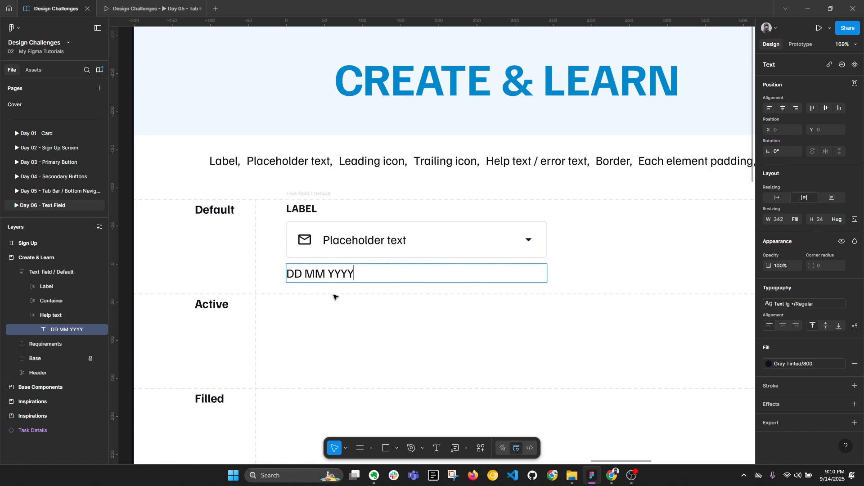
{"action": "key", "text": "ctrl+z"}
{"action": "key", "text": "ctrl+z"}
{"action": "key", "text": "ctrl+z"}
{"action": "key", "text": "ctrl+z"}
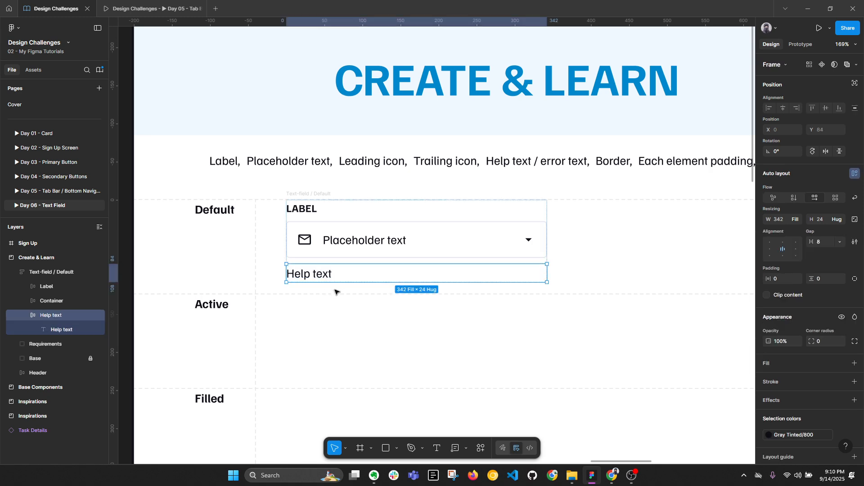
{"action": "left_click", "coordinate": [345, 295]}
{"action": "left_click", "coordinate": [318, 272], "text": "ctrl"}
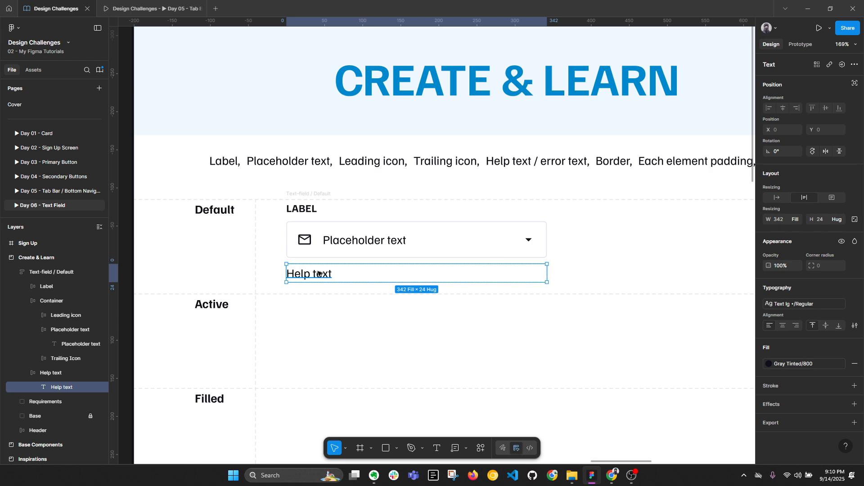
{"action": "left_click", "coordinate": [796, 325]}
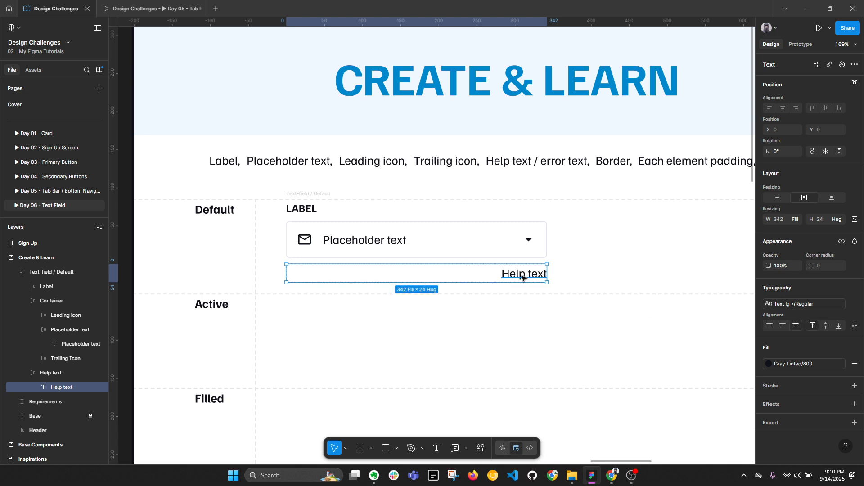
{"action": "double_click", "coordinate": [522, 277]}
{"action": "type", "text": "11 /"}
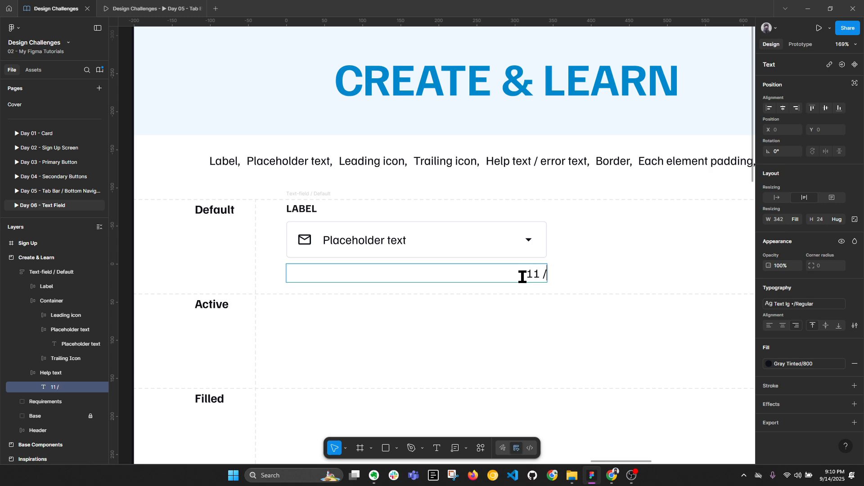
{"action": "type", "text": " 26"}
{"action": "left_click_drag", "start_coordinate": [523, 277], "coordinate": [511, 276]}
{"action": "key", "text": "ctrl+z"}
{"action": "key", "text": "ctrl+z"}
{"action": "key", "text": "ctrl+z"}
{"action": "key", "text": "ctrl+z"}
{"action": "key", "text": "Escape"}
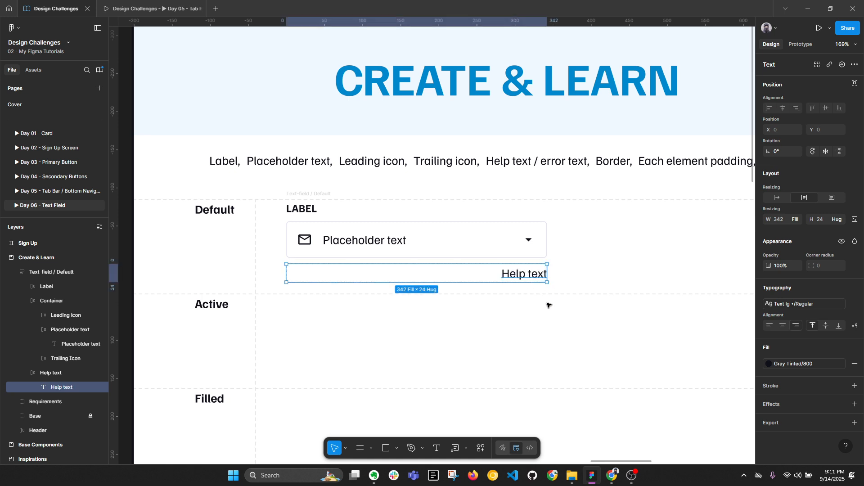
{"action": "key", "text": "ctrl+z"}
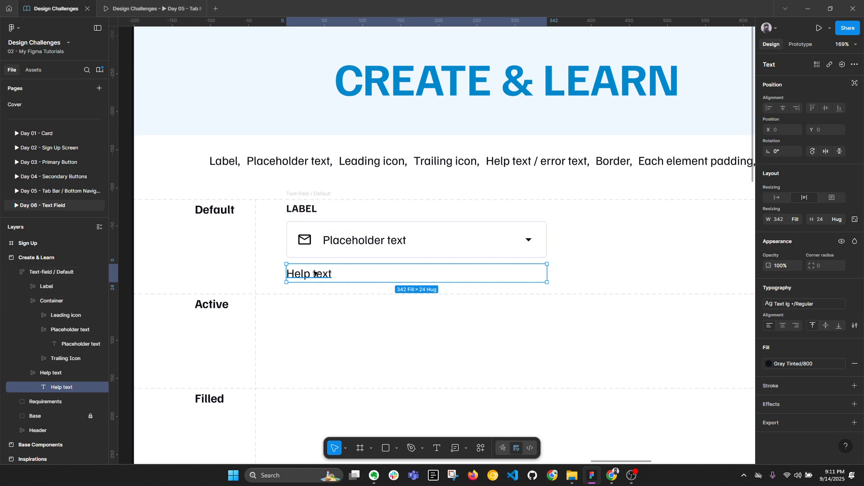
Step: Apply the Text md / Regular 14/20 style to the Help text layer
{"action": "left_click", "coordinate": [799, 304]}
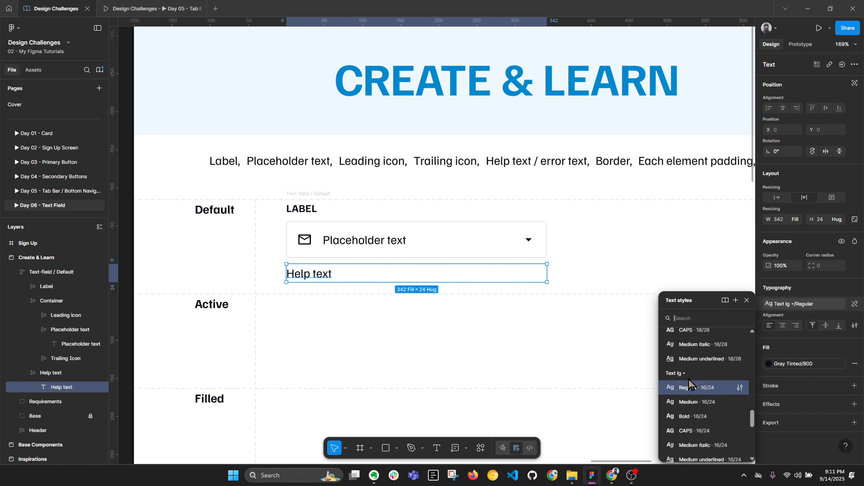
{"action": "left_click", "coordinate": [301, 194]}
{"action": "key", "text": "alt+l"}
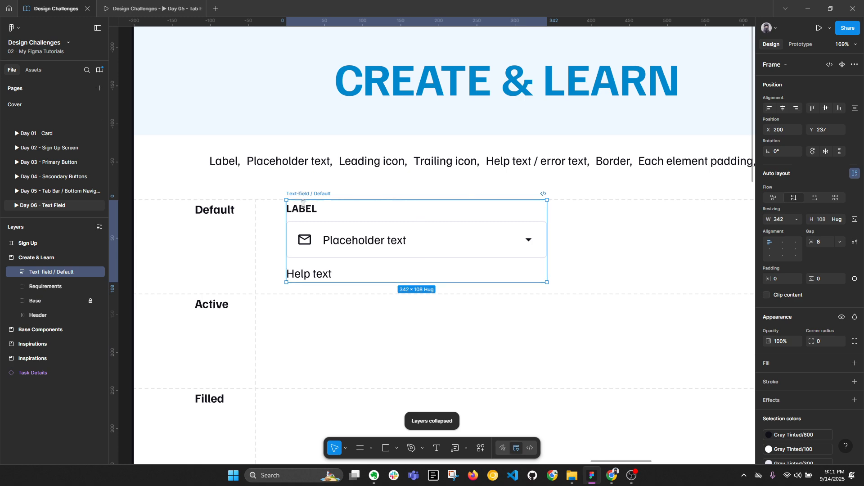
{"action": "left_click", "coordinate": [356, 238], "text": "ctrl"}
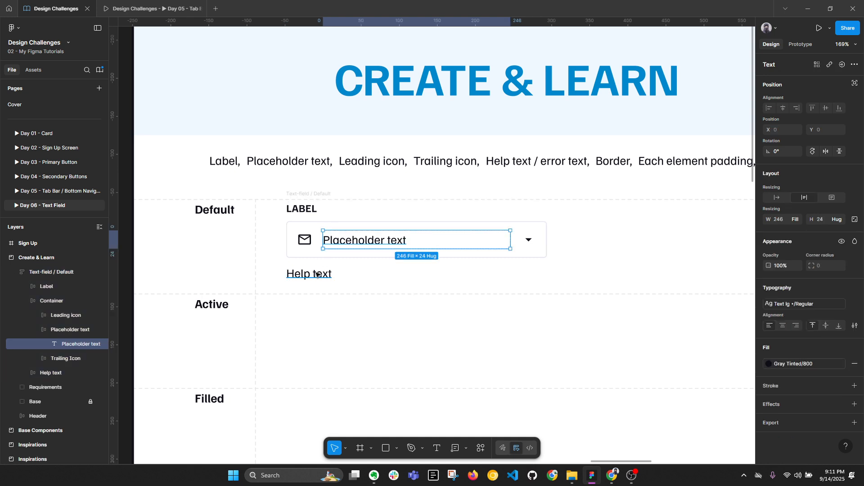
{"action": "left_click", "coordinate": [330, 274], "text": "ctrl"}
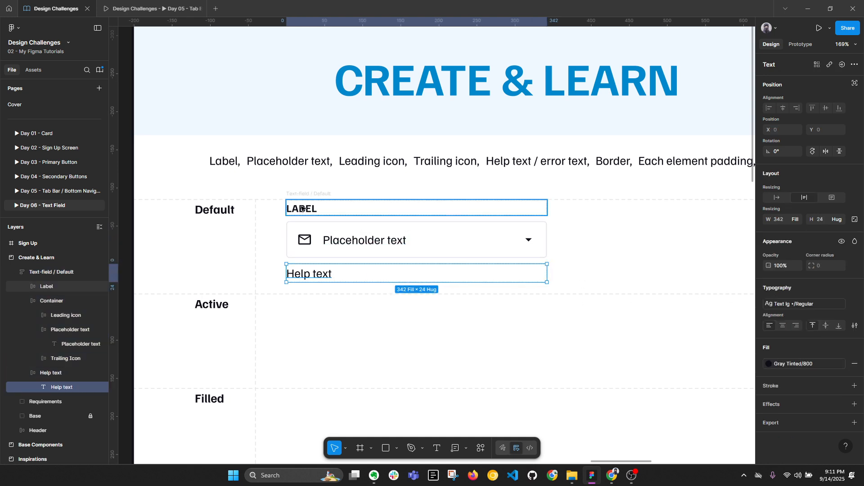
{"action": "left_click", "coordinate": [787, 307]}
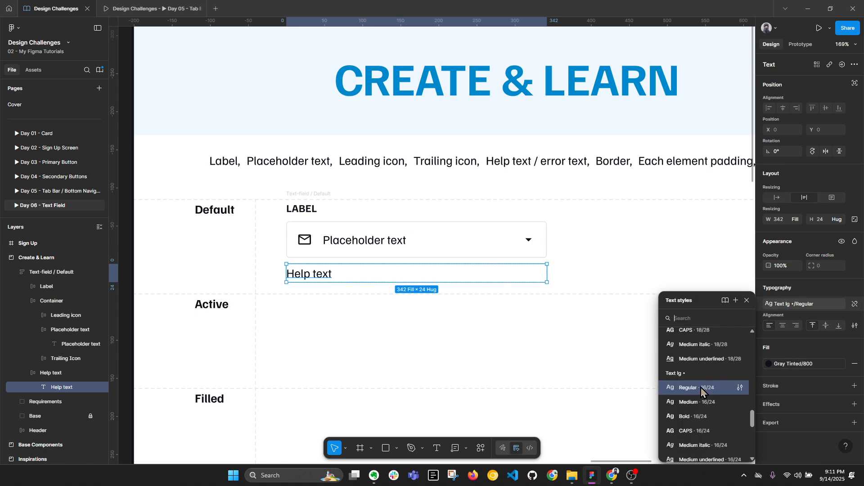
{"action": "scroll", "coordinate": [707, 392], "scroll_direction": "down", "scroll_amount": 3}
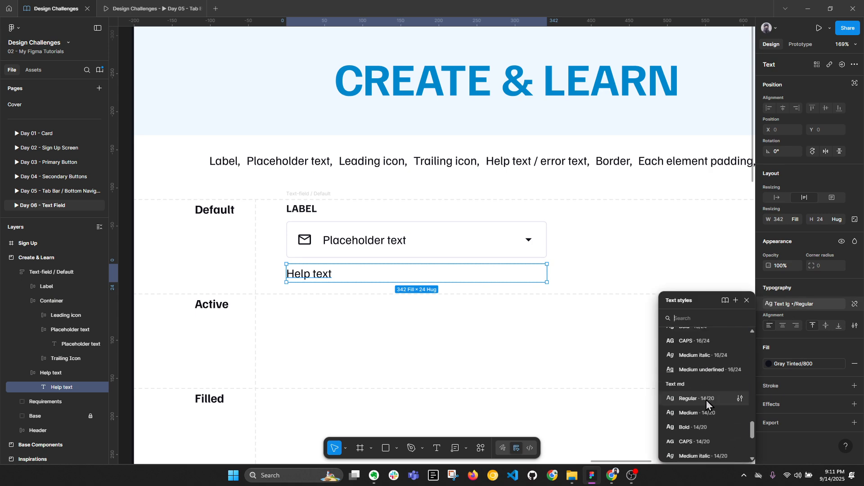
{"action": "left_click", "coordinate": [706, 400]}
Step: Inspect the LABEL text's CAPS style settings and recheck the placeholder and help text
{"action": "left_click", "coordinate": [364, 321]}
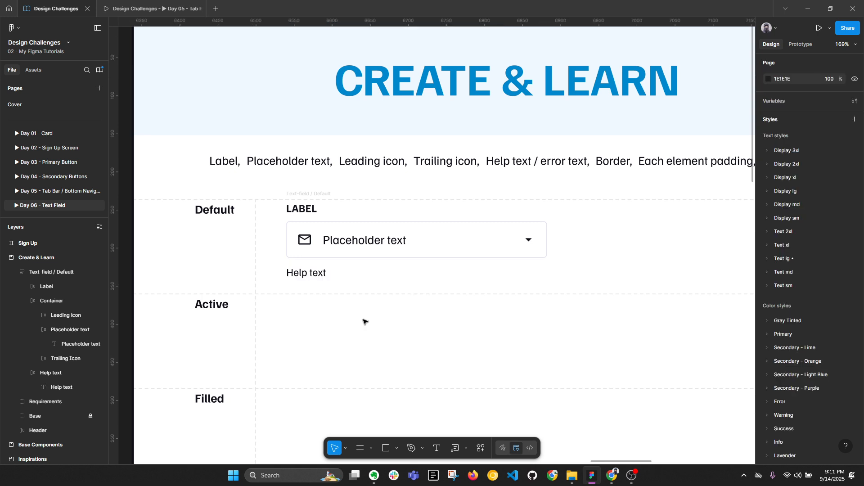
{"action": "left_click", "coordinate": [296, 210], "text": "ctrl"}
{"action": "left_click", "coordinate": [800, 307]}
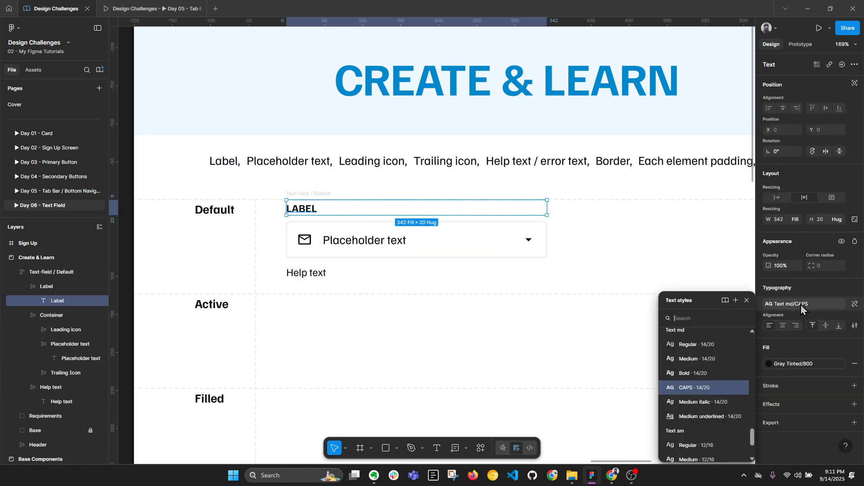
{"action": "left_click", "coordinate": [741, 390]}
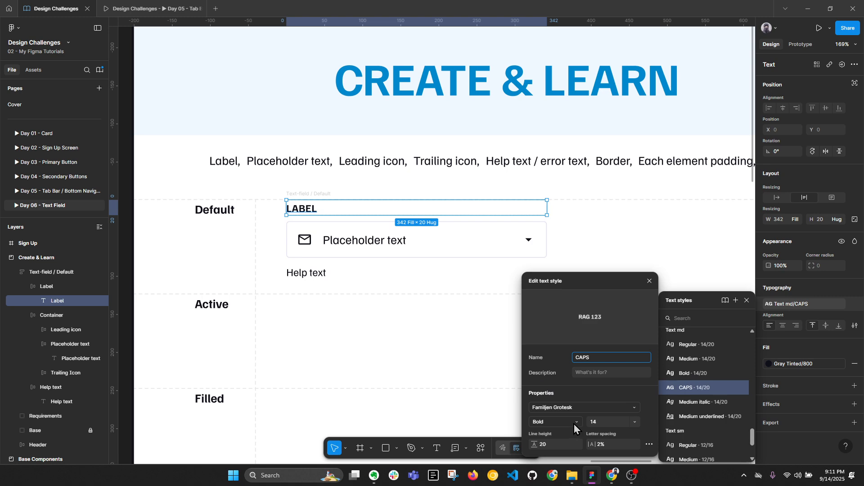
{"action": "left_click", "coordinate": [649, 281]}
{"action": "left_click", "coordinate": [361, 244], "text": "ctrl"}
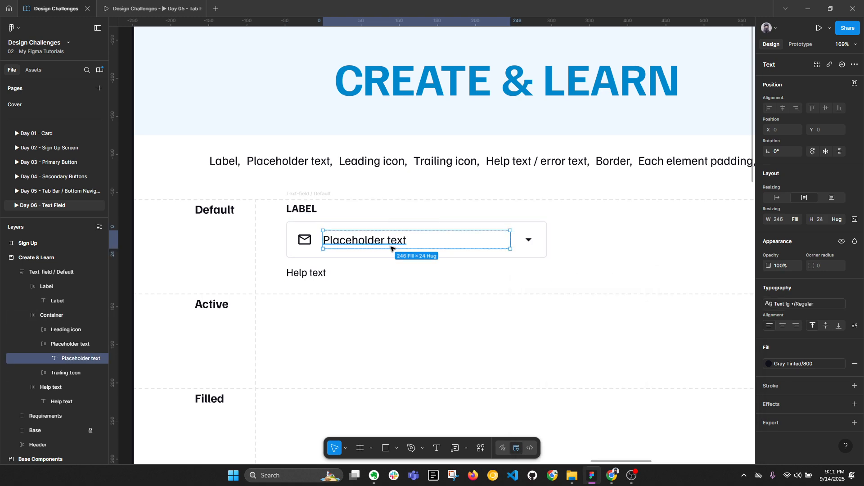
{"action": "left_click", "coordinate": [855, 304]}
{"action": "left_click", "coordinate": [310, 273], "text": "ctrl"}
Step: Duplicate the Default field into the Active row and rename it Text-field / Active
{"action": "left_click", "coordinate": [318, 192]}
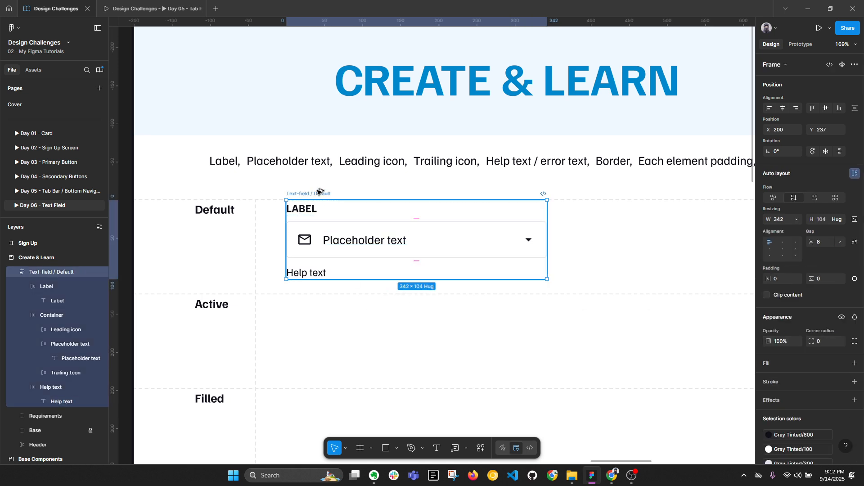
{"action": "key", "text": "alt+l"}
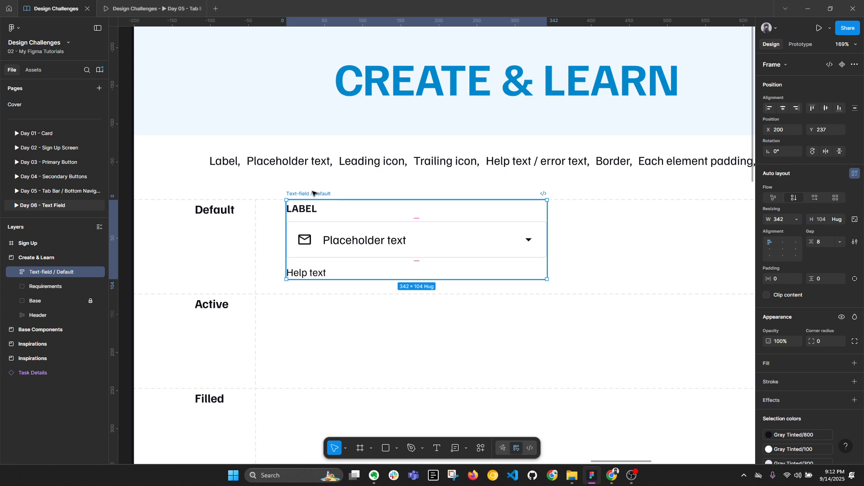
{"action": "key", "text": "alt+l"}
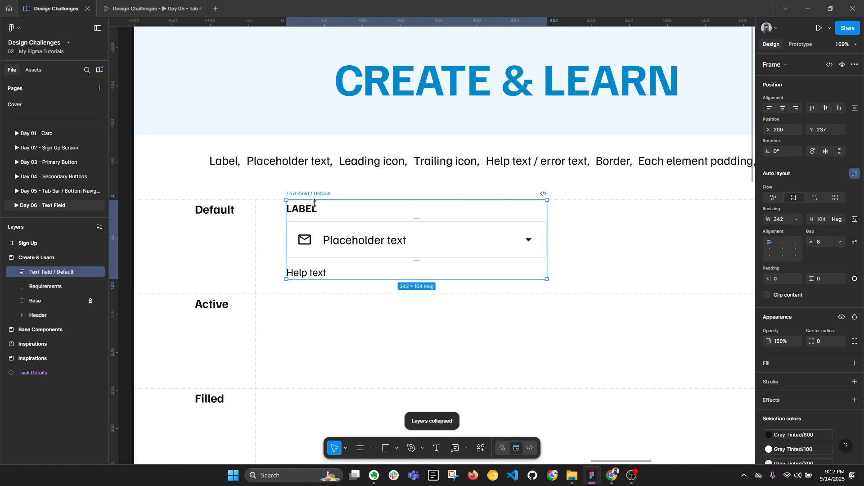
{"action": "scroll", "coordinate": [302, 195], "scroll_direction": "down", "scroll_amount": 2}
{"action": "left_click_drag", "start_coordinate": [346, 158], "coordinate": [347, 241]}
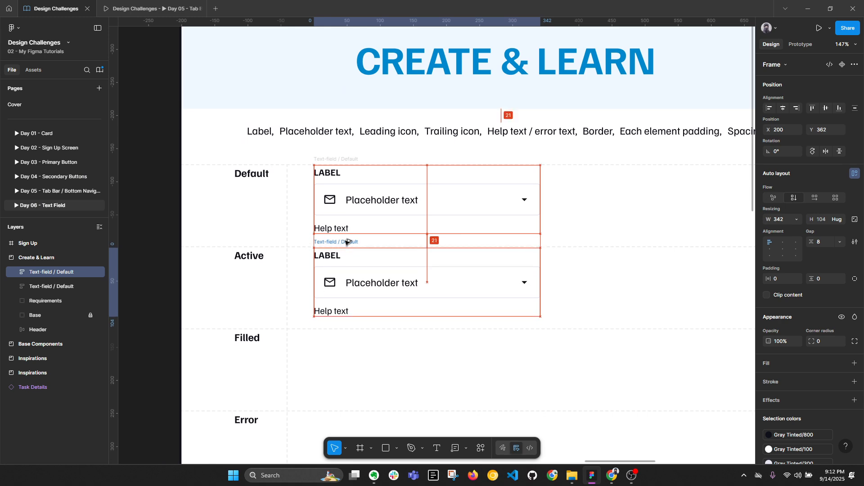
{"action": "scroll", "coordinate": [347, 242], "scroll_direction": "up", "scroll_amount": 5}
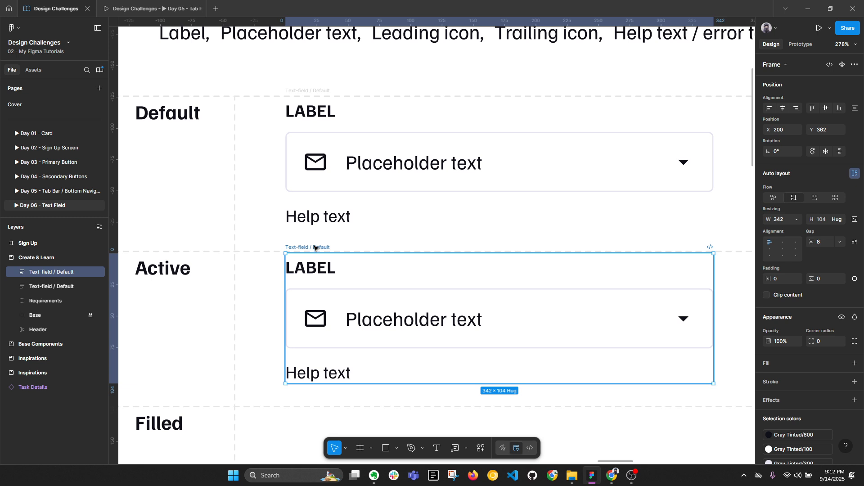
{"action": "left_click_drag", "start_coordinate": [316, 247], "coordinate": [309, 246]}
{"action": "double_click", "coordinate": [309, 246]}
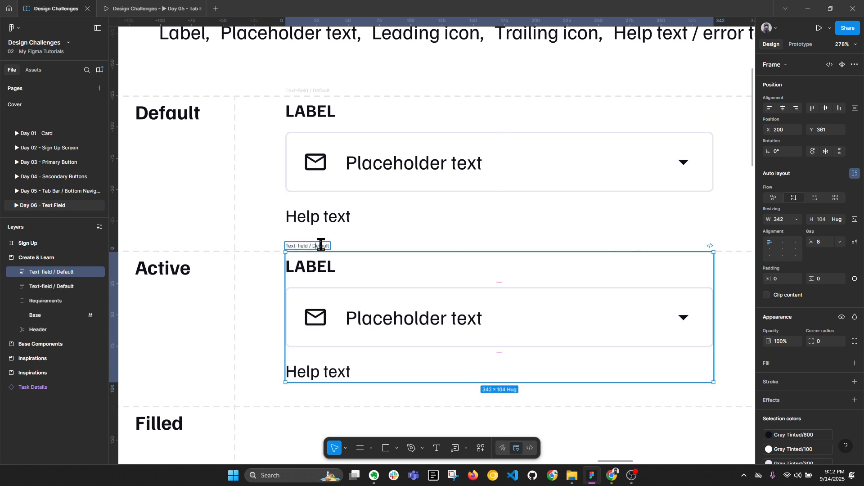
{"action": "key", "text": "BackSpace"}
{"action": "key", "text": "BackSpace"}
{"action": "key", "text": "BackSpace"}
{"action": "key", "text": "BackSpace"}
{"action": "key", "text": "BackSpace"}
{"action": "key", "text": "BackSpace"}
{"action": "key", "text": "BackSpace"}
{"action": "type", "text": "Active"}
{"action": "key", "text": "Return"}
Step: Copy the Active field into the Filled row, naming it Text-field / Filled
{"action": "scroll", "coordinate": [331, 248], "scroll_direction": "down", "scroll_amount": 3}
{"action": "scroll", "coordinate": [351, 178], "scroll_direction": "down", "scroll_amount": 1}
{"action": "left_click_drag", "start_coordinate": [347, 179], "coordinate": [371, 278]}
{"action": "double_click", "coordinate": [345, 275]}
{"action": "type", "text": "Fille"}
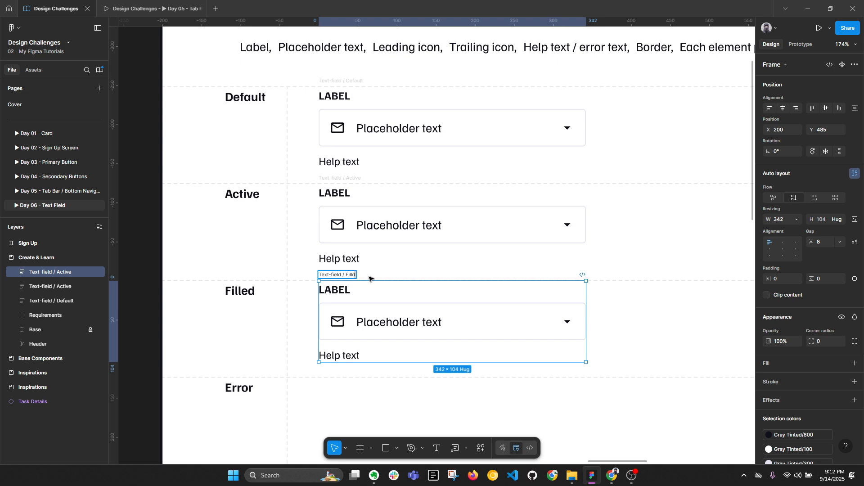
{"action": "type", "text": "d"}
{"action": "key", "text": "Return"}
Step: Copy the Filled field into the Error row, naming it Text-field / Error
{"action": "scroll", "coordinate": [377, 282], "scroll_direction": "down", "scroll_amount": 3}
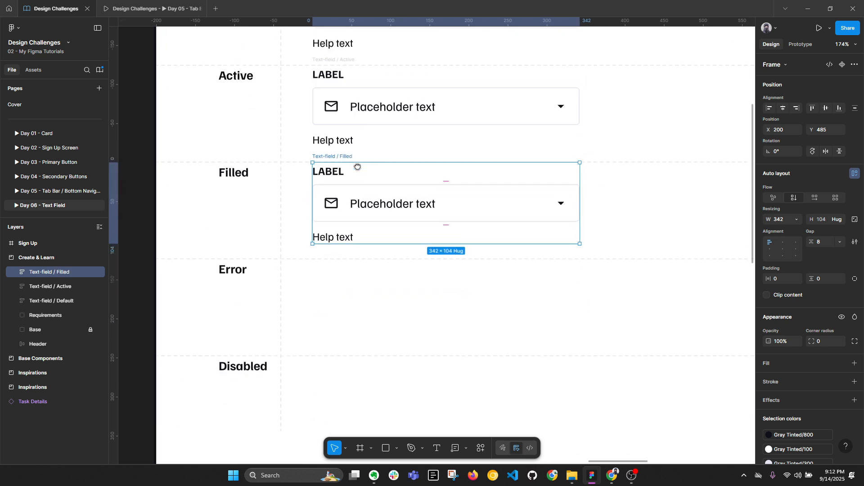
{"action": "left_click_drag", "start_coordinate": [346, 157], "coordinate": [341, 255]}
{"action": "double_click", "coordinate": [341, 253]}
{"action": "double_click", "coordinate": [344, 252]}
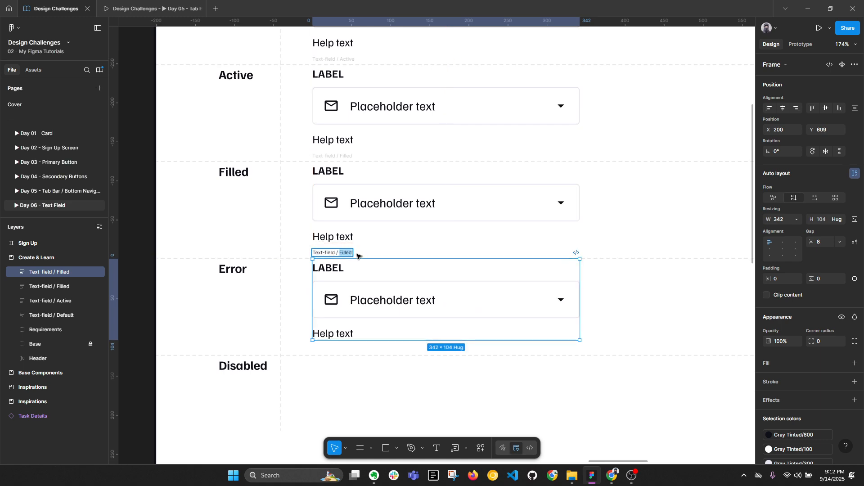
{"action": "type", "text": "Error"}
{"action": "left_click", "coordinate": [287, 282]}
{"action": "left_click", "coordinate": [329, 254]}
Step: Add a copy in the Disabled row named Text-field / Disabled
{"action": "scroll", "coordinate": [337, 201], "scroll_direction": "down", "scroll_amount": 2}
{"action": "left_click_drag", "start_coordinate": [337, 201], "coordinate": [336, 302]}
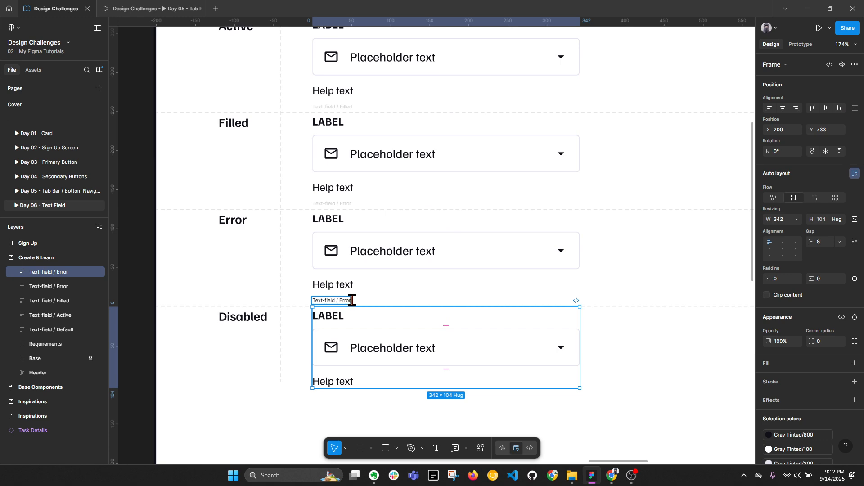
{"action": "key", "text": "BackSpace"}
{"action": "key", "text": "BackSpace"}
{"action": "type", "text": "D"}
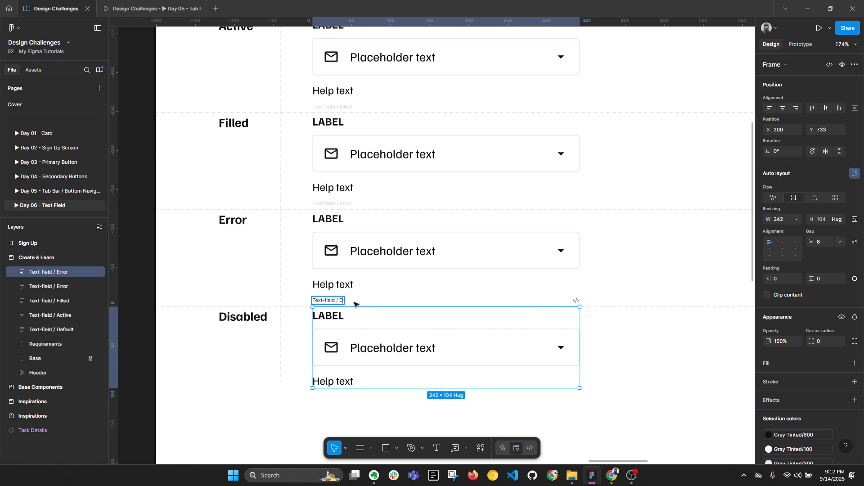
{"action": "type", "text": "isp"}
{"action": "type", "text": "bled"}
{"action": "key", "text": "Return"}
{"action": "scroll", "coordinate": [356, 304], "scroll_direction": "up", "scroll_amount": 3}
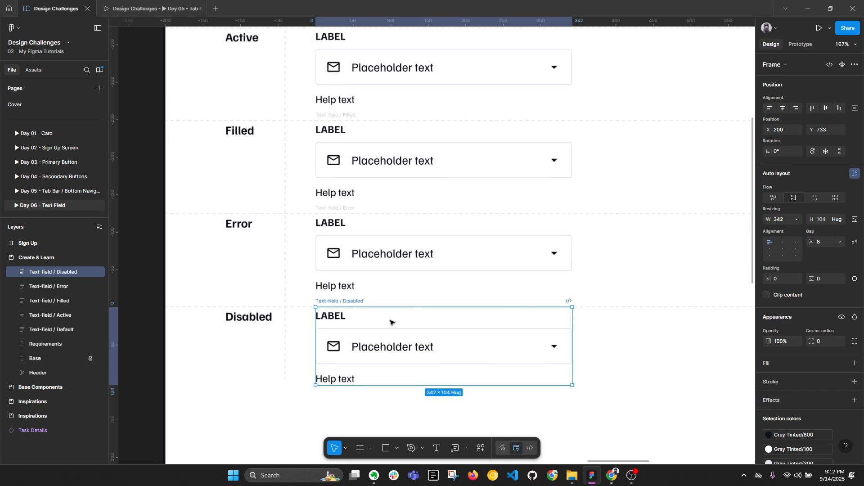
{"action": "double_click", "coordinate": [357, 306]}
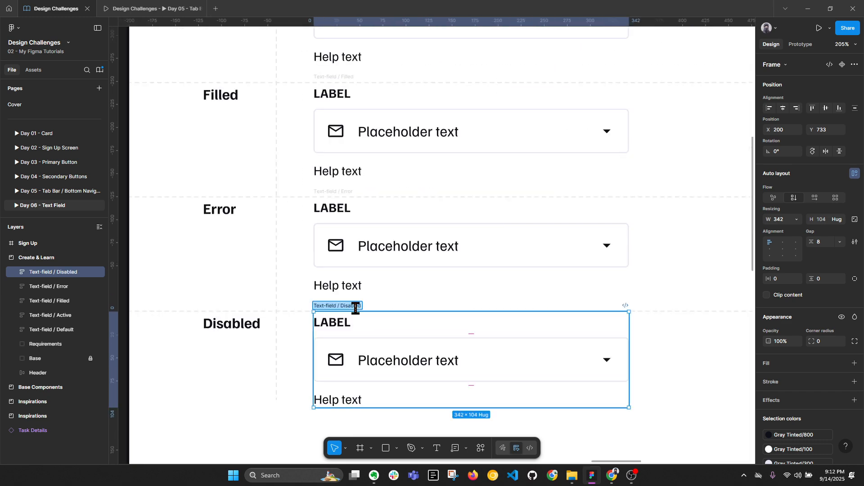
{"action": "left_click", "coordinate": [291, 307]}
{"action": "scroll", "coordinate": [295, 301], "scroll_direction": "down", "scroll_amount": 5}
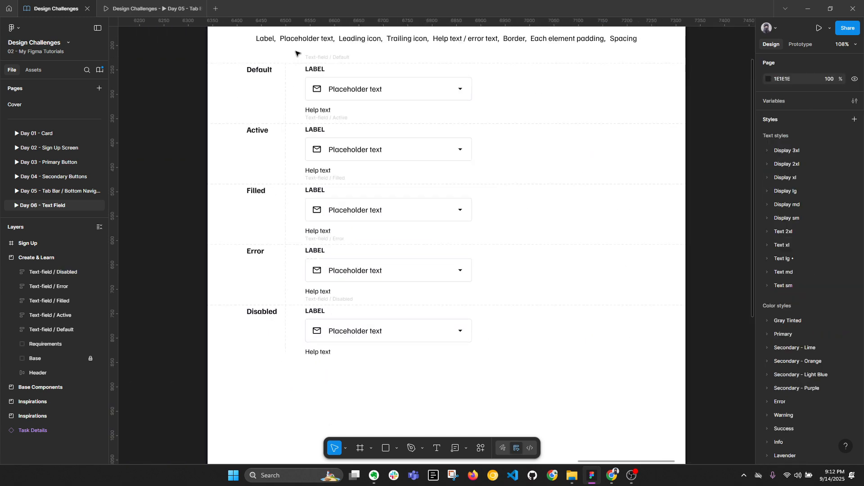
Step: Select the five text-field frames, undoing an accidental width change to the Default field
{"action": "left_click_drag", "start_coordinate": [296, 53], "coordinate": [486, 376]}
{"action": "key", "text": "alt+l"}
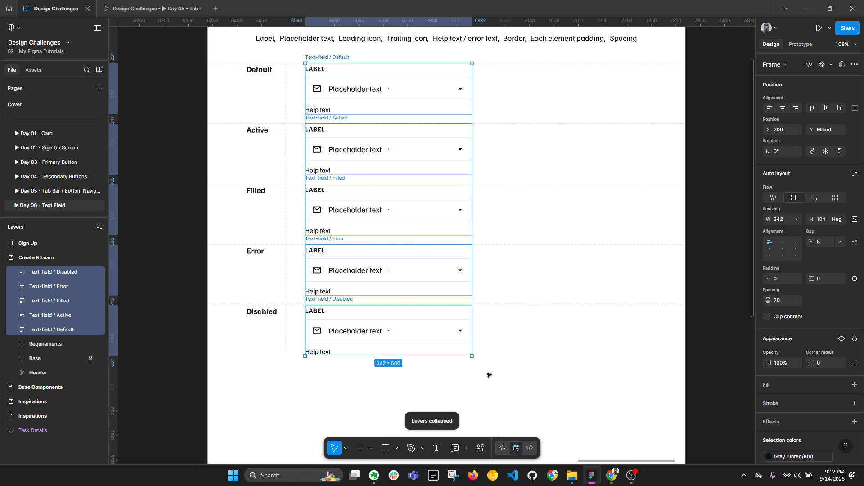
{"action": "left_click", "coordinate": [321, 57]}
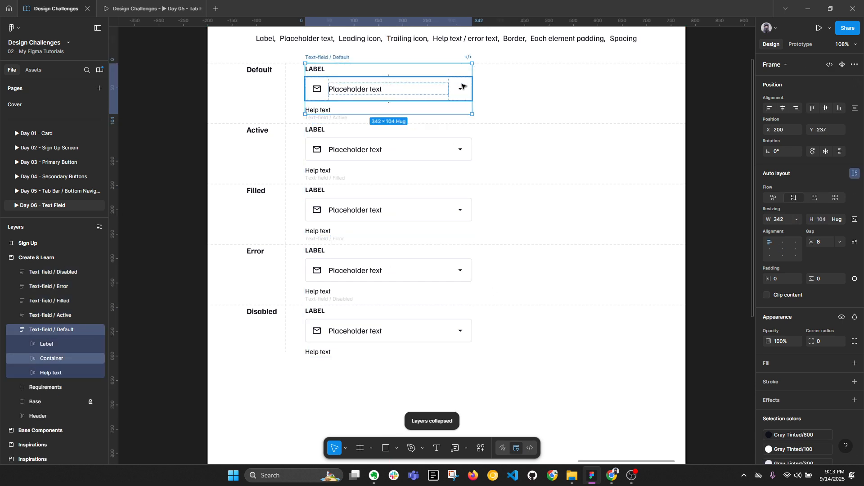
{"action": "left_click_drag", "start_coordinate": [473, 79], "coordinate": [392, 73]}
{"action": "key", "text": "ctrl+z"}
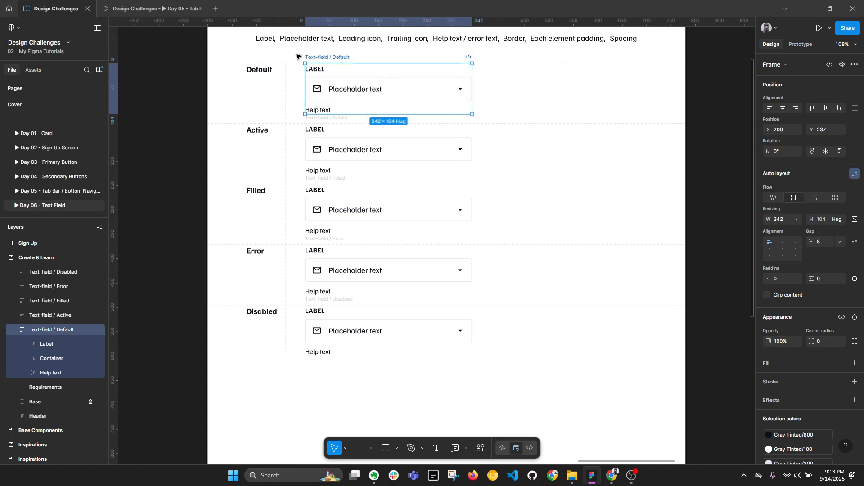
Step: Combine the five frames into a component set and rename Property 1 to State
{"action": "left_click_drag", "start_coordinate": [294, 52], "coordinate": [515, 390]}
{"action": "key", "text": "alt+l"}
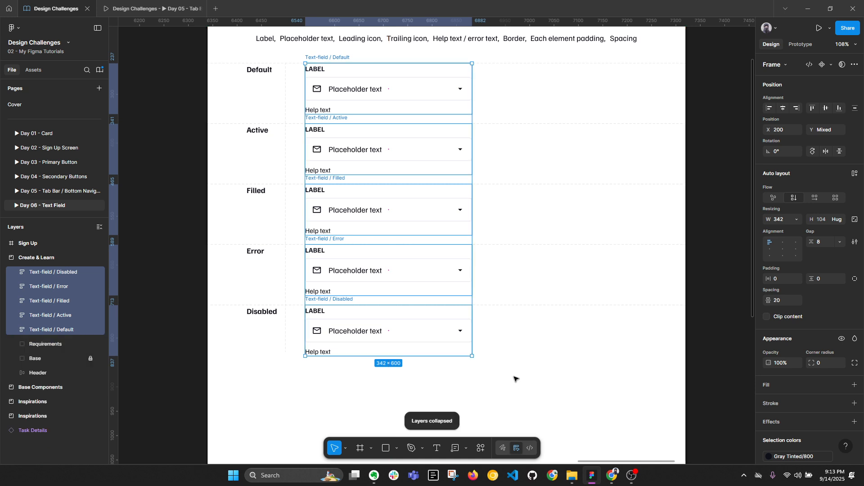
{"action": "left_click", "coordinate": [831, 64]}
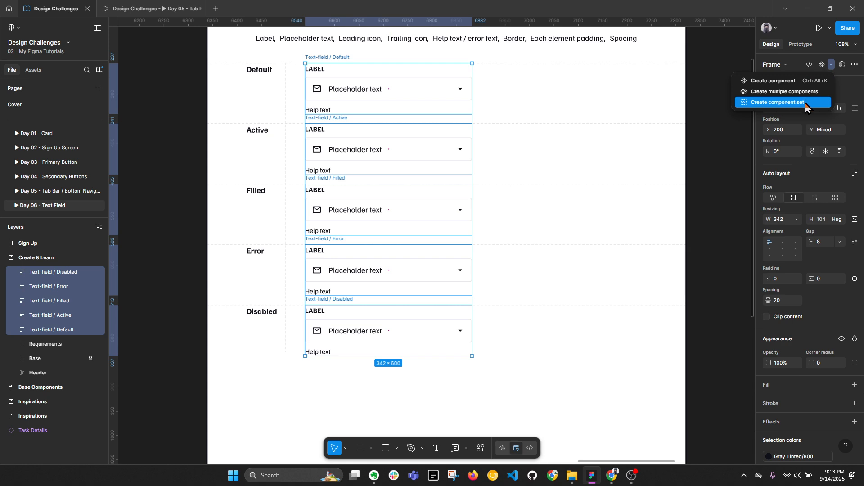
{"action": "left_click", "coordinate": [805, 103]}
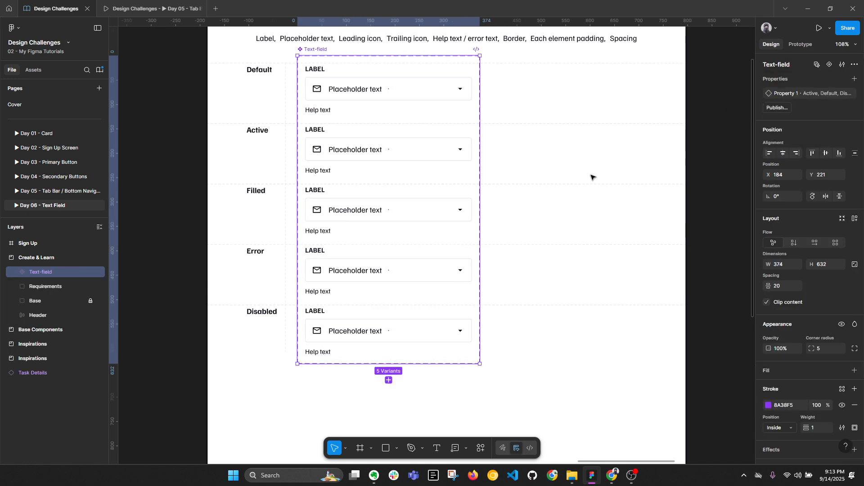
{"action": "double_click", "coordinate": [785, 94]}
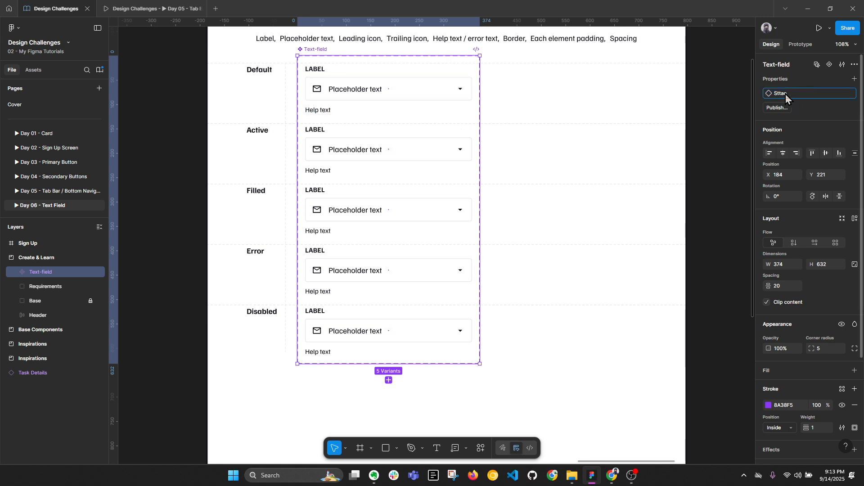
{"action": "type", "text": "State"}
{"action": "key", "text": "Return"}
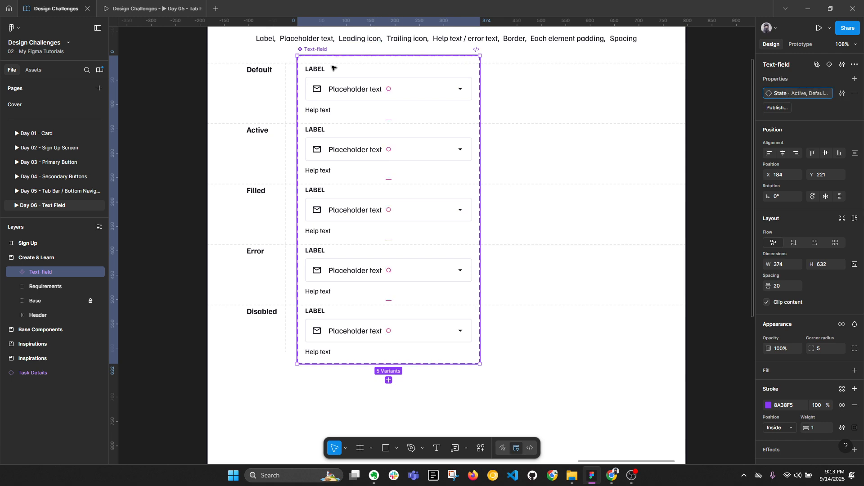
{"action": "left_click", "coordinate": [335, 69], "text": "ctrl"}
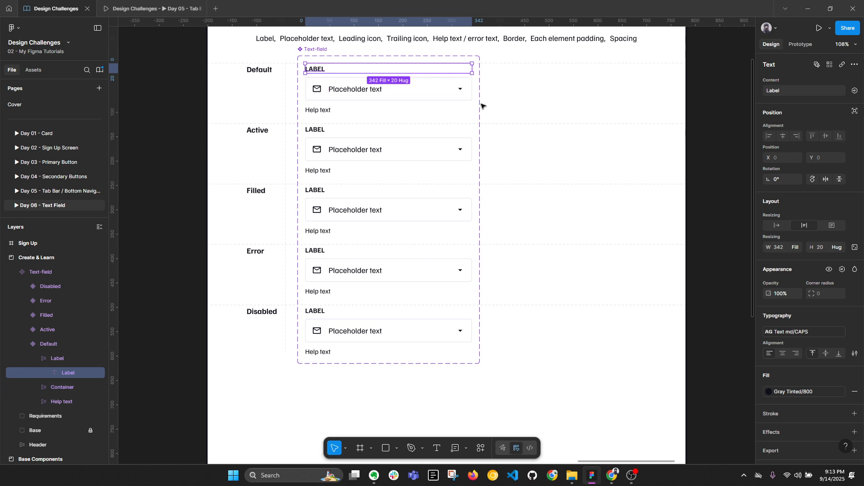
Step: Select matching LABEL layers in all five variants and bind them to a new 'Label' text property
{"action": "left_click", "coordinate": [831, 63]}
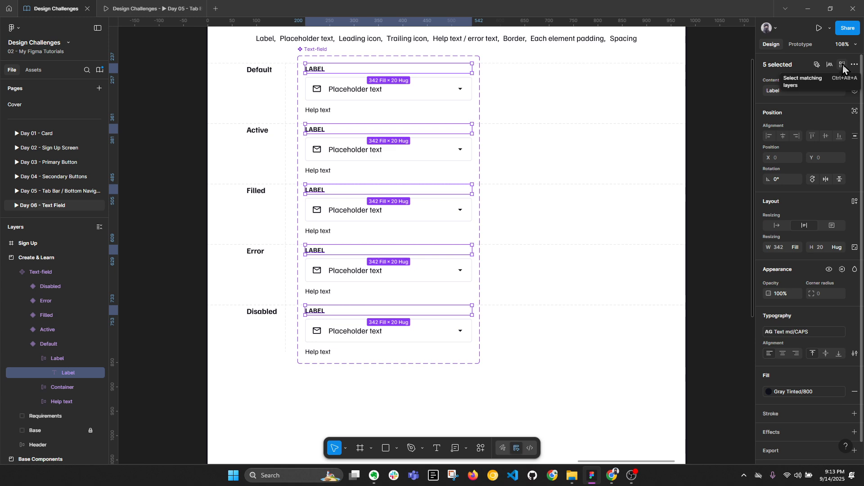
{"action": "left_click", "coordinate": [854, 90]}
{"action": "left_click", "coordinate": [849, 123]}
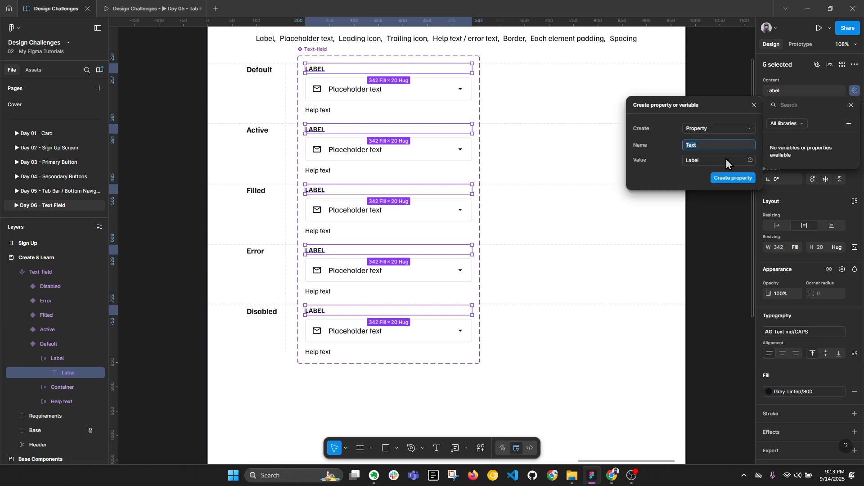
{"action": "type", "text": "Label"}
{"action": "key", "text": "Return"}
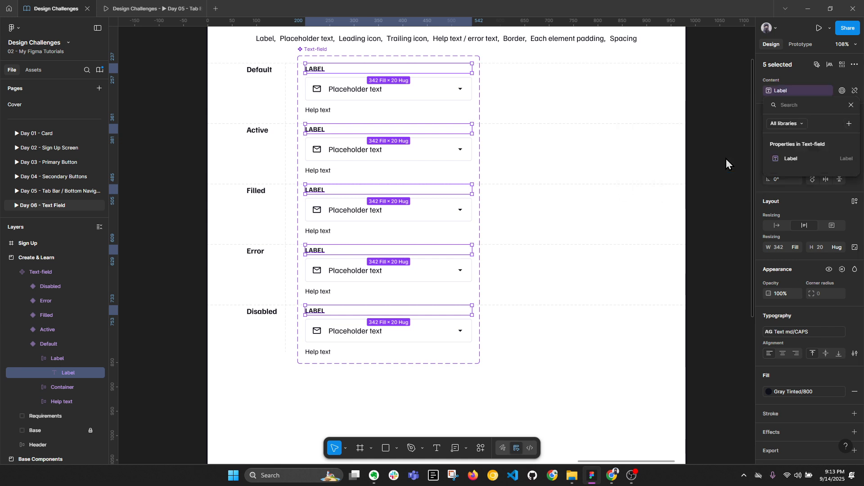
{"action": "left_click", "coordinate": [364, 89]}
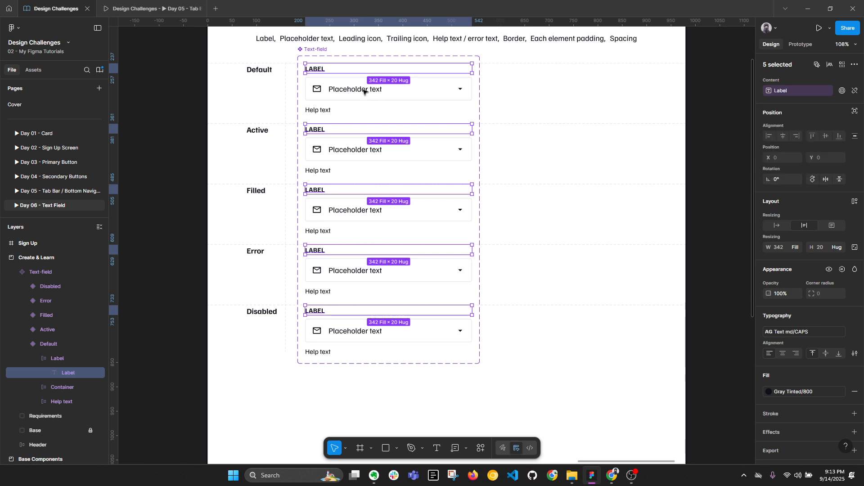
{"action": "left_click", "coordinate": [364, 89], "text": "ctrl"}
Step: Link the placeholder text in all five variants to a new Placeholder text component property
{"action": "left_click", "coordinate": [825, 67]}
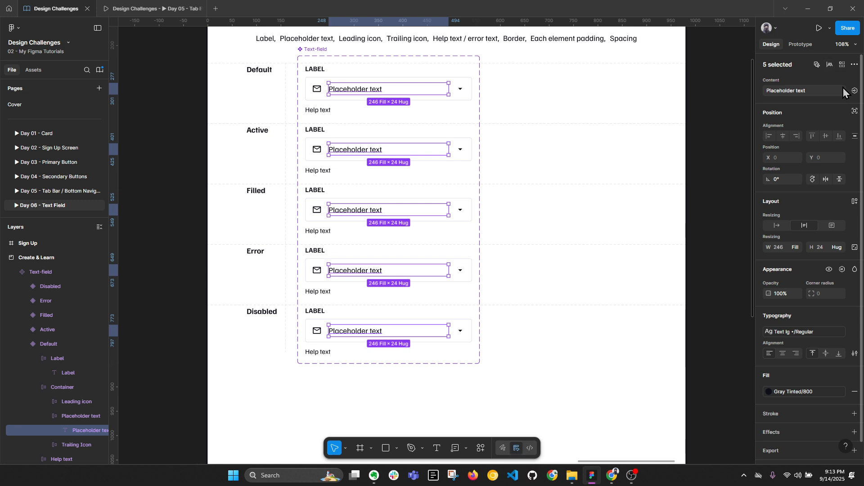
{"action": "left_click", "coordinate": [854, 91]}
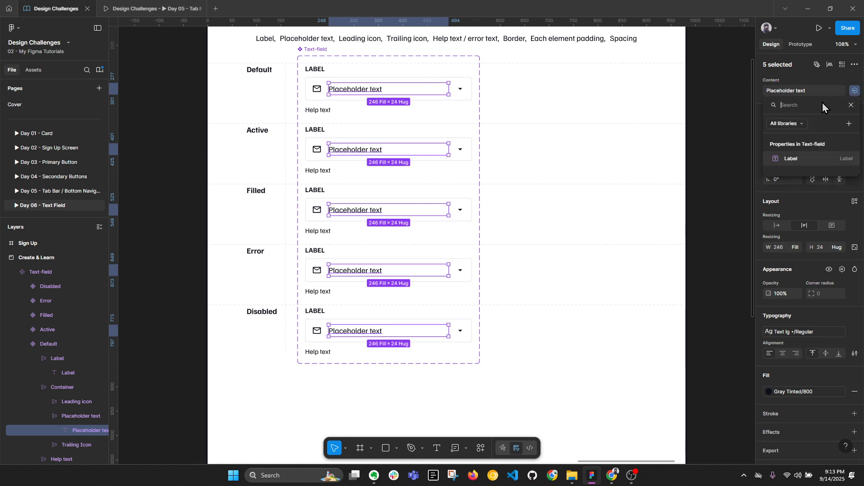
{"action": "left_click", "coordinate": [846, 124]}
{"action": "type", "text": "Pl"}
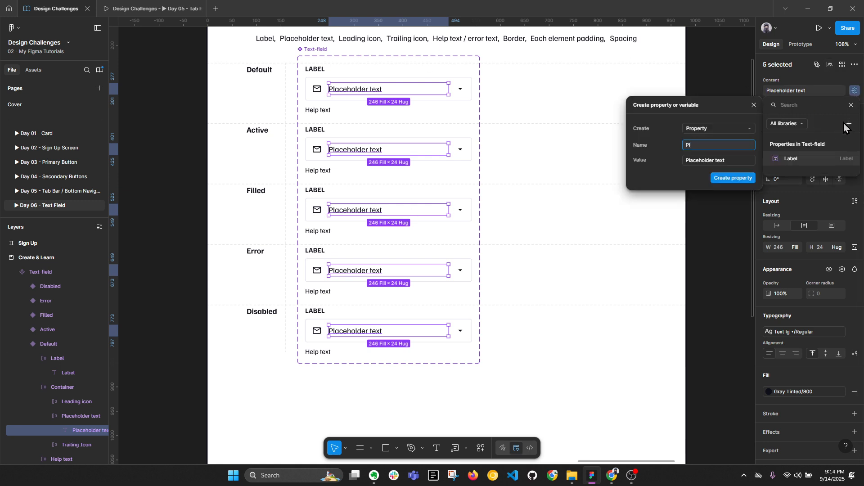
{"action": "type", "text": "aceholder"}
{"action": "left_click", "coordinate": [707, 128]}
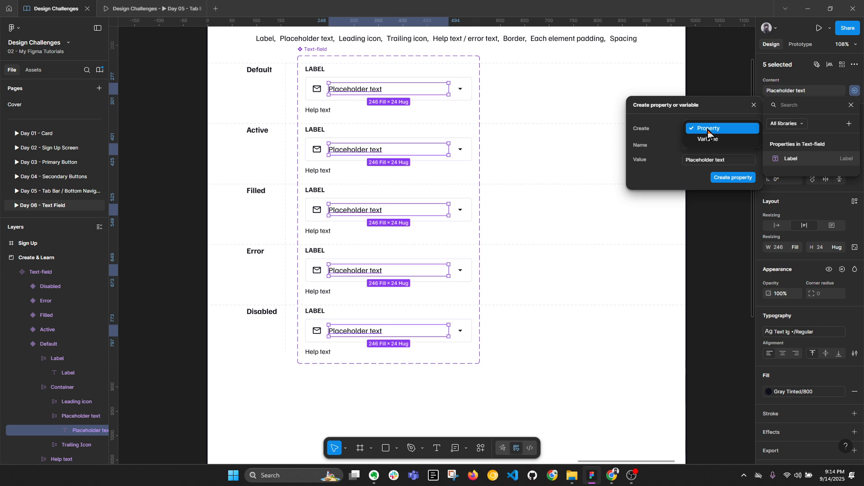
{"action": "left_click", "coordinate": [708, 129]}
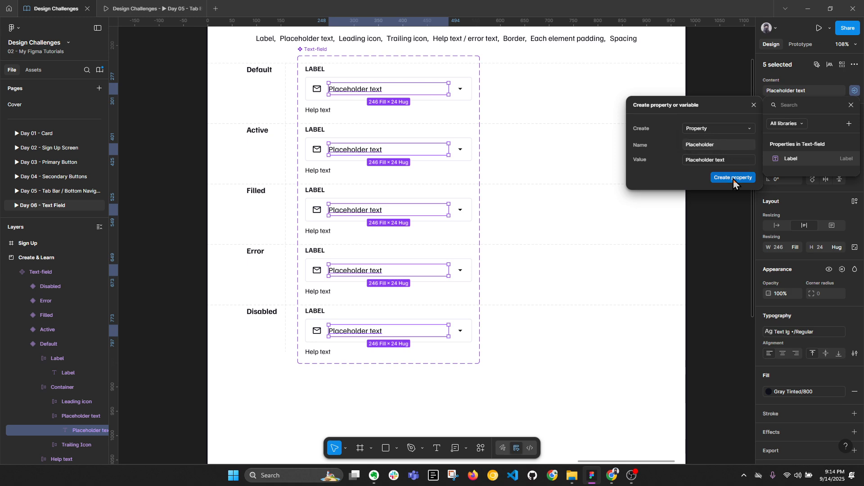
{"action": "left_click", "coordinate": [733, 179]}
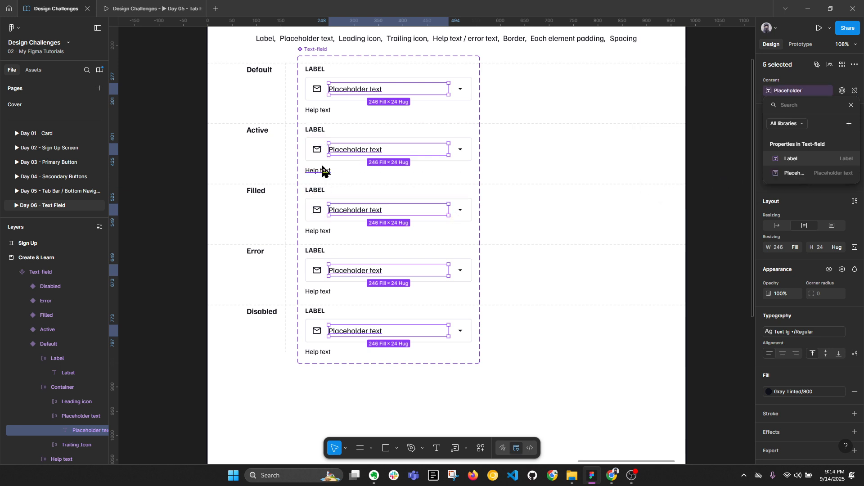
{"action": "key", "text": "Escape"}
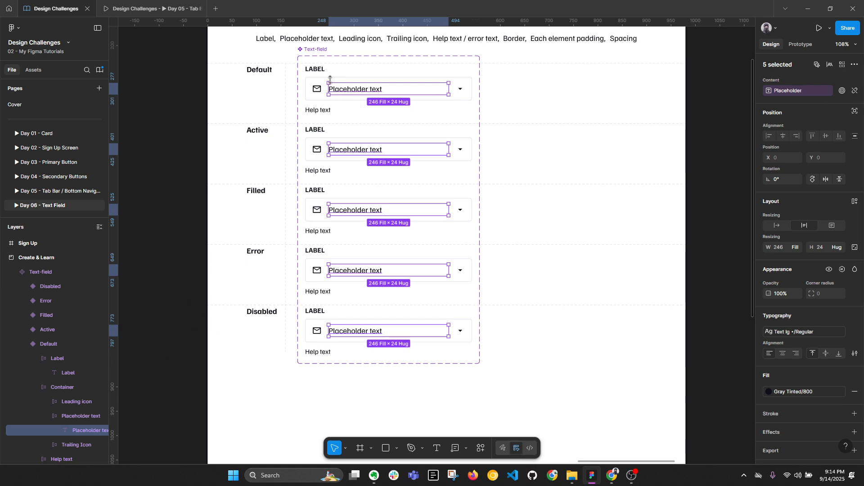
Step: Bind every variant's help text layer to a new text property called 'Help text'
{"action": "left_click", "coordinate": [323, 112]}
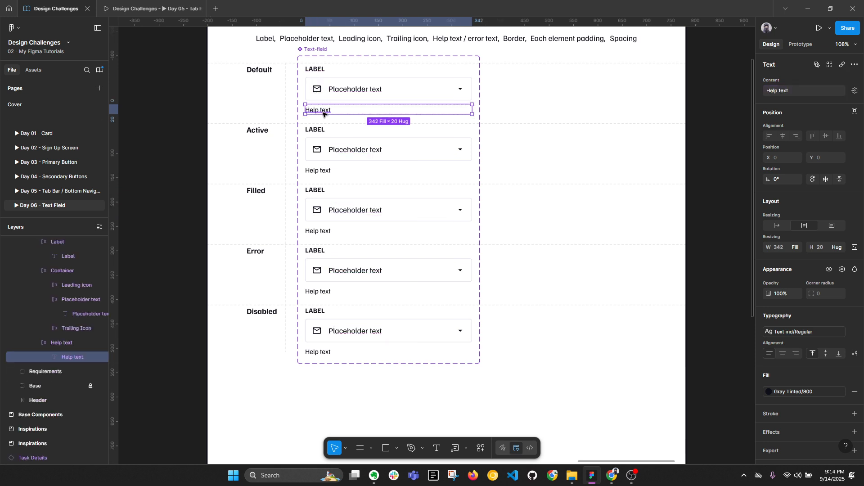
{"action": "left_click", "coordinate": [58, 345]}
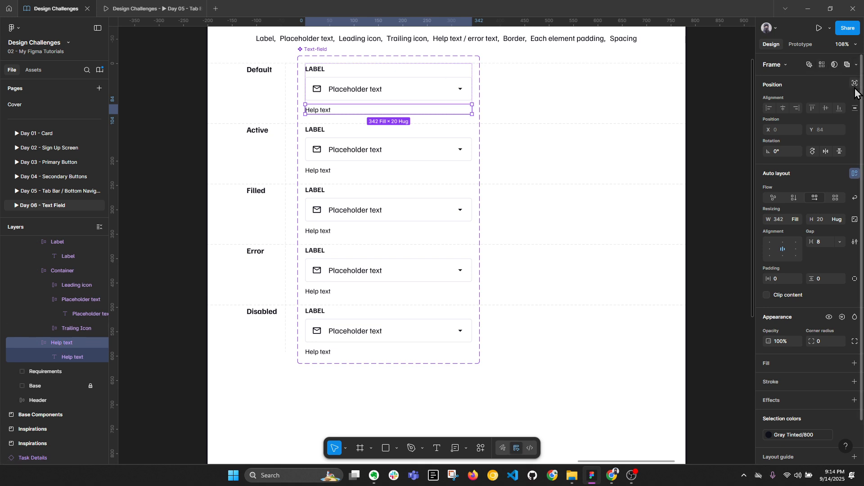
{"action": "left_click", "coordinate": [72, 358]}
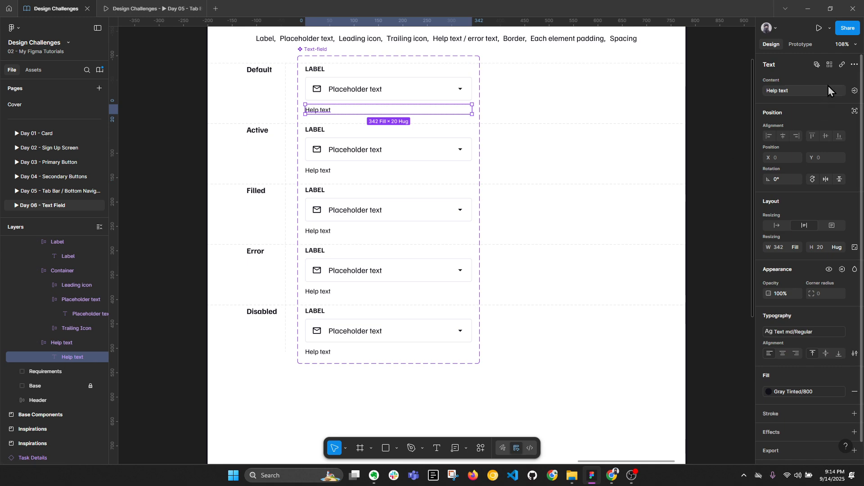
{"action": "left_click", "coordinate": [854, 92]}
{"action": "left_click", "coordinate": [854, 91]}
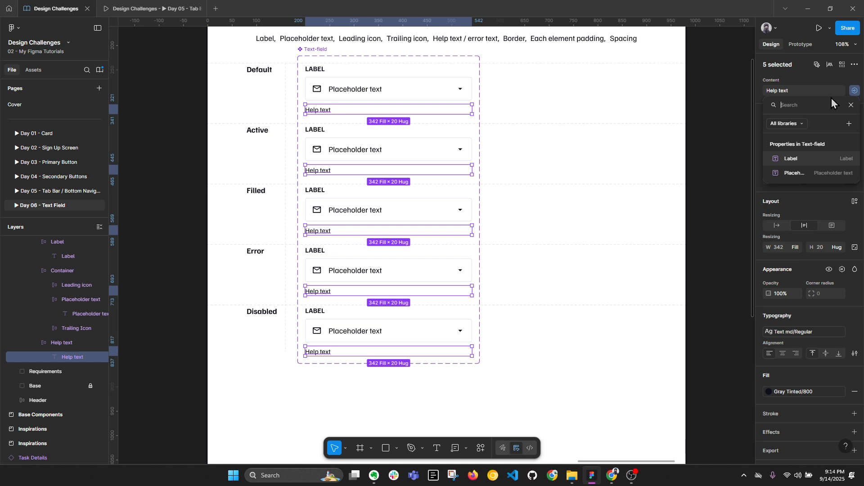
{"action": "left_click", "coordinate": [848, 124]}
{"action": "type", "text": "Hel"}
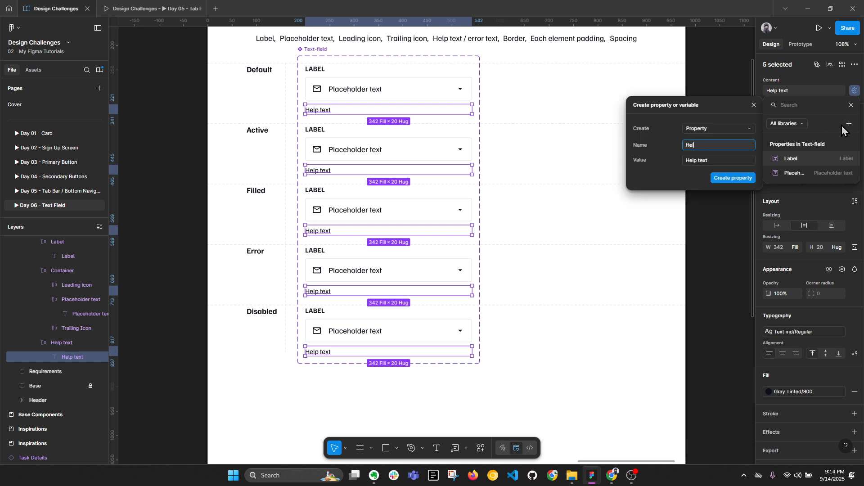
{"action": "type", "text": "p text"}
{"action": "key", "text": "Return"}
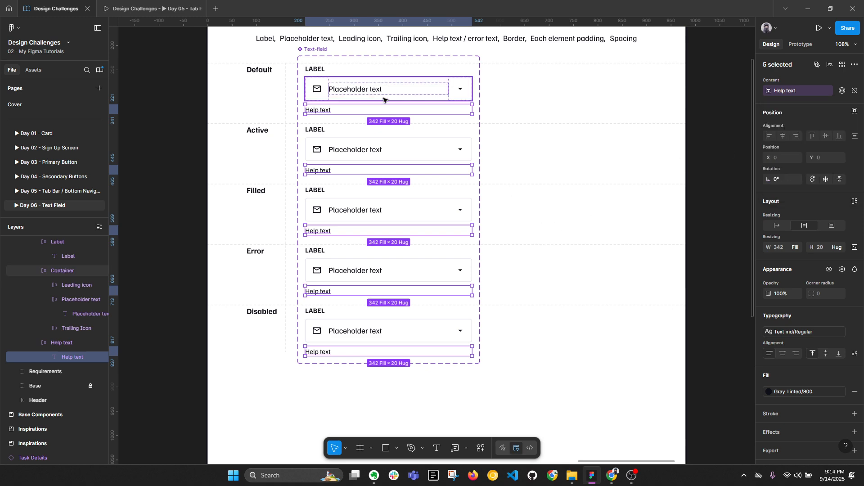
{"action": "left_click", "coordinate": [404, 85]}
{"action": "key", "text": "alt+l"}
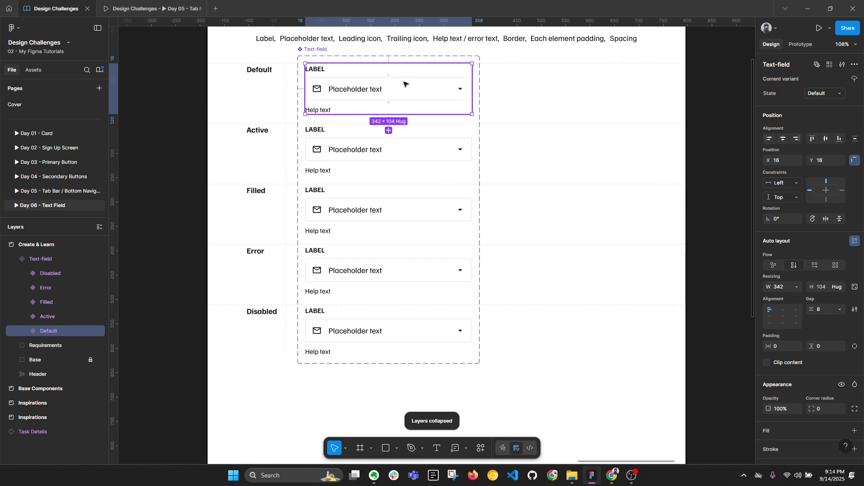
{"action": "left_click", "coordinate": [462, 93]}
Step: Create a Trailing Instance swap property for the arrow icons, with the eye icon as preferred
{"action": "double_click", "coordinate": [462, 93]}
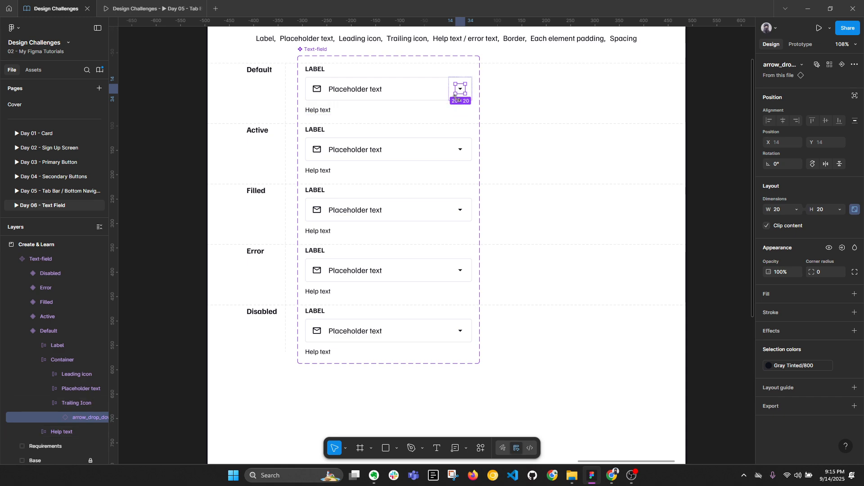
{"action": "left_click", "coordinate": [830, 65]}
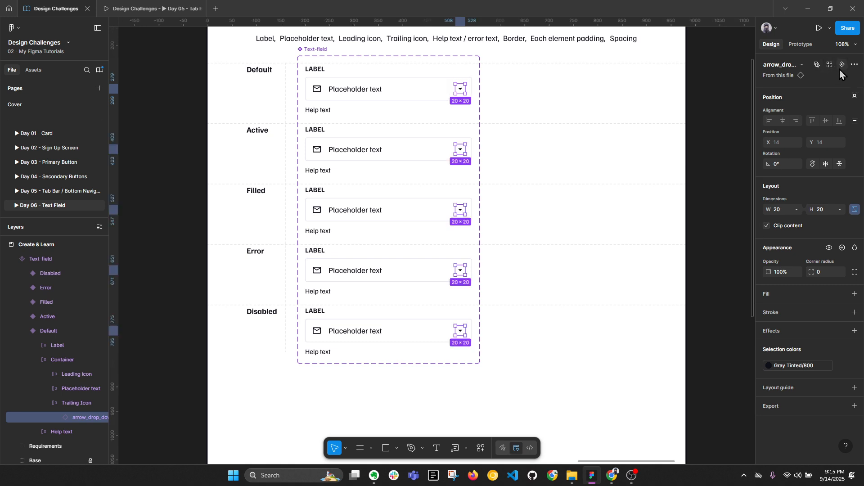
{"action": "left_click", "coordinate": [841, 67]}
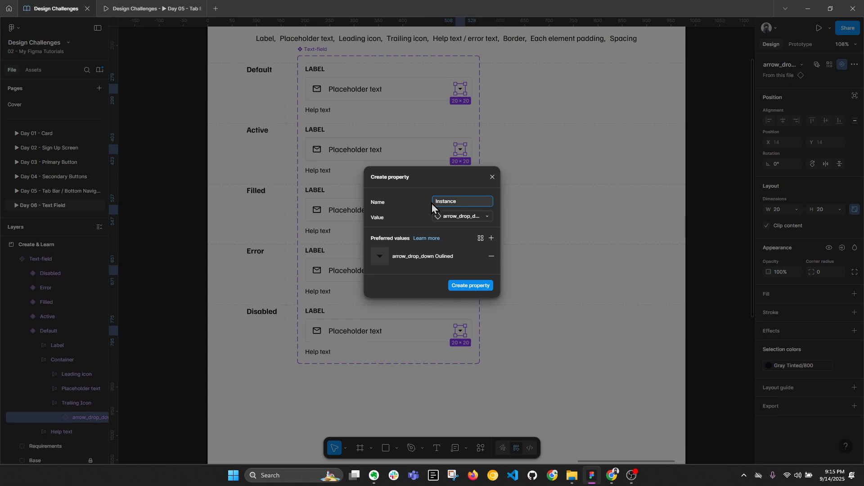
{"action": "type", "text": "Trailing"}
{"action": "left_click", "coordinate": [490, 253]}
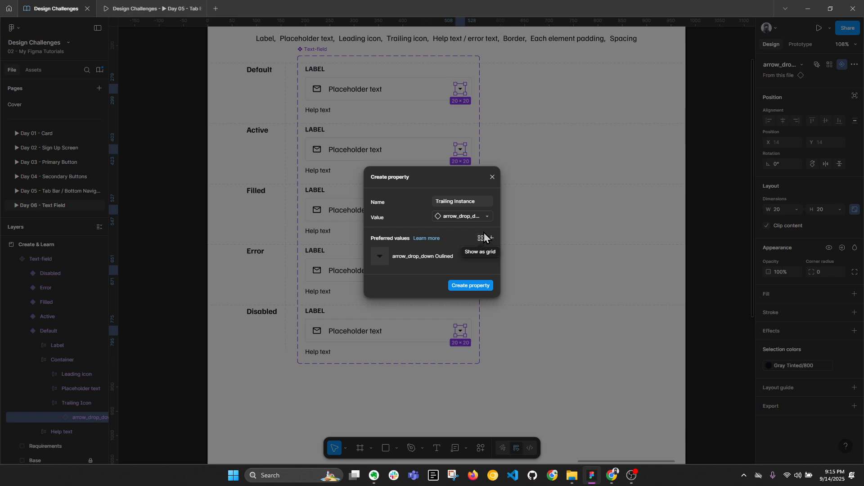
{"action": "left_click", "coordinate": [491, 238]}
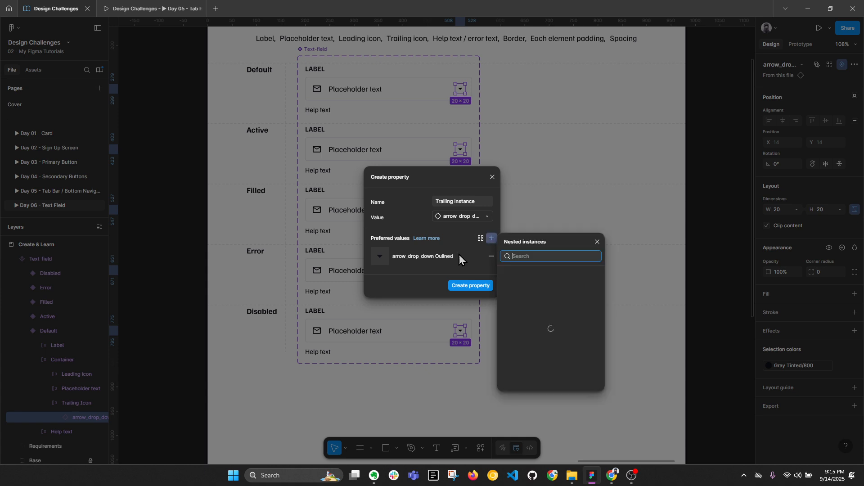
{"action": "type", "text": "eye"}
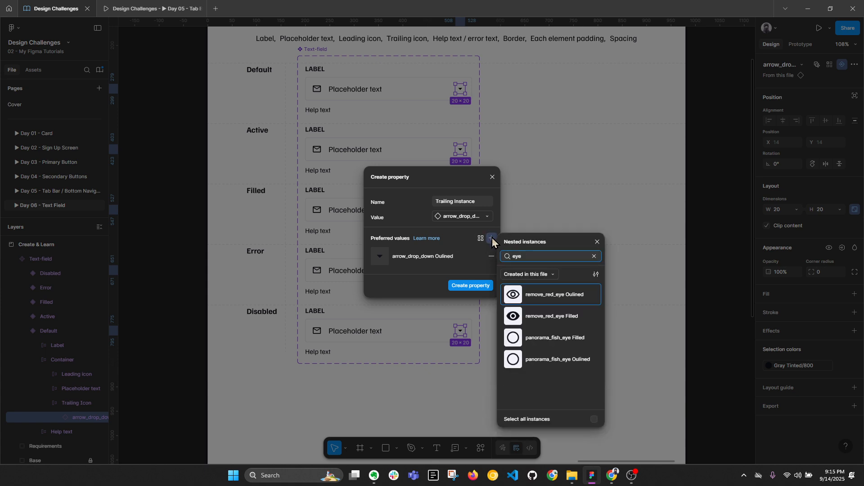
{"action": "left_click", "coordinate": [545, 294]}
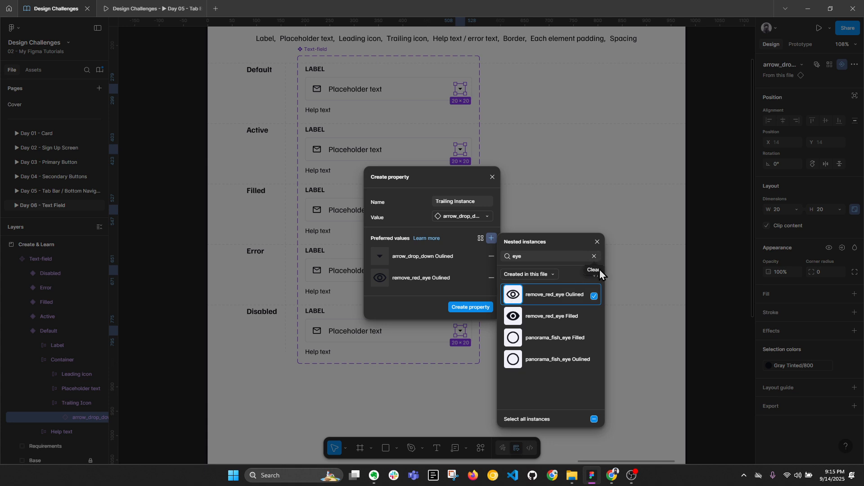
{"action": "left_click", "coordinate": [597, 241]}
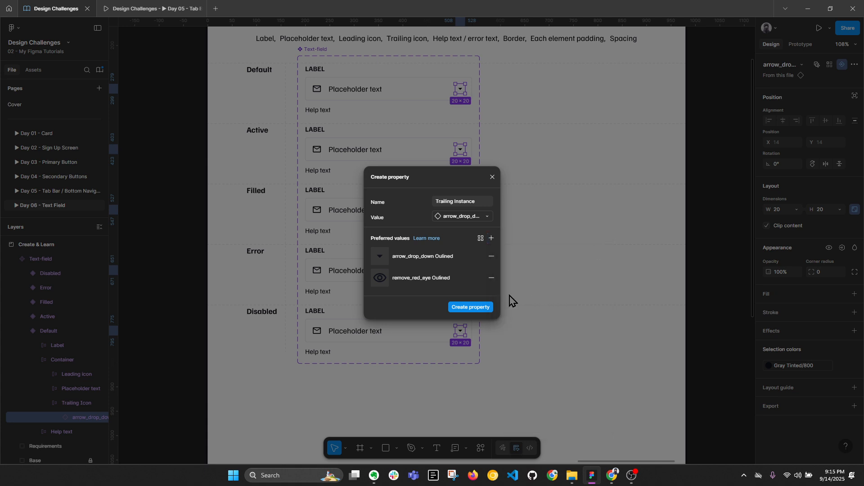
{"action": "left_click", "coordinate": [488, 308]}
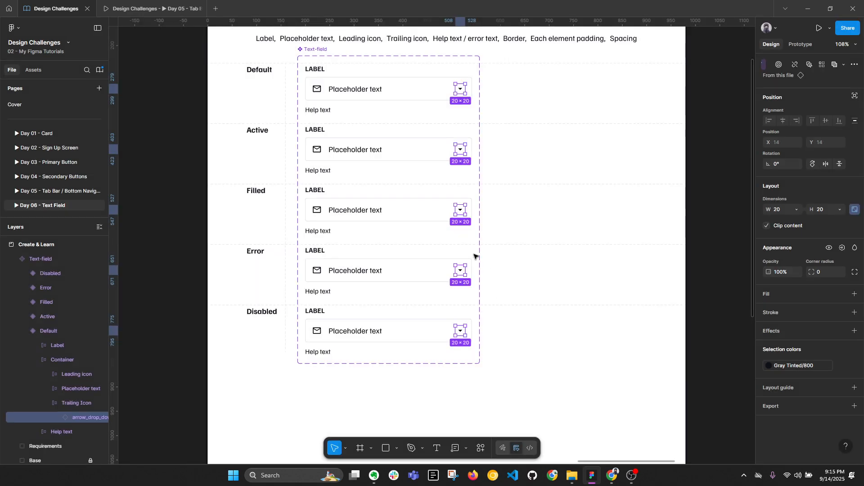
Step: Create a Leading instance swap property for the email icons in every variant
{"action": "left_click", "coordinate": [318, 96]}
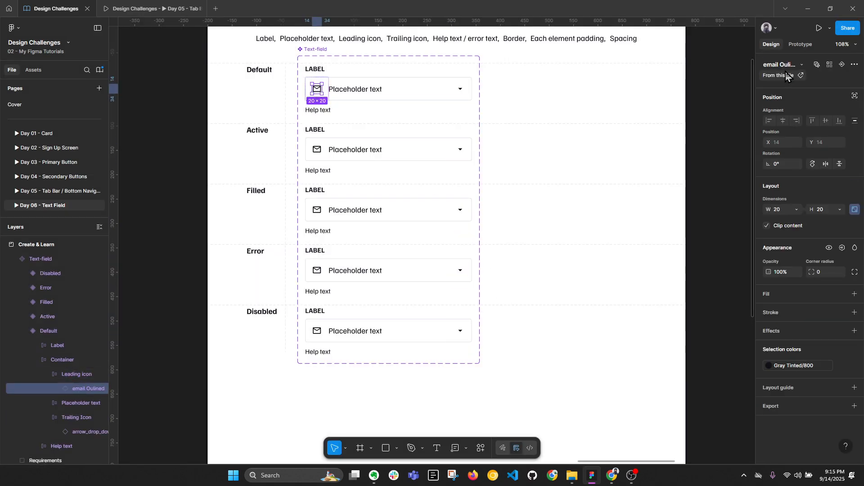
{"action": "left_click", "coordinate": [842, 66]}
{"action": "left_click", "coordinate": [842, 67]}
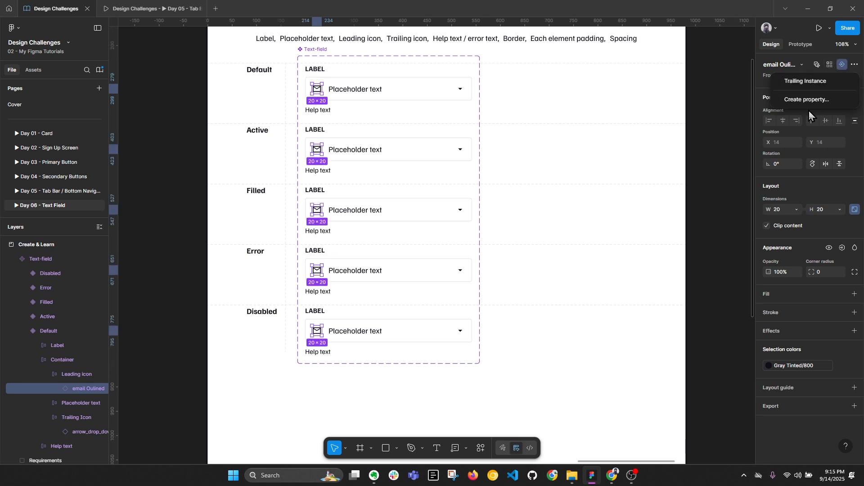
{"action": "left_click", "coordinate": [831, 100]}
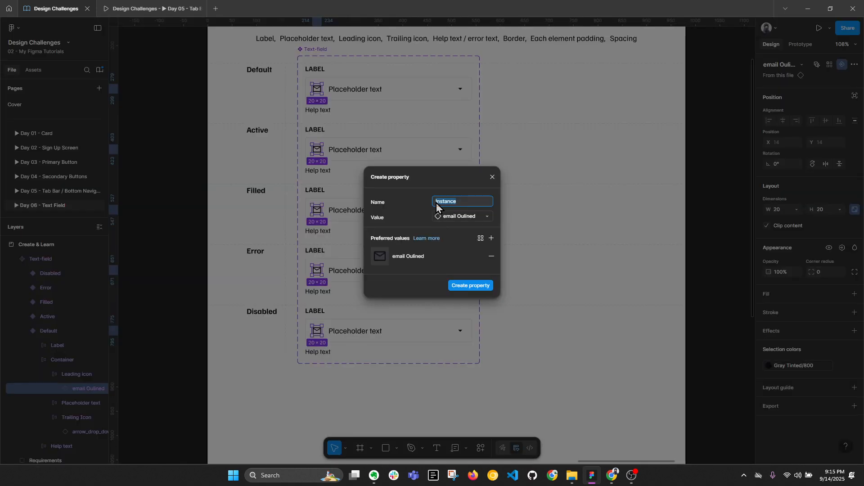
{"action": "left_click", "coordinate": [468, 203]}
{"action": "type", "text": "Leading"}
{"action": "key", "text": "Return"}
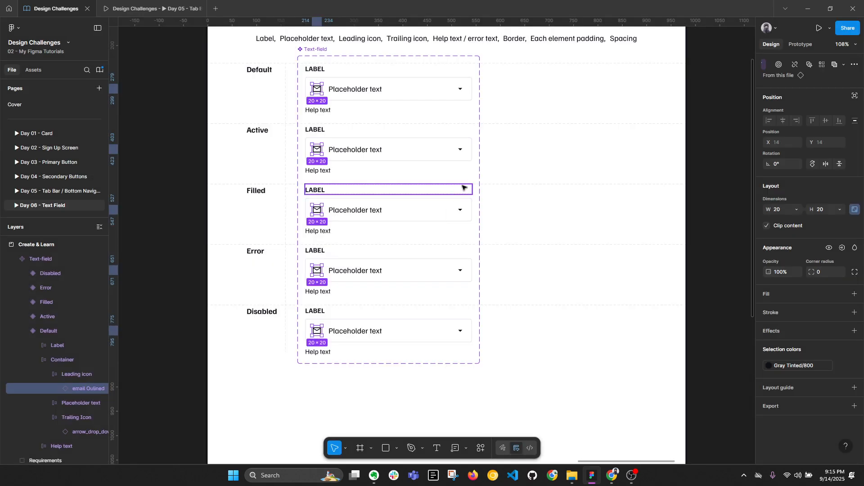
{"action": "left_click", "coordinate": [517, 151]}
Step: Alt-drag a copy of the Default variant to the right of the component set
{"action": "left_click", "coordinate": [339, 92]}
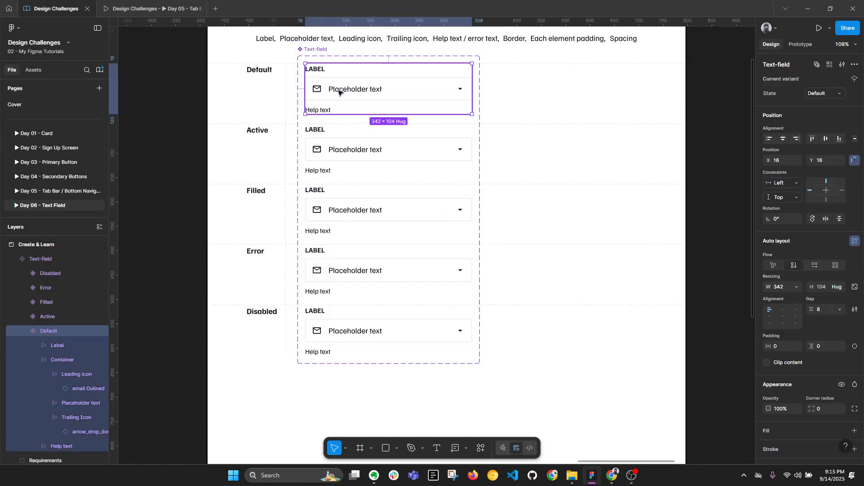
{"action": "left_click_drag", "start_coordinate": [339, 93], "coordinate": [534, 92]}
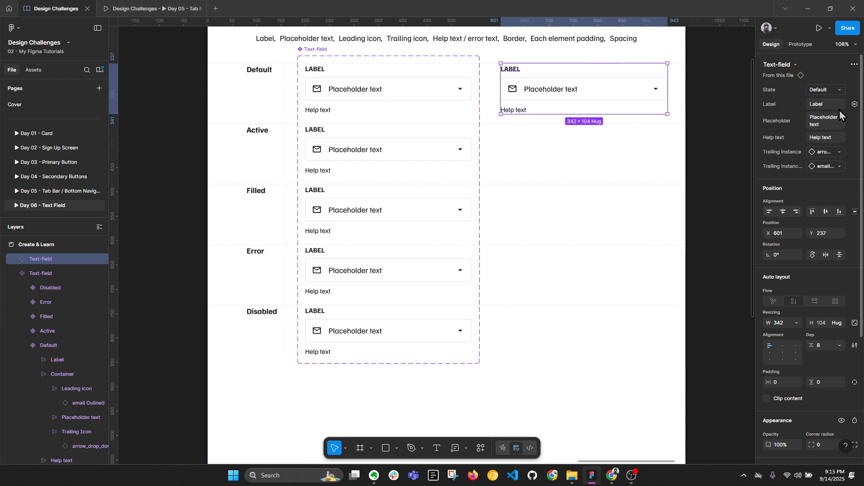
{"action": "key", "text": "Tab"}
Step: Drill down to the Default variant's trailing icon frame and collapse the layer tree
{"action": "double_click", "coordinate": [454, 93]}
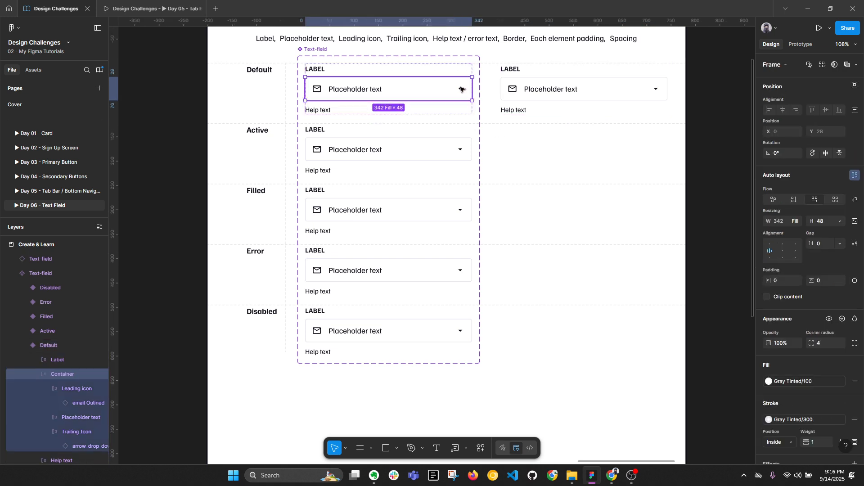
{"action": "double_click", "coordinate": [461, 90]}
{"action": "key", "text": "alt+l"}
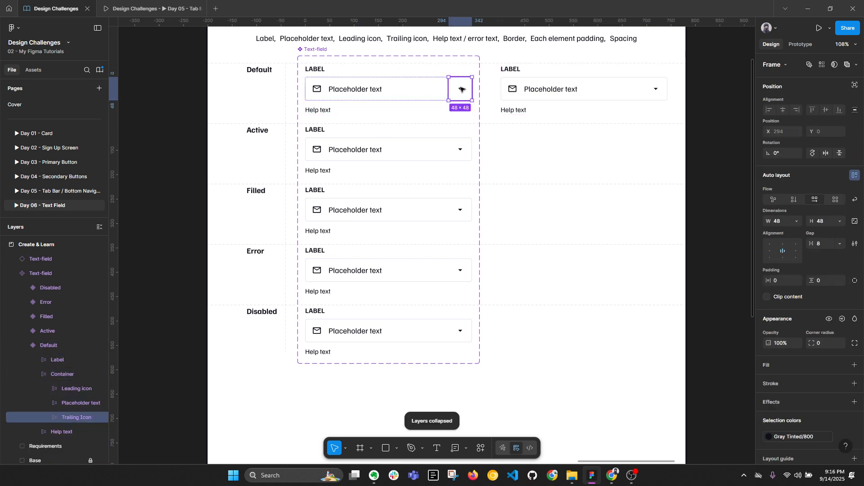
{"action": "double_click", "coordinate": [462, 90]}
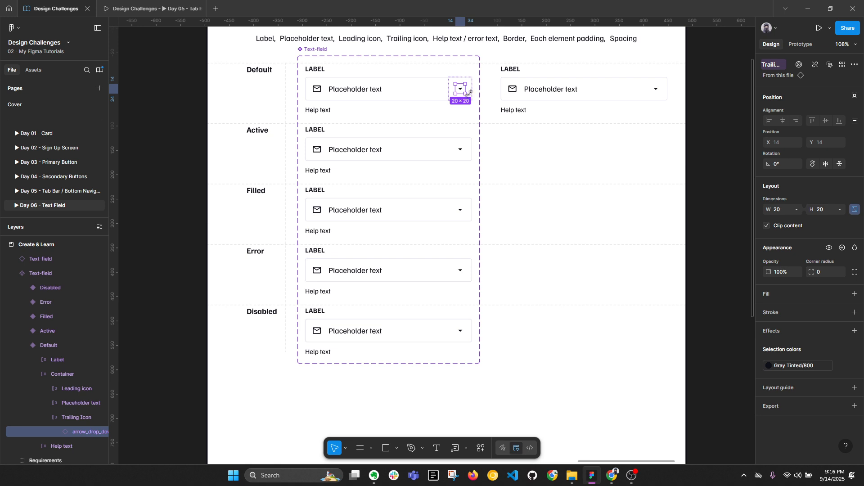
{"action": "key", "text": "Escape"}
{"action": "double_click", "coordinate": [460, 89]}
{"action": "double_click", "coordinate": [460, 88]}
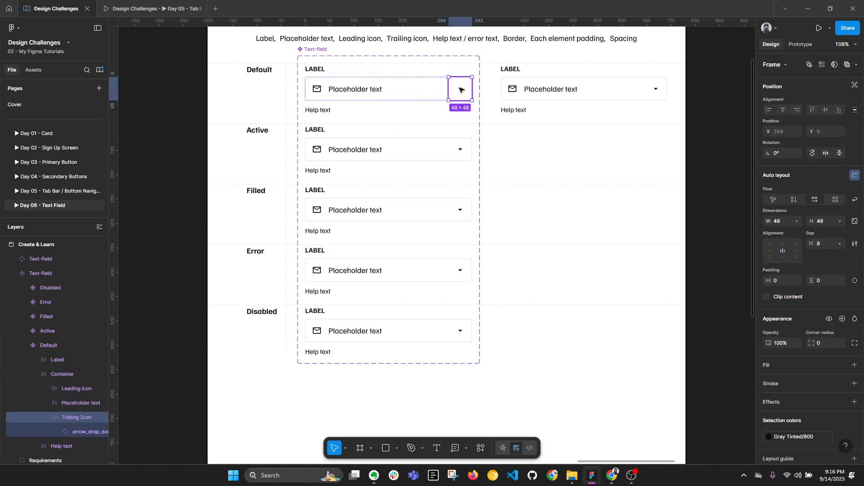
{"action": "key", "text": "alt+l"}
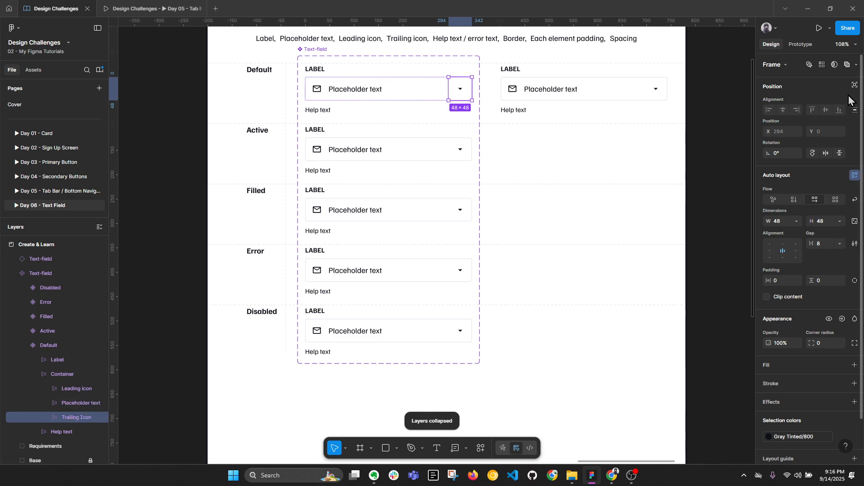
Step: Bind the Trailing Icon frames' visibility to a new 'Show Trailing Icon' boolean property
{"action": "left_click", "coordinate": [817, 66]}
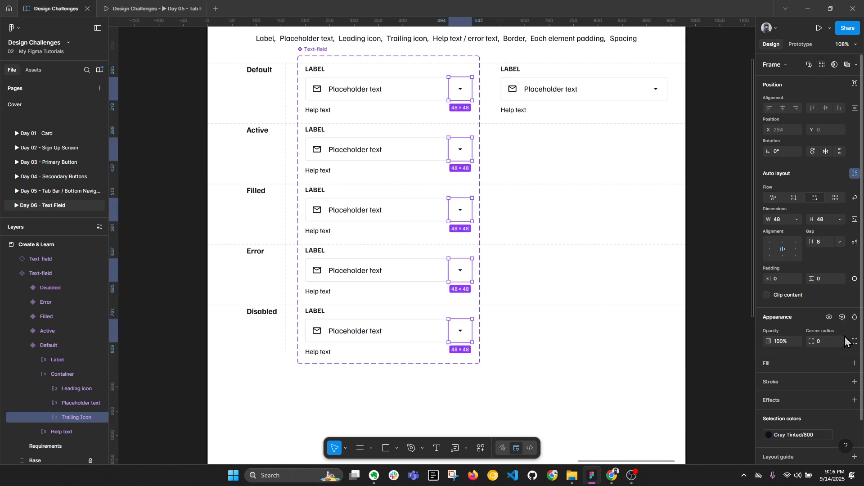
{"action": "left_click", "coordinate": [841, 318]}
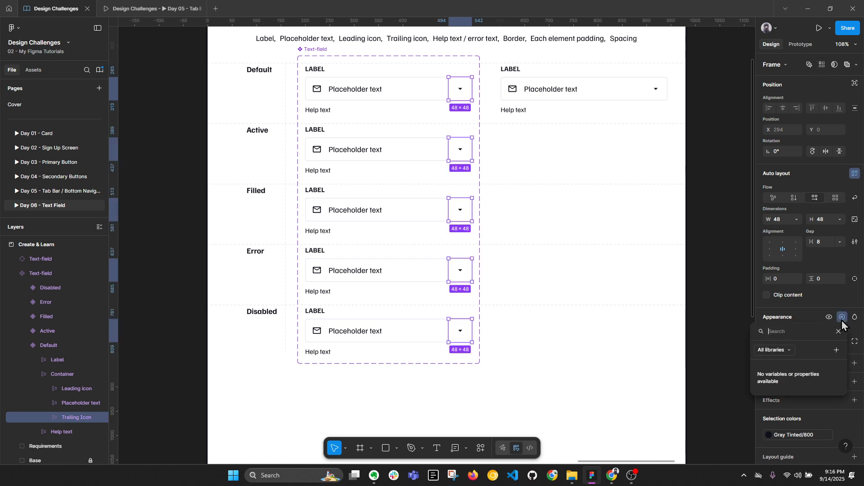
{"action": "left_click", "coordinate": [837, 349]}
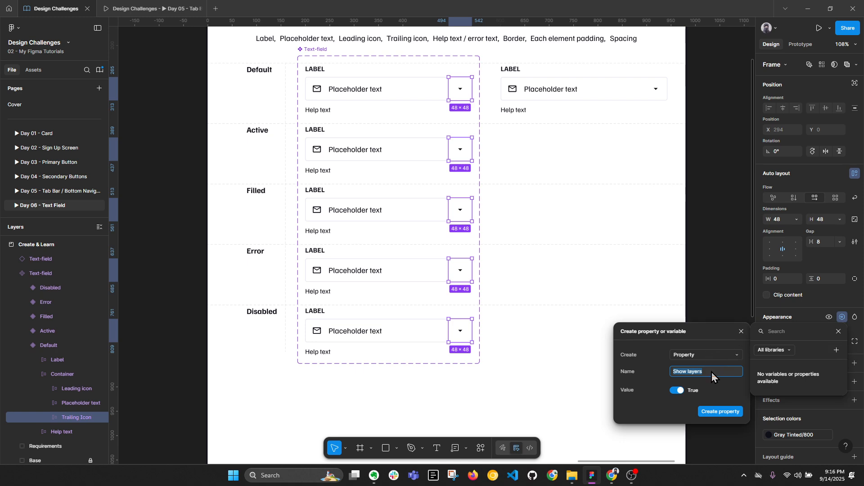
{"action": "type", "text": "Show Trailing icon"}
{"action": "left_click", "coordinate": [721, 412]}
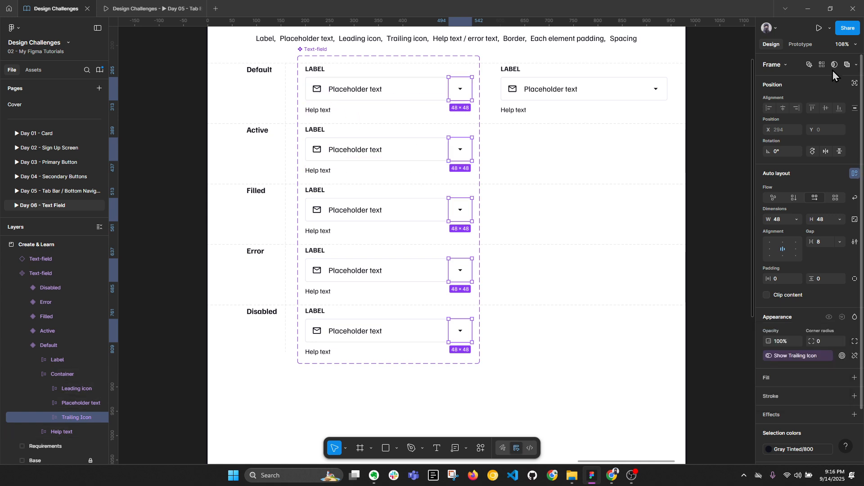
{"action": "left_click", "coordinate": [819, 68]}
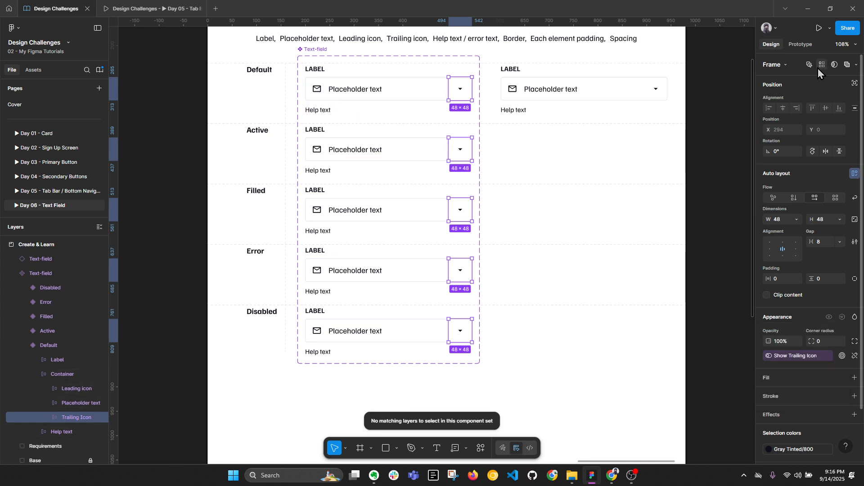
Step: Create the 'Show Leading icon' boolean property from the Default variant's leading icon
{"action": "left_click", "coordinate": [317, 88]}
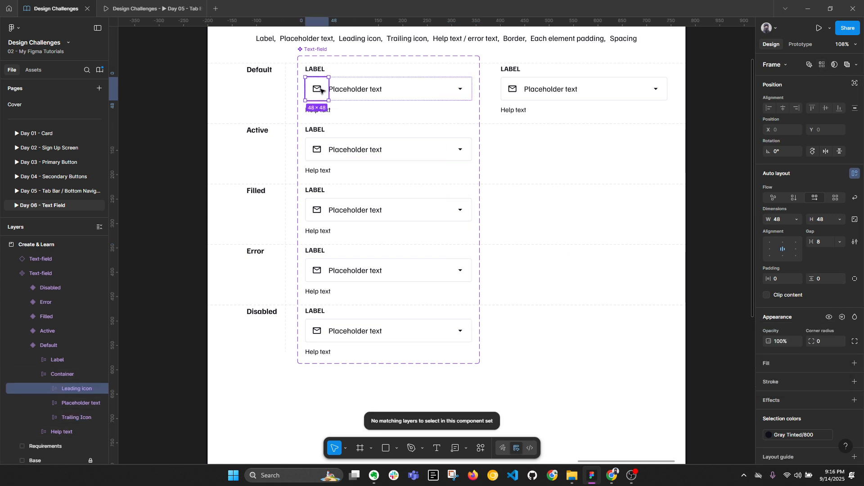
{"action": "left_click", "coordinate": [821, 64]}
{"action": "left_click", "coordinate": [842, 317]}
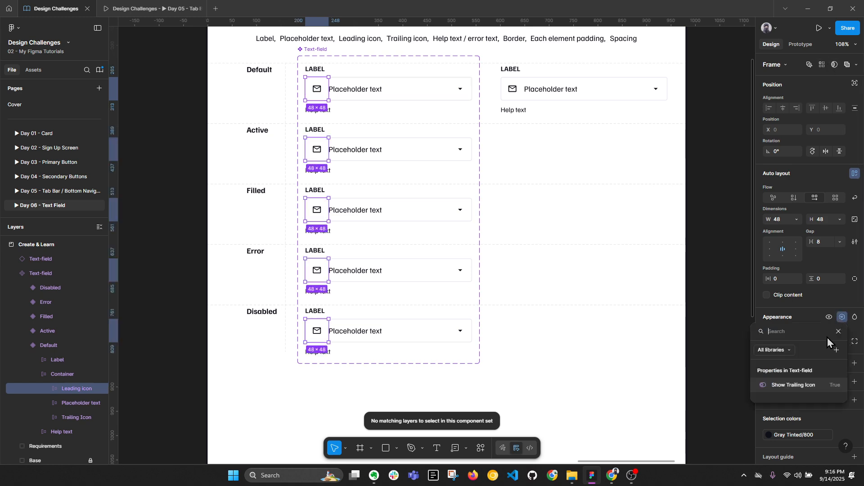
{"action": "left_click", "coordinate": [322, 92]}
{"action": "left_click", "coordinate": [358, 94]}
{"action": "left_click", "coordinate": [322, 92]}
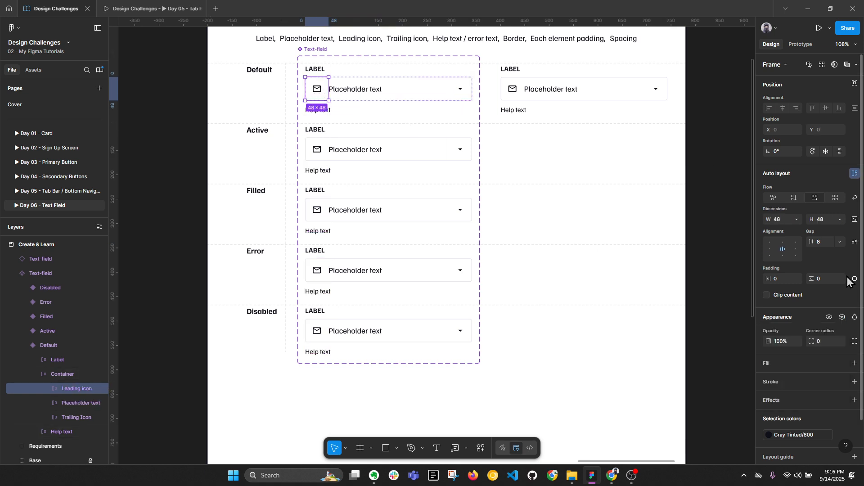
{"action": "left_click", "coordinate": [842, 317]}
{"action": "left_click", "coordinate": [837, 350]}
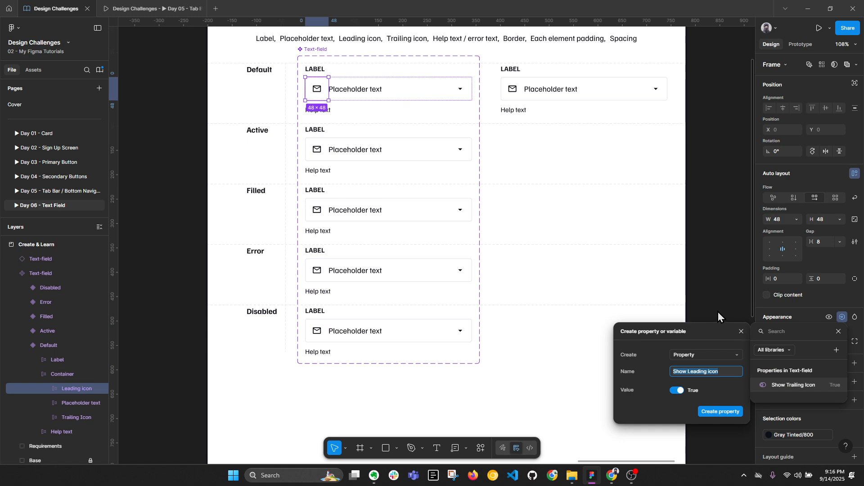
{"action": "left_click", "coordinate": [727, 412]}
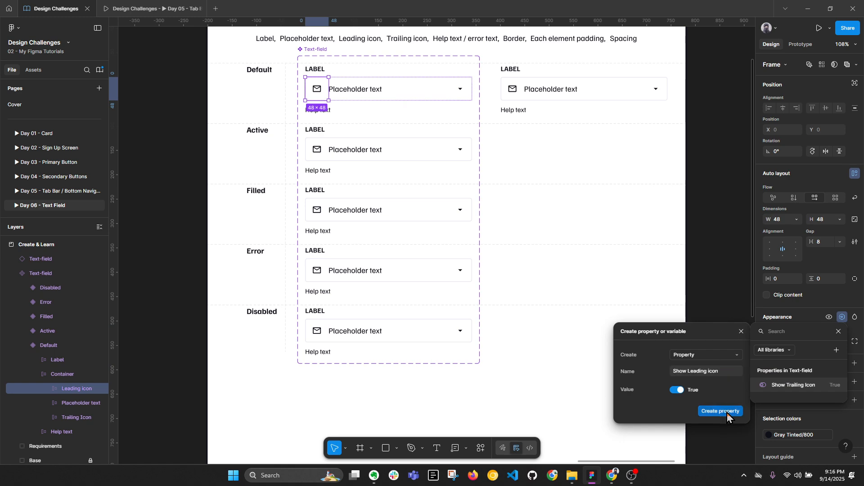
Step: Bind the Active, Filled, Error and Disabled leading icons' visibility to Show Leading icon
{"action": "double_click", "coordinate": [321, 149]}
{"action": "left_click", "coordinate": [320, 148]}
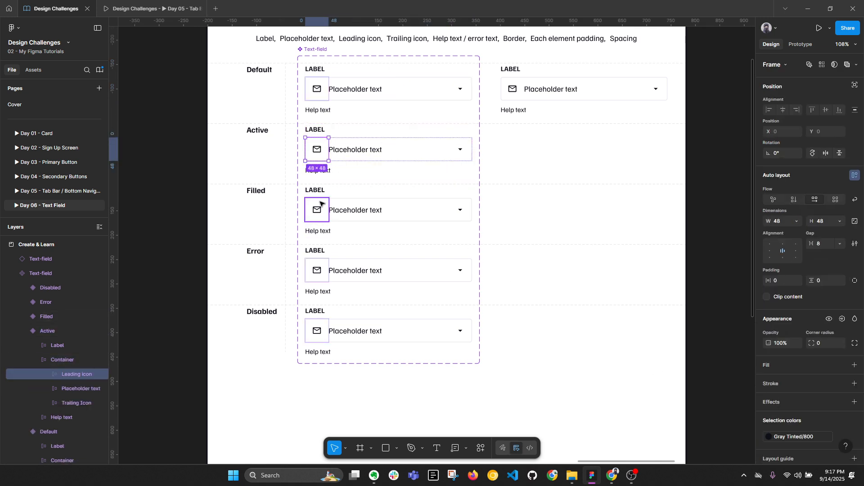
{"action": "left_click", "coordinate": [323, 215], "text": "shift"}
{"action": "left_click", "coordinate": [325, 274], "text": "shift"}
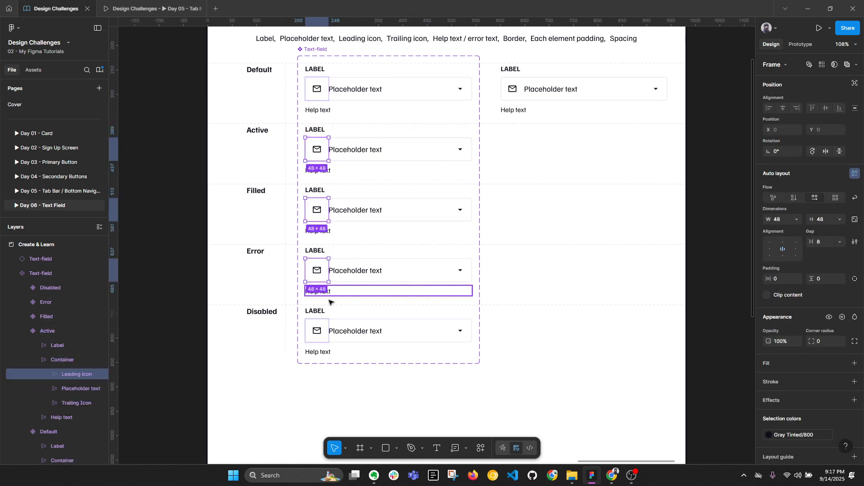
{"action": "left_click", "coordinate": [327, 333], "text": "shift"}
{"action": "left_click", "coordinate": [842, 317]}
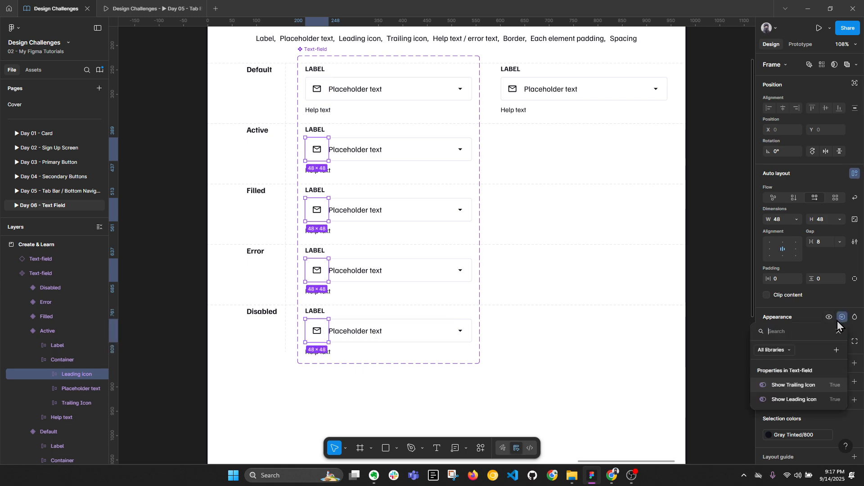
{"action": "left_click", "coordinate": [805, 399]}
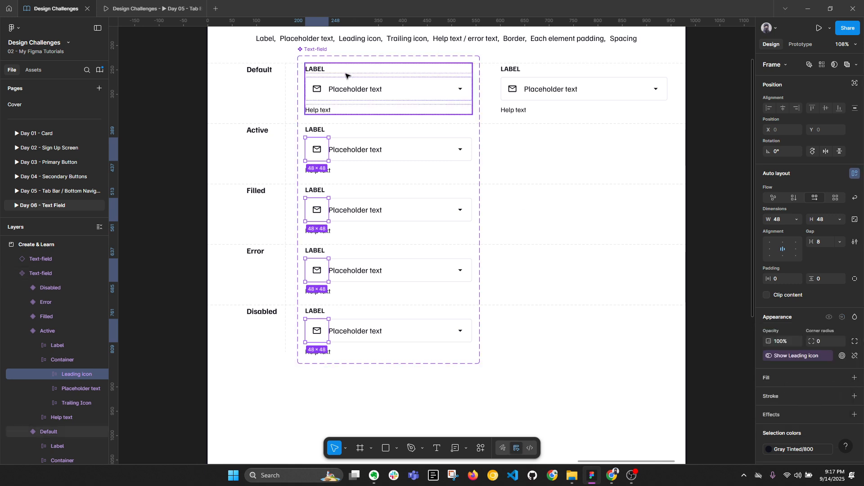
Step: Test Show Leading icon on the standalone instance by hiding and showing its icon
{"action": "left_click", "coordinate": [528, 99]}
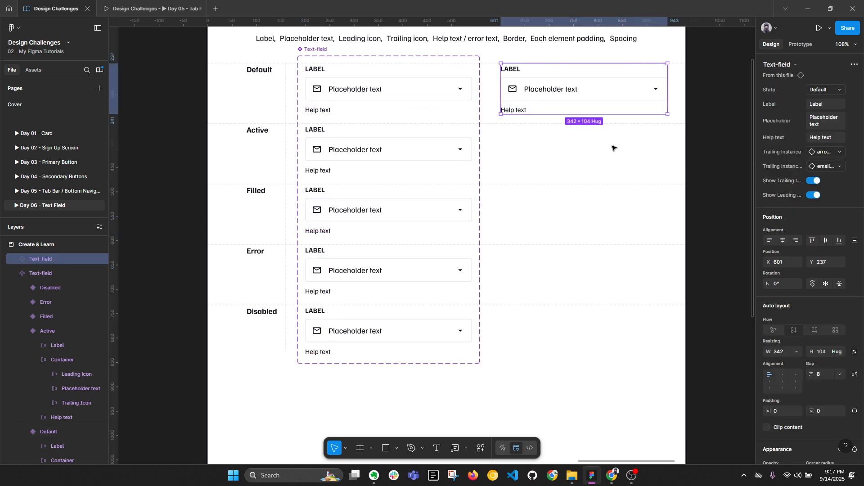
{"action": "left_click", "coordinate": [813, 197]}
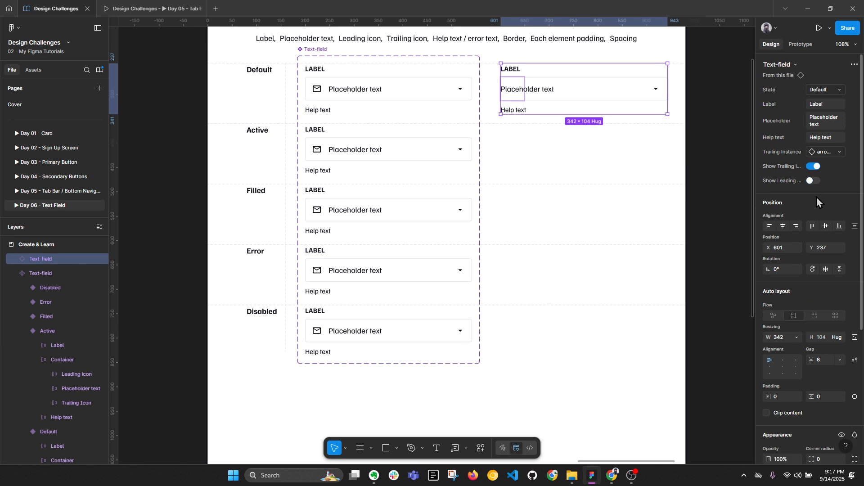
{"action": "left_click", "coordinate": [811, 180]}
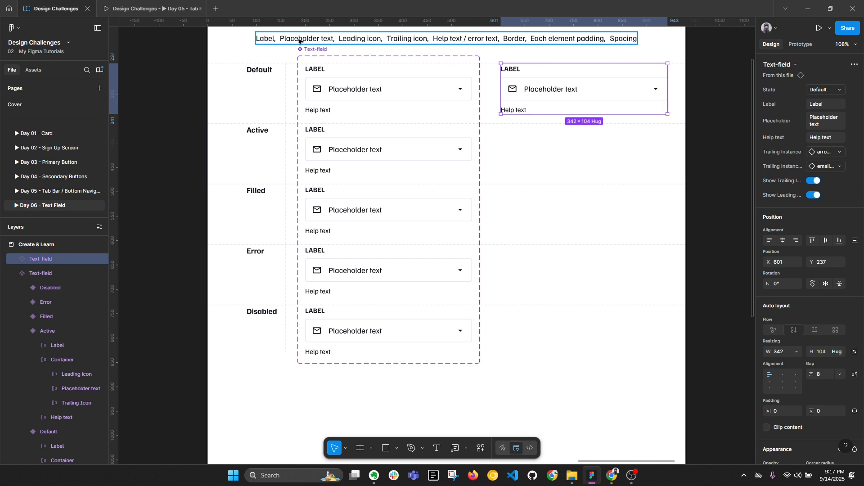
{"action": "left_click", "coordinate": [310, 50]}
{"action": "key", "text": "alt+l"}
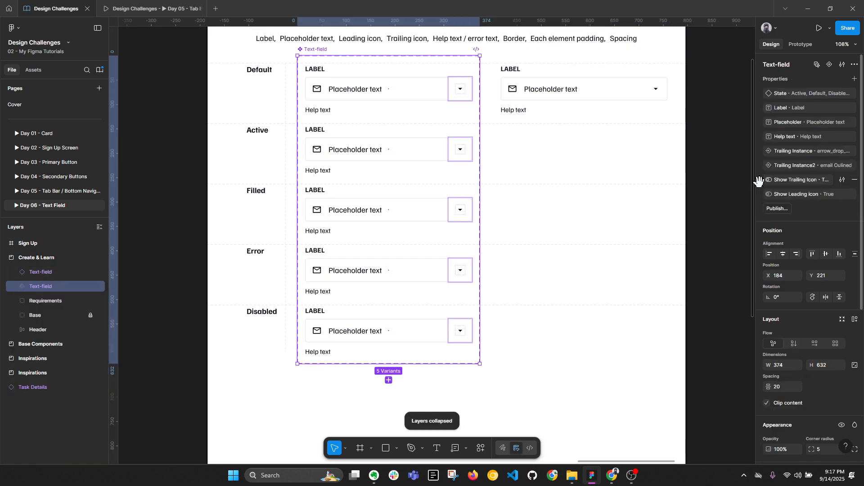
Step: Reorder the property rows so Show Trailing Icon and Show Leading icon sit together
{"action": "left_click_drag", "start_coordinate": [760, 181], "coordinate": [760, 151]}
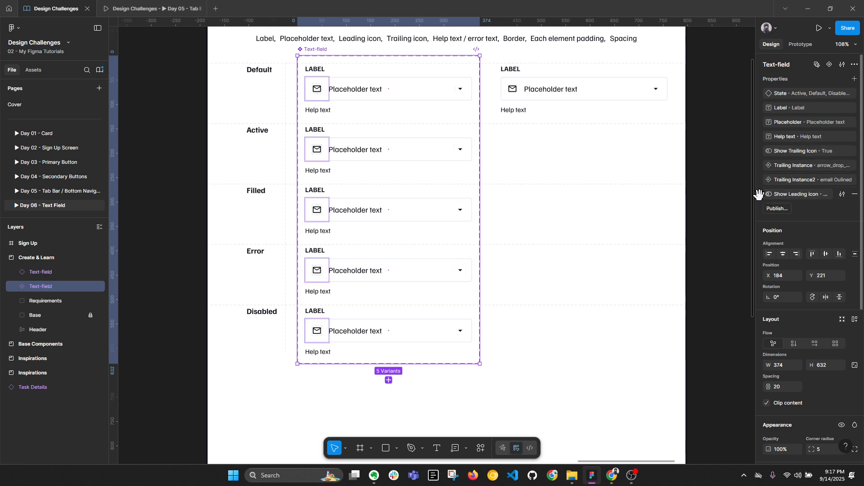
{"action": "left_click_drag", "start_coordinate": [760, 194], "coordinate": [761, 151]}
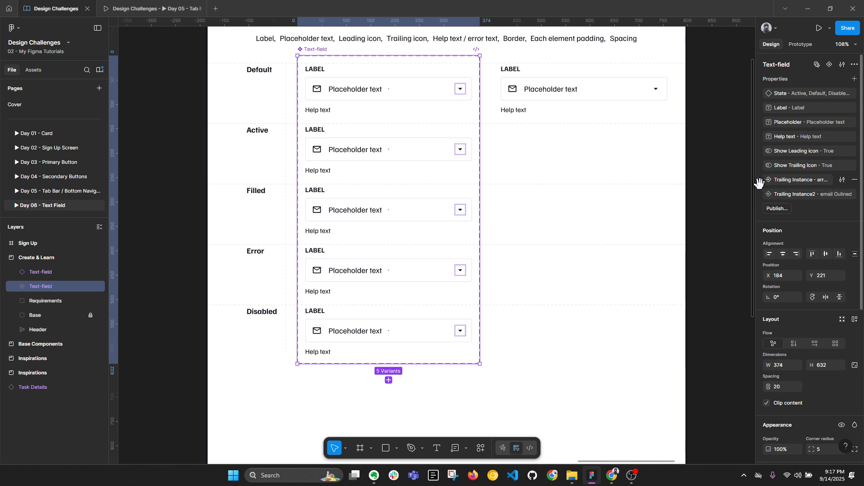
{"action": "left_click_drag", "start_coordinate": [760, 179], "coordinate": [760, 164]}
Step: Rename the Trailing Instance2 property to Leading Instance
{"action": "left_click", "coordinate": [842, 165]}
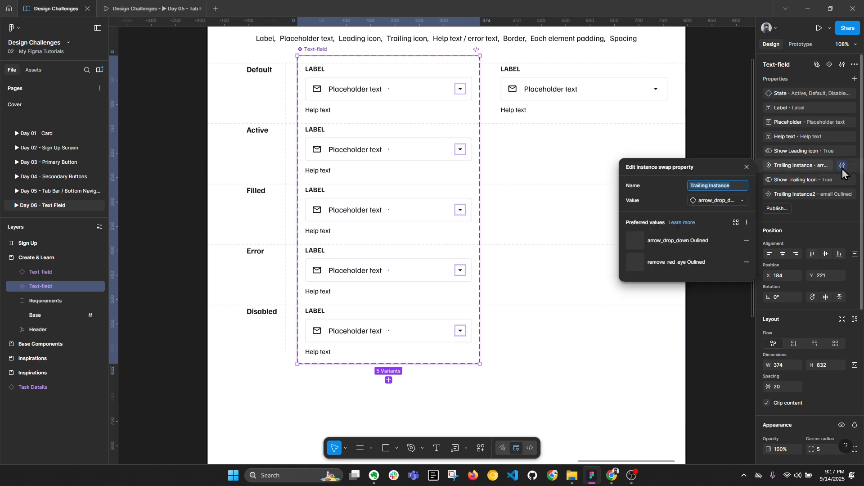
{"action": "left_click", "coordinate": [717, 187]}
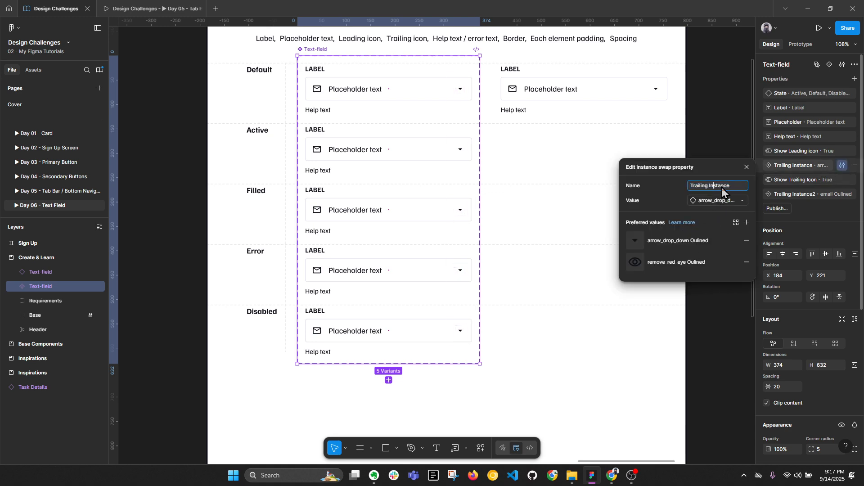
{"action": "left_click", "coordinate": [838, 182]}
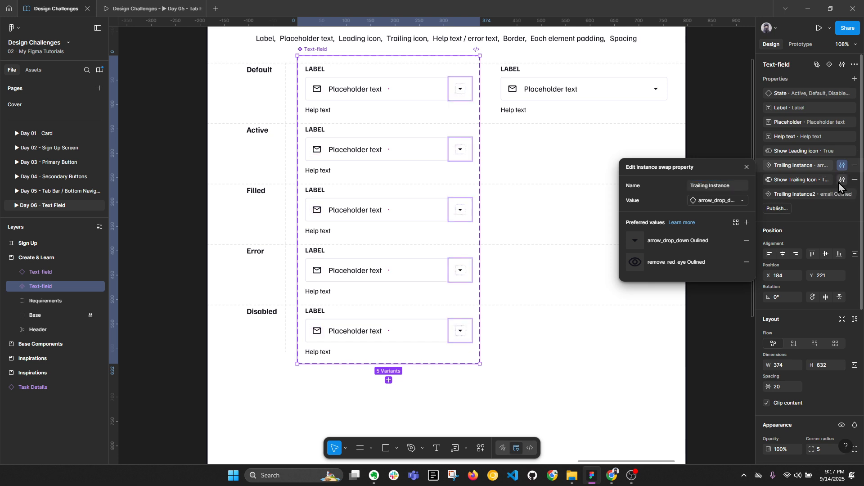
{"action": "left_click", "coordinate": [841, 194]}
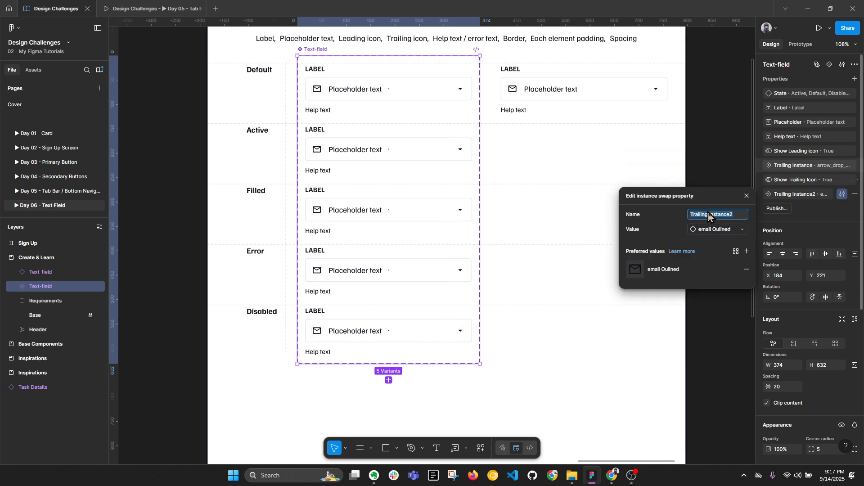
{"action": "key", "text": "BackSpace"}
{"action": "type", "text": "Leading"}
{"action": "key", "text": "Return"}
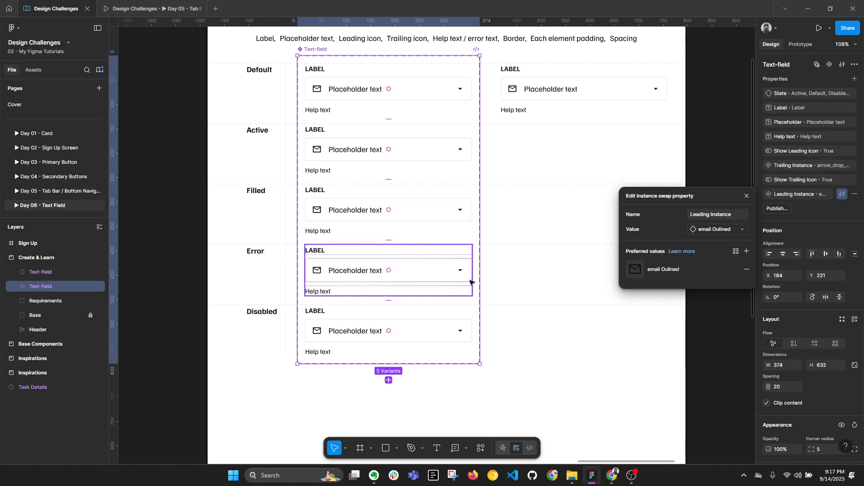
{"action": "left_click", "coordinate": [521, 305]}
Step: Reselect the whole Text-field component set with its layer tree collapsed
{"action": "left_click", "coordinate": [345, 93], "text": "ctrl"}
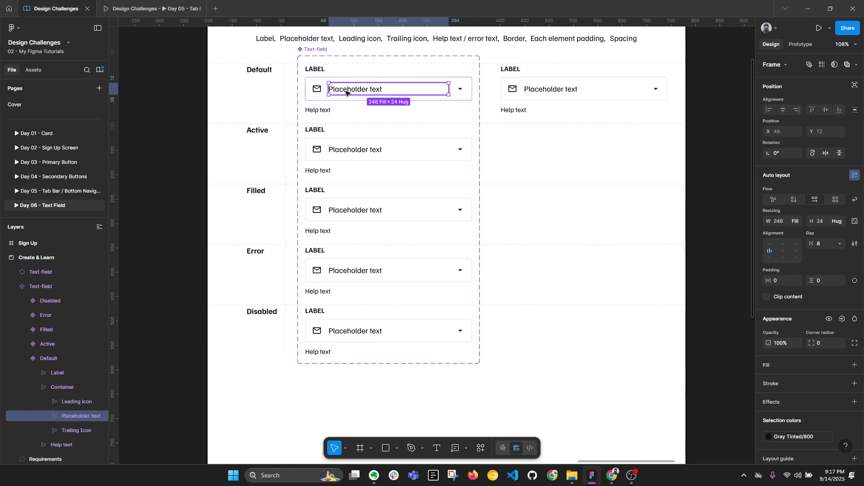
{"action": "scroll", "coordinate": [327, 91], "scroll_direction": "up", "scroll_amount": 3}
{"action": "left_click", "coordinate": [315, 89]}
{"action": "scroll", "coordinate": [317, 92], "scroll_direction": "up", "scroll_amount": 3}
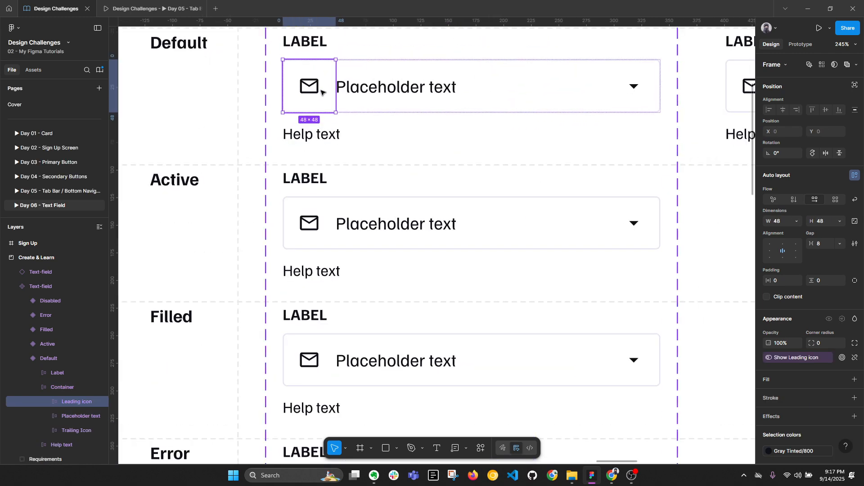
{"action": "scroll", "coordinate": [348, 161], "scroll_direction": "down", "scroll_amount": 2}
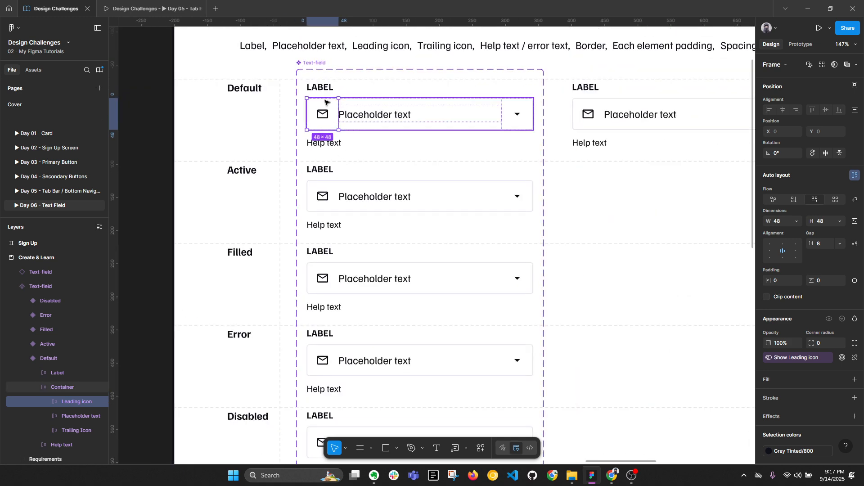
{"action": "left_click", "coordinate": [317, 64]}
{"action": "key", "text": "alt+l"}
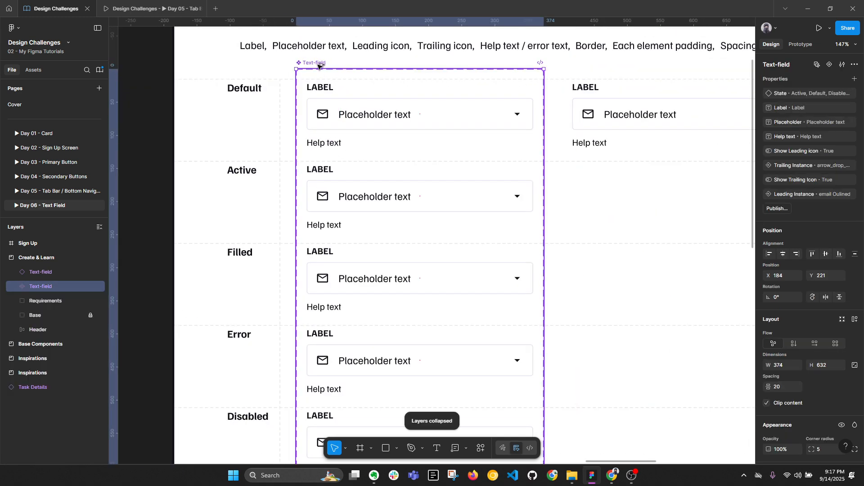
{"action": "scroll", "coordinate": [353, 103], "scroll_direction": "down", "scroll_amount": 2}
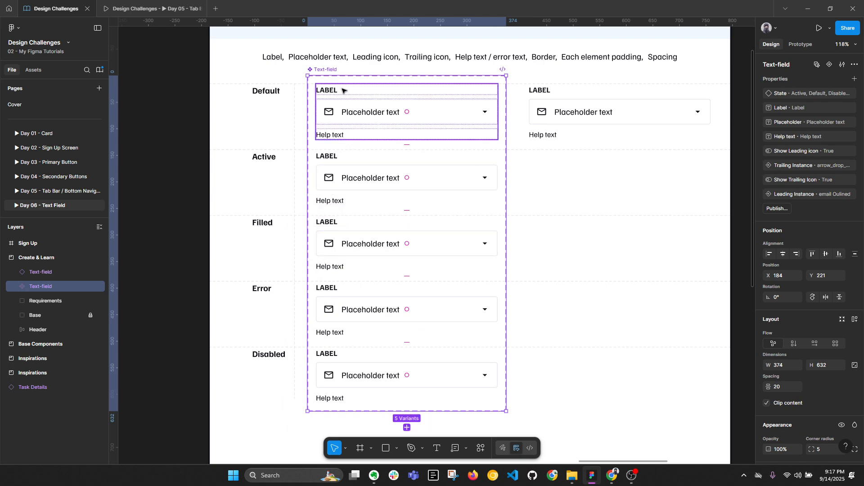
Step: Edit the test instance's Label text, then undo the change
{"action": "left_click", "coordinate": [621, 126]}
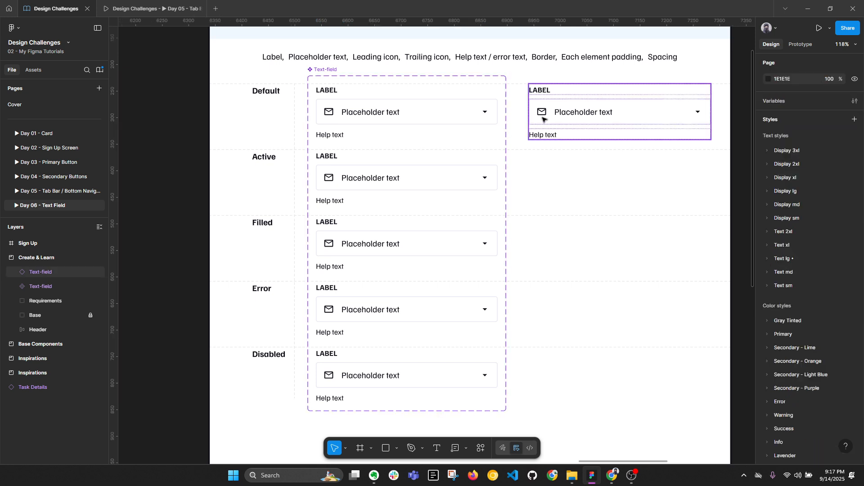
{"action": "left_click", "coordinate": [825, 105]}
{"action": "type", "text": "jvsjkb"}
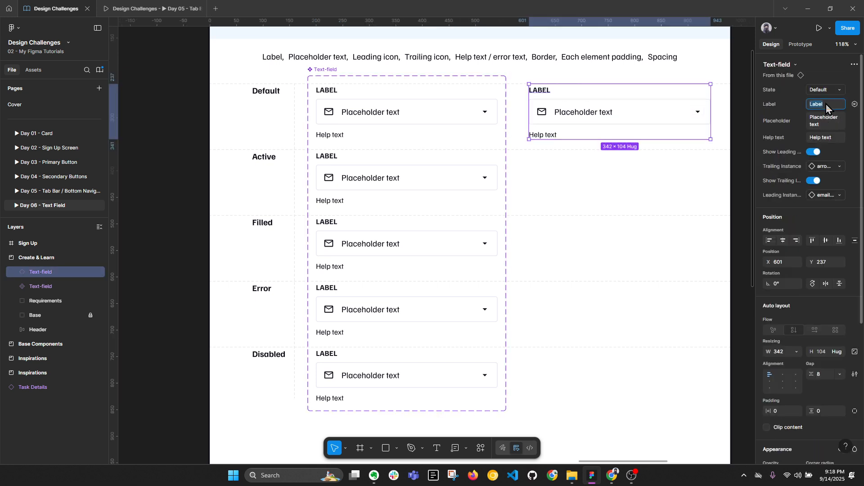
{"action": "type", "text": "r kl"}
{"action": "left_click", "coordinate": [654, 216]}
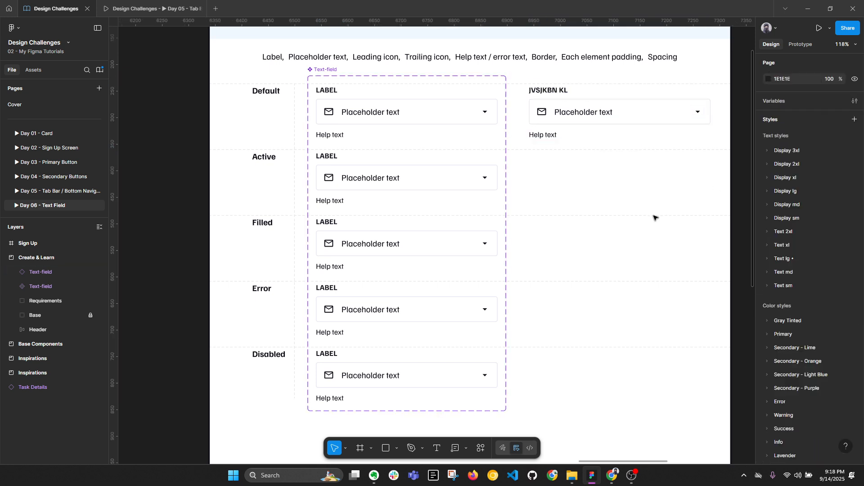
{"action": "key", "text": "ctrl+z"}
{"action": "key", "text": "ctrl+z"}
{"action": "key", "text": "Escape"}
Step: Delete the extra text-field copy to the right of the component set
{"action": "left_click", "coordinate": [591, 118]}
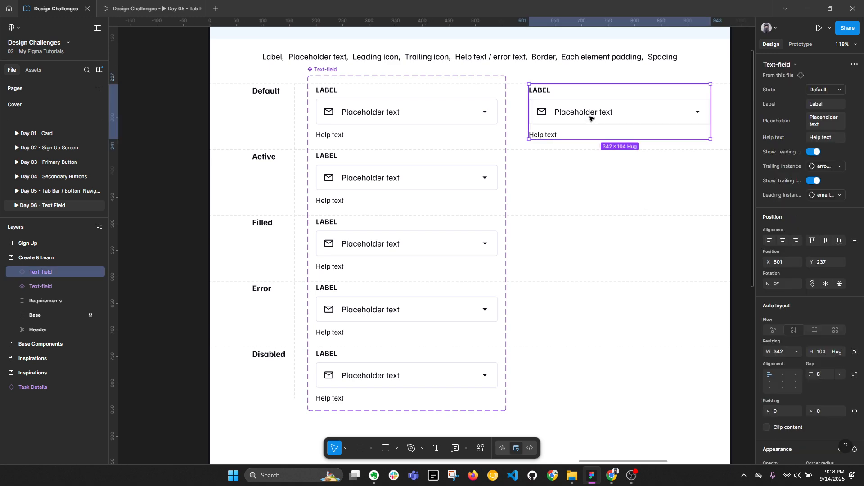
{"action": "key", "text": "Delete"}
{"action": "key", "text": "alt+l"}
{"action": "scroll", "coordinate": [559, 116], "scroll_direction": "down", "scroll_amount": 2}
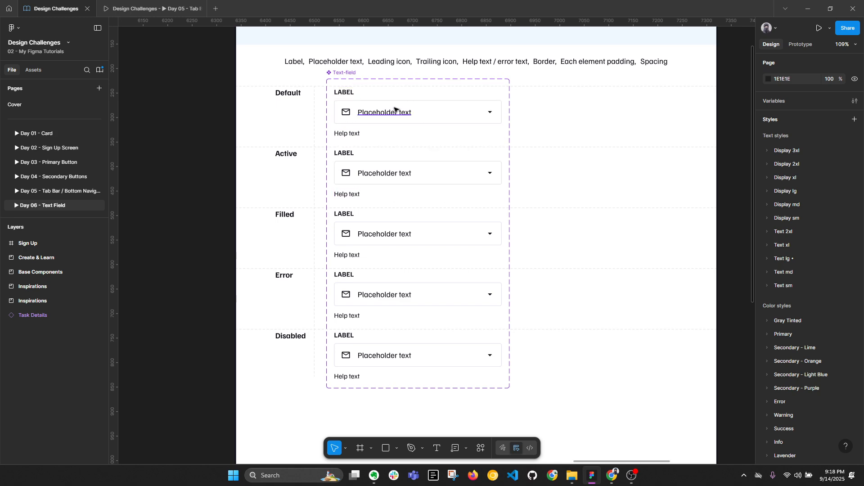
{"action": "scroll", "coordinate": [396, 110], "scroll_direction": "up", "scroll_amount": 3}
{"action": "left_click", "coordinate": [461, 120]}
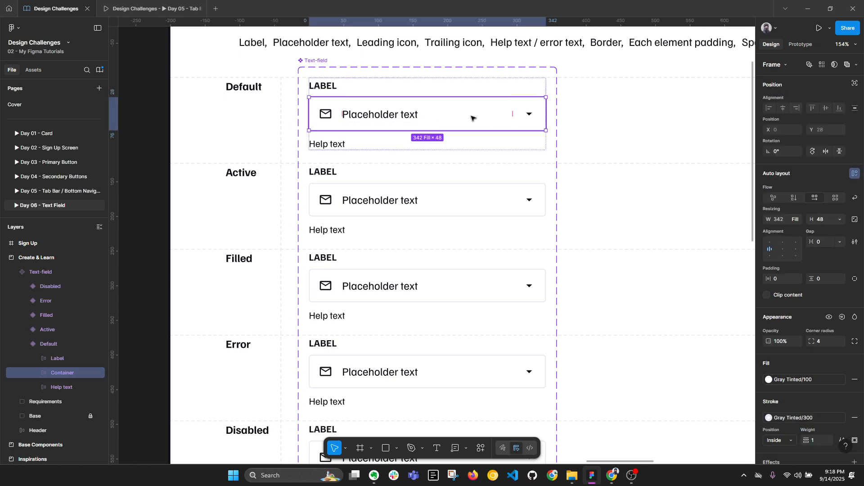
{"action": "left_click", "coordinate": [578, 126]}
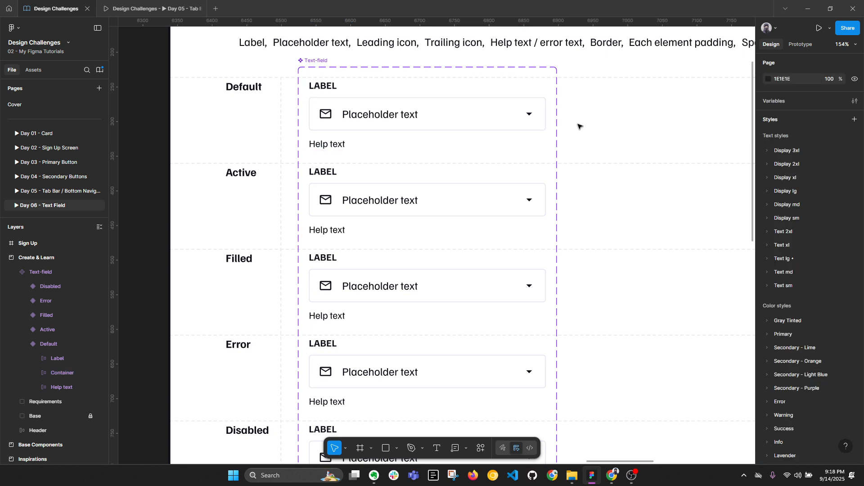
{"action": "double_click", "coordinate": [475, 125]}
{"action": "left_click", "coordinate": [770, 284]}
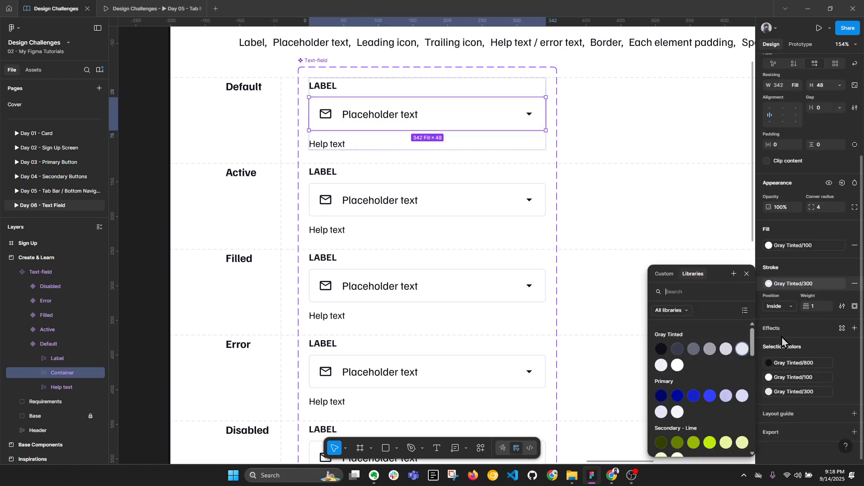
{"action": "left_click", "coordinate": [444, 198]}
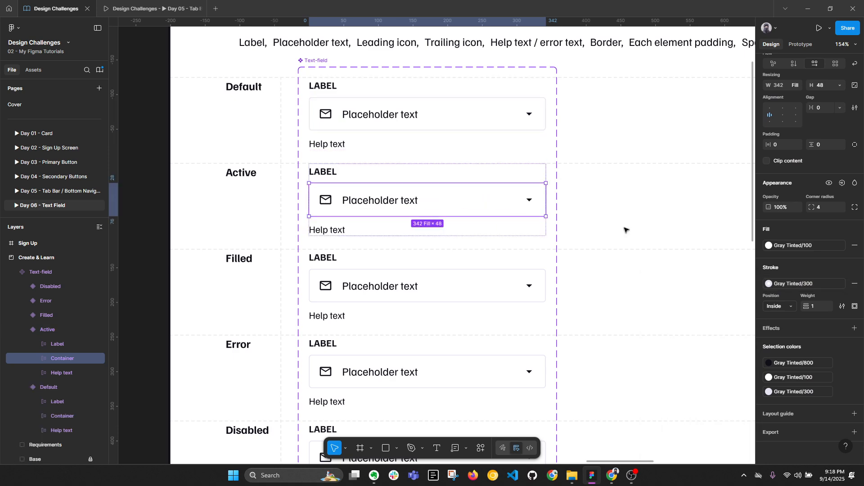
{"action": "key", "text": "alt+l"}
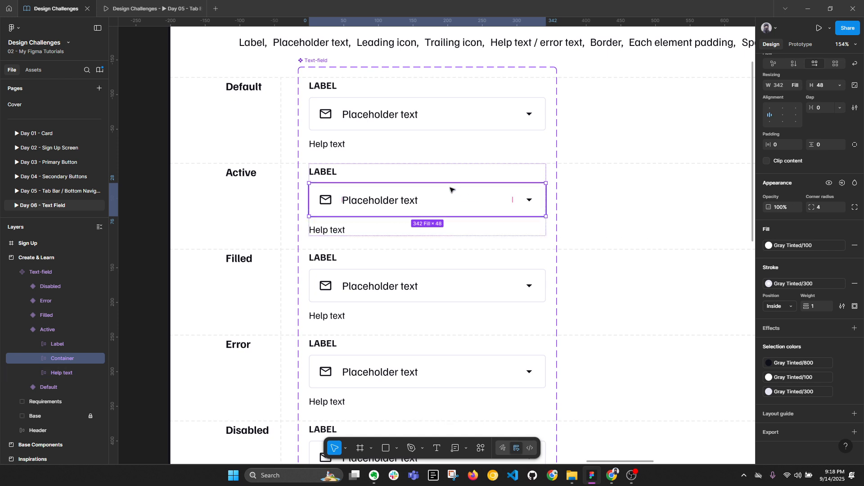
{"action": "double_click", "coordinate": [408, 201]}
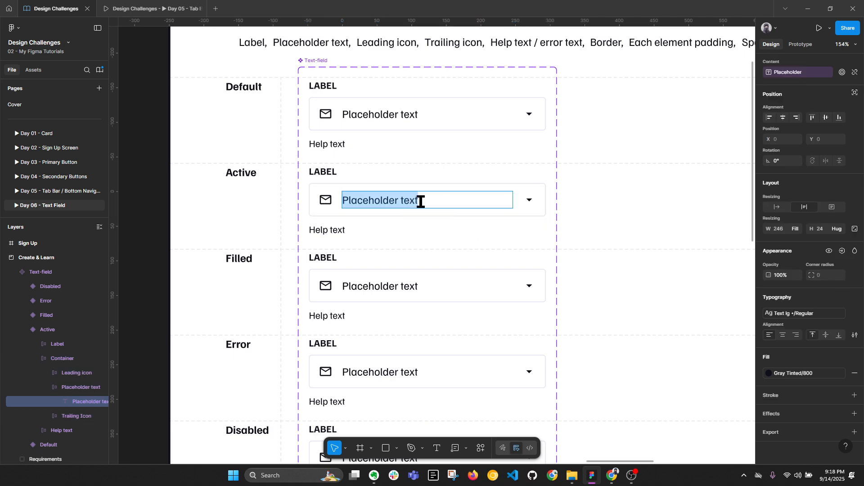
{"action": "type", "text": "ffmb "}
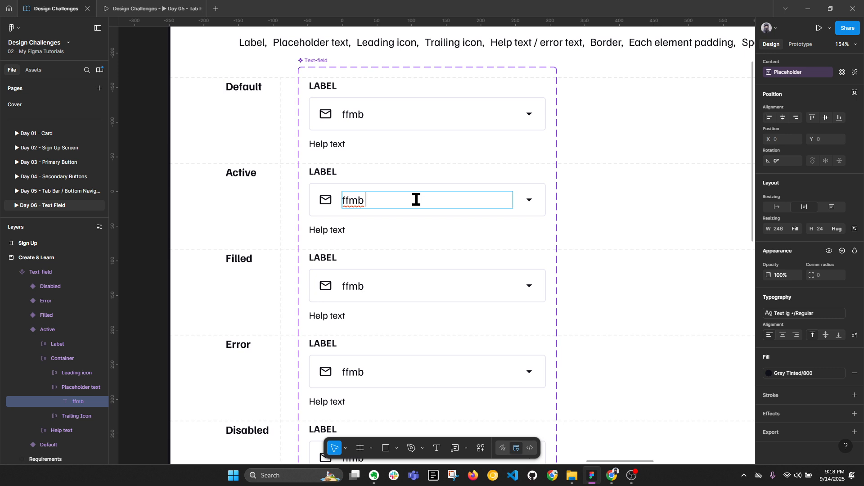
{"action": "type", "text": " |"}
{"action": "key", "text": "ctrl+z"}
{"action": "key", "text": "ctrl+z"}
{"action": "key", "text": "ctrl+z"}
{"action": "key", "text": "ctrl+z"}
{"action": "key", "text": "ctrl+z"}
{"action": "key", "text": "ctrl+z"}
{"action": "key", "text": "Escape"}
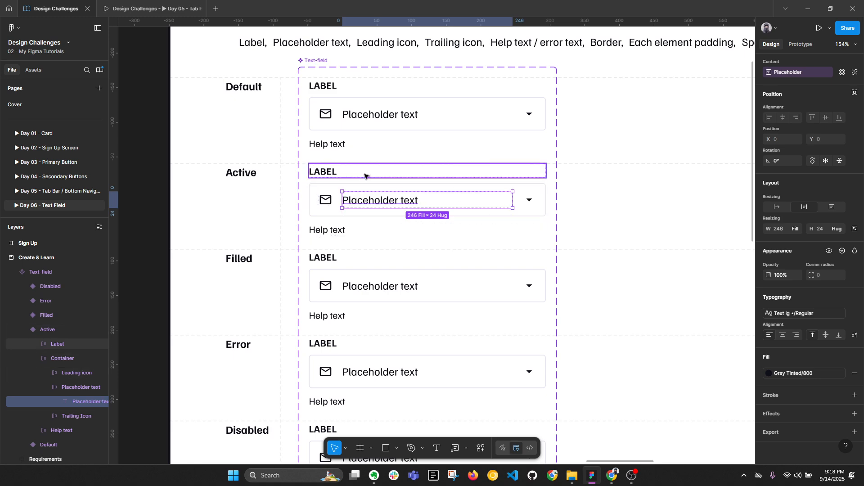
{"action": "left_click", "coordinate": [370, 196]}
{"action": "key", "text": "alt+l"}
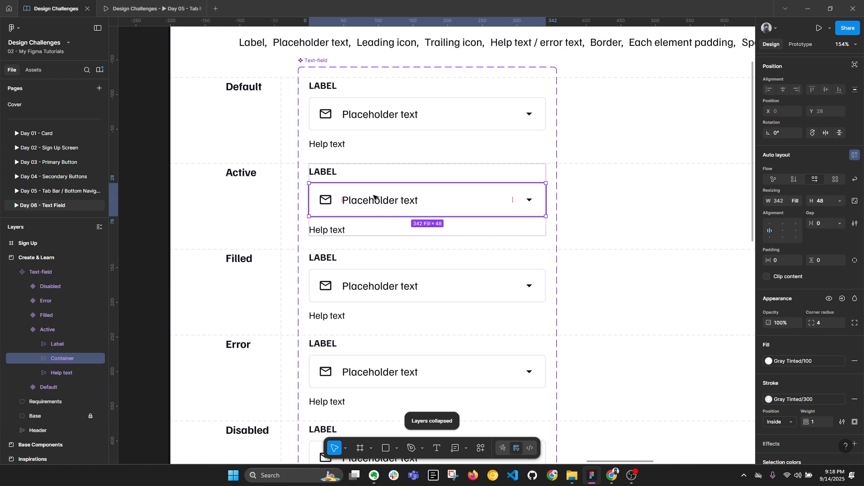
Step: Give the Active input box a Secondary - Light Blue/600 border of weight 1.5
{"action": "left_click", "coordinate": [819, 396]}
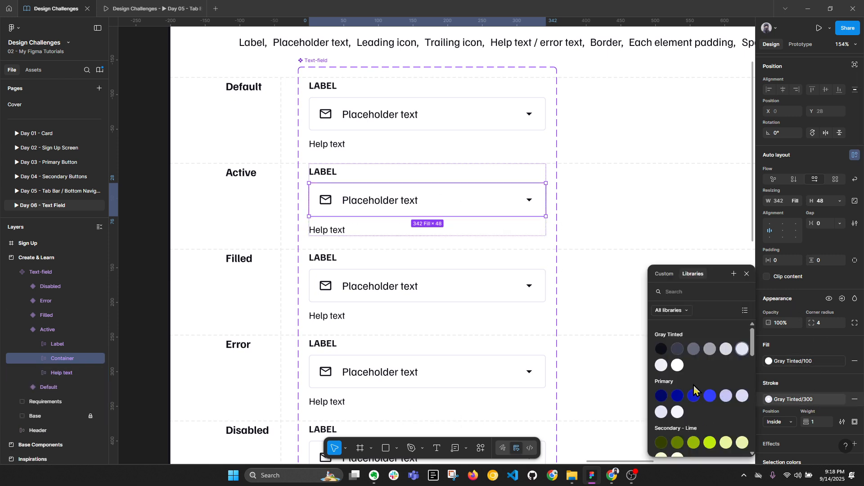
{"action": "scroll", "coordinate": [698, 377], "scroll_direction": "down", "scroll_amount": 5}
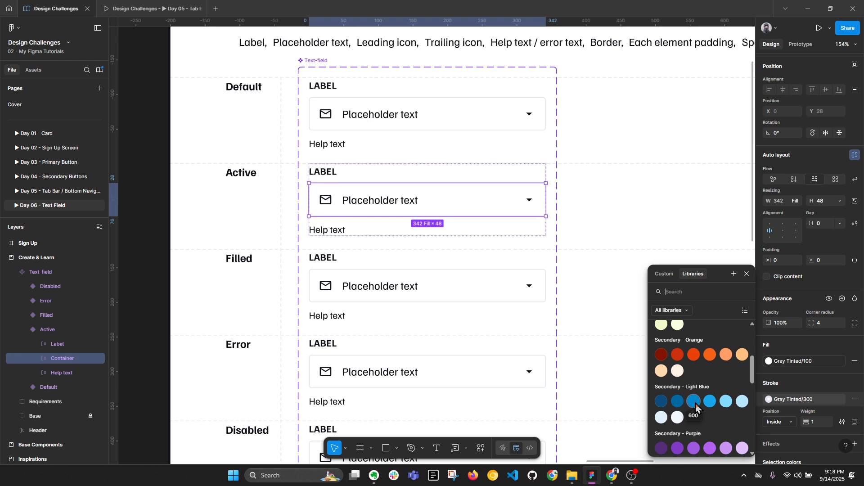
{"action": "left_click", "coordinate": [695, 402]}
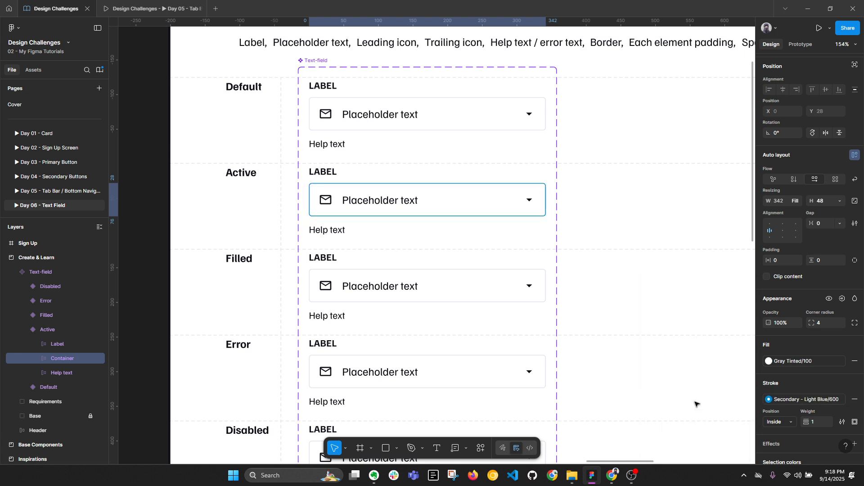
{"action": "left_click", "coordinate": [818, 422]}
{"action": "type", "text": "2"}
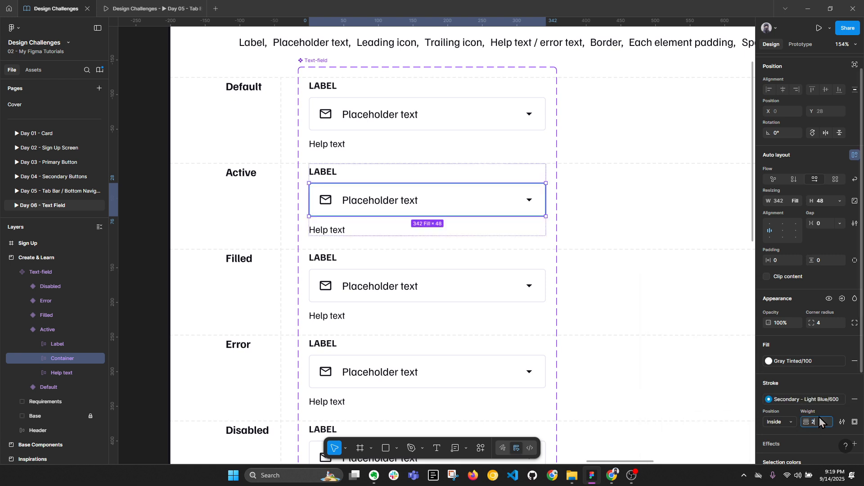
{"action": "key", "text": "Return"}
{"action": "scroll", "coordinate": [480, 181], "scroll_direction": "up", "scroll_amount": 5}
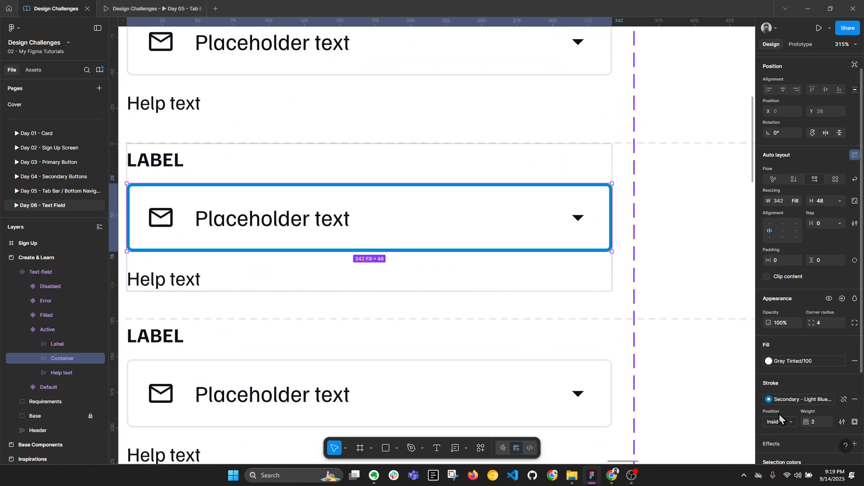
{"action": "left_click", "coordinate": [816, 423]}
{"action": "type", "text": "1.5"}
{"action": "key", "text": "Return"}
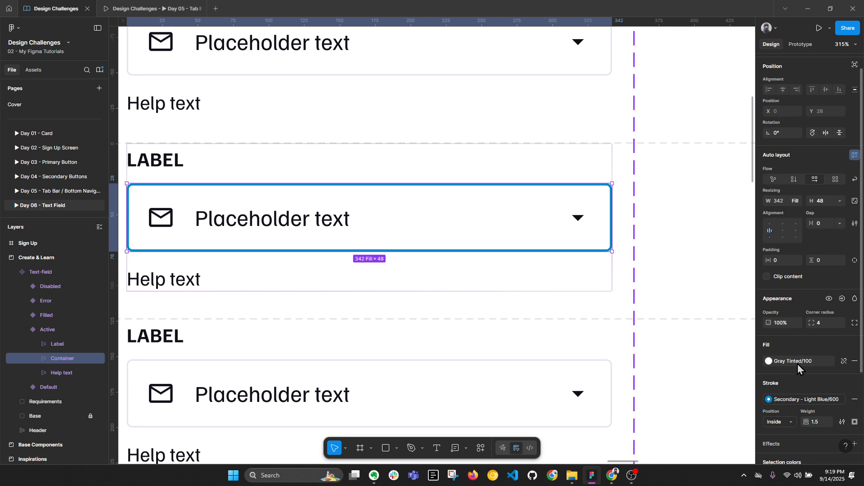
Step: Fill the Active input box with Secondary - Light Blue/100
{"action": "left_click", "coordinate": [769, 361]}
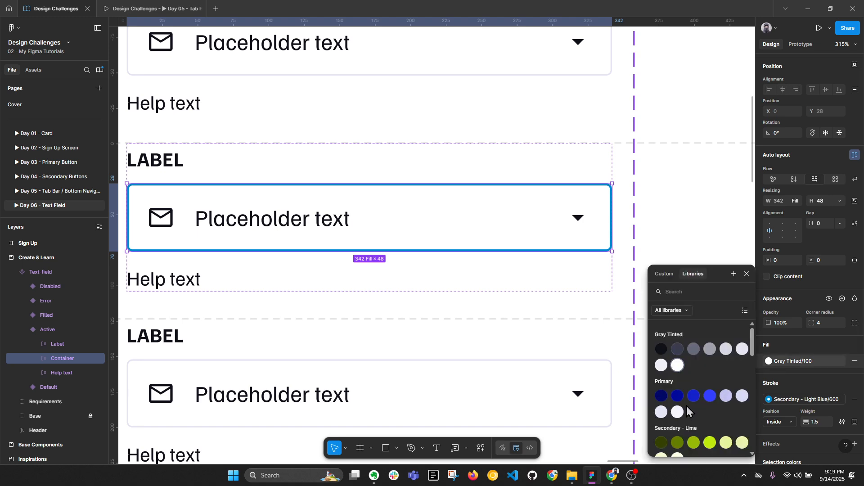
{"action": "scroll", "coordinate": [687, 406], "scroll_direction": "down", "scroll_amount": 5}
{"action": "left_click", "coordinate": [677, 372]}
{"action": "key", "text": "Escape"}
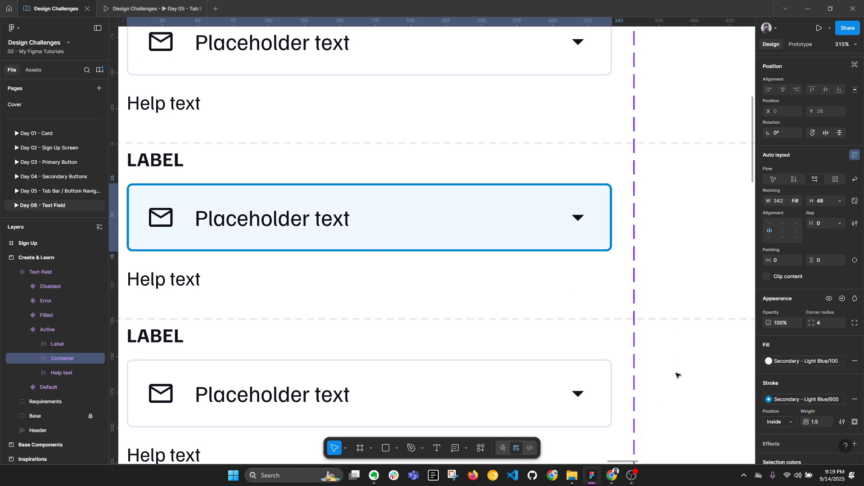
{"action": "scroll", "coordinate": [533, 252], "scroll_direction": "down", "scroll_amount": 2}
{"action": "double_click", "coordinate": [321, 222]}
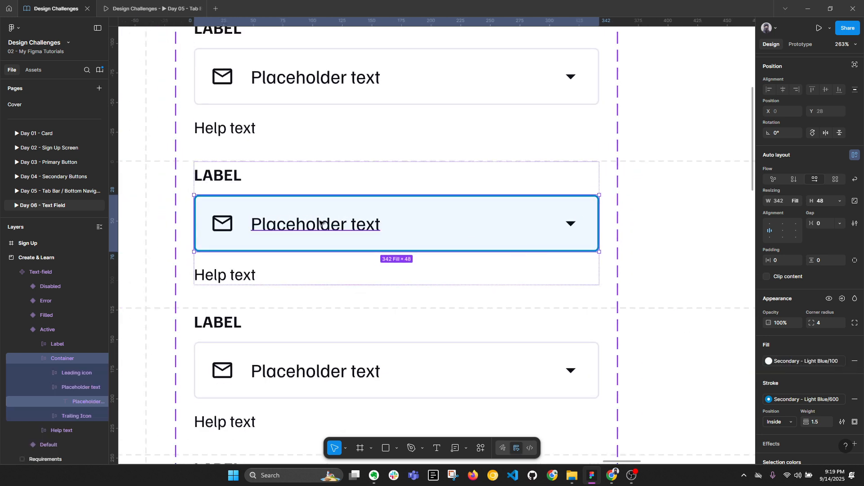
{"action": "double_click", "coordinate": [321, 221]}
{"action": "type", "text": "nvdskl bl b"}
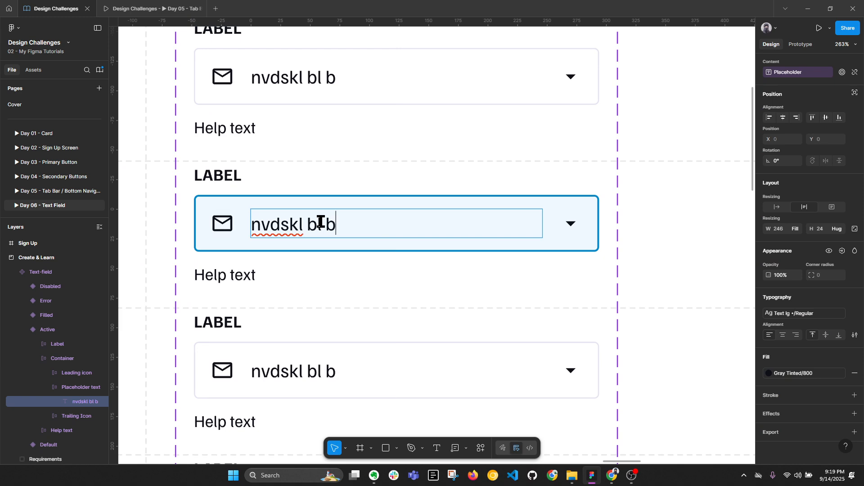
{"action": "key", "text": "ctrl+z"}
{"action": "left_click", "coordinate": [648, 233]}
{"action": "left_click", "coordinate": [664, 230]}
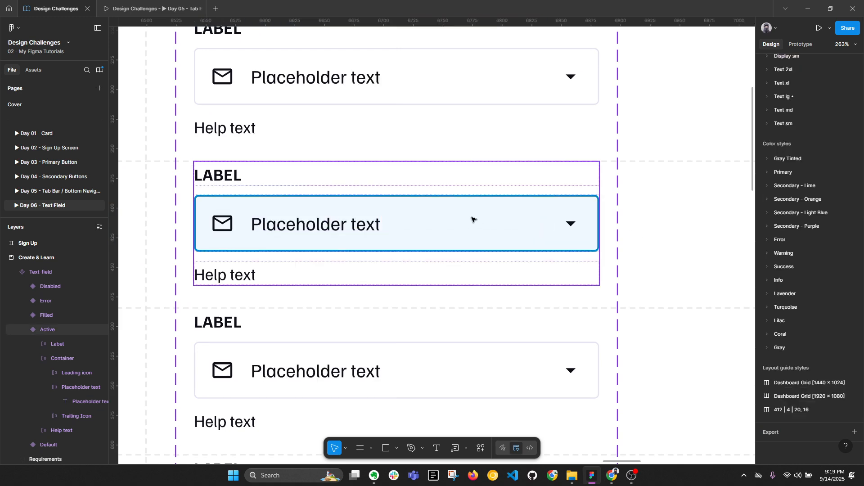
{"action": "left_click", "coordinate": [554, 214], "text": "ctrl"}
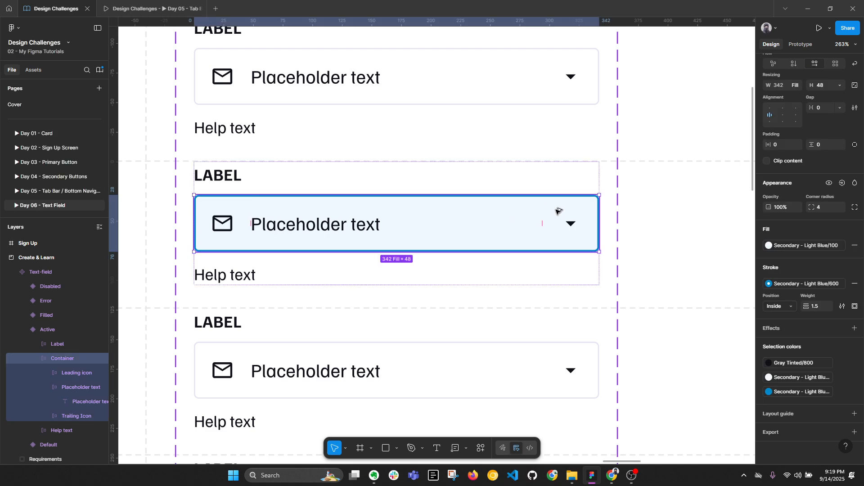
{"action": "key", "text": "alt+l"}
{"action": "scroll", "coordinate": [556, 211], "scroll_direction": "down", "scroll_amount": 3}
{"action": "left_click", "coordinate": [399, 306], "text": "ctrl"}
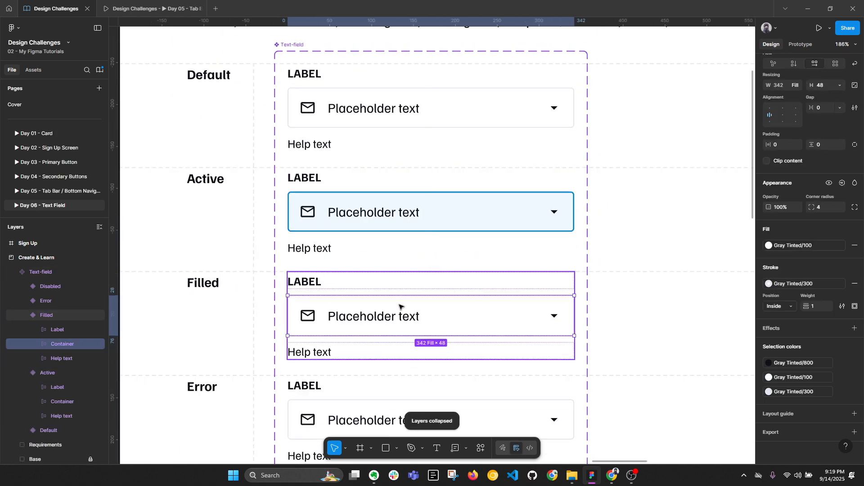
{"action": "scroll", "coordinate": [401, 306], "scroll_direction": "up", "scroll_amount": 3}
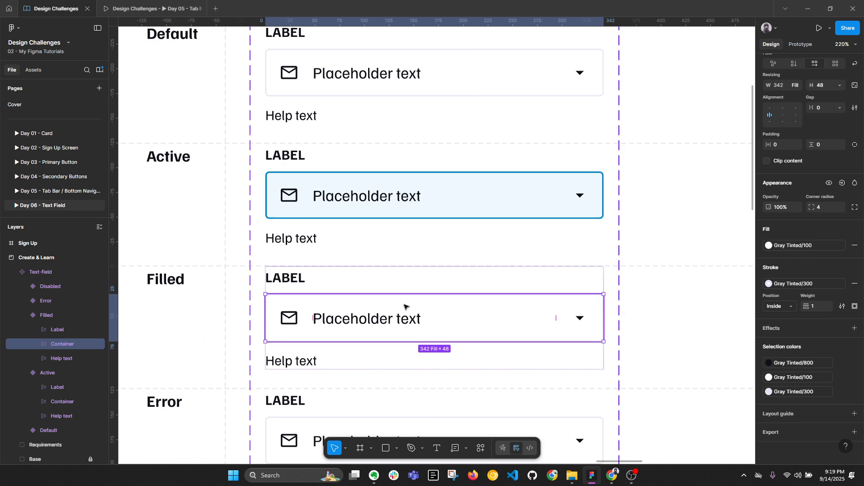
{"action": "scroll", "coordinate": [384, 228], "scroll_direction": "down", "scroll_amount": 3}
{"action": "left_click", "coordinate": [383, 111], "text": "ctrl"}
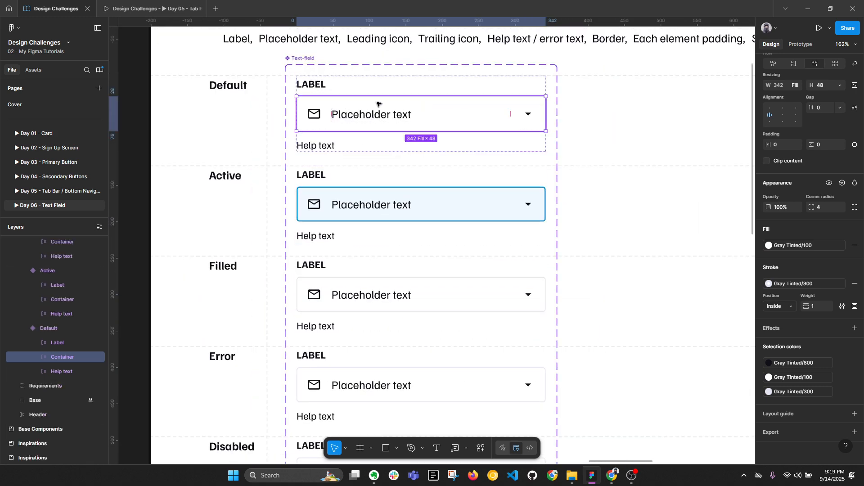
{"action": "left_click", "coordinate": [423, 199], "text": "ctrl"}
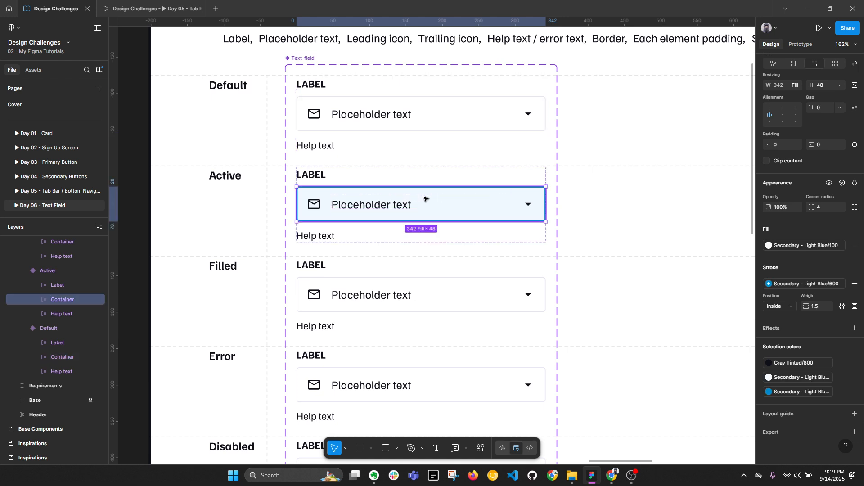
{"action": "left_click", "coordinate": [431, 290], "text": "ctrl"}
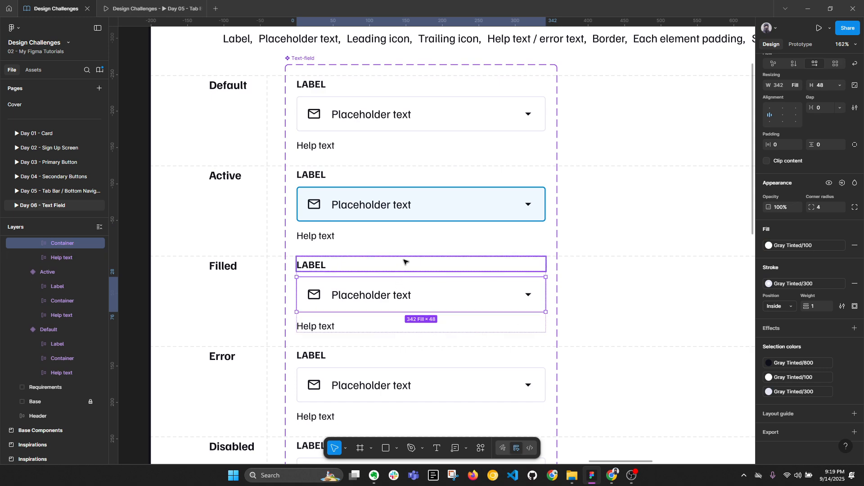
{"action": "key", "text": "alt+l"}
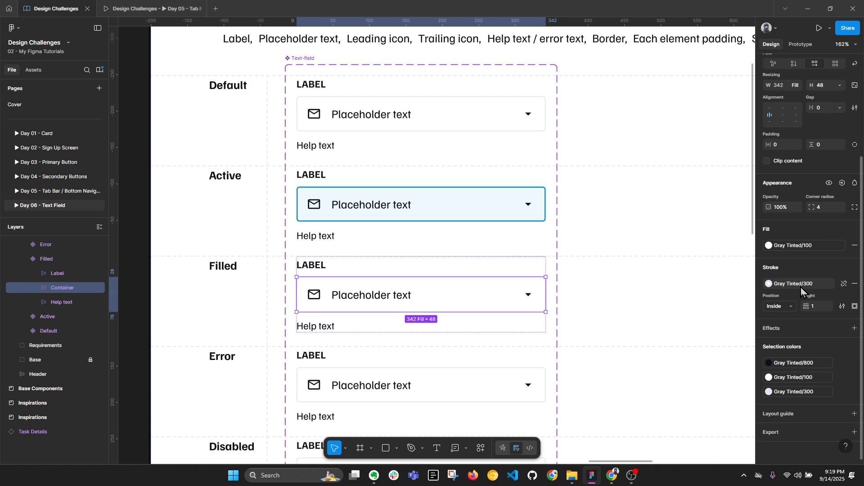
{"action": "left_click", "coordinate": [617, 312]}
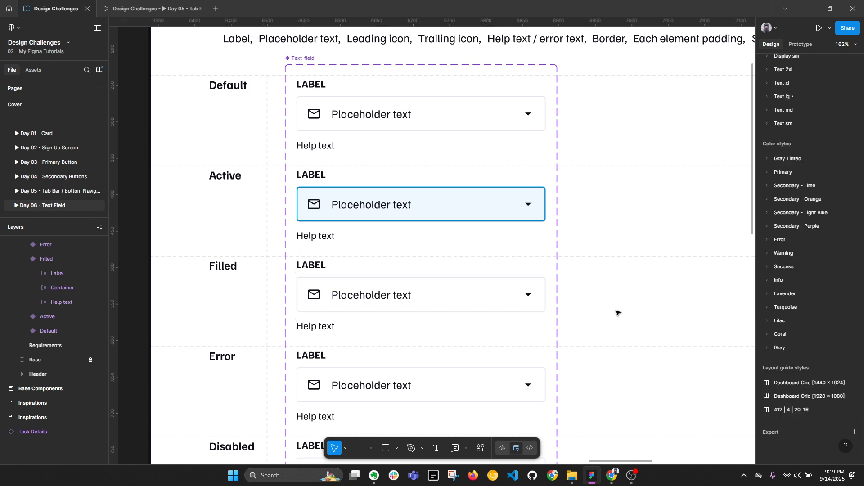
{"action": "scroll", "coordinate": [569, 249], "scroll_direction": "up", "scroll_amount": 3}
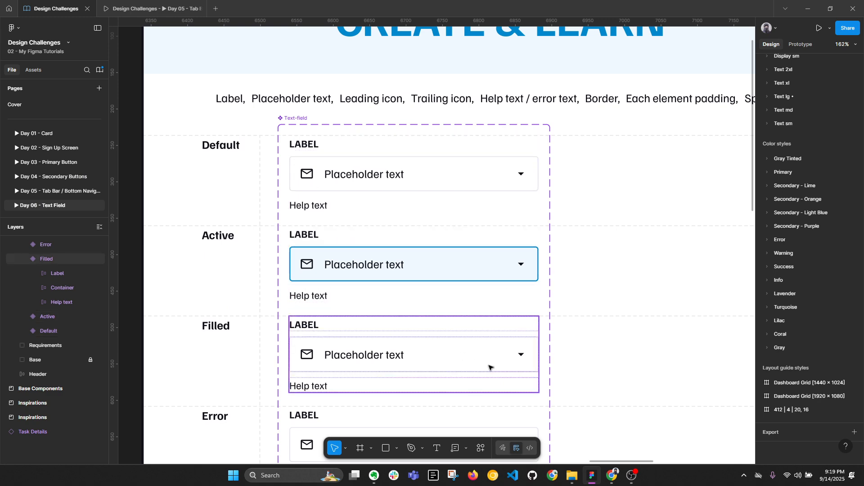
{"action": "left_click", "coordinate": [357, 175], "text": "ctrl"}
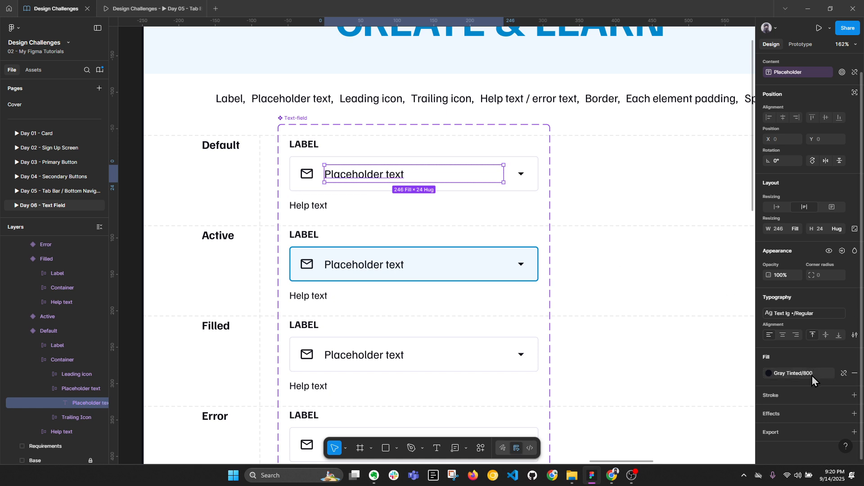
Step: Apply the Gray Tinted/500 library colour to the Default variant's placeholder text
{"action": "left_click", "coordinate": [769, 373]}
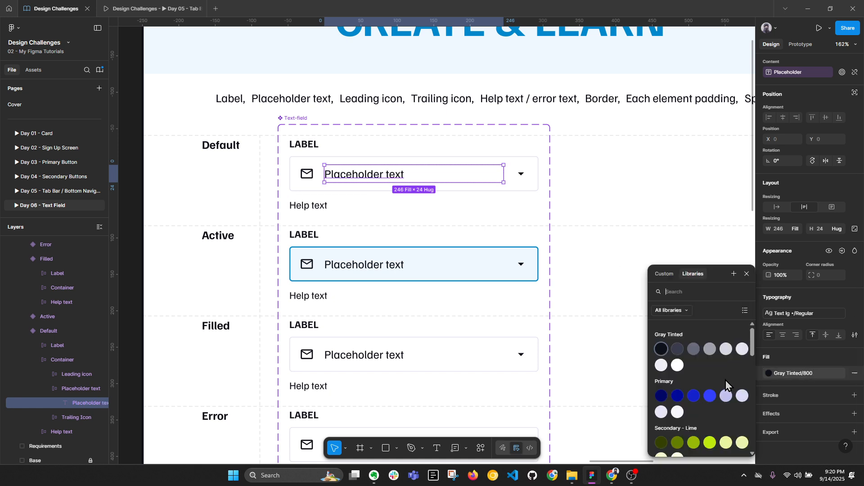
{"action": "left_click", "coordinate": [710, 350]}
{"action": "left_click", "coordinate": [655, 293]}
{"action": "left_click", "coordinate": [407, 206]}
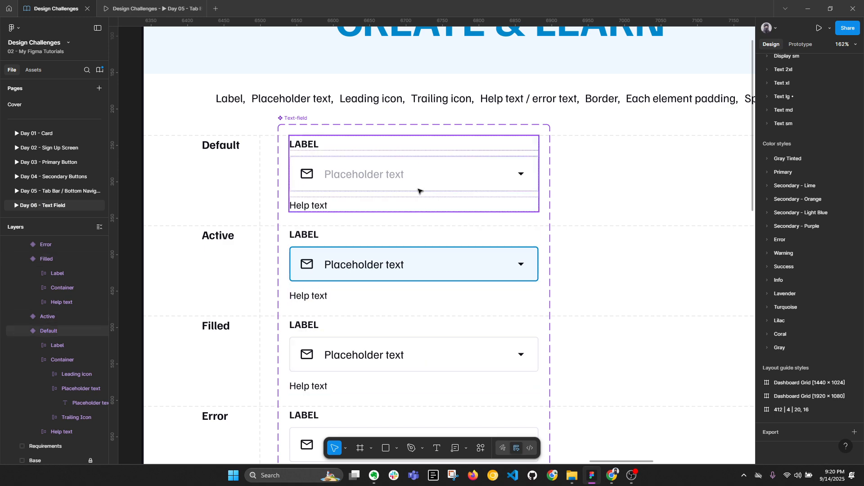
{"action": "key", "text": "alt+l"}
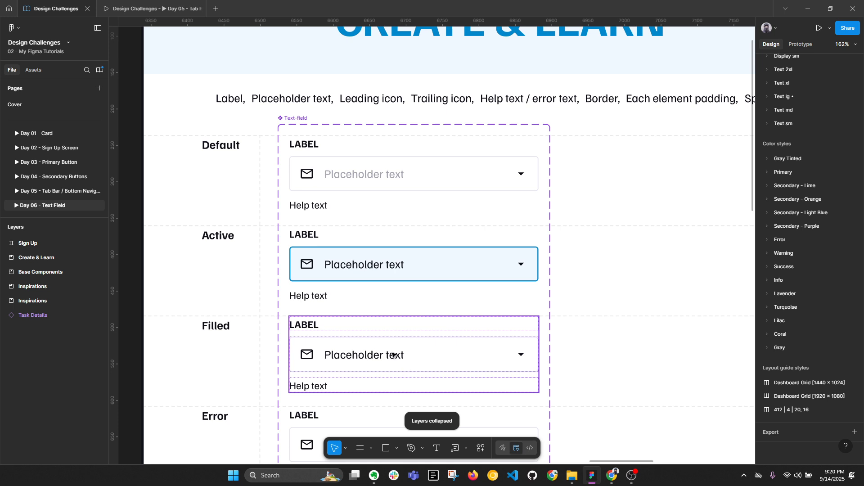
Step: Select the Error variant's input Container layer
{"action": "left_click_drag", "start_coordinate": [420, 382], "coordinate": [422, 353]}
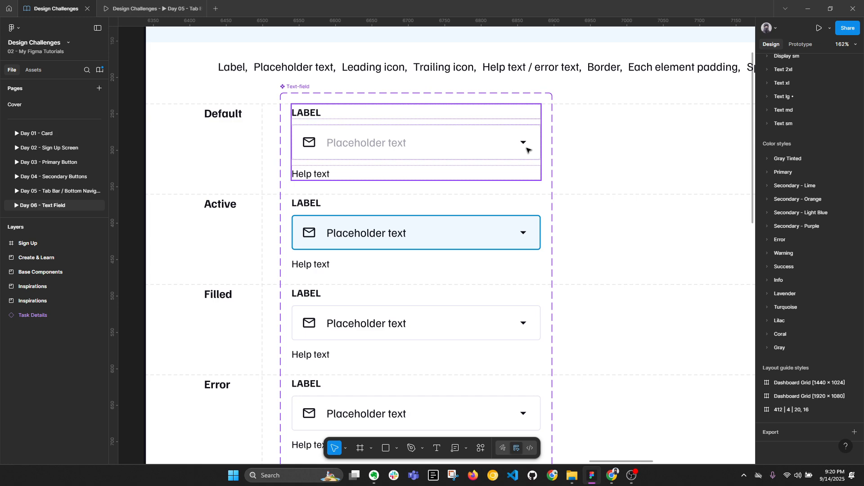
{"action": "scroll", "coordinate": [452, 301], "scroll_direction": "down", "scroll_amount": 5}
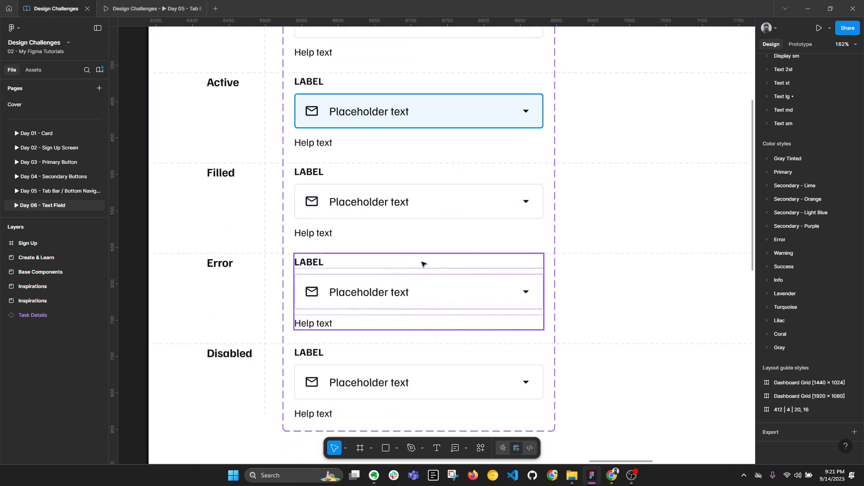
{"action": "left_click", "coordinate": [434, 275], "text": "ctrl"}
{"action": "scroll", "coordinate": [434, 277], "scroll_direction": "up", "scroll_amount": 1}
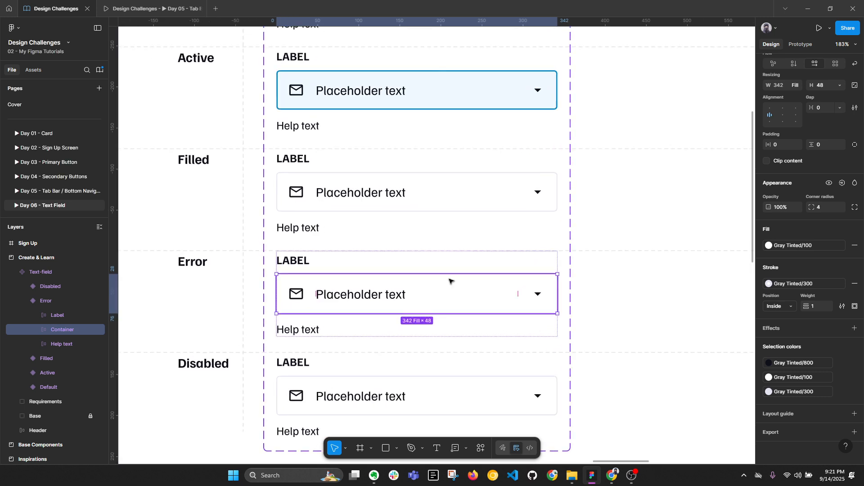
{"action": "left_click", "coordinate": [301, 266]}
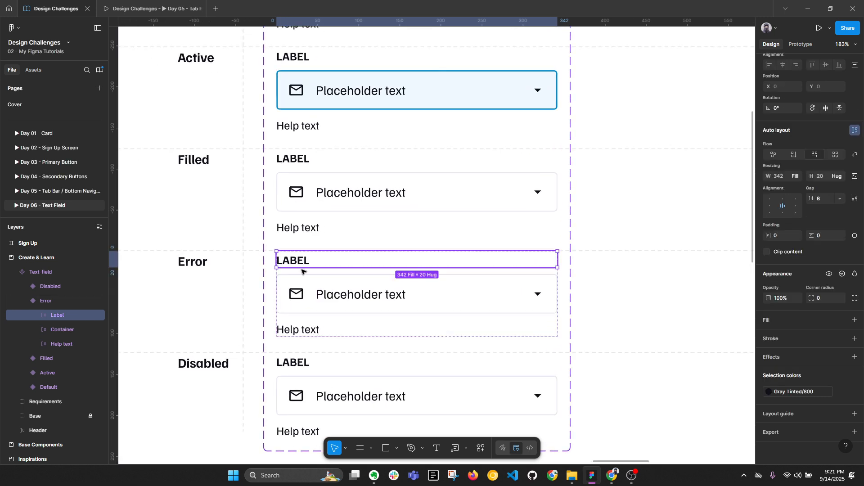
{"action": "left_click", "coordinate": [304, 333]}
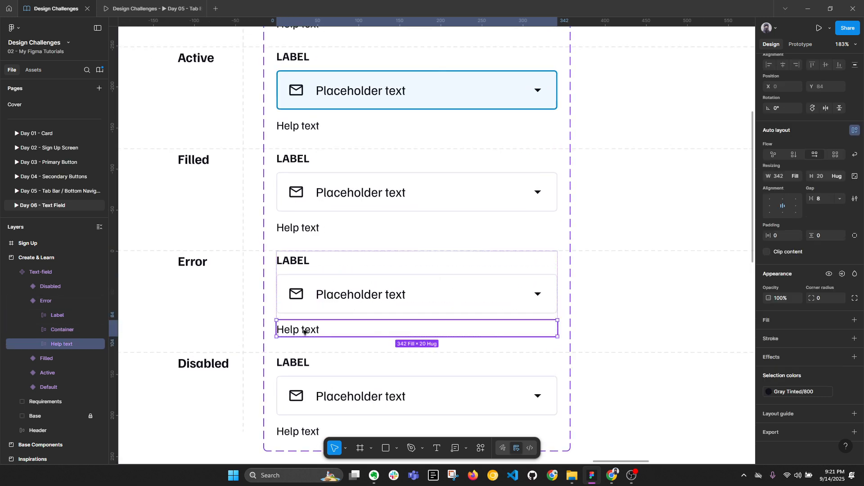
{"action": "left_click", "coordinate": [350, 275]}
{"action": "key", "text": "alt+l"}
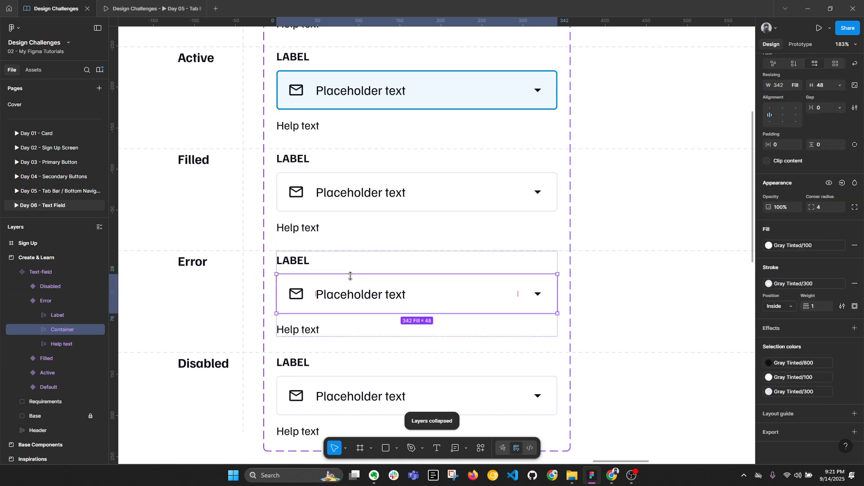
Step: Give the Error container an Error/300 fill, undoing a mistaken border change first
{"action": "left_click", "coordinate": [809, 285]}
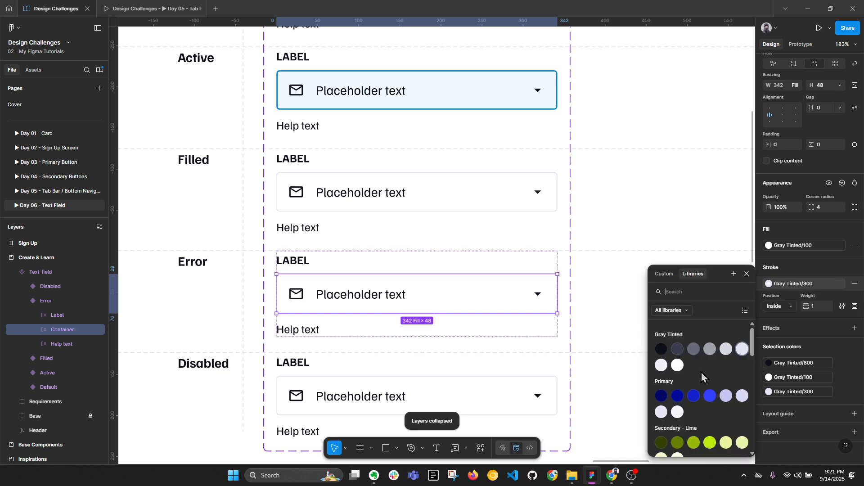
{"action": "scroll", "coordinate": [701, 373], "scroll_direction": "down", "scroll_amount": 10}
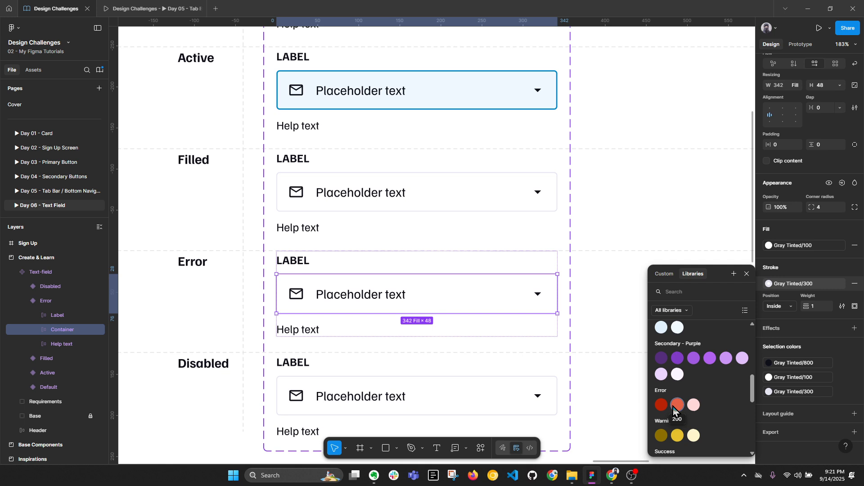
{"action": "left_click", "coordinate": [693, 405]}
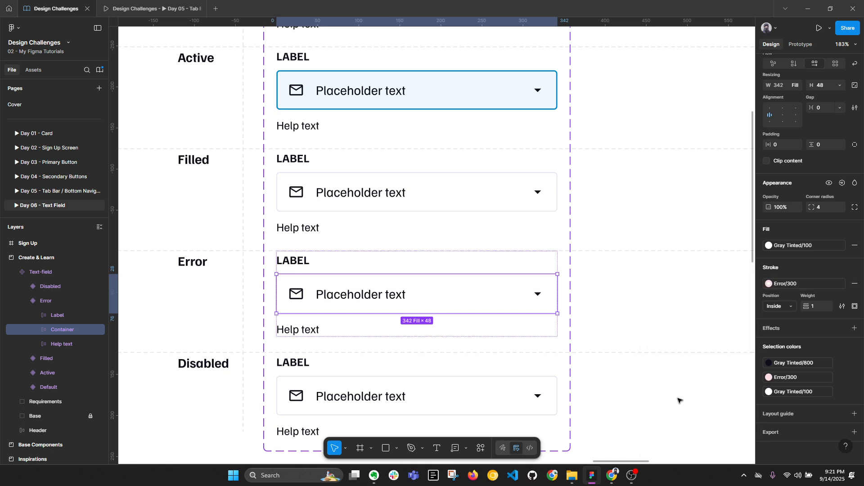
{"action": "key", "text": "ctrl+z"}
{"action": "left_click", "coordinate": [799, 246]}
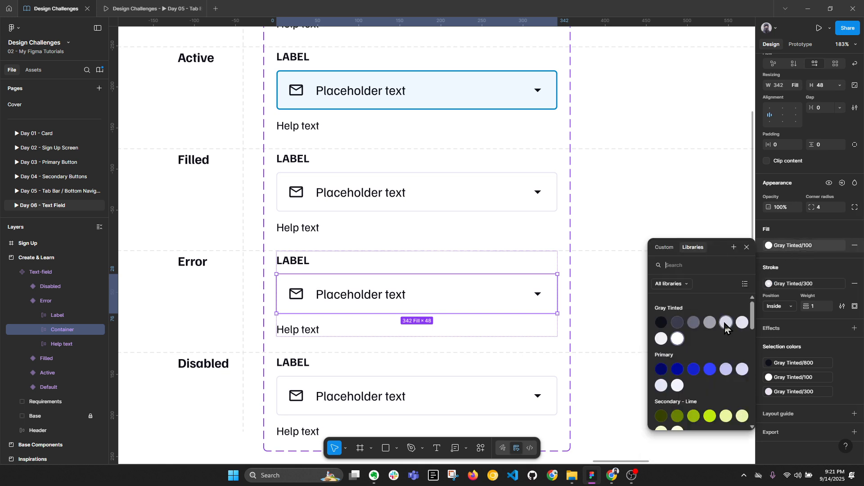
{"action": "scroll", "coordinate": [710, 390], "scroll_direction": "down", "scroll_amount": 3}
{"action": "scroll", "coordinate": [708, 390], "scroll_direction": "up", "scroll_amount": 5}
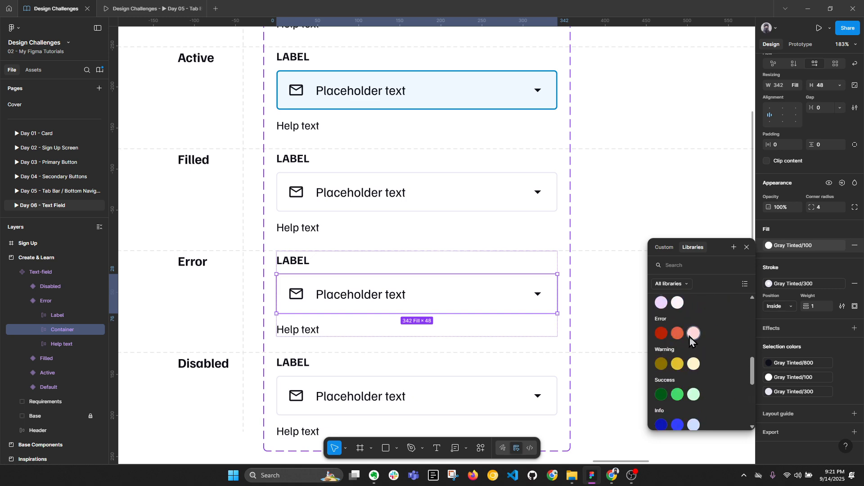
{"action": "left_click", "coordinate": [694, 339]}
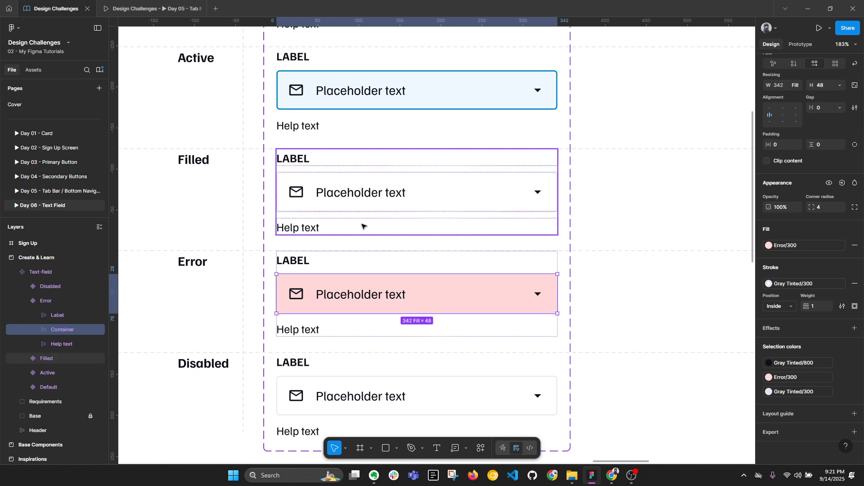
Step: Set the container's border to Error/200 red and preview the styled box
{"action": "left_click", "coordinate": [806, 285]}
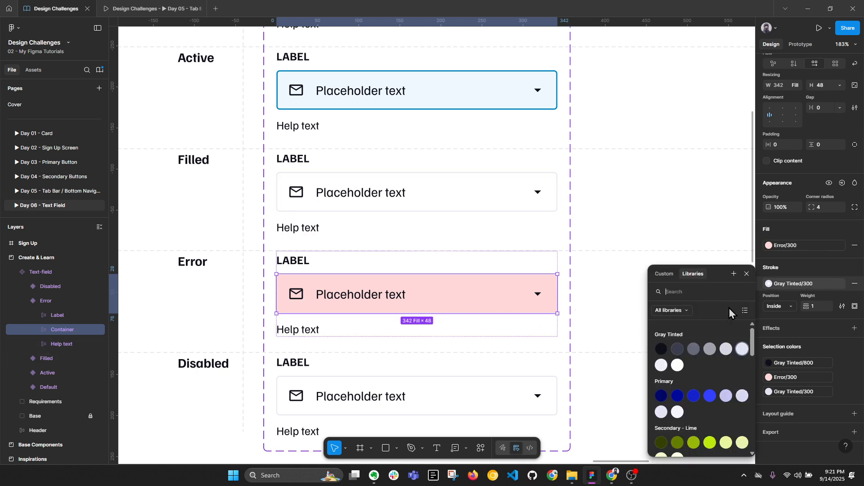
{"action": "scroll", "coordinate": [683, 390], "scroll_direction": "down", "scroll_amount": 5}
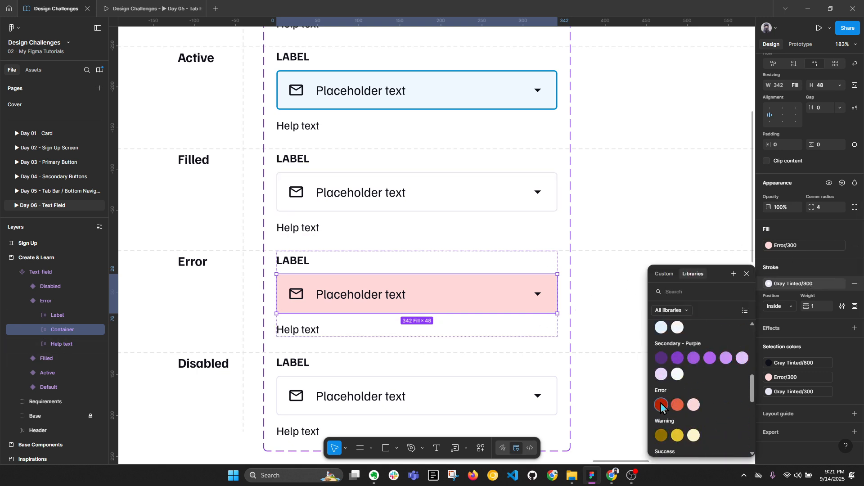
{"action": "left_click", "coordinate": [678, 405]}
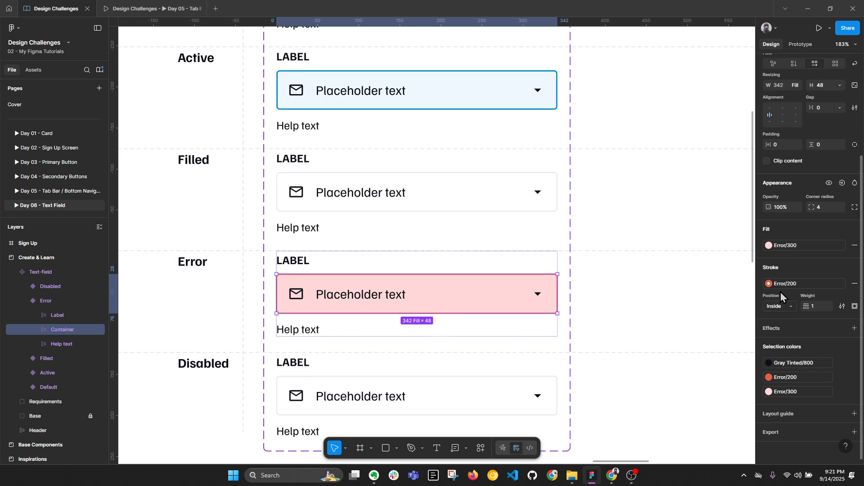
{"action": "left_click", "coordinate": [618, 336]}
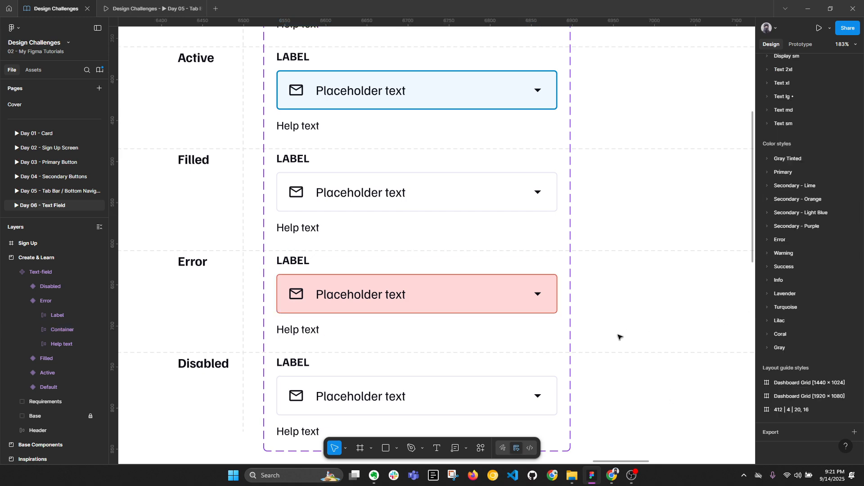
{"action": "key", "text": "ctrl+z"}
{"action": "left_click", "coordinate": [786, 285]}
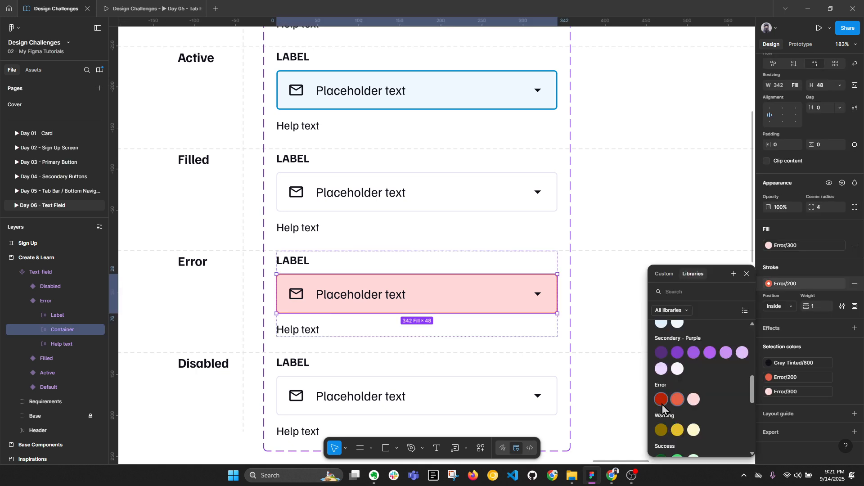
{"action": "left_click", "coordinate": [621, 364]}
{"action": "left_click", "coordinate": [633, 366]}
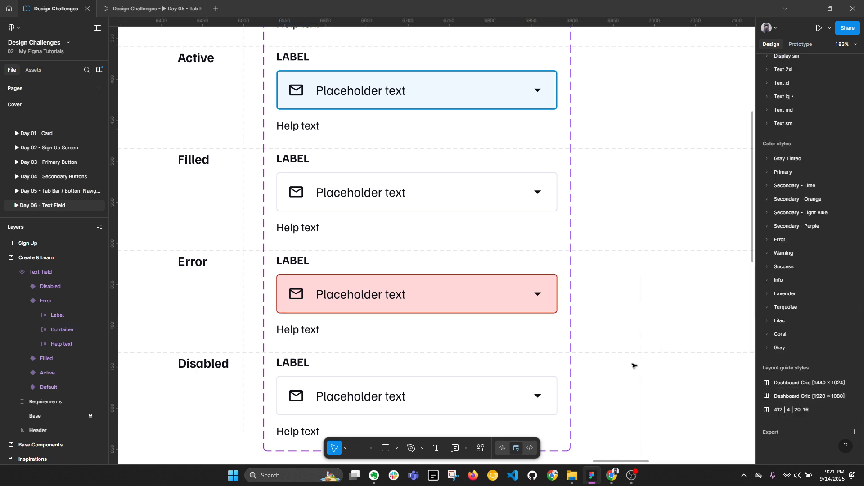
{"action": "key", "text": "ctrl+z"}
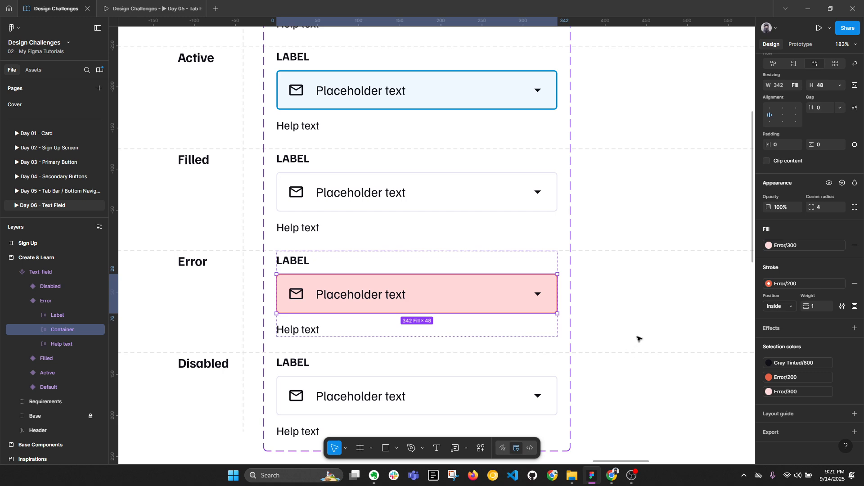
{"action": "key", "text": "alt+l"}
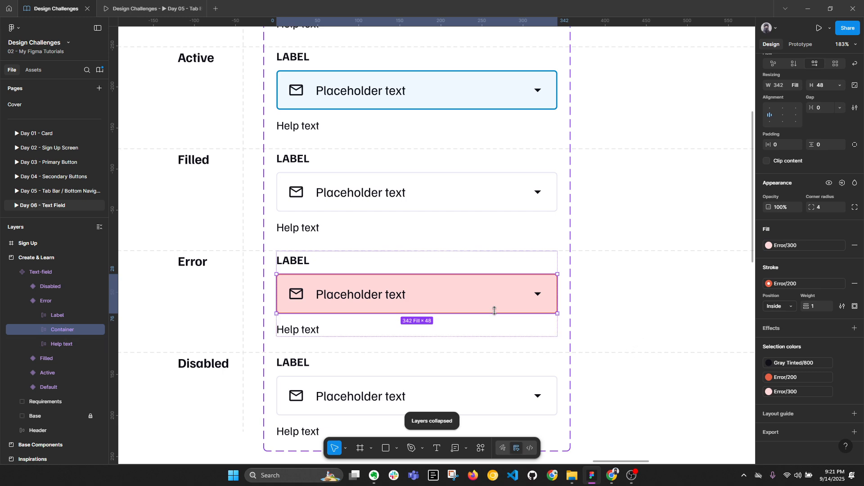
Step: Duplicate the Trailing Icon frame, rename the copy 'Error' and set its width to Hug
{"action": "left_click", "coordinate": [540, 298]}
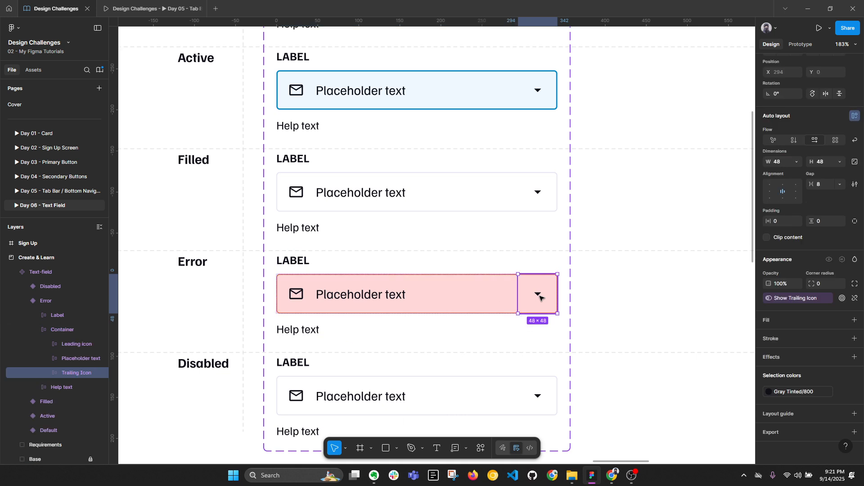
{"action": "left_click", "coordinate": [540, 297]}
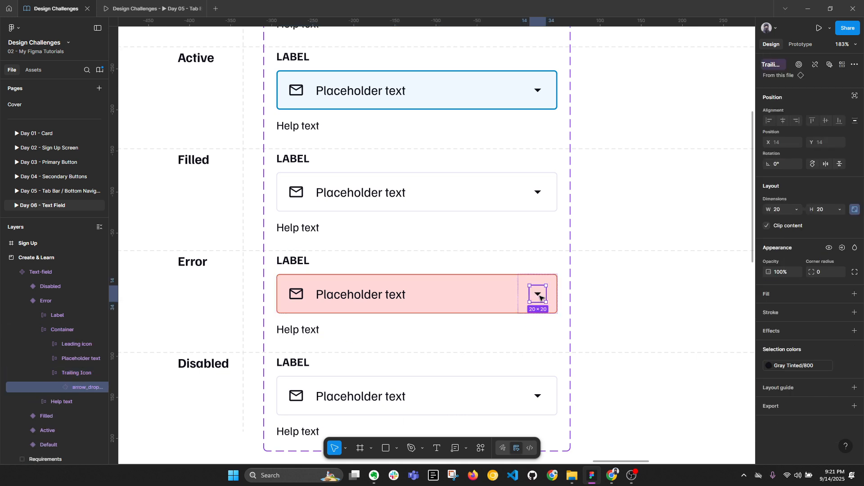
{"action": "left_click", "coordinate": [520, 293]}
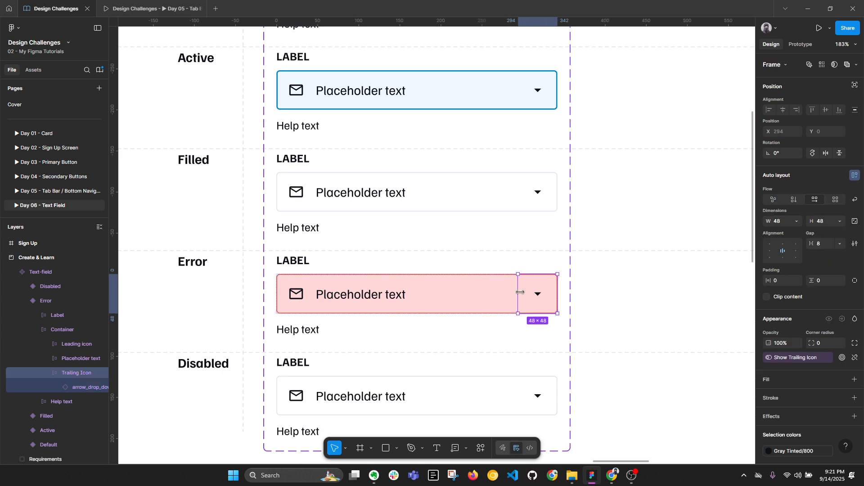
{"action": "key", "text": "alt+l"}
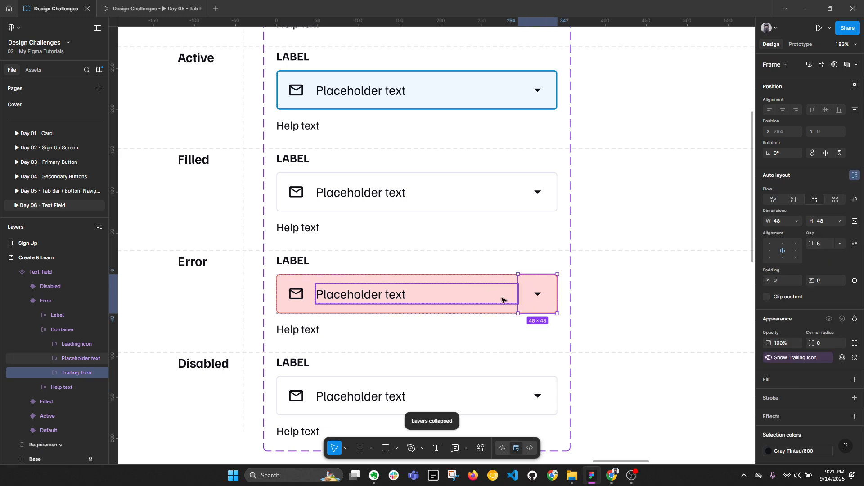
{"action": "key", "text": "ctrl+d"}
{"action": "left_click", "coordinate": [502, 296]}
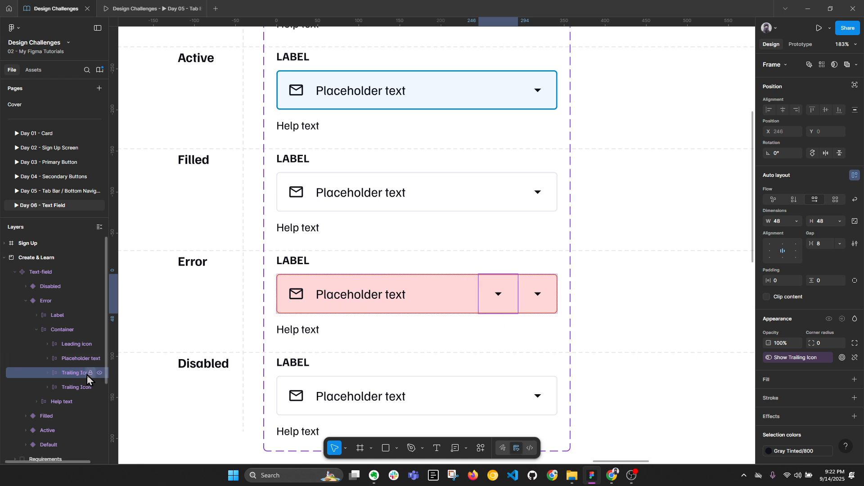
{"action": "double_click", "coordinate": [71, 372]}
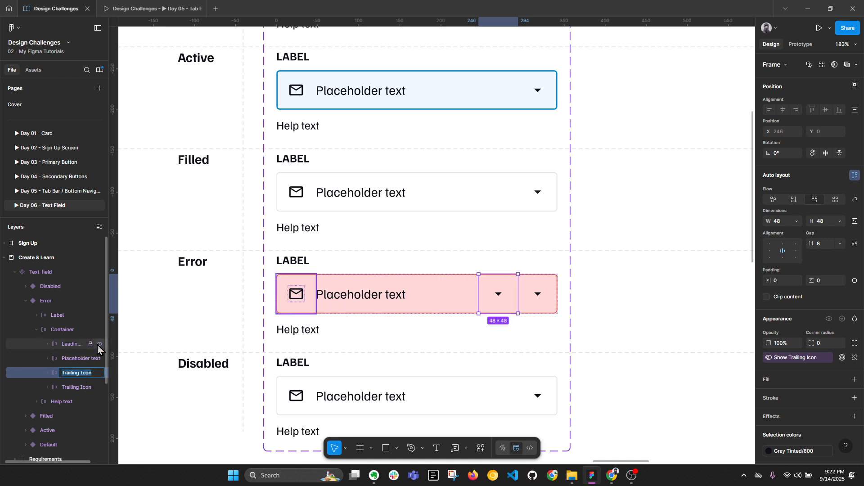
{"action": "type", "text": "Error"}
{"action": "key", "text": "Return"}
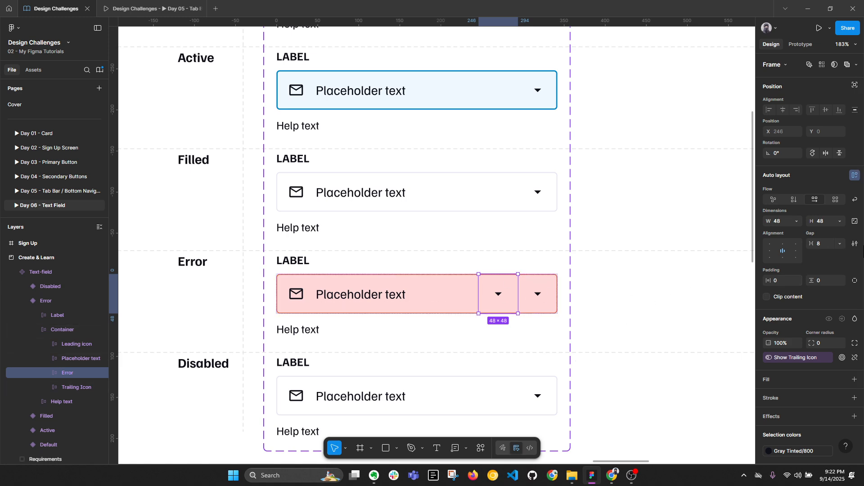
{"action": "left_click", "coordinate": [797, 221]}
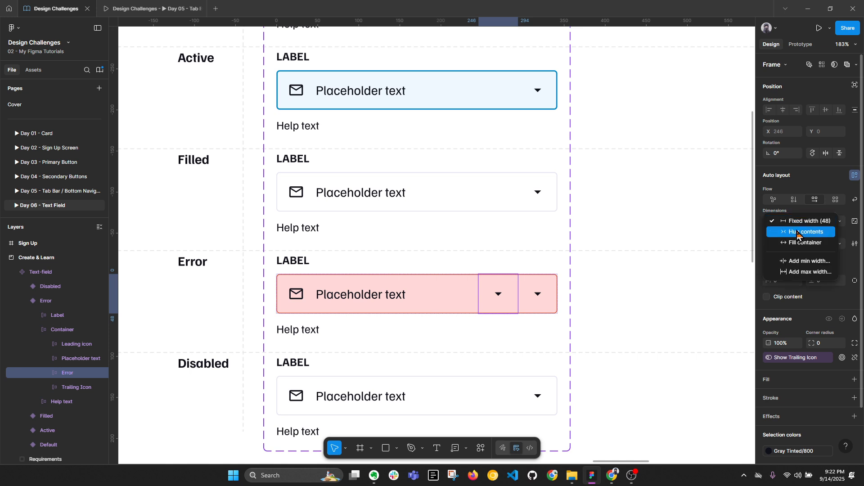
{"action": "left_click", "coordinate": [795, 235]}
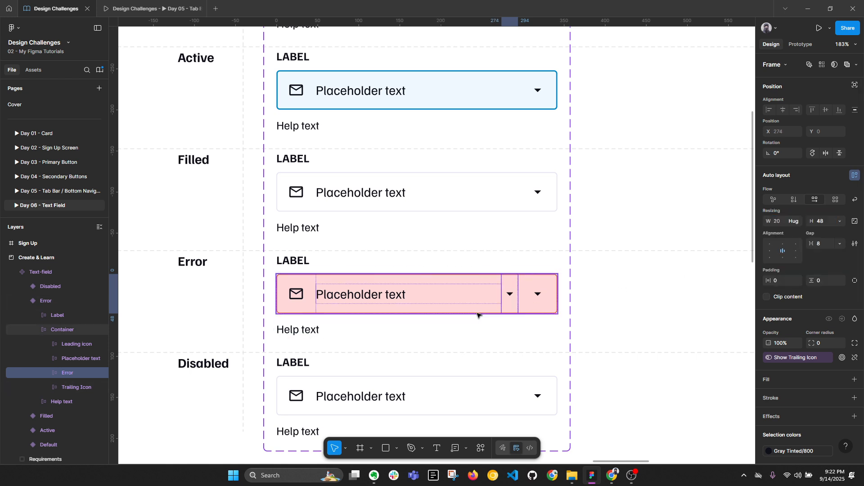
Step: Replace the arrow inside the Error frame with the copied error_outline icon
{"action": "double_click", "coordinate": [511, 292]}
{"action": "scroll", "coordinate": [698, 271], "scroll_direction": "down", "scroll_amount": 4}
{"action": "scroll", "coordinate": [243, 145], "scroll_direction": "up", "scroll_amount": 2}
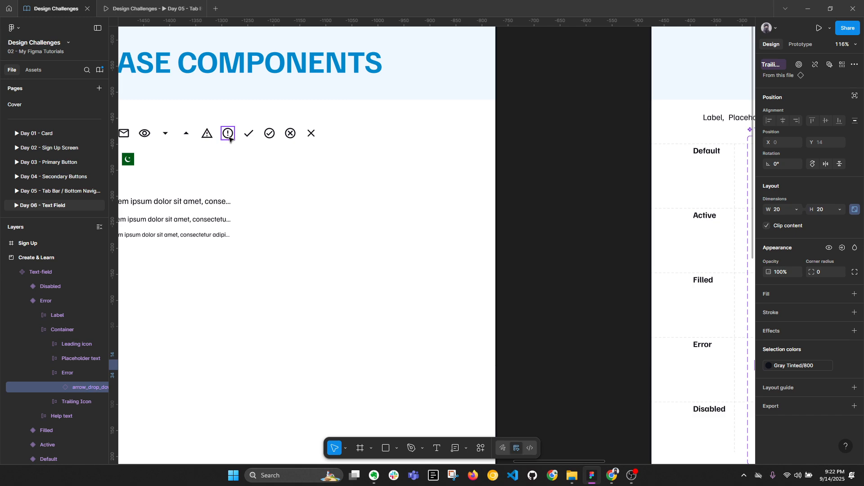
{"action": "left_click", "coordinate": [228, 138]}
{"action": "scroll", "coordinate": [225, 283], "scroll_direction": "down", "scroll_amount": 2}
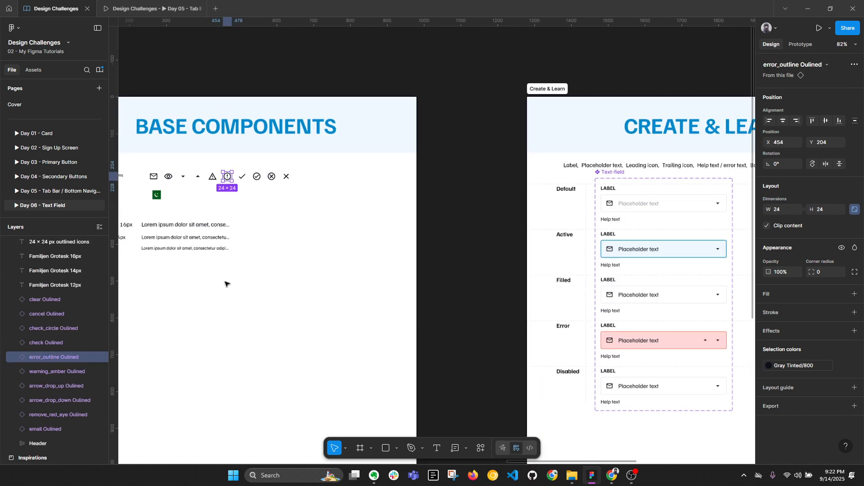
{"action": "left_click_drag", "start_coordinate": [443, 315], "coordinate": [251, 244]}
{"action": "scroll", "coordinate": [513, 283], "scroll_direction": "up", "scroll_amount": 3}
{"action": "double_click", "coordinate": [510, 256]}
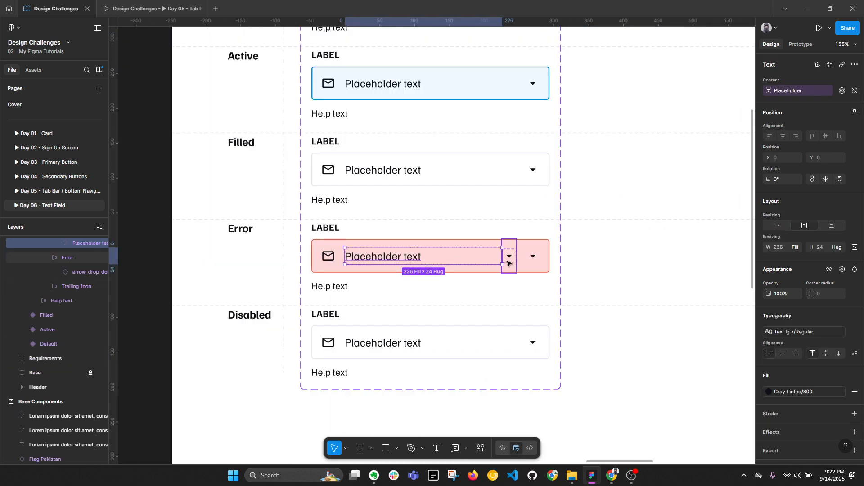
{"action": "right_click", "coordinate": [512, 260]}
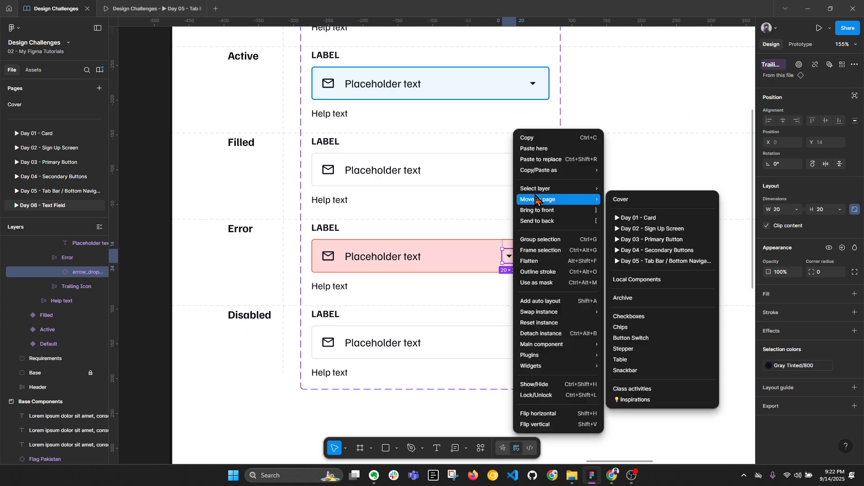
{"action": "left_click", "coordinate": [554, 163]}
Step: Set the error icon's height to 20 and colour it Error/100 red
{"action": "left_click", "coordinate": [830, 214]}
{"action": "type", "text": "2"}
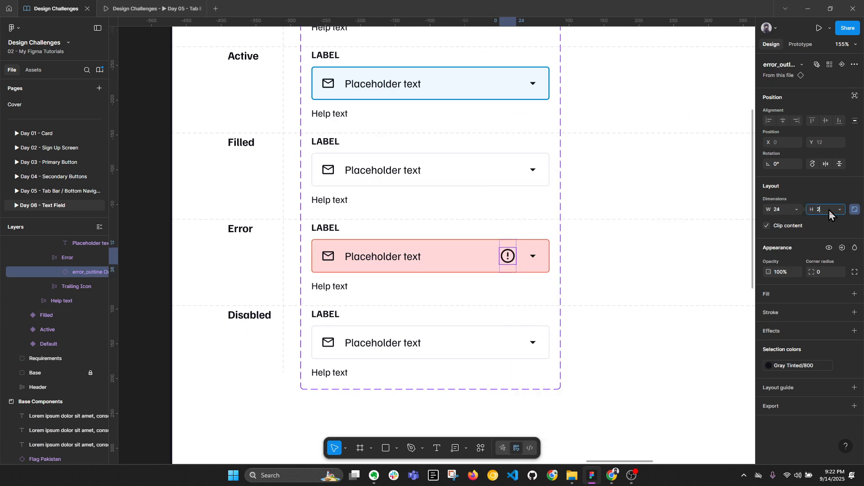
{"action": "type", "text": "0"}
{"action": "key", "text": "Return"}
{"action": "left_click", "coordinate": [801, 365]}
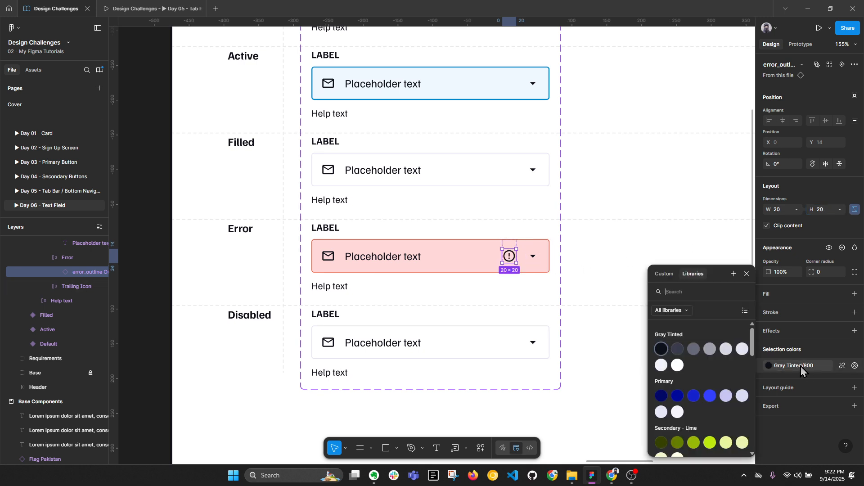
{"action": "scroll", "coordinate": [675, 396], "scroll_direction": "down", "scroll_amount": 5}
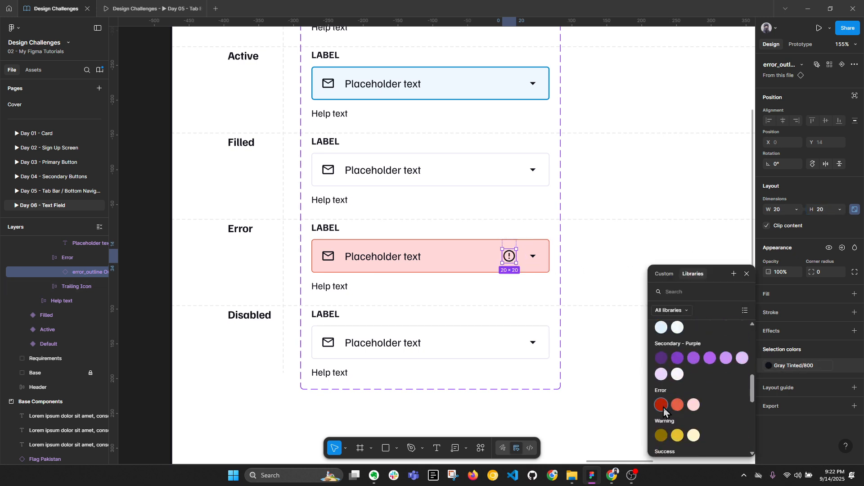
{"action": "left_click", "coordinate": [664, 406]}
{"action": "scroll", "coordinate": [507, 259], "scroll_direction": "up", "scroll_amount": 1}
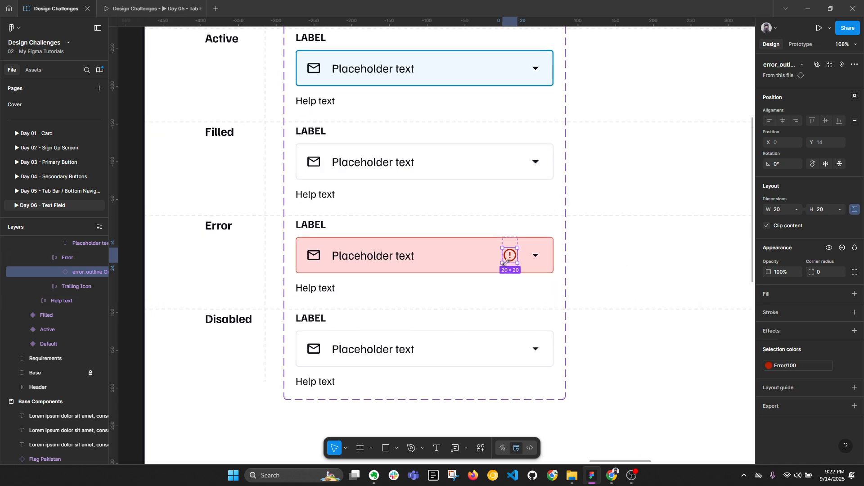
{"action": "left_click", "coordinate": [613, 278]}
Step: Set the Error field's placeholder text fill to Error/100
{"action": "double_click", "coordinate": [533, 258]}
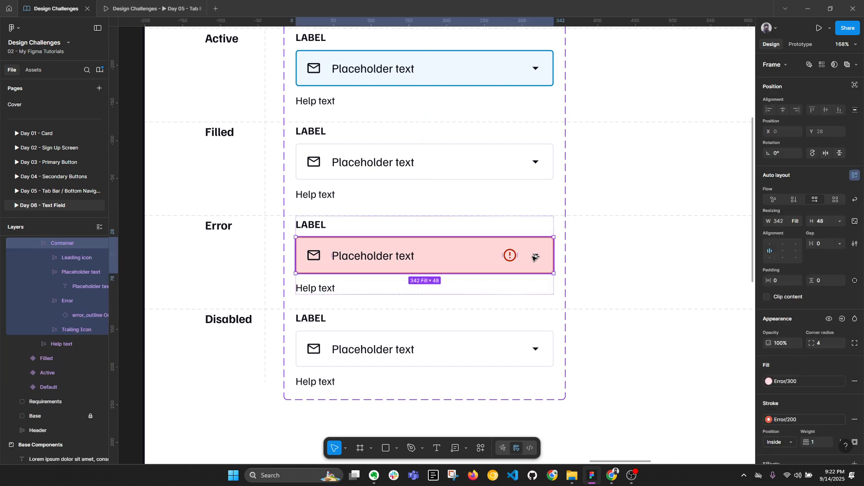
{"action": "key", "text": "alt+l"}
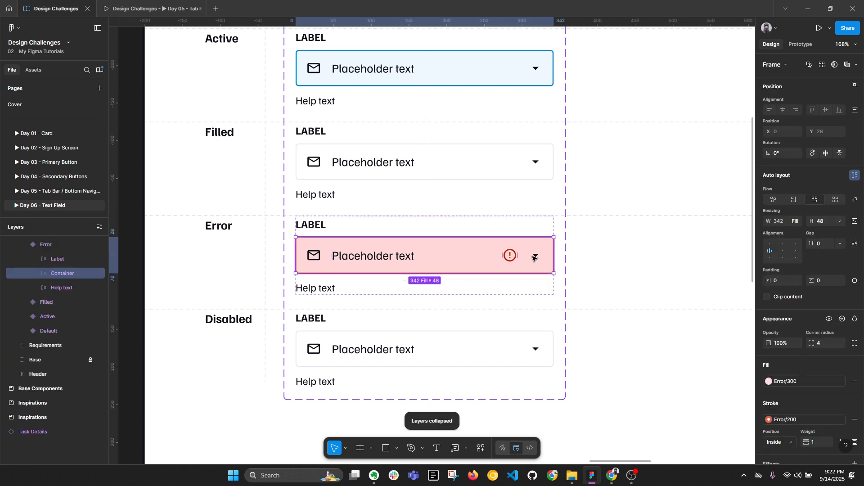
{"action": "double_click", "coordinate": [398, 257]}
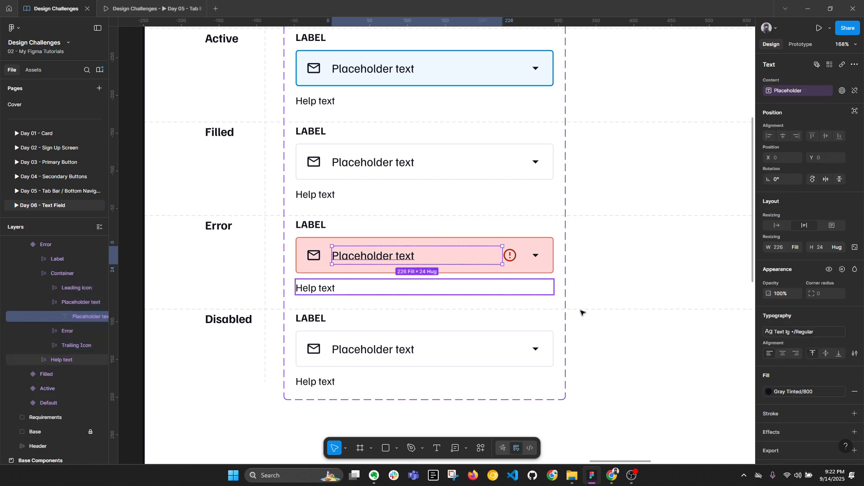
{"action": "left_click", "coordinate": [770, 391]}
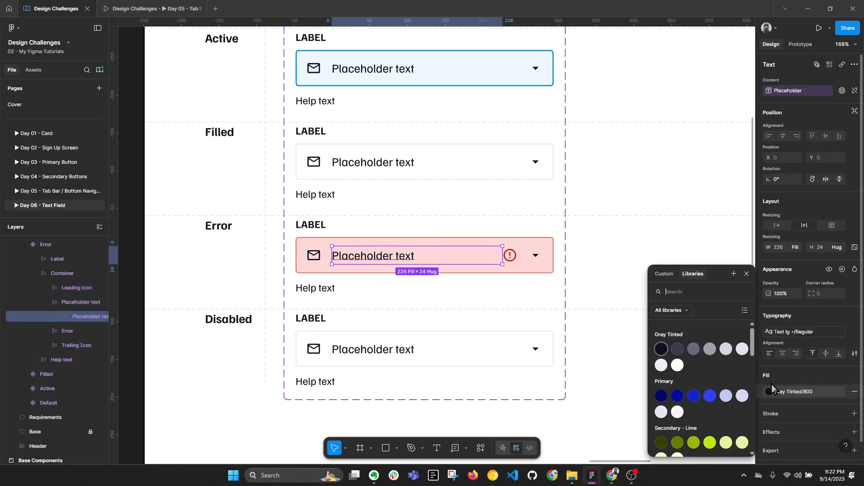
{"action": "scroll", "coordinate": [684, 405], "scroll_direction": "down", "scroll_amount": 5}
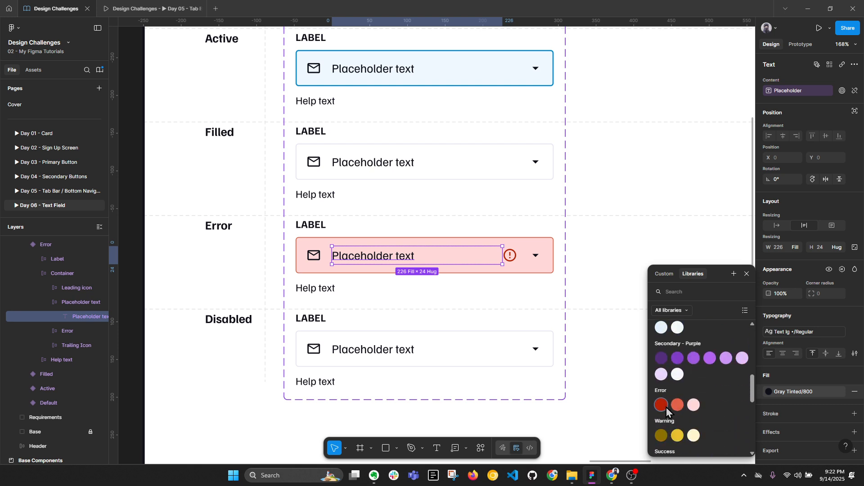
{"action": "left_click", "coordinate": [664, 405]}
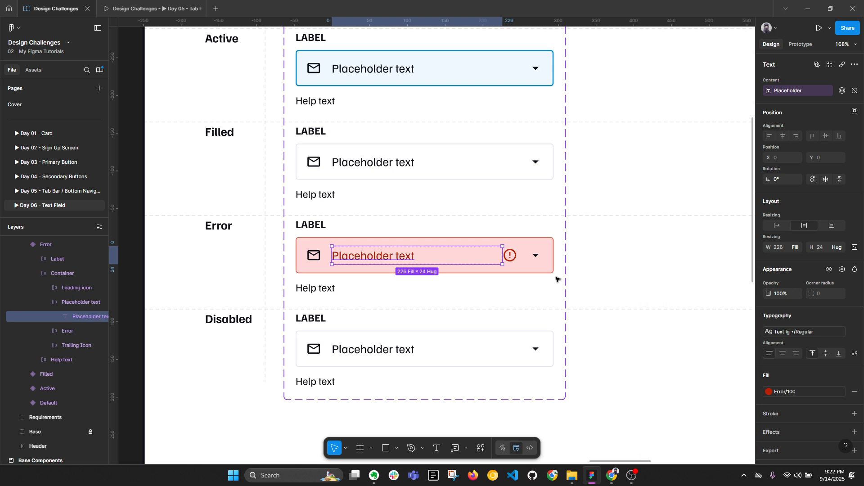
Step: Check the colour settings of the leading email icon and trailing arrow icon
{"action": "left_click", "coordinate": [317, 259]}
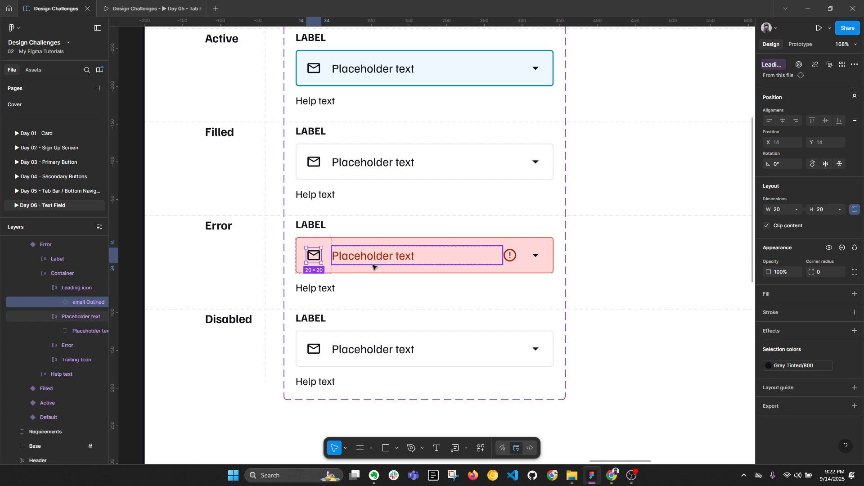
{"action": "left_click", "coordinate": [543, 258], "text": "shift"}
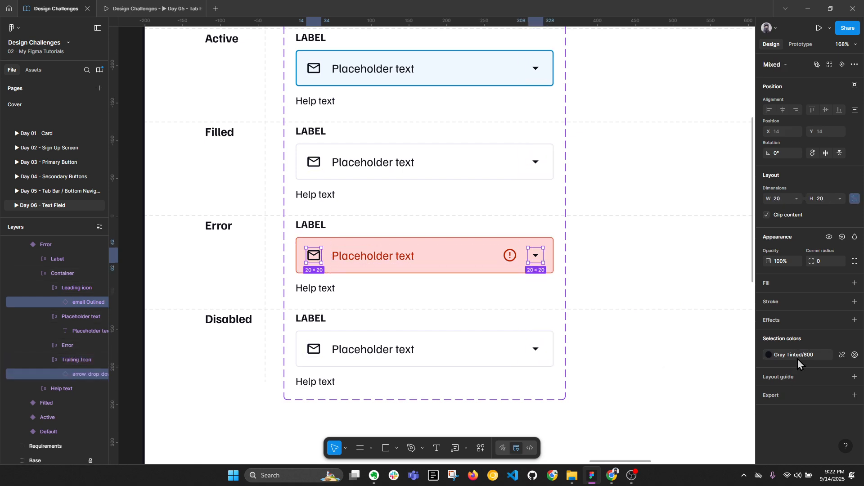
{"action": "left_click", "coordinate": [769, 354]}
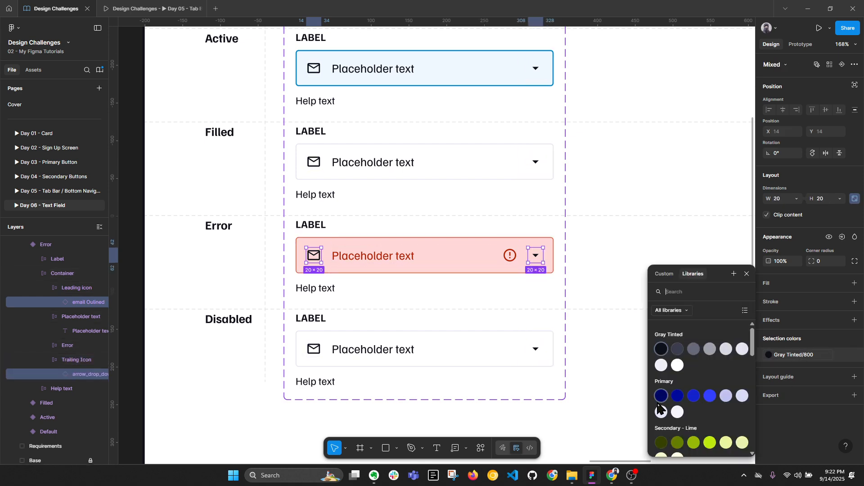
{"action": "left_click", "coordinate": [537, 258], "text": "shift"}
{"action": "left_click", "coordinate": [770, 365]}
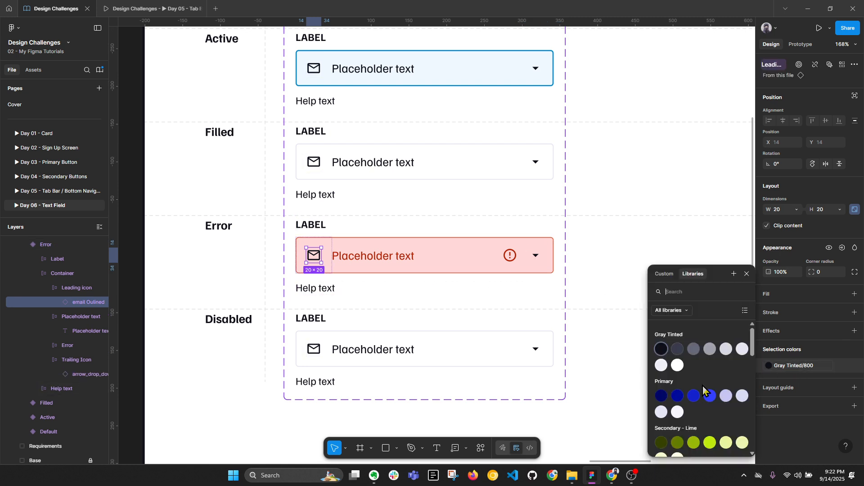
{"action": "left_click", "coordinate": [542, 254]}
{"action": "key", "text": "alt+l"}
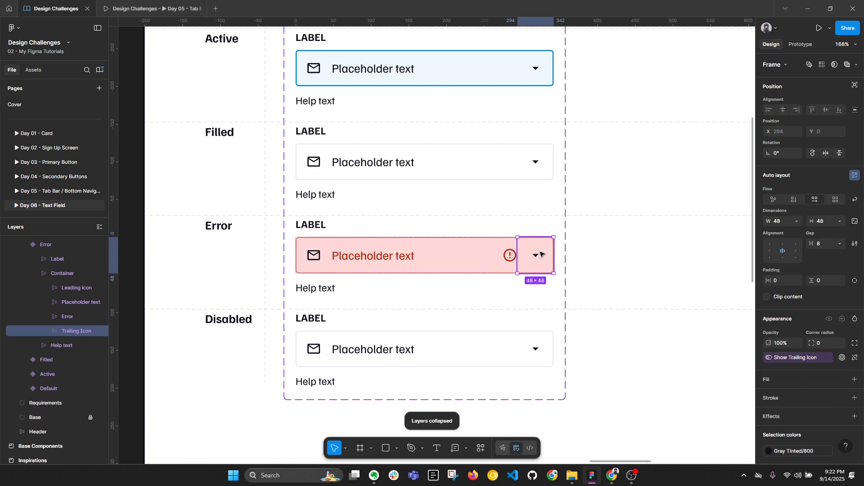
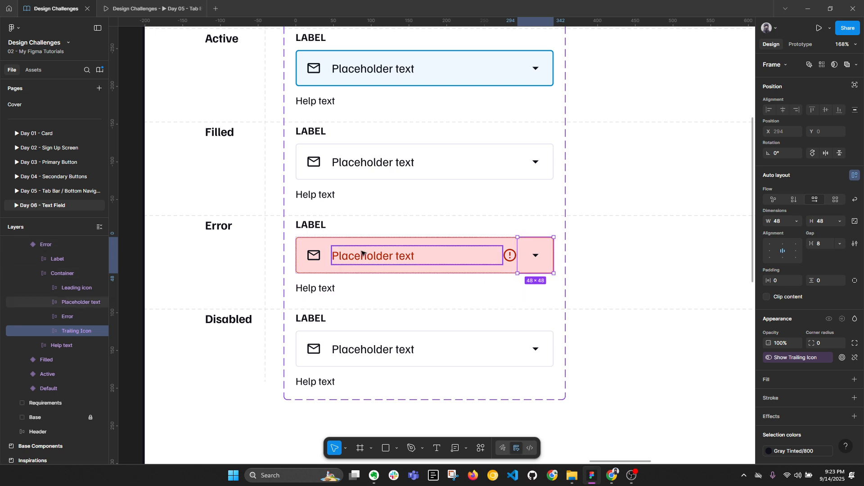
Step: Colour the Error field's leading envelope icon Error/100 red
{"action": "left_click", "coordinate": [307, 264]}
{"action": "key", "text": "alt+l"}
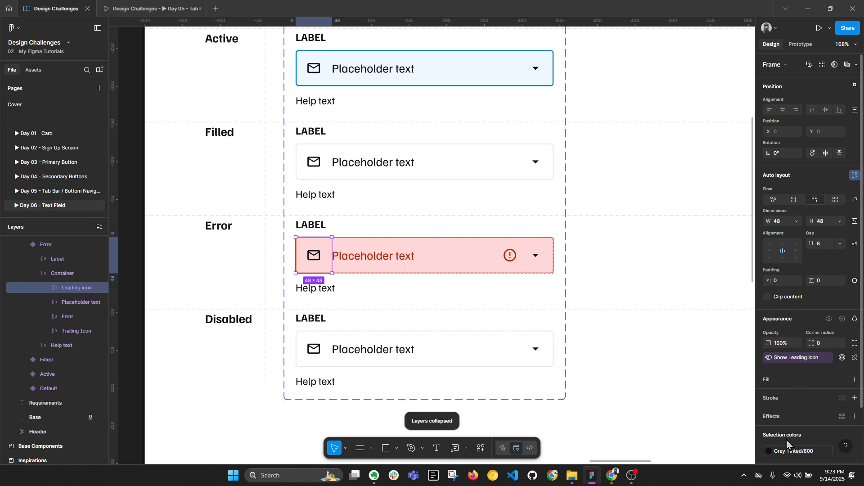
{"action": "scroll", "coordinate": [824, 421], "scroll_direction": "down", "scroll_amount": 2}
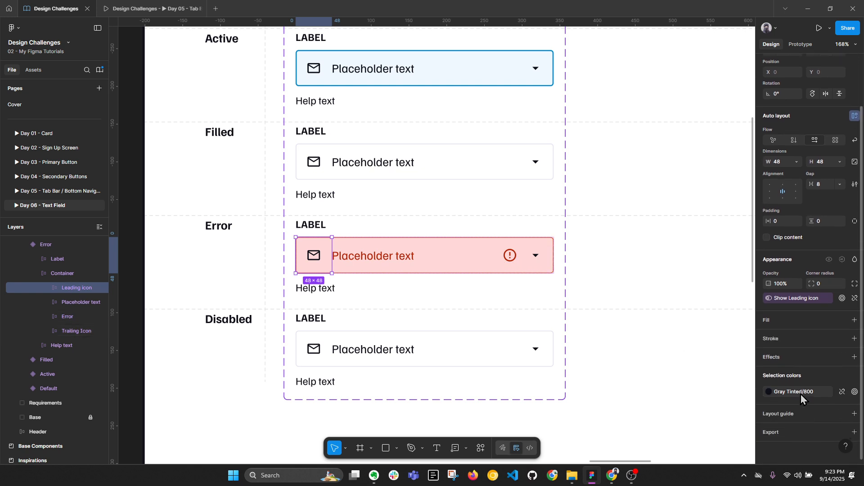
{"action": "left_click", "coordinate": [801, 393]}
{"action": "scroll", "coordinate": [680, 396], "scroll_direction": "up", "scroll_amount": 2}
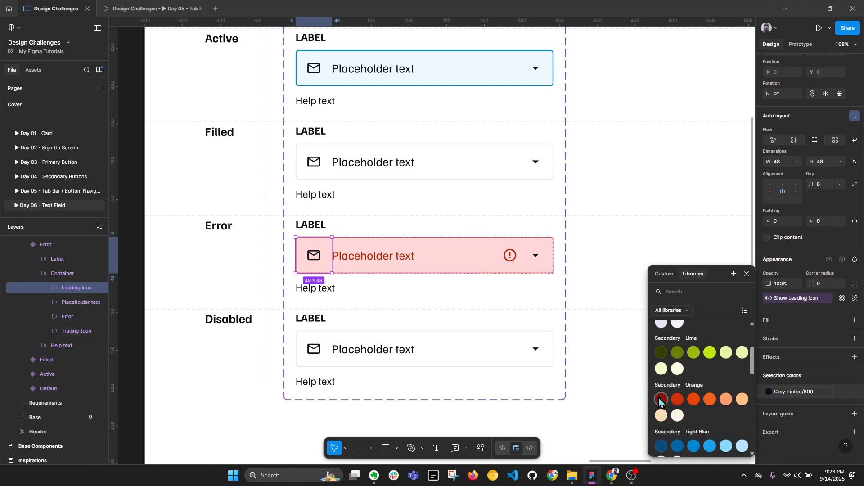
{"action": "scroll", "coordinate": [660, 399], "scroll_direction": "down", "scroll_amount": 4}
{"action": "left_click", "coordinate": [661, 360]}
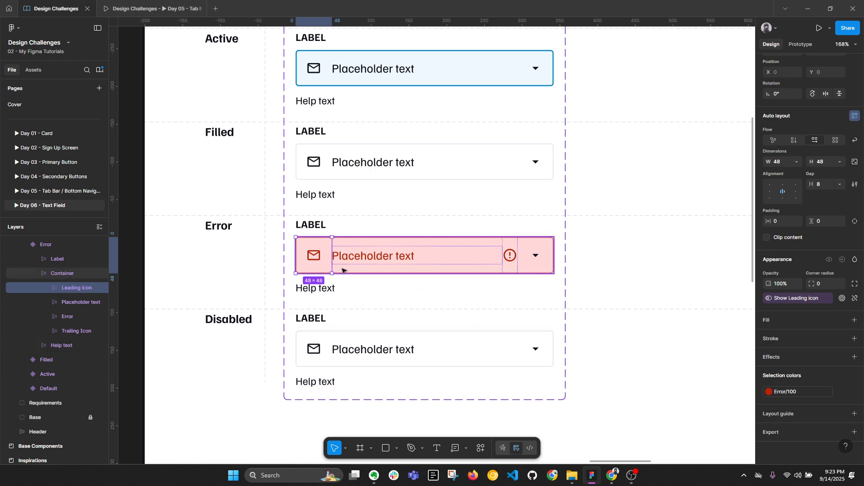
Step: Set the Error variant's Help text colour to Error/100
{"action": "left_click", "coordinate": [504, 322]}
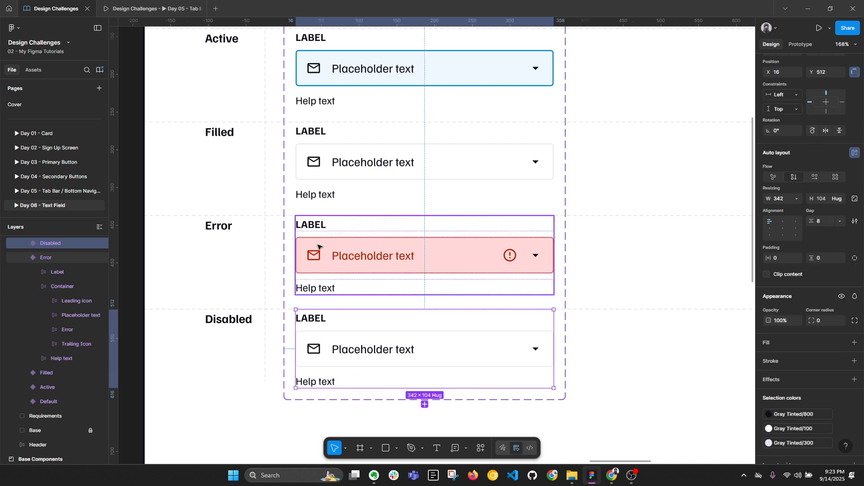
{"action": "left_click", "coordinate": [326, 286], "text": "ctrl"}
{"action": "left_click", "coordinate": [784, 373]}
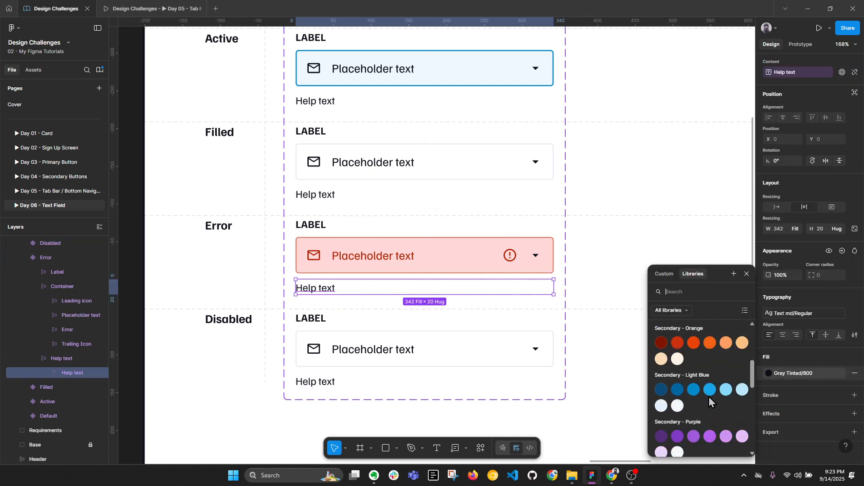
{"action": "scroll", "coordinate": [710, 401], "scroll_direction": "down", "scroll_amount": 3}
{"action": "left_click", "coordinate": [667, 365]}
Step: Review the finished Error state across the whole Text-field component
{"action": "left_click", "coordinate": [575, 347]}
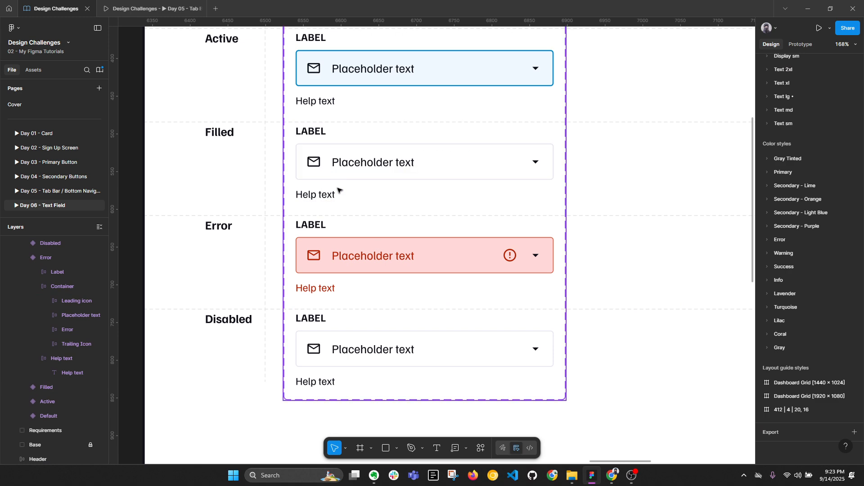
{"action": "scroll", "coordinate": [339, 190], "scroll_direction": "down", "scroll_amount": 4}
{"action": "left_click_drag", "start_coordinate": [364, 109], "coordinate": [364, 135]}
{"action": "scroll", "coordinate": [337, 123], "scroll_direction": "up", "scroll_amount": 2}
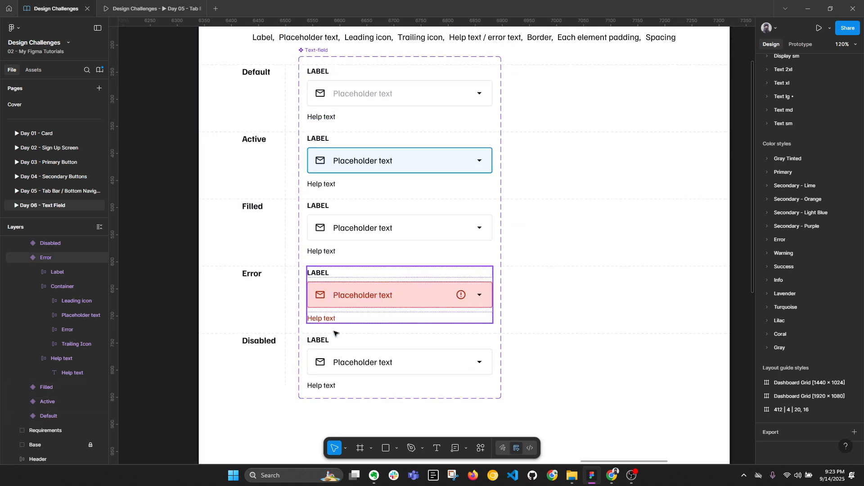
{"action": "key", "text": "alt+l"}
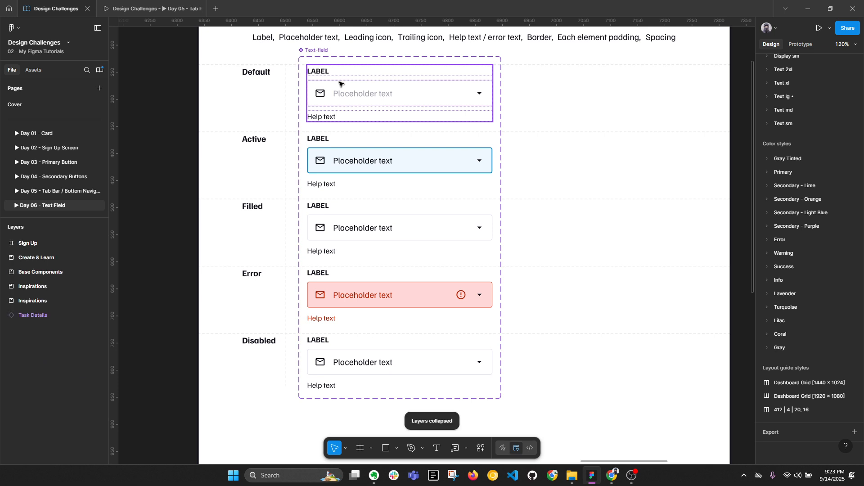
{"action": "left_click", "coordinate": [327, 321], "text": "ctrl"}
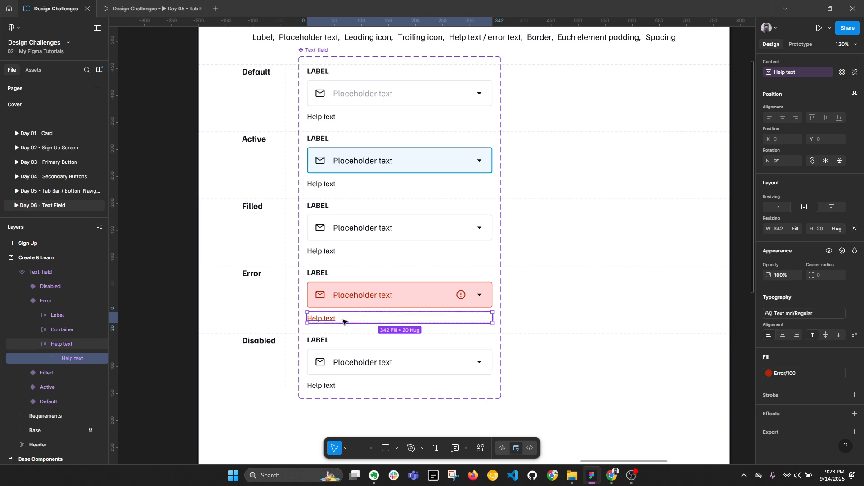
Step: Set the Disabled container's icon and placeholder colour to Gray Tinted/600
{"action": "left_click", "coordinate": [332, 350]}
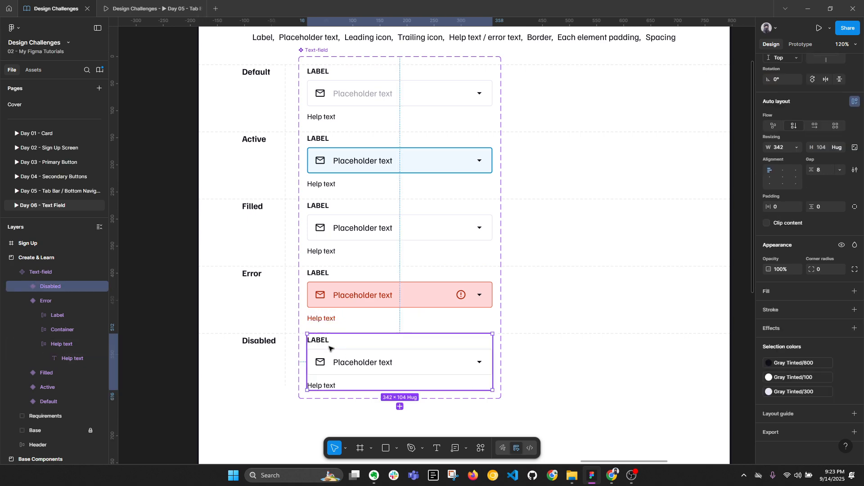
{"action": "double_click", "coordinate": [411, 360]}
{"action": "key", "text": "alt+l"}
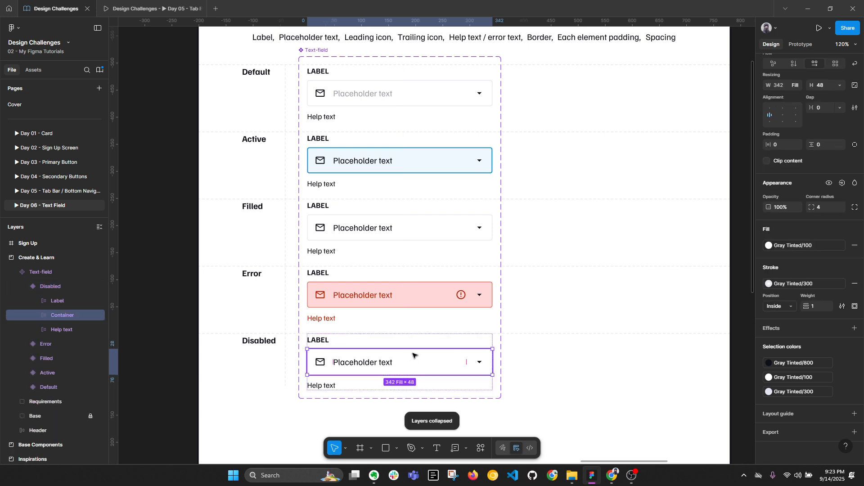
{"action": "scroll", "coordinate": [413, 356], "scroll_direction": "up", "scroll_amount": 1}
{"action": "left_click", "coordinate": [769, 363]}
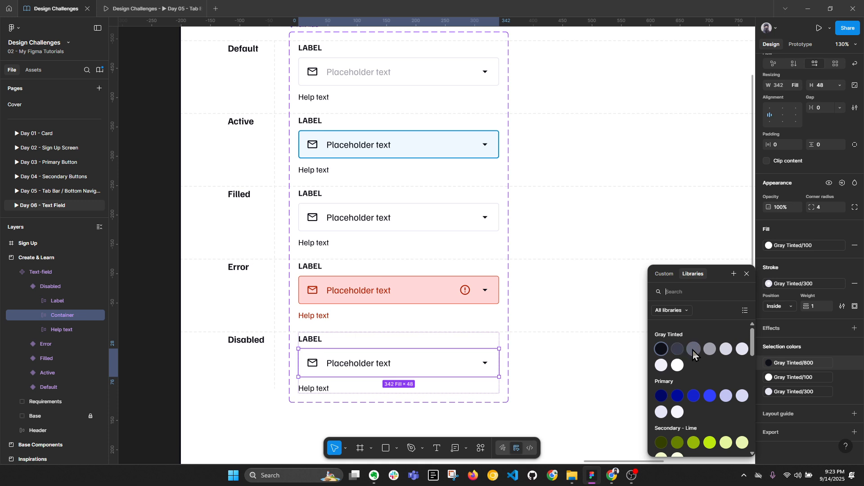
{"action": "left_click", "coordinate": [678, 349]}
{"action": "key", "text": "Escape"}
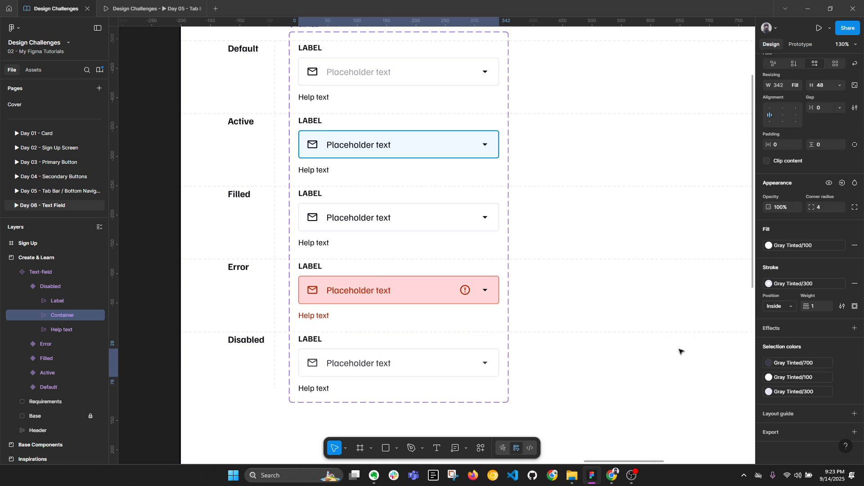
{"action": "left_click", "coordinate": [784, 367]}
{"action": "left_click", "coordinate": [697, 349]}
{"action": "key", "text": "Escape"}
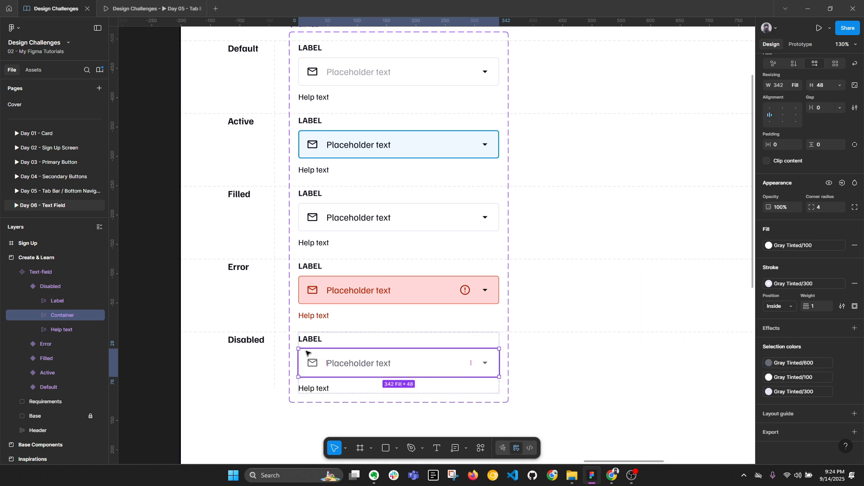
Step: Fill the Disabled container with Gray Tinted/300
{"action": "left_click", "coordinate": [801, 245]}
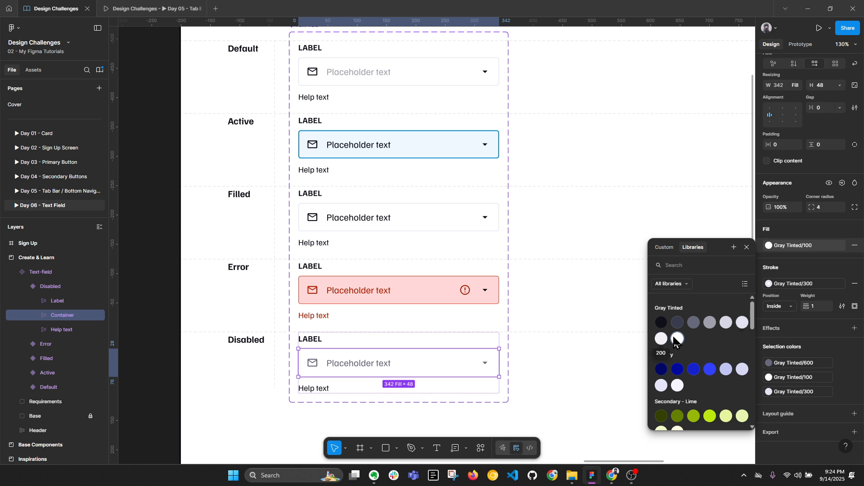
{"action": "left_click", "coordinate": [742, 323]}
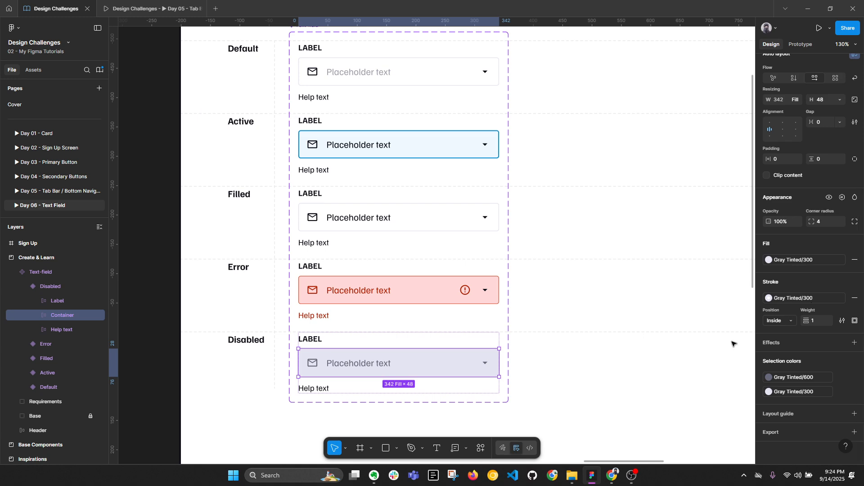
{"action": "left_click", "coordinate": [643, 390]}
{"action": "key", "text": "alt+l"}
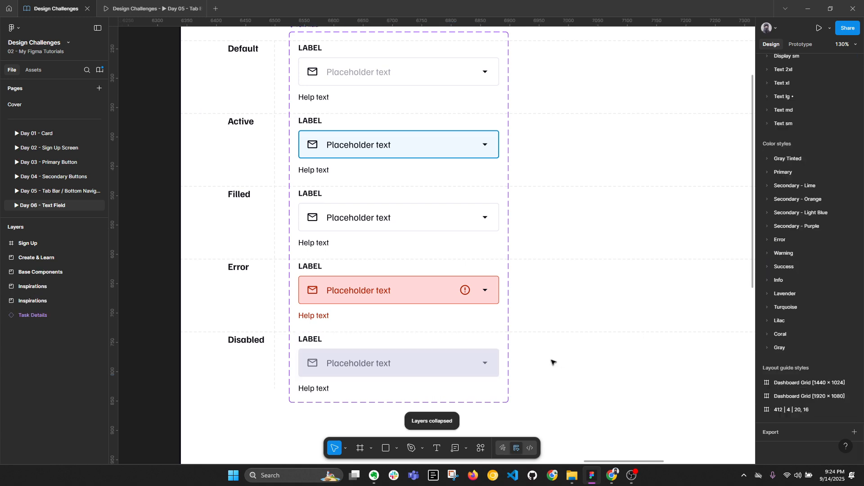
Step: Try removing the Disabled container's border, then undo and inspect its stroke colour
{"action": "left_click", "coordinate": [496, 366], "text": "ctrl"}
{"action": "scroll", "coordinate": [391, 382], "scroll_direction": "up", "scroll_amount": 2}
{"action": "scroll", "coordinate": [390, 382], "scroll_direction": "up", "scroll_amount": 6}
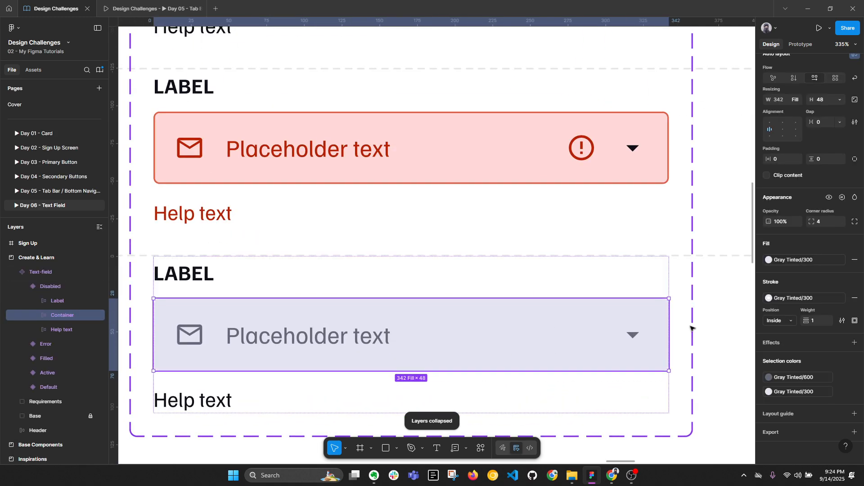
{"action": "left_click", "coordinate": [855, 298]}
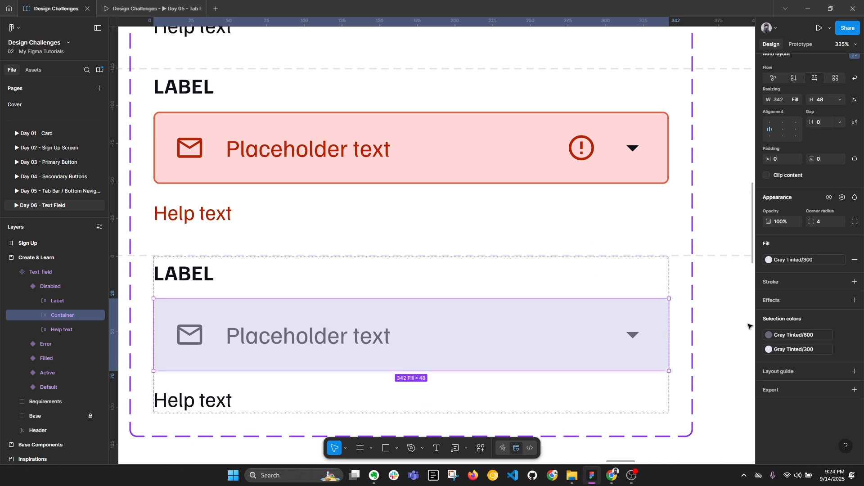
{"action": "key", "text": "ctrl+z"}
{"action": "left_click", "coordinate": [795, 298]}
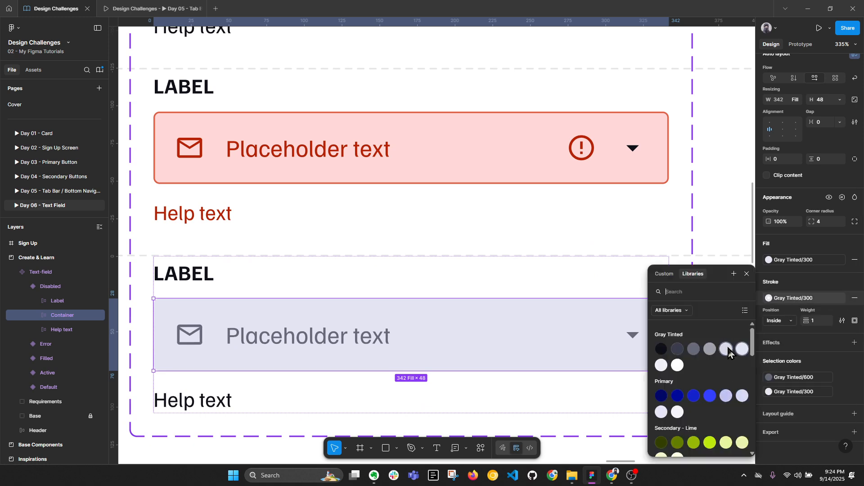
{"action": "key", "text": "Escape"}
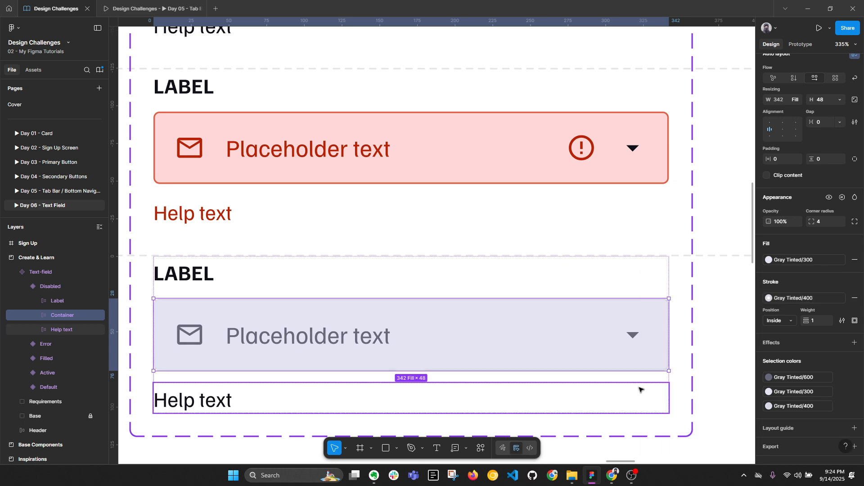
{"action": "left_click", "coordinate": [735, 372]}
{"action": "double_click", "coordinate": [591, 353]}
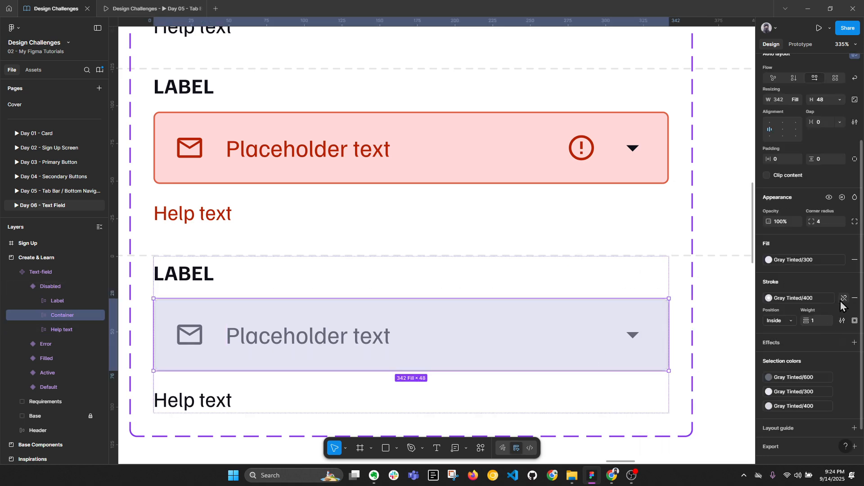
{"action": "scroll", "coordinate": [350, 318], "scroll_direction": "down", "scroll_amount": 10}
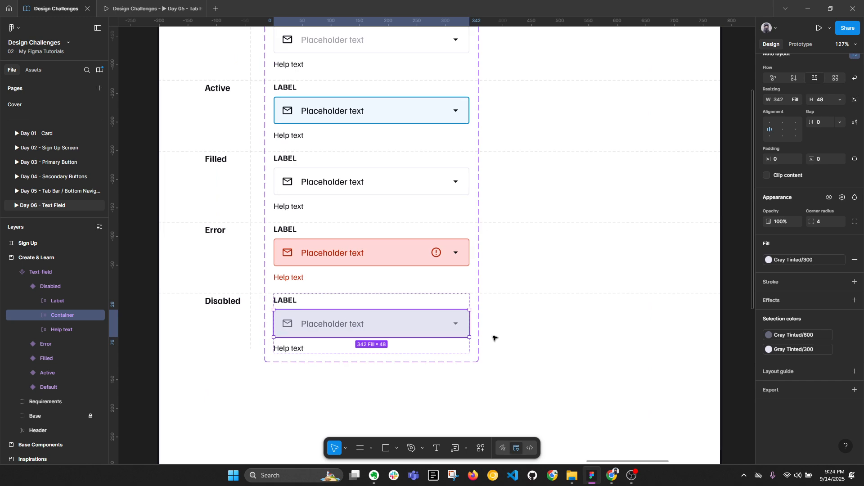
{"action": "left_click", "coordinate": [591, 346]}
Step: Centre the Create & Learn frame and select the Default text-field variant
{"action": "key", "text": "alt+l"}
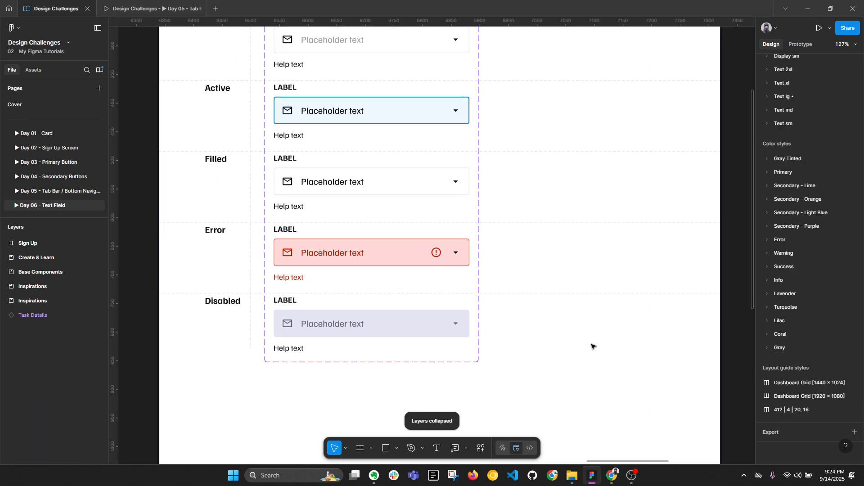
{"action": "scroll", "coordinate": [472, 284], "scroll_direction": "down", "scroll_amount": 3}
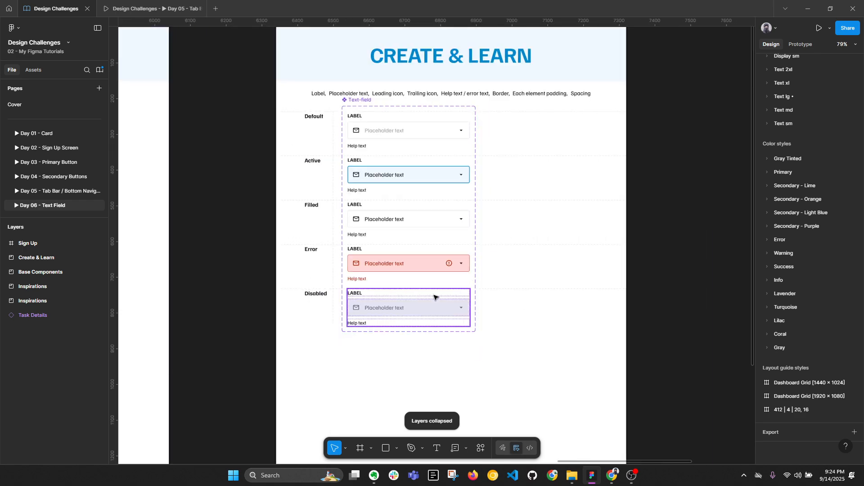
{"action": "scroll", "coordinate": [367, 324], "scroll_direction": "up", "scroll_amount": 2}
{"action": "scroll", "coordinate": [369, 325], "scroll_direction": "down", "scroll_amount": 1}
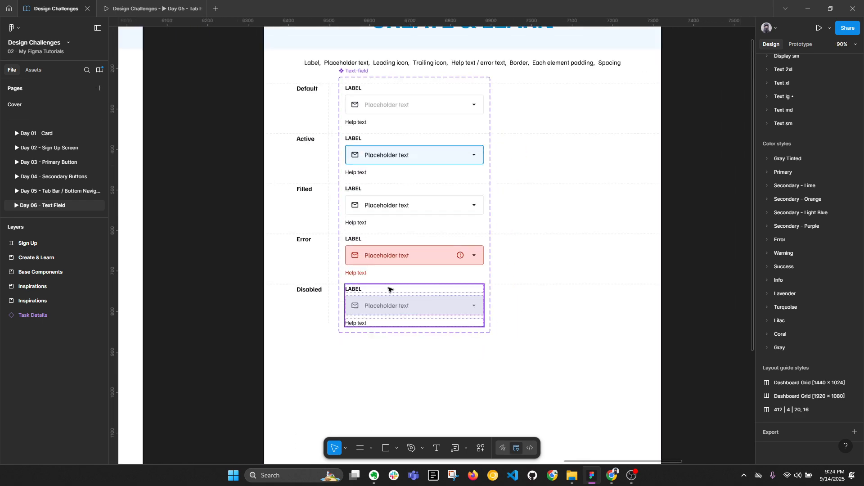
{"action": "left_click_drag", "start_coordinate": [521, 149], "coordinate": [451, 203]}
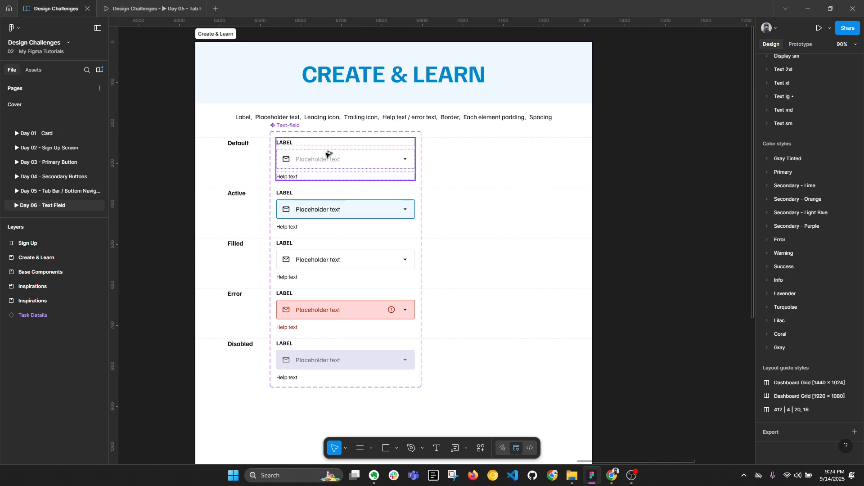
{"action": "key", "text": "alt+l"}
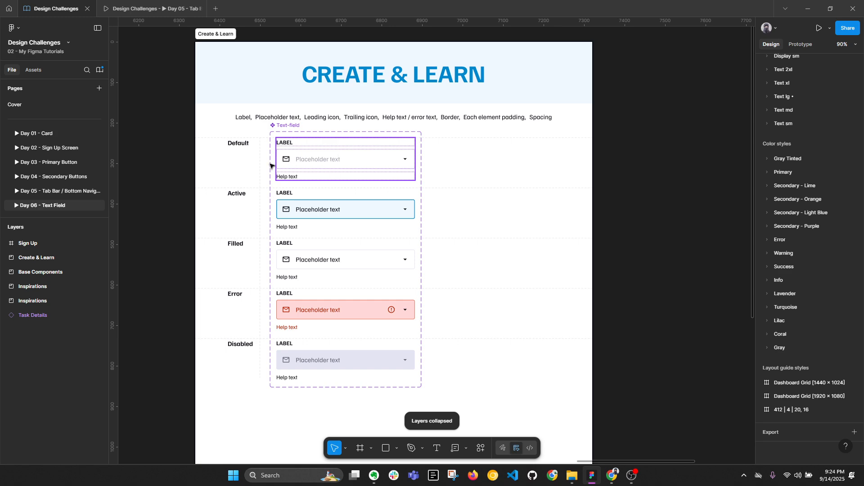
{"action": "left_click", "coordinate": [305, 162]}
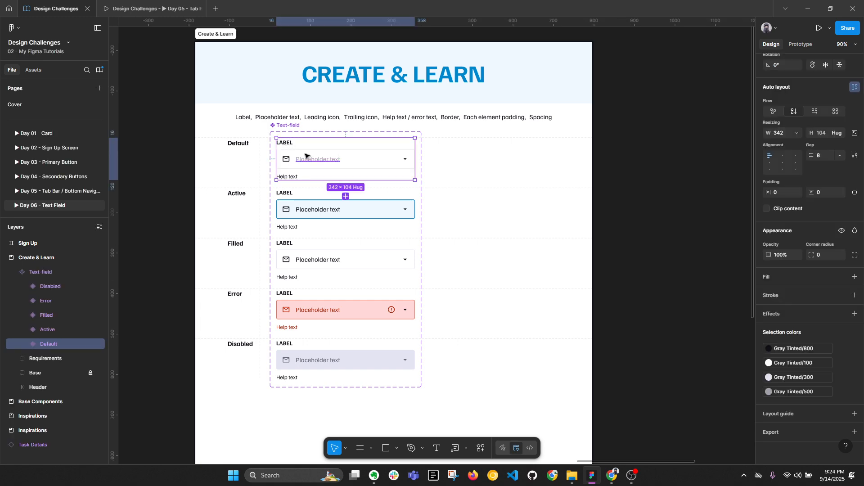
Step: Paste the text field into the Sign Up frame just below the SIGN UP heading
{"action": "scroll", "coordinate": [306, 158], "scroll_direction": "down", "scroll_amount": 2}
{"action": "left_click_drag", "start_coordinate": [524, 191], "coordinate": [293, 196]}
{"action": "left_click", "coordinate": [463, 86]}
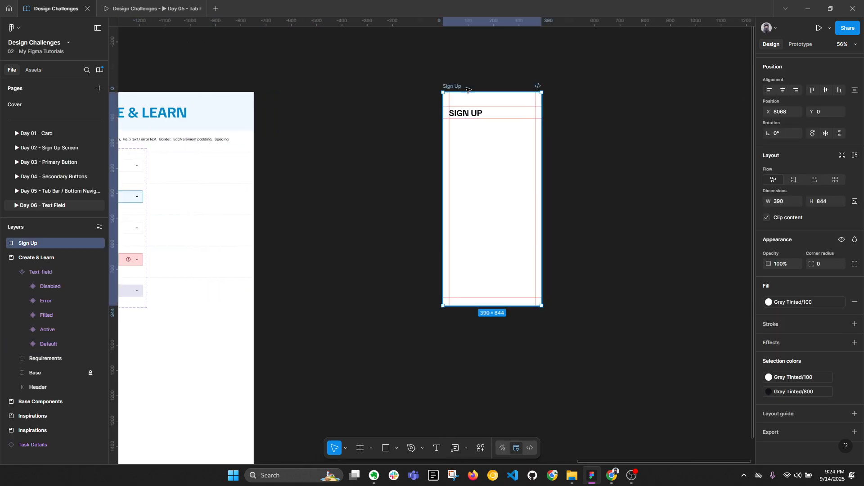
{"action": "scroll", "coordinate": [522, 112], "scroll_direction": "up", "scroll_amount": 3}
{"action": "key", "text": "ctrl+v"}
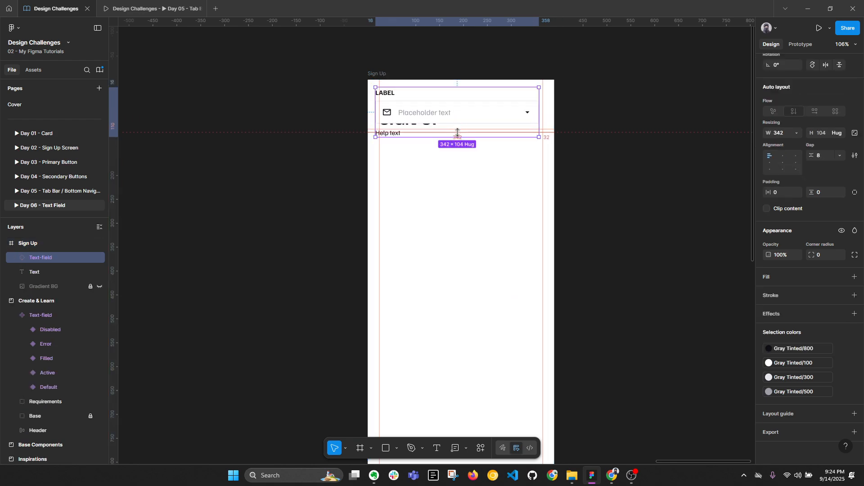
{"action": "left_click_drag", "start_coordinate": [443, 120], "coordinate": [445, 169]}
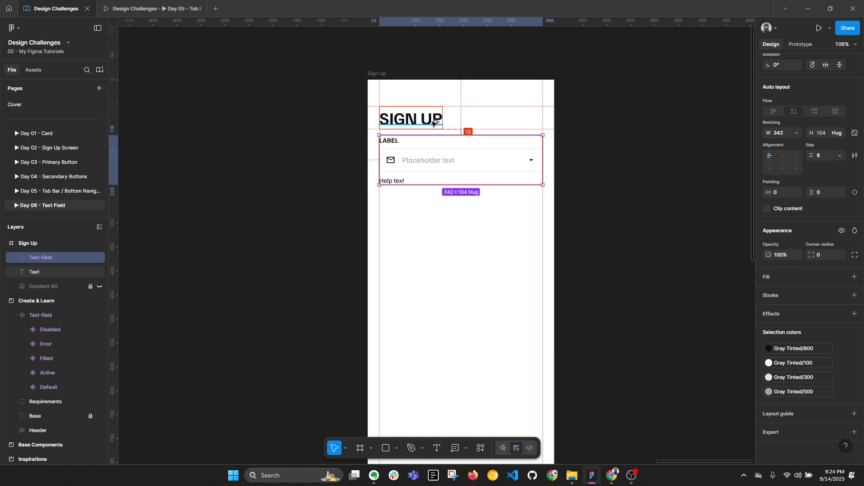
{"action": "scroll", "coordinate": [439, 127], "scroll_direction": "up", "scroll_amount": 1}
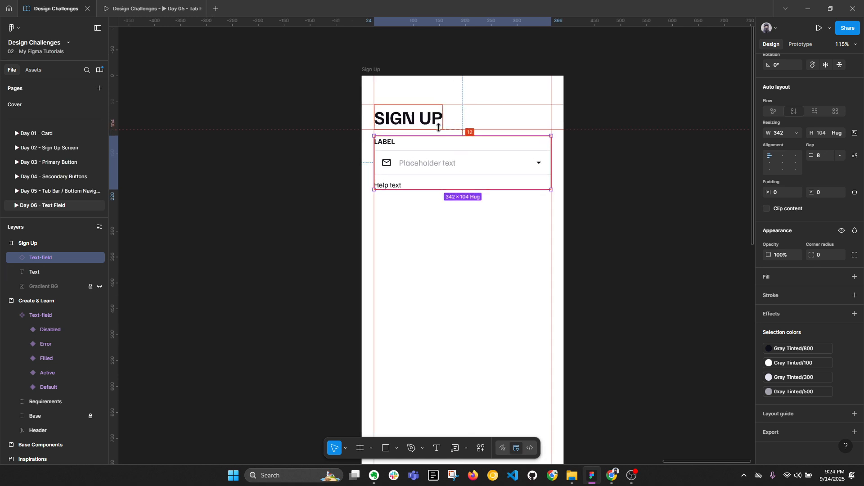
{"action": "key", "text": "Down"}
{"action": "key", "text": "Down"}
{"action": "key", "text": "Down"}
{"action": "key", "text": "Down"}
{"action": "key", "text": "alt+l"}
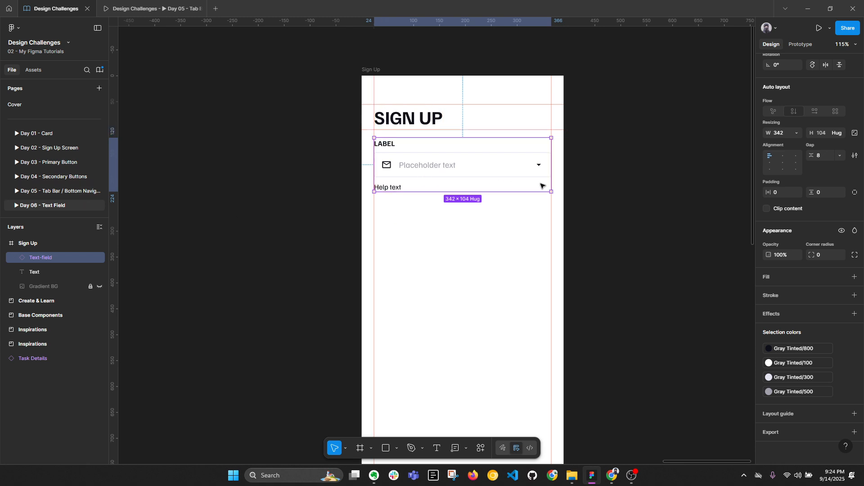
Step: Set the text field's horizontal constraint to Left and Right
{"action": "left_click", "coordinate": [855, 156]}
{"action": "left_click", "coordinate": [854, 157]}
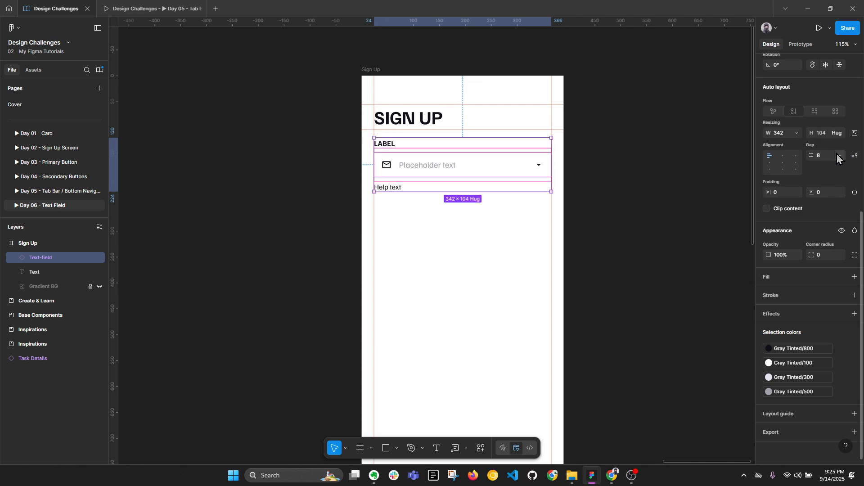
{"action": "left_click", "coordinate": [606, 231]}
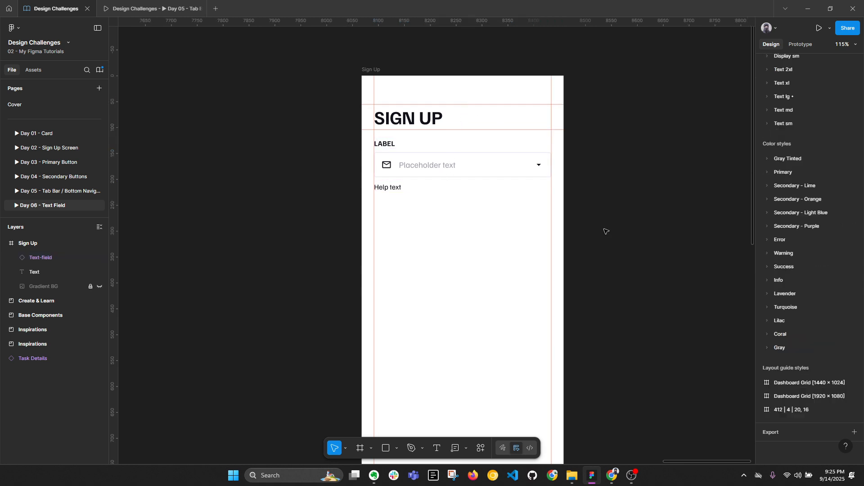
{"action": "left_click", "coordinate": [426, 178]}
{"action": "scroll", "coordinate": [856, 187], "scroll_direction": "up", "scroll_amount": 3}
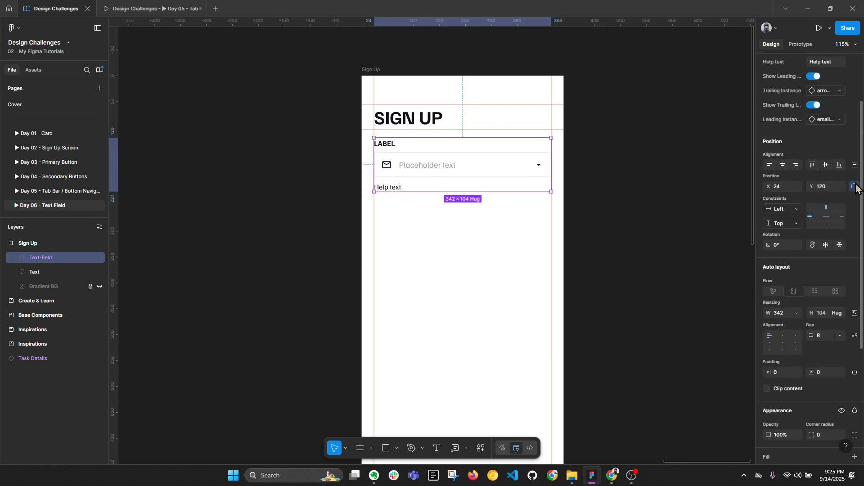
{"action": "scroll", "coordinate": [856, 225], "scroll_direction": "up", "scroll_amount": 2}
{"action": "left_click", "coordinate": [854, 262]}
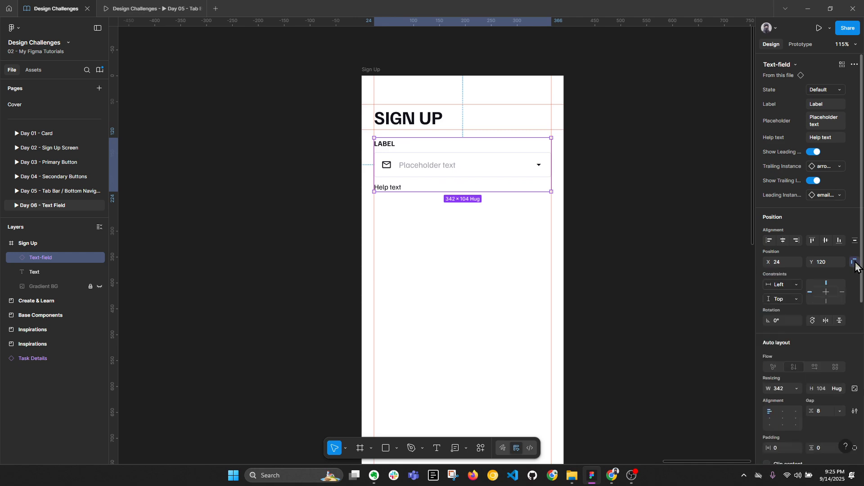
{"action": "left_click", "coordinate": [791, 286]}
{"action": "left_click", "coordinate": [799, 307]}
Step: Widen the Sign Up frame to test the field stretches, then undo the resize
{"action": "left_click", "coordinate": [371, 69]}
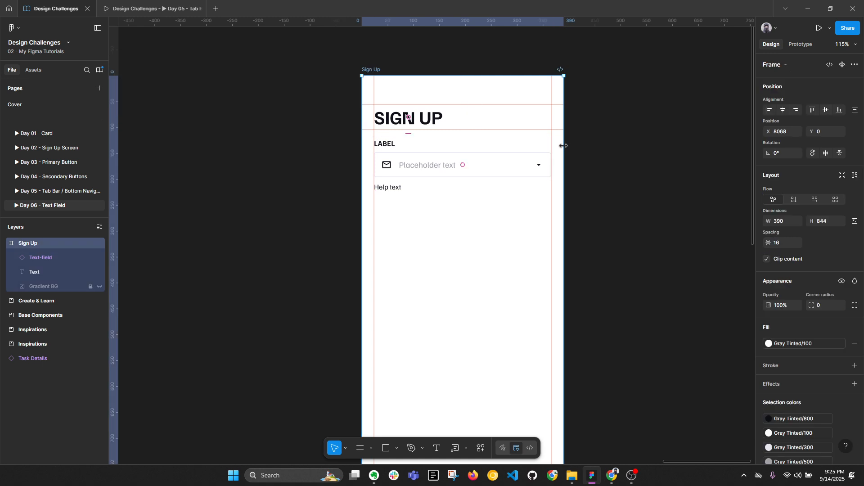
{"action": "left_click_drag", "start_coordinate": [564, 147], "coordinate": [692, 147]}
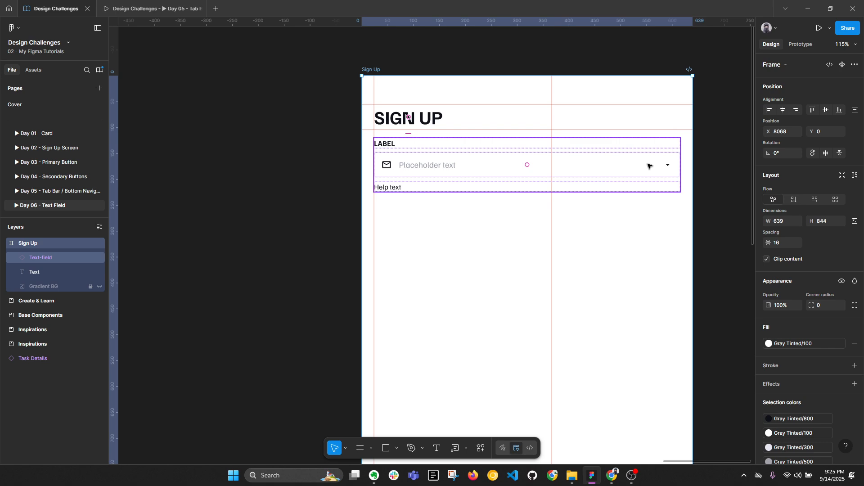
{"action": "key", "text": "ctrl+z"}
{"action": "left_click", "coordinate": [415, 174]}
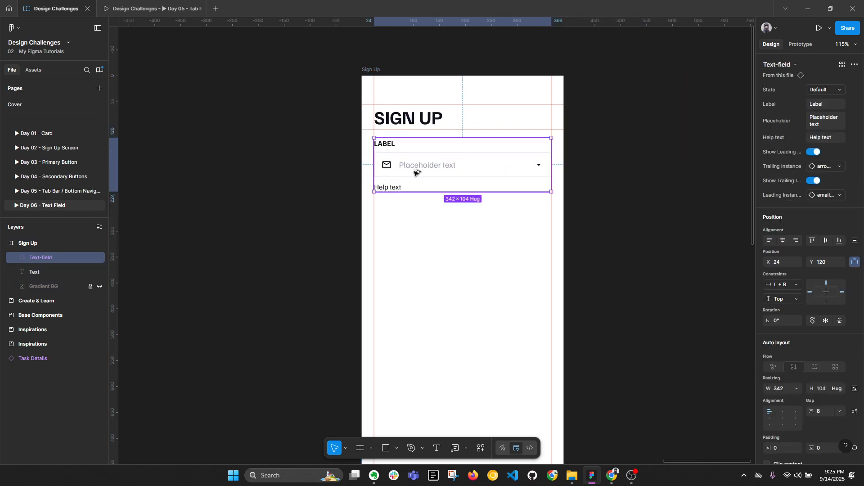
{"action": "key", "text": "alt+l"}
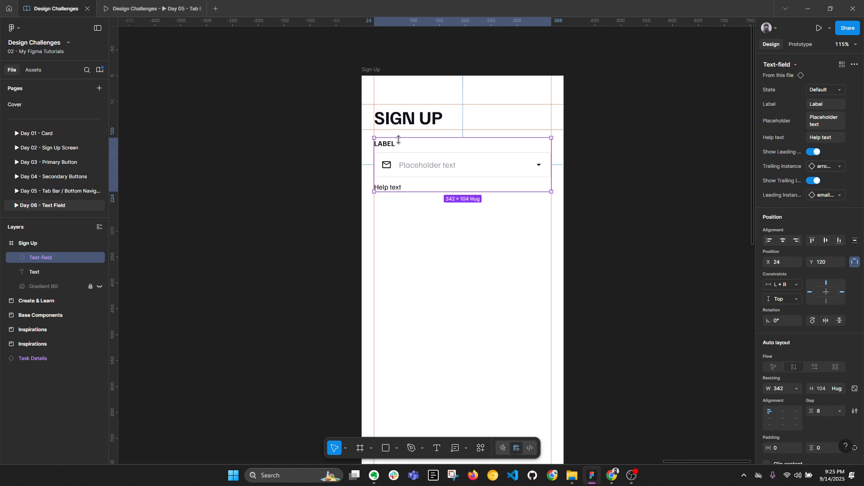
Step: Move the field down to Y 136 and set its label to 'Legal Name'
{"action": "key", "text": "shift+Down"}
{"action": "key", "text": "shift+Down"}
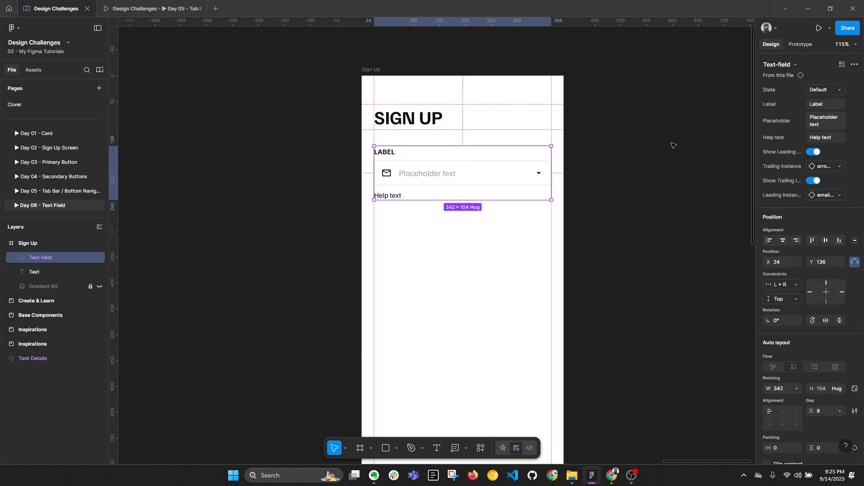
{"action": "left_click", "coordinate": [828, 103]}
{"action": "type", "text": "Legal Name"}
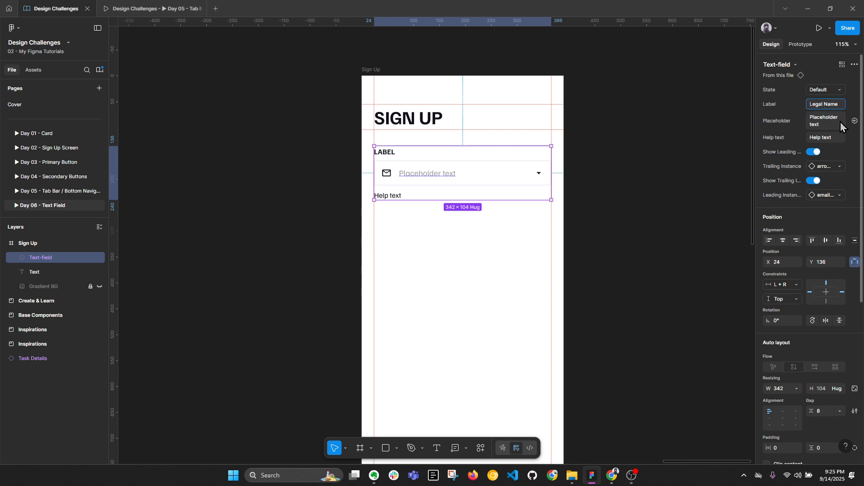
{"action": "key", "text": "Return"}
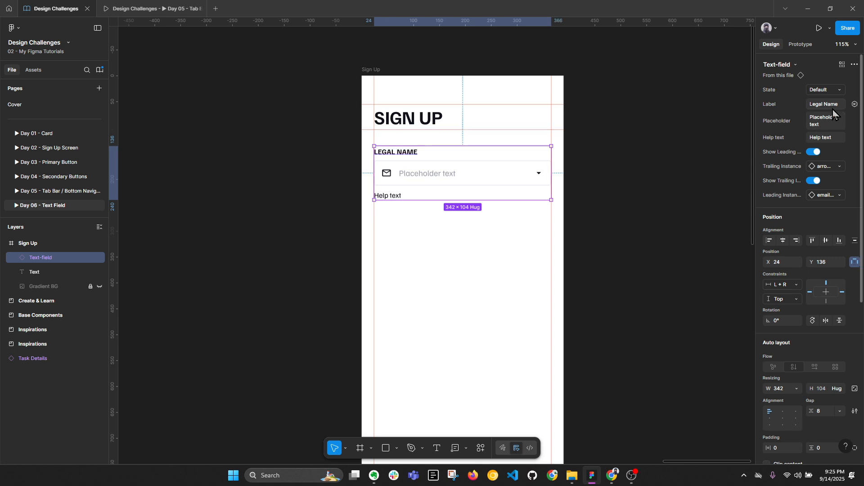
Step: Set the field's placeholder to 'Enter your legal name'
{"action": "left_click", "coordinate": [834, 123]}
{"action": "type", "text": "Enter"}
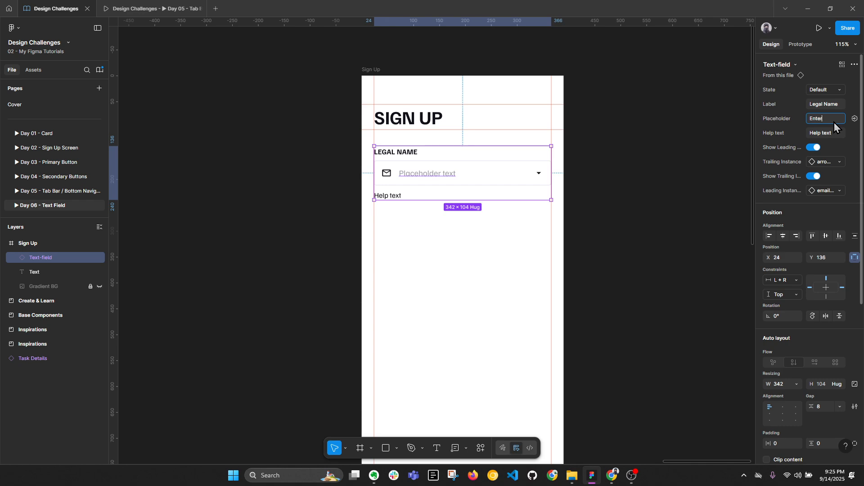
{"action": "type", "text": " your legal anm"}
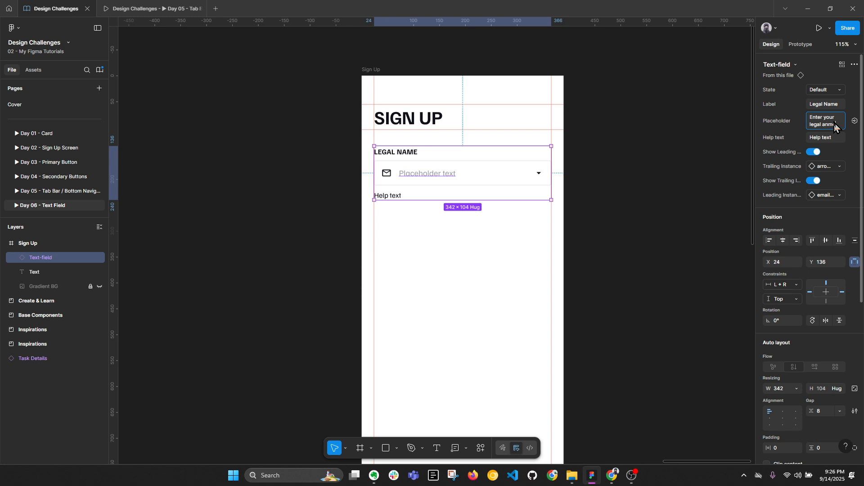
{"action": "key", "text": "BackSpace"}
{"action": "key", "text": "BackSpace"}
{"action": "key", "text": "BackSpace"}
{"action": "type", "text": "name"}
{"action": "key", "text": "Return"}
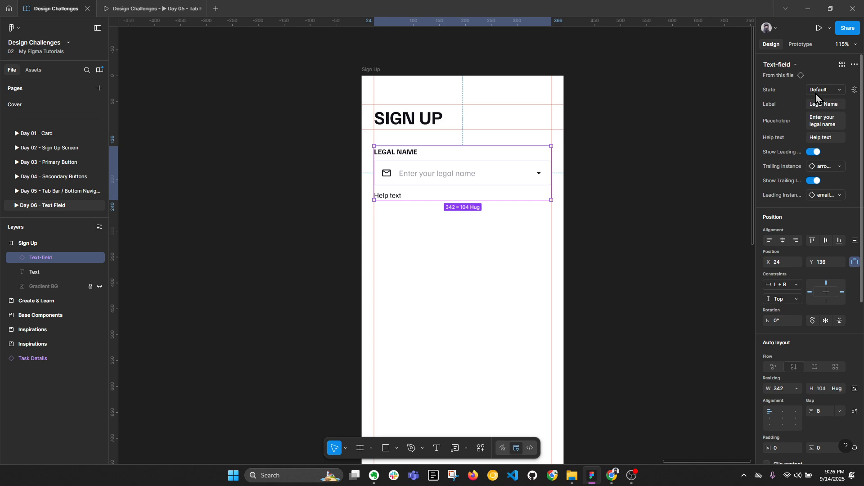
Step: Select the Help text frames in all five Text-field component states
{"action": "left_click", "coordinate": [634, 199]}
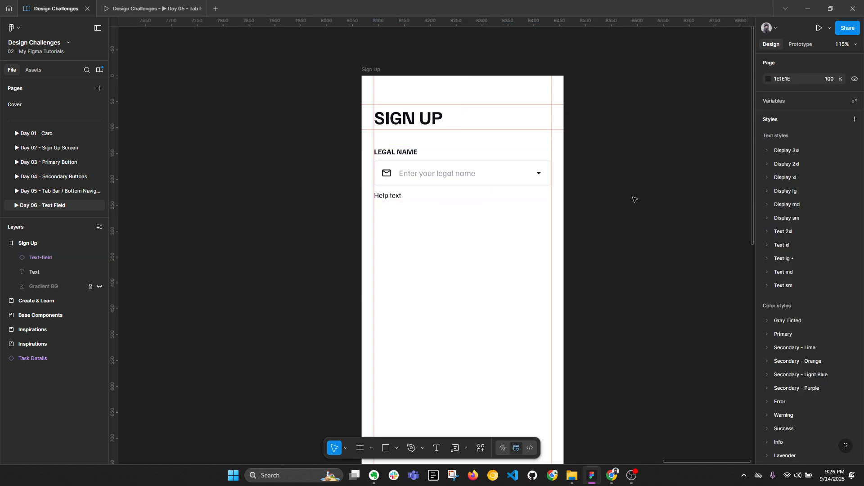
{"action": "scroll", "coordinate": [634, 199], "scroll_direction": "down", "scroll_amount": 2}
{"action": "left_click_drag", "start_coordinate": [331, 218], "coordinate": [569, 156]}
{"action": "scroll", "coordinate": [321, 160], "scroll_direction": "up", "scroll_amount": 1}
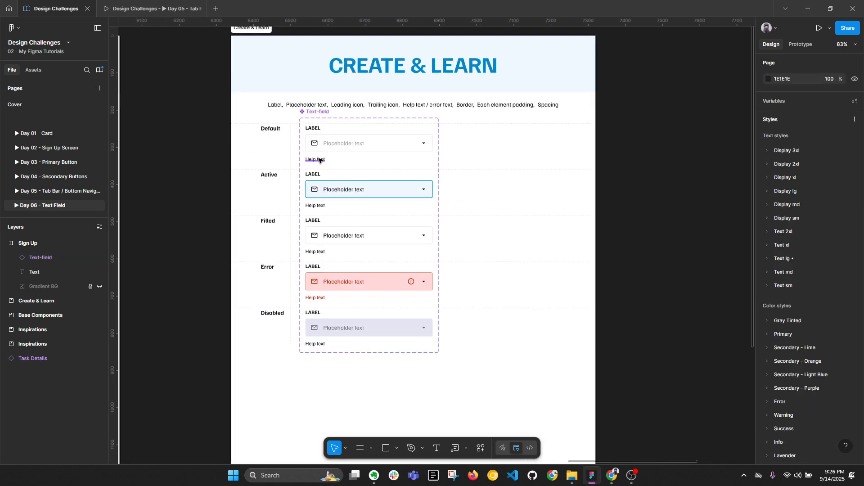
{"action": "left_click", "coordinate": [319, 160], "text": "ctrl"}
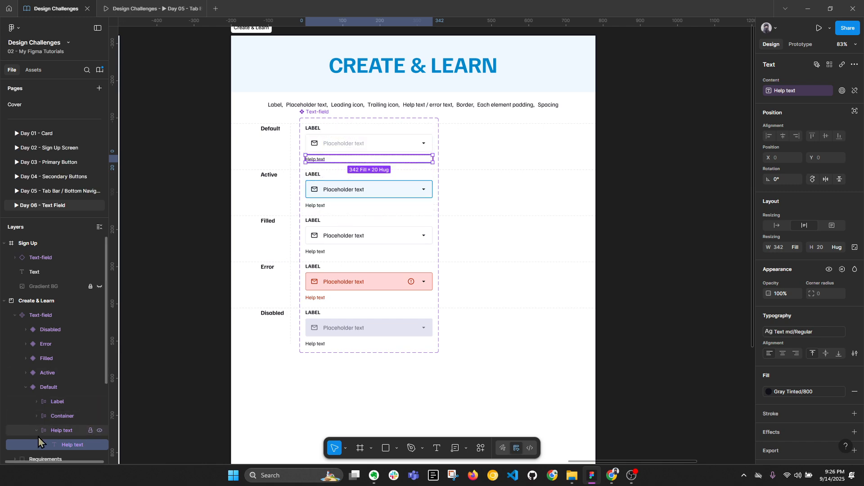
{"action": "left_click", "coordinate": [57, 431]}
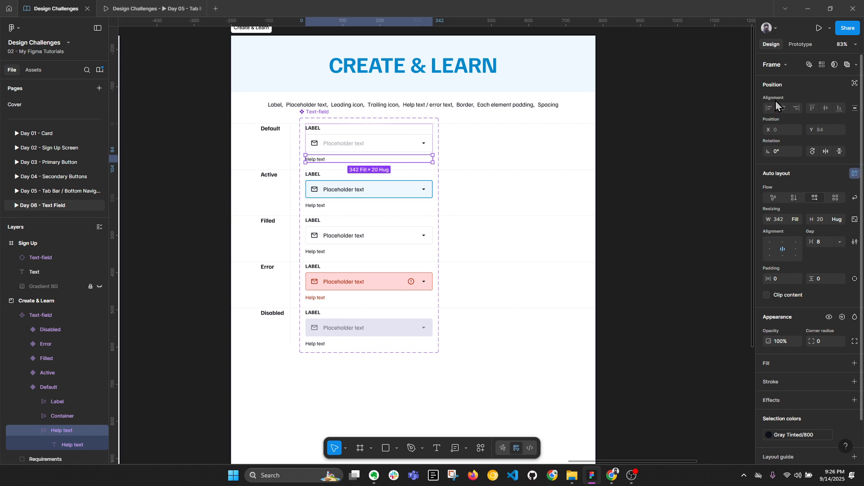
{"action": "left_click", "coordinate": [823, 64]}
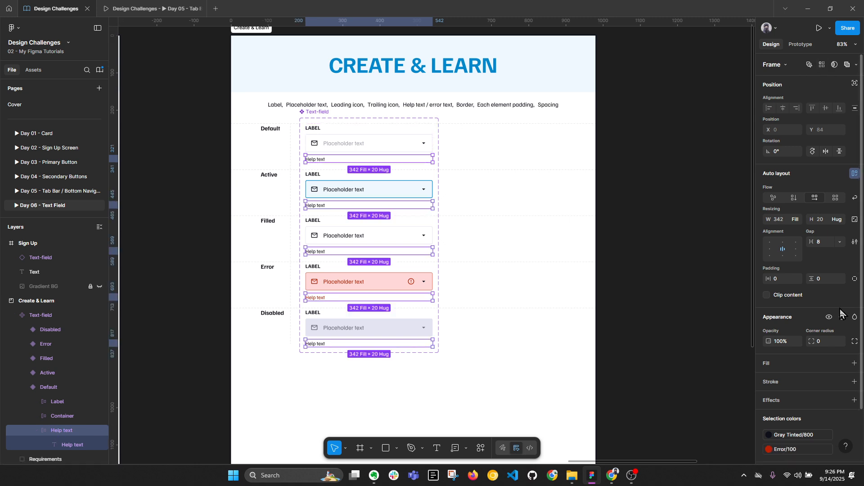
Step: Bind their visibility to a new boolean property named 'Show help text'
{"action": "left_click", "coordinate": [842, 317]}
{"action": "left_click", "coordinate": [837, 349]}
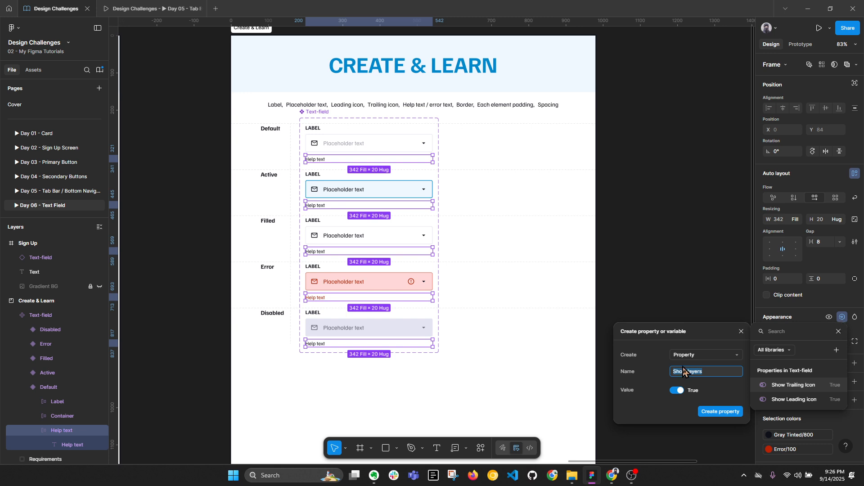
{"action": "left_click", "coordinate": [705, 374]}
{"action": "key", "text": "Return"}
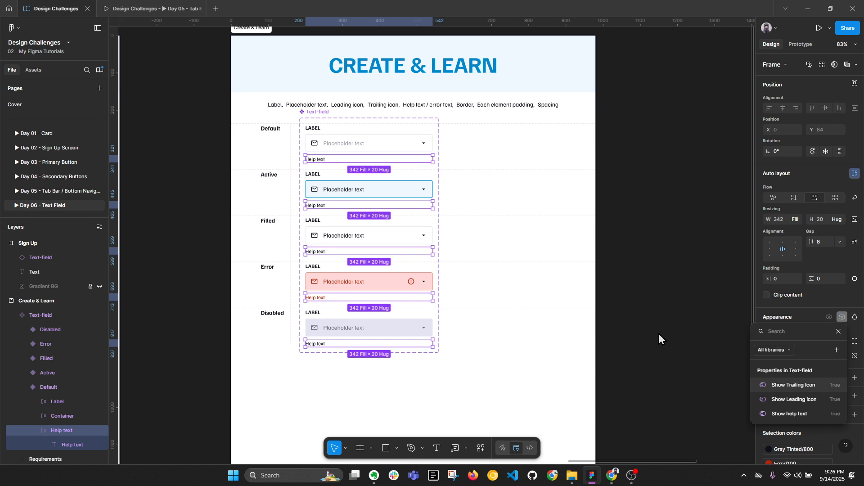
{"action": "key", "text": "Escape"}
Step: Return to the Sign Up frame and reselect the Legal Name text field
{"action": "left_click_drag", "start_coordinate": [650, 198], "coordinate": [252, 292]}
{"action": "scroll", "coordinate": [580, 193], "scroll_direction": "up", "scroll_amount": 1}
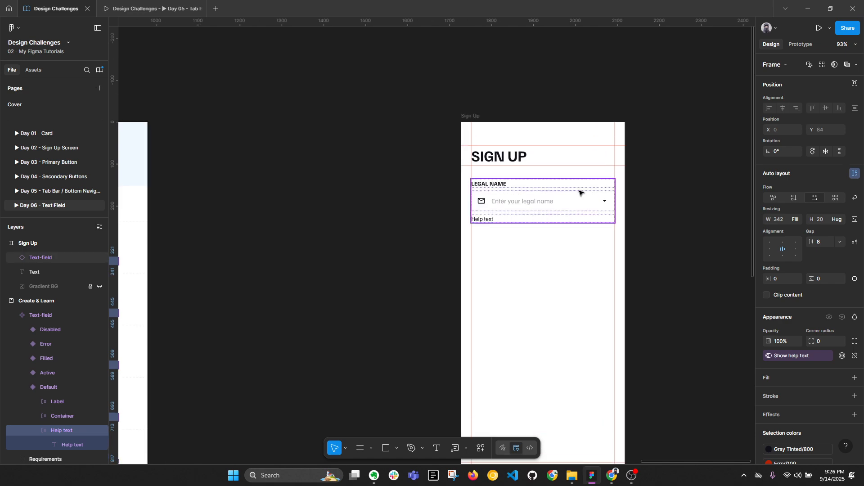
{"action": "key", "text": "alt+l"}
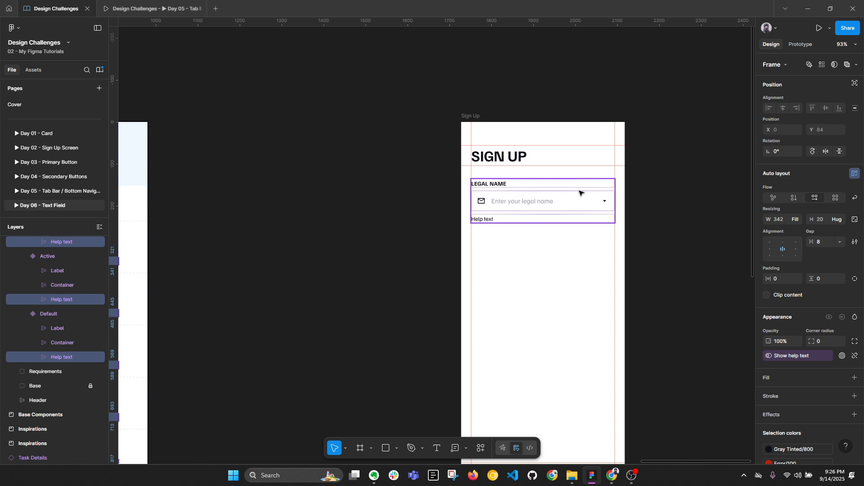
{"action": "left_click", "coordinate": [580, 192]}
{"action": "key", "text": "alt+l"}
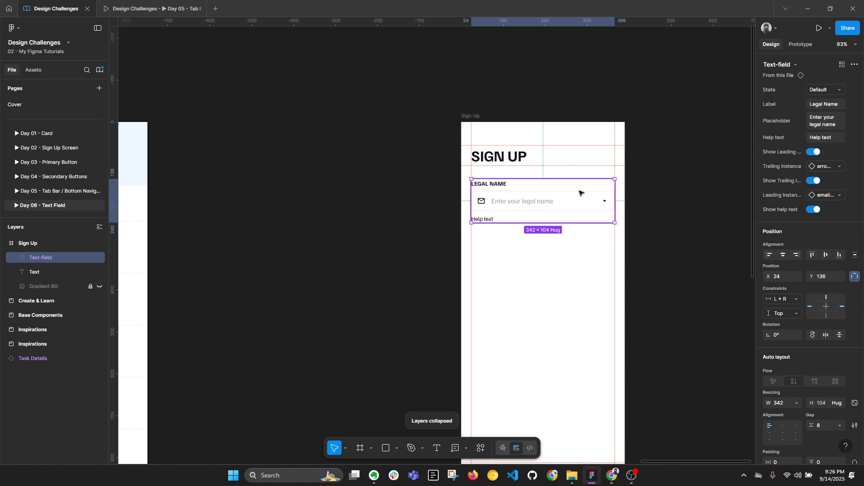
{"action": "scroll", "coordinate": [654, 205], "scroll_direction": "up", "scroll_amount": 1}
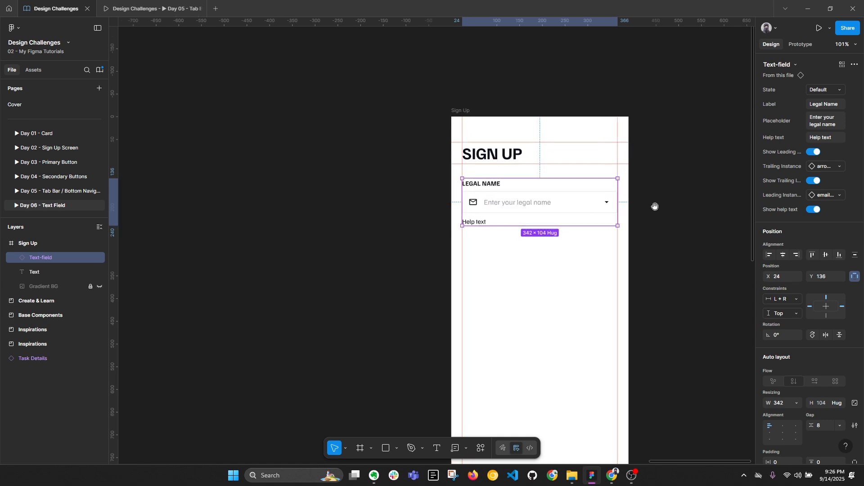
{"action": "scroll", "coordinate": [523, 205], "scroll_direction": "right", "scroll_amount": 3}
{"action": "scroll", "coordinate": [433, 194], "scroll_direction": "up", "scroll_amount": 5}
{"action": "key", "text": "alt+l"}
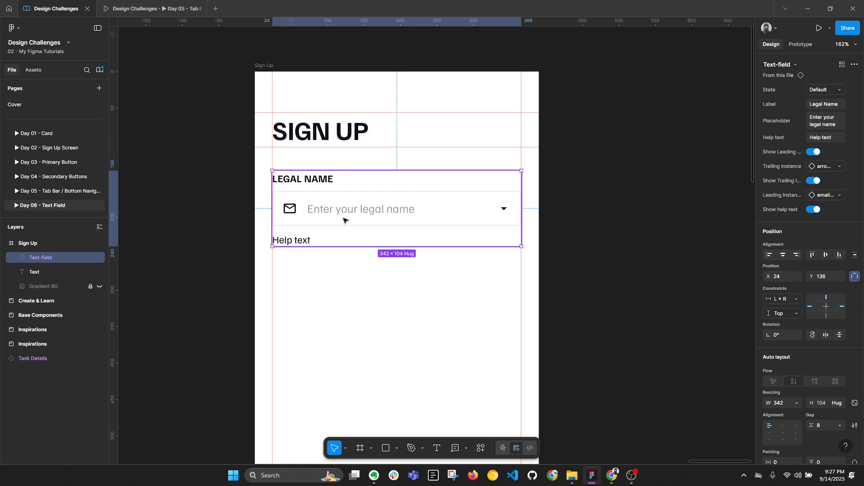
Step: Turn off Show help text on the Legal Name field
{"action": "left_click", "coordinate": [818, 211]}
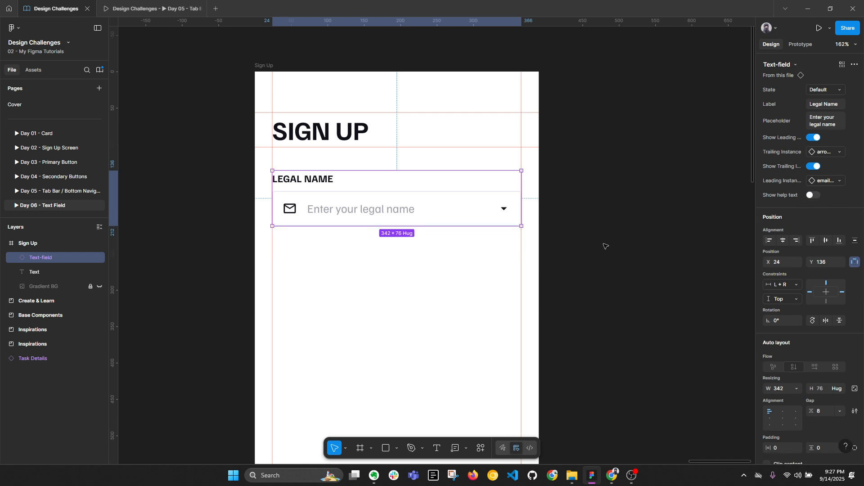
{"action": "scroll", "coordinate": [595, 181], "scroll_direction": "down", "scroll_amount": 2}
{"action": "scroll", "coordinate": [593, 183], "scroll_direction": "down", "scroll_amount": 6}
Step: Move the Show help text property directly below Placeholder in the Text-field component set
{"action": "left_click", "coordinate": [280, 194]}
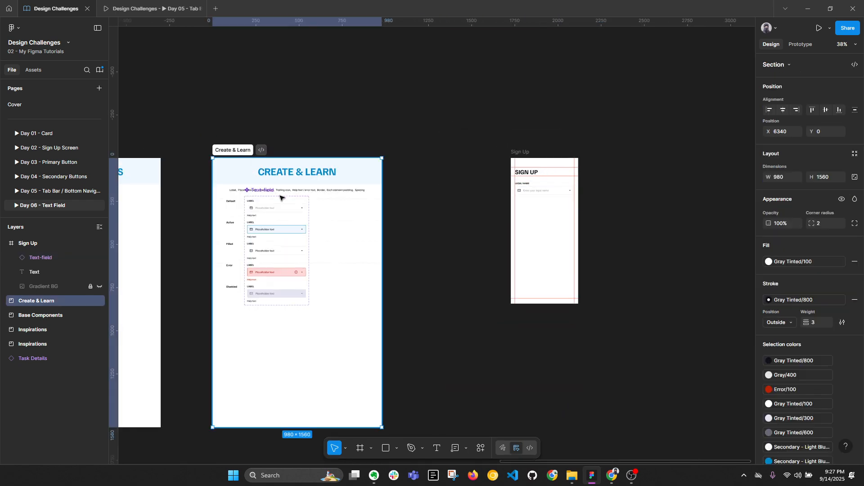
{"action": "left_click", "coordinate": [266, 192]}
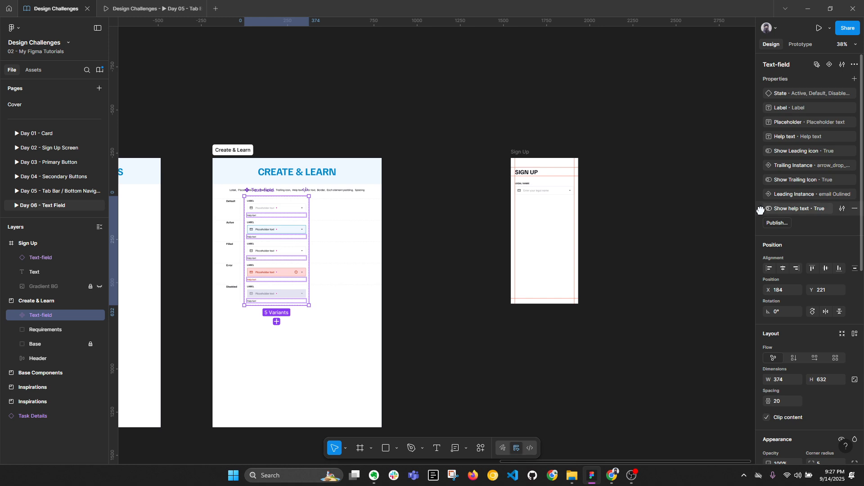
{"action": "left_click_drag", "start_coordinate": [759, 208], "coordinate": [775, 137]}
{"action": "left_click", "coordinate": [652, 228]}
{"action": "scroll", "coordinate": [571, 185], "scroll_direction": "up", "scroll_amount": 3}
{"action": "scroll", "coordinate": [571, 185], "scroll_direction": "up", "scroll_amount": 2}
{"action": "left_click", "coordinate": [532, 189]}
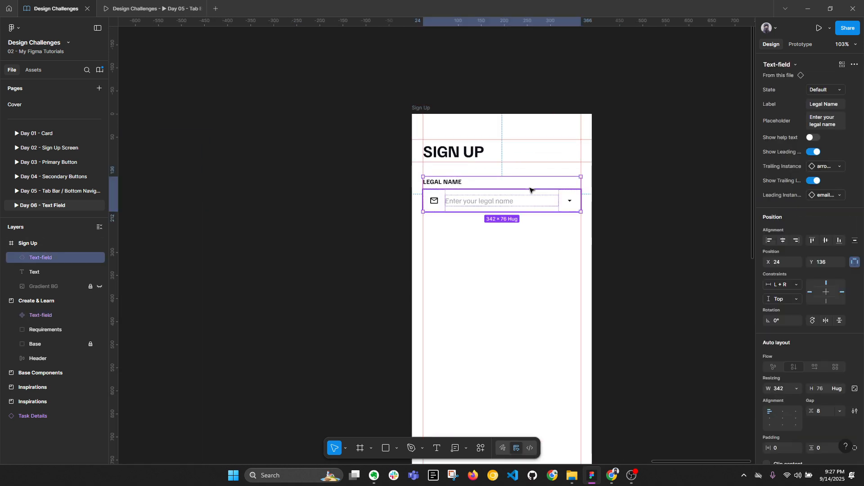
{"action": "scroll", "coordinate": [532, 189], "scroll_direction": "up", "scroll_amount": 4}
Step: Duplicate the Legal Name field just below the original
{"action": "left_click_drag", "start_coordinate": [328, 162], "coordinate": [335, 216]}
{"action": "key", "text": "Up"}
{"action": "key", "text": "Up"}
{"action": "key", "text": "Up"}
{"action": "key", "text": "Up"}
{"action": "key", "text": "Up"}
{"action": "key", "text": "Up"}
{"action": "key", "text": "Up"}
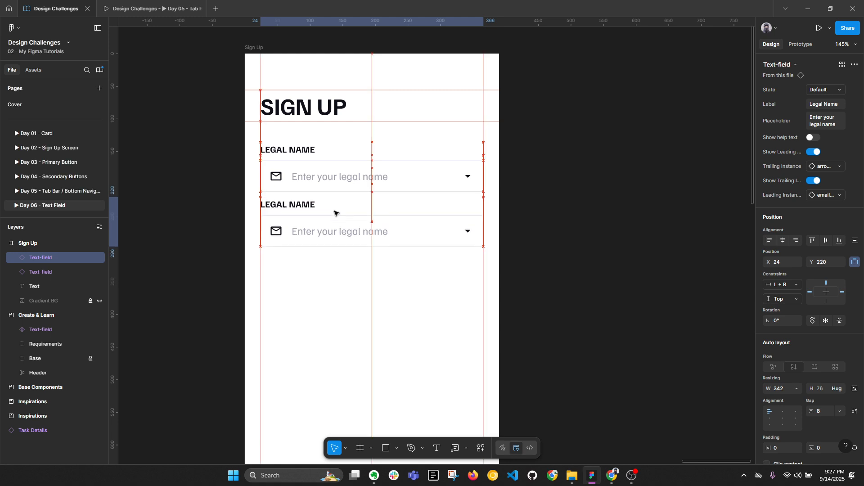
{"action": "key", "text": "alt"}
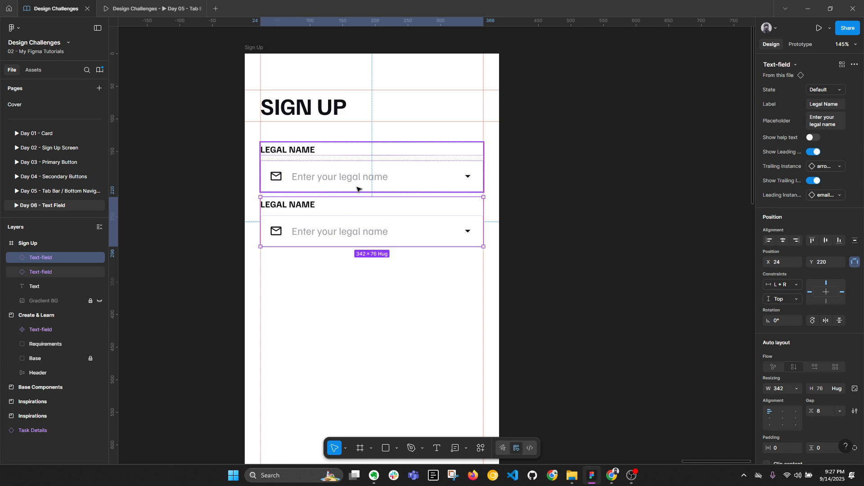
{"action": "left_click", "coordinate": [367, 175]}
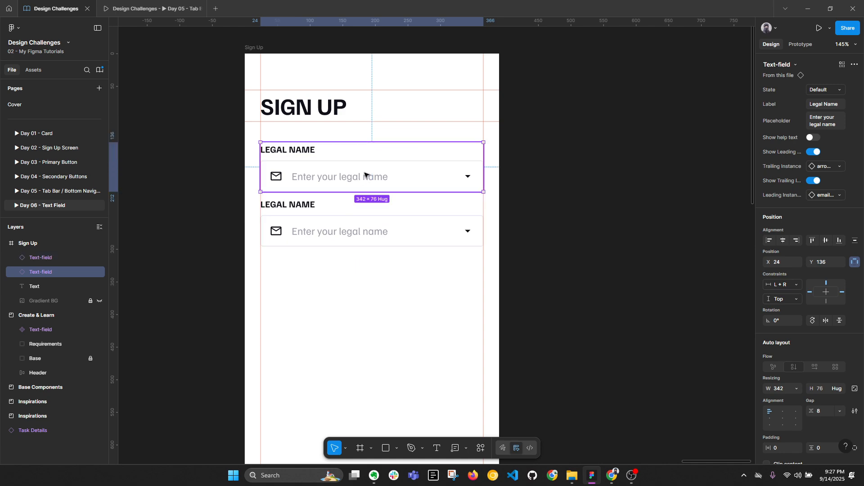
{"action": "left_click", "coordinate": [293, 151], "text": "ctrl"}
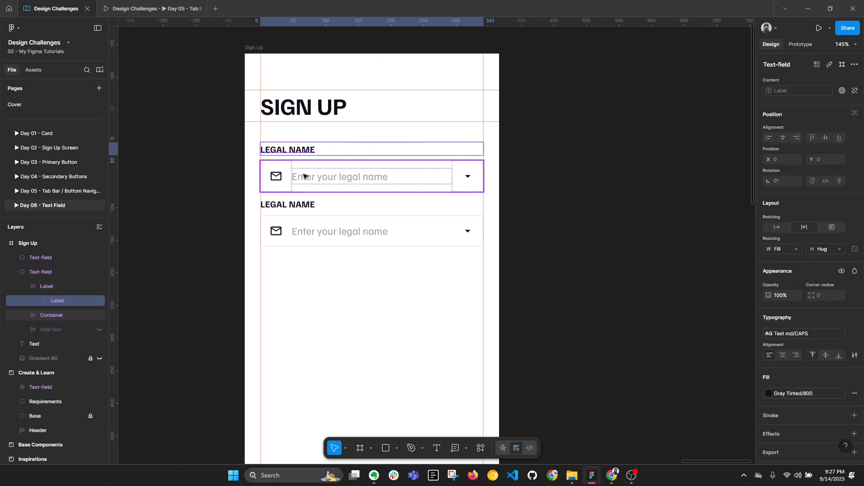
{"action": "left_click", "coordinate": [403, 183]}
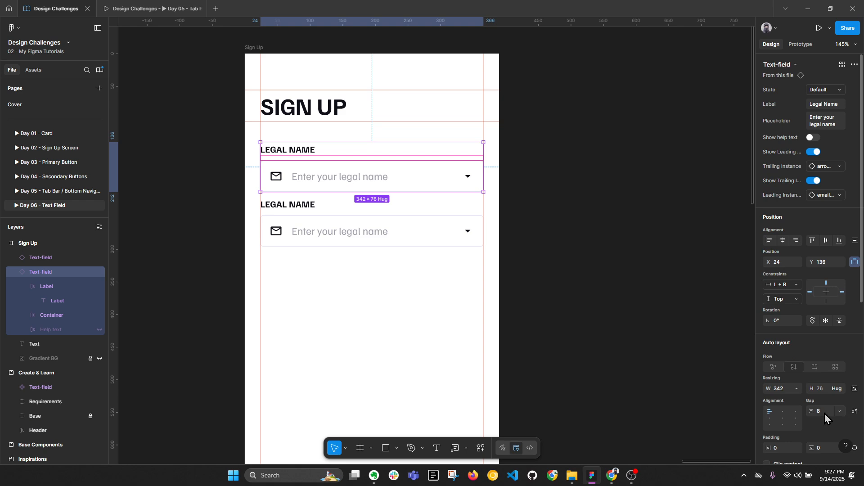
{"action": "left_click", "coordinate": [337, 206]}
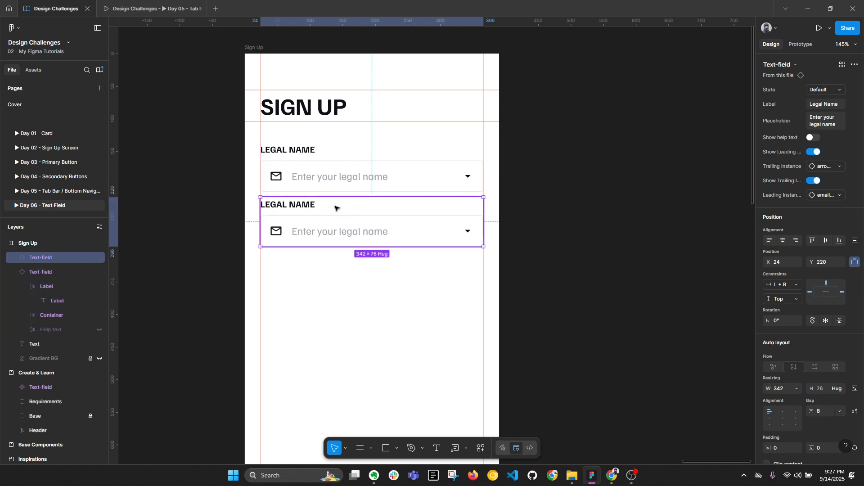
{"action": "key", "text": "alt+l"}
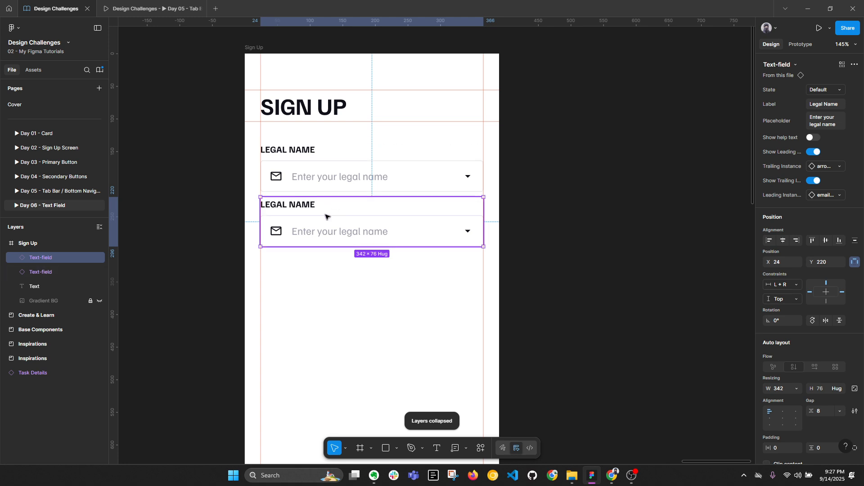
Step: Label the copy 'Company Email' with placeholder 'Enter your email'
{"action": "left_click", "coordinate": [833, 107]}
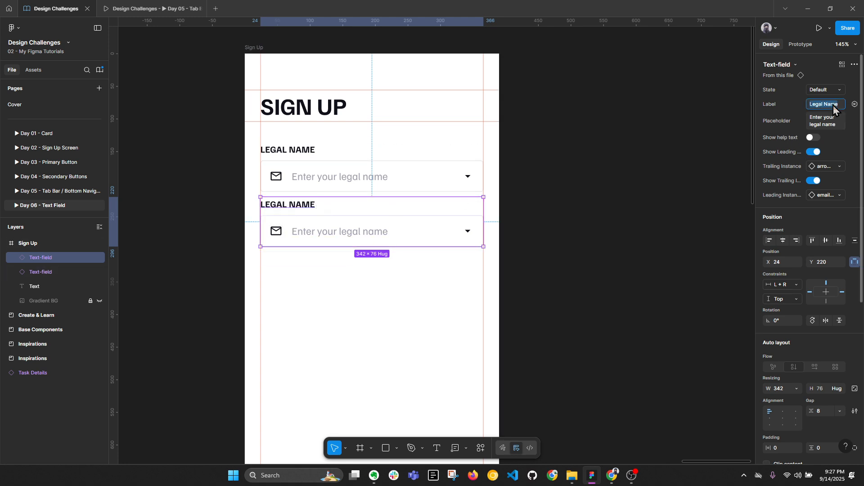
{"action": "type", "text": "Email"}
{"action": "key", "text": "ctrl+a"}
{"action": "type", "text": "Company Email"}
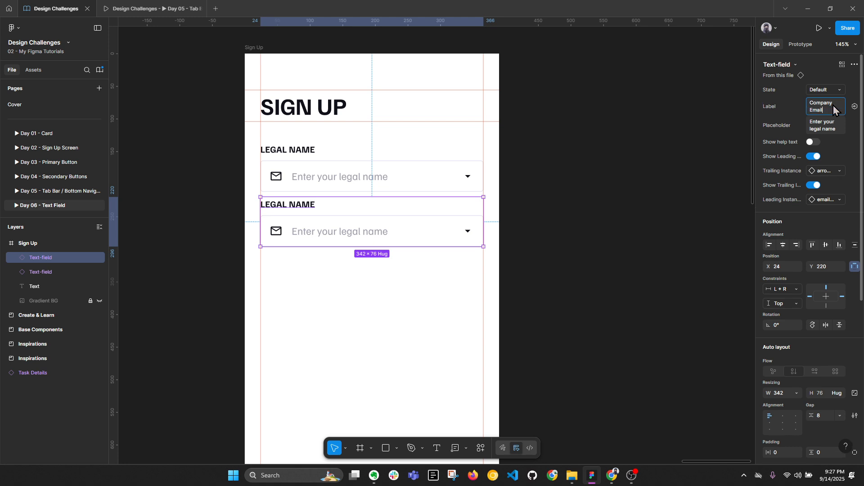
{"action": "left_click", "coordinate": [831, 128]}
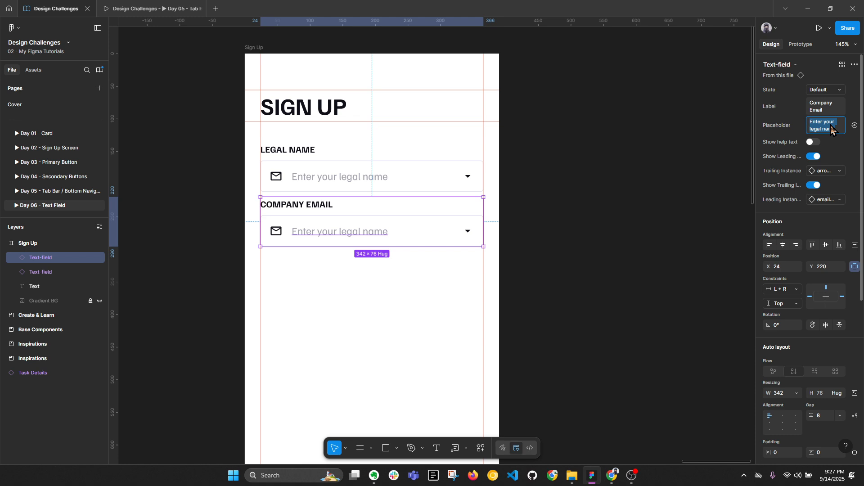
{"action": "type", "text": "Enter your"}
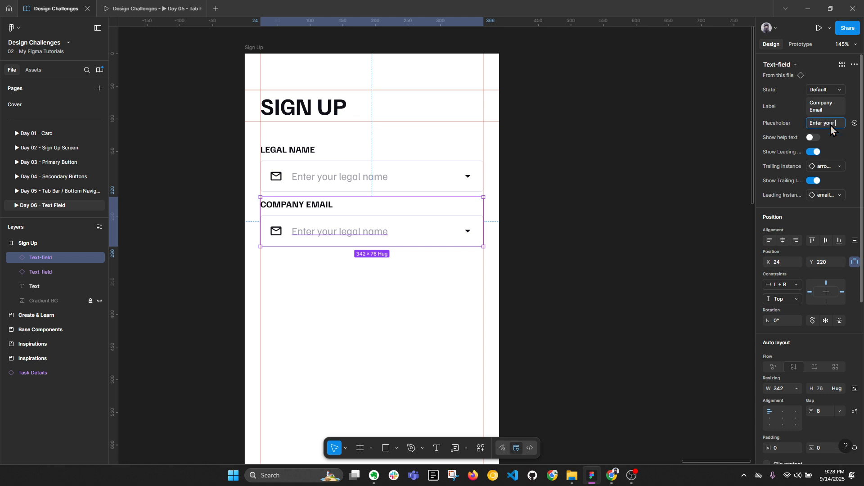
{"action": "type", "text": " email"}
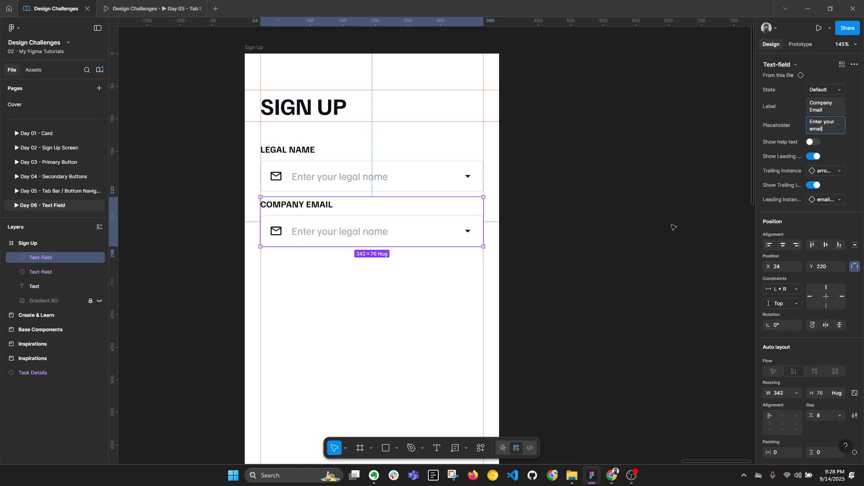
{"action": "left_click", "coordinate": [494, 180]}
Step: Turn off Show Trailing Icon on both the Legal Name and Company Email fields
{"action": "left_click", "coordinate": [386, 178]}
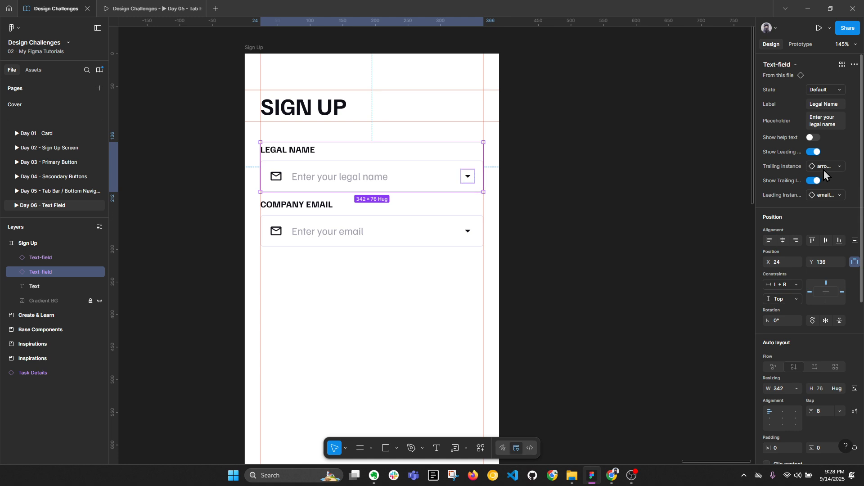
{"action": "left_click", "coordinate": [814, 181]}
{"action": "left_click", "coordinate": [478, 225]}
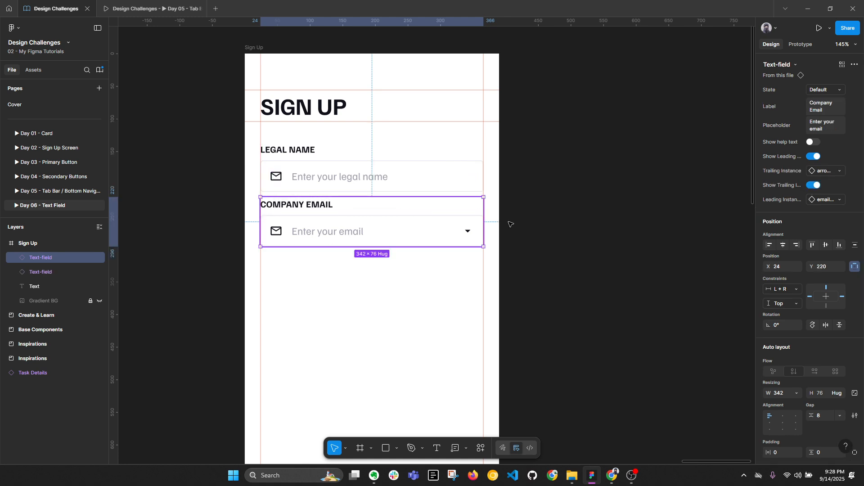
{"action": "left_click", "coordinate": [813, 186]}
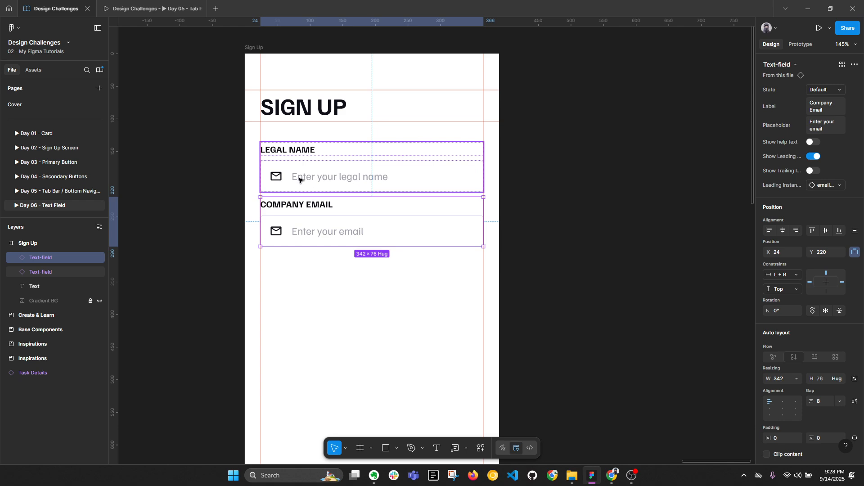
Step: Swap the Legal Name field's mail icon for the person Outlined icon
{"action": "left_click", "coordinate": [322, 175]}
{"action": "double_click", "coordinate": [276, 176]}
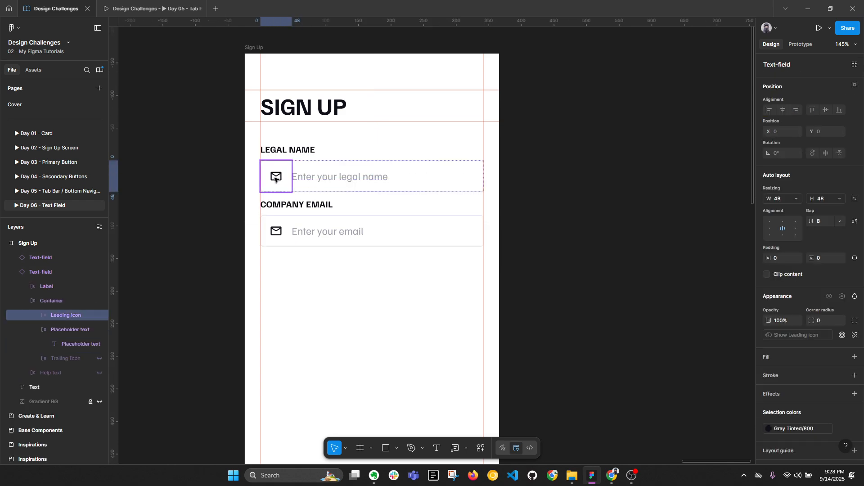
{"action": "double_click", "coordinate": [277, 178]}
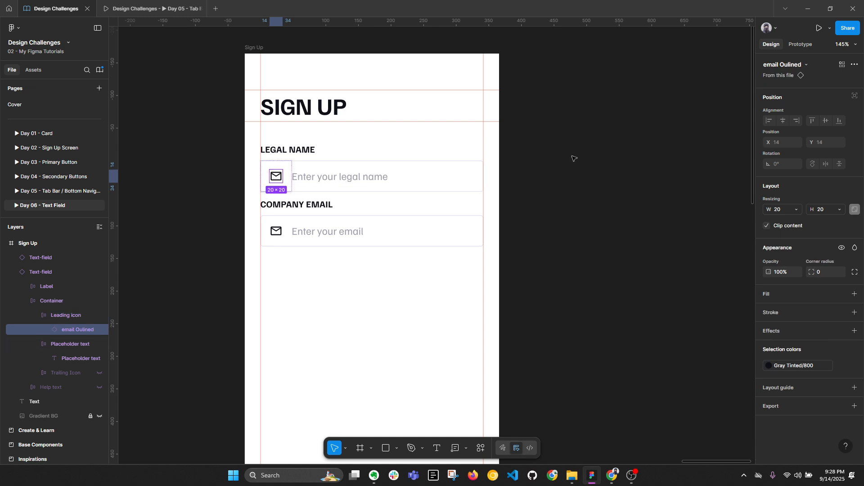
{"action": "left_click", "coordinate": [788, 65]}
{"action": "type", "text": "pe"}
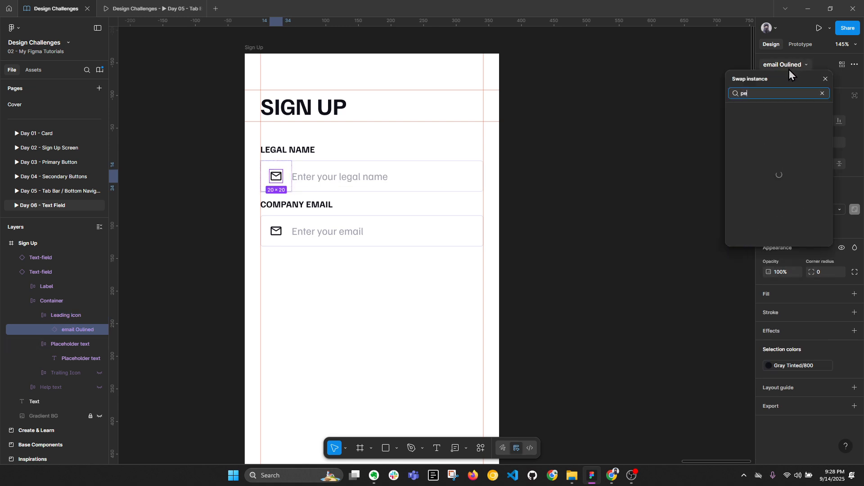
{"action": "type", "text": "rson"}
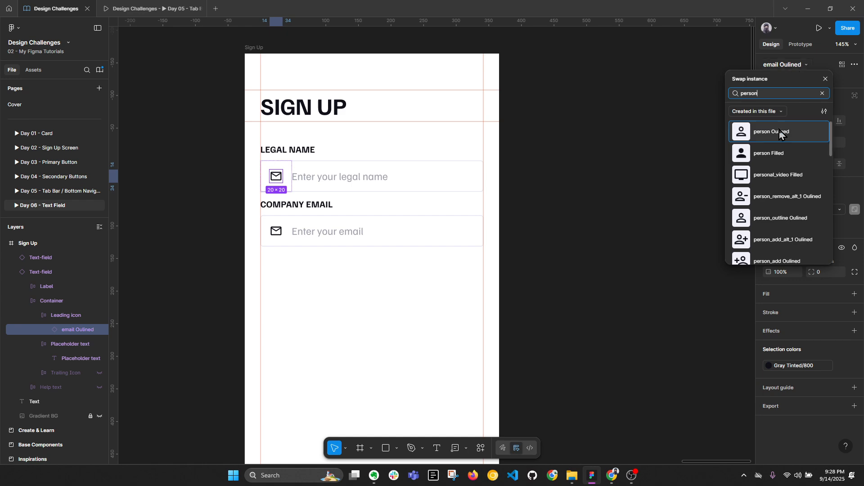
{"action": "left_click", "coordinate": [780, 134]}
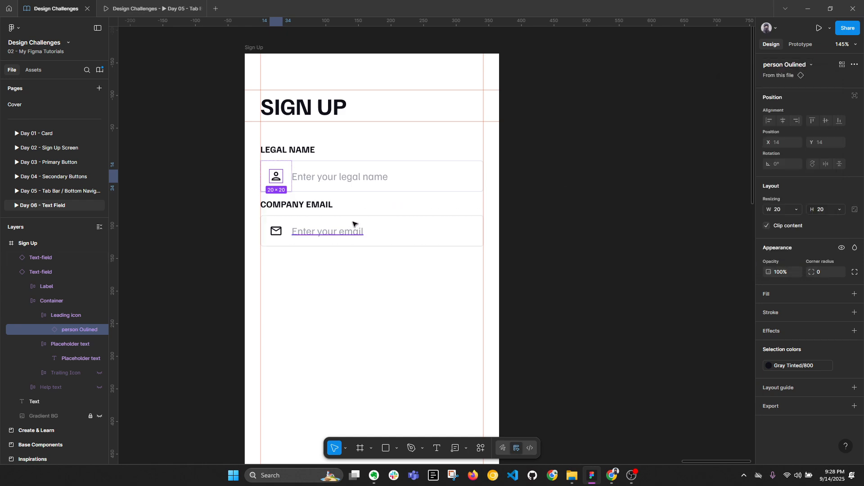
Step: Check the Company Email mail icon and the new person icon in Legal Name
{"action": "left_click", "coordinate": [338, 233], "text": "ctrl"}
{"action": "double_click", "coordinate": [277, 233]}
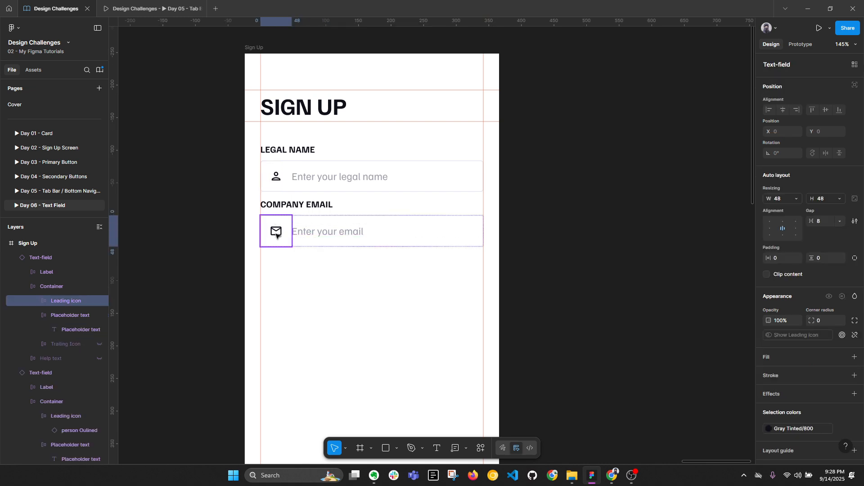
{"action": "left_click", "coordinate": [610, 247]}
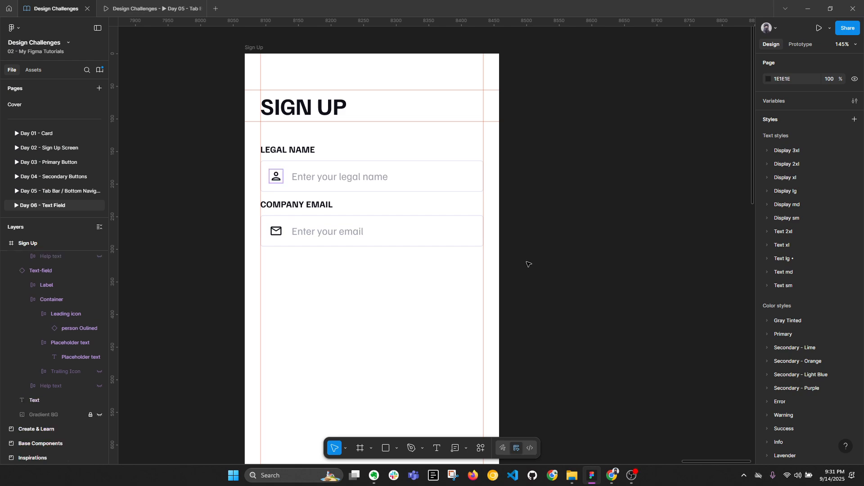
{"action": "left_click", "coordinate": [315, 173]}
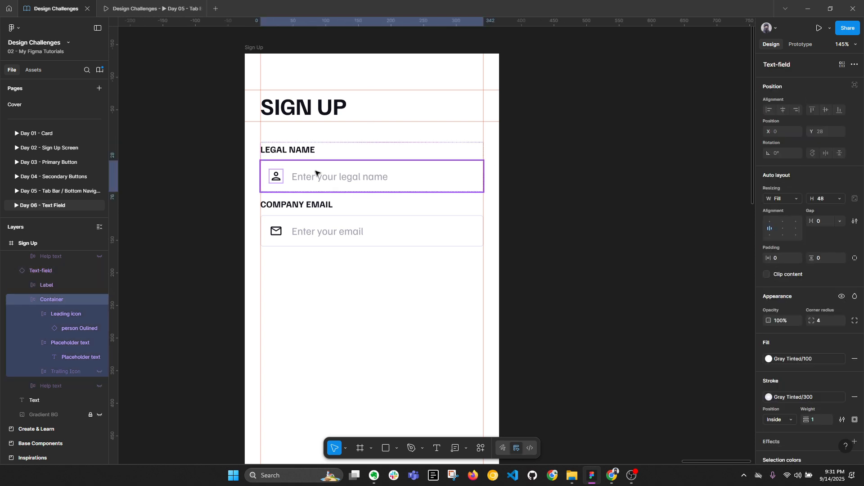
{"action": "left_click", "coordinate": [275, 180]}
{"action": "left_click", "coordinate": [274, 181]}
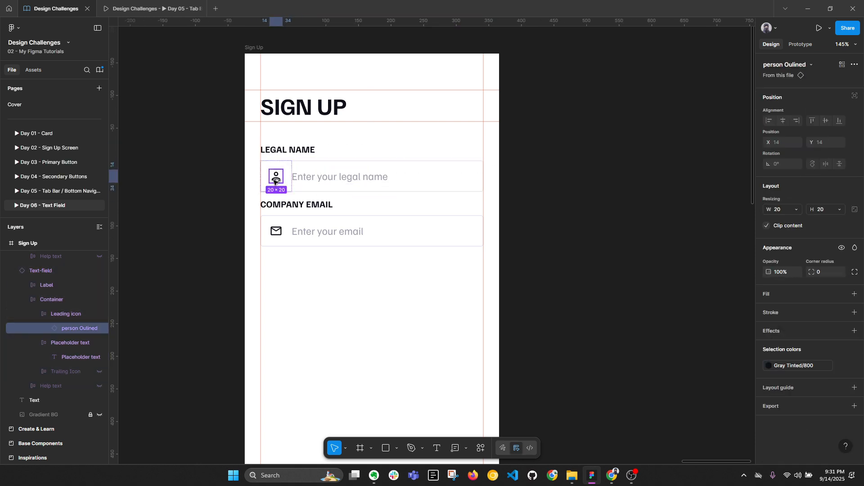
{"action": "key", "text": "alt+l"}
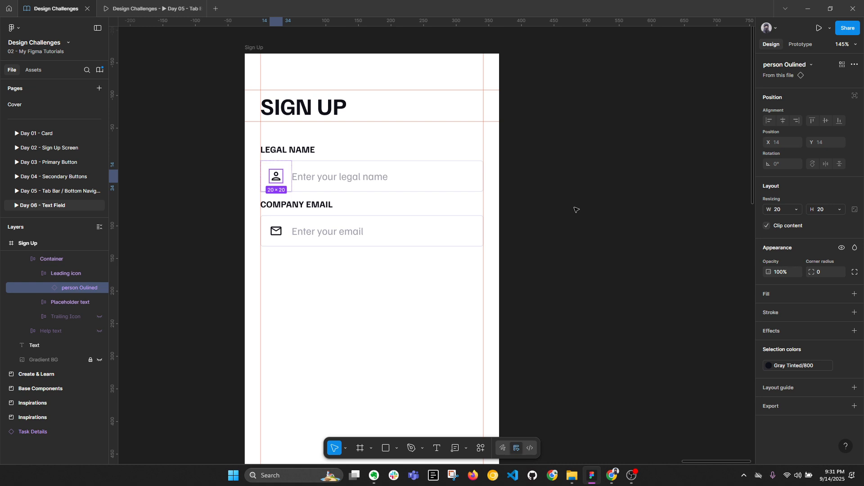
Step: Alt-drag the Company Email field down to make a third copy at Y 304
{"action": "left_click", "coordinate": [573, 240]}
{"action": "left_click", "coordinate": [371, 235]}
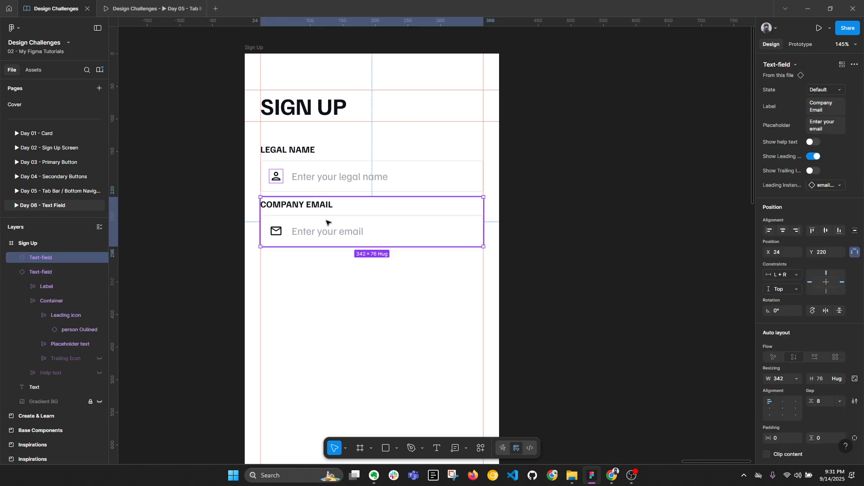
{"action": "left_click_drag", "start_coordinate": [326, 221], "coordinate": [322, 268]}
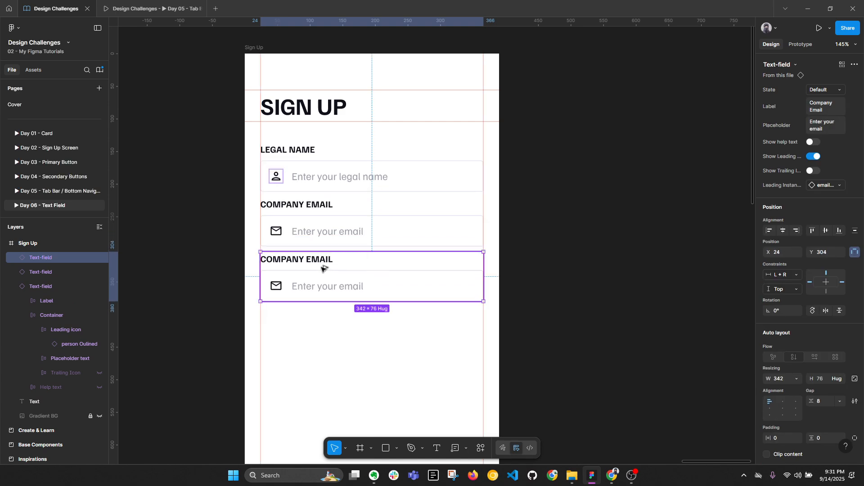
Step: Relabel the new field COUNTRY / REGION
{"action": "double_click", "coordinate": [318, 260]}
{"action": "double_click", "coordinate": [317, 259]}
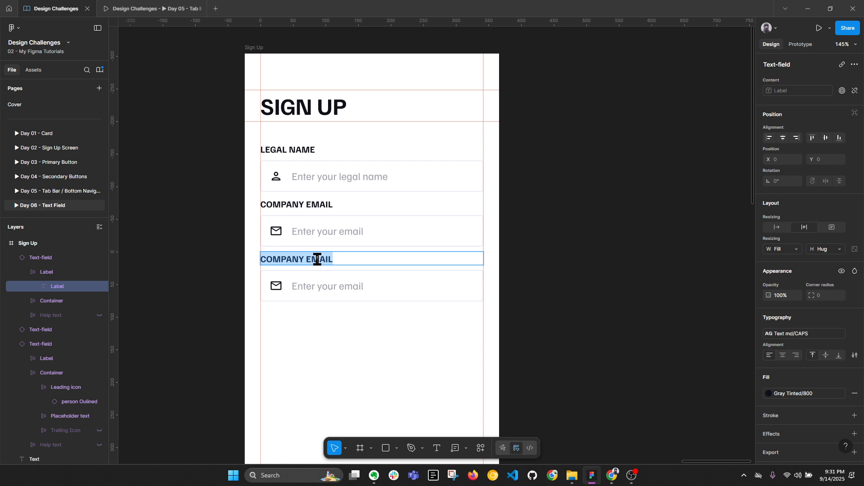
{"action": "type", "text": "COUNTRY"}
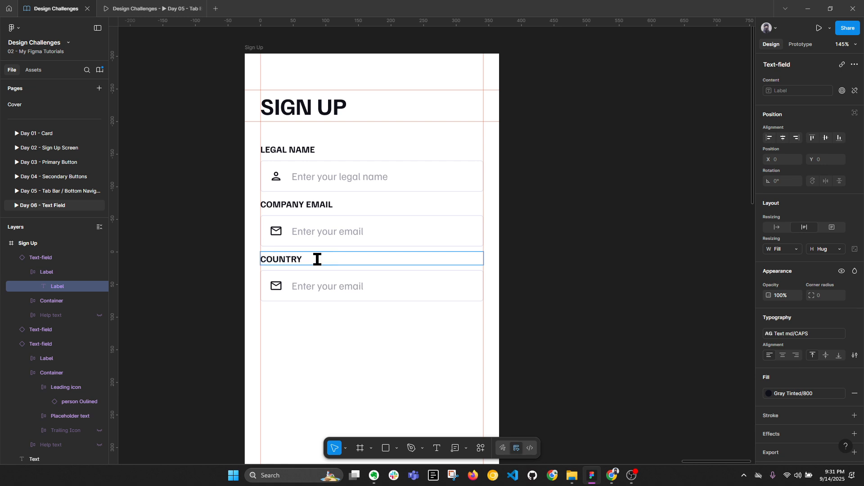
{"action": "type", "text": " / REGION"}
{"action": "key", "text": "Escape"}
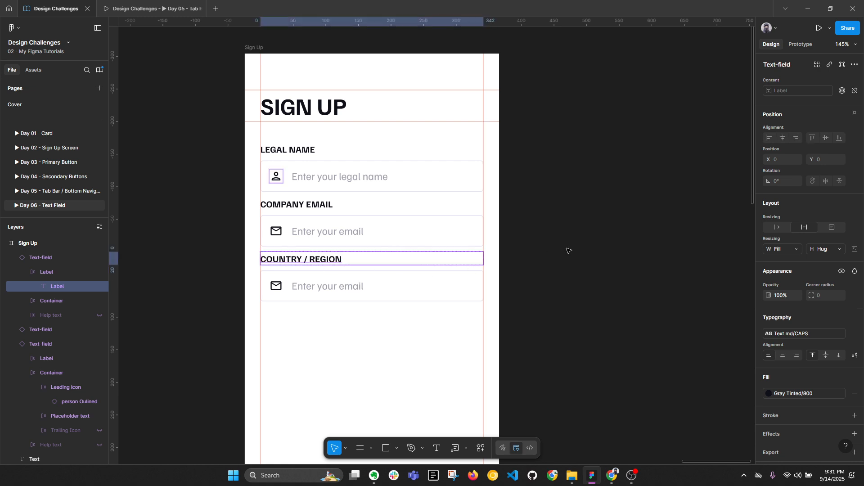
{"action": "left_click", "coordinate": [565, 249]}
Step: Show the trailing dropdown arrow and set the placeholder to 'Select your country'
{"action": "left_click", "coordinate": [358, 273]}
{"action": "left_click", "coordinate": [814, 171]}
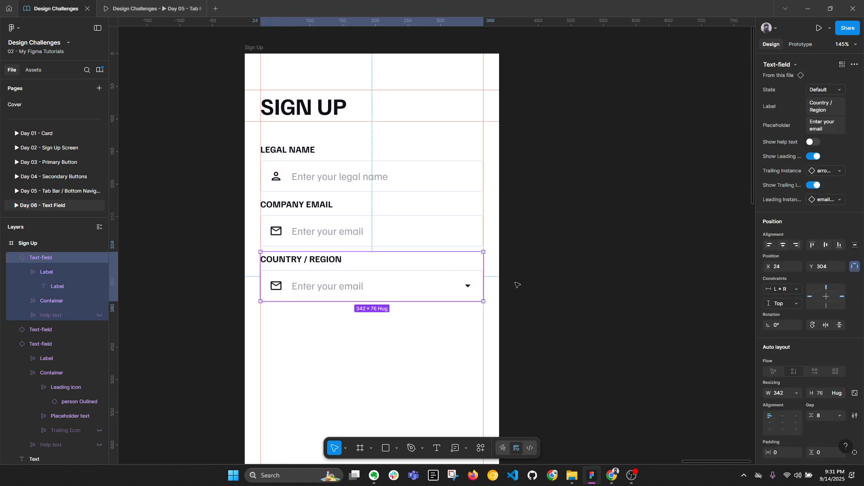
{"action": "double_click", "coordinate": [339, 289]}
{"action": "double_click", "coordinate": [338, 290]}
{"action": "type", "text": "S"}
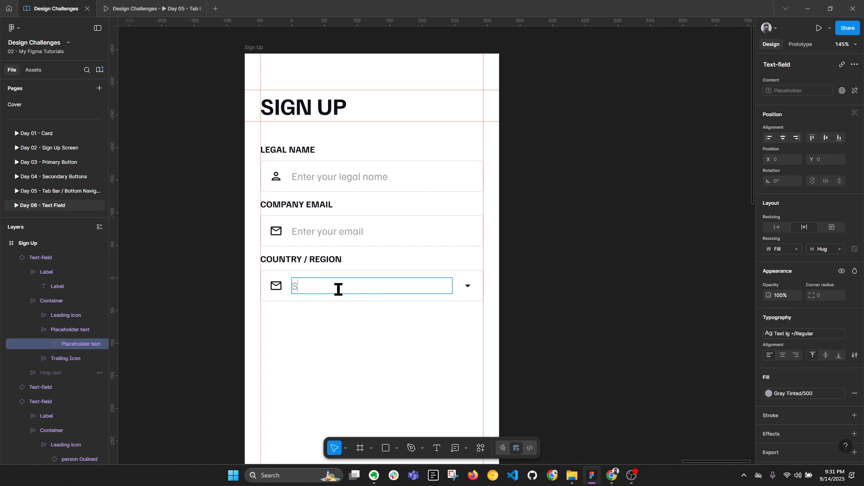
{"action": "type", "text": "elect your Co"}
{"action": "type", "text": "ntry"}
{"action": "key", "text": "Left"}
{"action": "key", "text": "Left"}
{"action": "key", "text": "Left"}
{"action": "key", "text": "Left"}
{"action": "key", "text": "Left"}
{"action": "key", "text": "BackSpace"}
{"action": "type", "text": "cou"}
{"action": "left_click", "coordinate": [574, 257]}
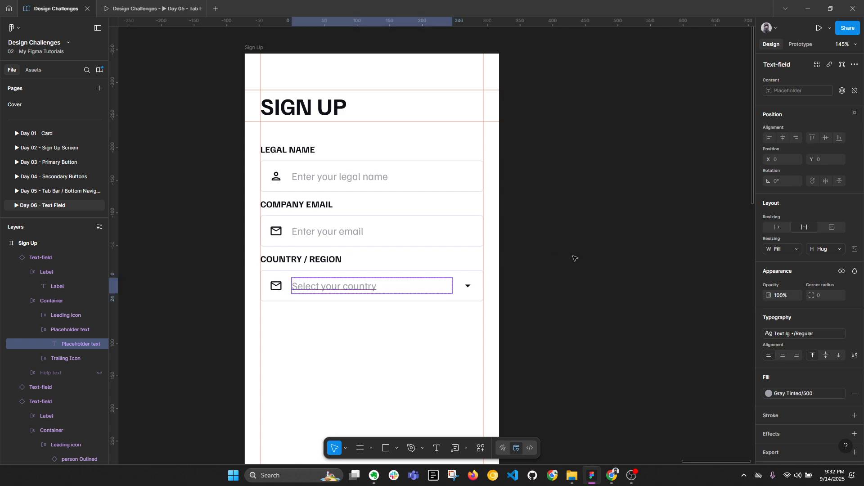
Step: Give the field a flag leading icon, then select all three form fields
{"action": "left_click", "coordinate": [575, 257]}
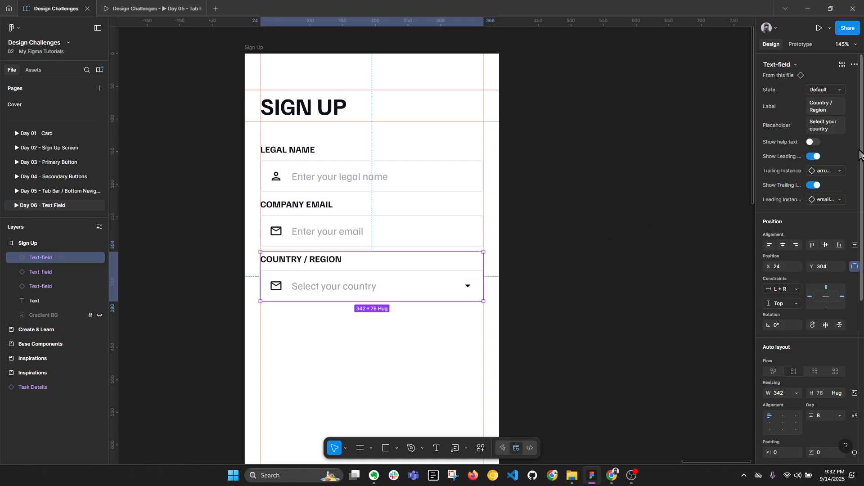
{"action": "left_click", "coordinate": [827, 201]}
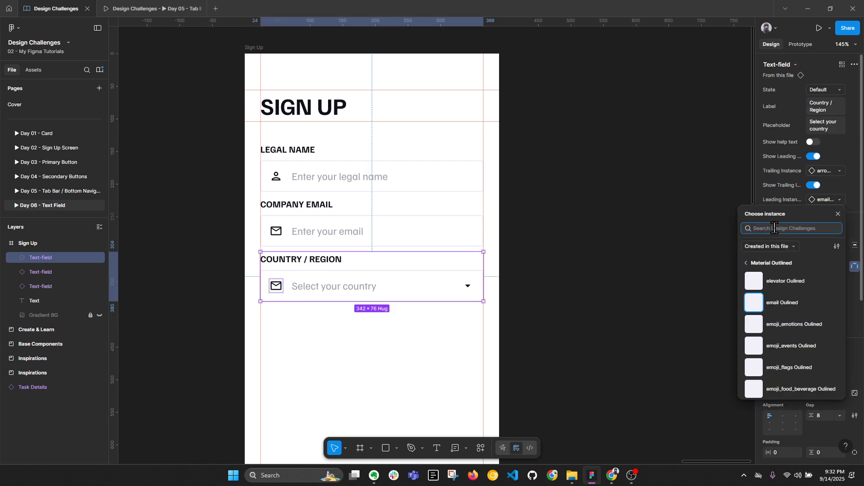
{"action": "type", "text": "flag"}
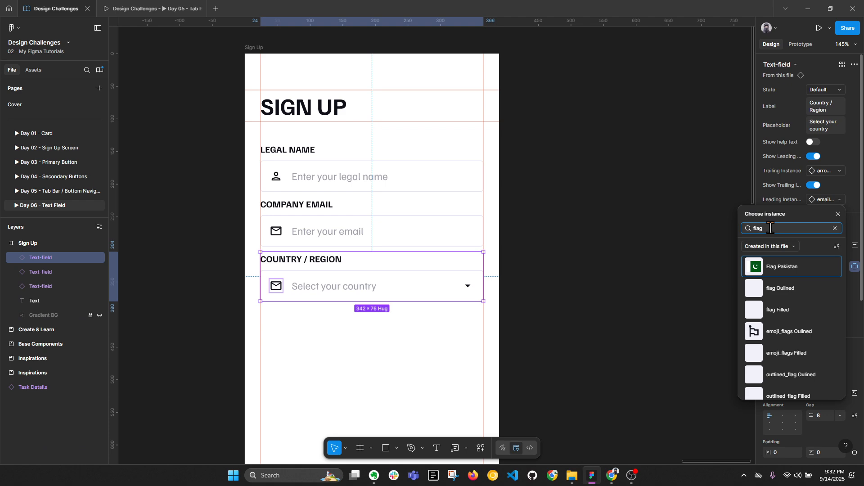
{"action": "left_click", "coordinate": [789, 290]}
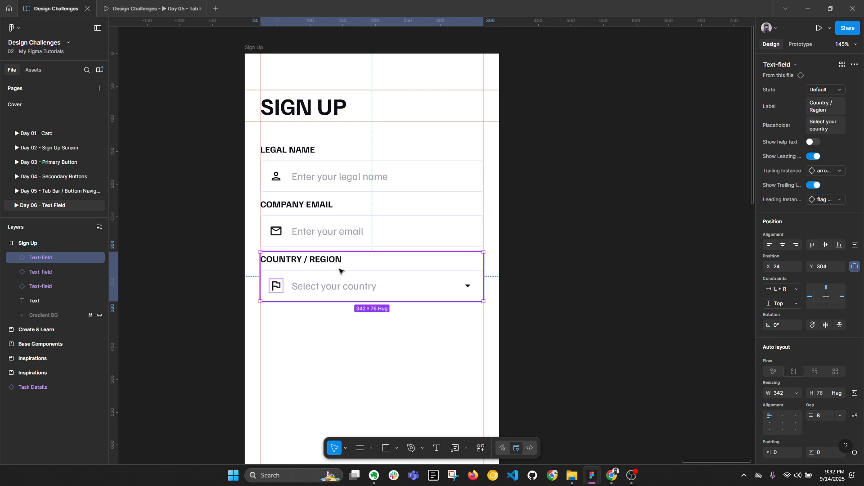
{"action": "left_click", "coordinate": [324, 214], "text": "shift"}
{"action": "left_click", "coordinate": [314, 169], "text": "shift"}
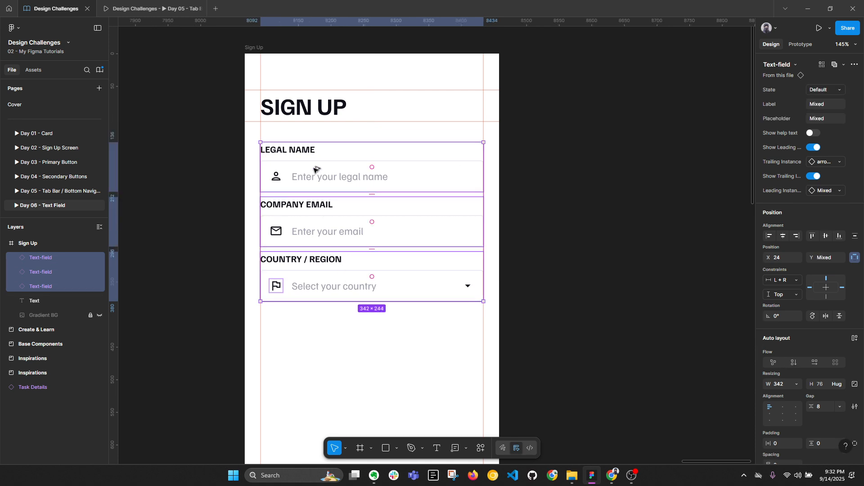
Step: At 100% zoom, add auto layout around the three fields with Shift+A and name the frame Form
{"action": "key", "text": "alt+l"}
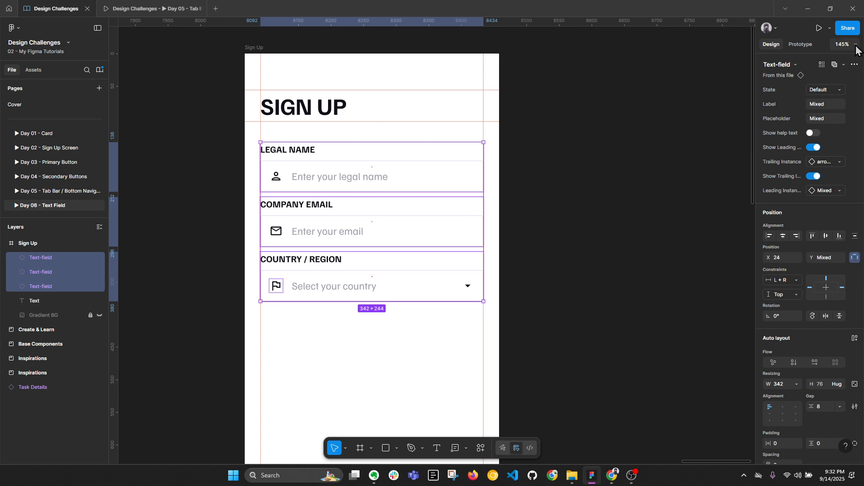
{"action": "key", "text": "shift+0"}
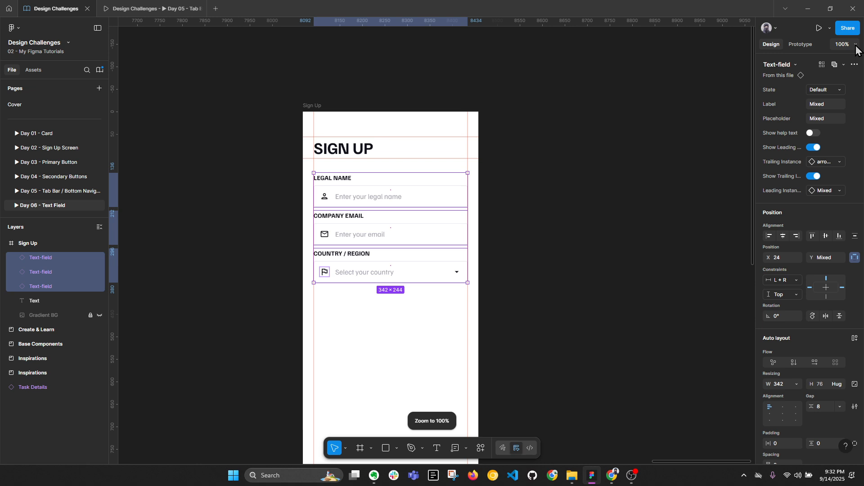
{"action": "scroll", "coordinate": [603, 179], "scroll_direction": "down", "scroll_amount": 2}
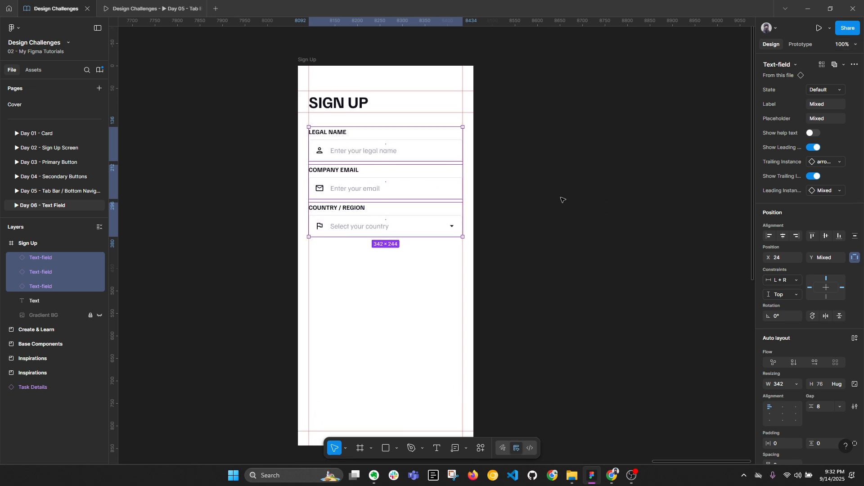
{"action": "key", "text": "shift+a"}
{"action": "double_click", "coordinate": [56, 257]}
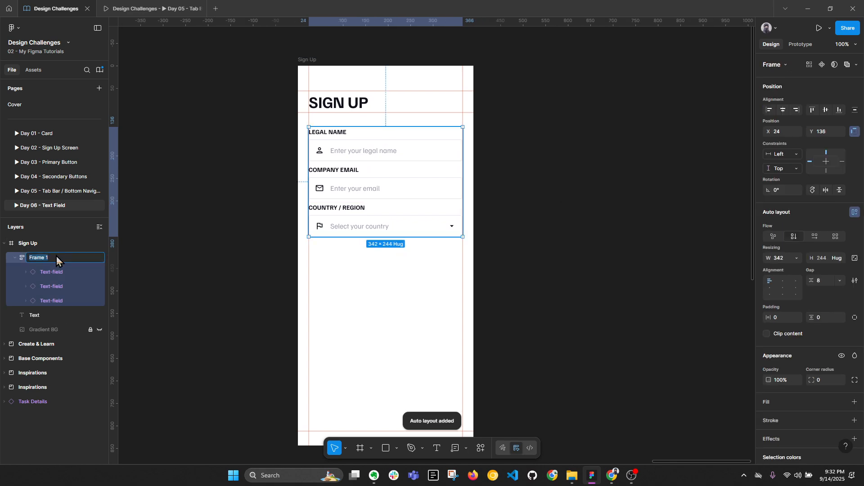
{"action": "type", "text": "Forms"}
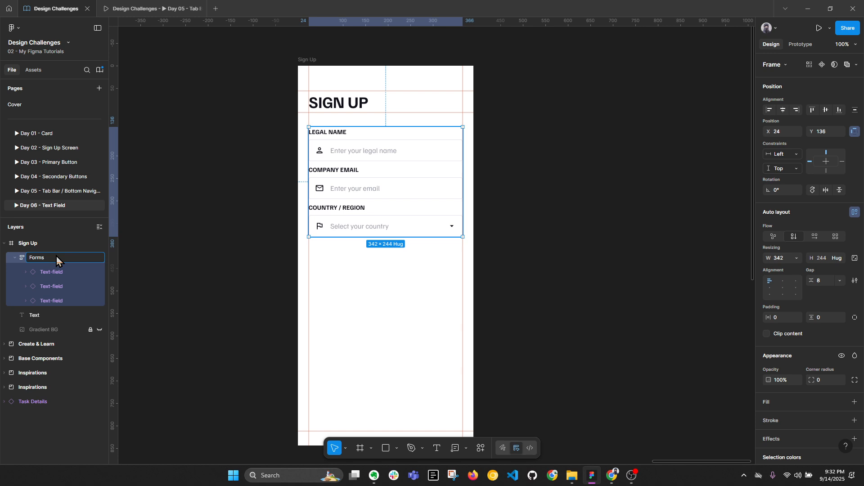
{"action": "key", "text": "BackSpace"}
{"action": "key", "text": "Return"}
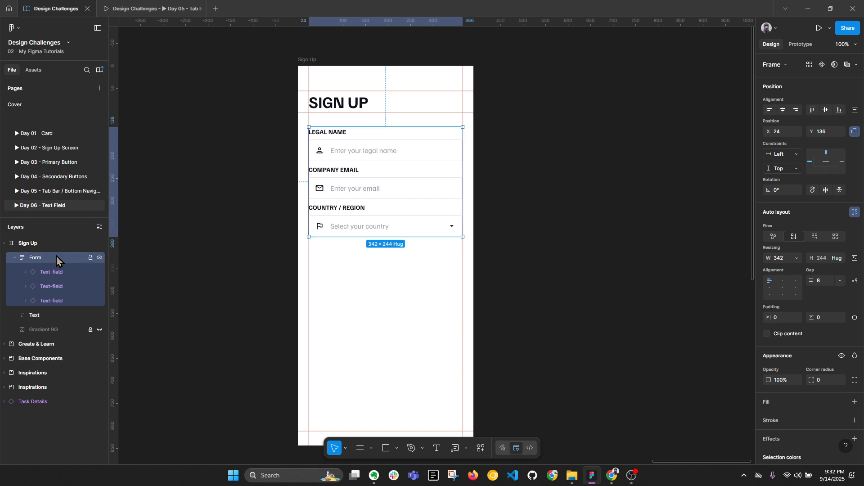
{"action": "key", "text": "alt+l"}
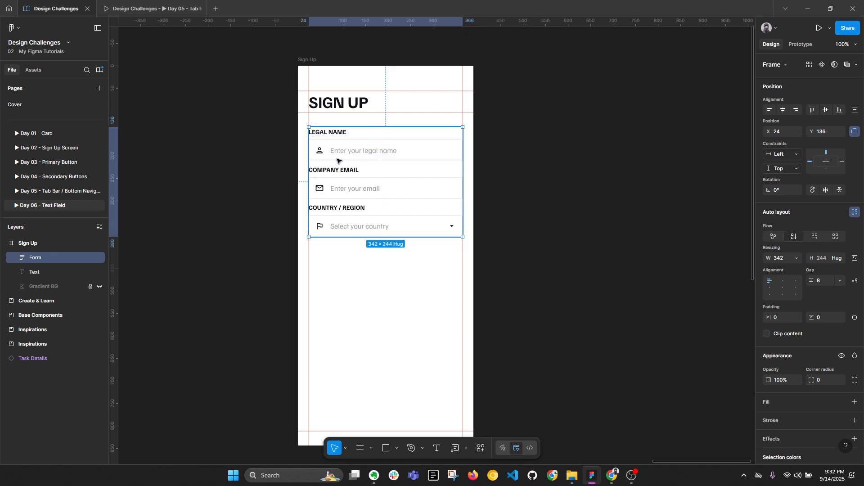
{"action": "key", "text": "alt+l"}
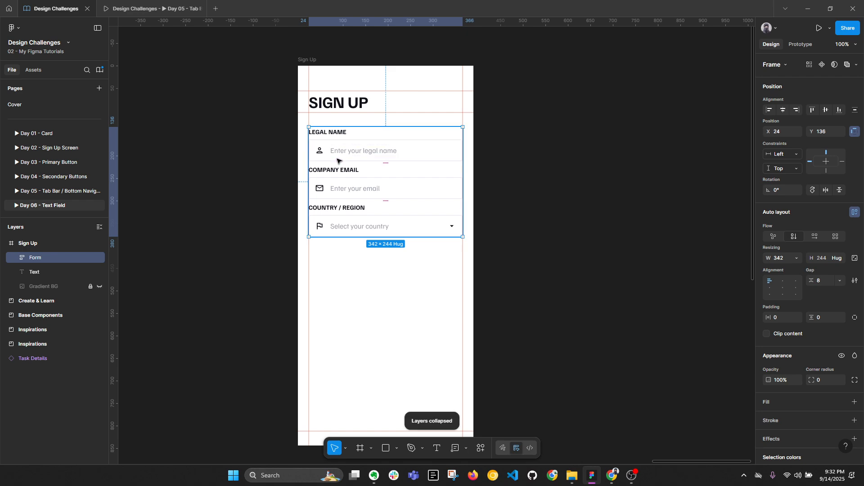
{"action": "scroll", "coordinate": [337, 161], "scroll_direction": "up", "scroll_amount": 10}
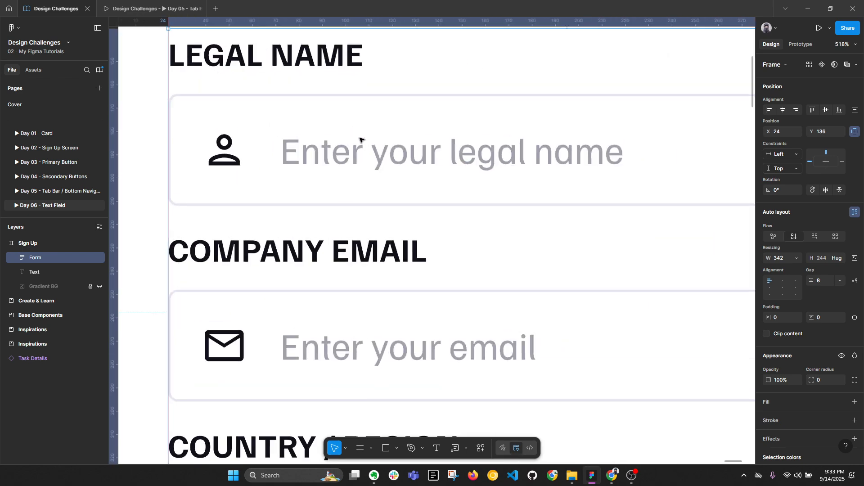
{"action": "scroll", "coordinate": [358, 140], "scroll_direction": "down", "scroll_amount": 6}
{"action": "left_click", "coordinate": [844, 44]}
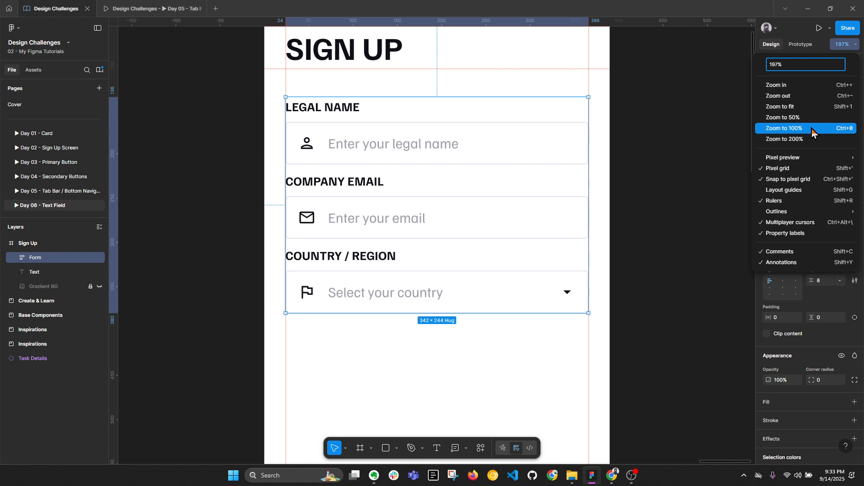
{"action": "left_click", "coordinate": [812, 131]}
{"action": "left_click", "coordinate": [581, 164]}
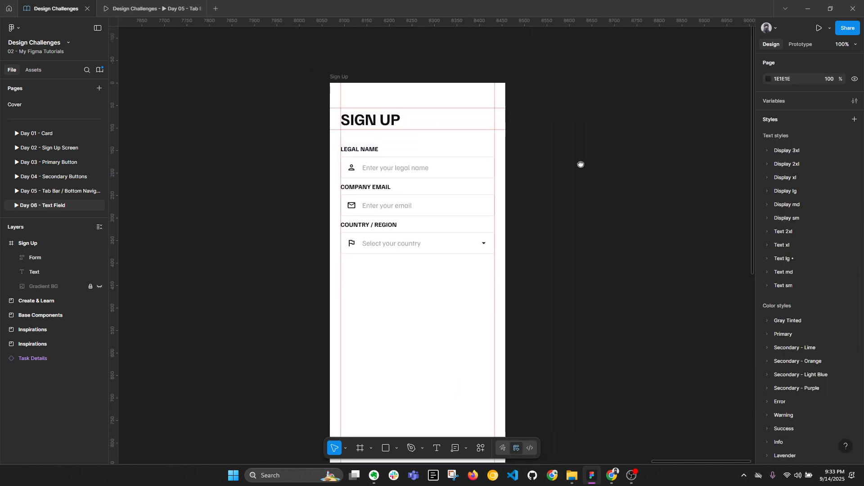
{"action": "left_click", "coordinate": [375, 157]}
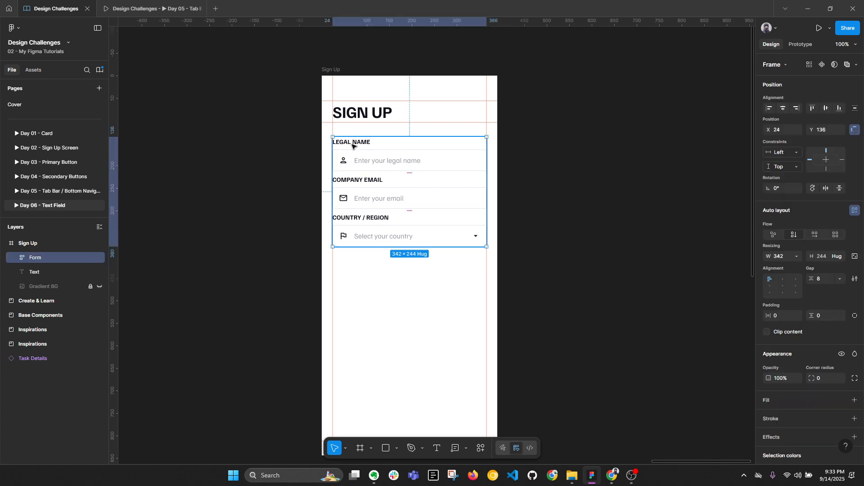
{"action": "left_click", "coordinate": [353, 143], "text": "ctrl"}
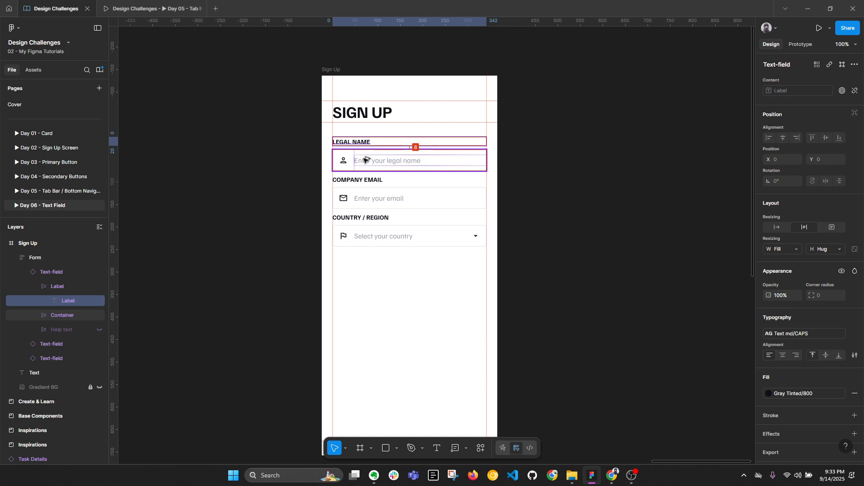
{"action": "left_click", "coordinate": [361, 180], "text": "ctrl"}
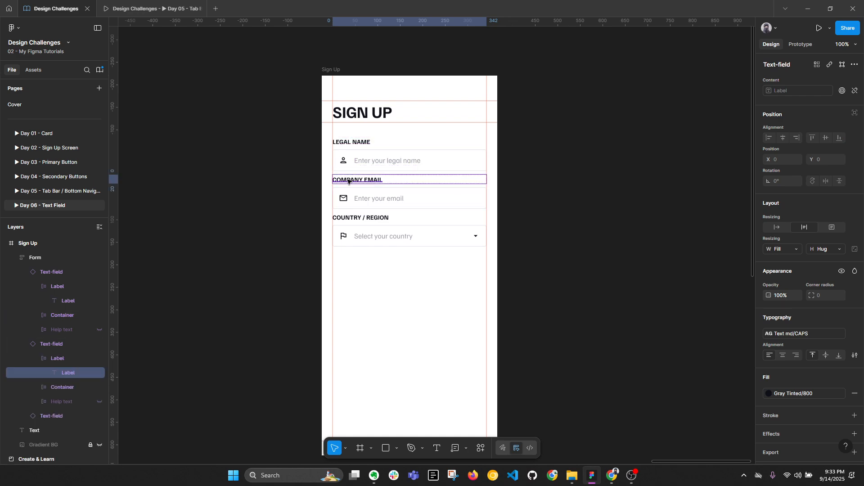
{"action": "key", "text": "alt"}
{"action": "left_click", "coordinate": [516, 190]}
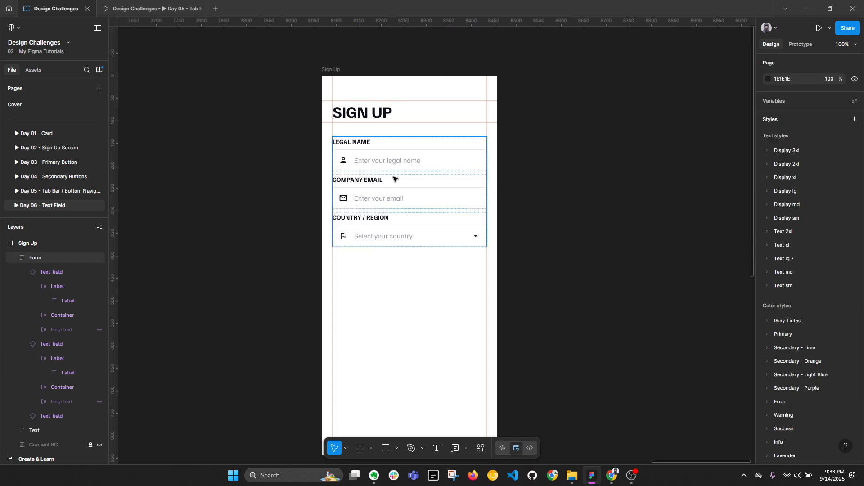
{"action": "key", "text": "alt+l"}
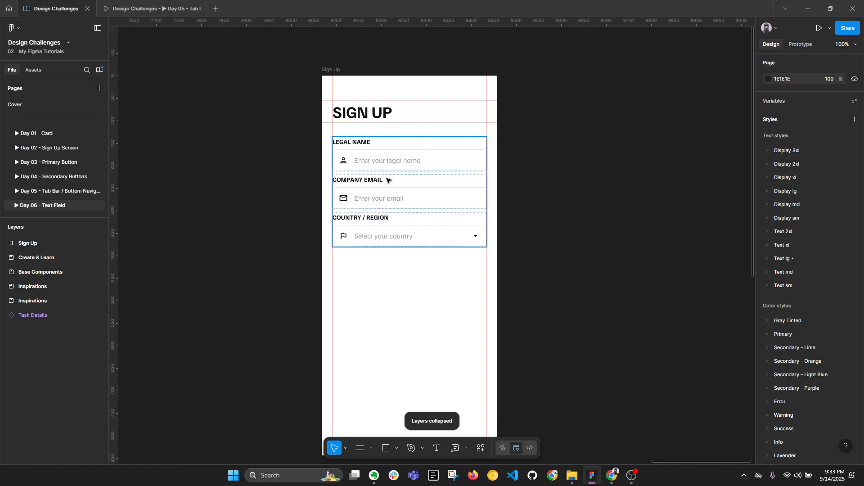
{"action": "left_click", "coordinate": [360, 182], "text": "ctrl"}
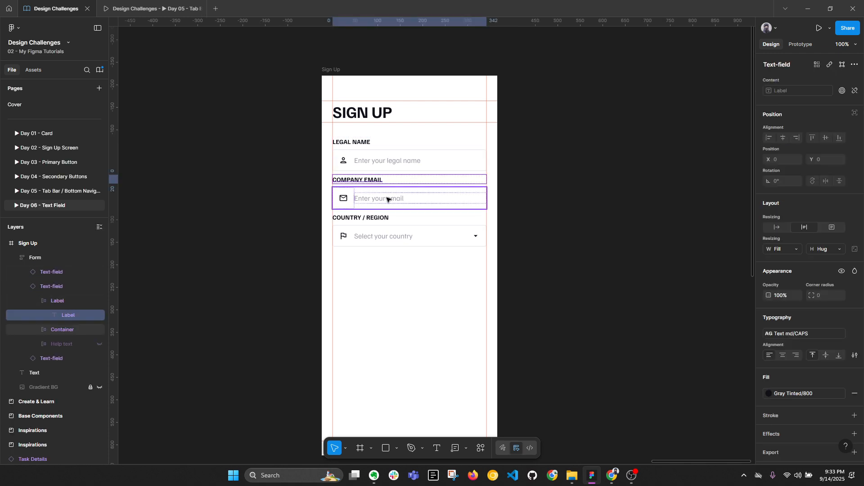
{"action": "left_click", "coordinate": [591, 235]}
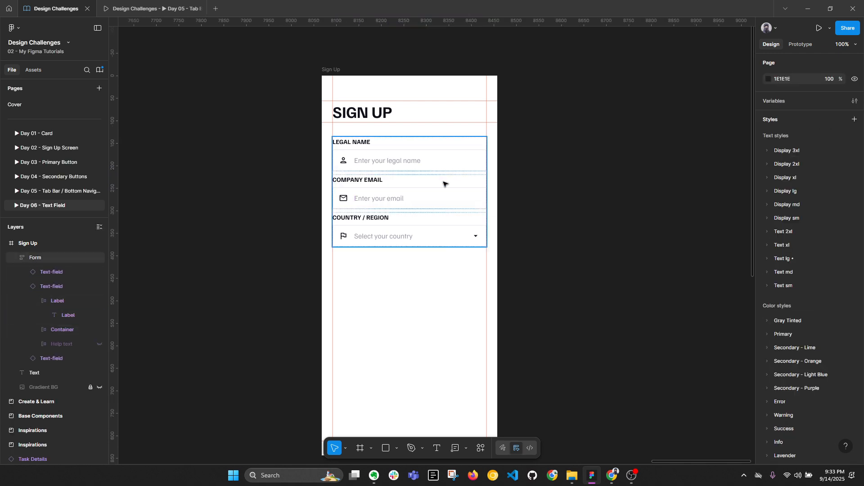
{"action": "left_click", "coordinate": [431, 161]}
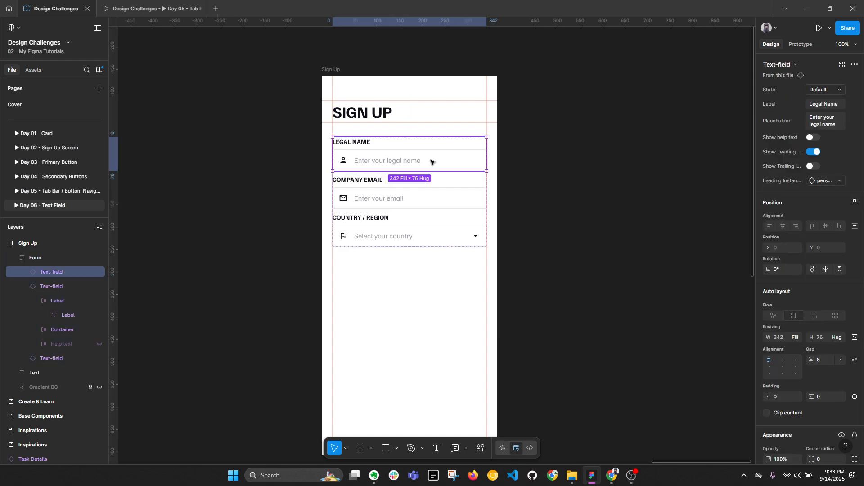
{"action": "left_click", "coordinate": [814, 138]}
{"action": "left_click", "coordinate": [603, 225]}
{"action": "left_click", "coordinate": [380, 185]}
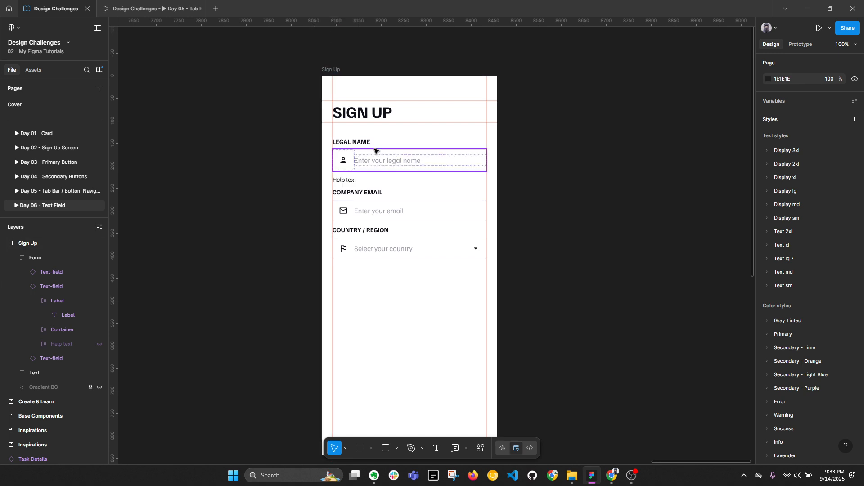
{"action": "left_click", "coordinate": [347, 183]}
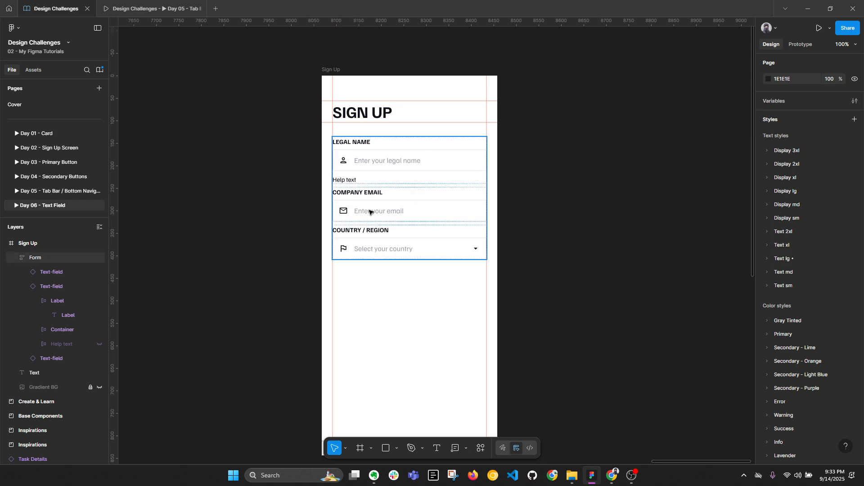
{"action": "key", "text": "Escape"}
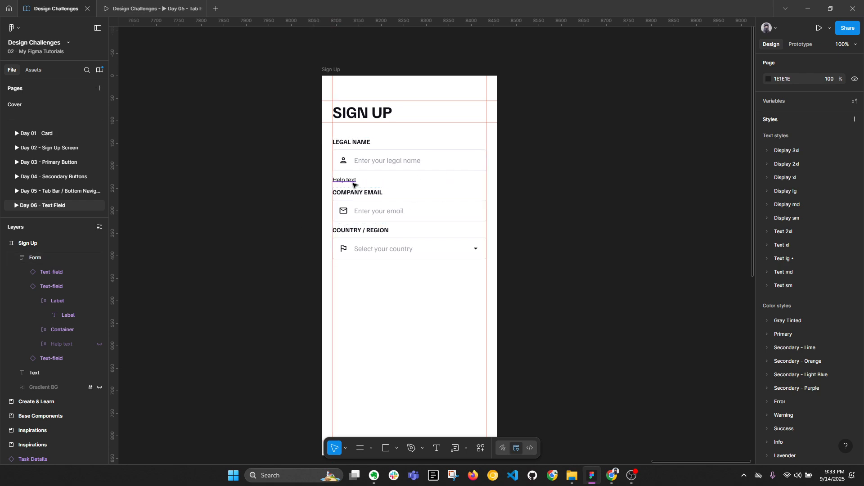
{"action": "left_click", "coordinate": [354, 185]}
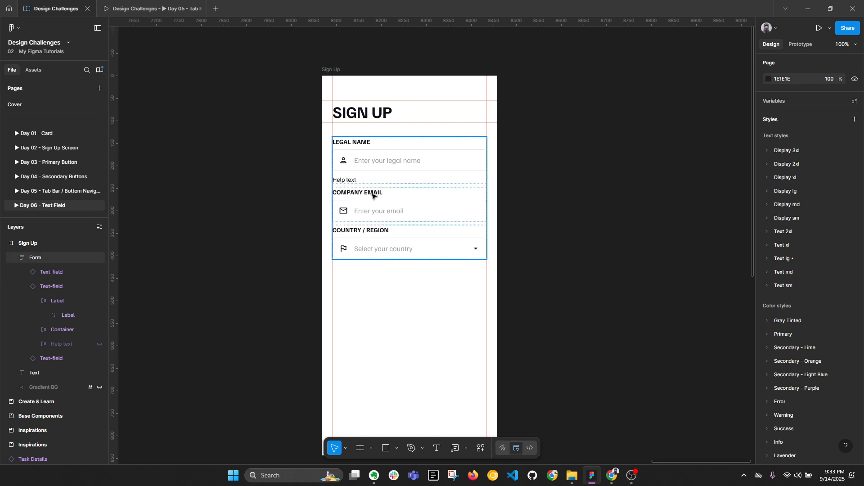
{"action": "key", "text": "alt+l"}
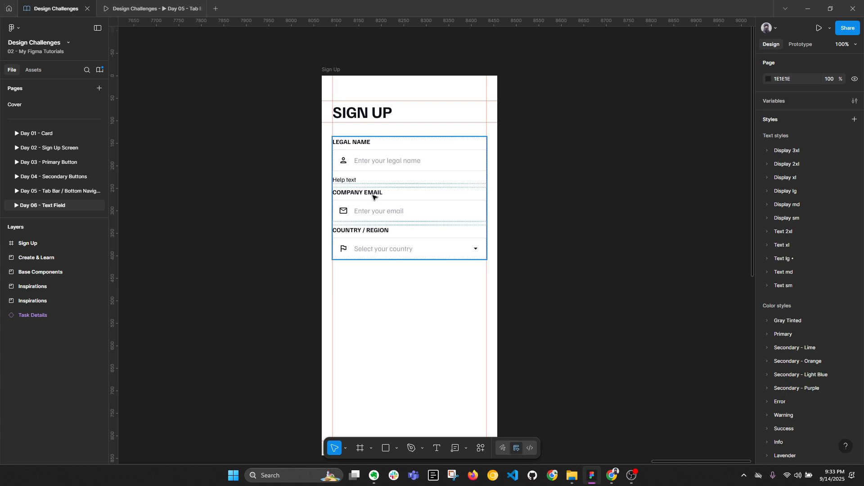
Step: Retype the Legal Name help text as 'Enter you legal name'
{"action": "double_click", "coordinate": [351, 180]}
{"action": "double_click", "coordinate": [351, 180]}
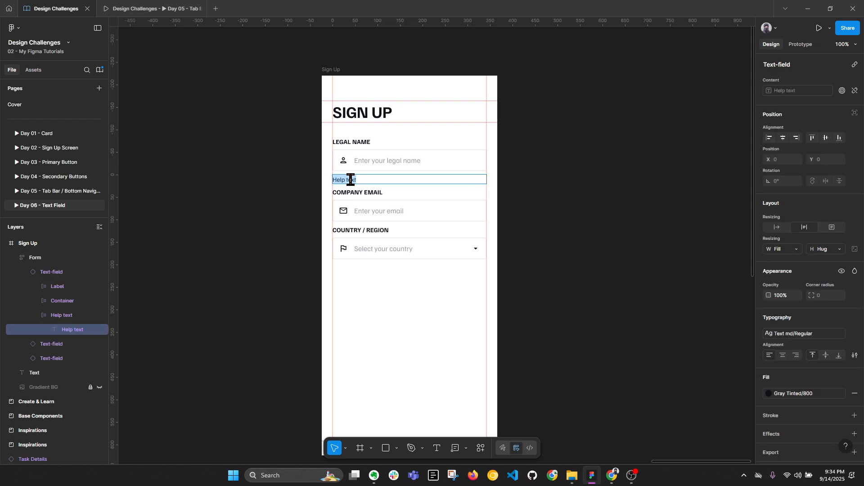
{"action": "type", "text": "Enter you legal name."}
{"action": "key", "text": "Escape"}
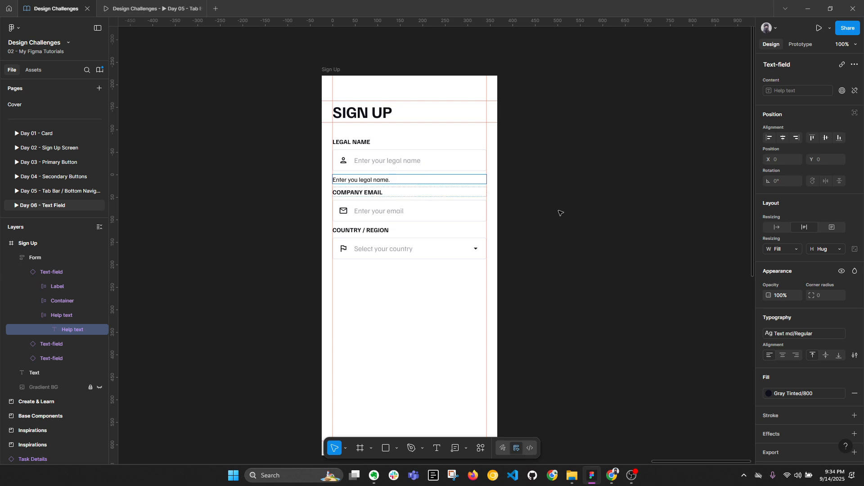
{"action": "left_click", "coordinate": [550, 208]}
Step: Switch off Show help text on the Legal Name field and reselect the form
{"action": "left_click", "coordinate": [393, 157]}
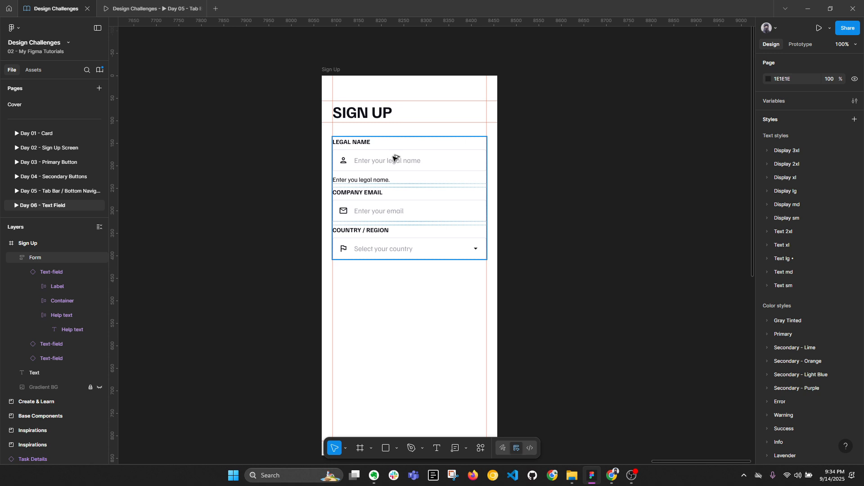
{"action": "key", "text": "alt+l"}
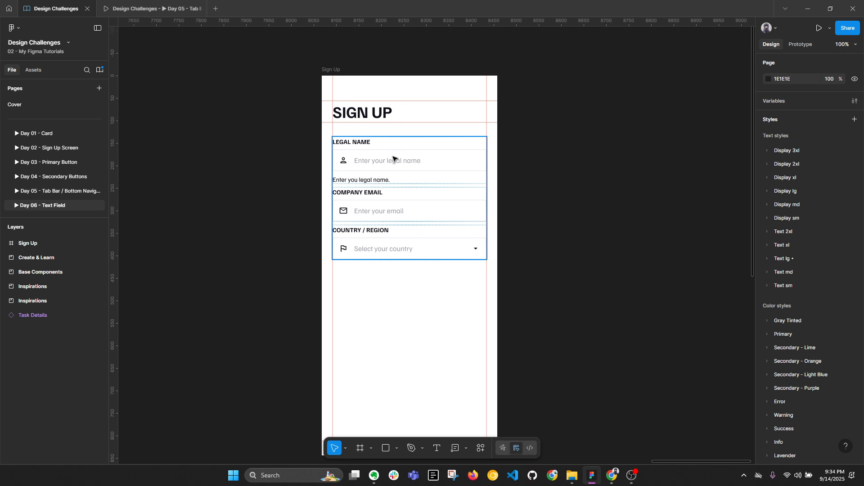
{"action": "key", "text": "alt+l"}
{"action": "key", "text": "alt+l"}
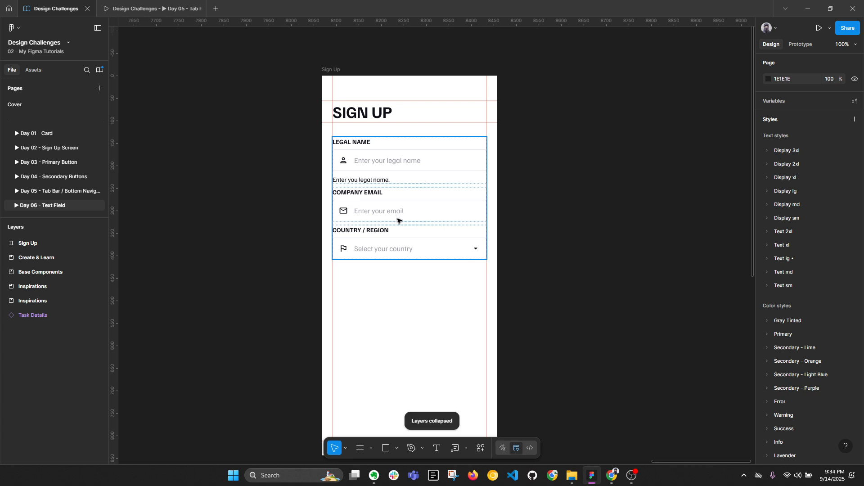
{"action": "left_click", "coordinate": [397, 162]}
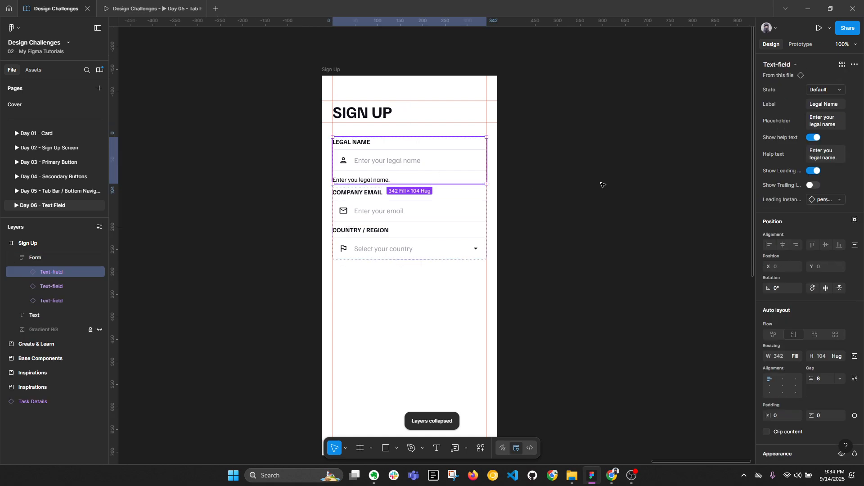
{"action": "left_click", "coordinate": [816, 137]}
{"action": "key", "text": "Escape"}
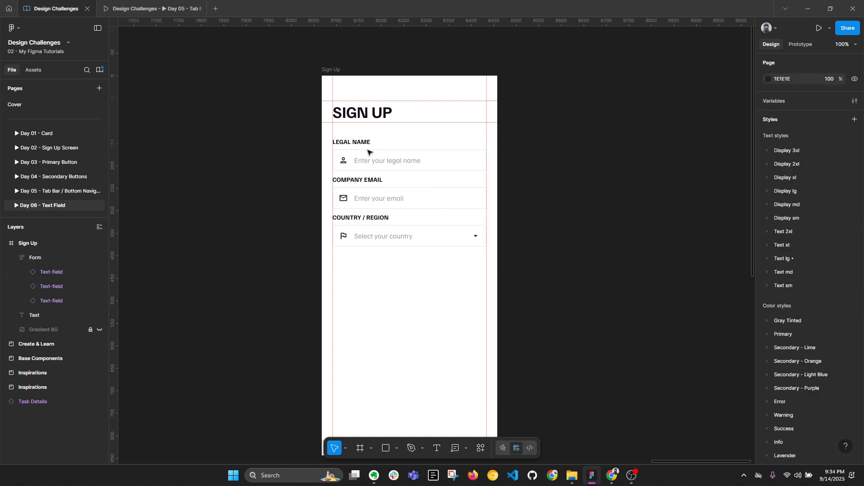
{"action": "left_click", "coordinate": [432, 189]}
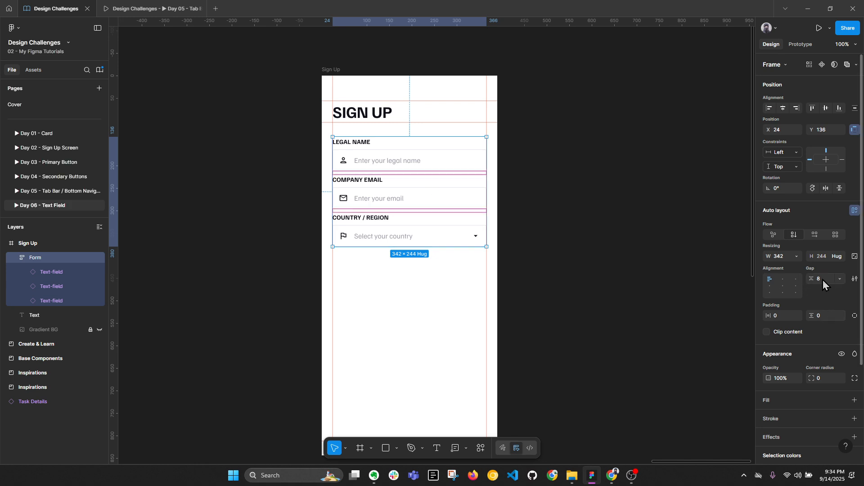
Step: Try gap values of 12 and 16 between the form's fields
{"action": "key", "text": "alt+l"}
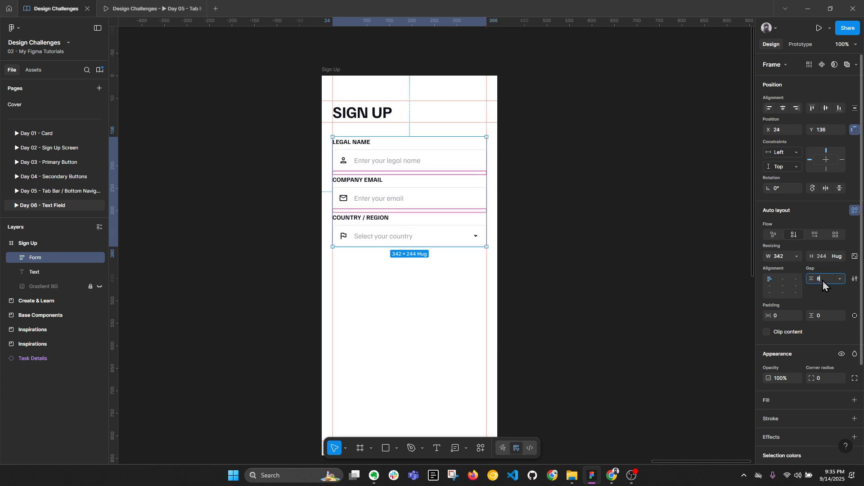
{"action": "key", "text": "Return"}
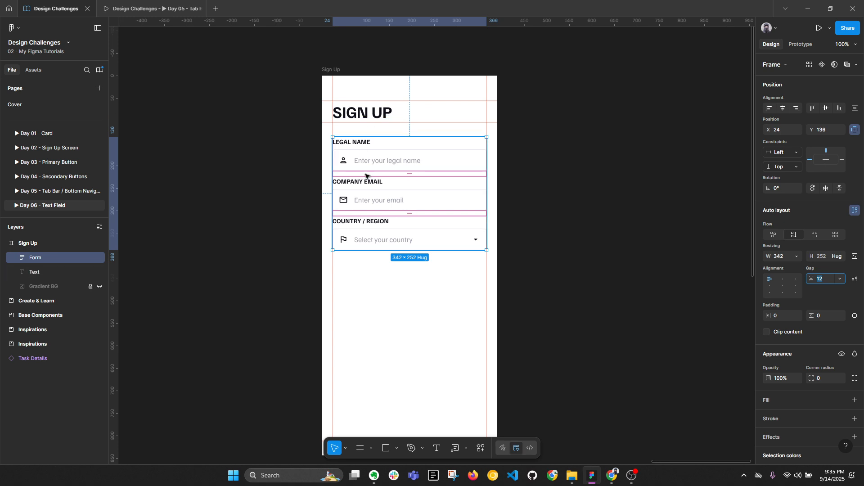
{"action": "type", "text": "16"}
{"action": "key", "text": "Return"}
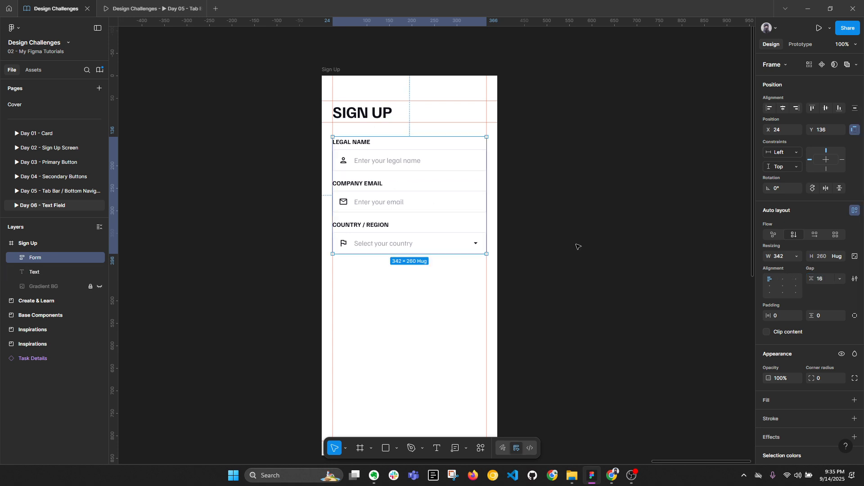
{"action": "key", "text": "alt+l"}
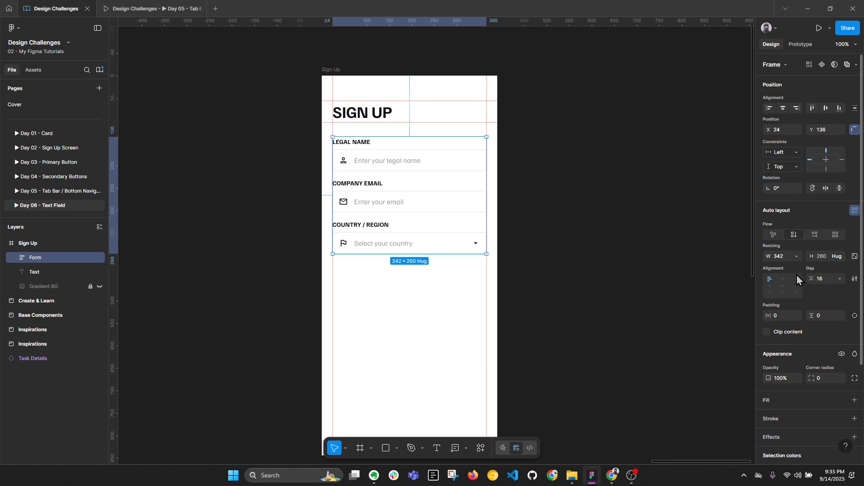
Step: Try gaps of 32 and 16, settling on 24 px so the form becomes 342 × 276
{"action": "left_click", "coordinate": [819, 279]}
{"action": "type", "text": "32"}
{"action": "key", "text": "Return"}
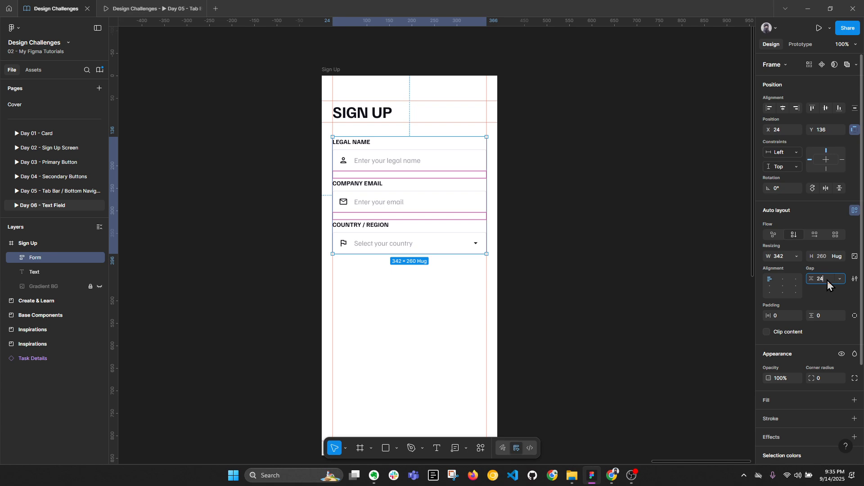
{"action": "key", "text": "Return"}
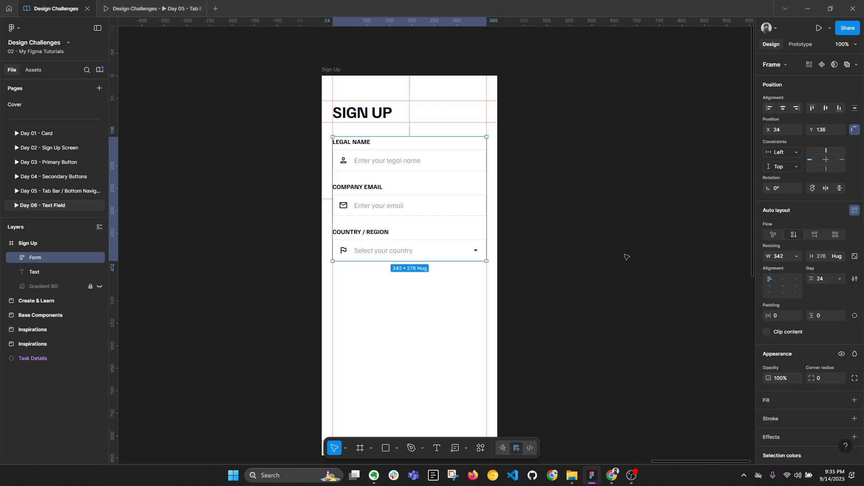
{"action": "key", "text": "alt+l"}
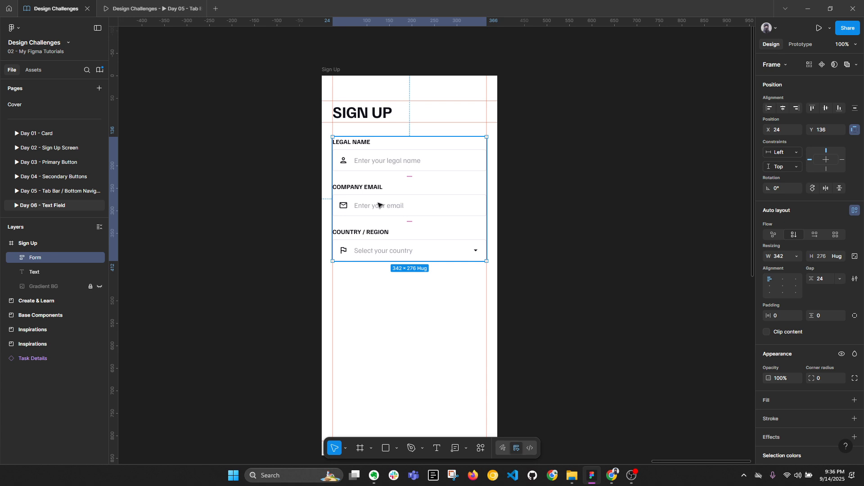
{"action": "left_click", "coordinate": [826, 279]}
{"action": "type", "text": "1"}
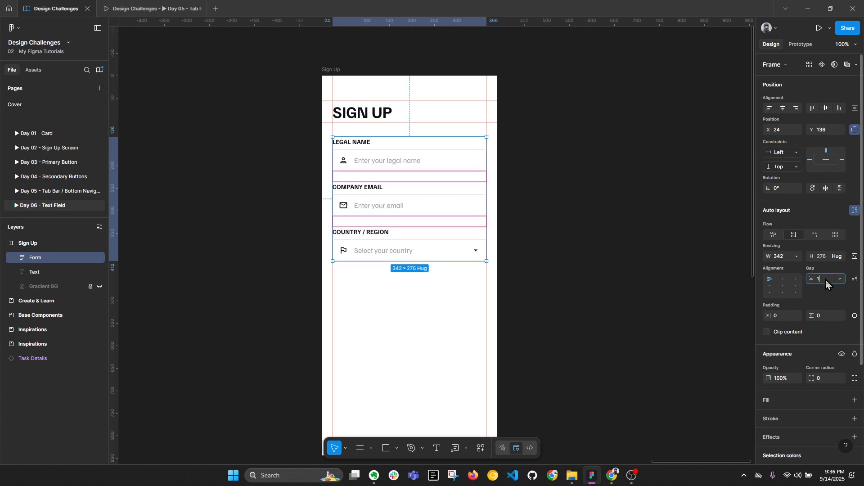
{"action": "type", "text": "6"}
{"action": "key", "text": "Return"}
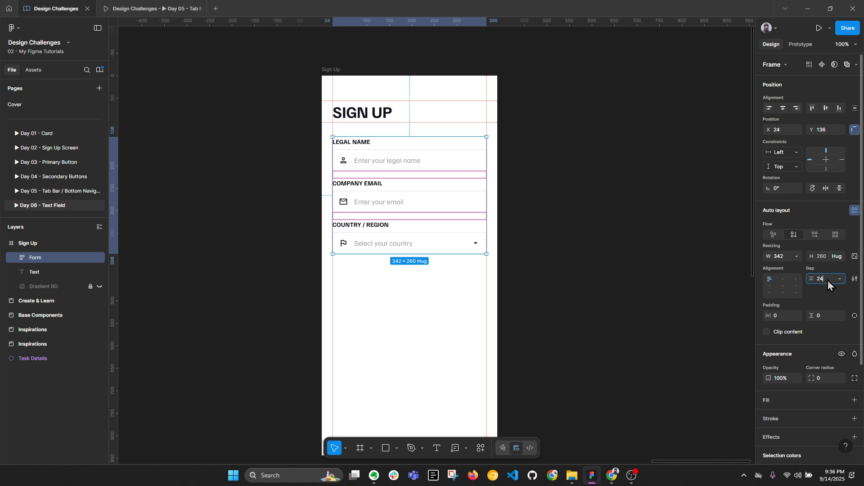
{"action": "key", "text": "Return"}
{"action": "key", "text": "alt+l"}
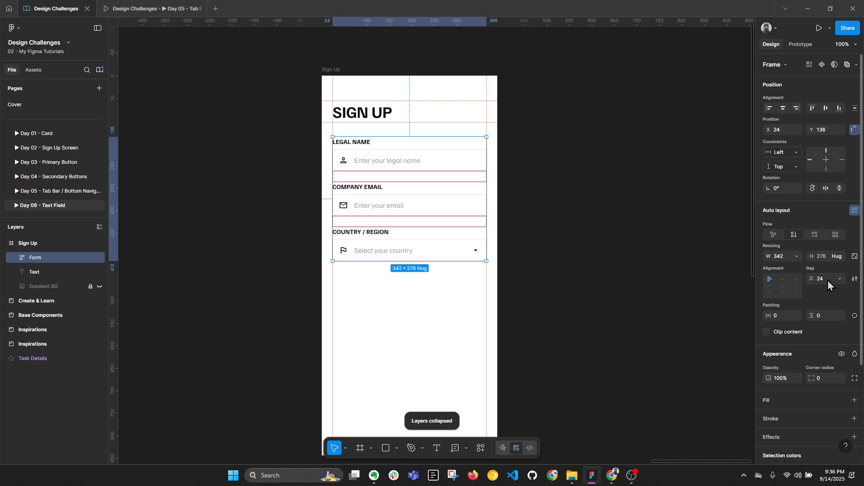
{"action": "left_click", "coordinate": [563, 237]}
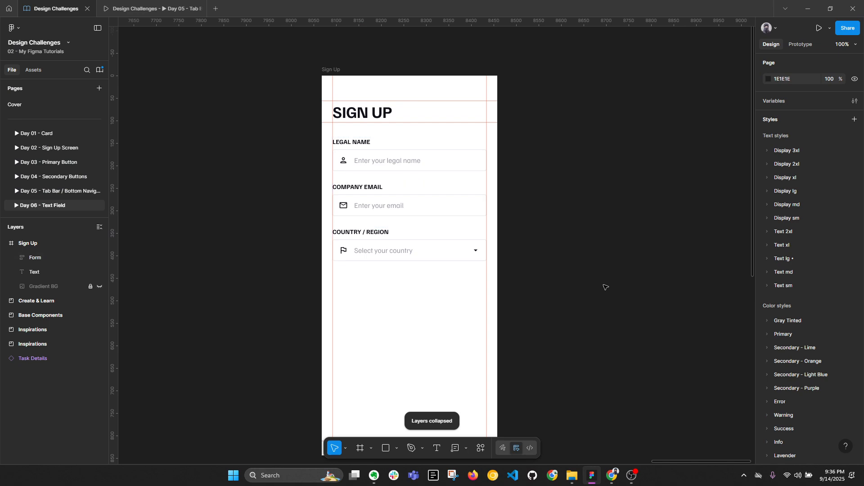
Step: Pin the form left and right inside the Sign Up frame and test resizing the frame
{"action": "left_click", "coordinate": [414, 95]}
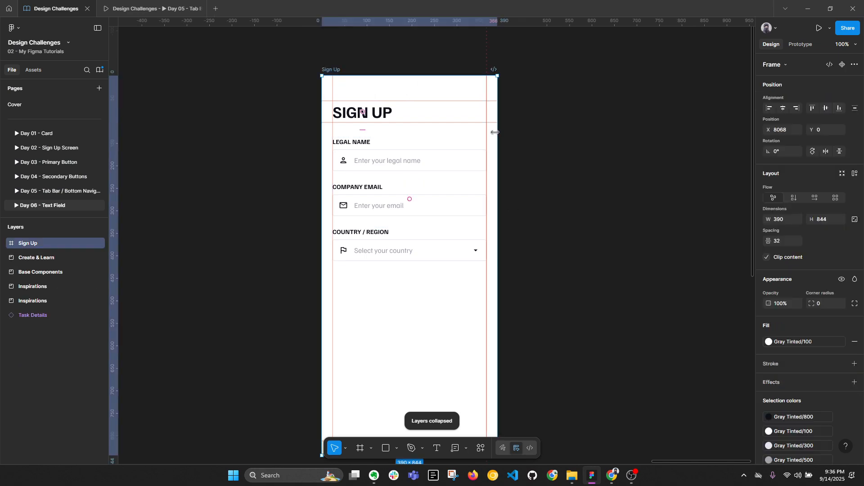
{"action": "left_click_drag", "start_coordinate": [497, 140], "coordinate": [670, 141]}
{"action": "key", "text": "ctrl+z"}
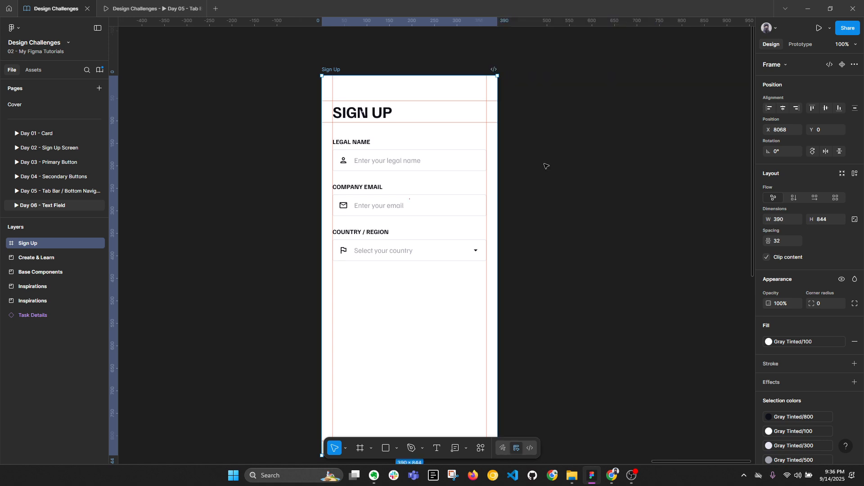
{"action": "left_click", "coordinate": [388, 182]}
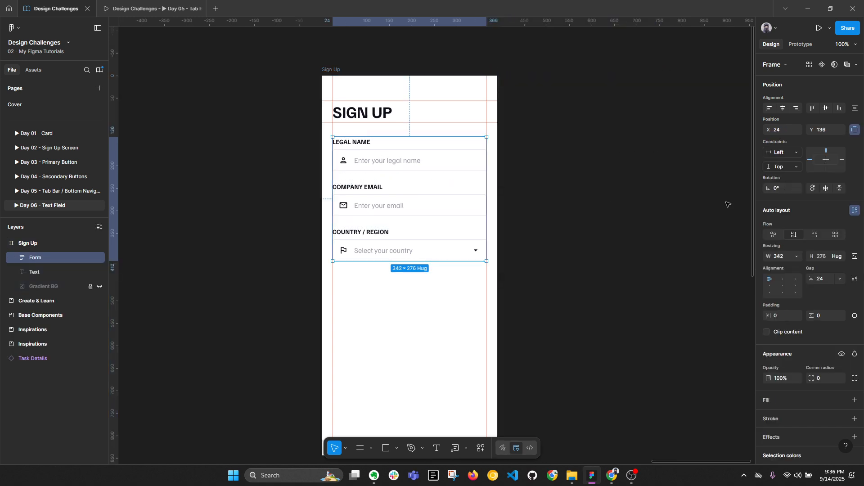
{"action": "left_click", "coordinate": [793, 155]}
{"action": "left_click", "coordinate": [792, 168]}
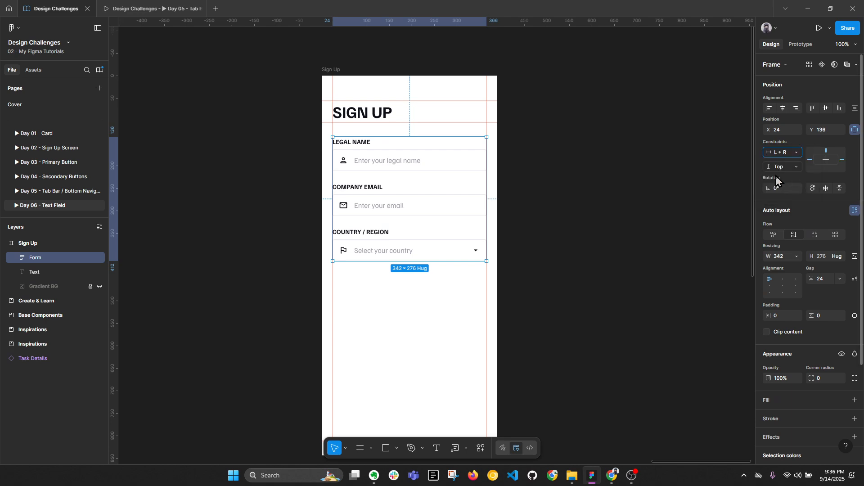
{"action": "left_click", "coordinate": [320, 70]}
{"action": "left_click", "coordinate": [328, 70]}
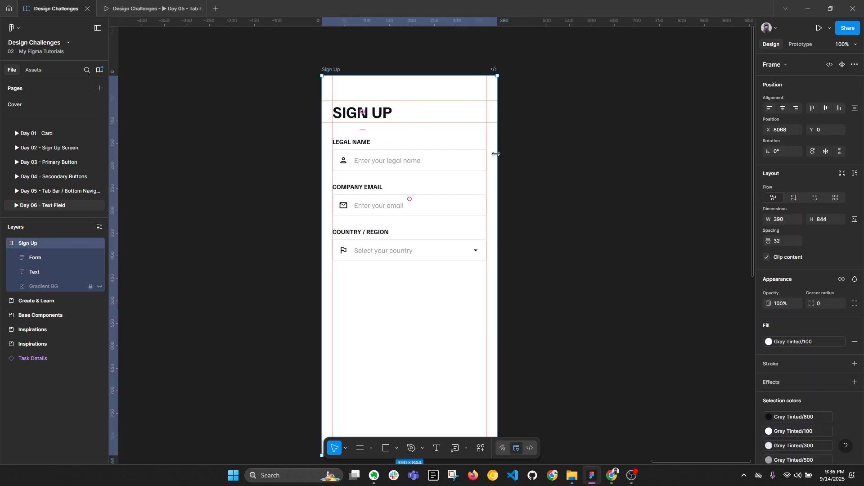
{"action": "mouse_move", "coordinate": [496, 154]}
{"action": "left_mouse_down"}
{"action": "mouse_move", "coordinate": [687, 158]}
{"action": "mouse_move", "coordinate": [496, 161]}
{"action": "left_mouse_up"}
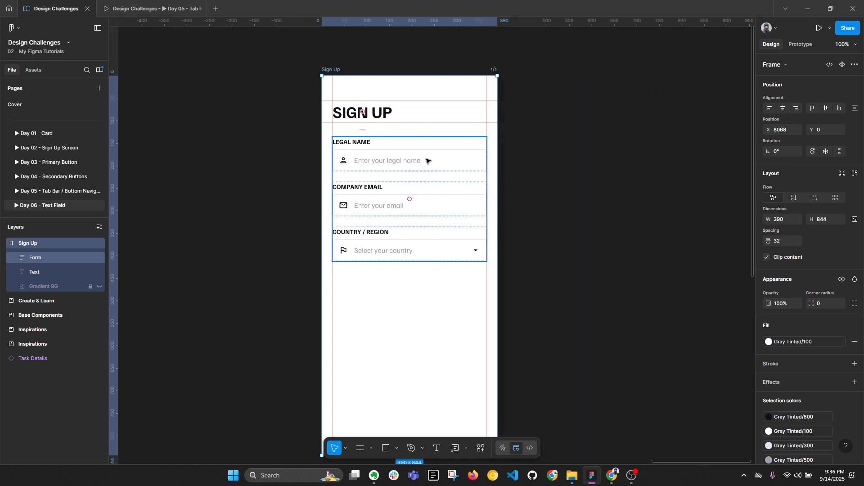
Step: Set the Legal Name, Company Email and Country / Region fields' width to Fill container
{"action": "double_click", "coordinate": [409, 160]}
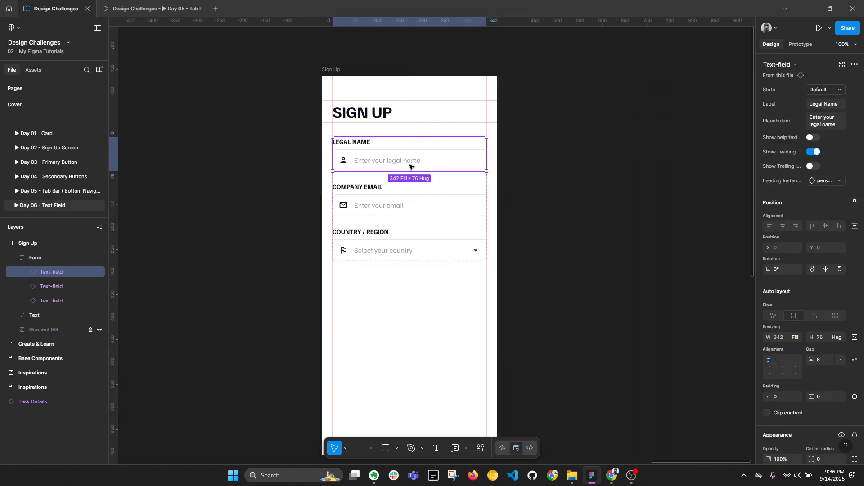
{"action": "left_click", "coordinate": [401, 209], "text": "shift"}
{"action": "left_click", "coordinate": [401, 247], "text": "shift"}
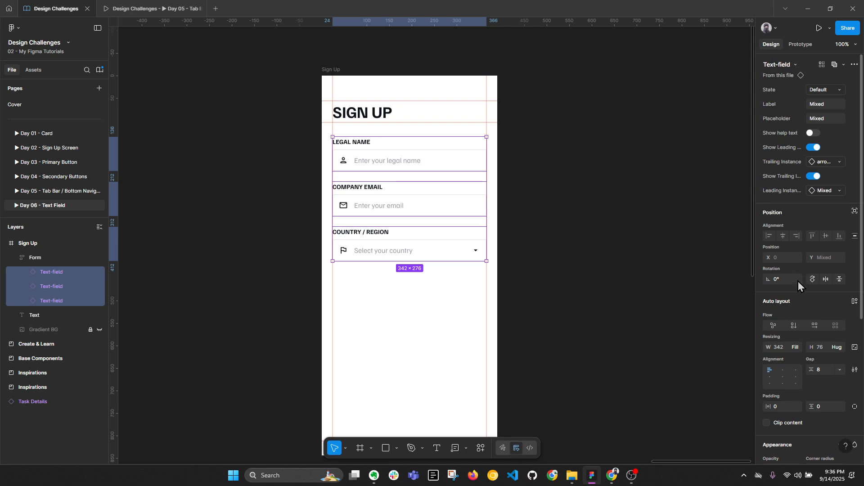
{"action": "left_click", "coordinate": [798, 349]}
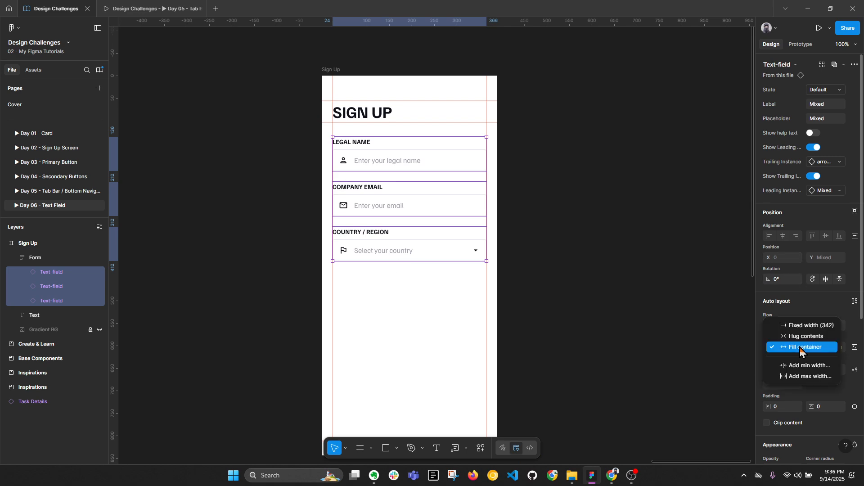
{"action": "left_click", "coordinate": [712, 351]}
Step: Duplicate the Country / Region field with Ctrl+D
{"action": "left_click", "coordinate": [74, 255]}
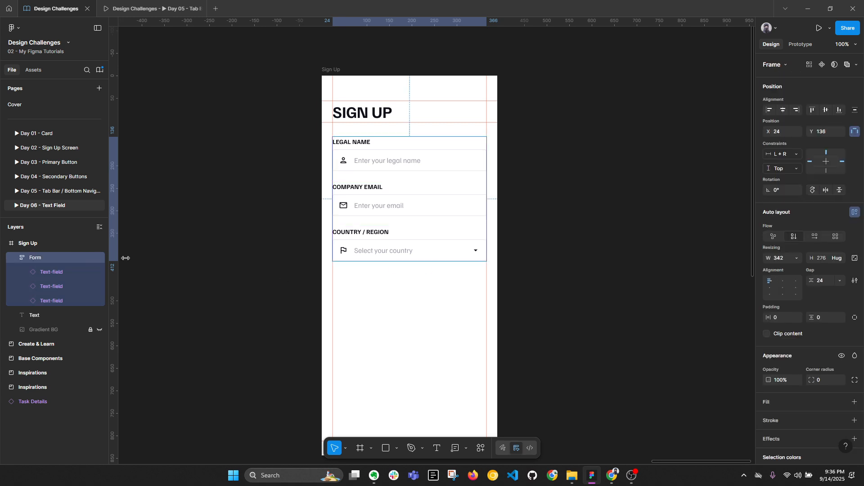
{"action": "left_click", "coordinate": [597, 251]}
{"action": "left_click", "coordinate": [396, 236]}
{"action": "left_click", "coordinate": [416, 241]}
{"action": "key", "text": "ctrl+d"}
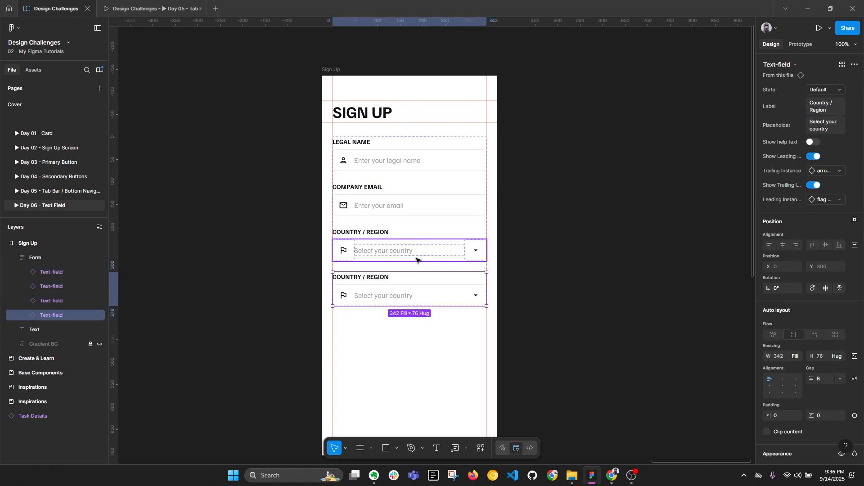
Step: Relabel the copied field PHONE NUMBER
{"action": "double_click", "coordinate": [394, 277]}
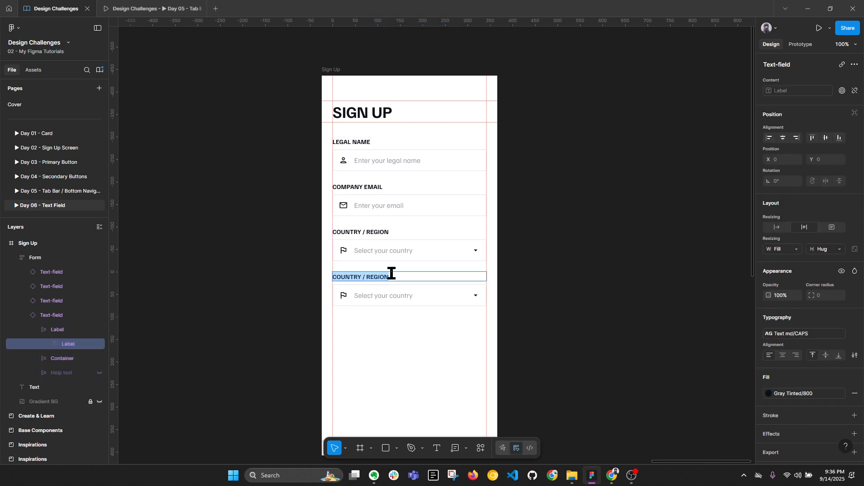
{"action": "type", "text": "PHONE NUMBER"}
{"action": "key", "text": "Escape"}
{"action": "left_click", "coordinate": [592, 276]}
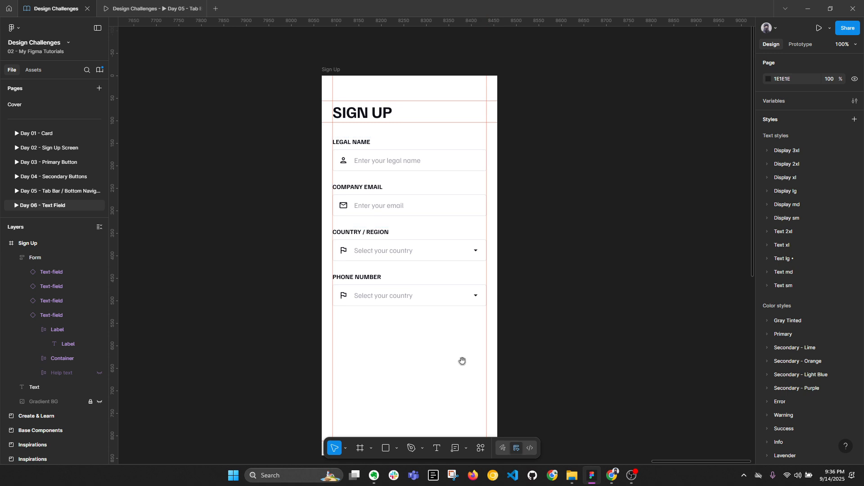
Step: Switch to the Pencil tool from the Pen tool dropdown
{"action": "scroll", "coordinate": [461, 361], "scroll_direction": "down", "scroll_amount": 1}
{"action": "scroll", "coordinate": [462, 361], "scroll_direction": "left", "scroll_amount": 1}
{"action": "left_click", "coordinate": [424, 448]}
{"action": "left_click", "coordinate": [436, 430]}
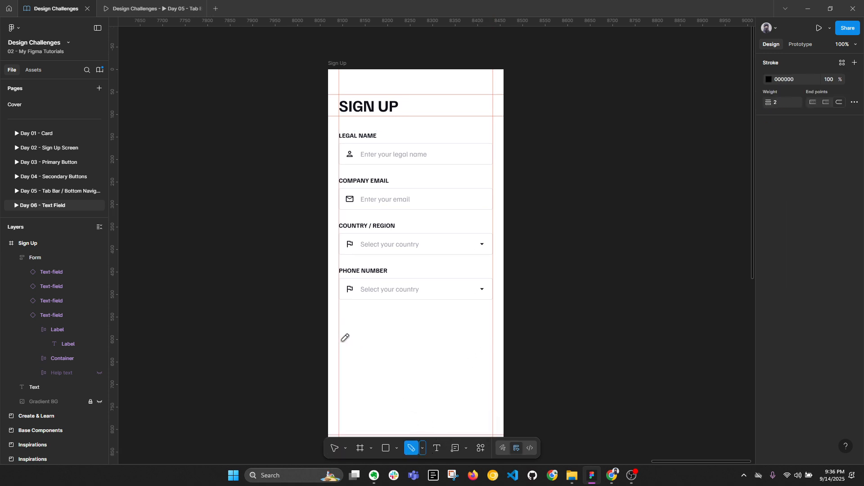
{"action": "mouse_move", "coordinate": [342, 340]}
{"action": "left_mouse_down"}
{"action": "mouse_move", "coordinate": [353, 350]}
{"action": "mouse_move", "coordinate": [354, 340]}
{"action": "mouse_move", "coordinate": [341, 339]}
{"action": "mouse_move", "coordinate": [369, 349]}
{"action": "mouse_move", "coordinate": [393, 340]}
{"action": "left_mouse_up"}
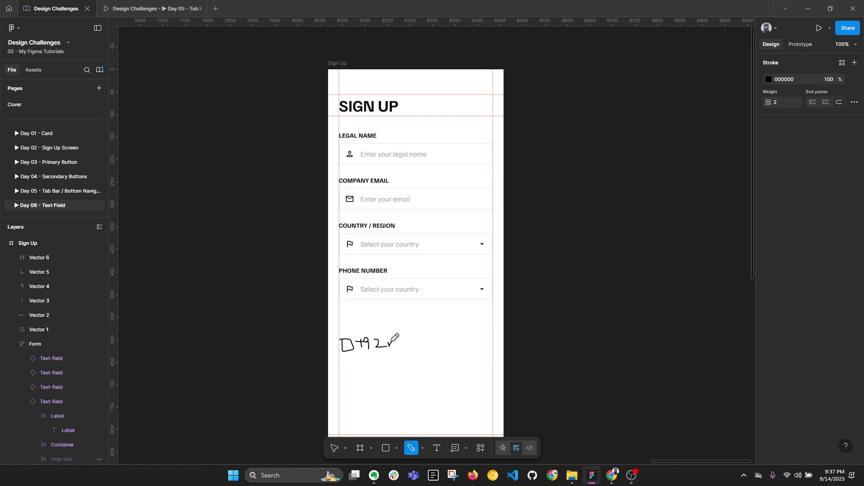
{"action": "left_click", "coordinate": [339, 334]}
{"action": "mouse_move", "coordinate": [340, 334]}
{"action": "left_mouse_down"}
{"action": "mouse_move", "coordinate": [391, 331]}
{"action": "mouse_move", "coordinate": [397, 343]}
{"action": "mouse_move", "coordinate": [336, 354]}
{"action": "mouse_move", "coordinate": [344, 334]}
{"action": "mouse_move", "coordinate": [403, 350]}
{"action": "mouse_move", "coordinate": [485, 347]}
{"action": "mouse_move", "coordinate": [484, 328]}
{"action": "mouse_move", "coordinate": [400, 336]}
{"action": "left_mouse_up"}
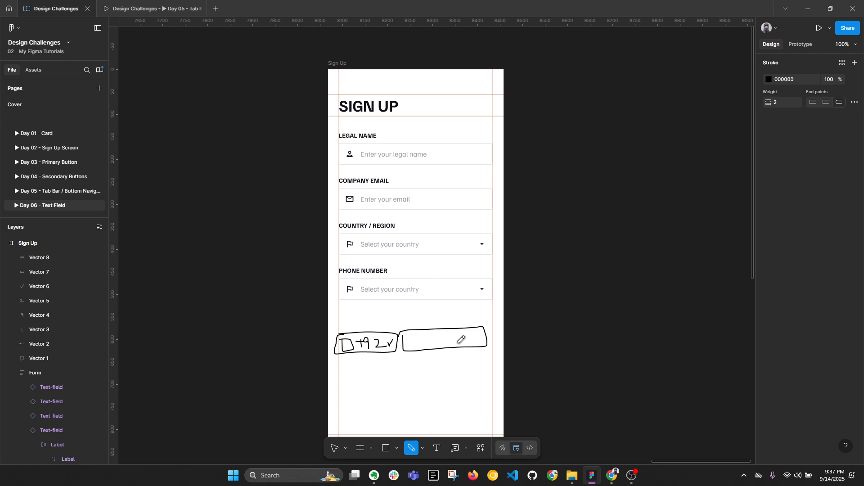
{"action": "key", "text": "v"}
{"action": "left_click_drag", "start_coordinate": [310, 315], "coordinate": [557, 363]}
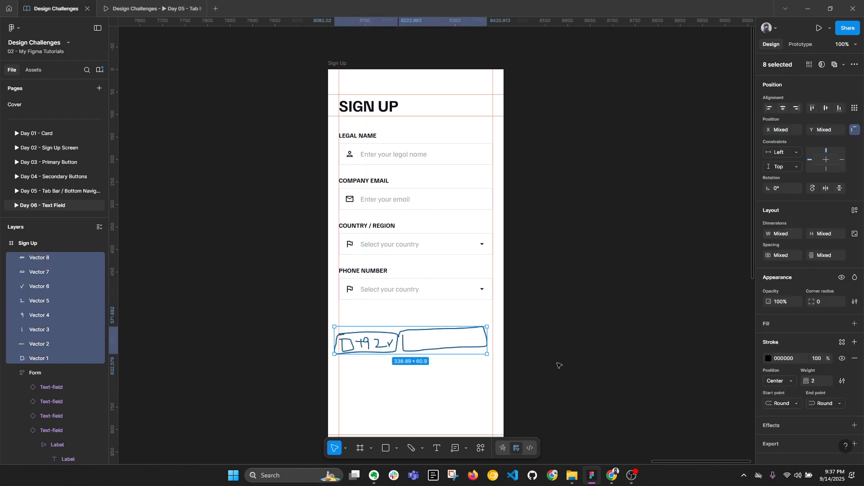
{"action": "key", "text": "Delete"}
{"action": "key", "text": "alt+l"}
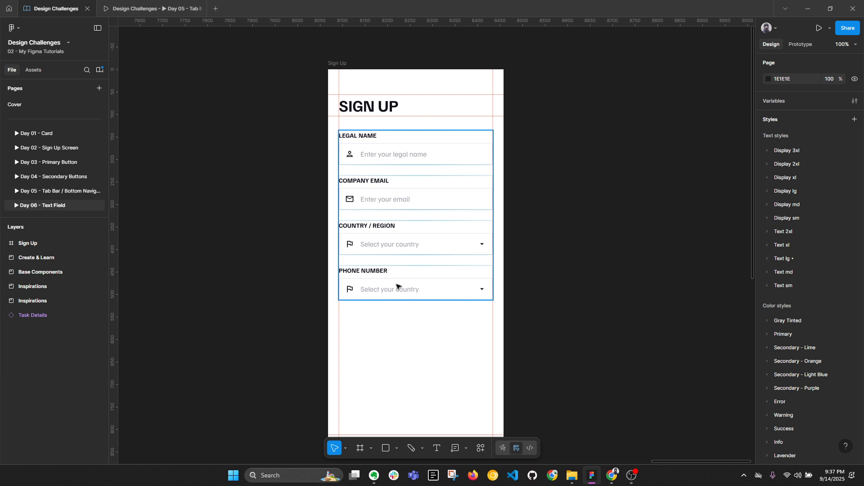
{"action": "scroll", "coordinate": [480, 242], "scroll_direction": "down", "scroll_amount": 5}
{"action": "left_click_drag", "start_coordinate": [354, 257], "coordinate": [617, 185]}
{"action": "scroll", "coordinate": [420, 184], "scroll_direction": "up", "scroll_amount": 3}
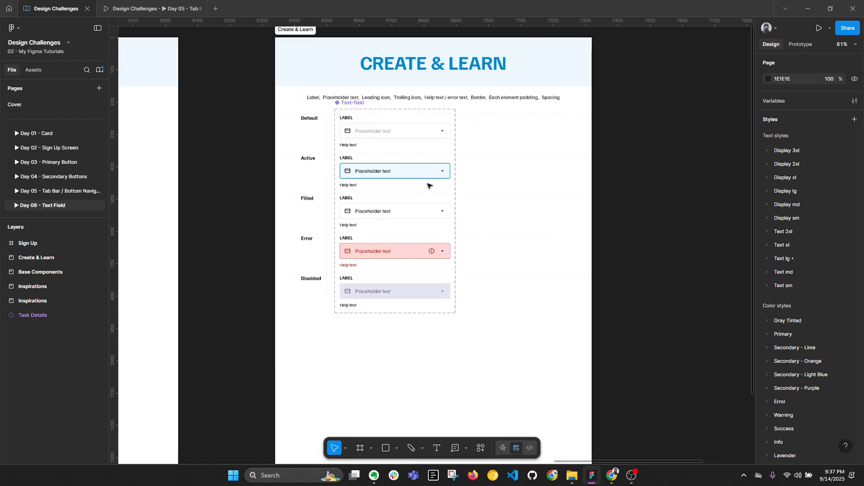
{"action": "left_click", "coordinate": [358, 118]}
{"action": "key", "text": "alt+l"}
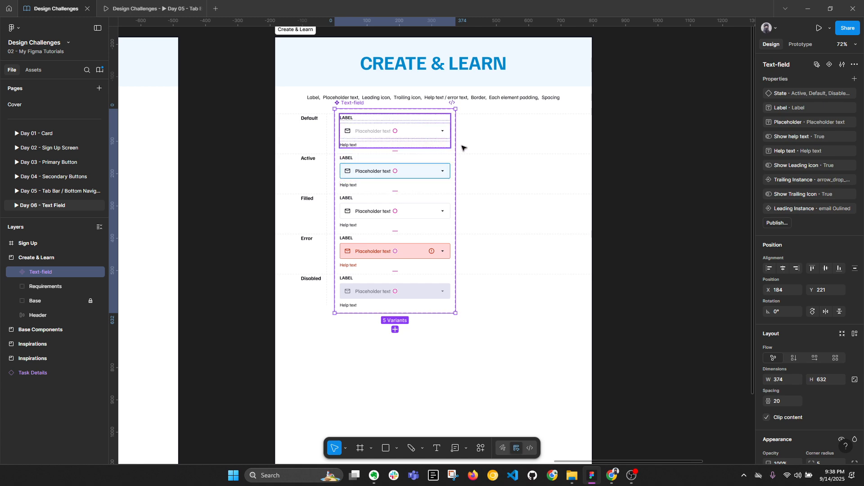
{"action": "left_click", "coordinate": [623, 214]}
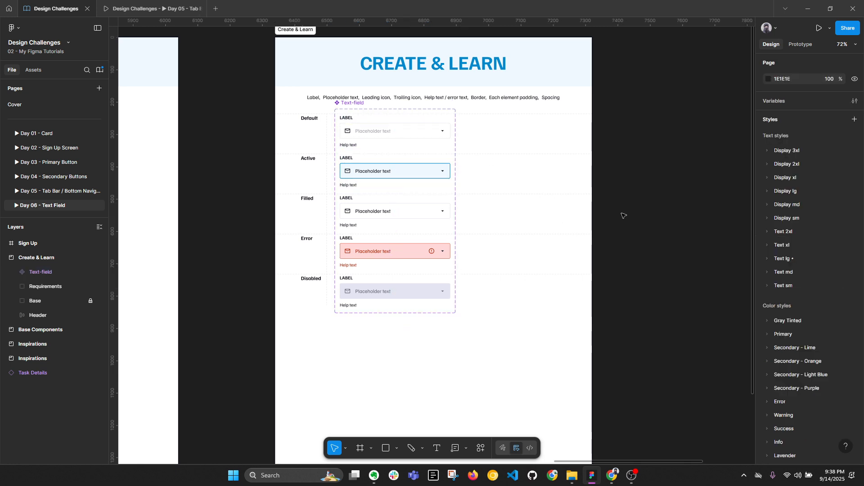
{"action": "left_click_drag", "start_coordinate": [664, 208], "coordinate": [314, 221]}
{"action": "scroll", "coordinate": [509, 213], "scroll_direction": "left", "scroll_amount": 5}
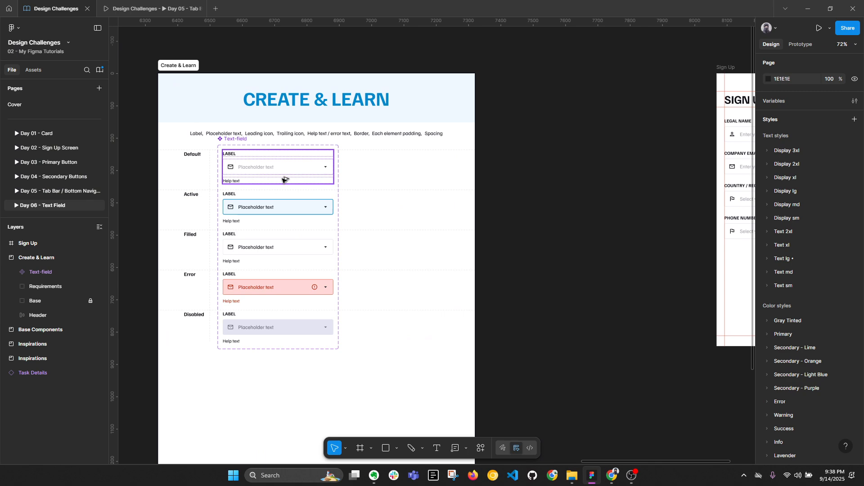
{"action": "key", "text": "alt+l"}
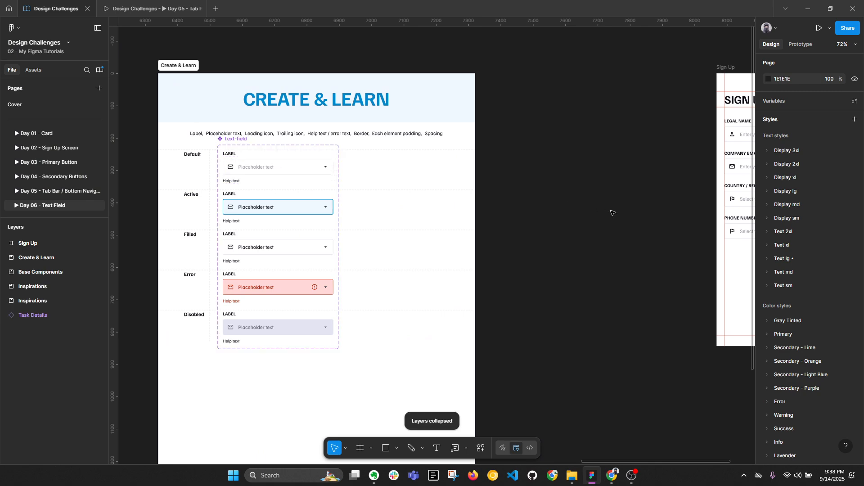
{"action": "scroll", "coordinate": [463, 228], "scroll_direction": "right", "scroll_amount": 5}
{"action": "scroll", "coordinate": [451, 218], "scroll_direction": "up", "scroll_amount": 3}
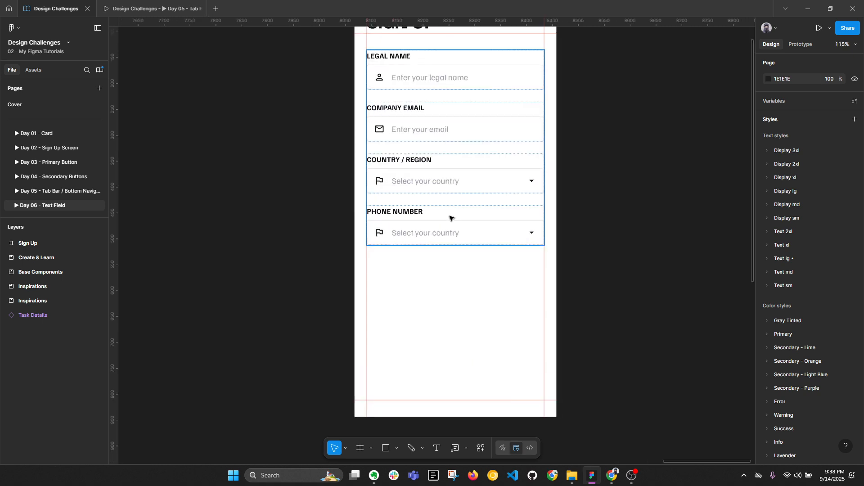
Step: Select the Phone Number field after checking its current flag icon
{"action": "double_click", "coordinate": [413, 219]}
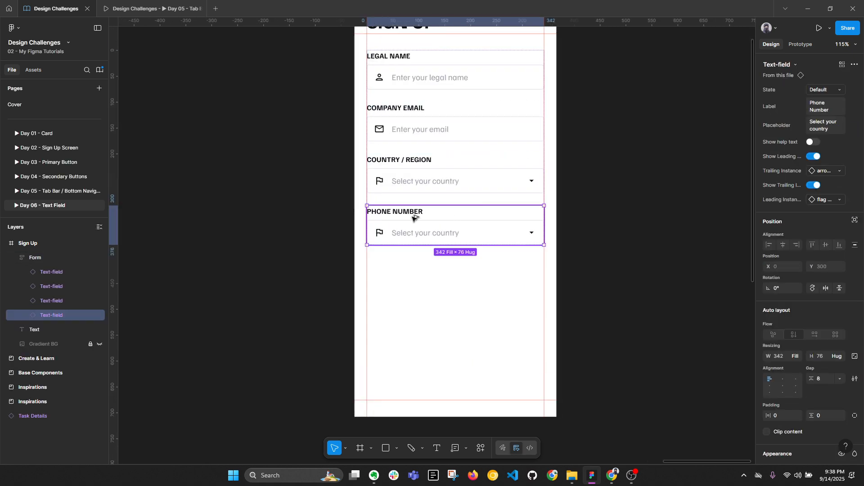
{"action": "key", "text": "alt+l"}
{"action": "scroll", "coordinate": [413, 220], "scroll_direction": "up", "scroll_amount": 2}
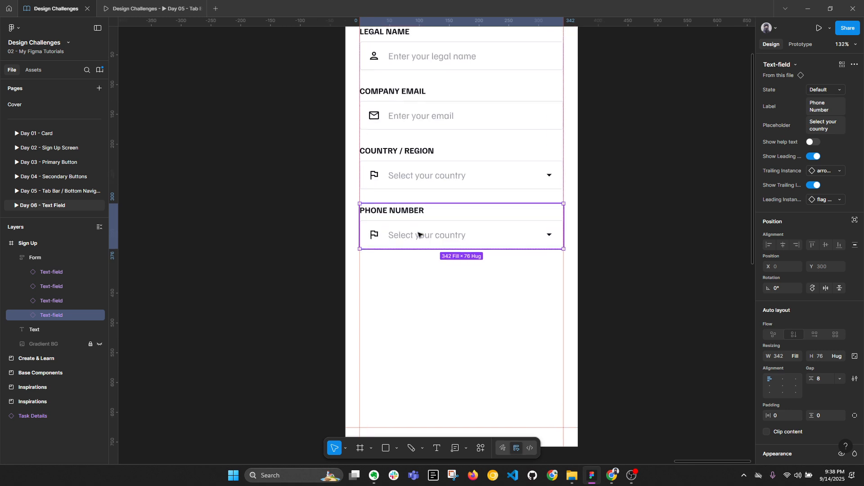
{"action": "double_click", "coordinate": [377, 236]}
{"action": "double_click", "coordinate": [375, 235]}
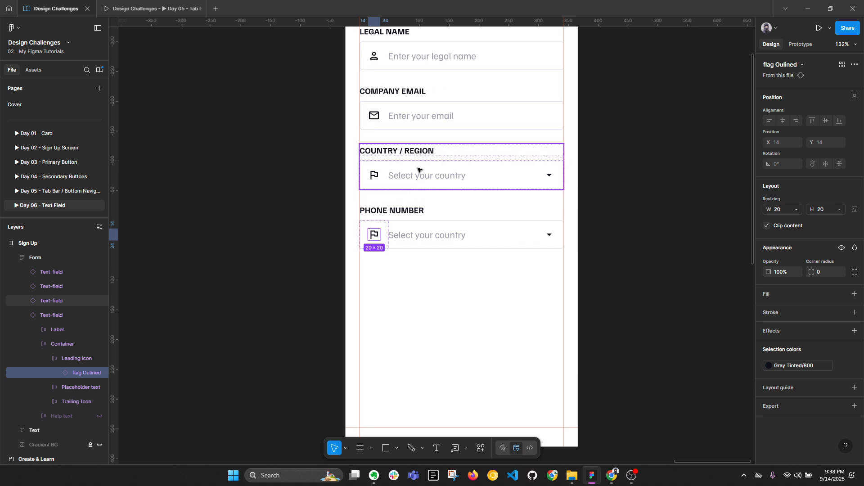
{"action": "left_click", "coordinate": [401, 219]}
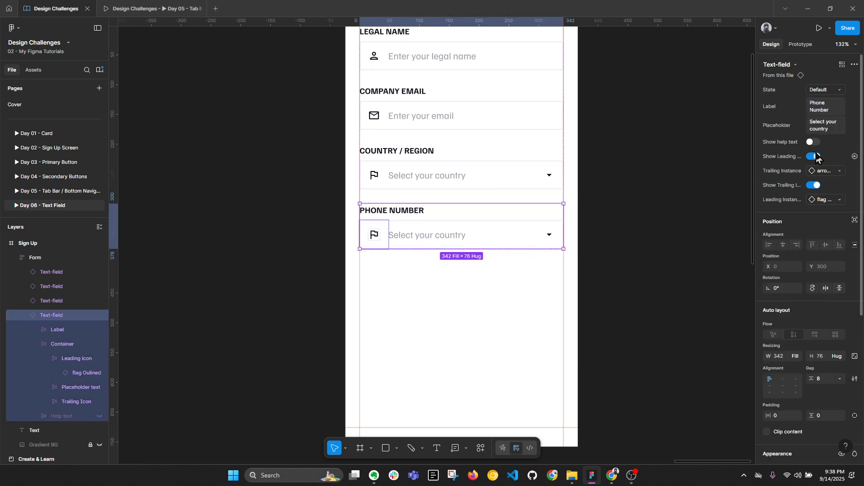
Step: Search 'flag' and set the field's leading icon to Flag Pakistan
{"action": "left_click", "coordinate": [825, 202]}
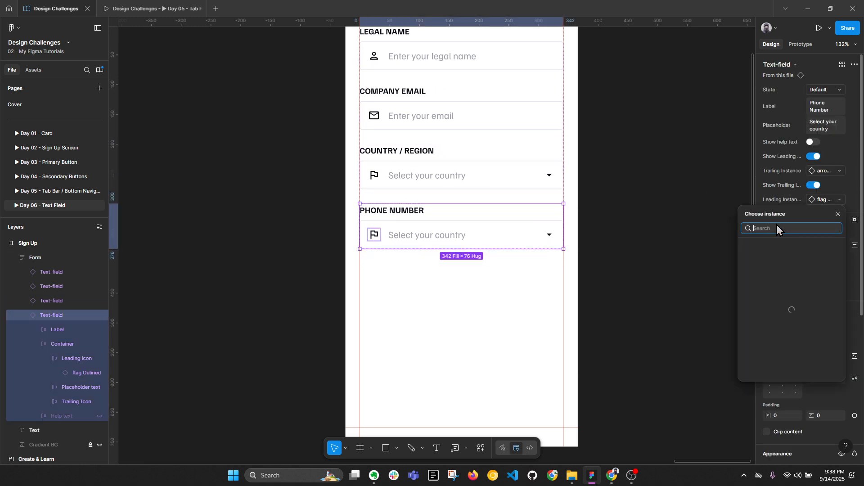
{"action": "key", "text": "f"}
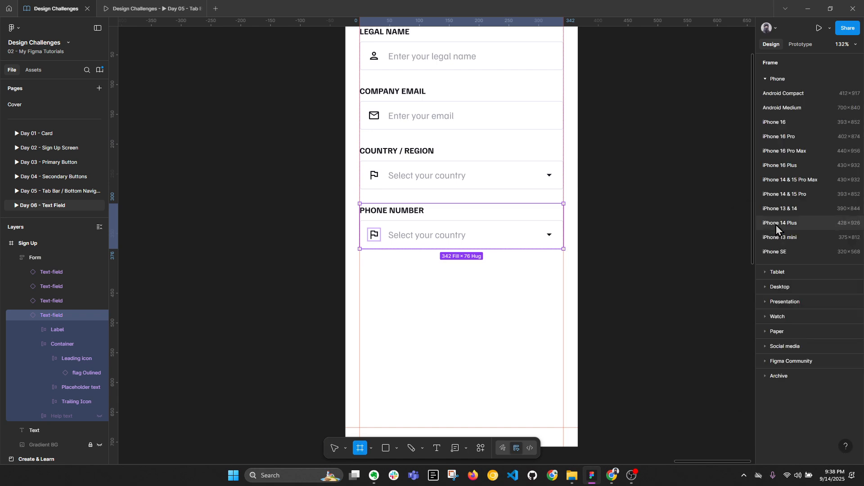
{"action": "key", "text": "l"}
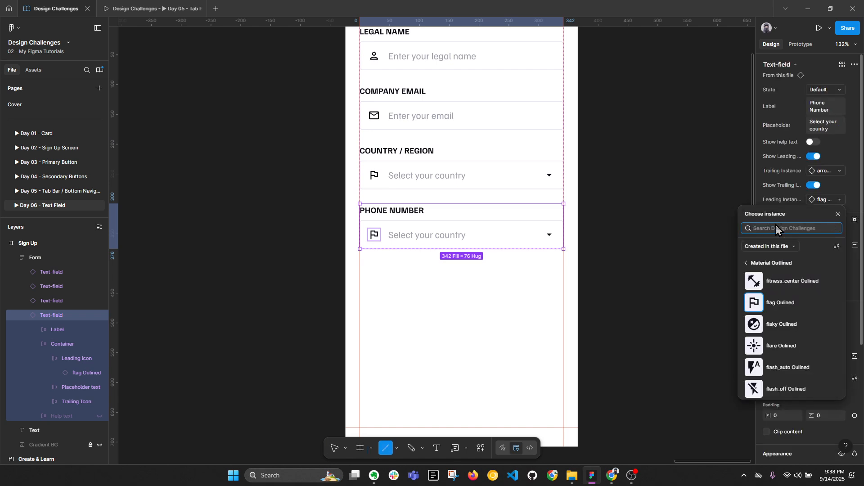
{"action": "type", "text": "fa"}
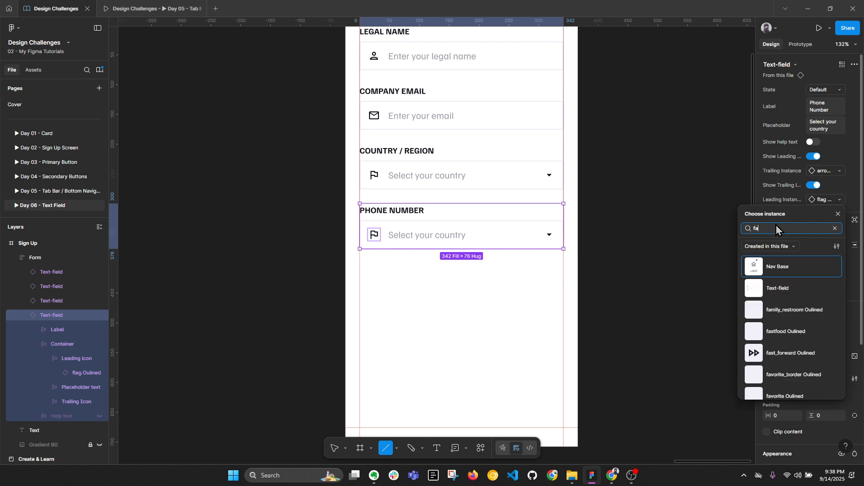
{"action": "key", "text": "BackSpace"}
{"action": "type", "text": "loa"}
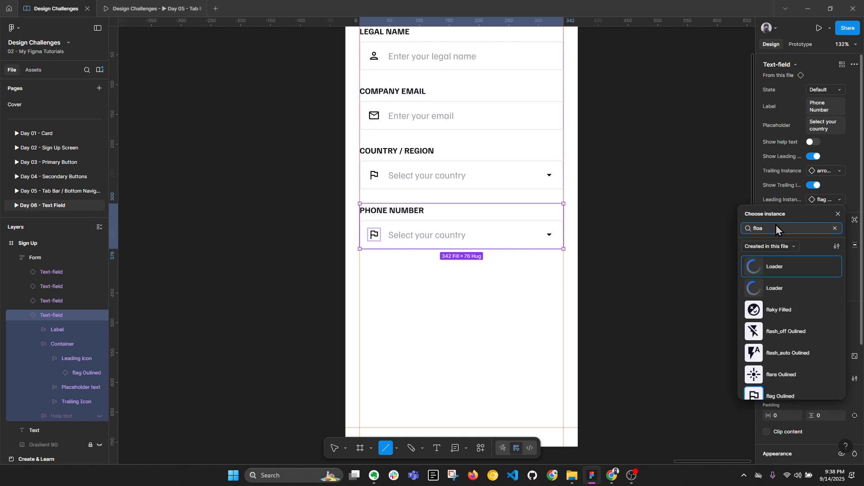
{"action": "key", "text": "BackSpace"}
{"action": "key", "text": "BackSpace"}
{"action": "type", "text": "a"}
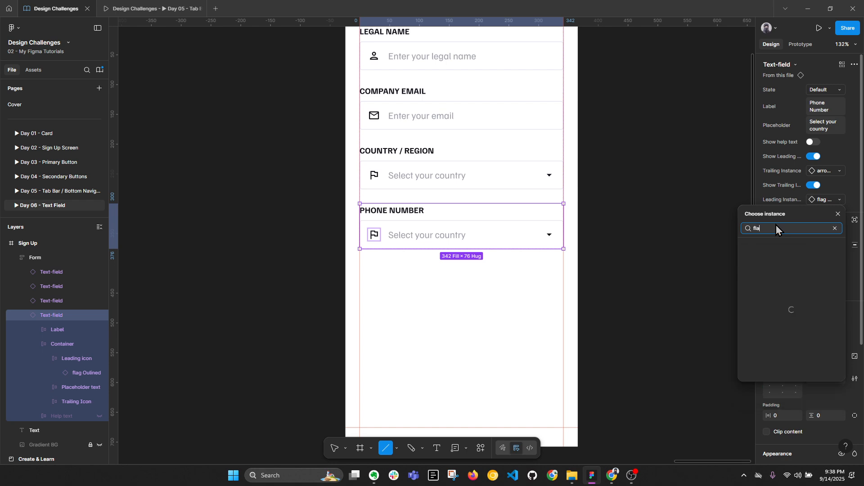
{"action": "type", "text": "g"}
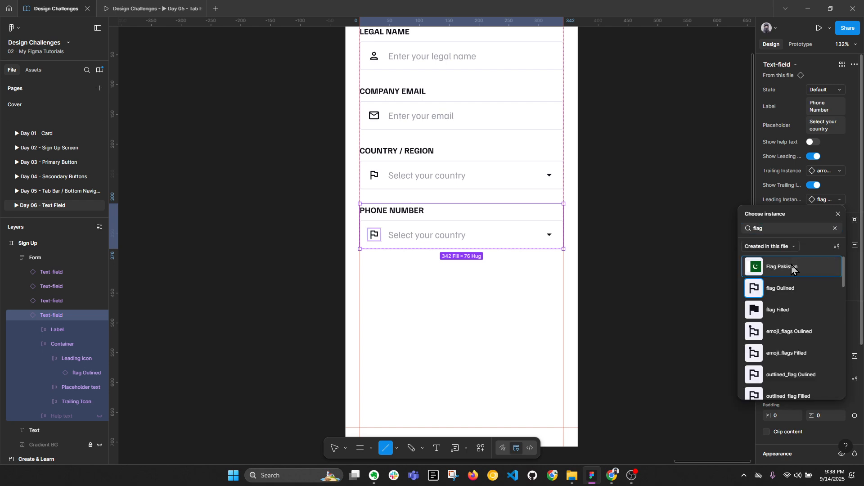
{"action": "left_click", "coordinate": [792, 268]}
Step: Select the leading icon to confirm it now holds the Pakistan flag
{"action": "scroll", "coordinate": [388, 234], "scroll_direction": "up", "scroll_amount": 2}
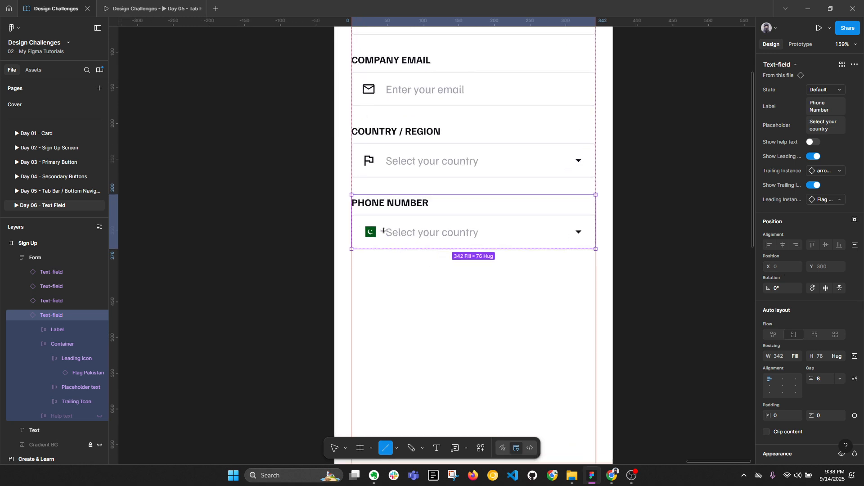
{"action": "key", "text": "v"}
{"action": "double_click", "coordinate": [385, 233]}
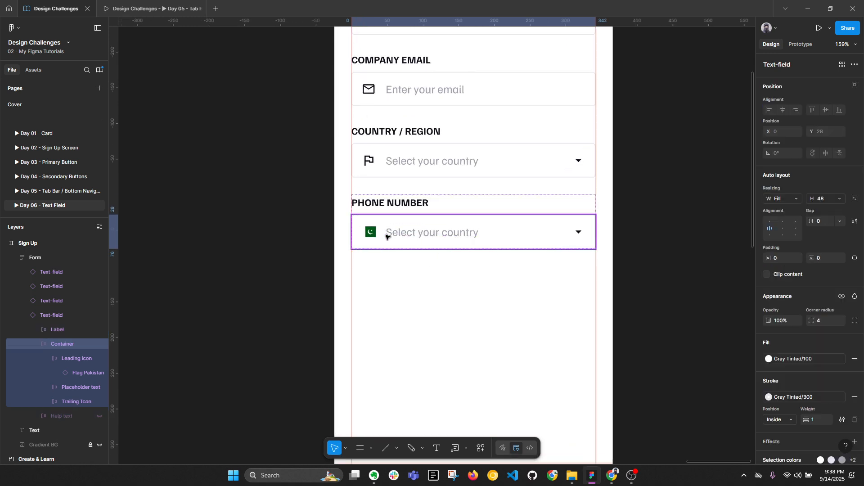
{"action": "left_click", "coordinate": [385, 234]}
{"action": "left_click", "coordinate": [370, 235]}
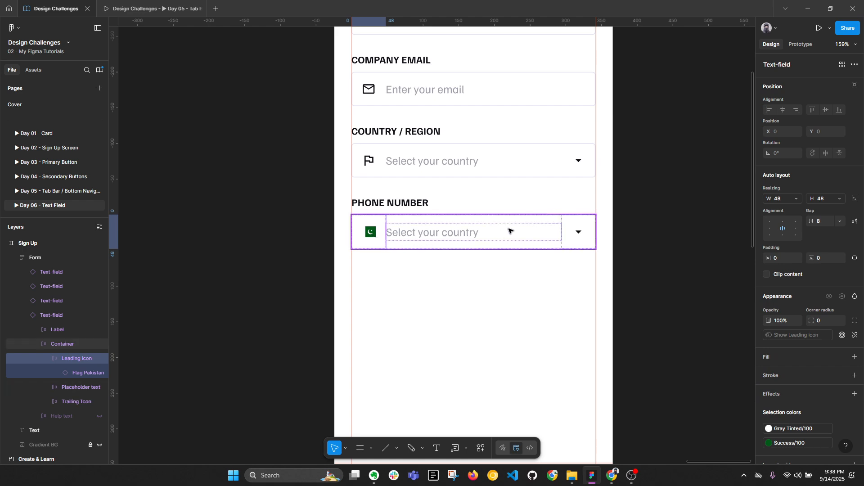
Step: Inspect the Default variant's leading email icon and its width sizing options
{"action": "scroll", "coordinate": [510, 231], "scroll_direction": "down", "scroll_amount": 5}
{"action": "left_click_drag", "start_coordinate": [282, 241], "coordinate": [641, 244]}
{"action": "scroll", "coordinate": [398, 181], "scroll_direction": "up", "scroll_amount": 3}
{"action": "left_click", "coordinate": [423, 185], "text": "ctrl"}
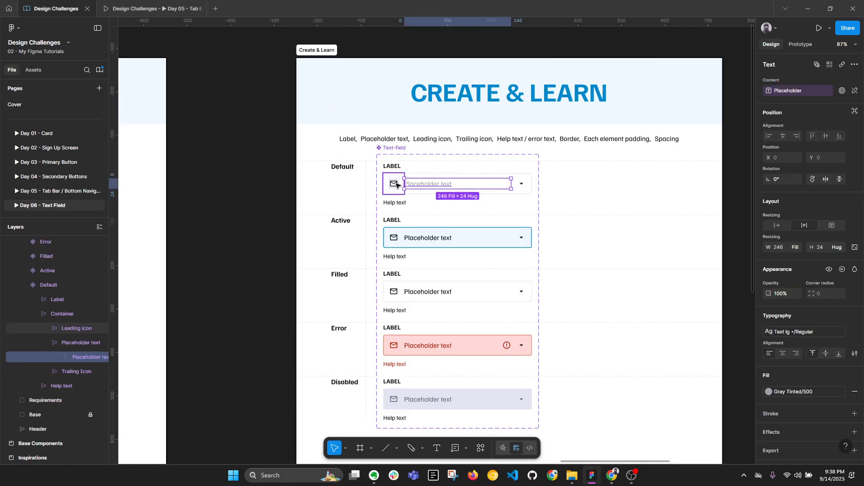
{"action": "left_click", "coordinate": [396, 184]}
{"action": "double_click", "coordinate": [396, 184]}
{"action": "scroll", "coordinate": [400, 185], "scroll_direction": "up", "scroll_amount": 1}
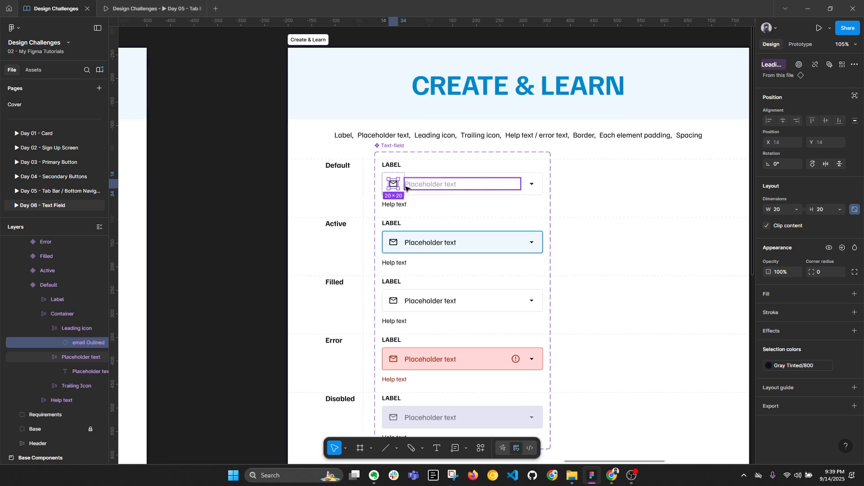
{"action": "scroll", "coordinate": [400, 184], "scroll_direction": "up", "scroll_amount": 5}
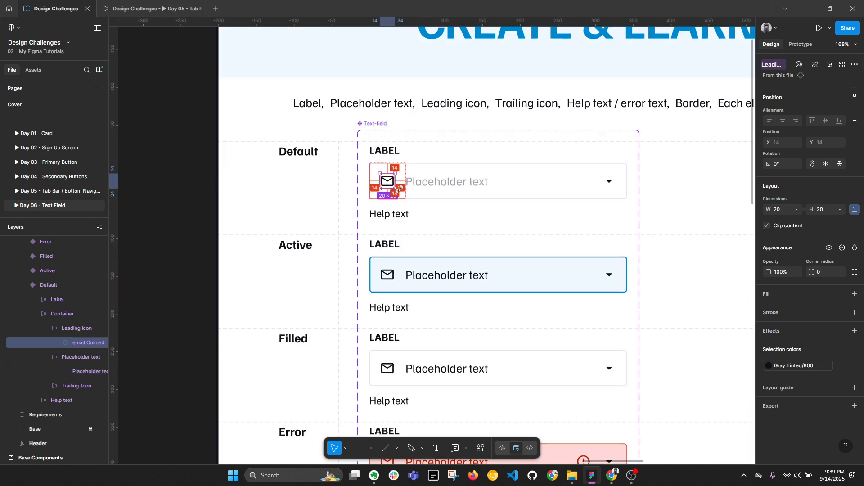
{"action": "left_click", "coordinate": [798, 210]}
{"action": "left_click", "coordinate": [803, 199]}
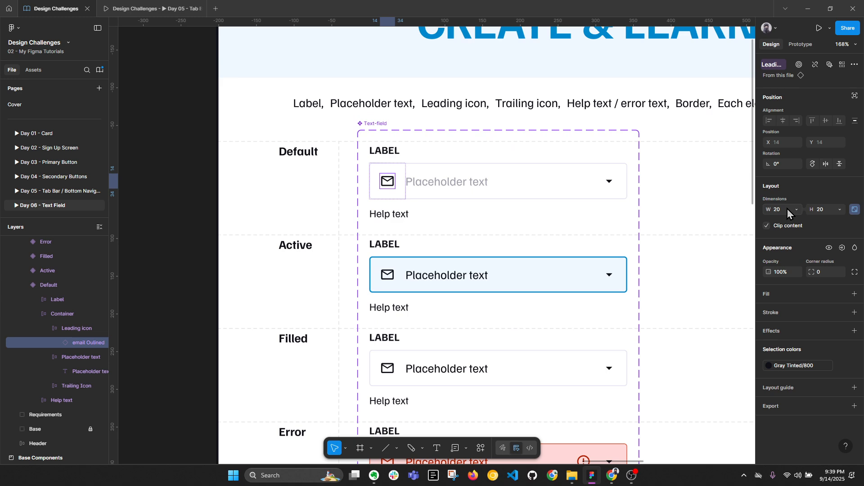
Step: Check the 48×48 leading icon frame, then pan back to the Sign Up frame
{"action": "left_click", "coordinate": [666, 176]}
{"action": "scroll", "coordinate": [418, 186], "scroll_direction": "down", "scroll_amount": 6}
{"action": "left_click_drag", "start_coordinate": [622, 203], "coordinate": [487, 213]}
{"action": "scroll", "coordinate": [281, 192], "scroll_direction": "up", "scroll_amount": 2}
{"action": "left_click", "coordinate": [284, 197], "text": "ctrl"}
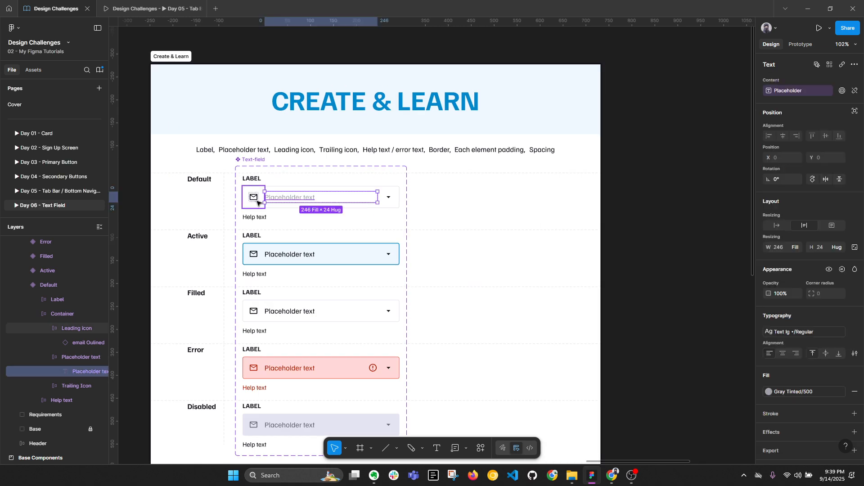
{"action": "left_click", "coordinate": [245, 202]}
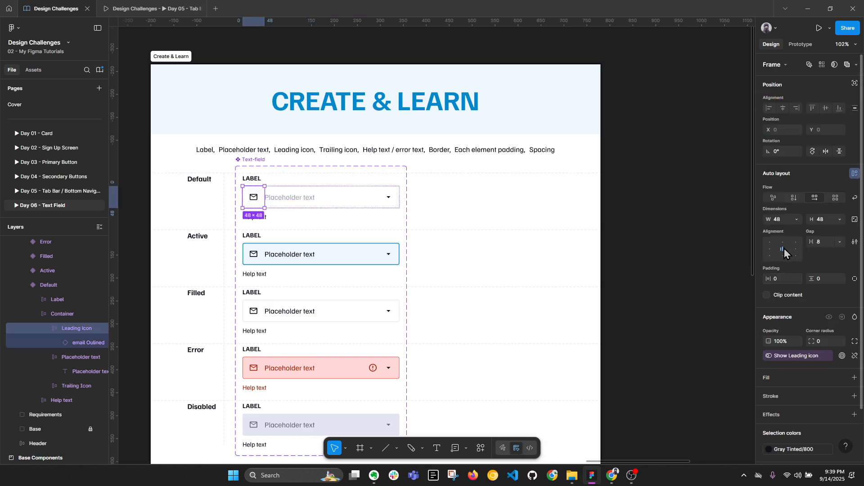
{"action": "left_click", "coordinate": [631, 278]}
{"action": "scroll", "coordinate": [631, 278], "scroll_direction": "down", "scroll_amount": 3}
{"action": "left_click_drag", "start_coordinate": [594, 273], "coordinate": [204, 224]}
{"action": "scroll", "coordinate": [487, 228], "scroll_direction": "up", "scroll_amount": 5}
Step: Switch the Country / Region field's State to Active, then to Filled
{"action": "left_click", "coordinate": [460, 243], "text": "ctrl"}
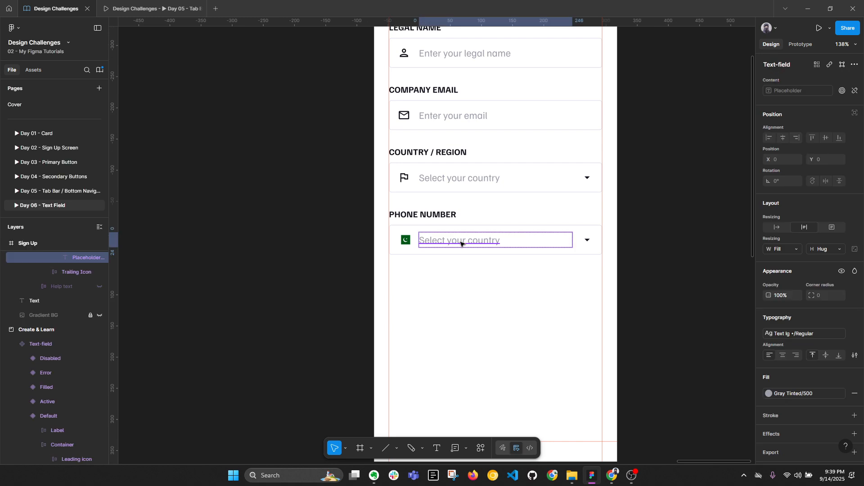
{"action": "left_click", "coordinate": [459, 207]}
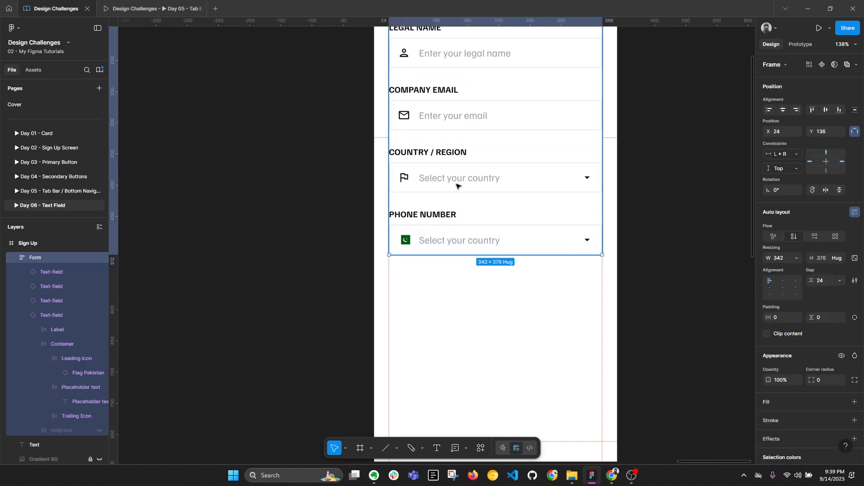
{"action": "left_click", "coordinate": [458, 186]}
{"action": "left_click", "coordinate": [460, 228]}
{"action": "key", "text": "alt+l"}
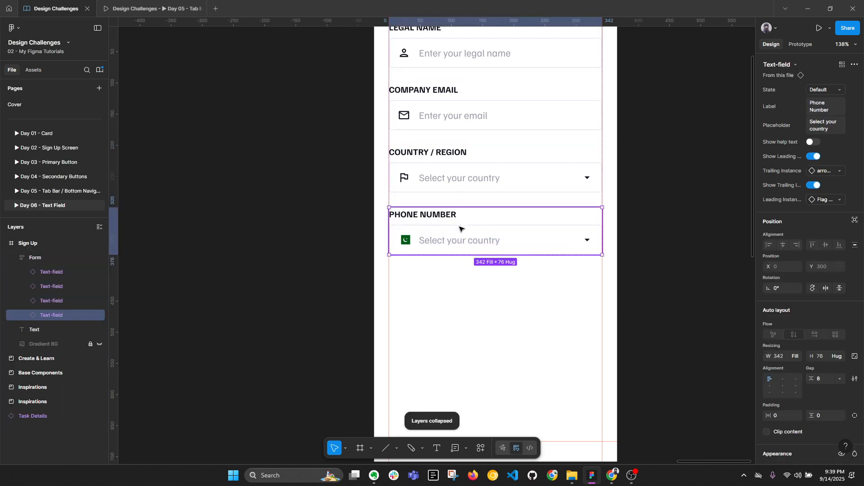
{"action": "left_click", "coordinate": [469, 170]}
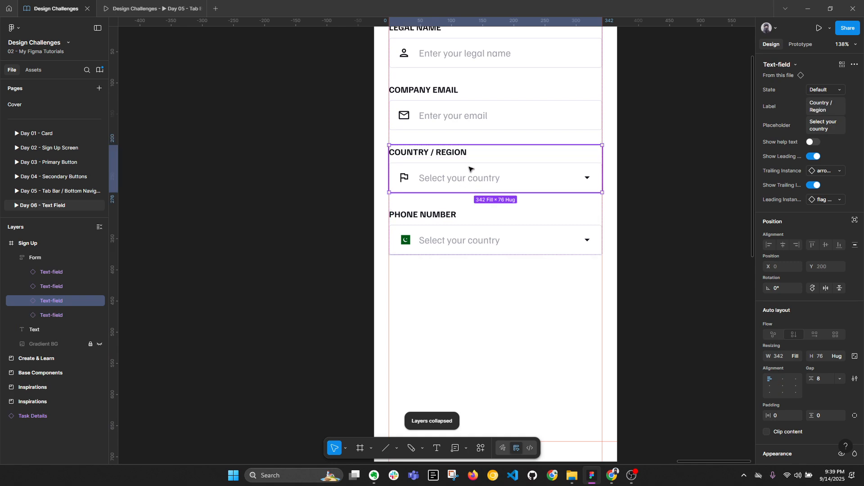
{"action": "scroll", "coordinate": [495, 180], "scroll_direction": "up", "scroll_amount": 2}
{"action": "scroll", "coordinate": [495, 180], "scroll_direction": "right", "scroll_amount": 1}
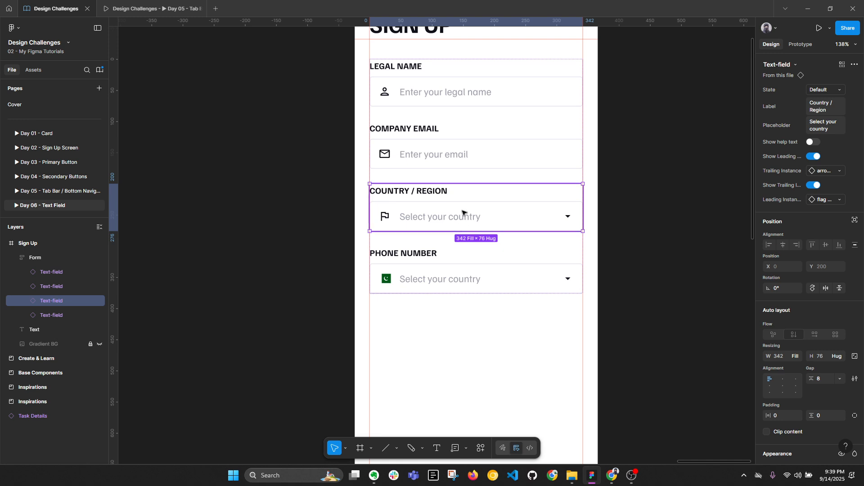
{"action": "left_click", "coordinate": [840, 90]}
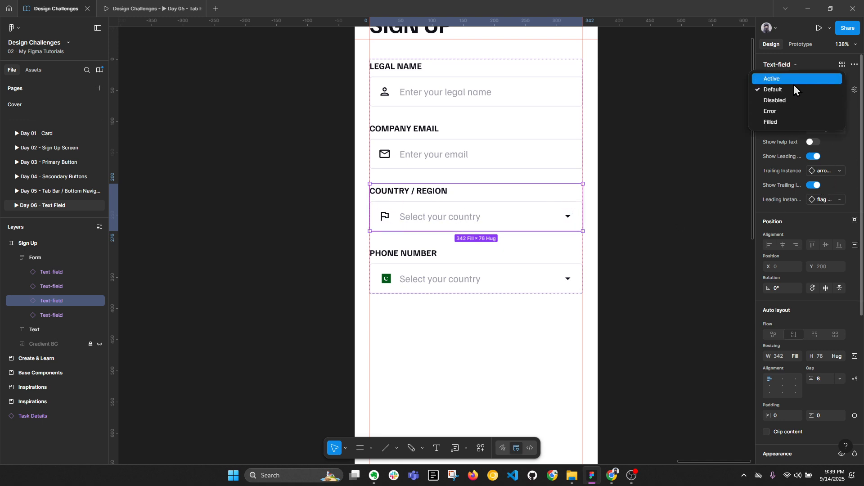
{"action": "left_click", "coordinate": [794, 85]}
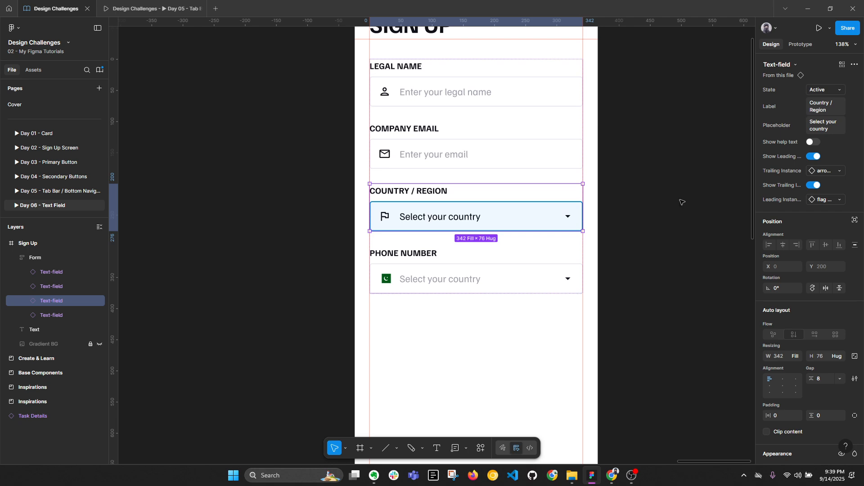
{"action": "left_click", "coordinate": [822, 92]}
{"action": "left_click", "coordinate": [790, 132]}
Step: Reorder the Text-field component set's State values, moving Default to the top and Filled third
{"action": "left_click", "coordinate": [676, 197]}
{"action": "scroll", "coordinate": [675, 197], "scroll_direction": "down", "scroll_amount": 4}
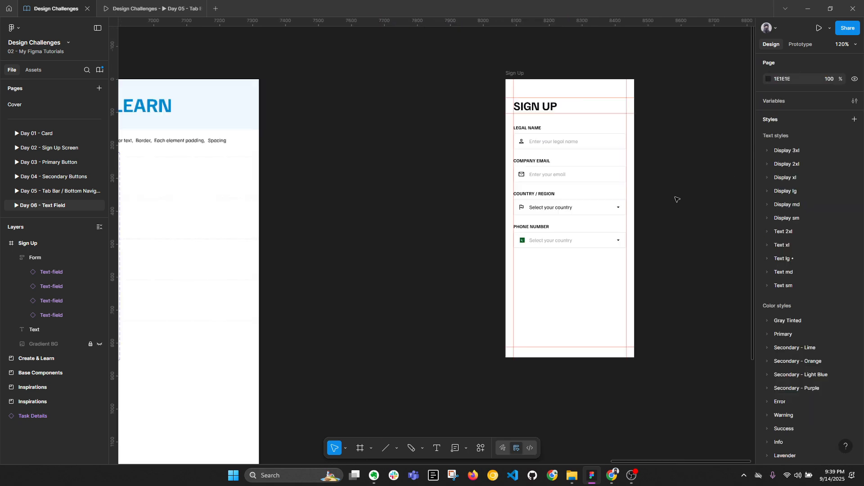
{"action": "scroll", "coordinate": [675, 197], "scroll_direction": "down", "scroll_amount": 1}
{"action": "left_click_drag", "start_coordinate": [261, 207], "coordinate": [355, 197]}
{"action": "left_click", "coordinate": [206, 144]}
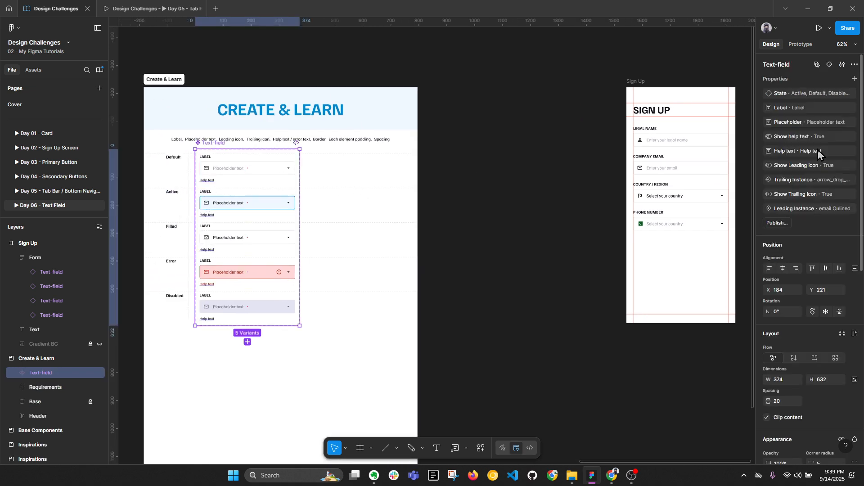
{"action": "left_click", "coordinate": [841, 93]}
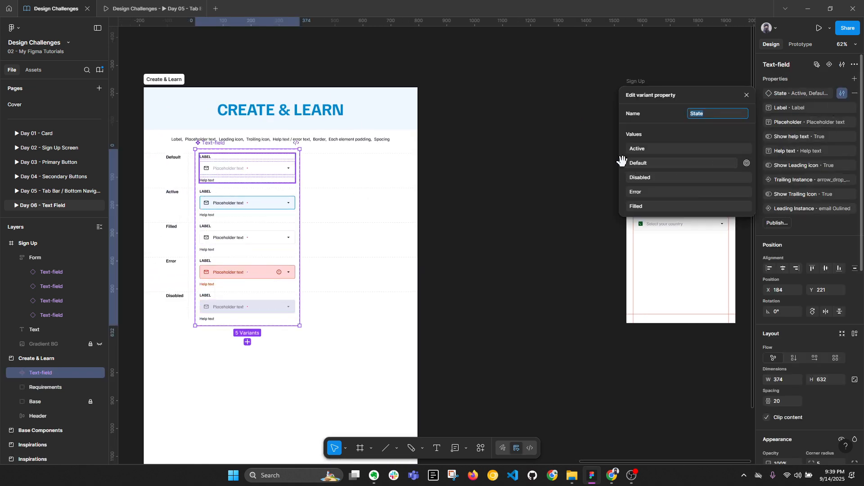
{"action": "left_click_drag", "start_coordinate": [623, 161], "coordinate": [621, 146]}
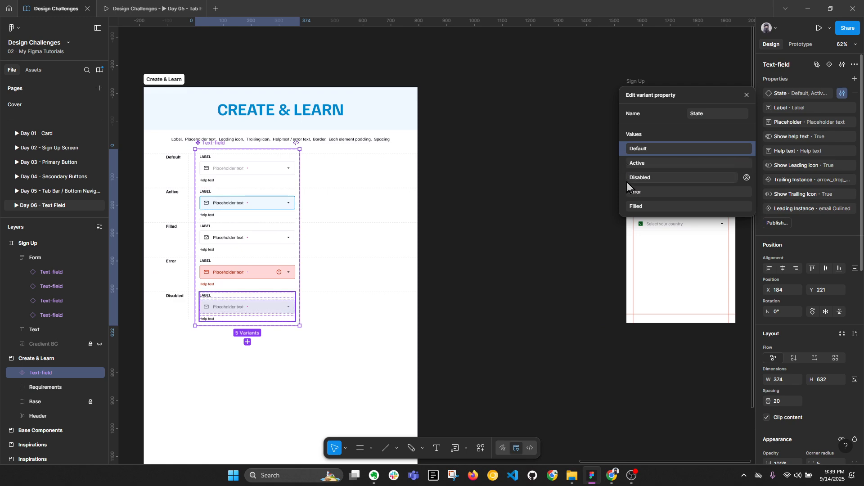
{"action": "left_click_drag", "start_coordinate": [626, 206], "coordinate": [402, 198]}
{"action": "left_click", "coordinate": [591, 230]}
Step: Replace the Country / Region placeholder with Pakistan
{"action": "scroll", "coordinate": [469, 165], "scroll_direction": "up", "scroll_amount": 4}
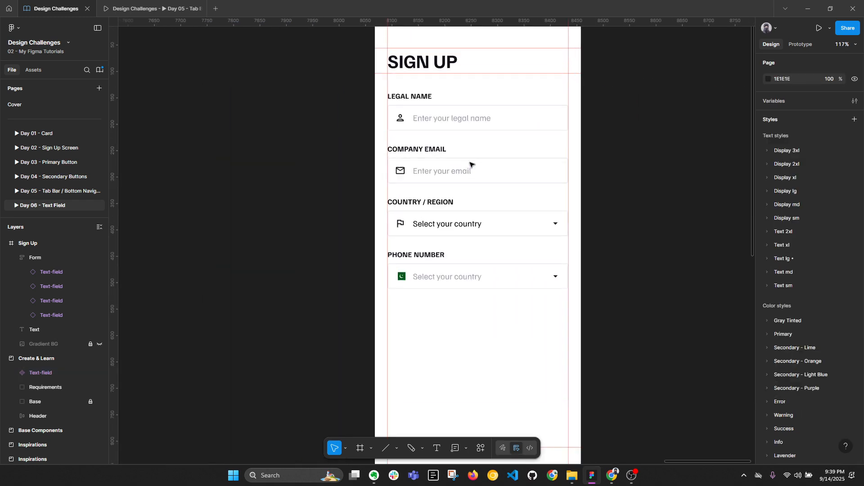
{"action": "double_click", "coordinate": [460, 225]}
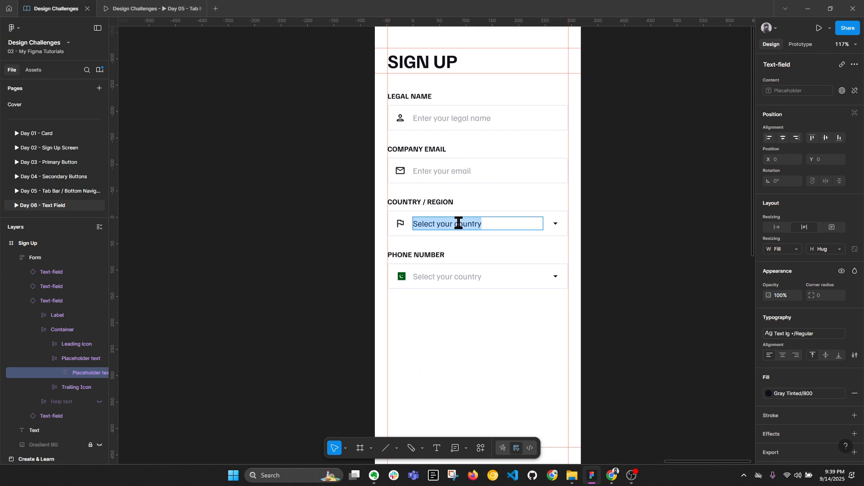
{"action": "type", "text": "Pakis"}
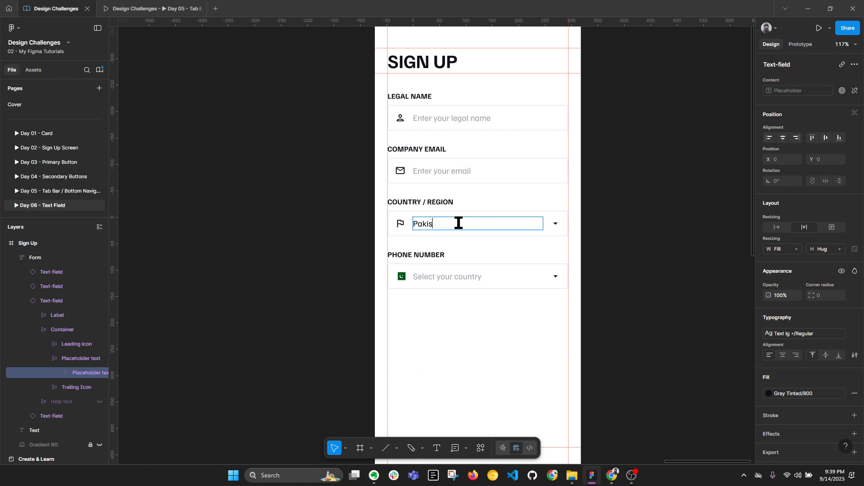
{"action": "type", "text": "tan"}
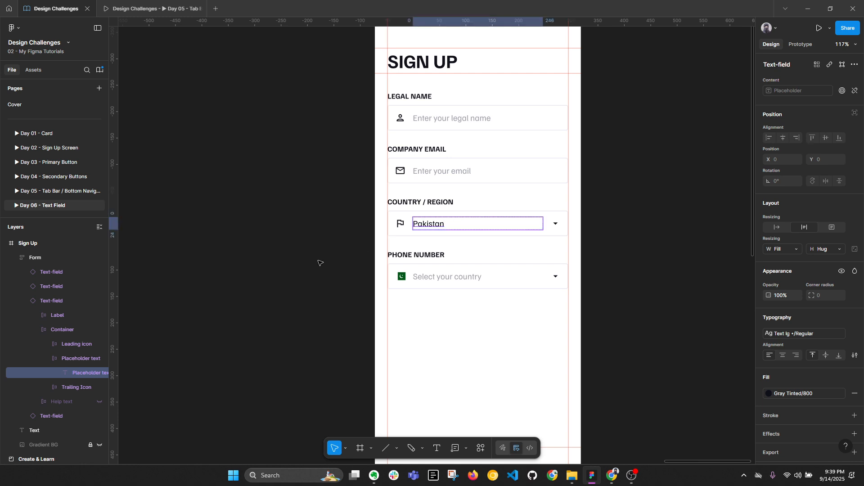
{"action": "left_click", "coordinate": [320, 262]}
Step: Enter +92 in the Phone Number field and set its State to Filled
{"action": "left_click", "coordinate": [429, 275]}
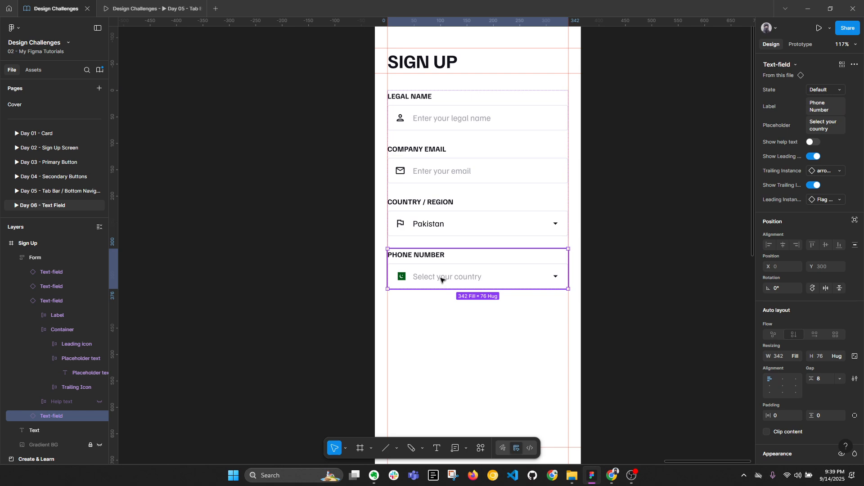
{"action": "double_click", "coordinate": [440, 279]}
{"action": "double_click", "coordinate": [441, 279]}
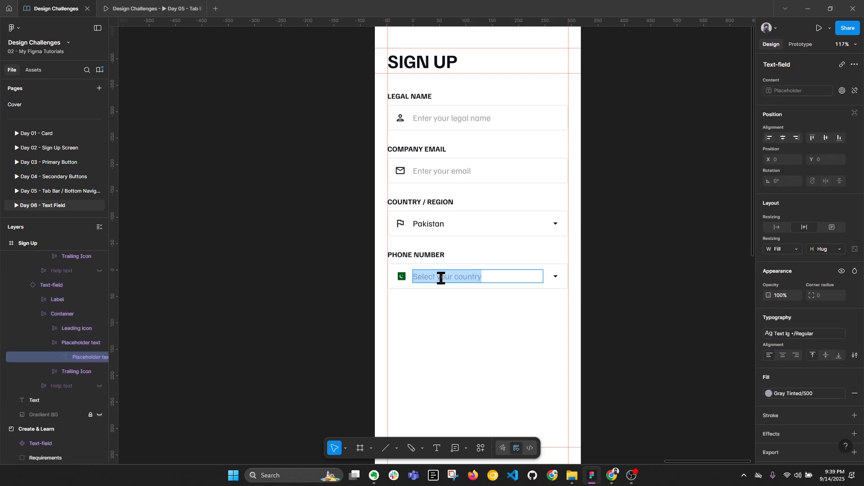
{"action": "type", "text": "+9"}
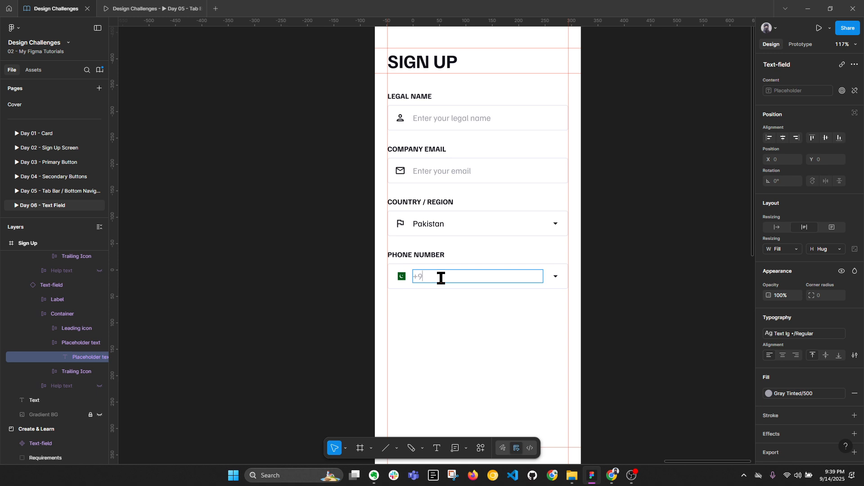
{"action": "type", "text": "2"}
{"action": "left_click", "coordinate": [544, 317]}
{"action": "left_click", "coordinate": [498, 274]}
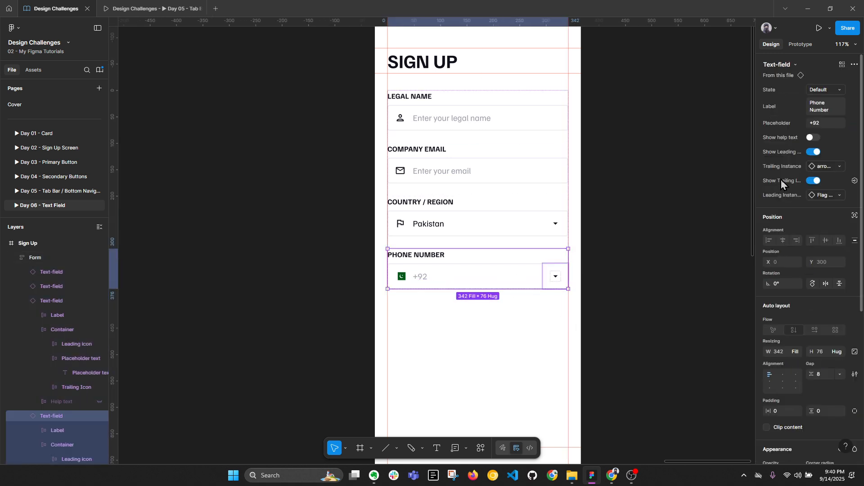
{"action": "left_click", "coordinate": [825, 90]}
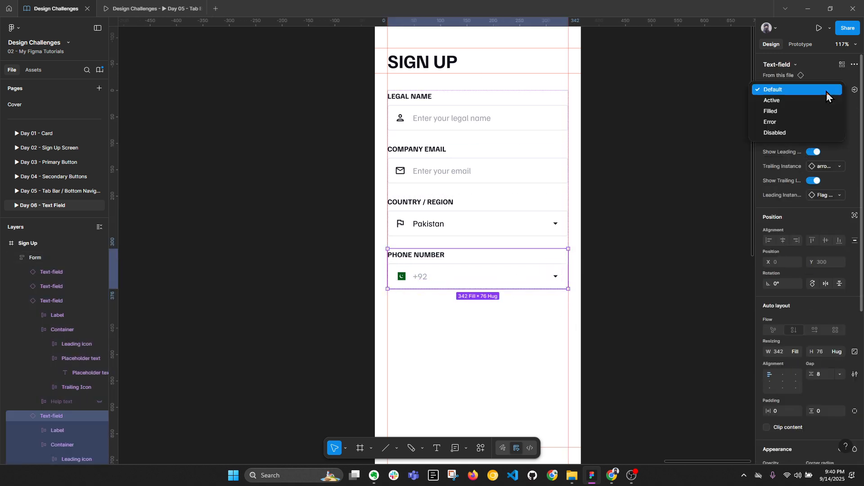
{"action": "left_click", "coordinate": [806, 112]}
Step: Wrap the Phone Number field in a new auto-layout frame
{"action": "scroll", "coordinate": [478, 283], "scroll_direction": "up", "scroll_amount": 2}
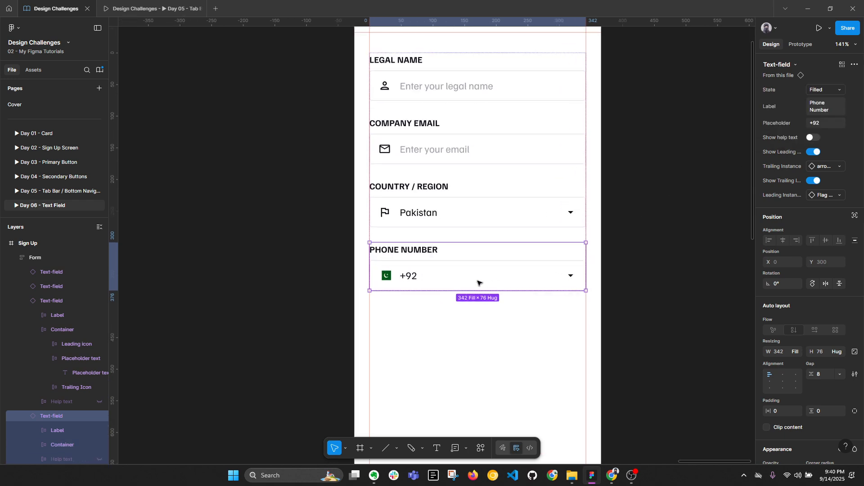
{"action": "key", "text": "alt+l"}
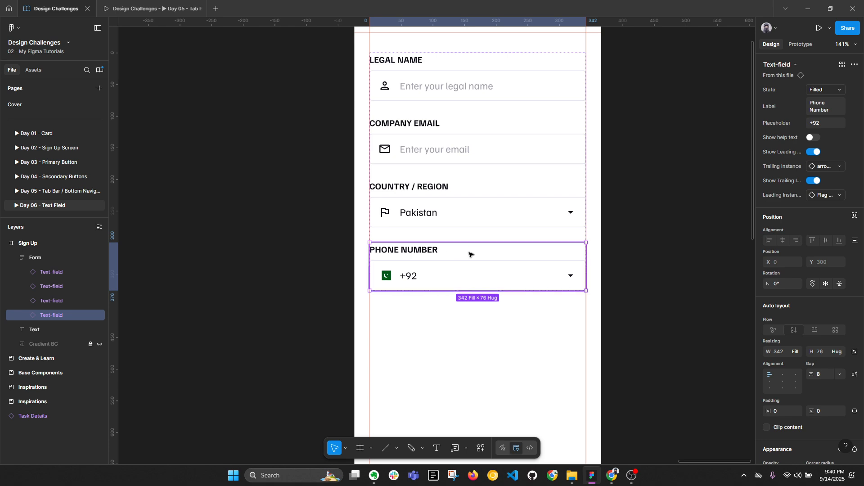
{"action": "key", "text": "shift+a"}
Step: Rename the wrapping frame to Text-field and lay its contents out horizontally
{"action": "double_click", "coordinate": [47, 315]}
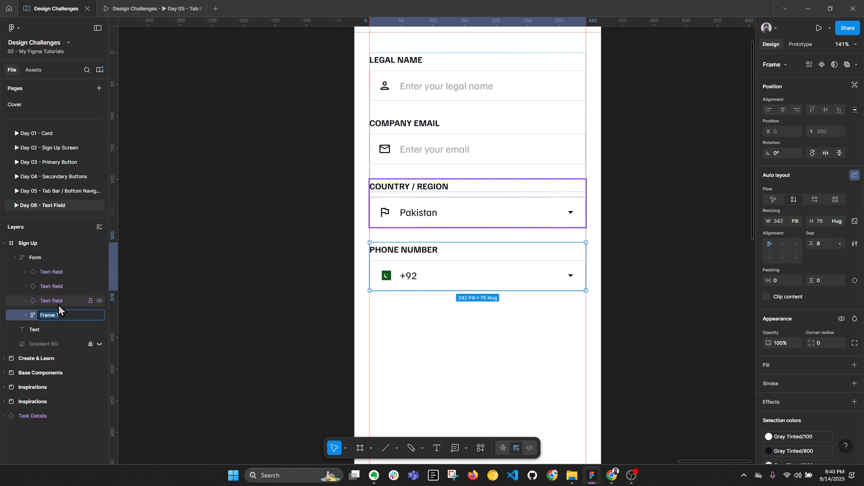
{"action": "left_click", "coordinate": [53, 301]}
{"action": "left_click", "coordinate": [60, 317], "text": "shift"}
{"action": "double_click", "coordinate": [61, 316]}
{"action": "type", "text": "Text-field"}
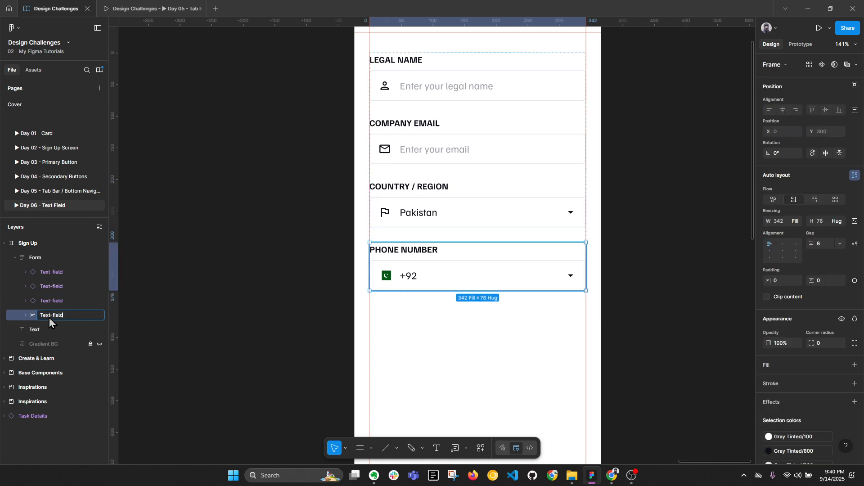
{"action": "left_click", "coordinate": [26, 316]}
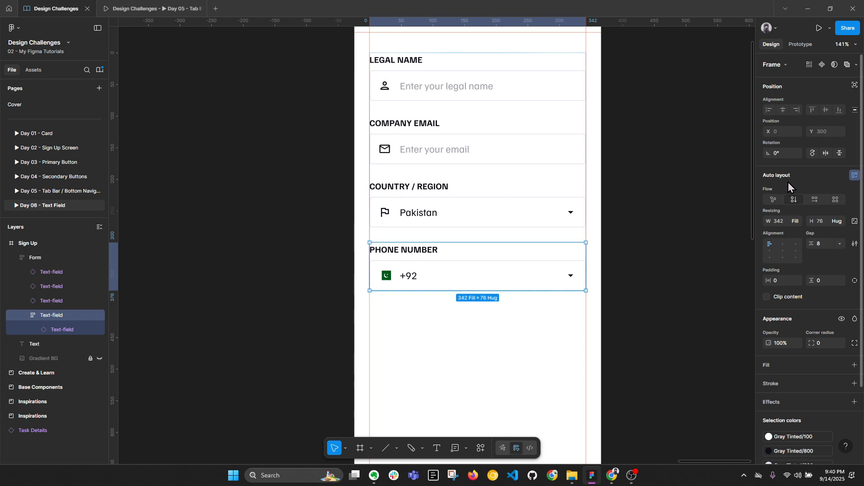
{"action": "left_click", "coordinate": [815, 201]}
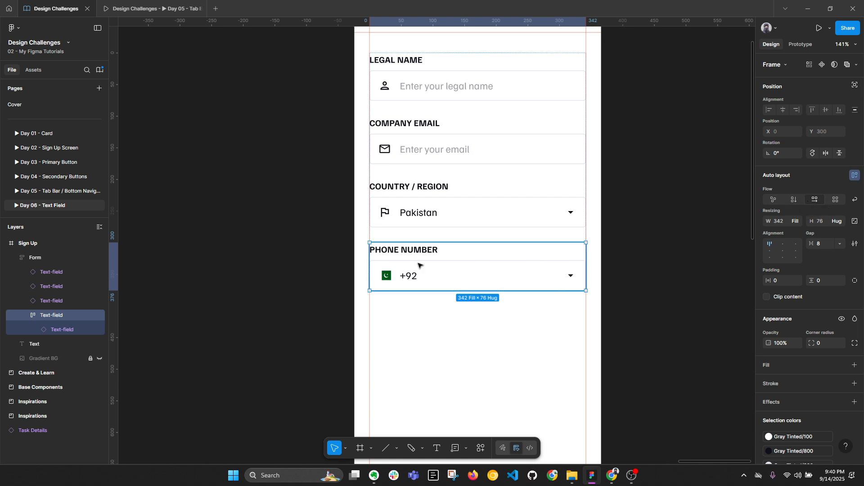
Step: Duplicate the phone field into two side-by-side fields and narrow the first one
{"action": "left_click", "coordinate": [72, 330]}
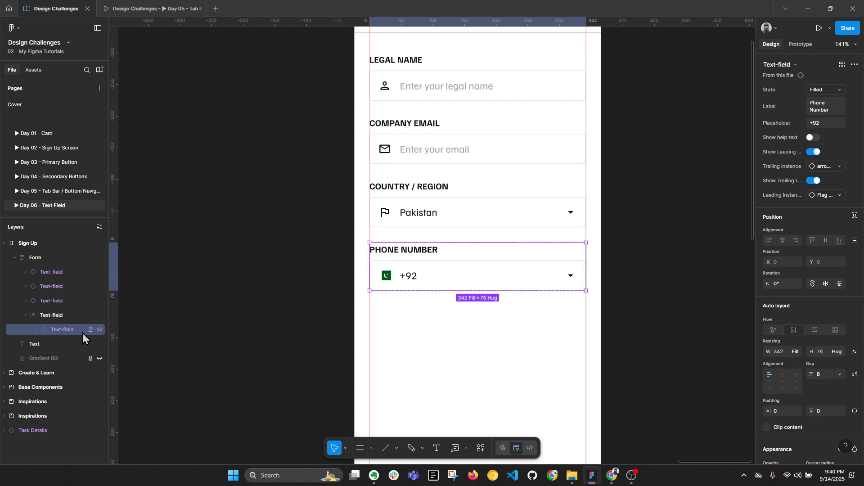
{"action": "key", "text": "ctrl+d"}
{"action": "left_click", "coordinate": [447, 284]}
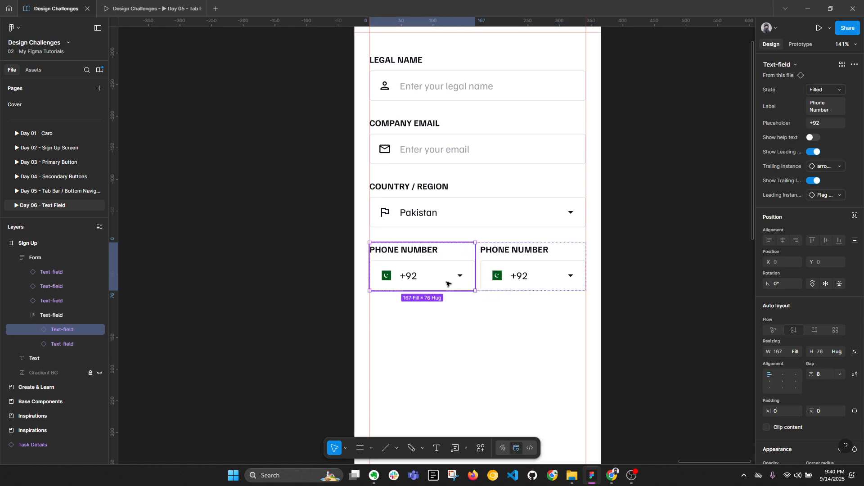
{"action": "scroll", "coordinate": [448, 282], "scroll_direction": "up", "scroll_amount": 3}
{"action": "left_click", "coordinate": [445, 280]}
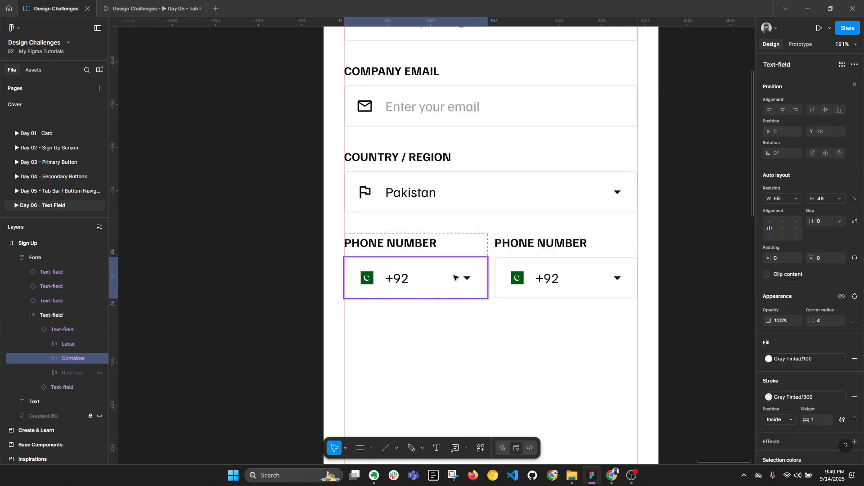
{"action": "left_click", "coordinate": [473, 254]}
{"action": "left_click_drag", "start_coordinate": [485, 256], "coordinate": [446, 257]}
{"action": "left_click", "coordinate": [489, 253]}
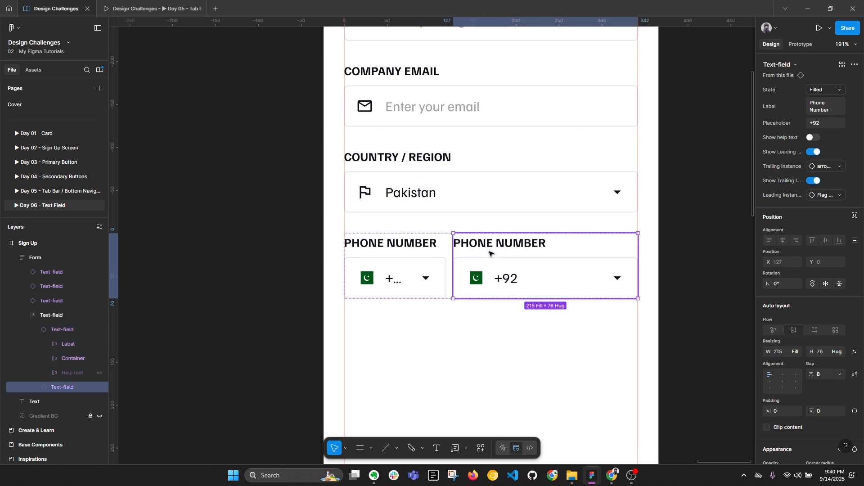
{"action": "left_click", "coordinate": [443, 257]}
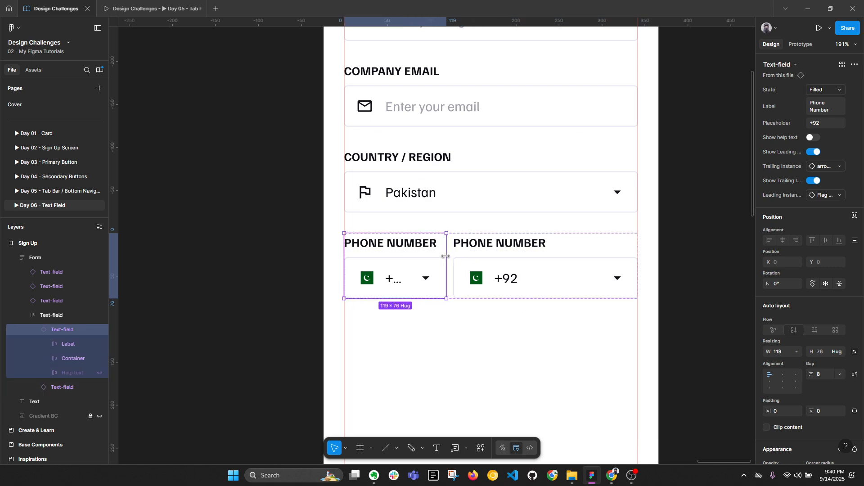
{"action": "mouse_move", "coordinate": [446, 256]}
{"action": "left_mouse_down"}
{"action": "mouse_move", "coordinate": [426, 256]}
{"action": "mouse_move", "coordinate": [453, 253]}
{"action": "left_mouse_up"}
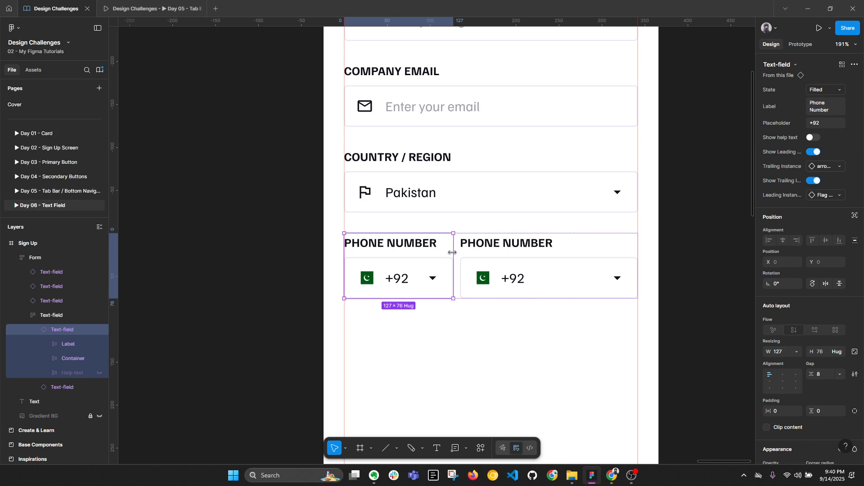
Step: Set the first phone field's width to 342/3, a third of the form width
{"action": "scroll", "coordinate": [452, 253], "scroll_direction": "down", "scroll_amount": 3}
{"action": "left_click", "coordinate": [558, 216]}
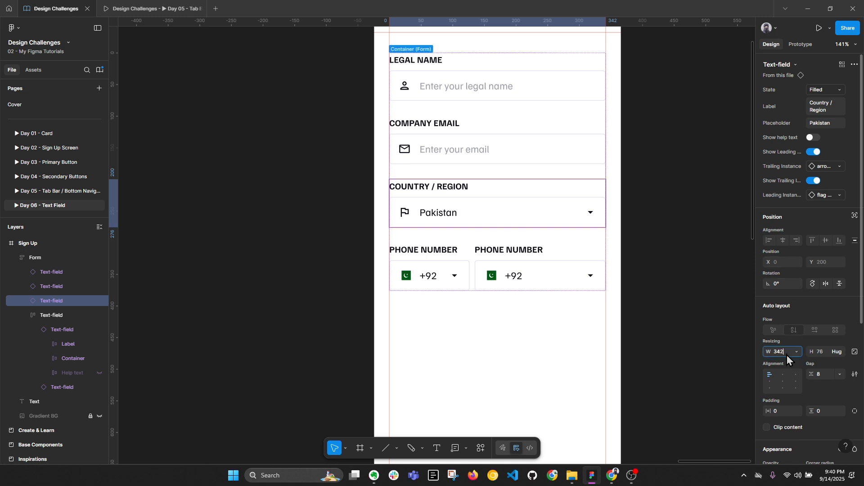
{"action": "double_click", "coordinate": [435, 261]}
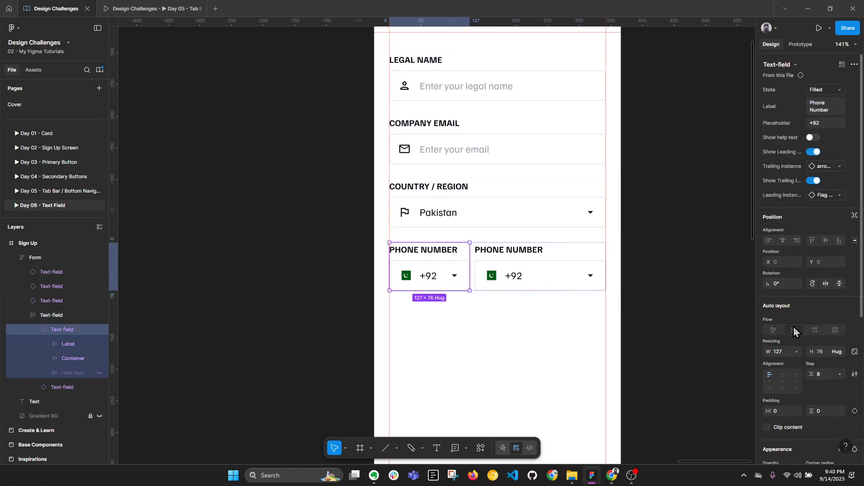
{"action": "left_click", "coordinate": [788, 355]}
{"action": "type", "text": "342/"}
{"action": "scroll", "coordinate": [787, 355], "scroll_direction": "down", "scroll_amount": 2}
{"action": "type", "text": "3"}
{"action": "key", "text": "Return"}
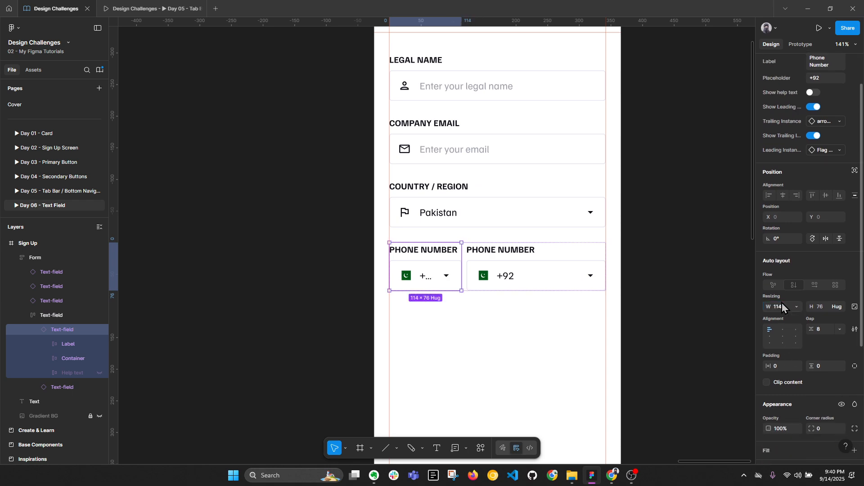
Step: Change the first phone field's width to 120, then to 130
{"action": "double_click", "coordinate": [421, 276]}
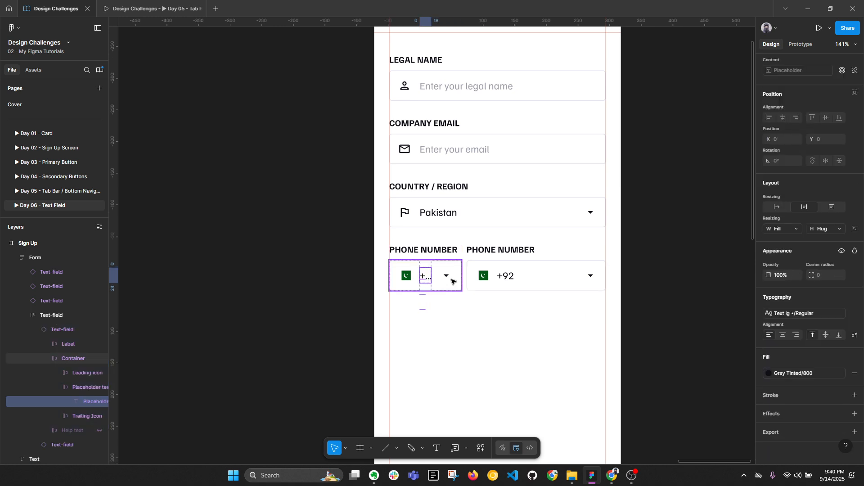
{"action": "left_click", "coordinate": [476, 275]}
{"action": "left_click", "coordinate": [446, 277]}
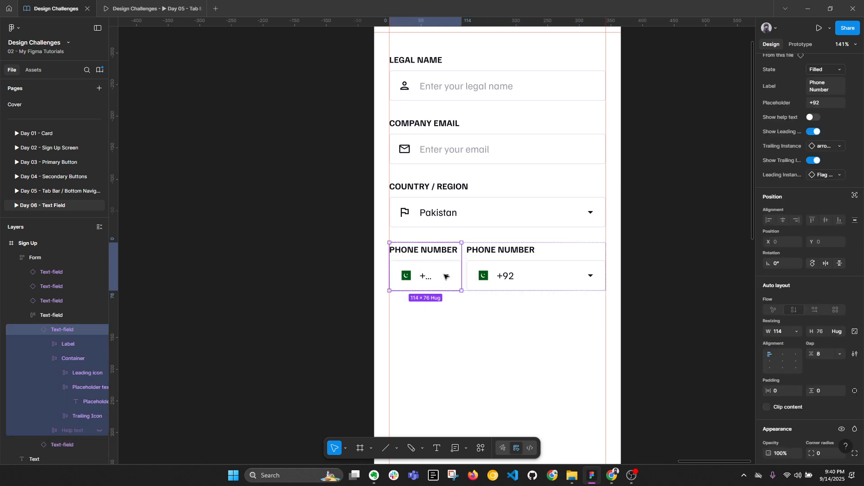
{"action": "left_click", "coordinate": [784, 331]}
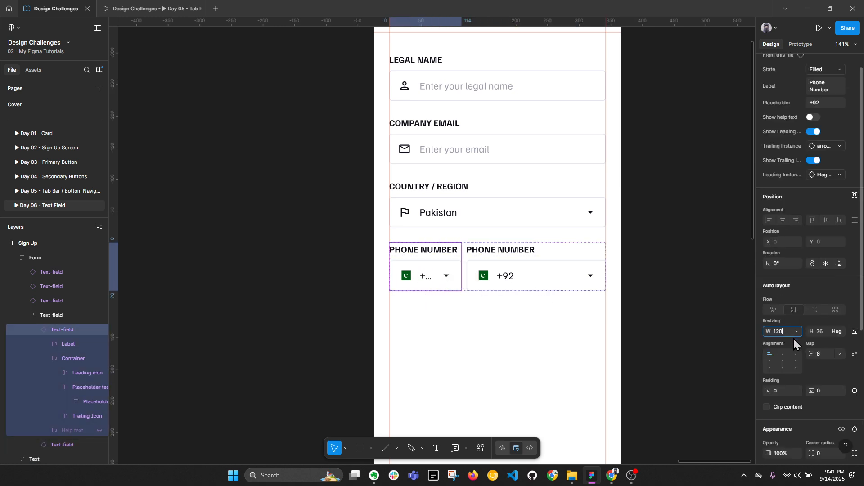
{"action": "key", "text": "Return"}
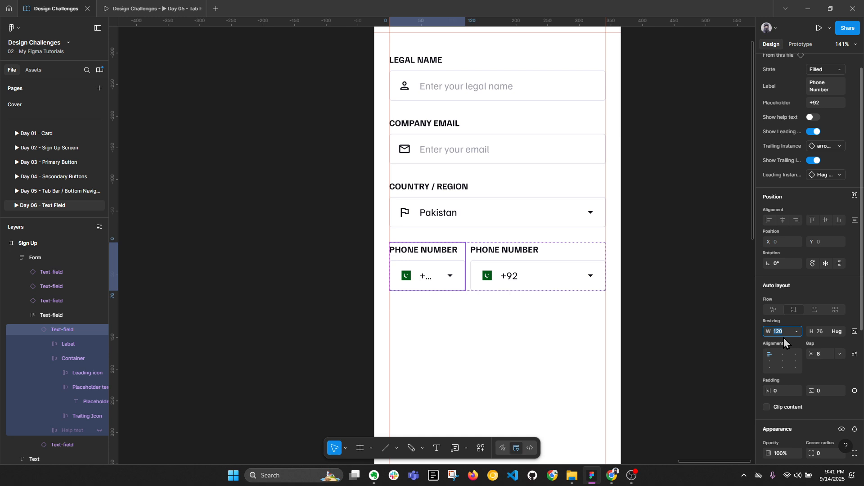
{"action": "left_click", "coordinate": [784, 336]}
{"action": "type", "text": "130"}
{"action": "key", "text": "Return"}
Step: Inspect the +92 text and dropdown arrow layers inside the left phone field
{"action": "left_click", "coordinate": [433, 276], "text": "ctrl"}
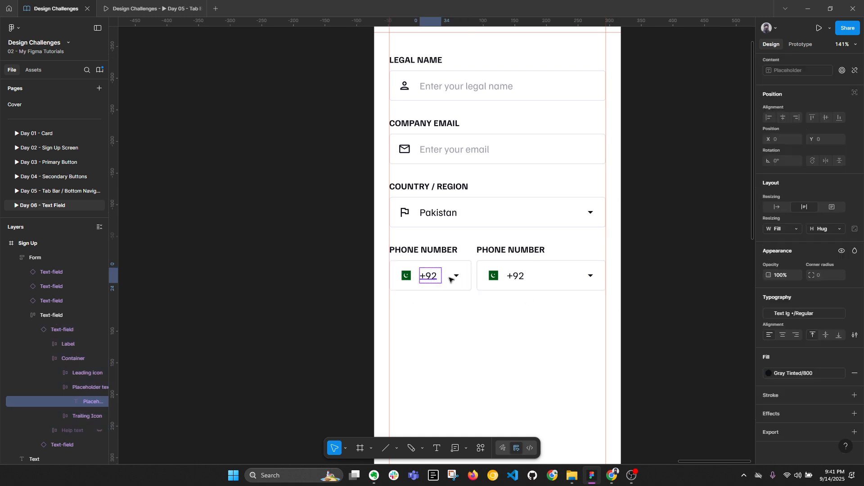
{"action": "scroll", "coordinate": [450, 280], "scroll_direction": "up", "scroll_amount": 3}
{"action": "left_click", "coordinate": [451, 278]}
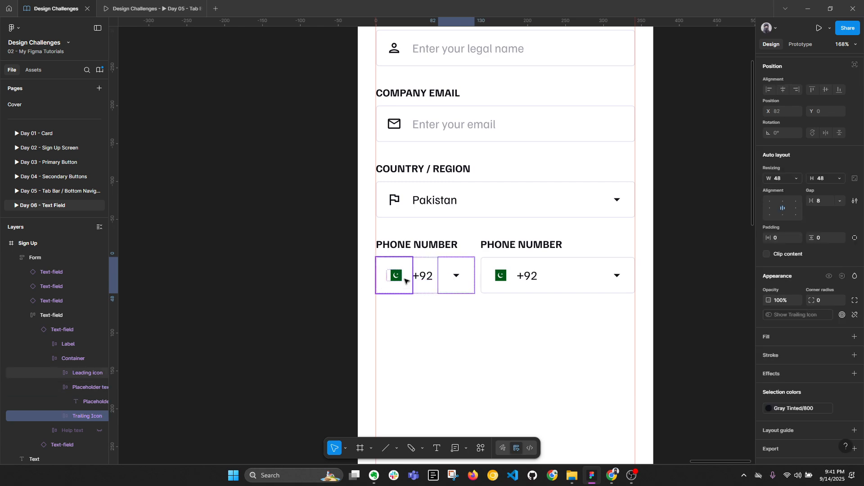
{"action": "left_click", "coordinate": [424, 280]}
{"action": "left_click", "coordinate": [452, 278]}
{"action": "left_click", "coordinate": [488, 320]}
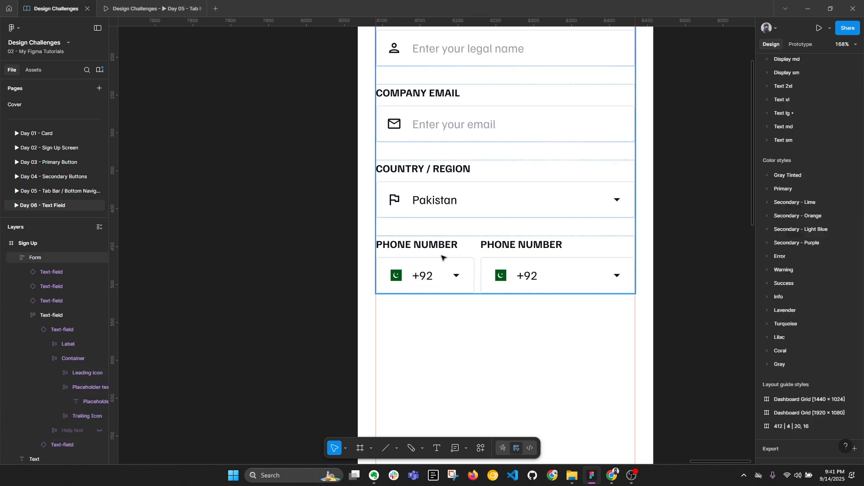
{"action": "left_click", "coordinate": [441, 257]}
{"action": "left_click", "coordinate": [441, 257]}
{"action": "key", "text": "alt+l"}
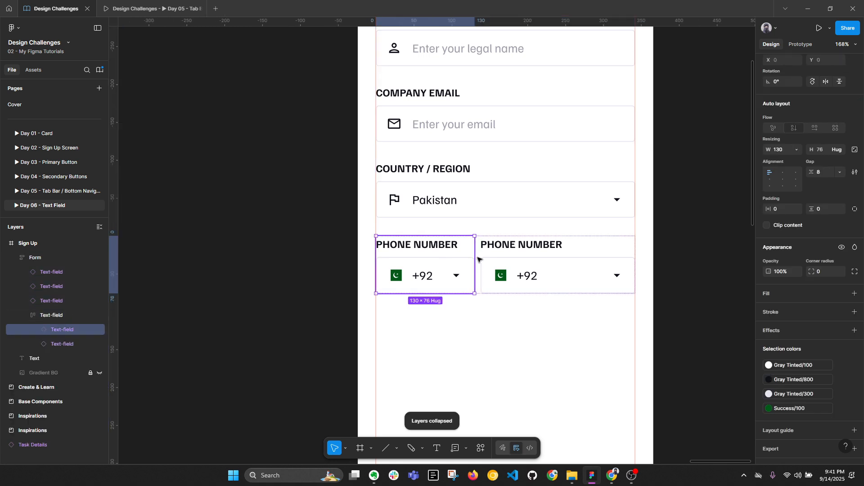
Step: Align the phone number row's two fields to the bottom
{"action": "left_click", "coordinate": [497, 254]}
{"action": "scroll", "coordinate": [437, 257], "scroll_direction": "right", "scroll_amount": 3}
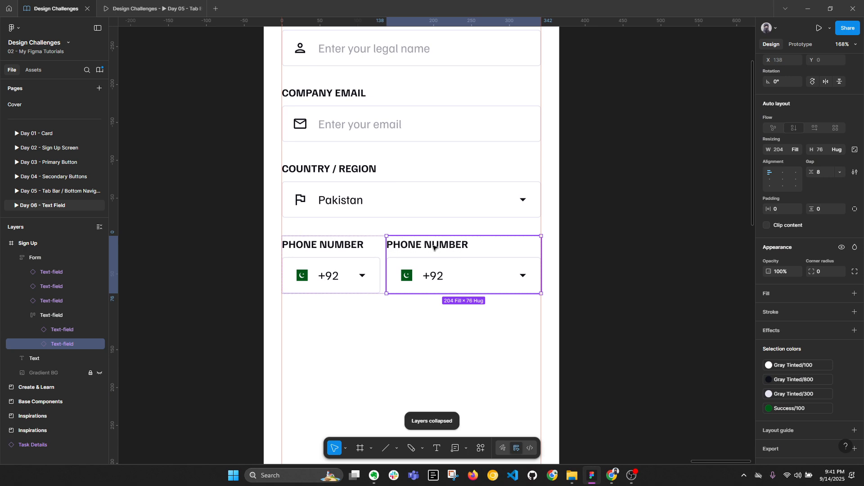
{"action": "double_click", "coordinate": [436, 246]}
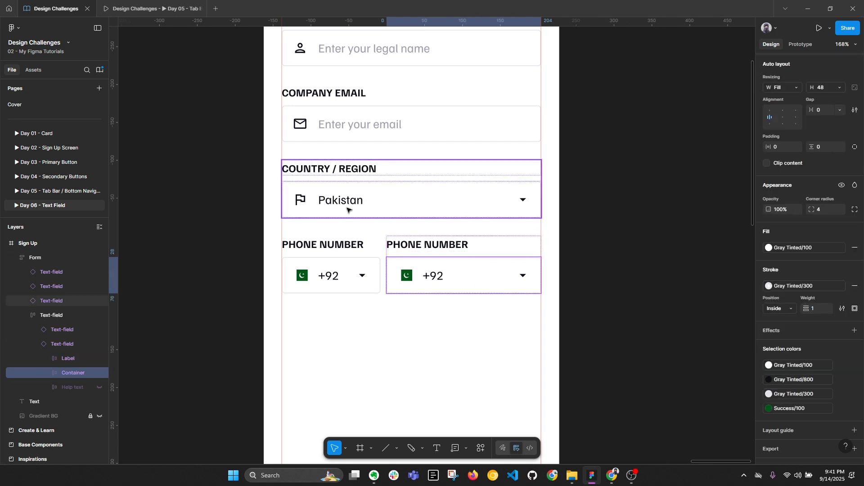
{"action": "left_click", "coordinate": [348, 253]}
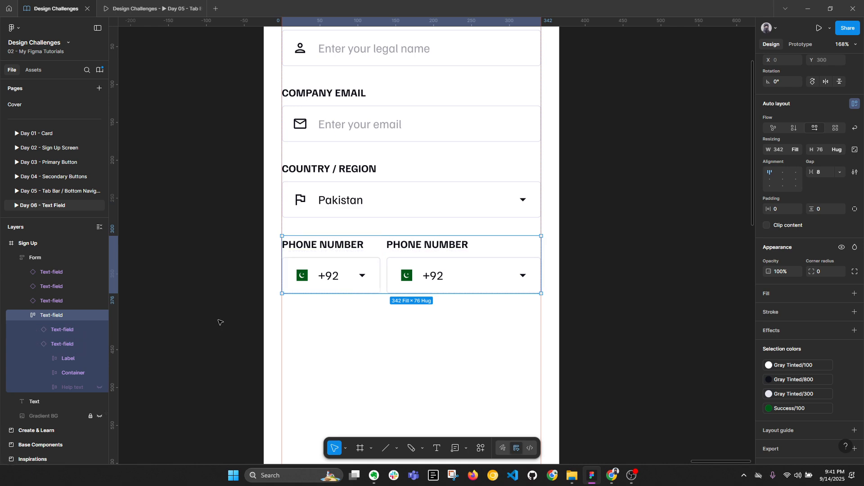
{"action": "left_click", "coordinate": [770, 186]}
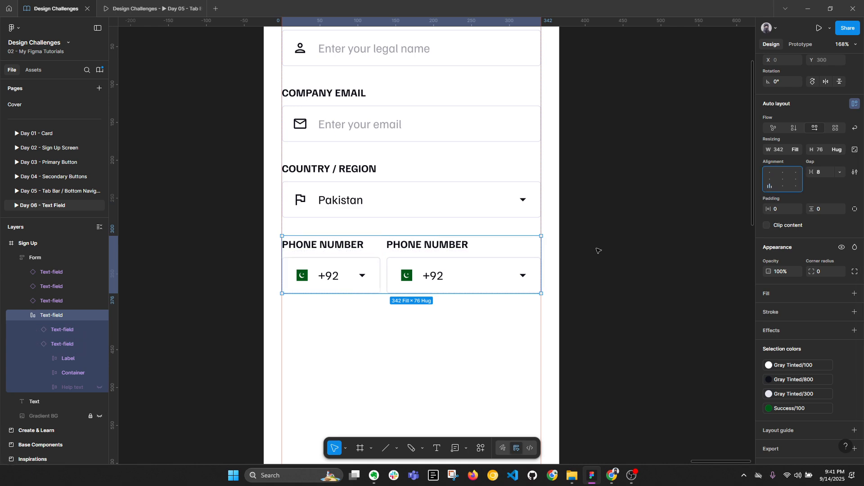
Step: Hide the right field's PHONE NUMBER Label layer
{"action": "left_click", "coordinate": [435, 261]}
{"action": "left_click", "coordinate": [71, 360]}
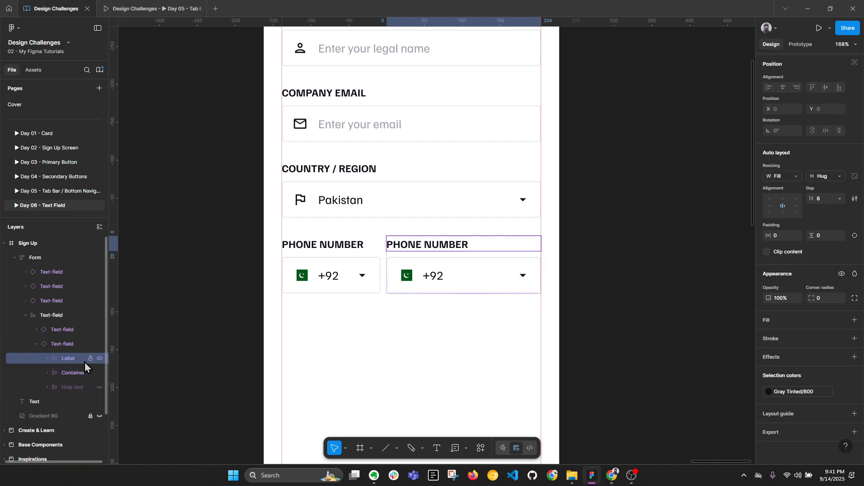
{"action": "left_click", "coordinate": [100, 361]}
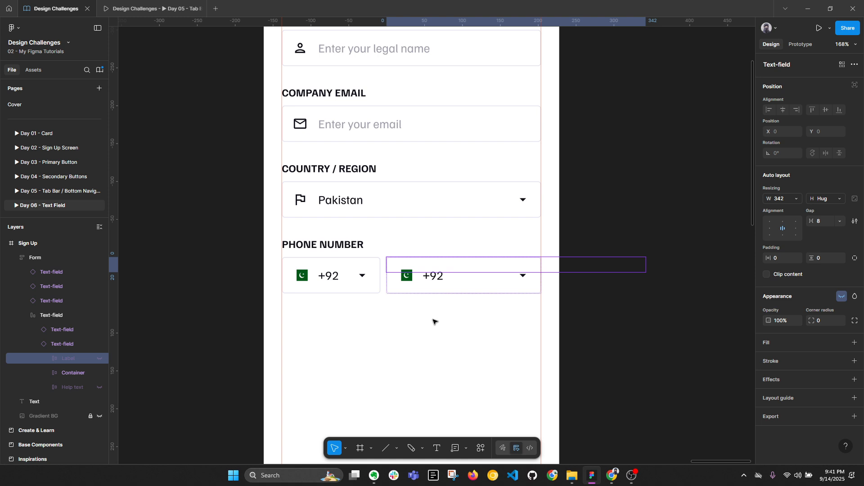
{"action": "key", "text": "alt"}
Step: Reset the second phone field, turning off its help text and hiding its label
{"action": "left_click", "coordinate": [400, 278]}
{"action": "right_click", "coordinate": [417, 279]}
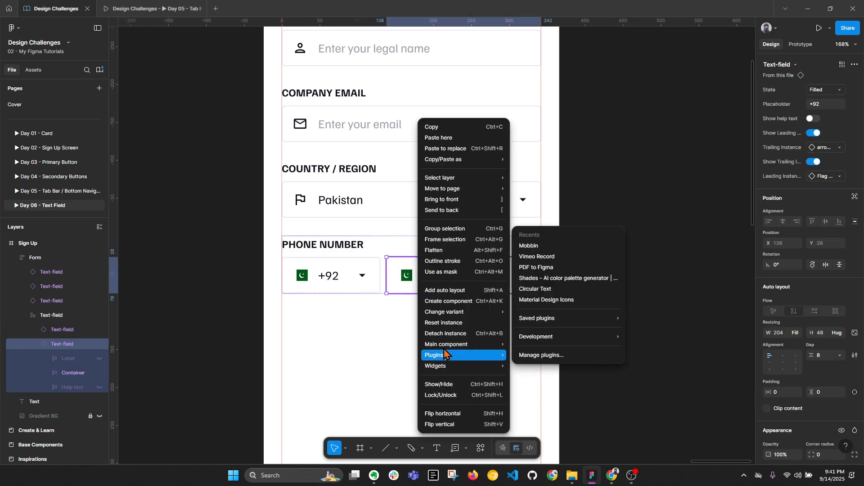
{"action": "left_click", "coordinate": [447, 324]}
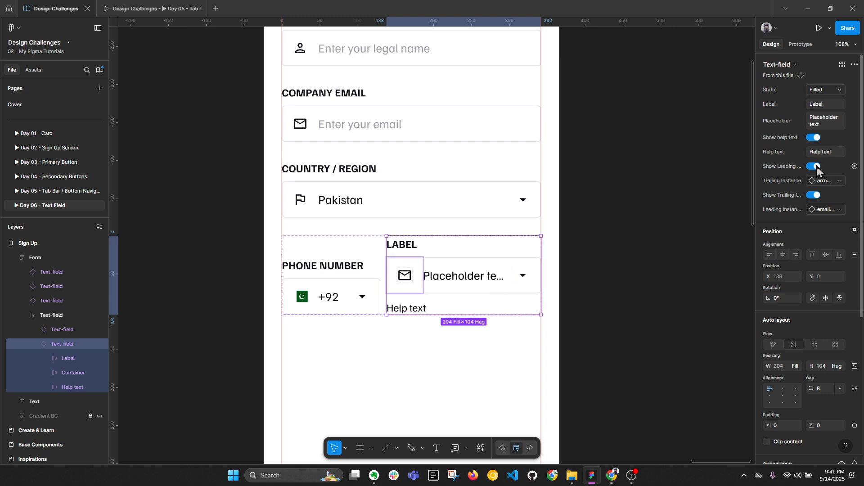
{"action": "left_click", "coordinate": [815, 138]}
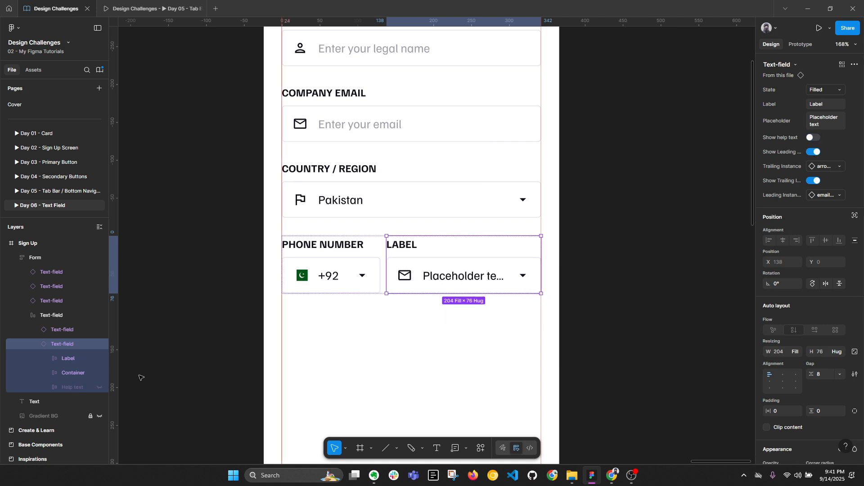
{"action": "left_click", "coordinate": [100, 360]}
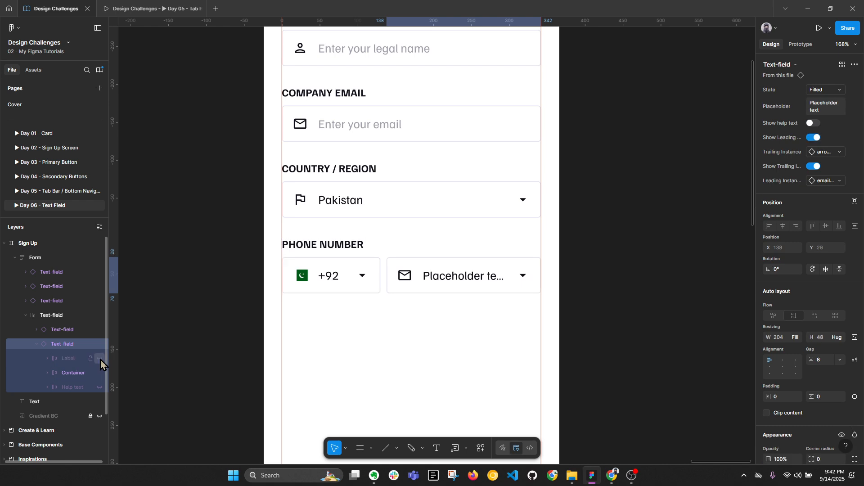
Step: Hide the leading email icon in the second phone field
{"action": "double_click", "coordinate": [441, 279]}
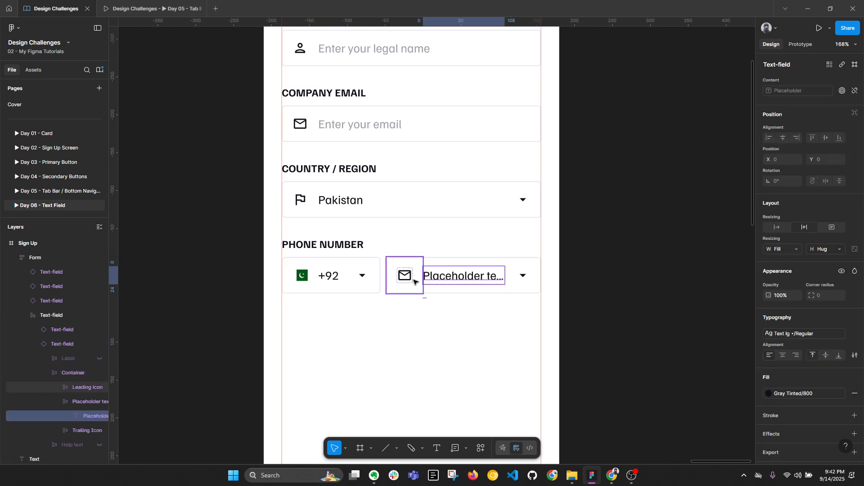
{"action": "left_click", "coordinate": [410, 282]}
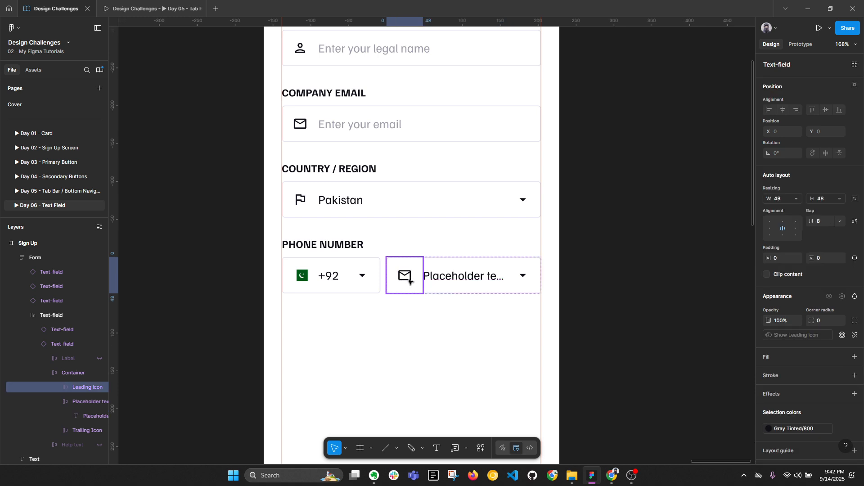
{"action": "double_click", "coordinate": [407, 280]}
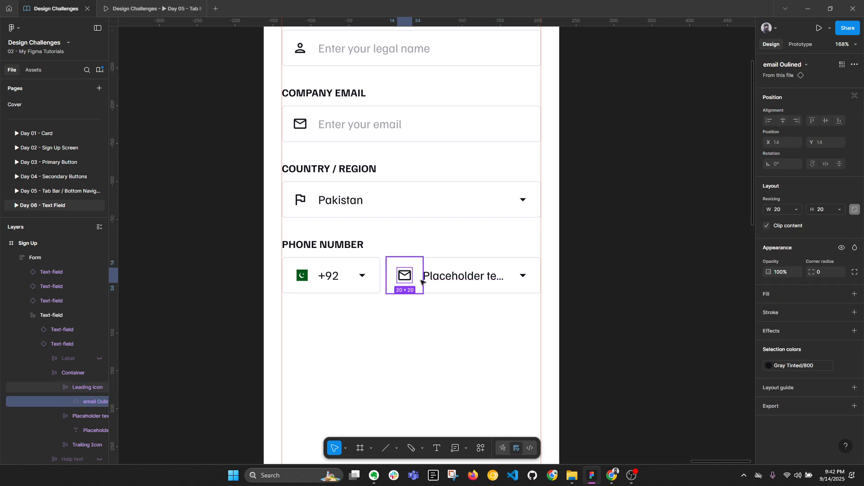
{"action": "left_click", "coordinate": [40, 390]}
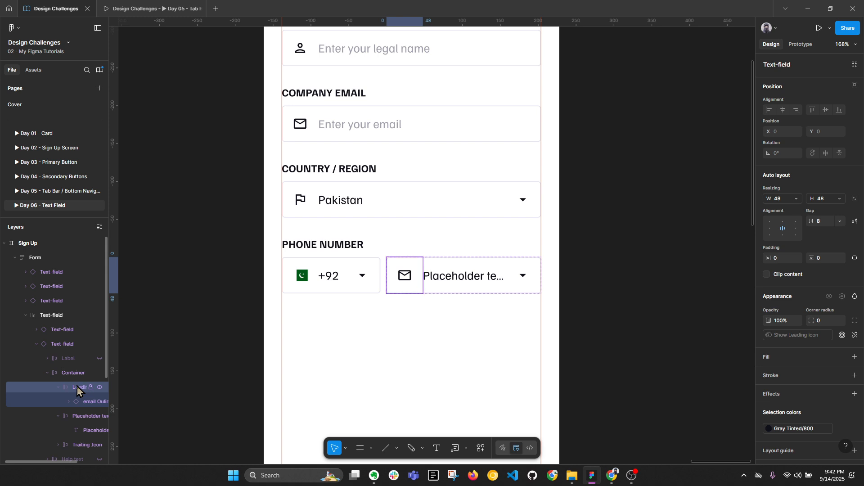
{"action": "key", "text": "ctrl+shift+h"}
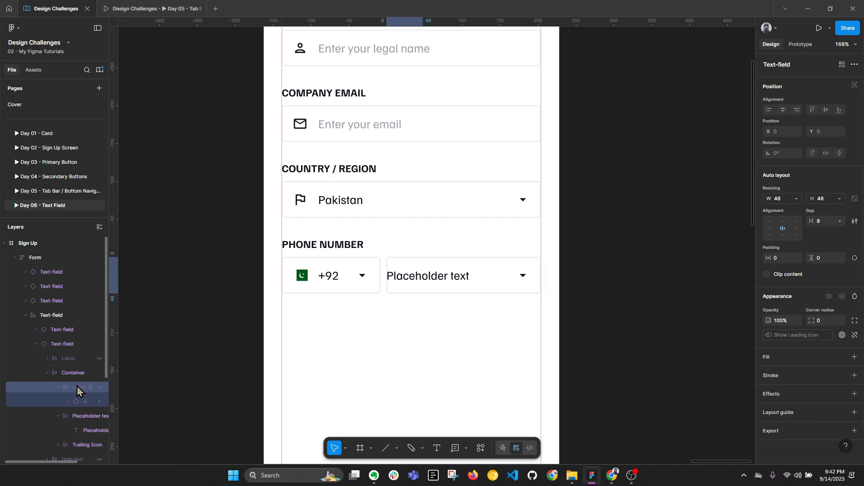
Step: Turn off the second phone field's trailing dropdown arrow icon
{"action": "left_click", "coordinate": [513, 281]}
{"action": "scroll", "coordinate": [391, 298], "scroll_direction": "up", "scroll_amount": 2}
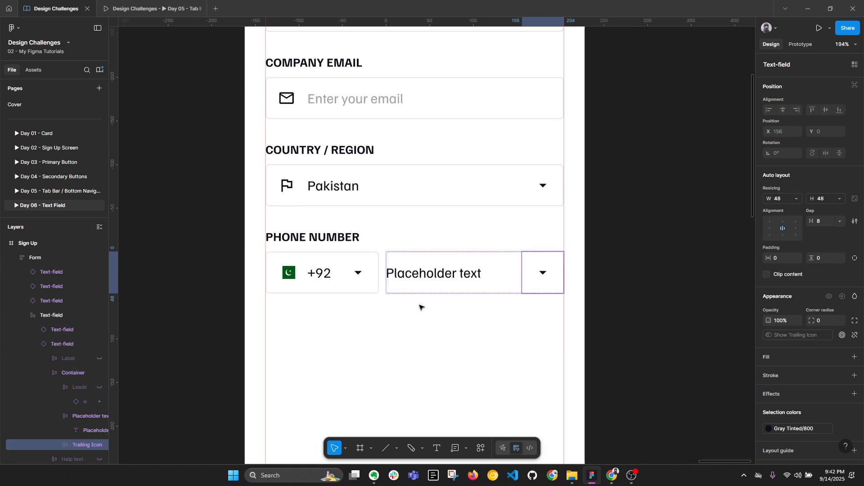
{"action": "left_click", "coordinate": [504, 329]}
{"action": "double_click", "coordinate": [482, 280]}
{"action": "double_click", "coordinate": [482, 280]}
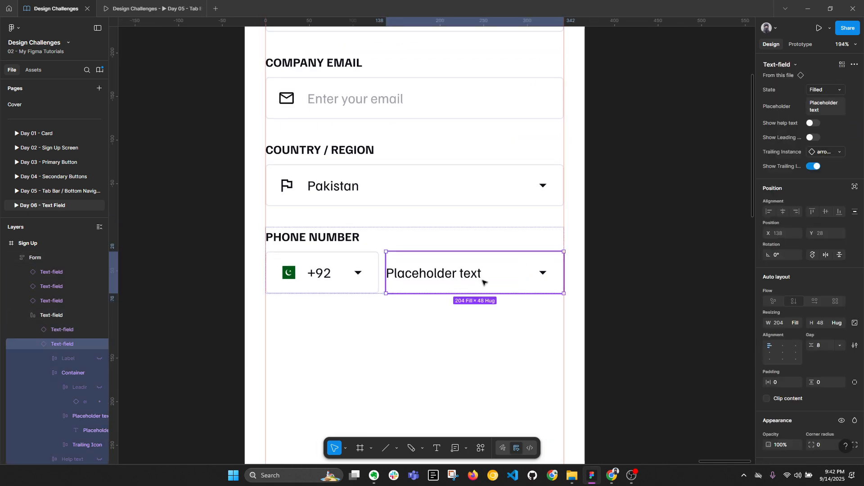
{"action": "left_click", "coordinate": [814, 166]}
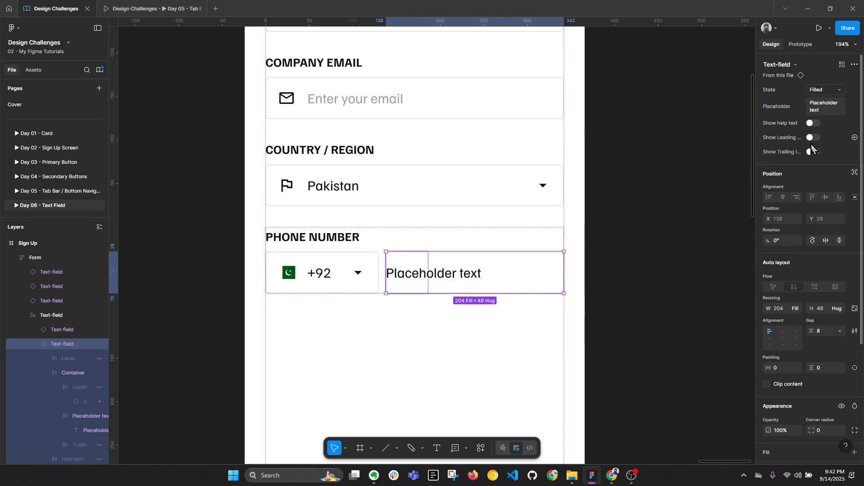
{"action": "key", "text": "alt+l"}
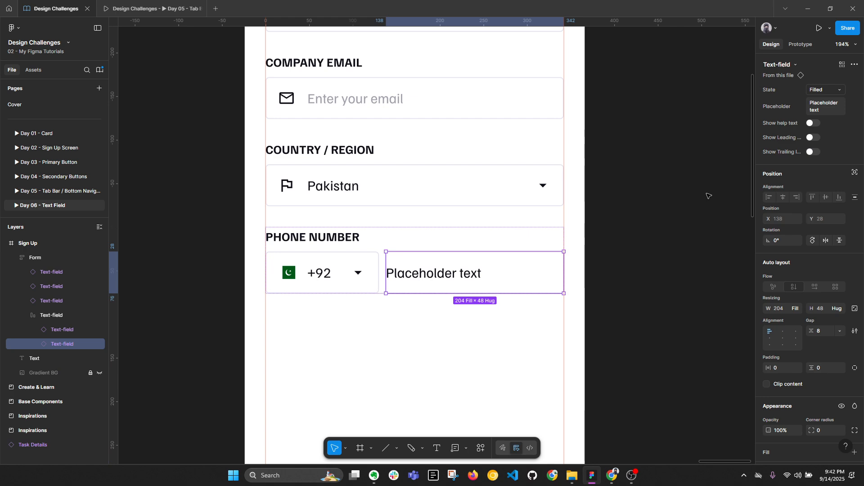
{"action": "key", "text": "alt+l"}
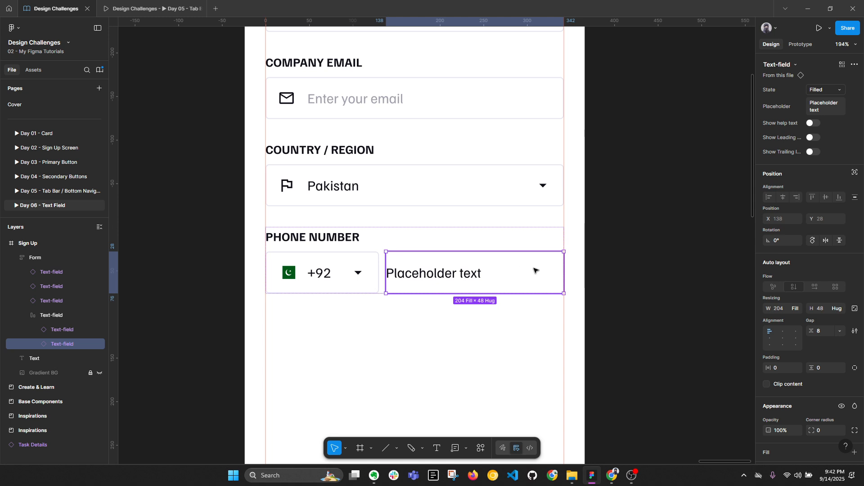
Step: Measure the +92 arrow's 14 px spacing and try 14 px padding on the field, then undo
{"action": "left_click", "coordinate": [779, 371]}
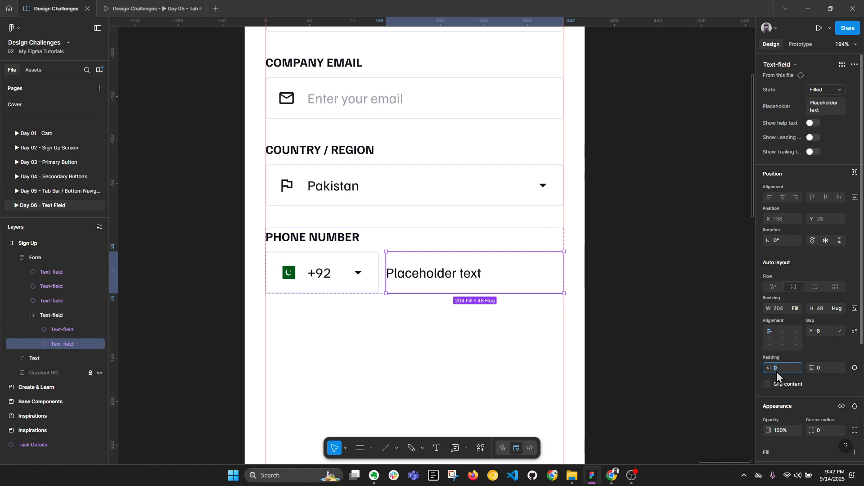
{"action": "double_click", "coordinate": [360, 273]}
{"action": "double_click", "coordinate": [361, 273]}
{"action": "key", "text": "alt"}
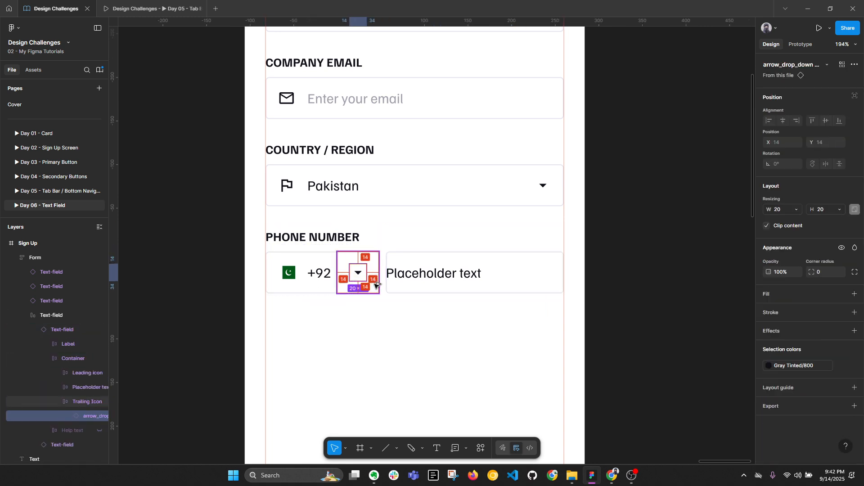
{"action": "left_click", "coordinate": [424, 281]}
{"action": "left_click", "coordinate": [785, 369]}
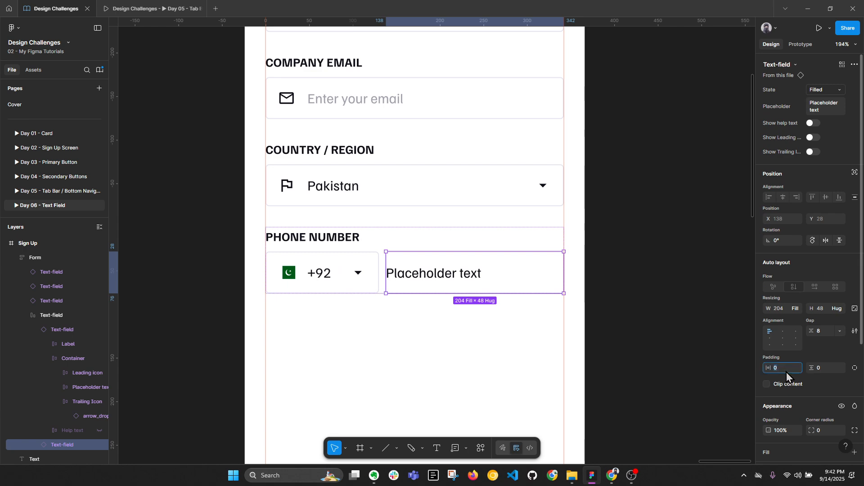
{"action": "type", "text": "14"}
{"action": "key", "text": "Return"}
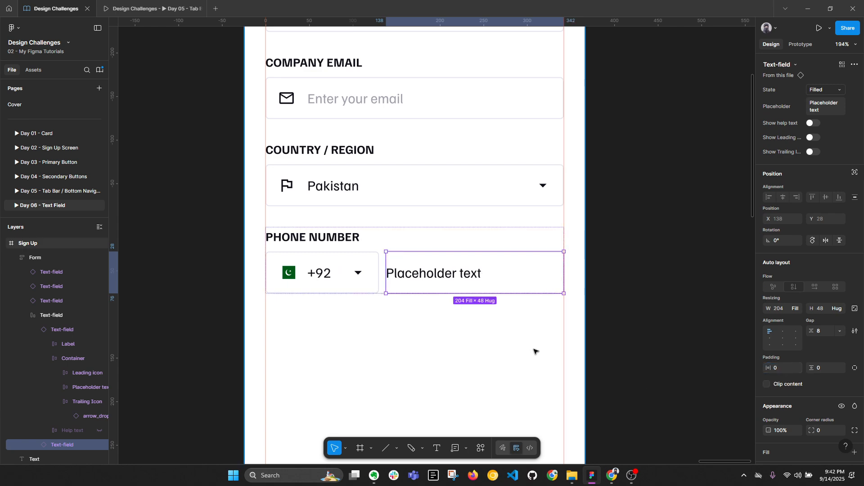
{"action": "key", "text": "ctrl+z"}
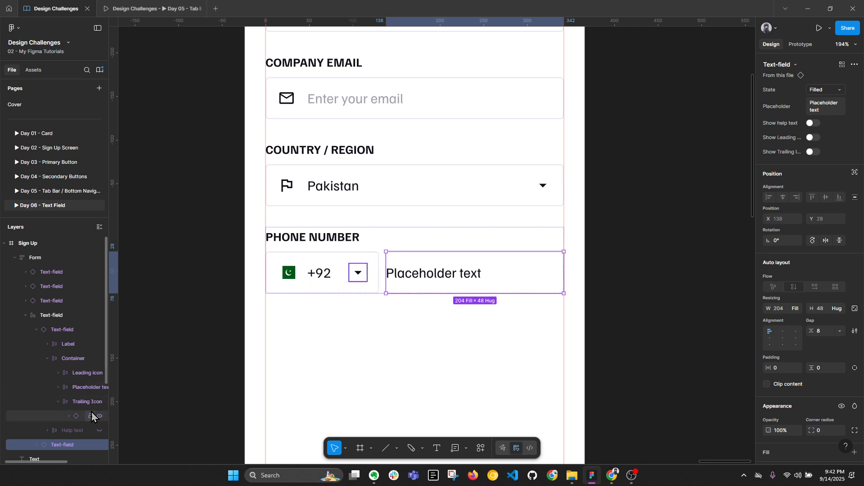
Step: Set the phone field's inner Container horizontal padding to 14
{"action": "scroll", "coordinate": [58, 368], "scroll_direction": "down", "scroll_amount": 3}
{"action": "left_click", "coordinate": [38, 355]}
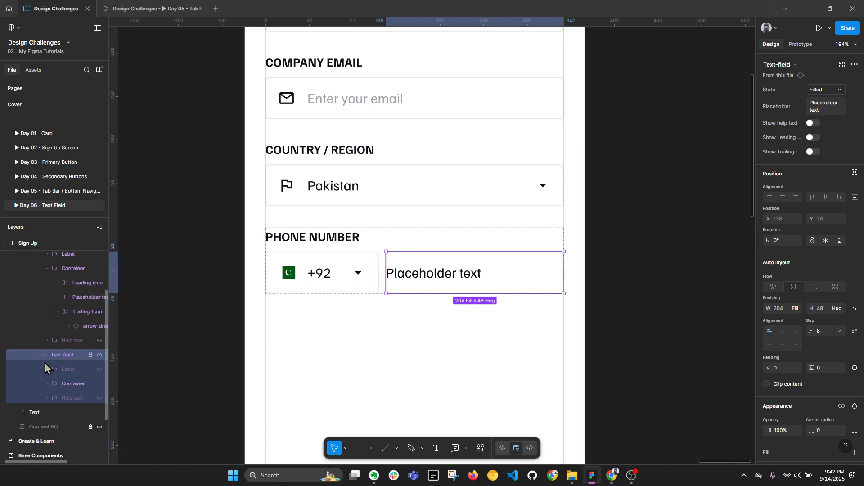
{"action": "left_click", "coordinate": [66, 384]}
{"action": "left_click", "coordinate": [781, 259]}
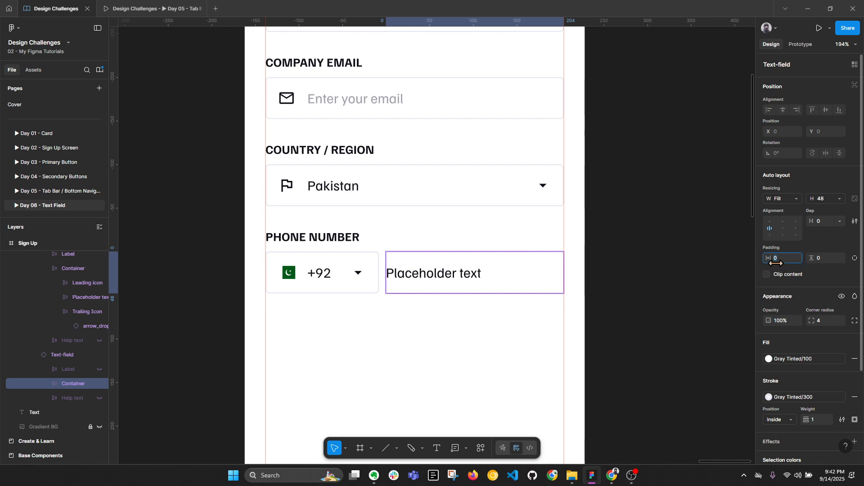
{"action": "type", "text": "14"}
{"action": "key", "text": "Return"}
{"action": "left_click", "coordinate": [649, 362]}
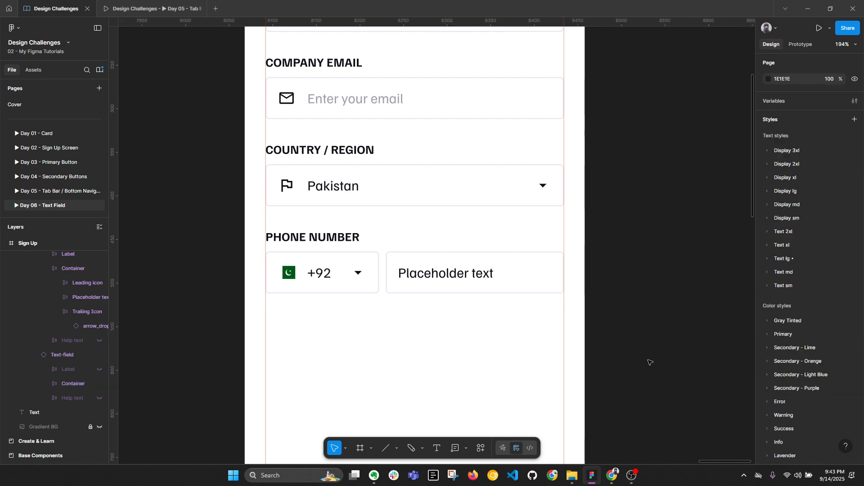
{"action": "key", "text": "alt+l"}
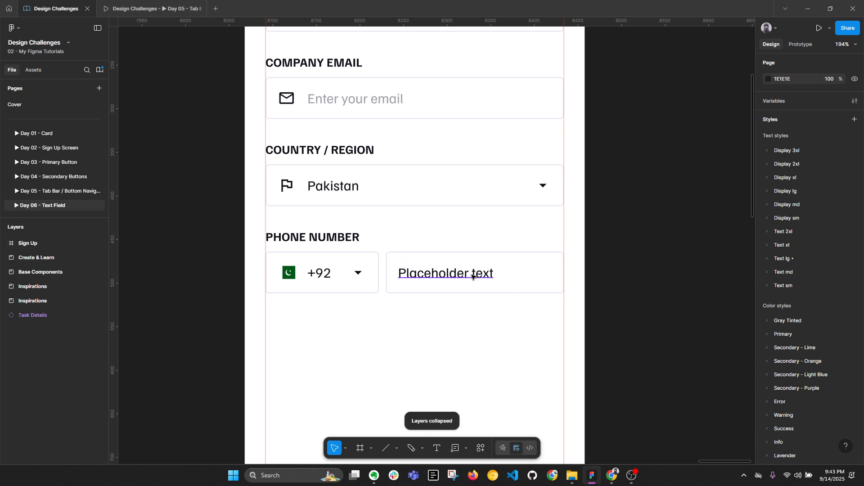
{"action": "left_click", "coordinate": [547, 273], "text": "ctrl"}
{"action": "left_click", "coordinate": [554, 266]}
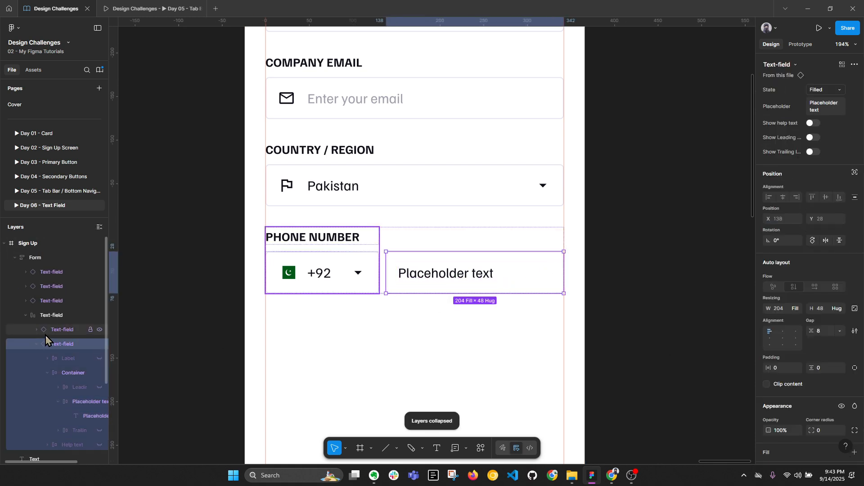
Step: Switch the phone field to Default state and replace its placeholder with a sample phone number
{"action": "left_click", "coordinate": [822, 89]}
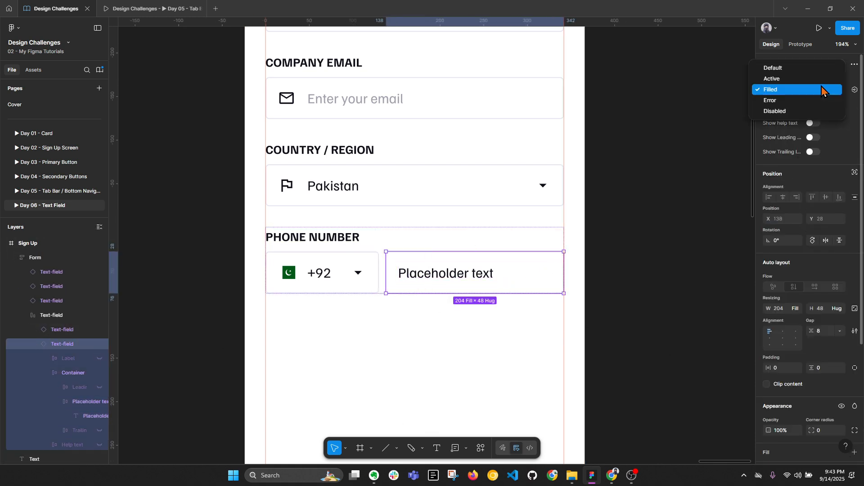
{"action": "left_click", "coordinate": [800, 69]}
{"action": "double_click", "coordinate": [428, 278]}
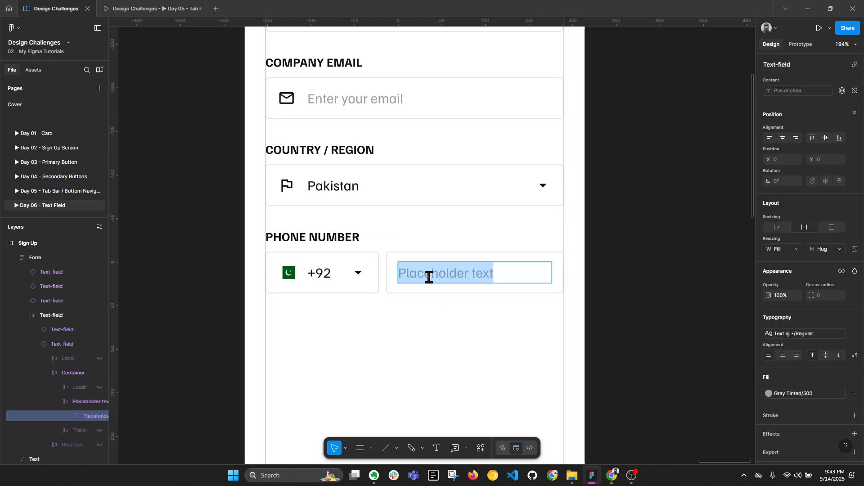
{"action": "type", "text": "333"}
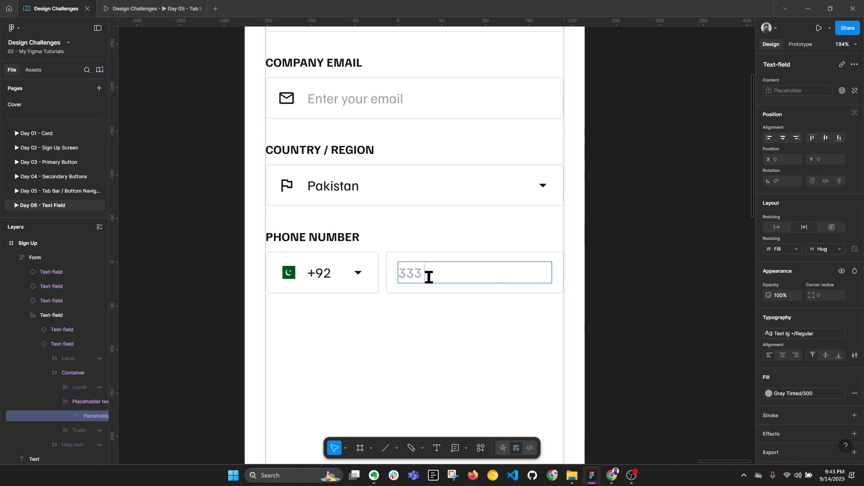
{"action": "type", "text": " 1234567"}
{"action": "key", "text": "Escape"}
{"action": "key", "text": "Escape"}
{"action": "key", "text": "alt+l"}
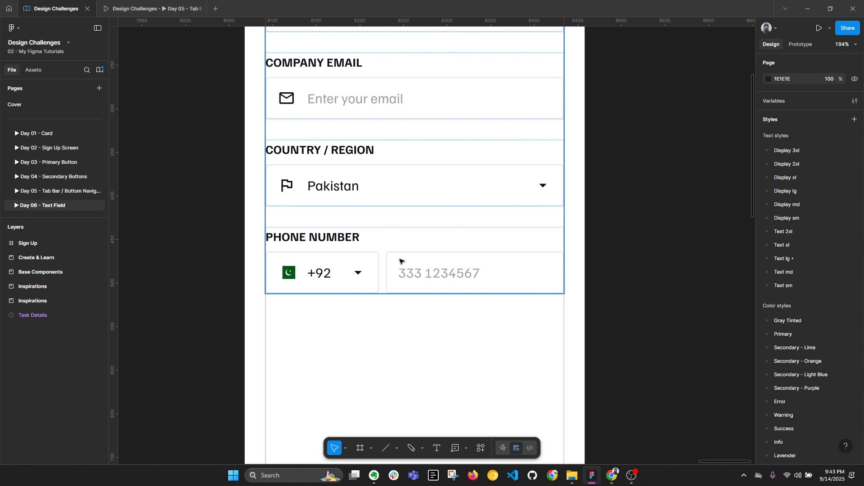
{"action": "key", "text": "alt+l"}
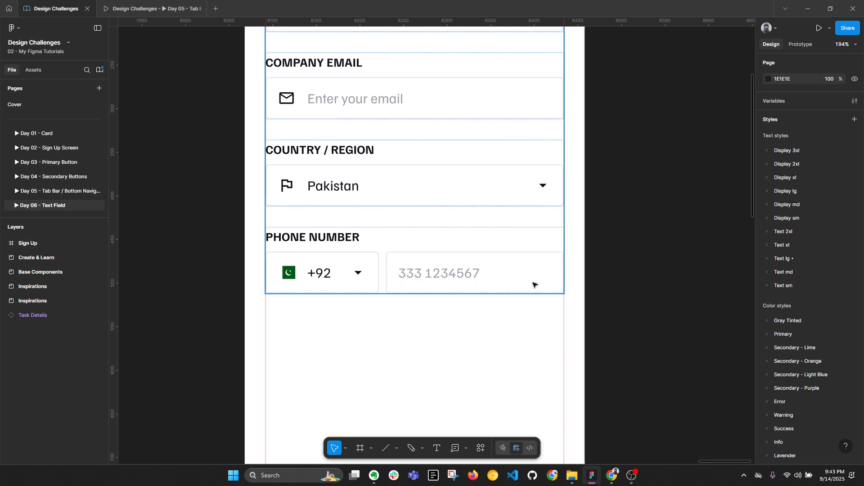
Step: Duplicate the Country / Region field and move the copy below the Phone Number row
{"action": "key", "text": "l"}
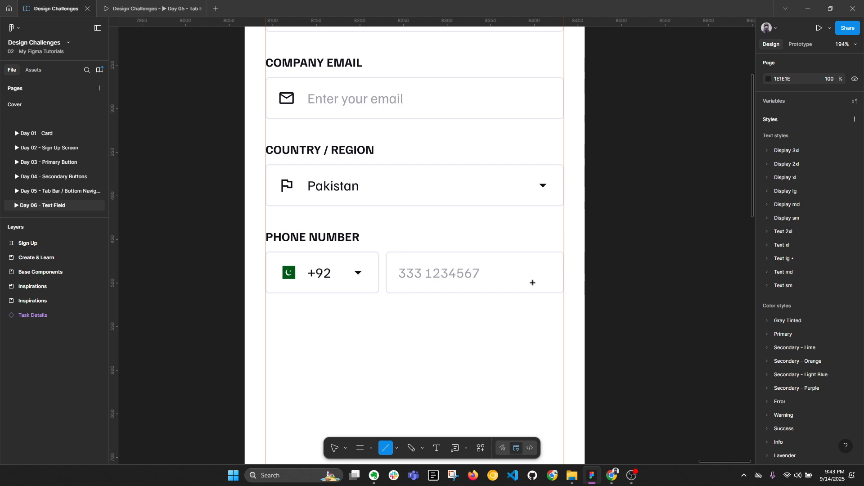
{"action": "key", "text": "v"}
{"action": "left_click", "coordinate": [440, 193]}
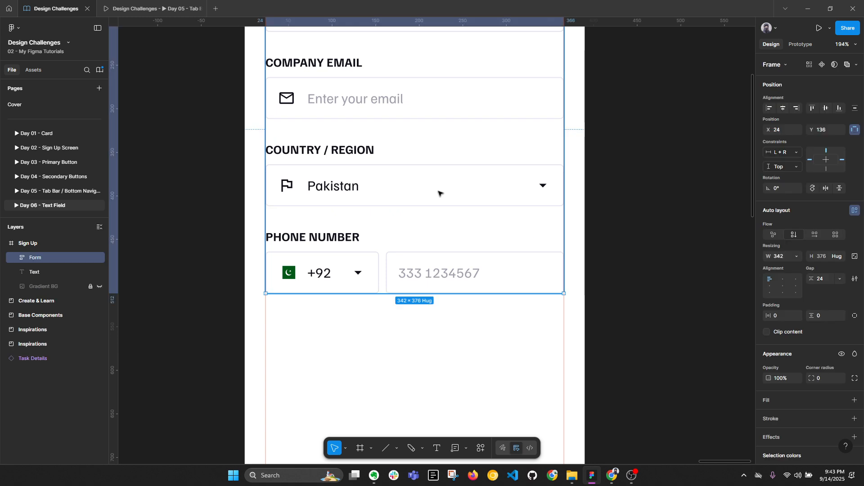
{"action": "double_click", "coordinate": [439, 192]}
{"action": "key", "text": "ctrl+d"}
{"action": "key", "text": "Down"}
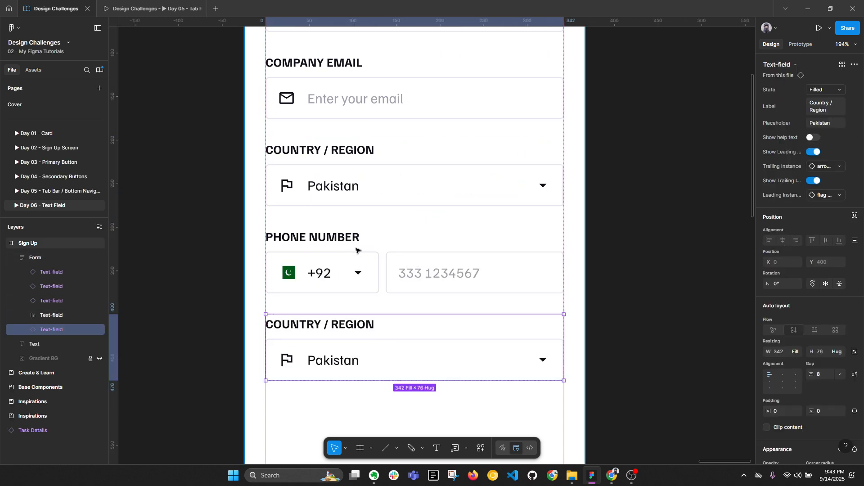
Step: Rename the copied field's label to PASSWORD
{"action": "double_click", "coordinate": [289, 323]}
{"action": "double_click", "coordinate": [320, 324]}
{"action": "type", "text": "PASSW"}
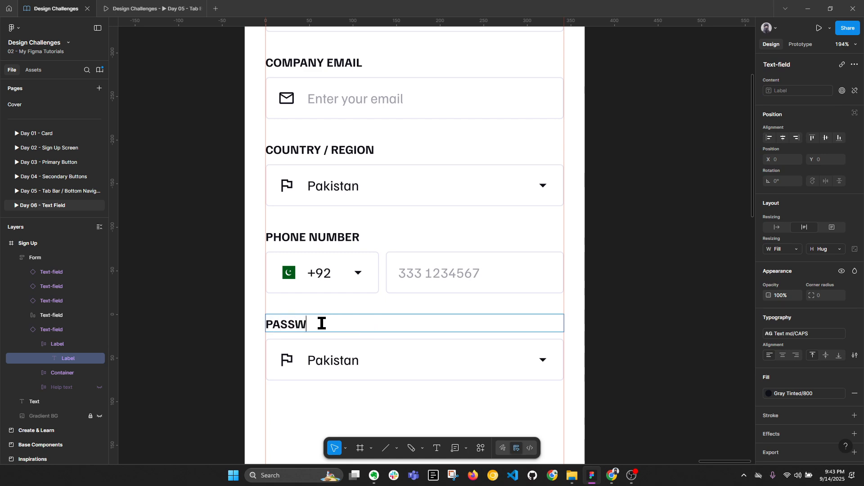
{"action": "type", "text": "ORD"}
{"action": "key", "text": "Escape"}
{"action": "key", "text": "shift+1"}
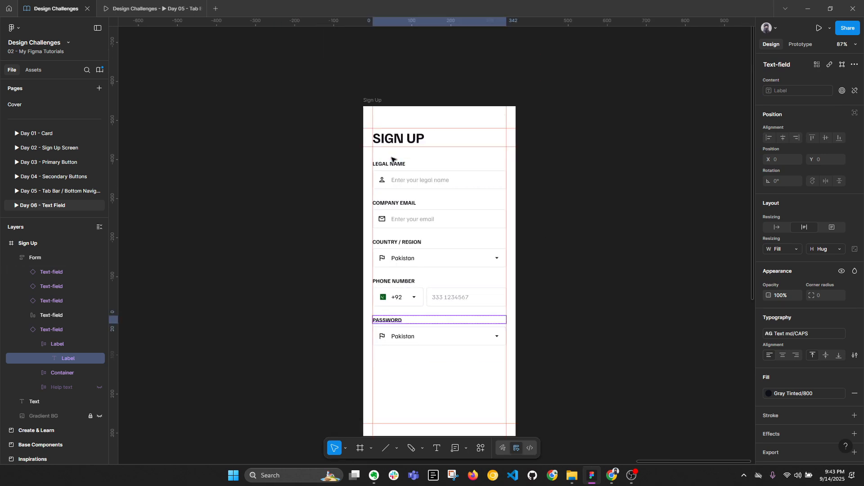
{"action": "left_click", "coordinate": [558, 303]}
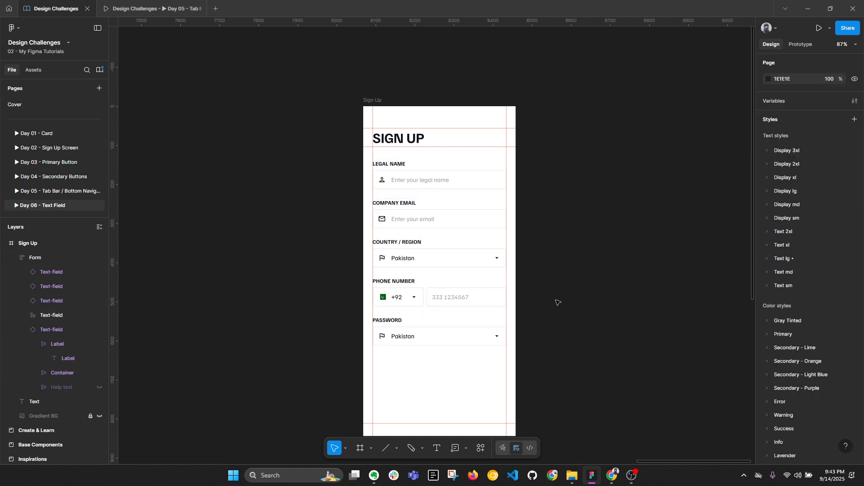
Step: Collapse the layer tree and select the new PASSWORD field in the Sign Up form
{"action": "key", "text": "alt+l"}
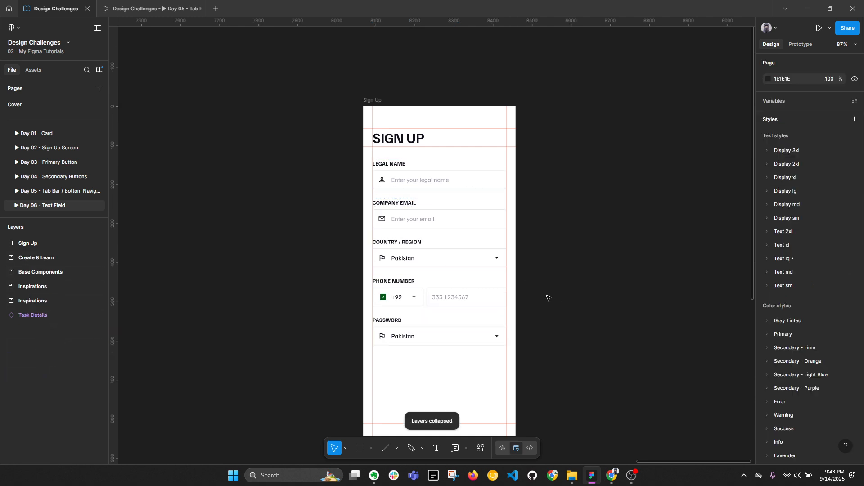
{"action": "left_click", "coordinate": [472, 298], "text": "ctrl"}
{"action": "scroll", "coordinate": [475, 306], "scroll_direction": "up", "scroll_amount": 2}
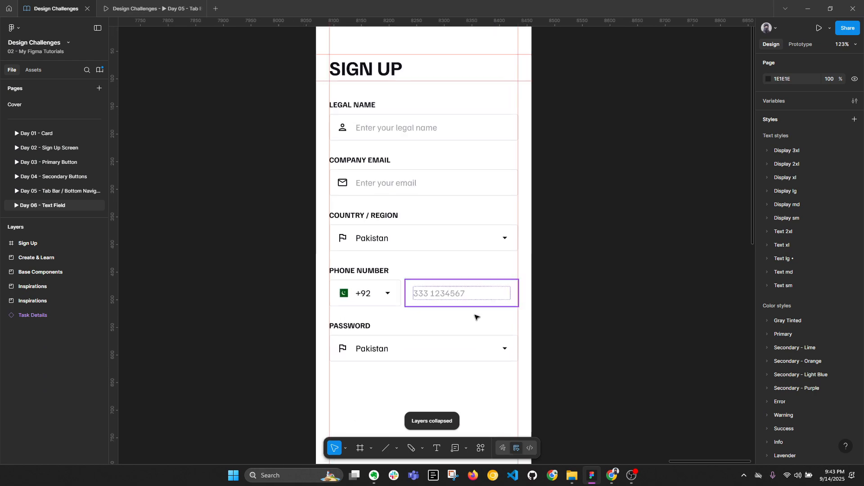
{"action": "left_click", "coordinate": [387, 343]}
{"action": "scroll", "coordinate": [518, 311], "scroll_direction": "down", "scroll_amount": 2}
{"action": "scroll", "coordinate": [518, 310], "scroll_direction": "right", "scroll_amount": 2}
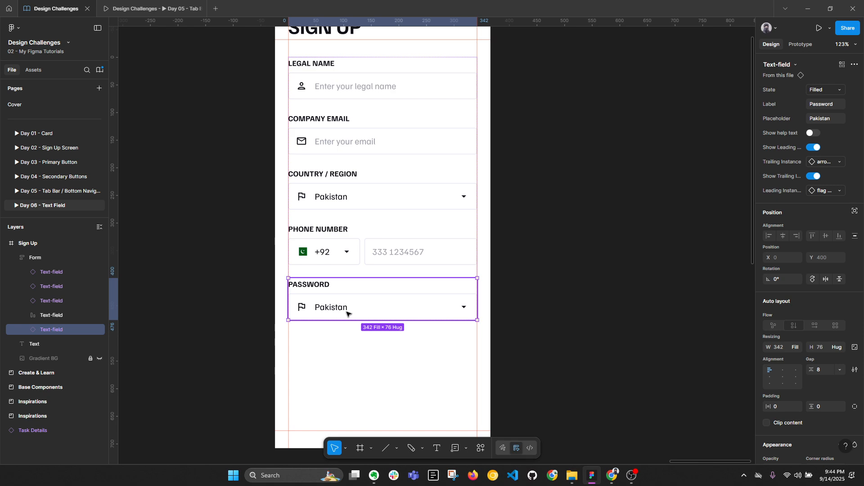
Step: Select the Password field and try searching its leading icon choices for 'password'
{"action": "double_click", "coordinate": [301, 309]}
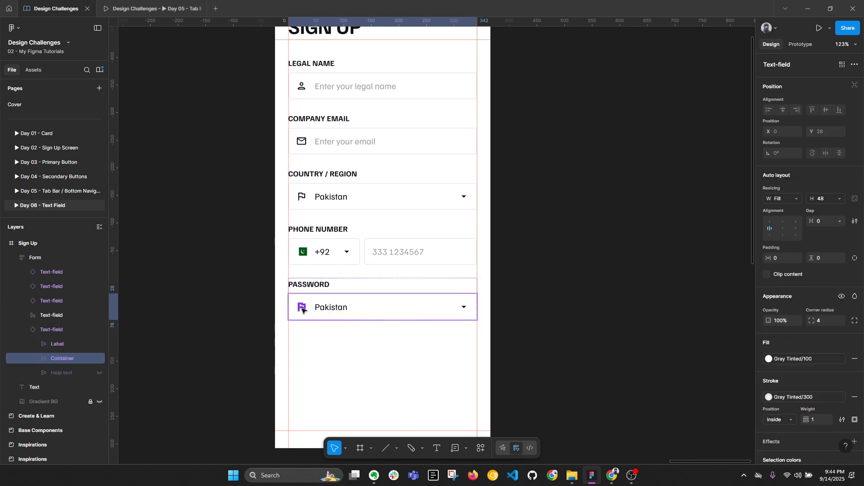
{"action": "key", "text": "ctrl+z"}
{"action": "left_click", "coordinate": [323, 258]}
{"action": "left_click", "coordinate": [328, 301]}
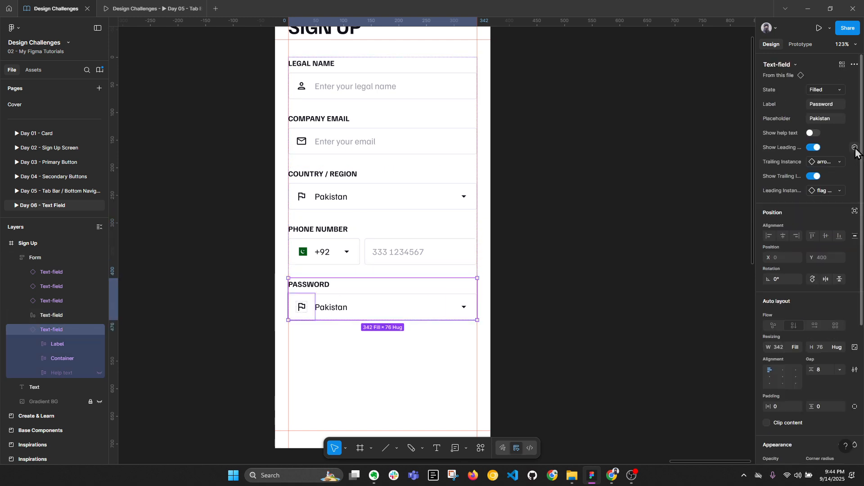
{"action": "left_click", "coordinate": [828, 191]}
{"action": "type", "text": "pass"}
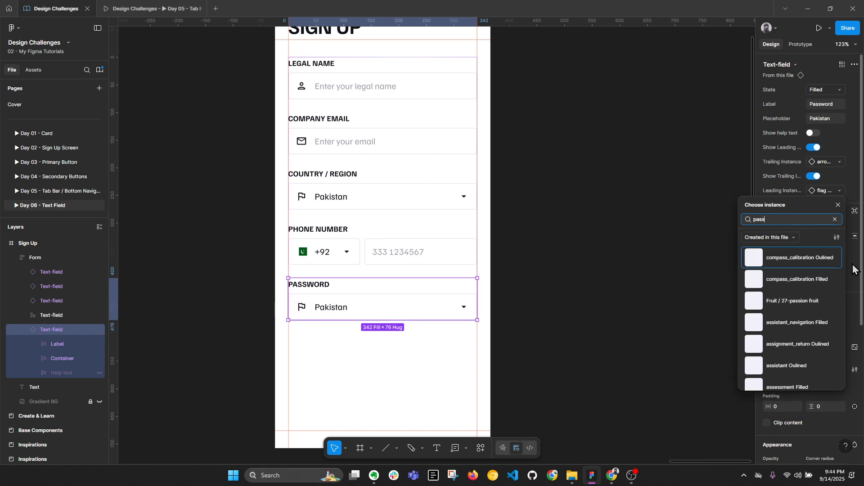
{"action": "type", "text": "word"}
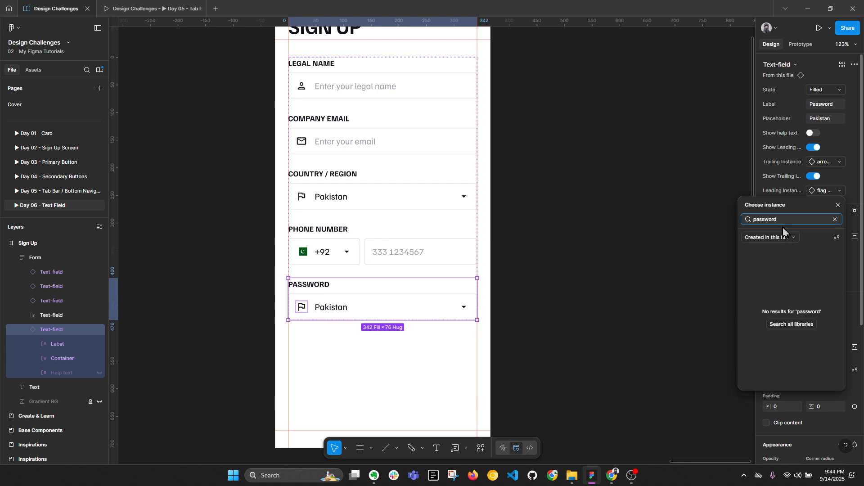
{"action": "key", "text": "BackSpace"}
{"action": "key", "text": "BackSpace"}
{"action": "key", "text": "BackSpace"}
{"action": "key", "text": "BackSpace"}
{"action": "key", "text": "BackSpace"}
{"action": "key", "text": "BackSpace"}
{"action": "key", "text": "BackSpace"}
{"action": "key", "text": "BackSpace"}
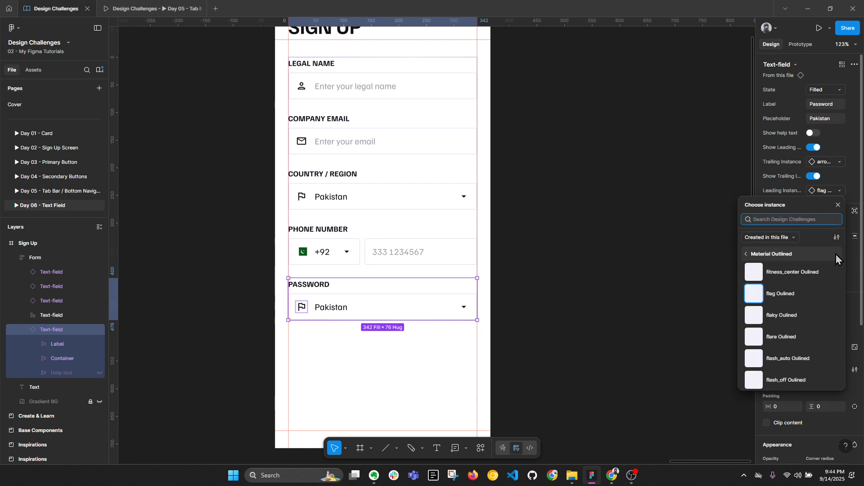
{"action": "left_click", "coordinate": [573, 263]}
{"action": "key", "text": "ctrl+z"}
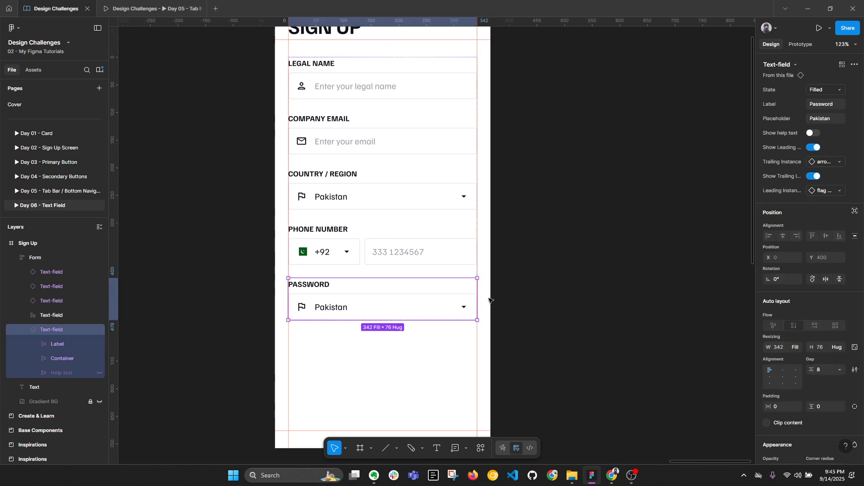
Step: Swap the Password field's leading icon to password Outlined via a 'pass' search
{"action": "left_click", "coordinate": [826, 193]}
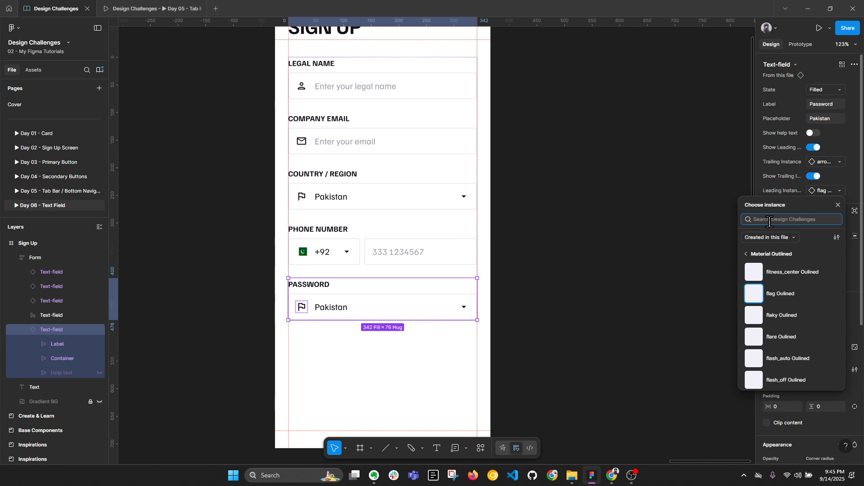
{"action": "type", "text": "pass"}
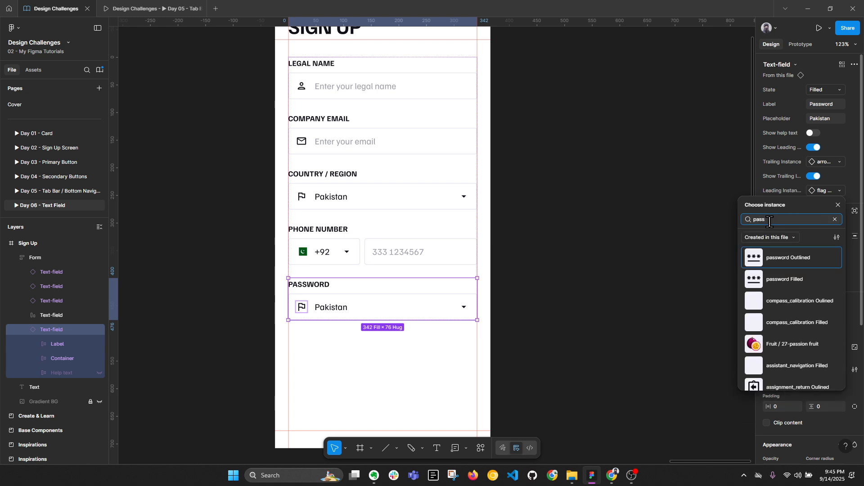
{"action": "left_click", "coordinate": [780, 260]}
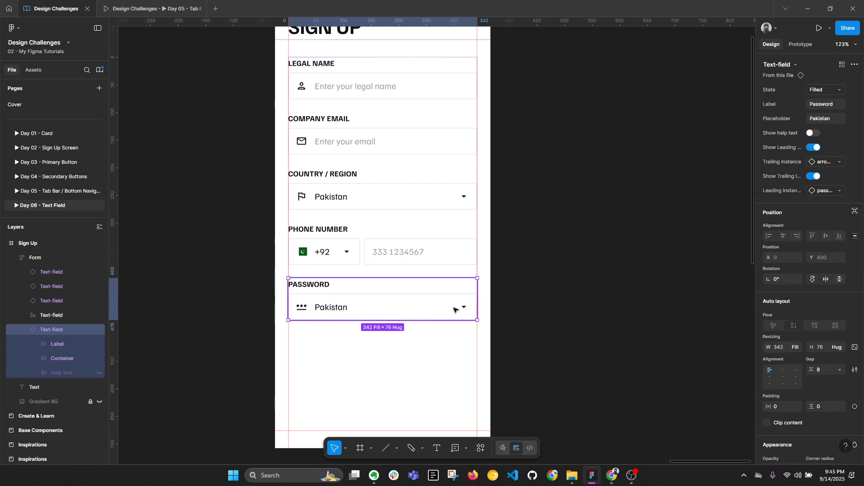
{"action": "scroll", "coordinate": [300, 310], "scroll_direction": "up", "scroll_amount": 1}
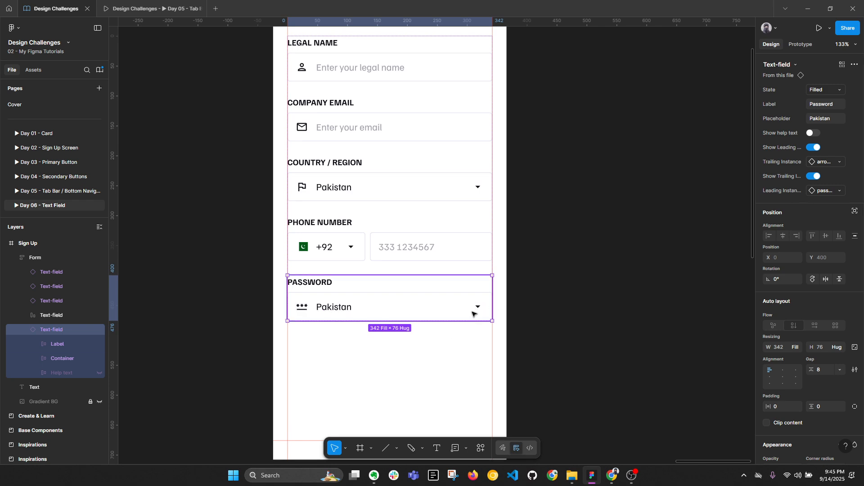
{"action": "left_click", "coordinate": [823, 162]}
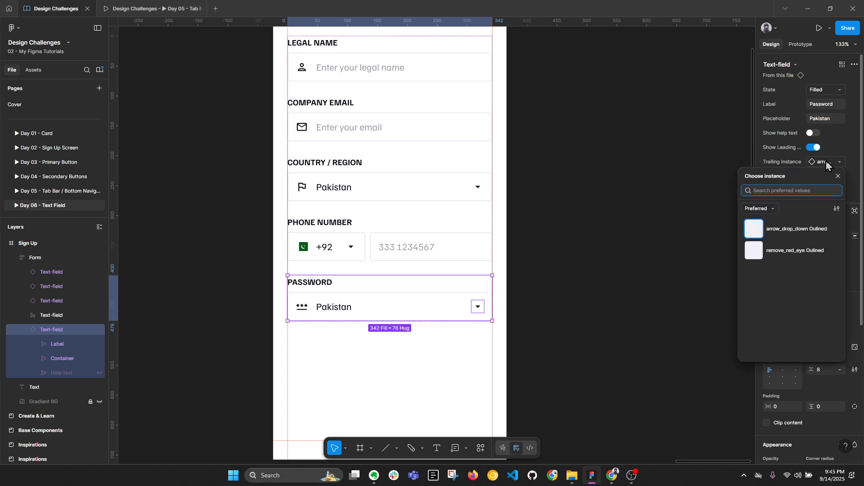
Step: Reorder the Text-field set's properties so Leading Instance and Show Trailing Icon sit above Trailing Instance
{"action": "left_click", "coordinate": [640, 220]}
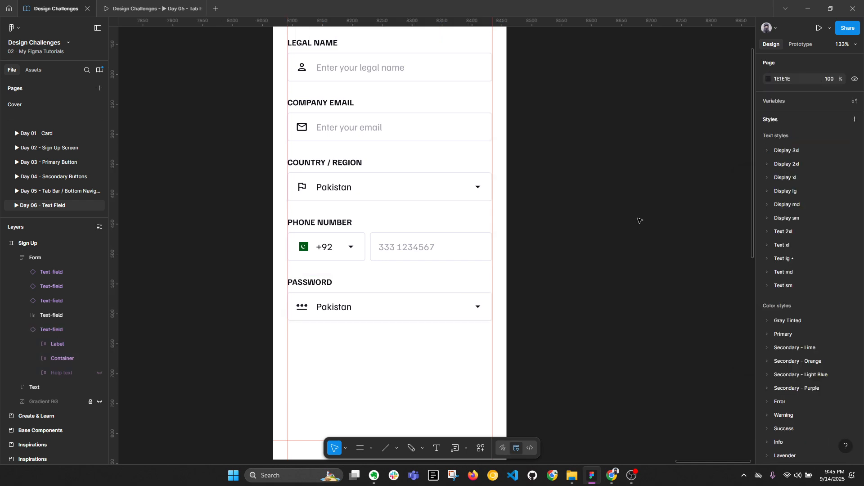
{"action": "scroll", "coordinate": [717, 226], "scroll_direction": "down", "scroll_amount": 4}
{"action": "left_click_drag", "start_coordinate": [201, 214], "coordinate": [294, 207]}
{"action": "left_click", "coordinate": [210, 152]}
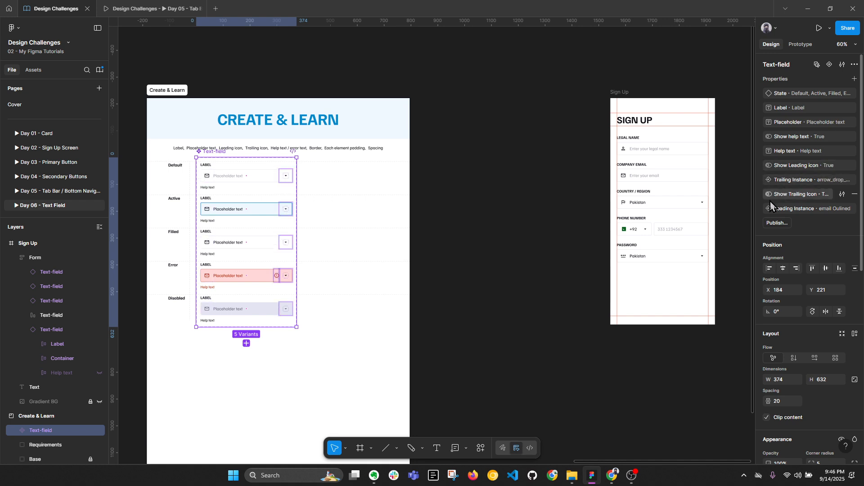
{"action": "left_click_drag", "start_coordinate": [759, 208], "coordinate": [759, 177]}
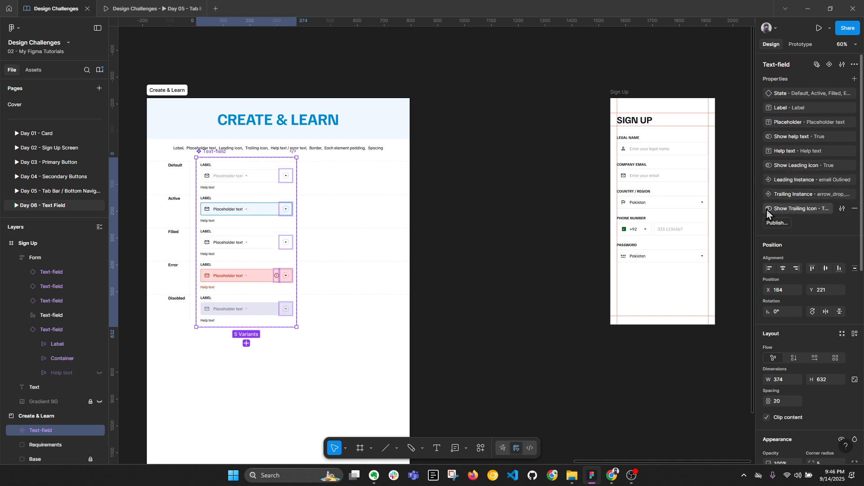
{"action": "left_click_drag", "start_coordinate": [759, 209], "coordinate": [760, 188]}
Step: Set the Password field's trailing icon to the remove_red_eye eye icon
{"action": "left_click", "coordinate": [601, 290]}
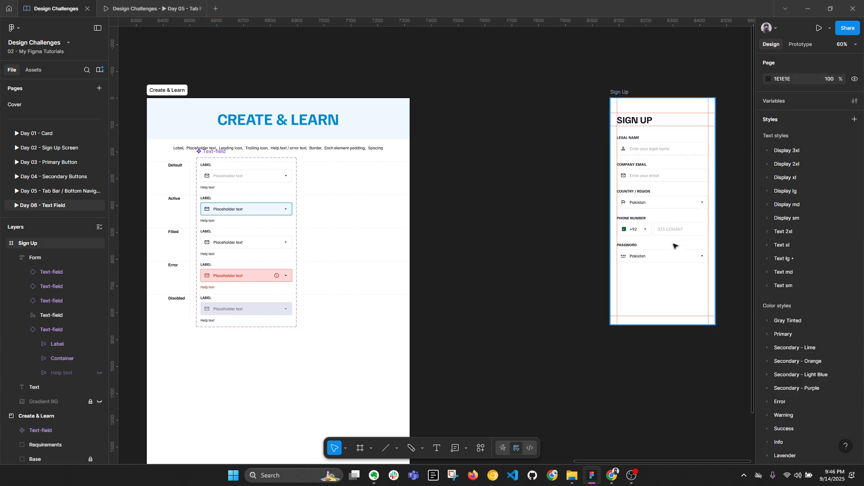
{"action": "scroll", "coordinate": [704, 228], "scroll_direction": "up", "scroll_amount": 5}
{"action": "left_click", "coordinate": [483, 272]}
{"action": "left_click", "coordinate": [483, 272]}
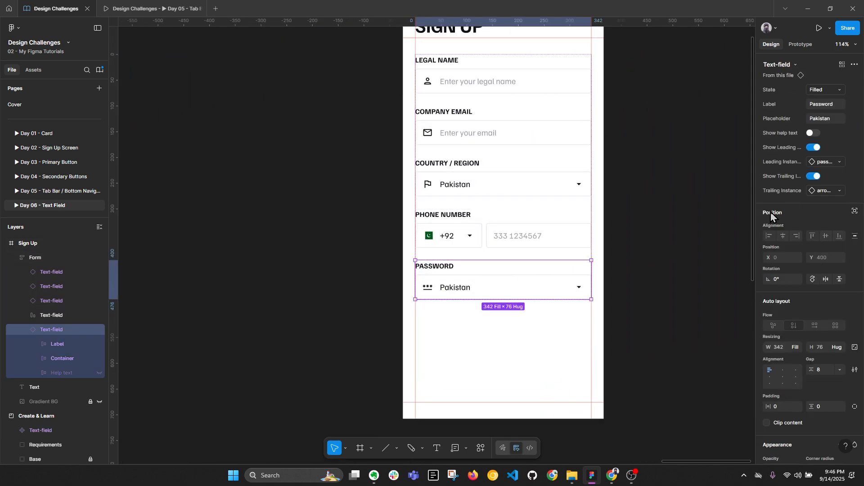
{"action": "left_click", "coordinate": [830, 191]}
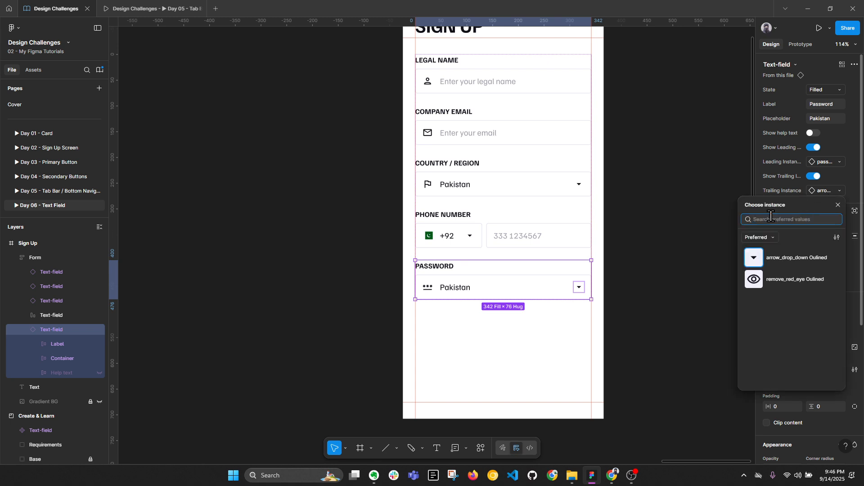
{"action": "left_click", "coordinate": [794, 280]}
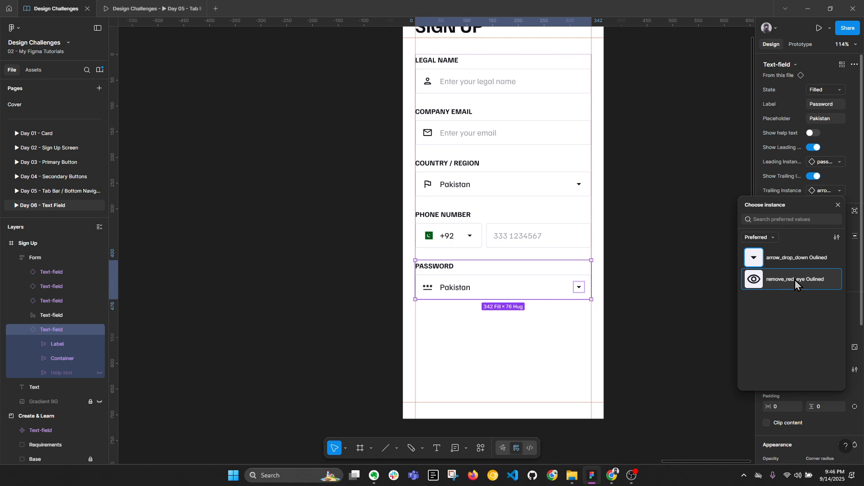
{"action": "left_click", "coordinate": [794, 280]}
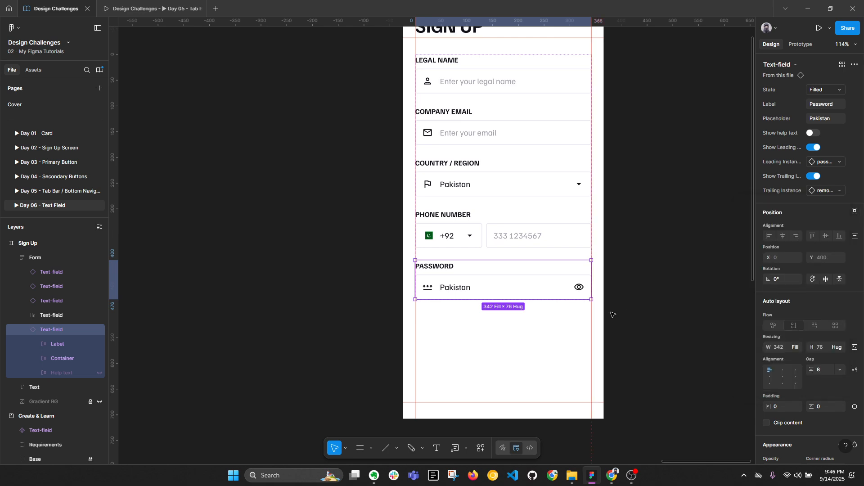
Step: Reset the Password instance and set its State to Default
{"action": "left_click", "coordinate": [617, 314]}
{"action": "left_click", "coordinate": [458, 286], "text": "ctrl"}
{"action": "right_click", "coordinate": [460, 290]}
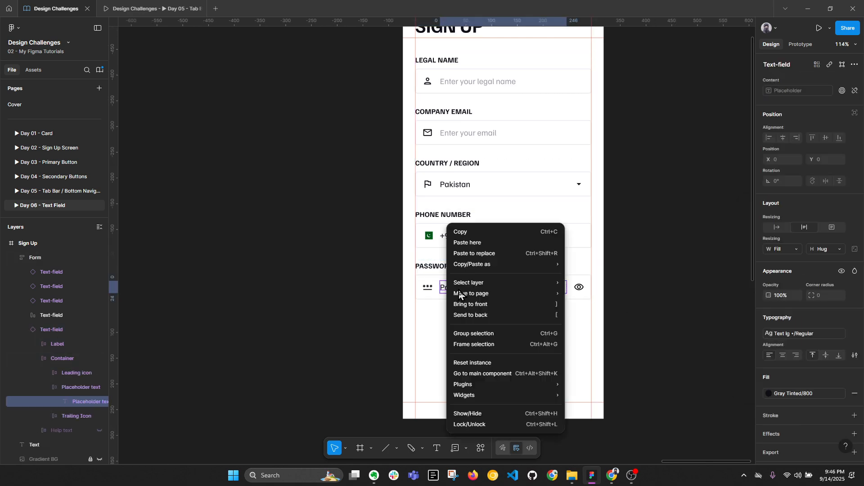
{"action": "left_click", "coordinate": [494, 363]}
{"action": "left_click", "coordinate": [461, 288]}
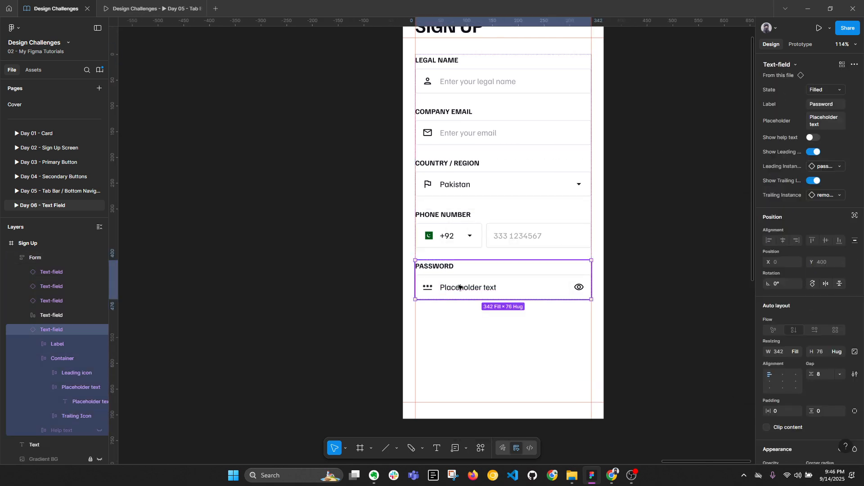
{"action": "left_click", "coordinate": [824, 90]}
{"action": "left_click", "coordinate": [792, 68]}
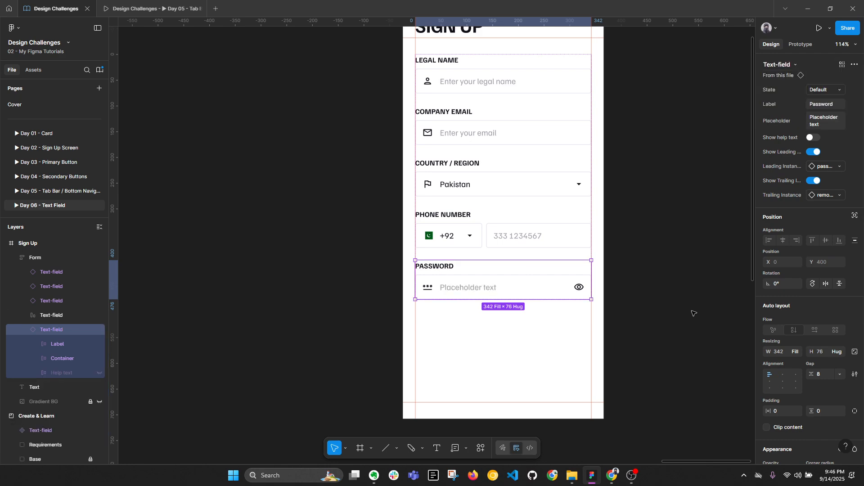
Step: Change the Password field's placeholder text to 'Set a password'
{"action": "left_click", "coordinate": [695, 313]}
{"action": "left_click", "coordinate": [469, 288]}
{"action": "double_click", "coordinate": [469, 289]}
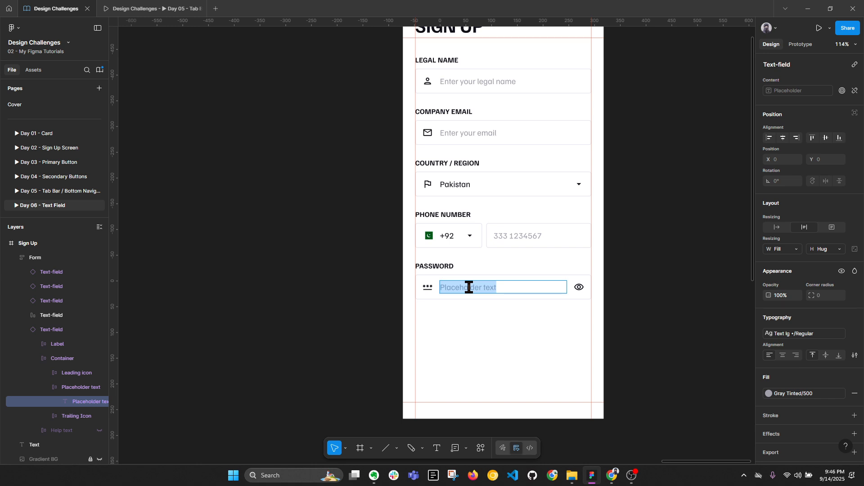
{"action": "type", "text": "Enter"}
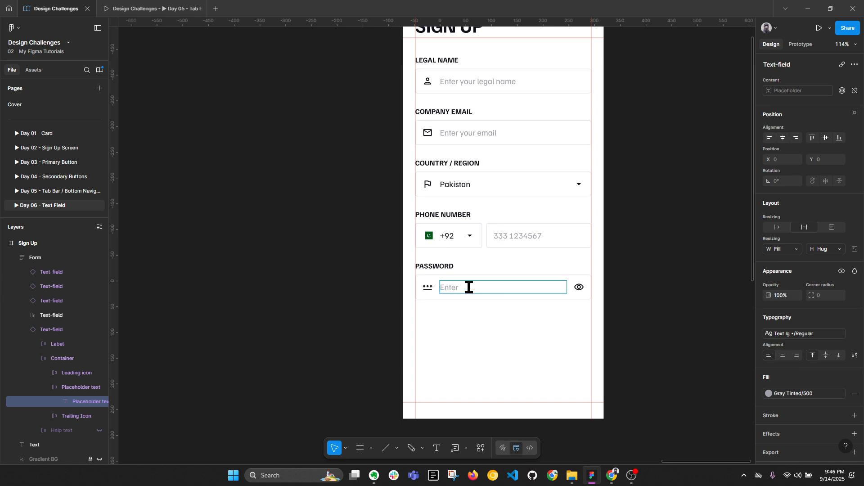
{"action": "key", "text": "ctrl+a"}
{"action": "type", "text": "S"}
{"action": "key", "text": "Escape"}
{"action": "left_click", "coordinate": [498, 277]}
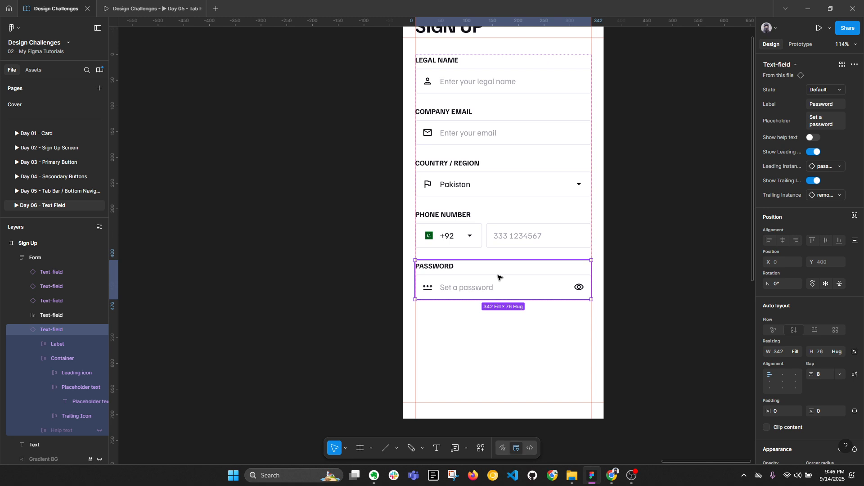
Step: Duplicate the Password field below it and label the copy BIO
{"action": "key", "text": "alt+l"}
{"action": "key", "text": "ctrl+d"}
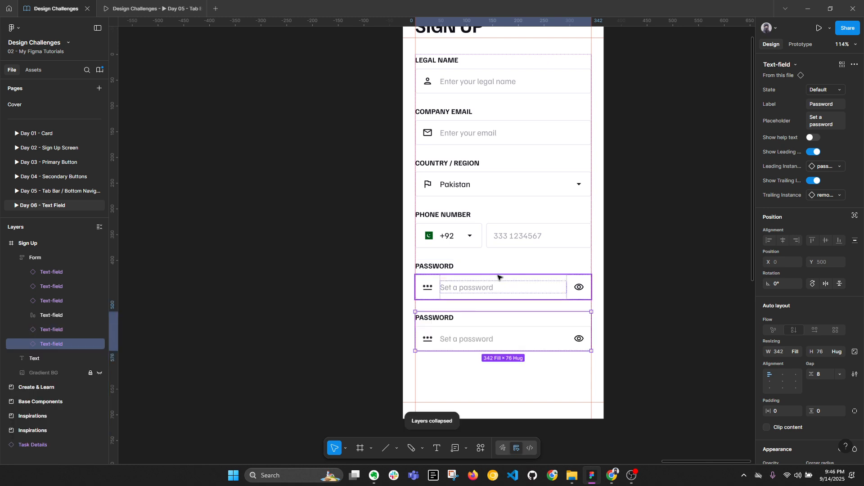
{"action": "double_click", "coordinate": [447, 318]}
{"action": "type", "text": "BIO"}
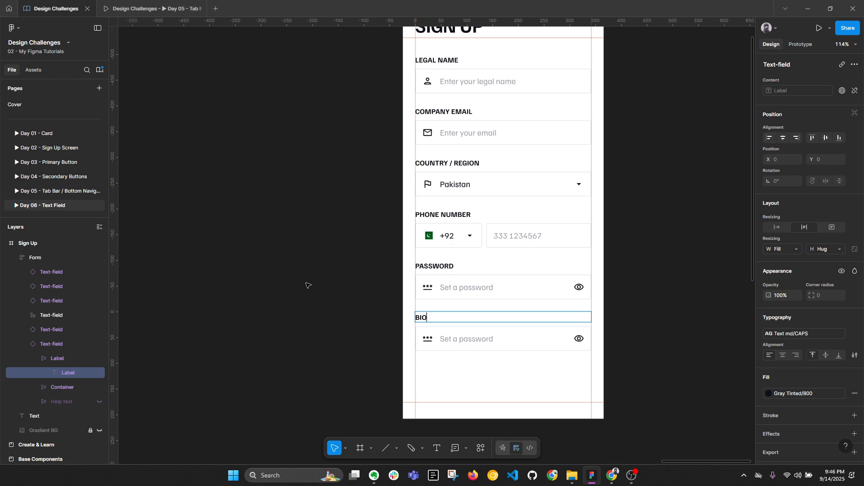
{"action": "key", "text": "Escape"}
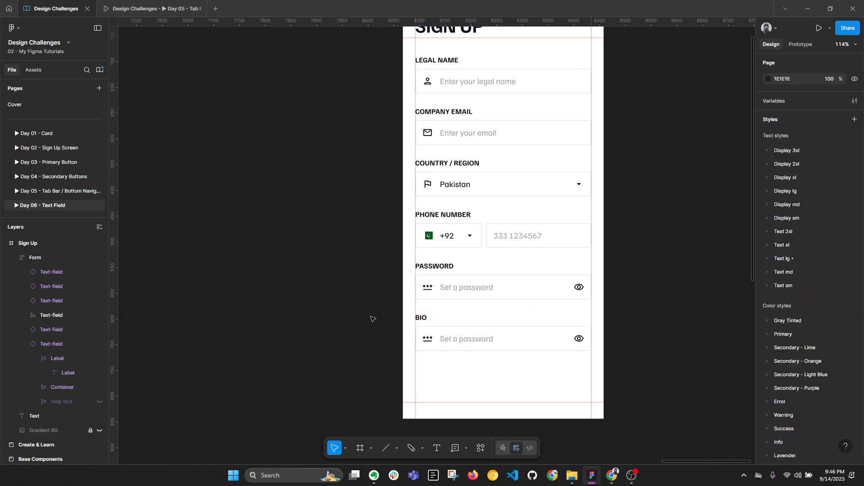
{"action": "left_click", "coordinate": [471, 333]}
{"action": "key", "text": "alt+l"}
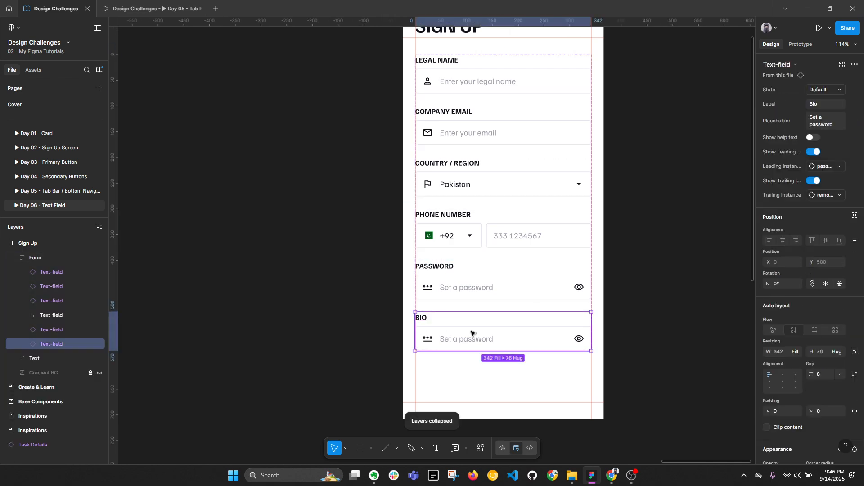
Step: Set the BIO field's placeholder to 'Describe yourself', fixing the misspelling
{"action": "double_click", "coordinate": [471, 338]}
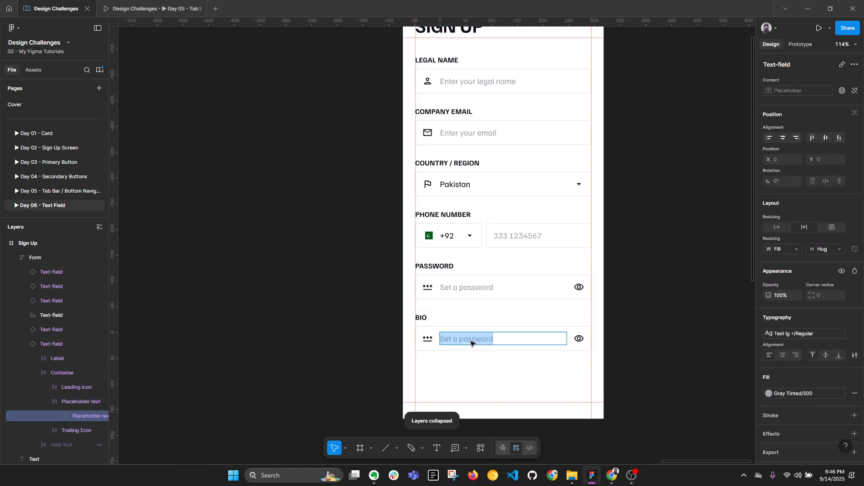
{"action": "type", "text": "Describe yourse;f"}
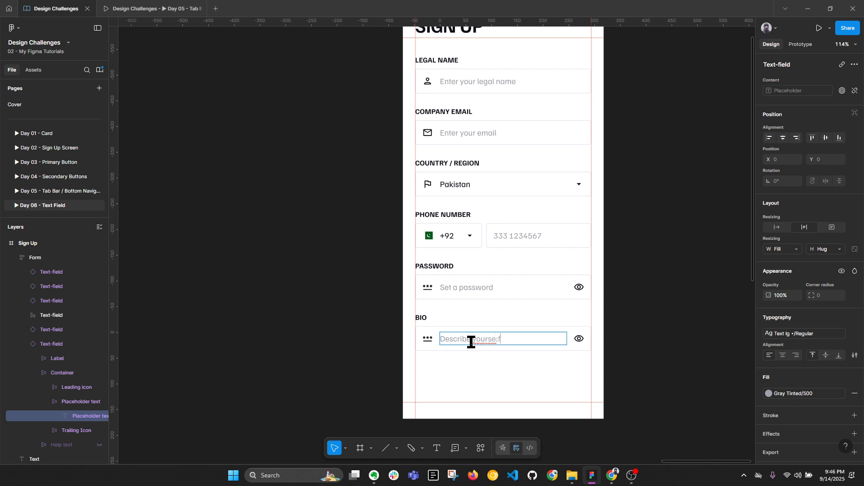
{"action": "right_click", "coordinate": [487, 340]}
{"action": "left_click", "coordinate": [495, 343]}
{"action": "scroll", "coordinate": [510, 340], "scroll_direction": "up", "scroll_amount": 3}
Step: Reset the Bio field's leading and trailing icons to their component defaults
{"action": "left_click", "coordinate": [453, 303]}
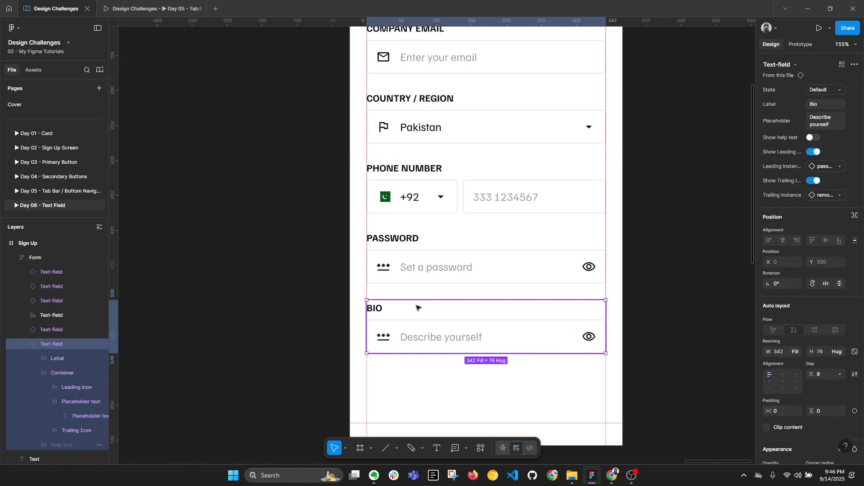
{"action": "left_click", "coordinate": [380, 337]}
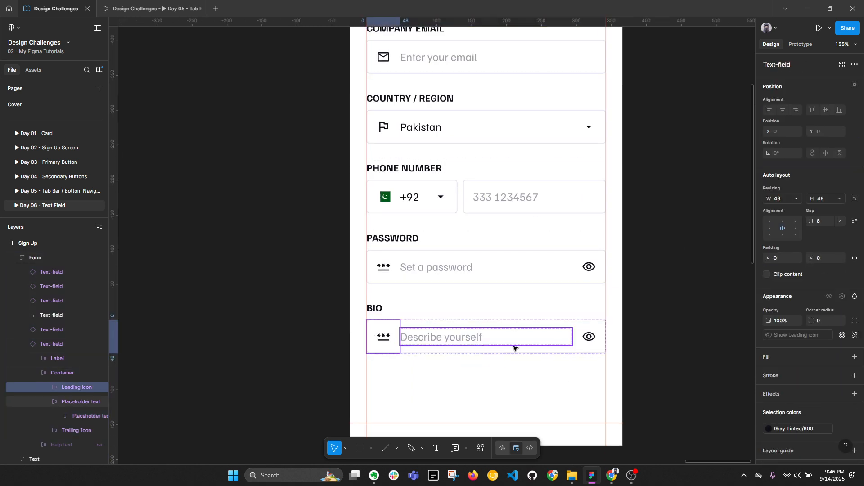
{"action": "left_click", "coordinate": [589, 338], "text": "shift"}
{"action": "right_click", "coordinate": [588, 340]}
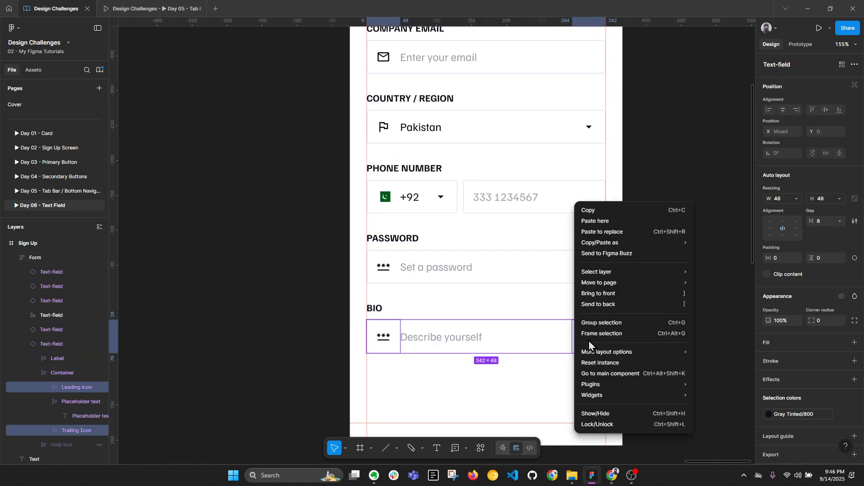
{"action": "left_click", "coordinate": [602, 364]}
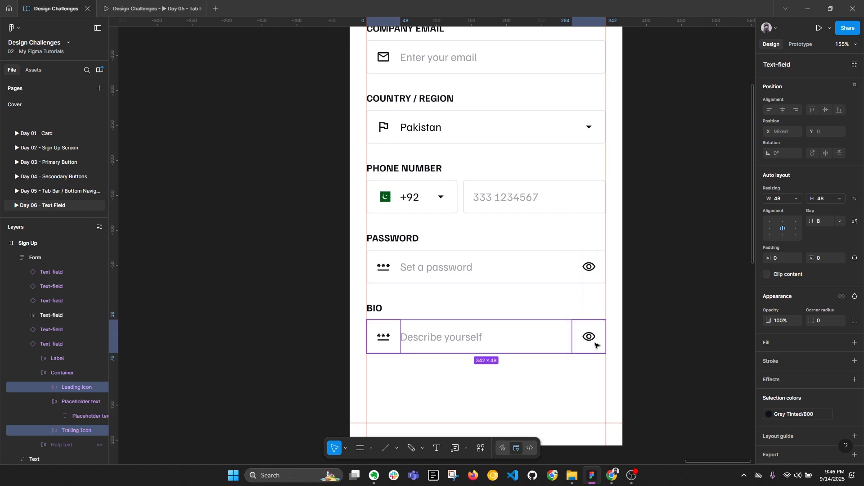
{"action": "right_click", "coordinate": [380, 346]}
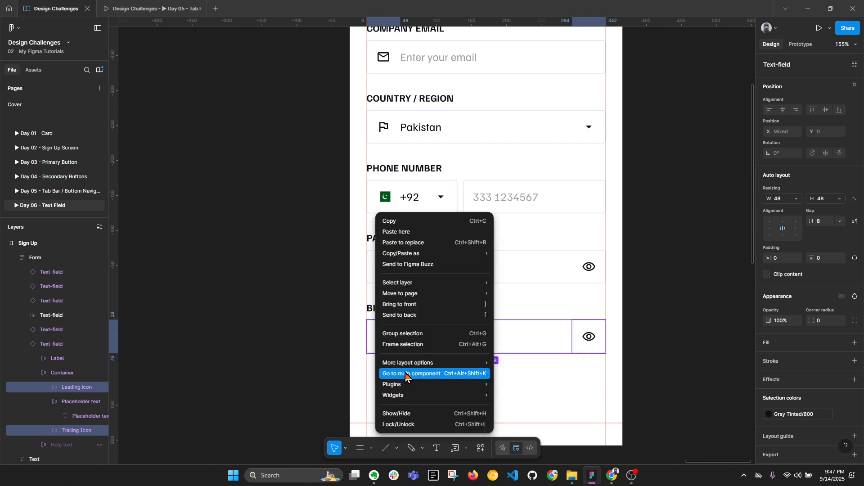
{"action": "key", "text": "Escape"}
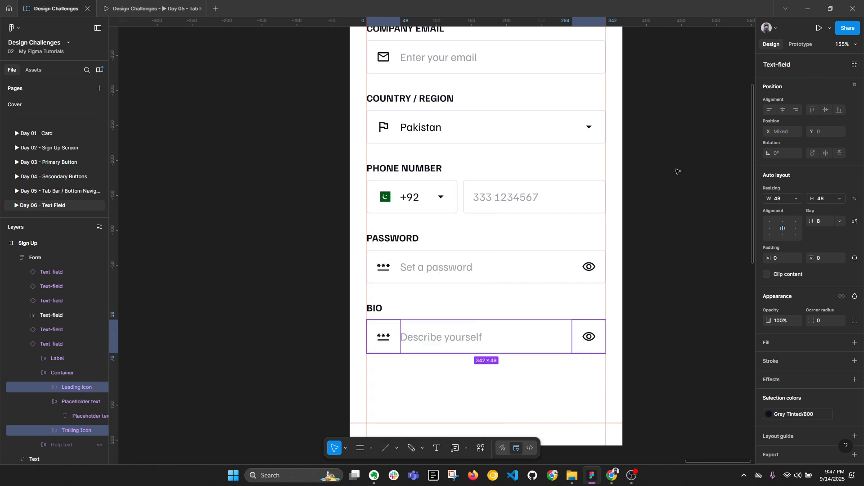
{"action": "right_click", "coordinate": [373, 340]}
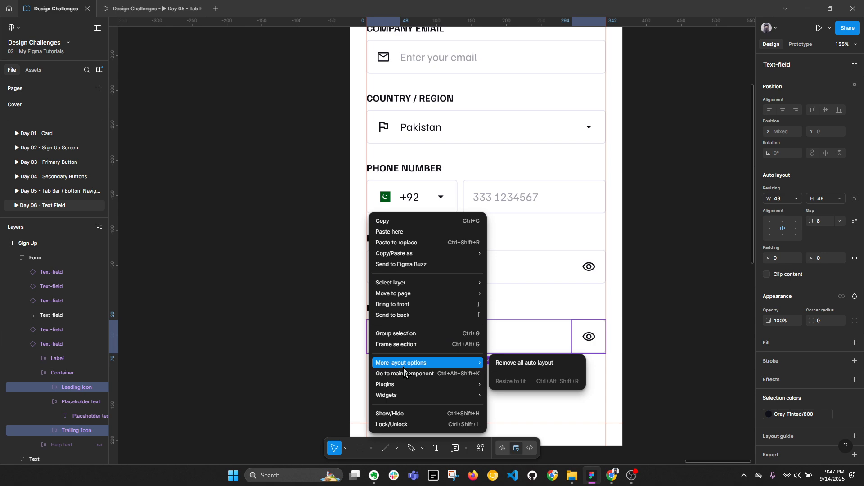
{"action": "mouse_move", "coordinate": [399, 384]}
{"action": "key", "text": "Escape"}
Step: Reset the whole Bio text field instance to the component defaults
{"action": "left_click", "coordinate": [367, 316]}
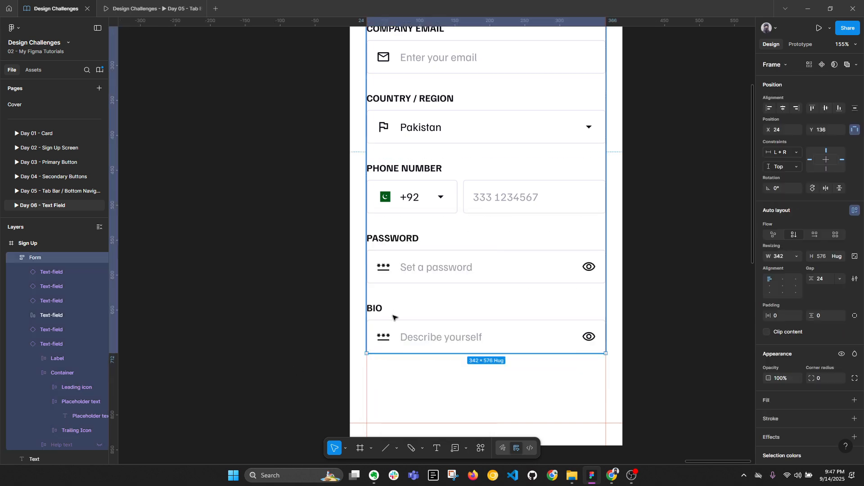
{"action": "left_click", "coordinate": [367, 316]}
{"action": "double_click", "coordinate": [430, 339]}
{"action": "left_click", "coordinate": [320, 360]}
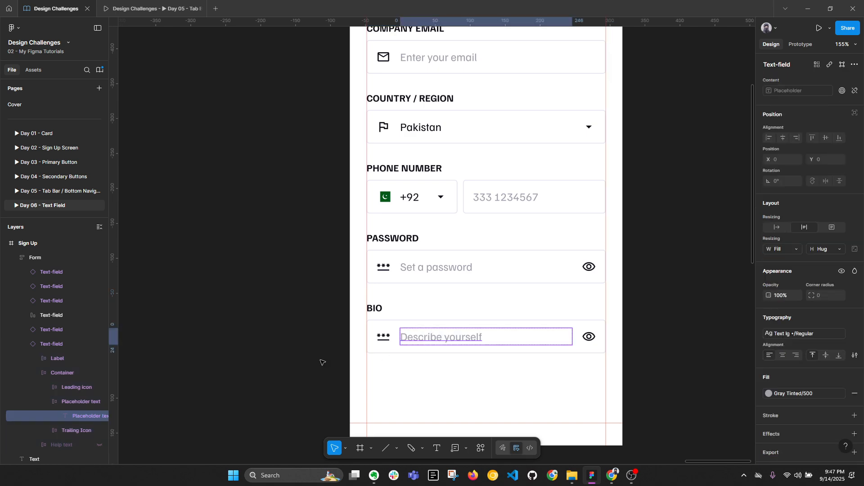
{"action": "left_click", "coordinate": [320, 361]}
{"action": "double_click", "coordinate": [417, 322]}
{"action": "right_click", "coordinate": [407, 323]}
{"action": "mouse_move", "coordinate": [439, 348]}
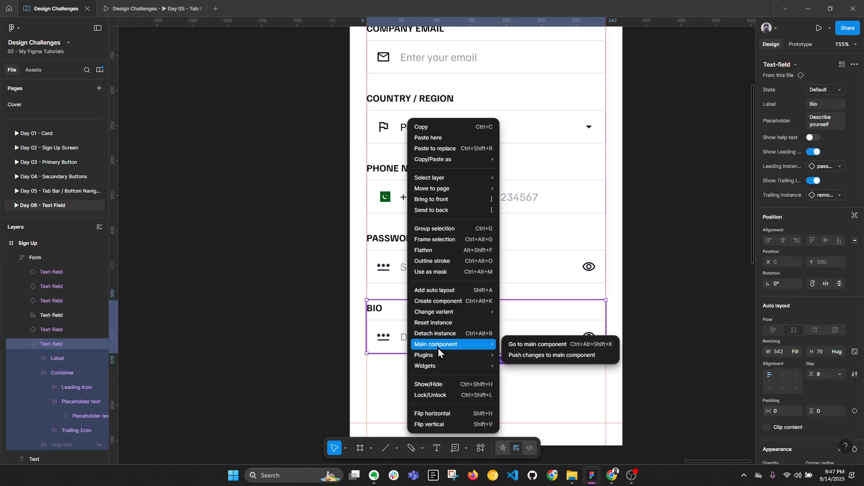
{"action": "left_click", "coordinate": [432, 324]}
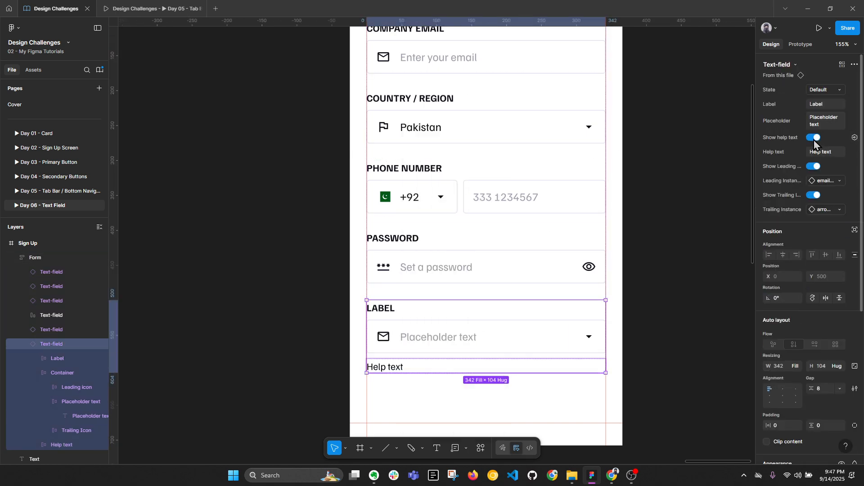
Step: Hide the help text, restore the 'Describe yourself' placeholder and relabel the field 'Bio'
{"action": "left_click", "coordinate": [814, 138]}
{"action": "left_click", "coordinate": [422, 334], "text": "ctrl"}
{"action": "double_click", "coordinate": [424, 334], "text": "ctrl"}
{"action": "key", "text": "ctrl+v"}
{"action": "key", "text": "Escape"}
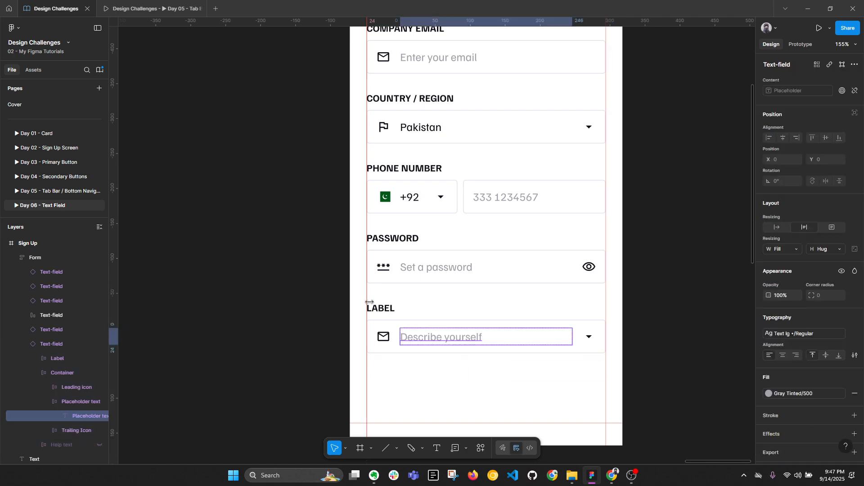
{"action": "double_click", "coordinate": [384, 307], "text": "ctrl"}
{"action": "type", "text": "Bio"}
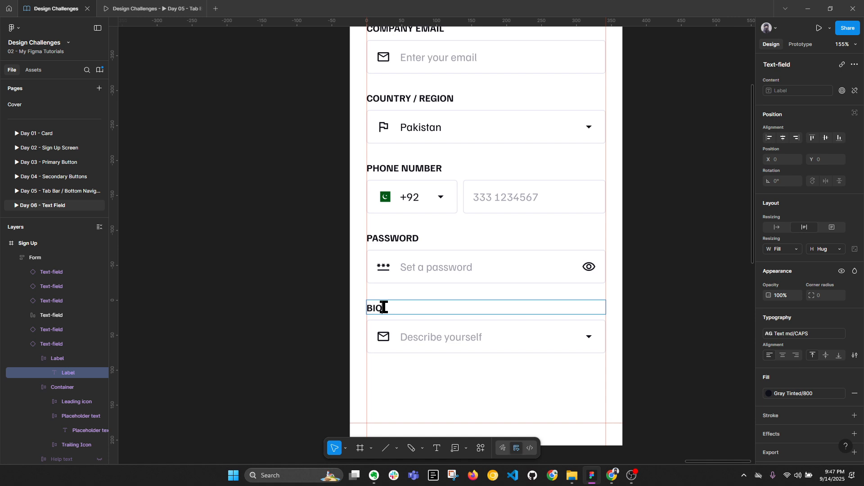
{"action": "key", "text": "Escape"}
{"action": "double_click", "coordinate": [407, 321]}
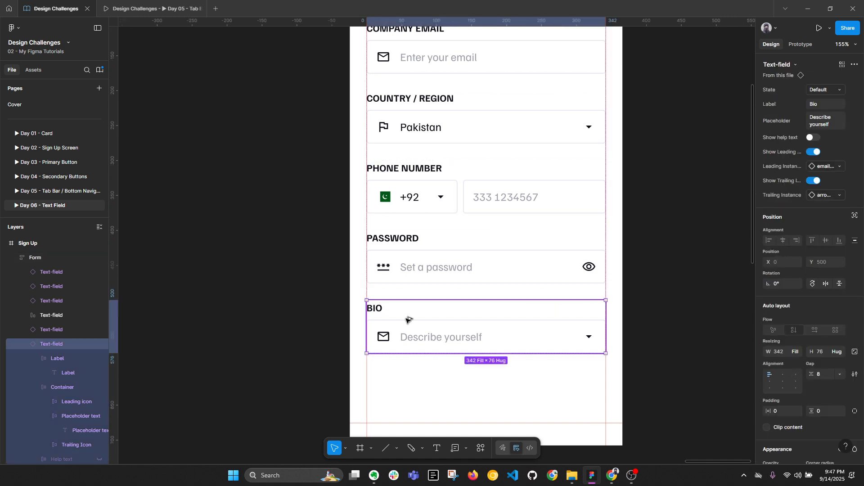
Step: Try hiding the Bio field's leading and trailing icons, then restore both
{"action": "key", "text": "alt+l"}
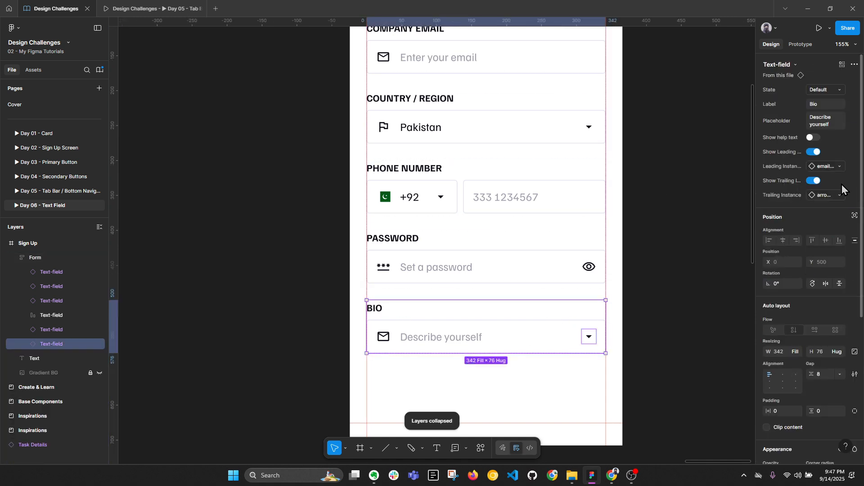
{"action": "left_click", "coordinate": [816, 181]}
{"action": "left_click", "coordinate": [814, 151]}
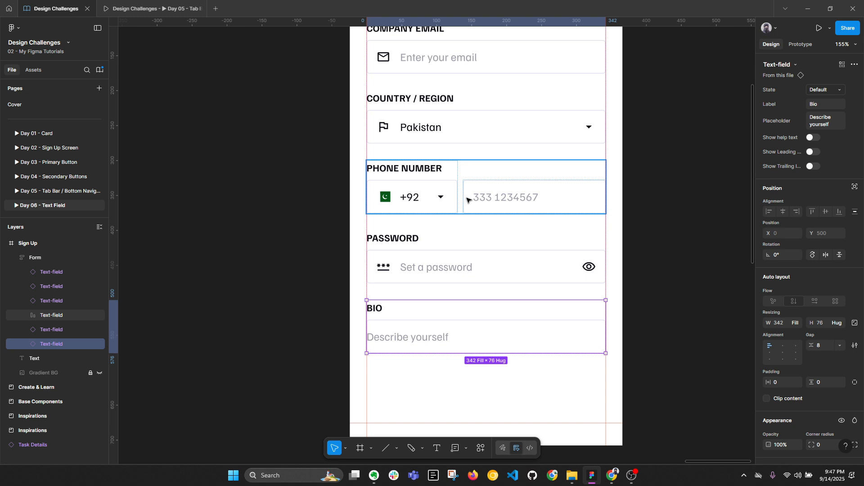
{"action": "key", "text": "ctrl+z"}
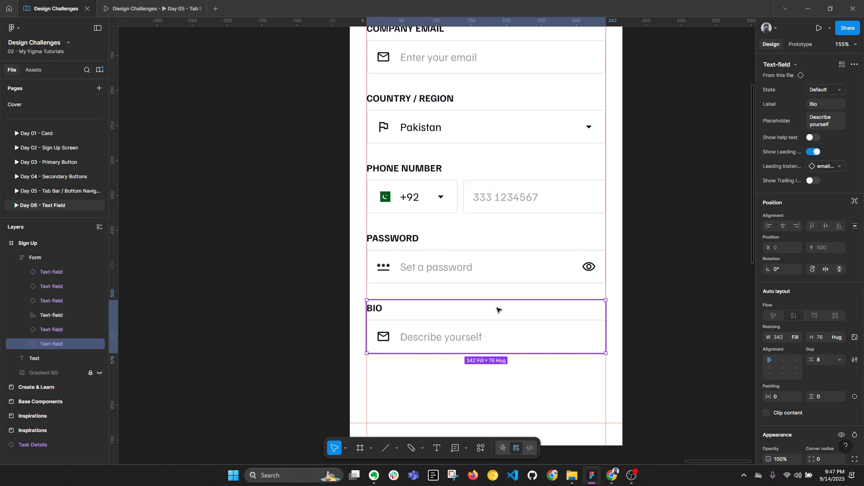
{"action": "key", "text": "ctrl+z"}
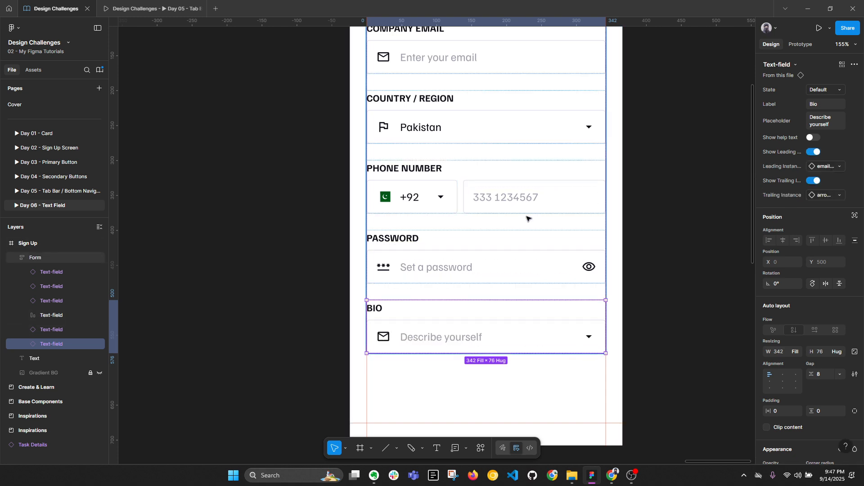
{"action": "key", "text": "alt+l"}
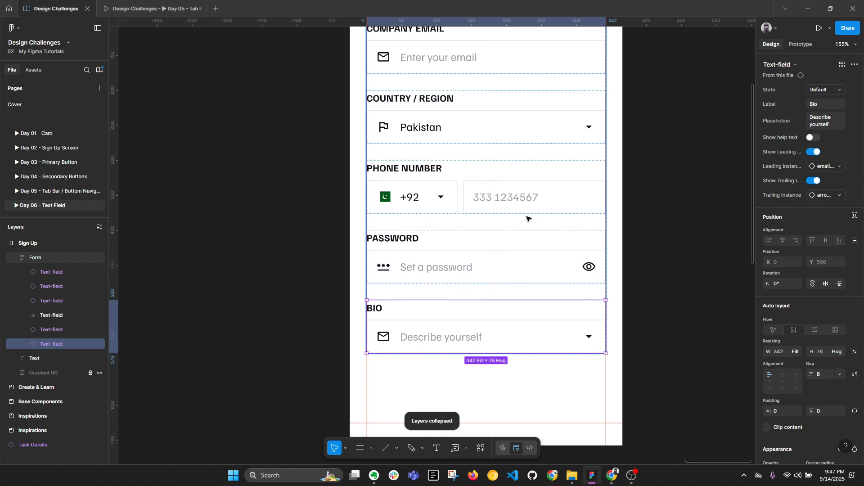
Step: Paste two extra copies of 'Describe yourself' into the Bio placeholder to overflow it
{"action": "double_click", "coordinate": [463, 339]}
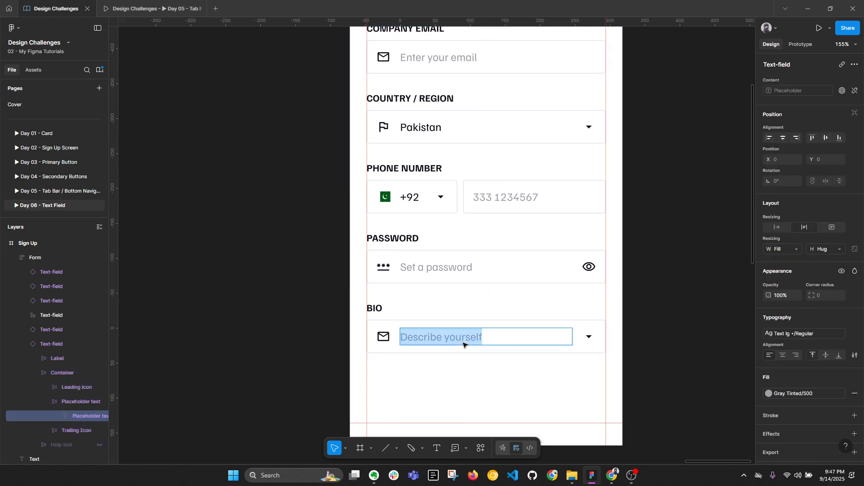
{"action": "key", "text": "ctrl+c"}
{"action": "key", "text": "Right"}
{"action": "key", "text": "ctrl+v"}
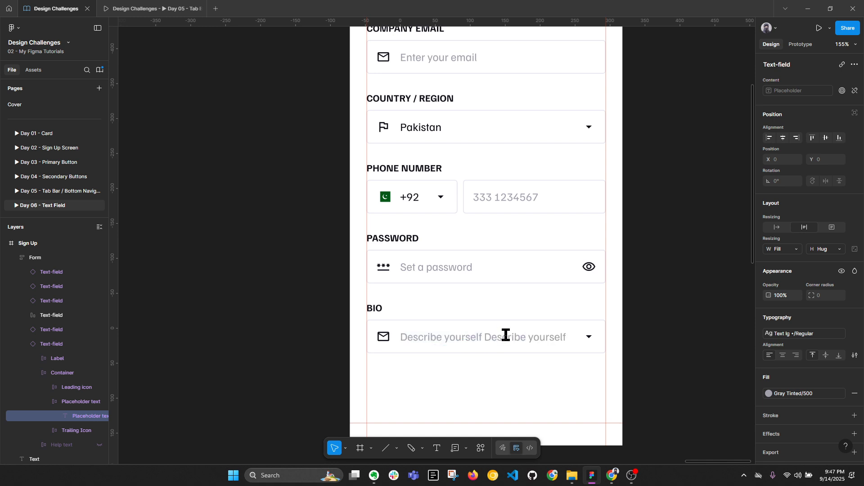
{"action": "key", "text": "ctrl+v"}
{"action": "key", "text": "ctrl+v"}
{"action": "key", "text": "ctrl+v"}
{"action": "key", "text": "ctrl+v"}
{"action": "key", "text": "ctrl+v"}
{"action": "key", "text": "ctrl+v"}
{"action": "left_click", "coordinate": [689, 353]}
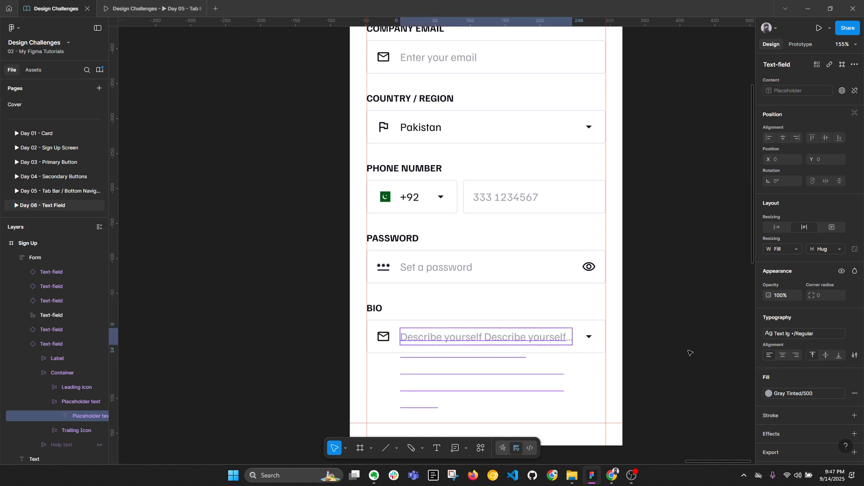
{"action": "left_click", "coordinate": [689, 353]}
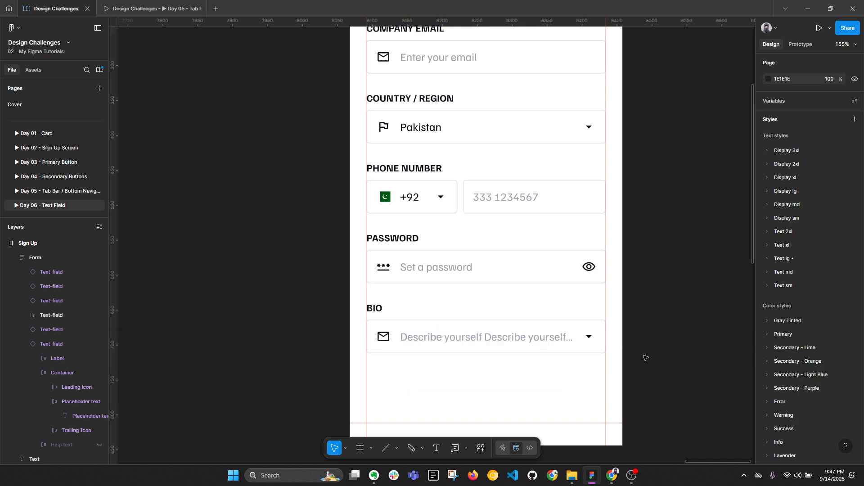
Step: Set the placeholder's type settings to truncate with an ellipsis, then remove the extra copies
{"action": "left_click", "coordinate": [553, 343]}
{"action": "left_click", "coordinate": [854, 355]}
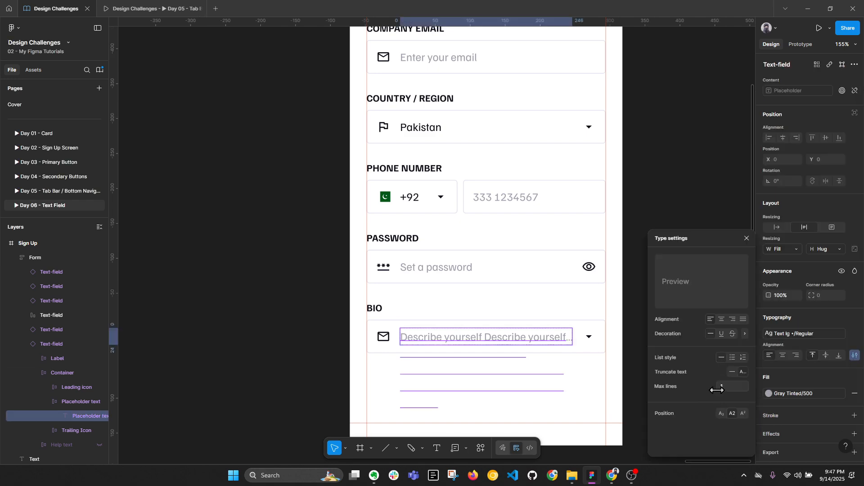
{"action": "left_click", "coordinate": [742, 371]}
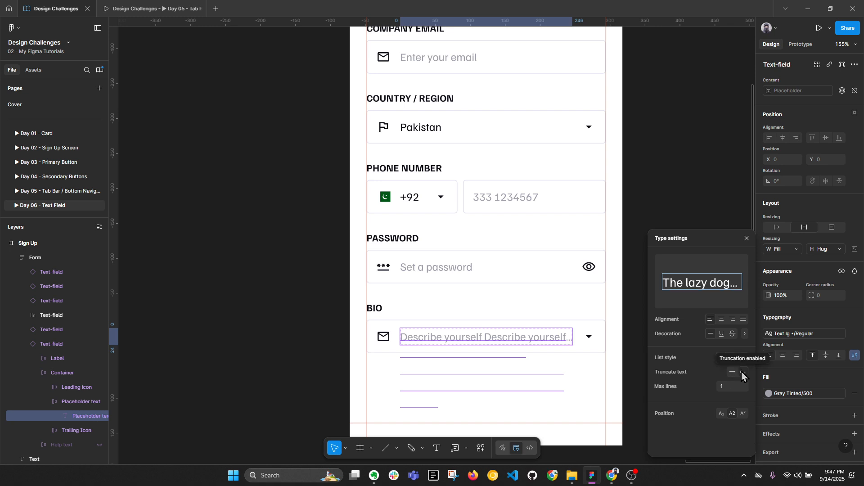
{"action": "left_click", "coordinate": [746, 238]}
{"action": "left_click", "coordinate": [634, 229]}
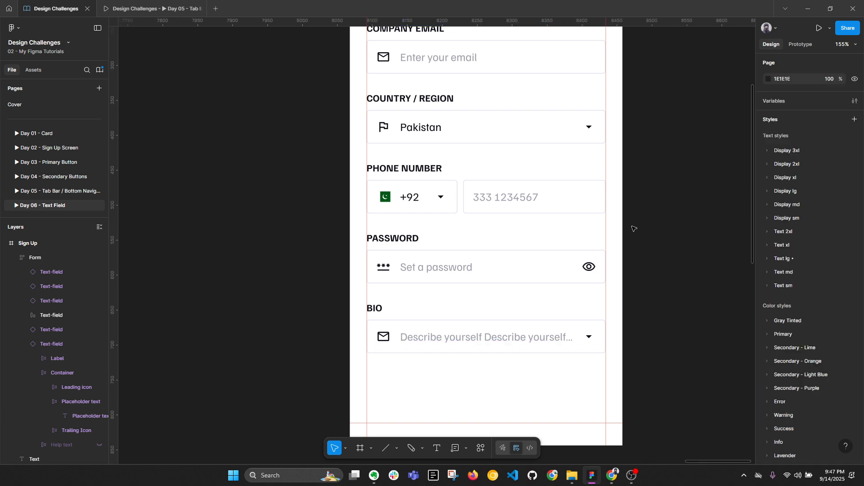
{"action": "left_click", "coordinate": [581, 321]}
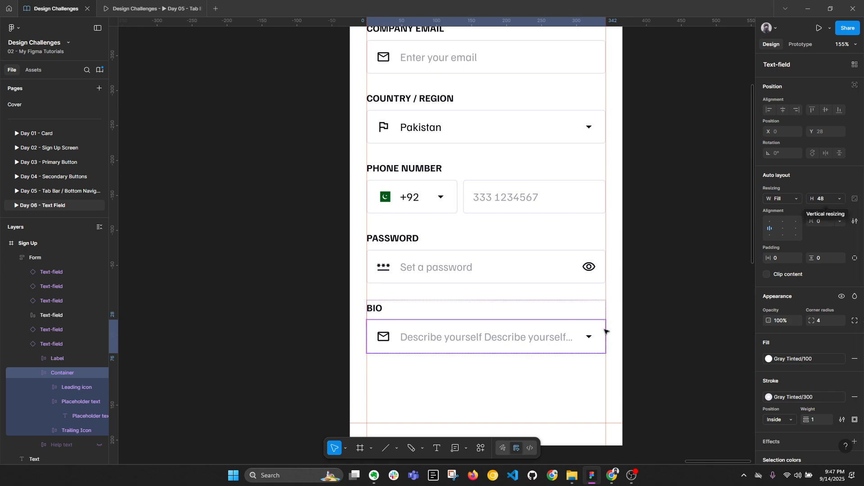
{"action": "key", "text": "ctrl+z"}
{"action": "key", "text": "ctrl+z"}
{"action": "key", "text": "ctrl+z"}
{"action": "key", "text": "ctrl+z"}
{"action": "key", "text": "ctrl+z"}
{"action": "key", "text": "ctrl+z"}
{"action": "key", "text": "ctrl+z"}
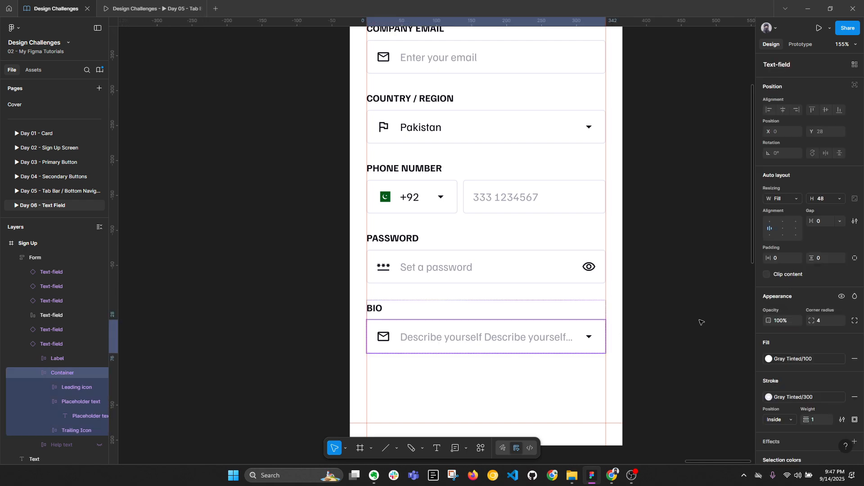
{"action": "key", "text": "ctrl+z"}
{"action": "key", "text": "ctrl+z"}
{"action": "key", "text": "ctrl+z"}
{"action": "key", "text": "ctrl+z"}
{"action": "key", "text": "ctrl+z"}
{"action": "key", "text": "ctrl+z"}
{"action": "key", "text": "ctrl+z"}
{"action": "key", "text": "ctrl+z"}
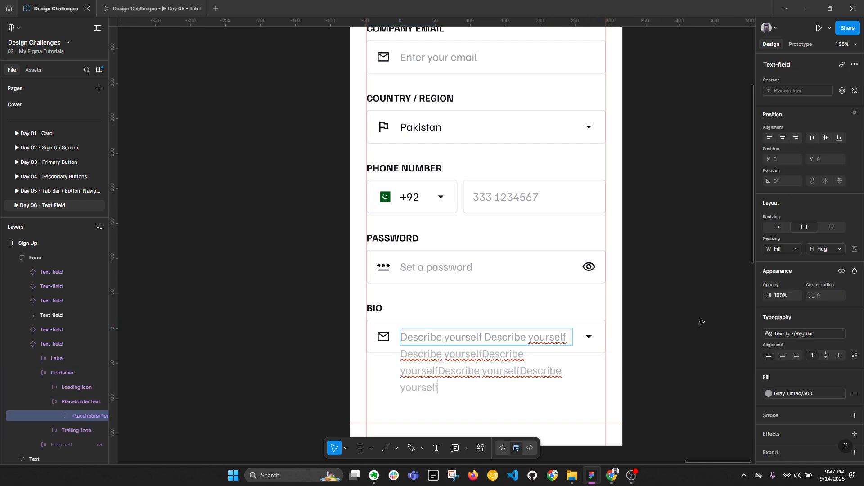
Step: Zoom out and pan across the canvas toward the Sign Up frame, collapsing the layer tree
{"action": "left_click", "coordinate": [702, 323]}
{"action": "scroll", "coordinate": [702, 324], "scroll_direction": "down", "scroll_amount": 5}
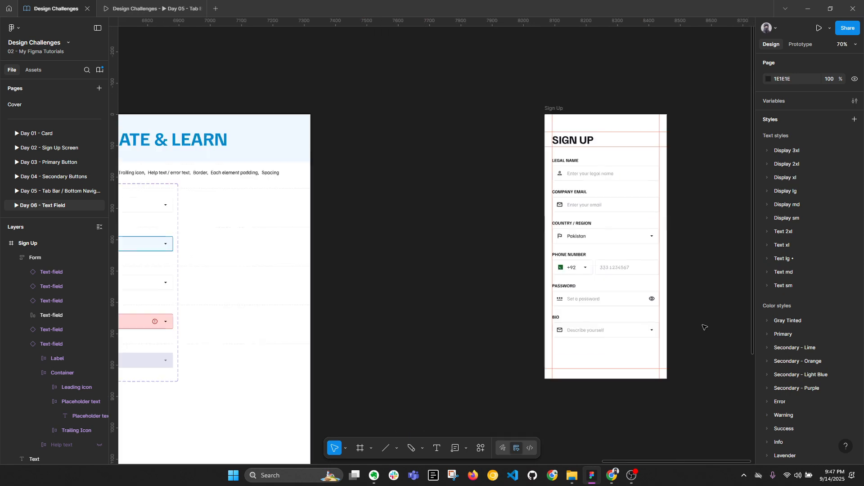
{"action": "left_click_drag", "start_coordinate": [354, 349], "coordinate": [708, 295]}
{"action": "left_click_drag", "start_coordinate": [370, 297], "coordinate": [660, 270]}
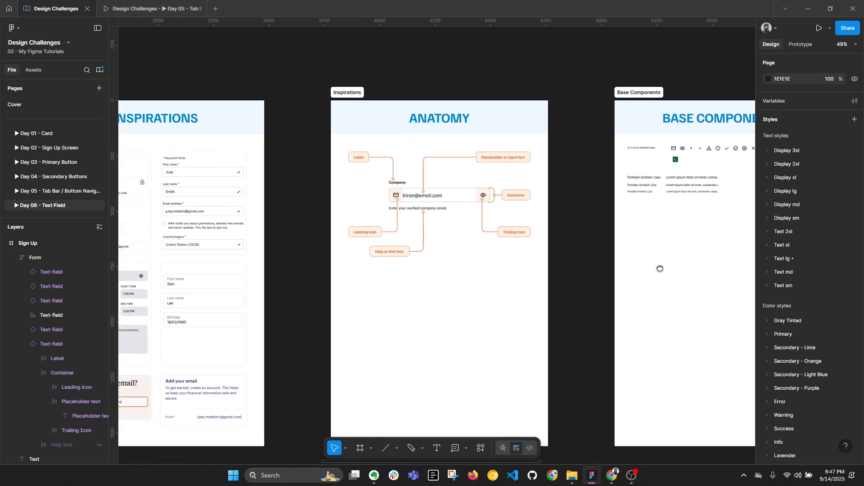
{"action": "left_click_drag", "start_coordinate": [301, 272], "coordinate": [468, 272]}
{"action": "scroll", "coordinate": [245, 350], "scroll_direction": "up", "scroll_amount": 5}
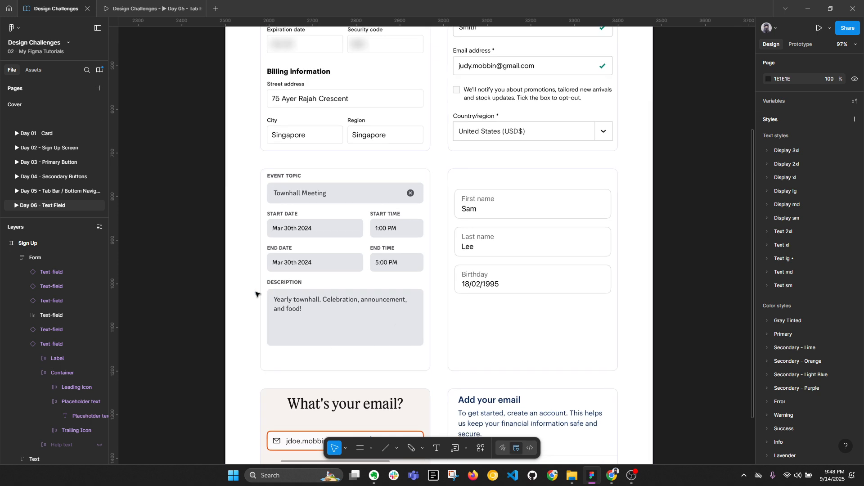
{"action": "key", "text": "alt+l"}
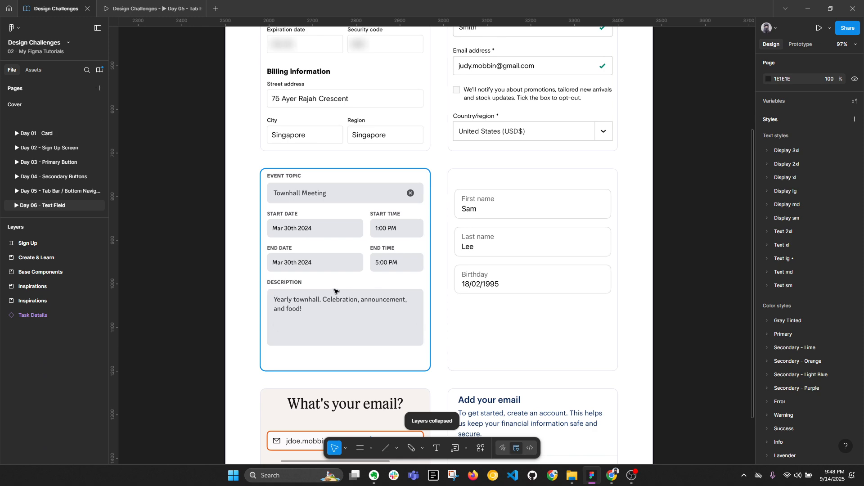
Step: Scroll and zoom in on the six-field Sign Up form
{"action": "scroll", "coordinate": [280, 324], "scroll_direction": "up", "scroll_amount": 3}
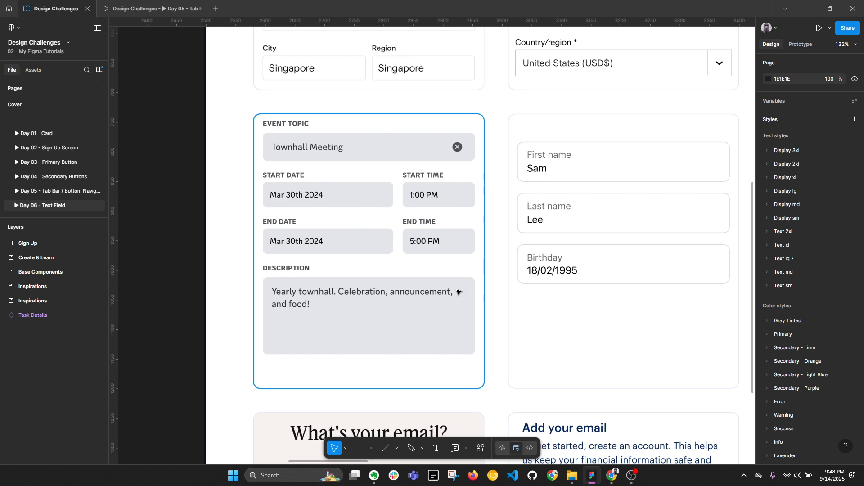
{"action": "scroll", "coordinate": [474, 358], "scroll_direction": "down", "scroll_amount": 5}
{"action": "scroll", "coordinate": [609, 284], "scroll_direction": "right", "scroll_amount": 10}
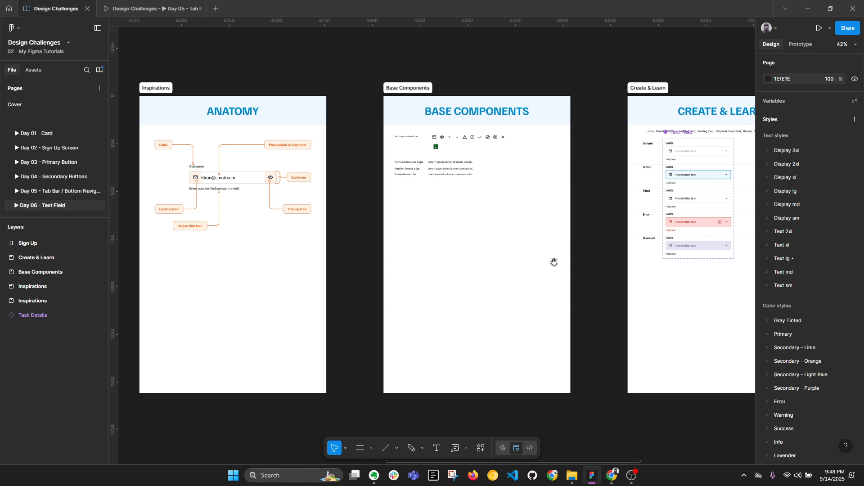
{"action": "scroll", "coordinate": [666, 251], "scroll_direction": "right", "scroll_amount": 8}
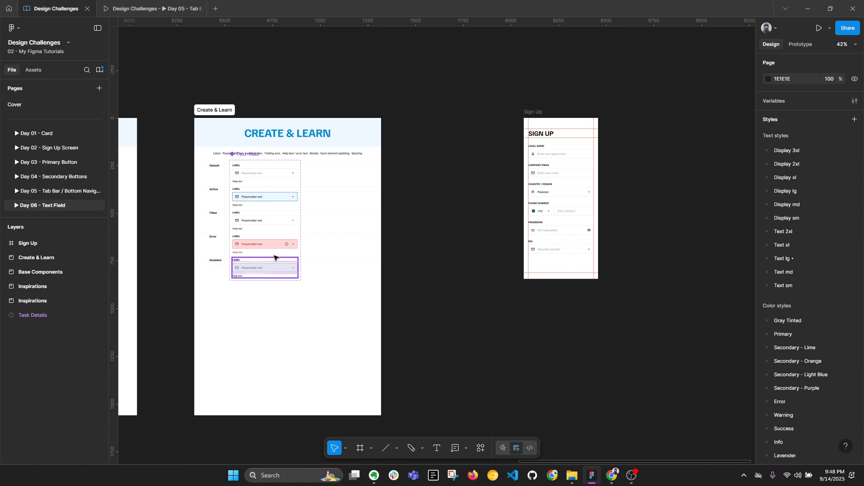
{"action": "scroll", "coordinate": [565, 229], "scroll_direction": "up", "scroll_amount": 4}
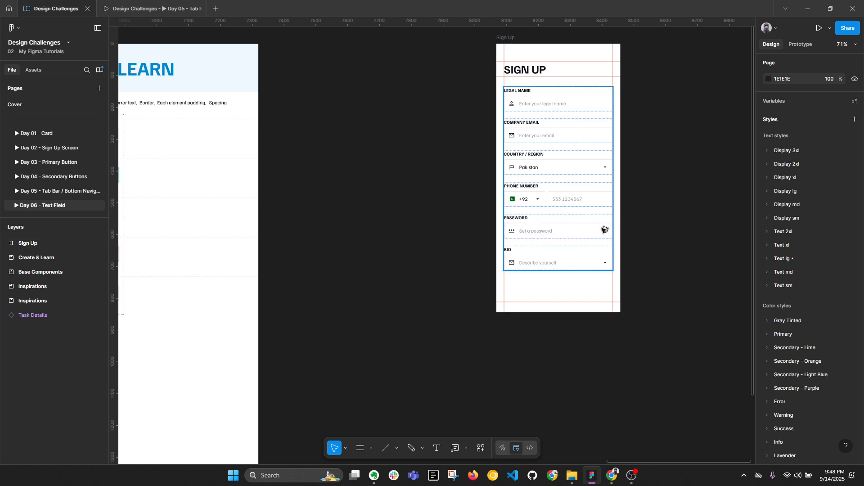
{"action": "key", "text": "alt+l"}
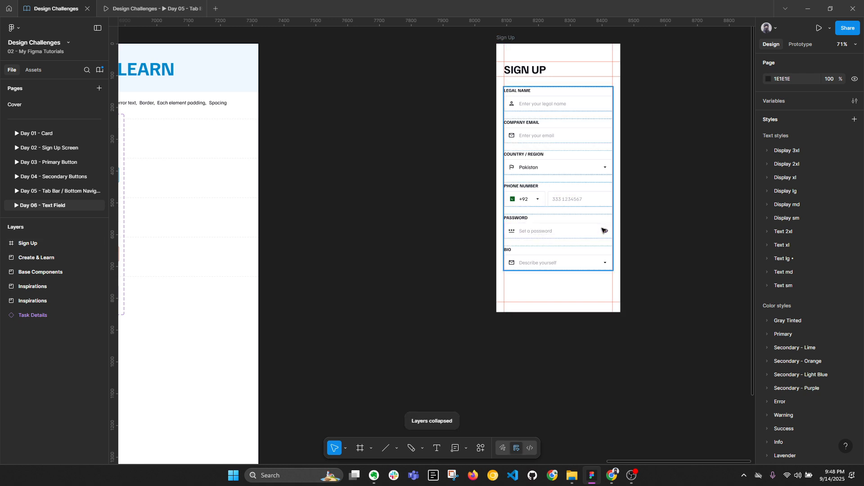
{"action": "scroll", "coordinate": [596, 230], "scroll_direction": "up", "scroll_amount": 3}
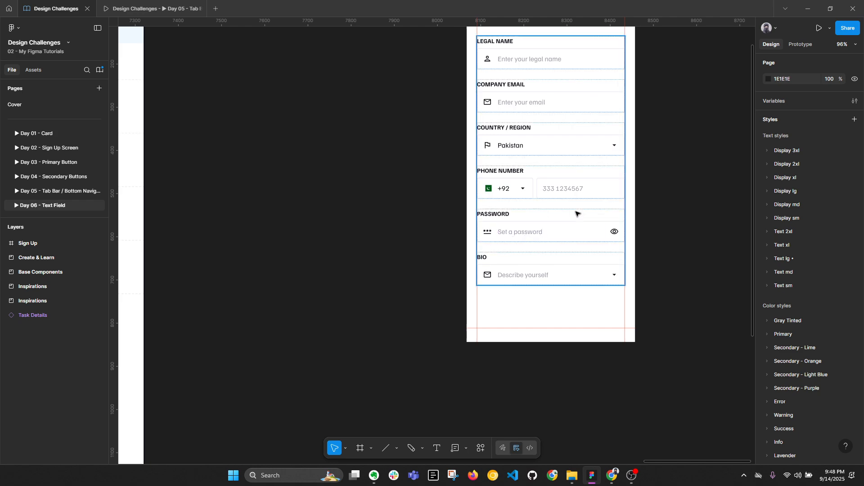
Step: Hide the password field's leading and trailing icons, then undo to keep them
{"action": "double_click", "coordinate": [576, 214]}
{"action": "left_click", "coordinate": [813, 181]}
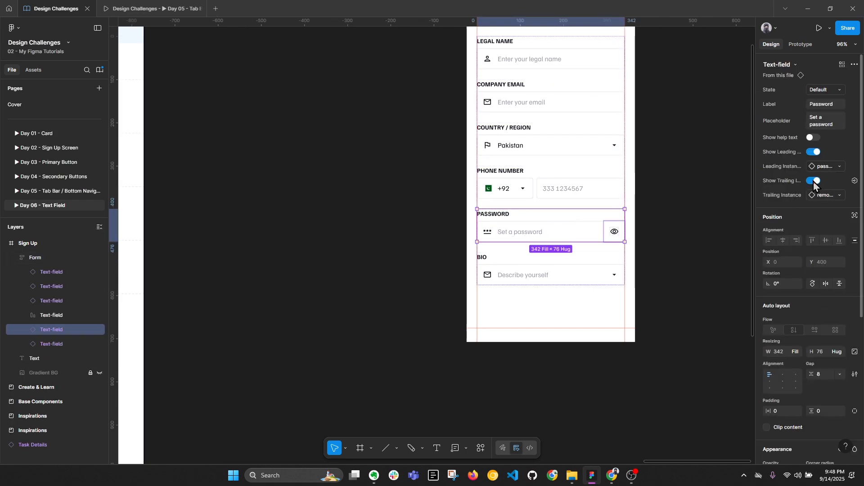
{"action": "left_click", "coordinate": [813, 152]}
{"action": "scroll", "coordinate": [489, 232], "scroll_direction": "up", "scroll_amount": 2}
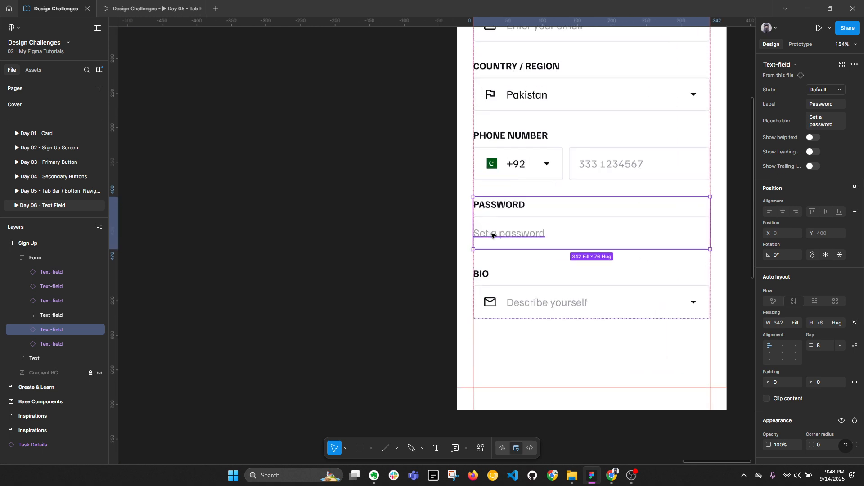
{"action": "key", "text": "ctrl+z"}
{"action": "key", "text": "ctrl+z"}
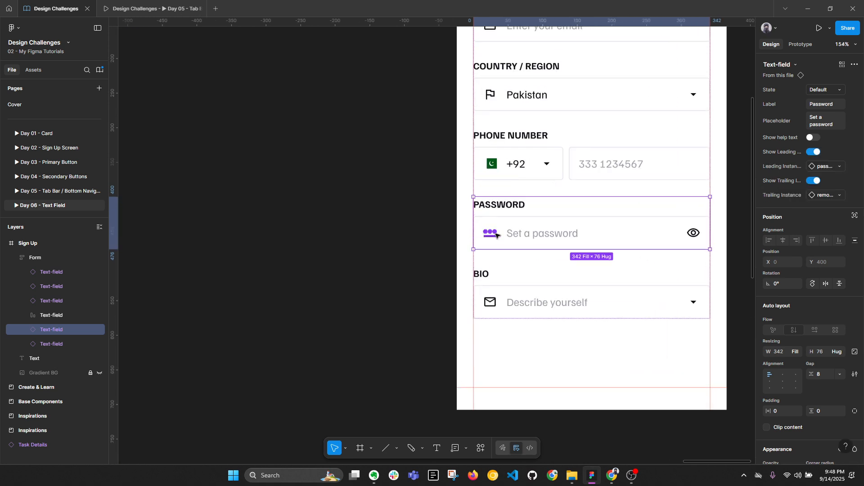
{"action": "scroll", "coordinate": [492, 235], "scroll_direction": "down", "scroll_amount": 2}
{"action": "left_click", "coordinate": [491, 226]}
Step: Pan to Create & Learn, select the Text-field component set and check variant spacing
{"action": "scroll", "coordinate": [490, 226], "scroll_direction": "down", "scroll_amount": 6}
{"action": "left_click_drag", "start_coordinate": [333, 201], "coordinate": [411, 196]}
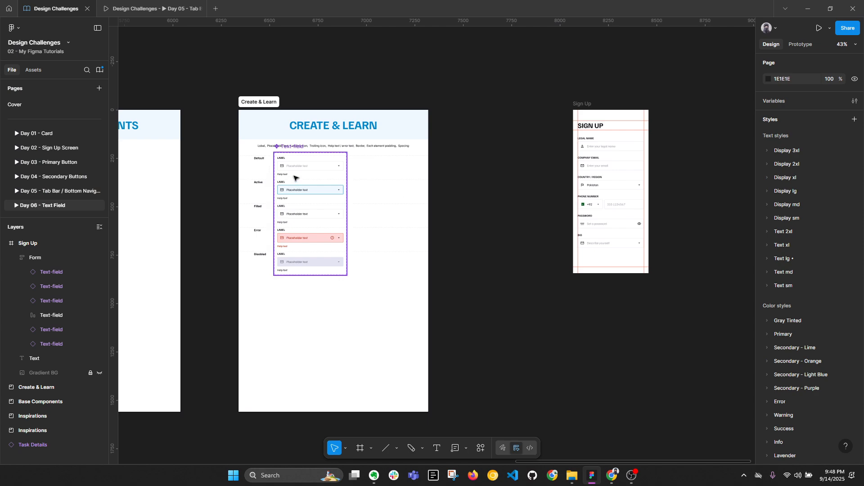
{"action": "scroll", "coordinate": [288, 174], "scroll_direction": "up", "scroll_amount": 2}
{"action": "left_click", "coordinate": [283, 142]}
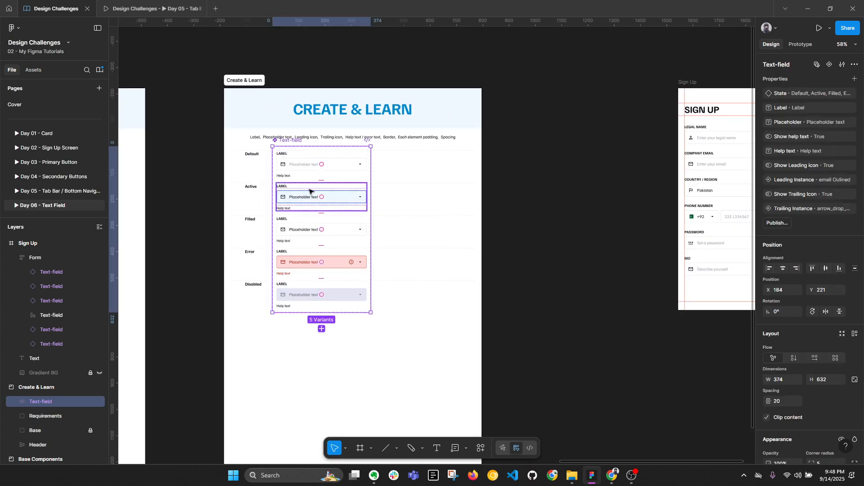
{"action": "scroll", "coordinate": [295, 185], "scroll_direction": "up", "scroll_amount": 3}
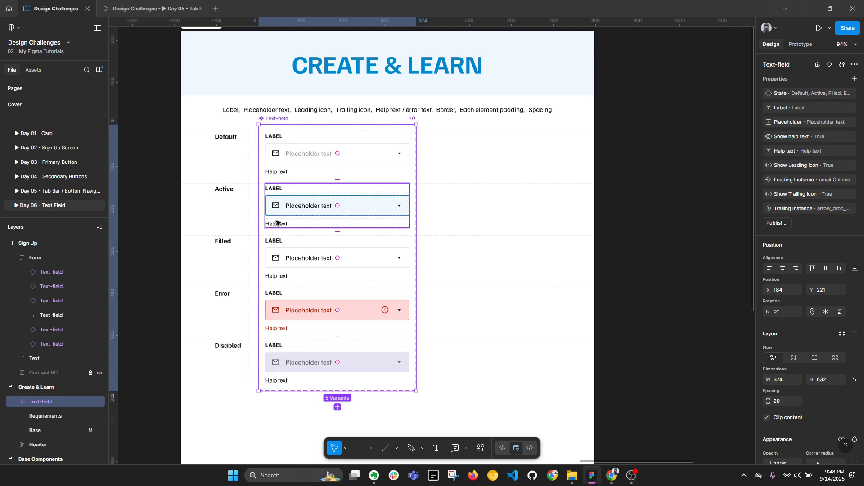
{"action": "key", "text": "alt"}
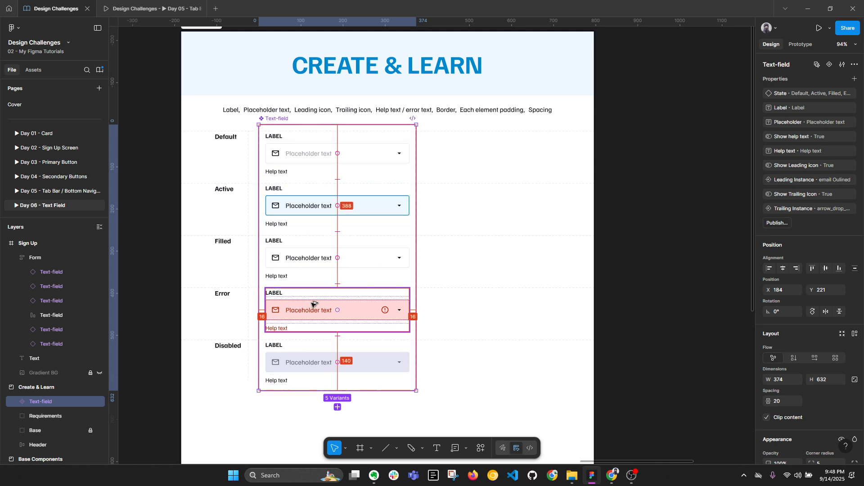
{"action": "key", "text": "alt+l"}
{"action": "scroll", "coordinate": [345, 253], "scroll_direction": "down", "scroll_amount": 3}
Step: Set the Create & Learn section and its header frame to 1500 wide
{"action": "left_click", "coordinate": [275, 112]}
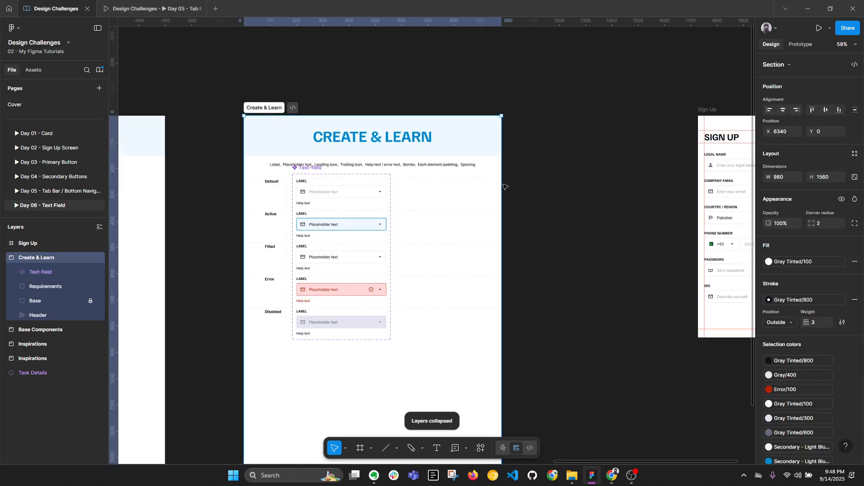
{"action": "left_click", "coordinate": [785, 177]}
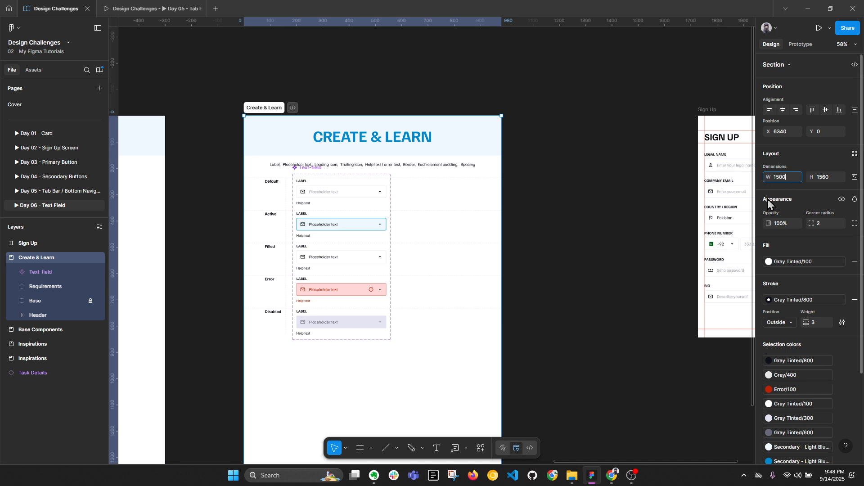
{"action": "type", "text": "1500"}
{"action": "key", "text": "Return"}
{"action": "double_click", "coordinate": [396, 137]}
{"action": "key", "text": "Escape"}
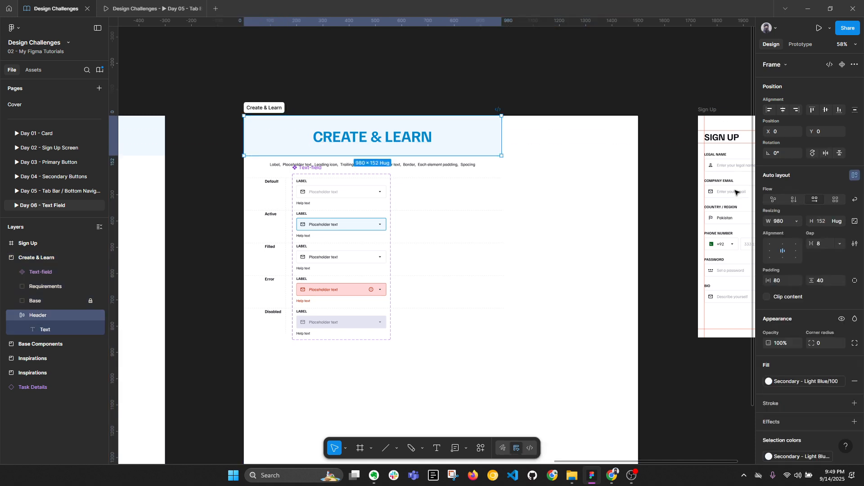
{"action": "left_click", "coordinate": [789, 221]}
{"action": "type", "text": "15"}
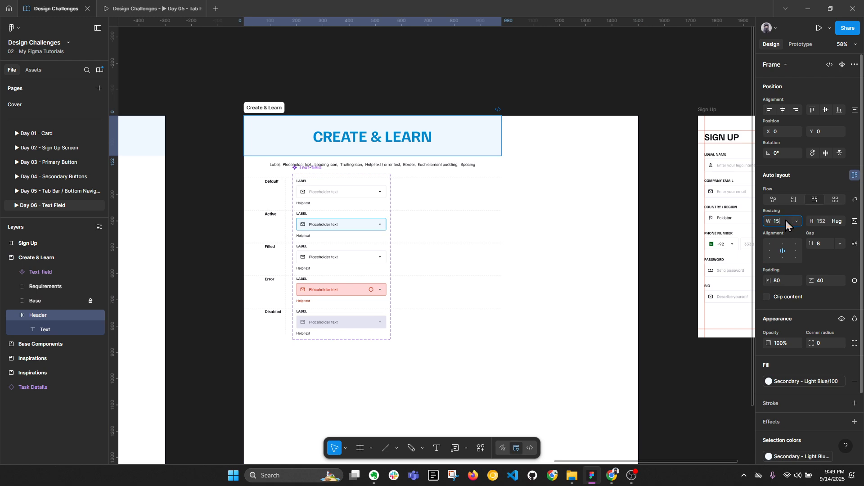
{"action": "type", "text": "00"}
{"action": "key", "text": "Return"}
Step: Centre the requirements line horizontally and stretch the Text-field set to 1316 wide
{"action": "left_click", "coordinate": [391, 182]}
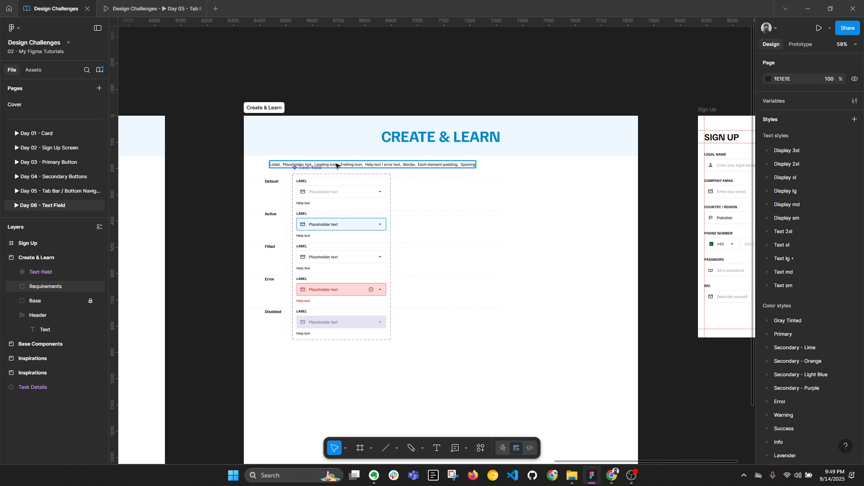
{"action": "left_click", "coordinate": [337, 165]}
{"action": "left_click", "coordinate": [784, 110]}
{"action": "left_click", "coordinate": [386, 192]}
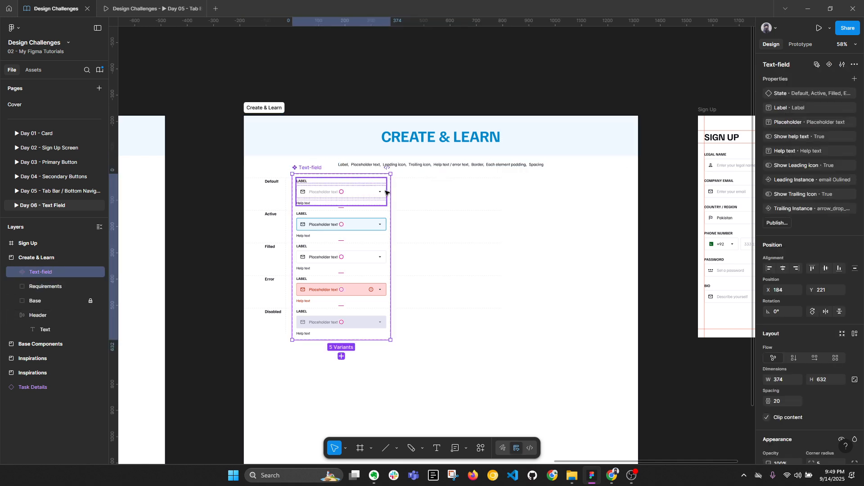
{"action": "left_click_drag", "start_coordinate": [391, 193], "coordinate": [623, 198]}
{"action": "left_click", "coordinate": [660, 212]}
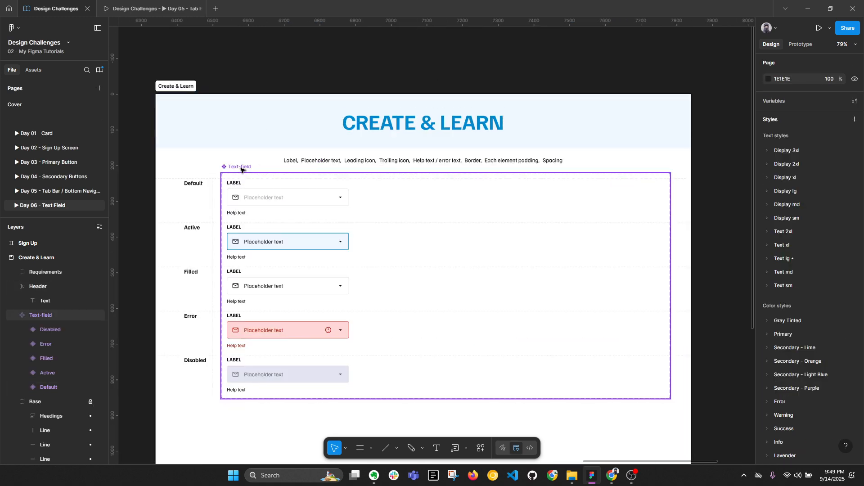
Step: Unlock Base and copy the Default heading below the set as 'With Icon'
{"action": "left_click", "coordinate": [285, 173]}
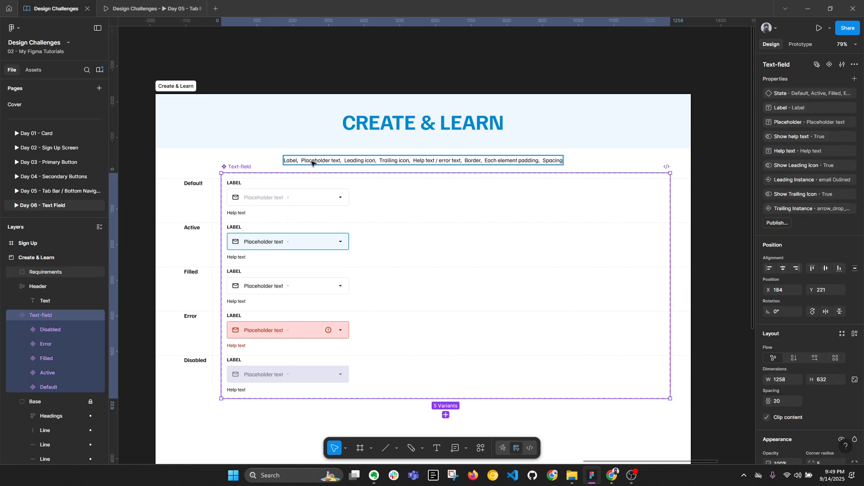
{"action": "scroll", "coordinate": [293, 180], "scroll_direction": "down", "scroll_amount": 2}
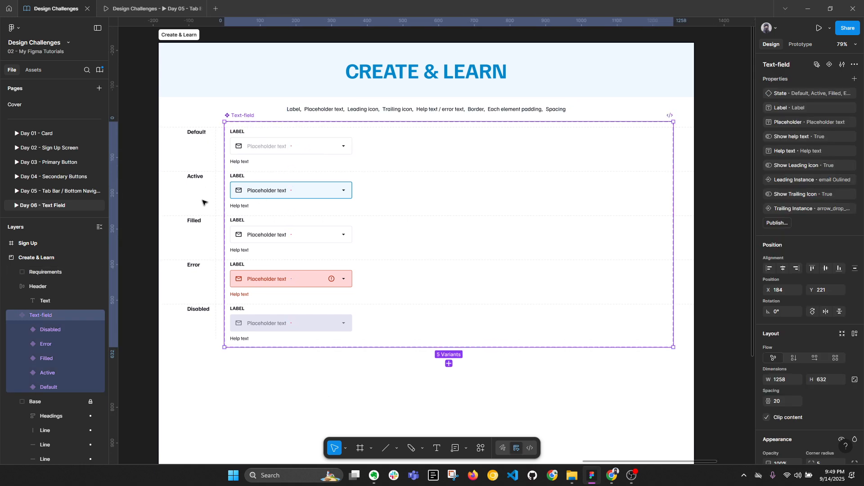
{"action": "left_click", "coordinate": [91, 402]}
{"action": "left_click", "coordinate": [199, 133]}
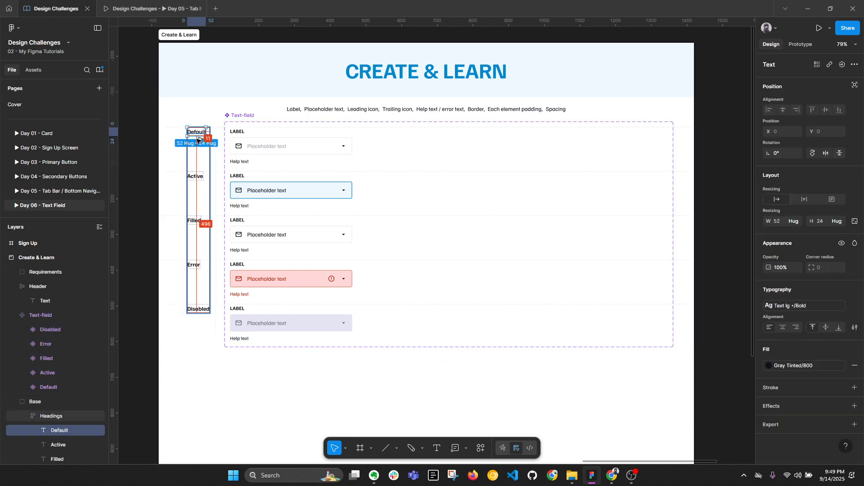
{"action": "left_click_drag", "start_coordinate": [197, 134], "coordinate": [256, 365]}
{"action": "double_click", "coordinate": [255, 363]}
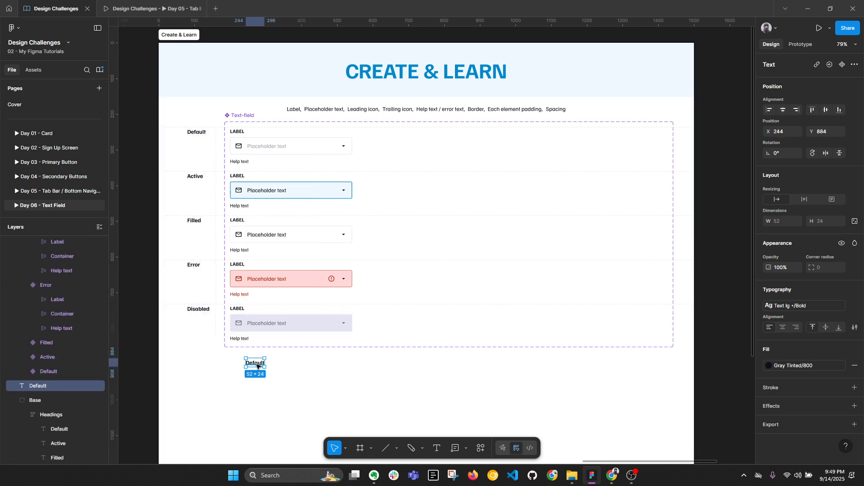
{"action": "type", "text": "With"}
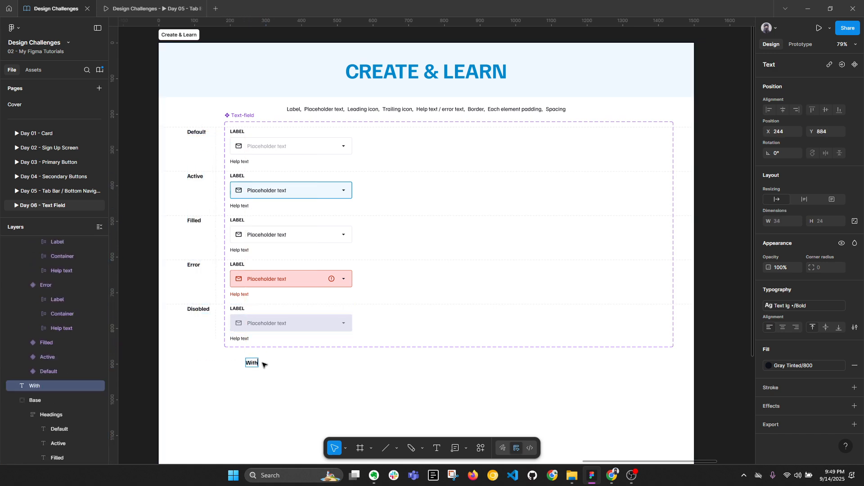
{"action": "type", "text": " Icon"}
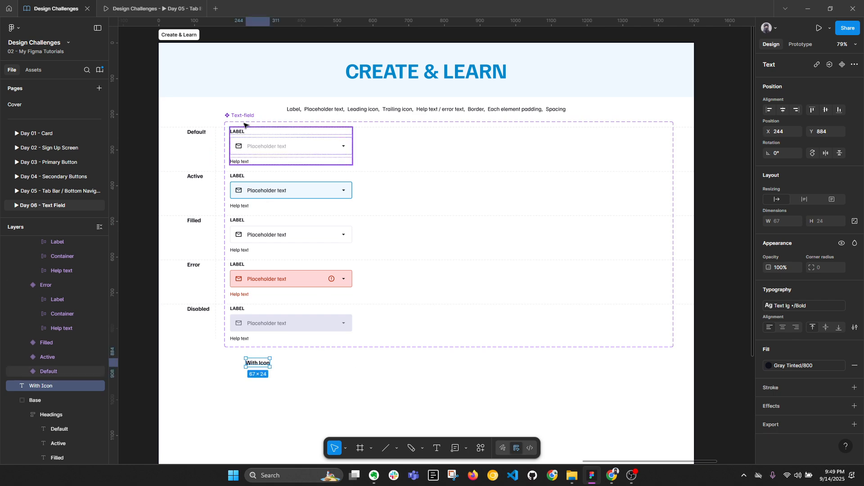
Step: Duplicate the heading rightward as 'Without Icons' and 'Long Text', spaced evenly
{"action": "left_click_drag", "start_coordinate": [262, 363], "coordinate": [437, 369]}
{"action": "double_click", "coordinate": [436, 368]}
{"action": "type", "text": "W"}
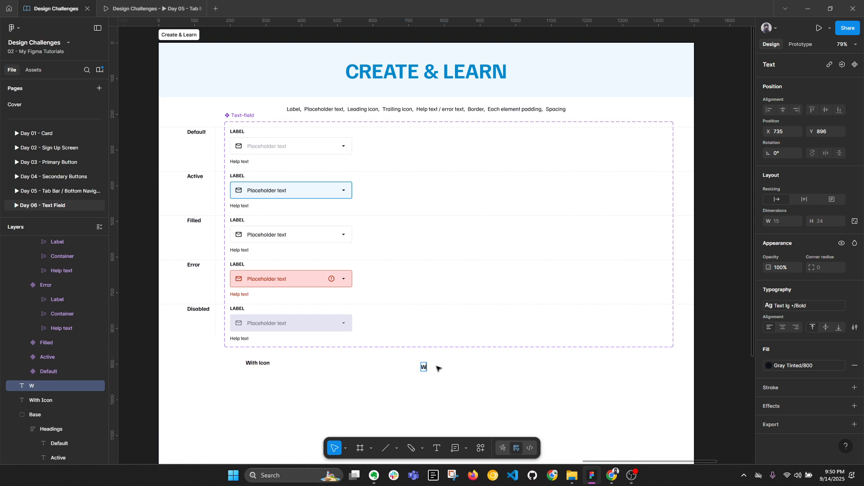
{"action": "type", "text": "ithout Icona"}
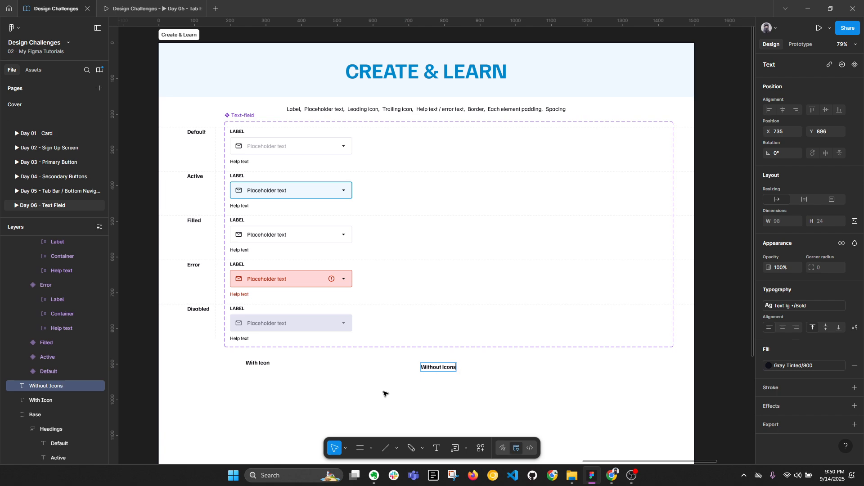
{"action": "left_click", "coordinate": [491, 395]}
{"action": "left_click_drag", "start_coordinate": [446, 368], "coordinate": [638, 371]}
{"action": "double_click", "coordinate": [639, 371]}
{"action": "type", "text": "L"}
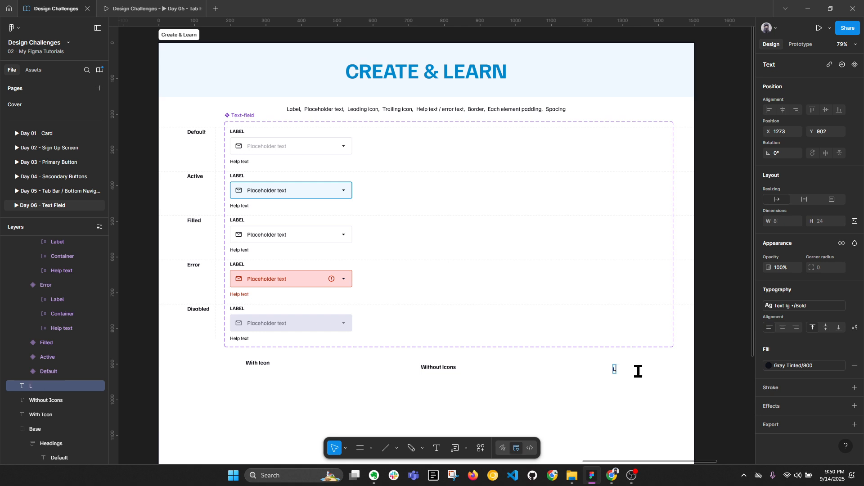
{"action": "type", "text": "ong Text"}
{"action": "key", "text": "Escape"}
{"action": "left_click_drag", "start_coordinate": [626, 369], "coordinate": [620, 367]}
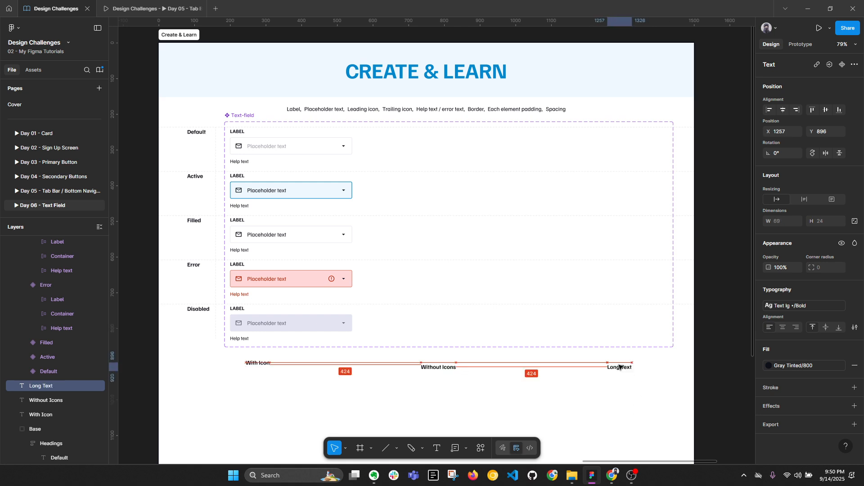
{"action": "left_click", "coordinate": [450, 377]}
{"action": "left_click", "coordinate": [440, 370]}
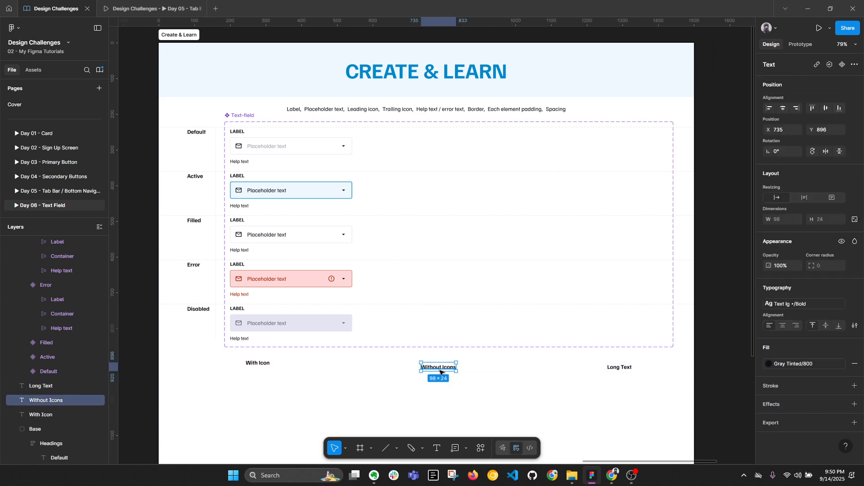
Step: Duplicate the five Text-field variants into a right column, then undo the copy
{"action": "left_click", "coordinate": [330, 164]}
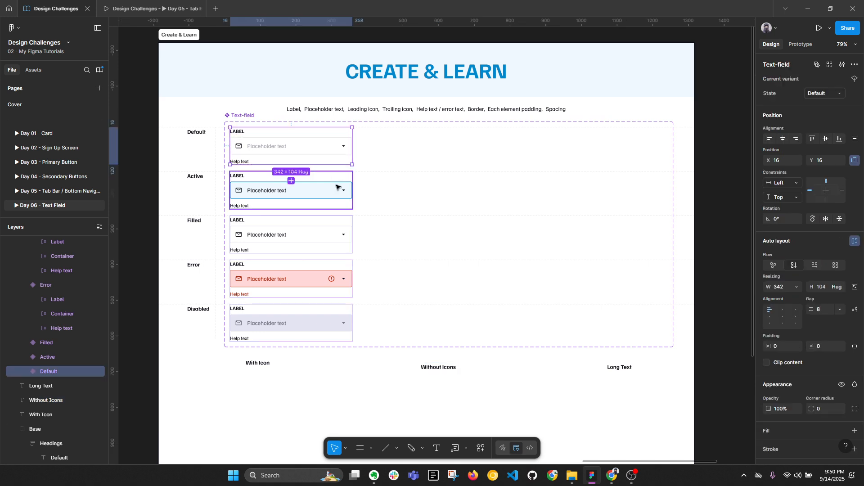
{"action": "left_click", "coordinate": [339, 187], "text": "shift"}
{"action": "left_click", "coordinate": [325, 229], "text": "shift"}
{"action": "left_click", "coordinate": [331, 275], "text": "shift"}
{"action": "left_click", "coordinate": [337, 310], "text": "shift"}
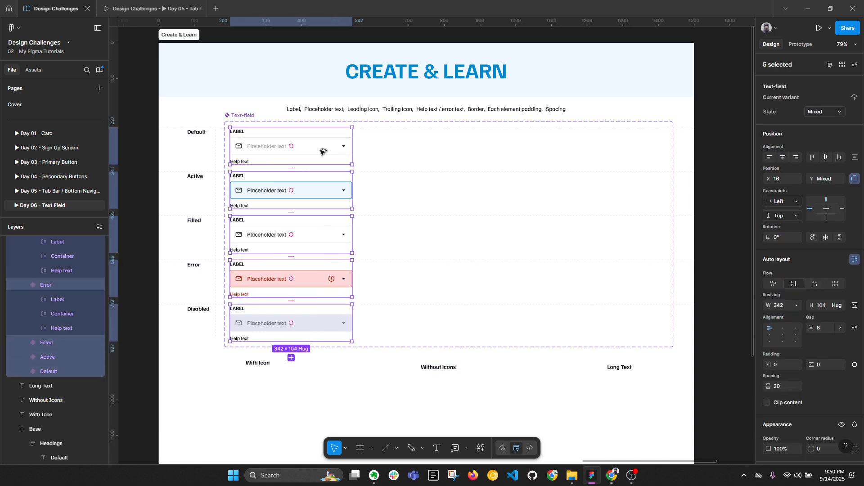
{"action": "left_click_drag", "start_coordinate": [323, 151], "coordinate": [464, 158]}
{"action": "key", "text": "ctrl+z"}
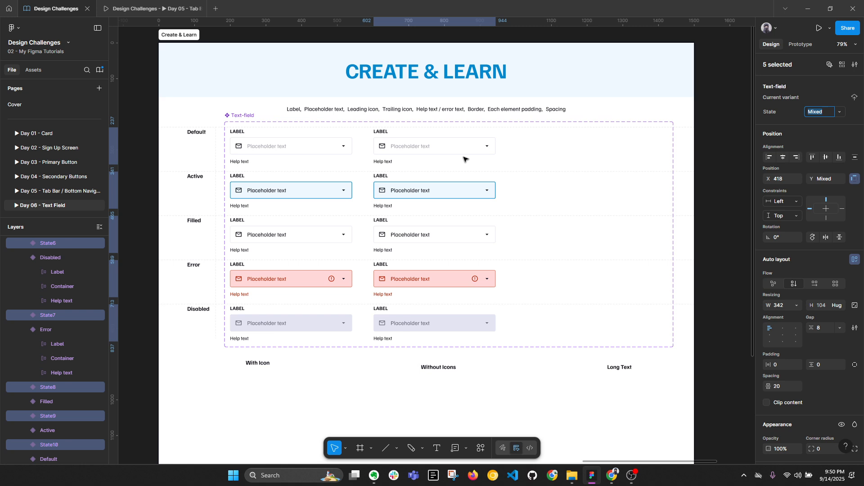
{"action": "left_click", "coordinate": [342, 392]}
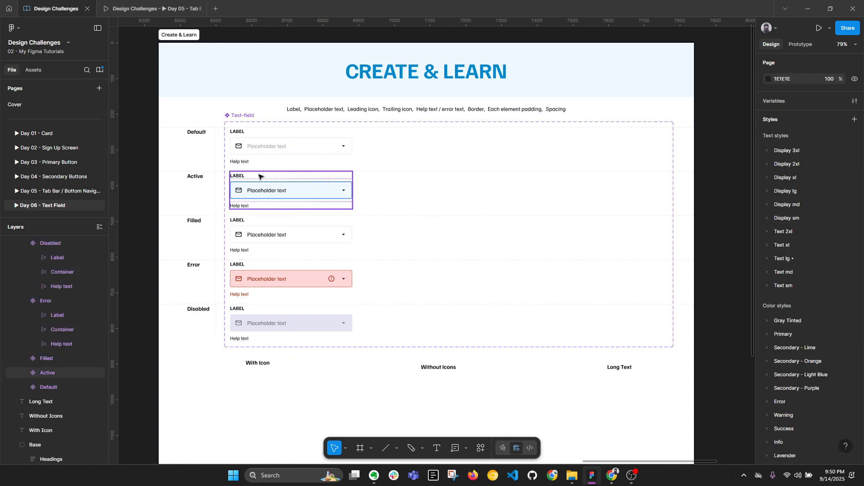
Step: Add a Type variant property with value 'With Icons' to the component set
{"action": "left_click", "coordinate": [243, 116]}
{"action": "left_click", "coordinate": [853, 80]}
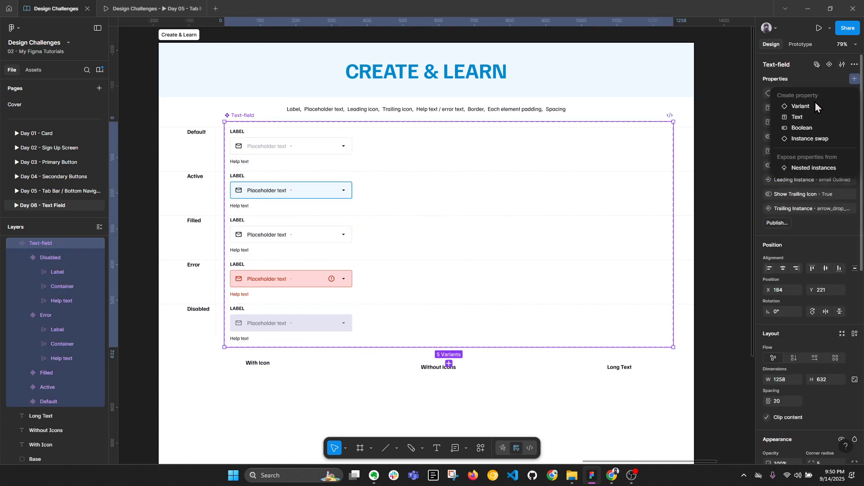
{"action": "left_click", "coordinate": [811, 108]}
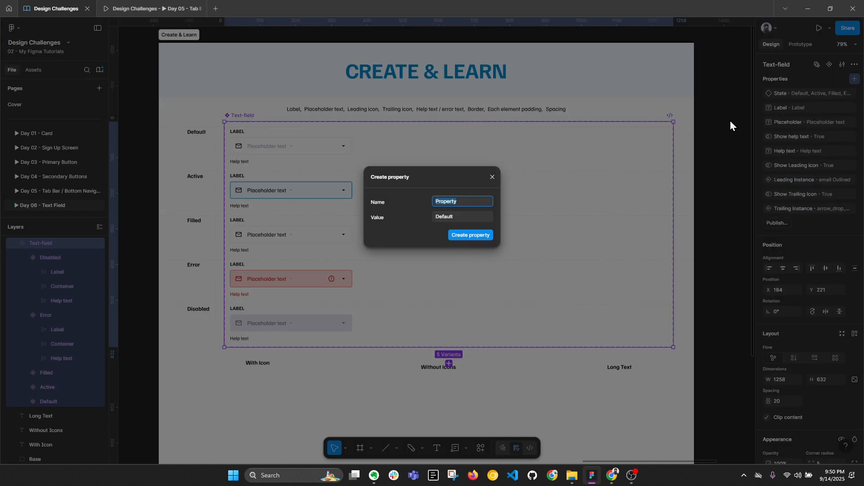
{"action": "type", "text": "ico"}
{"action": "key", "text": "BackSpace"}
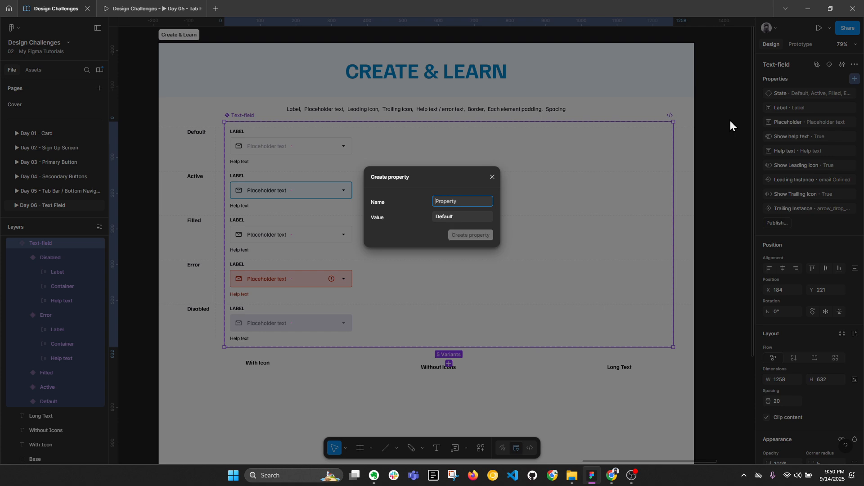
{"action": "type", "text": "Type"}
{"action": "left_click", "coordinate": [468, 216]}
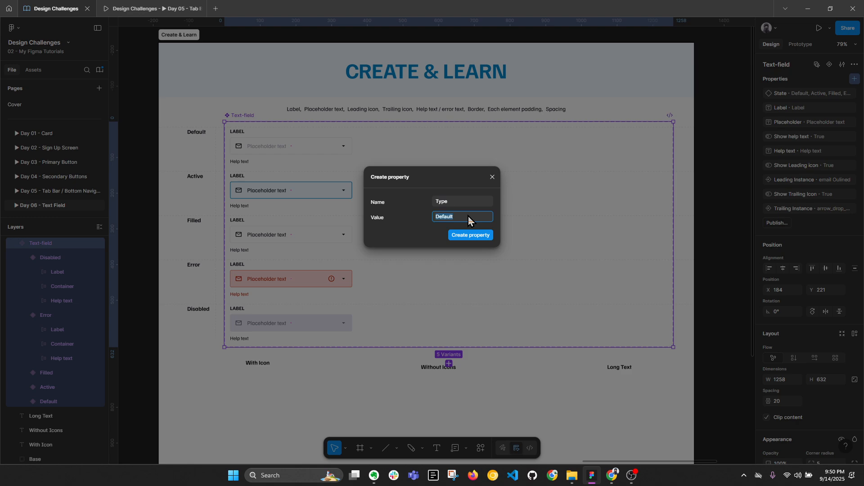
{"action": "type", "text": "With Icons"}
{"action": "key", "text": "Return"}
Step: Duplicate the Default, Active, Filled, Error and Disabled variants into a new right column
{"action": "left_click", "coordinate": [276, 145]}
{"action": "left_click", "coordinate": [328, 188], "text": "shift"}
{"action": "left_click", "coordinate": [332, 232], "text": "shift"}
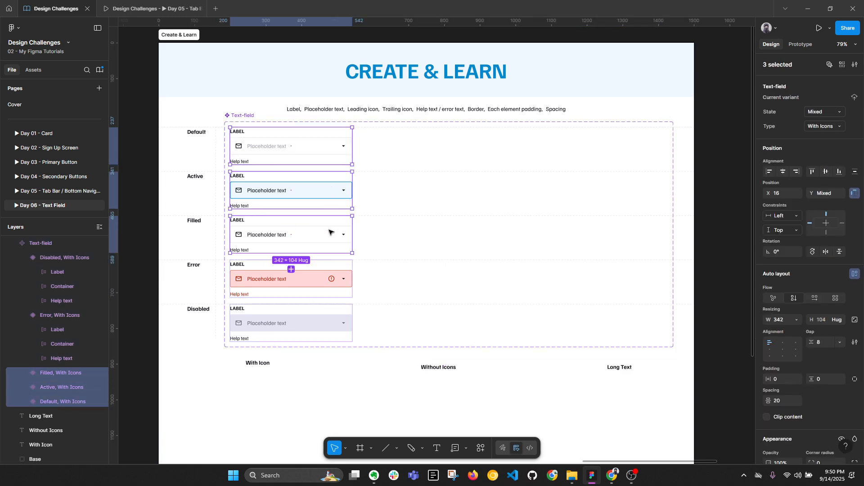
{"action": "left_click", "coordinate": [335, 273], "text": "shift"}
{"action": "left_click", "coordinate": [339, 313], "text": "shift"}
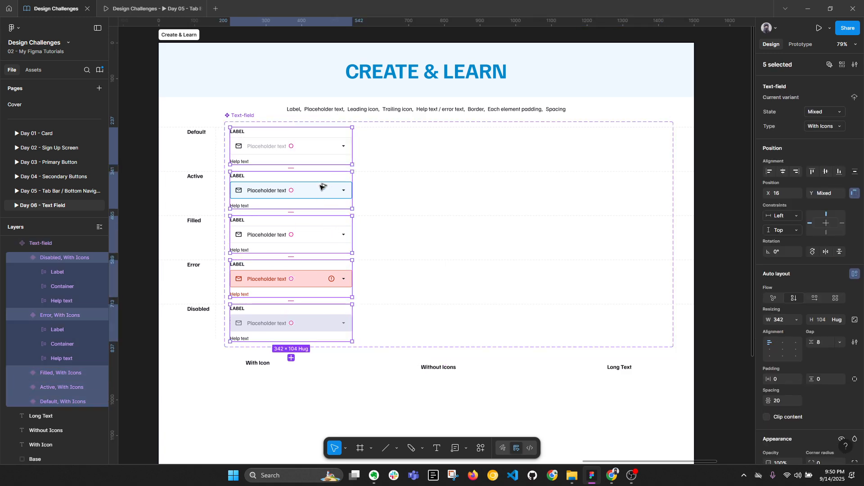
{"action": "left_click_drag", "start_coordinate": [322, 187], "coordinate": [455, 187]}
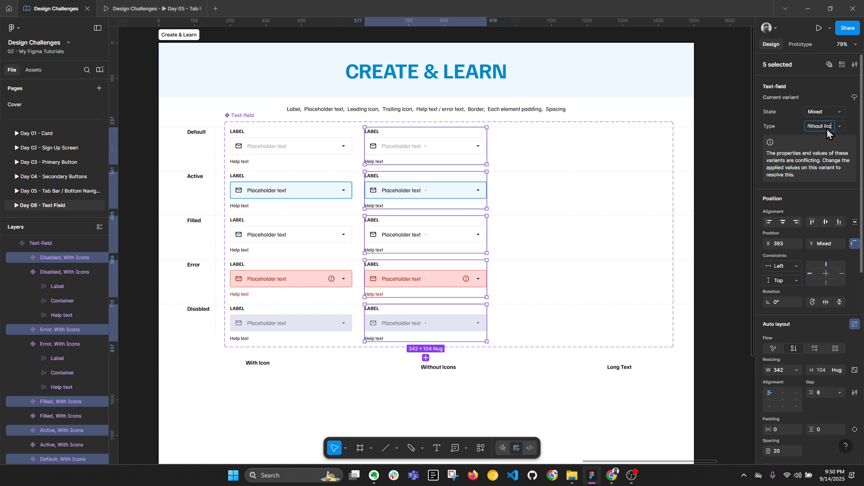
Step: Set the copied column's Type to Without Icons and nudge it 4 px right
{"action": "key", "text": "Return"}
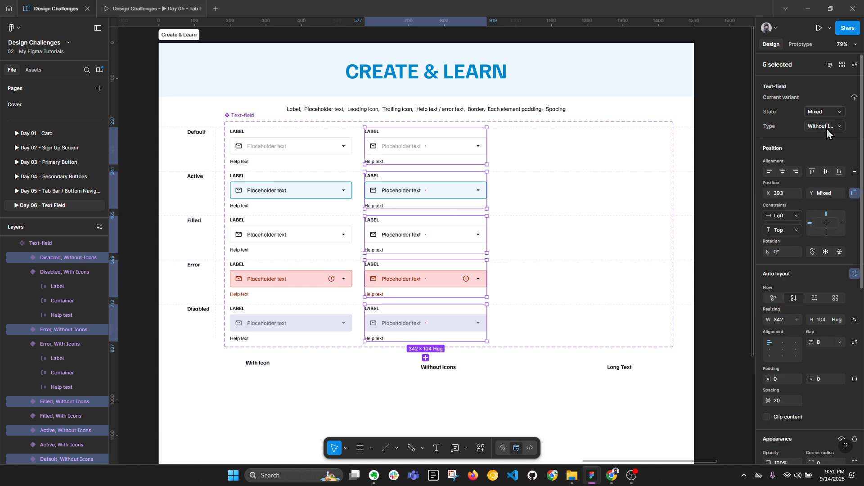
{"action": "key", "text": "Right"}
{"action": "key", "text": "Right"}
{"action": "key", "text": "Right"}
{"action": "key", "text": "Right"}
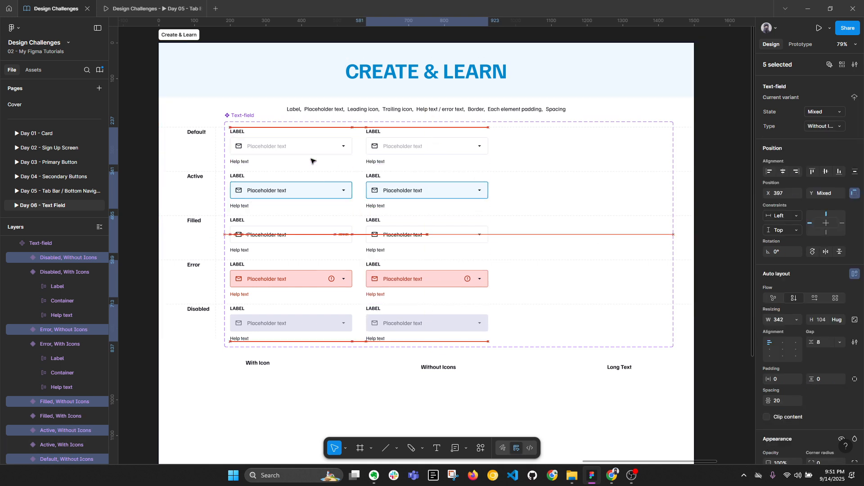
{"action": "scroll", "coordinate": [398, 135], "scroll_direction": "up", "scroll_amount": 1}
Step: Delete the leading and trailing icons from the five copied variants
{"action": "double_click", "coordinate": [373, 150]}
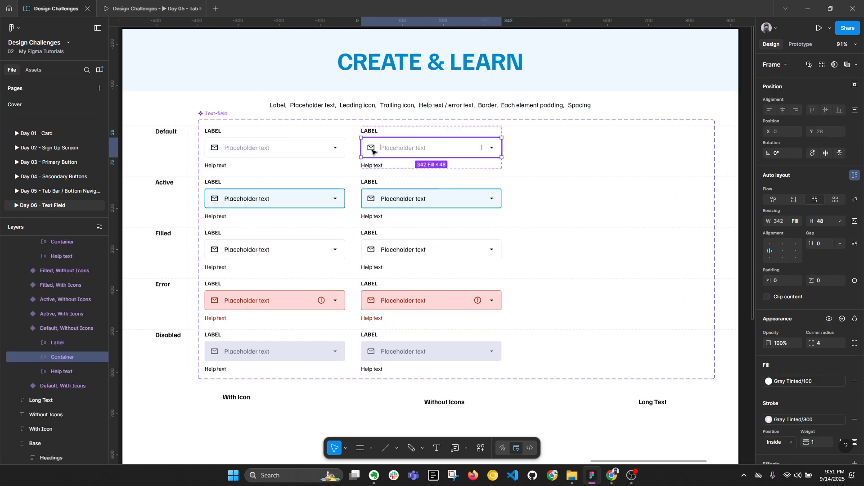
{"action": "double_click", "coordinate": [373, 150]}
{"action": "left_click", "coordinate": [491, 153], "text": "shift"}
{"action": "double_click", "coordinate": [490, 200], "text": "shift"}
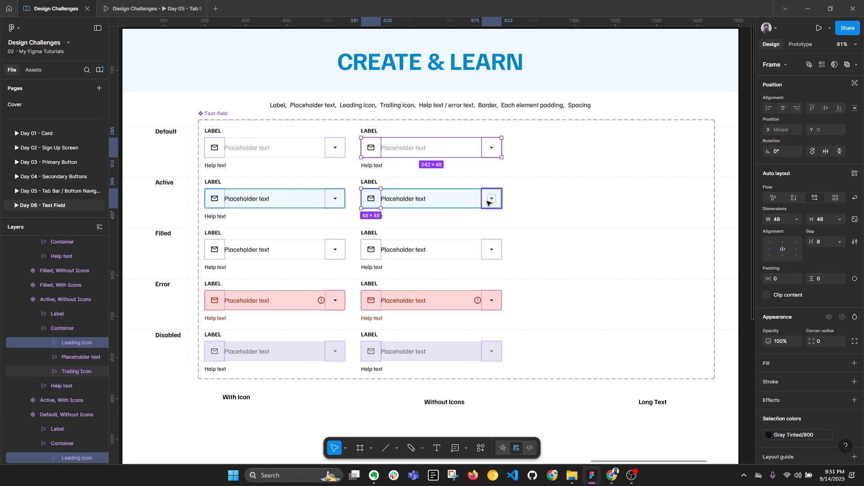
{"action": "double_click", "coordinate": [490, 254], "text": "shift"}
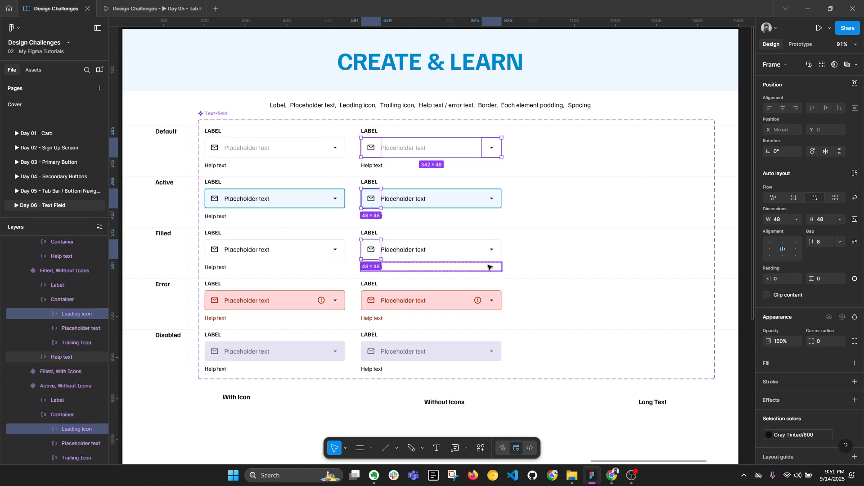
{"action": "left_click", "coordinate": [490, 253], "text": "shift"}
{"action": "double_click", "coordinate": [492, 298], "text": "shift"}
{"action": "left_click", "coordinate": [492, 298], "text": "shift"}
{"action": "double_click", "coordinate": [491, 349], "text": "shift"}
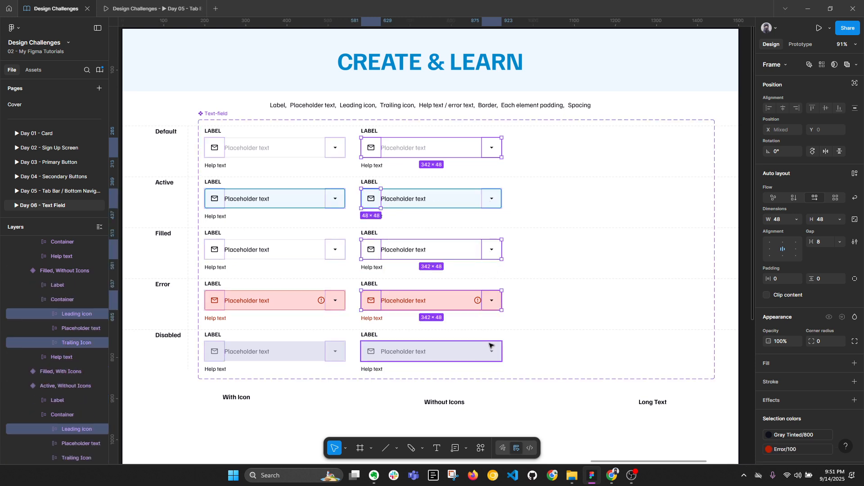
{"action": "left_click", "coordinate": [492, 348], "text": "shift"}
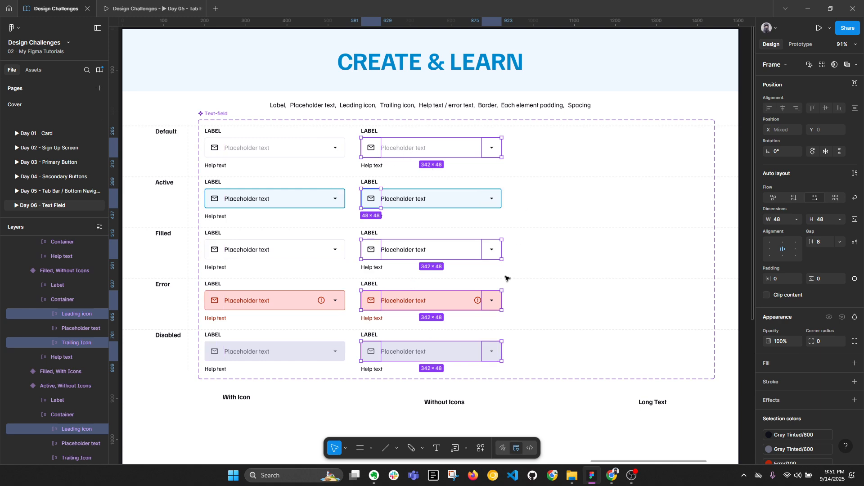
{"action": "key", "text": "Delete"}
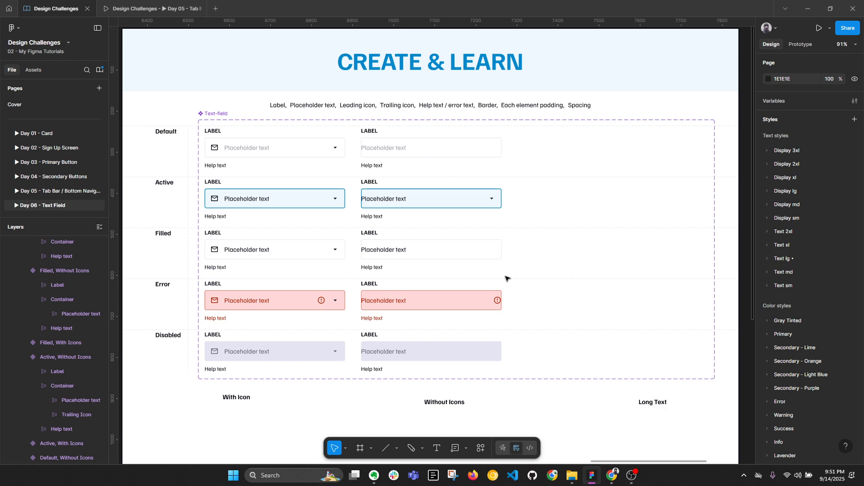
Step: Delete the Active copy's leftover dropdown icon and select the copies' field containers
{"action": "double_click", "coordinate": [490, 199]}
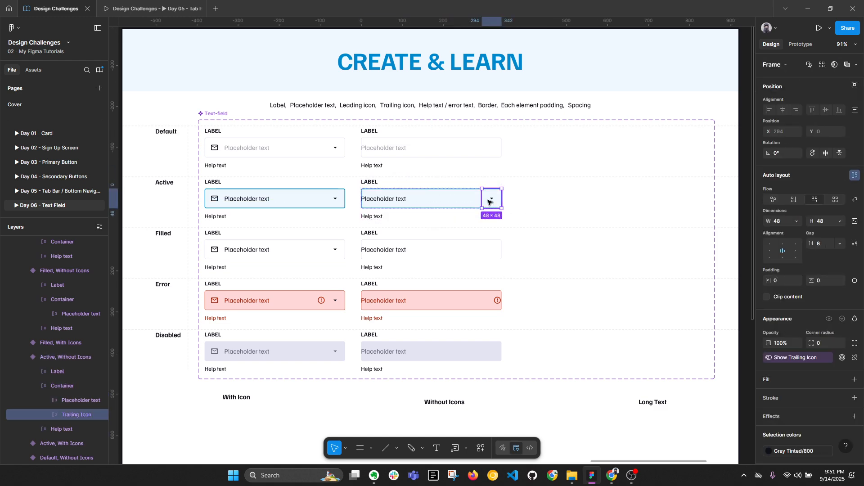
{"action": "key", "text": "Delete"}
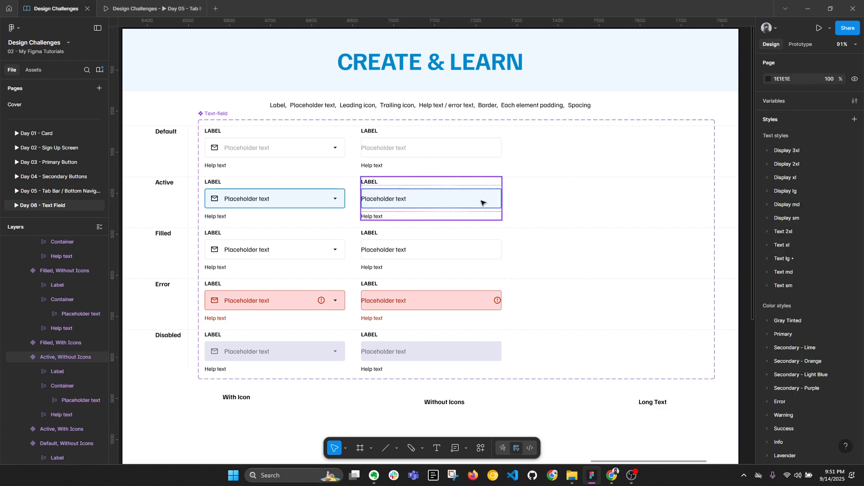
{"action": "double_click", "coordinate": [496, 304]}
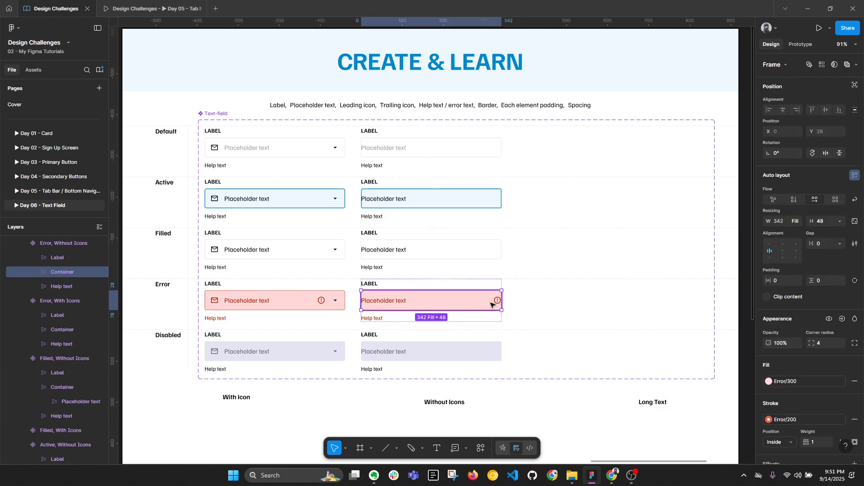
{"action": "left_click", "coordinate": [529, 304]}
{"action": "double_click", "coordinate": [438, 145]}
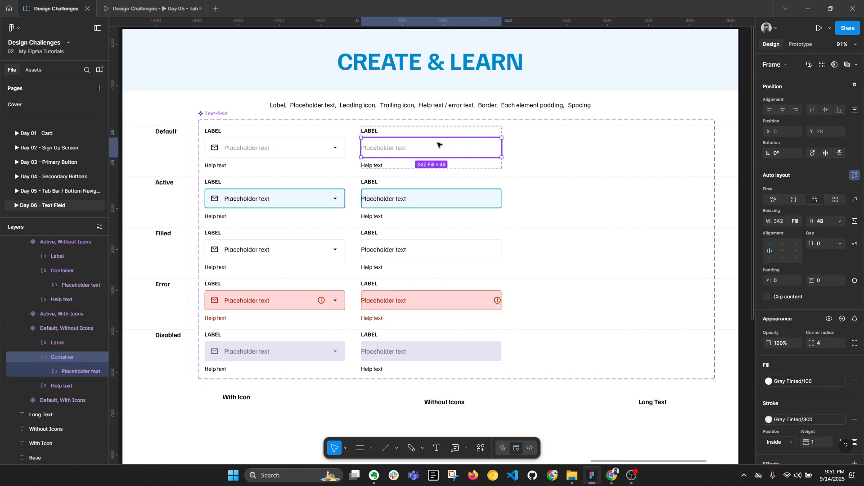
{"action": "left_click", "coordinate": [473, 198], "text": "shift"}
Step: Give the five Without Icons field containers 16 px horizontal padding
{"action": "left_click", "coordinate": [480, 249], "text": "shift"}
{"action": "left_click", "coordinate": [482, 298], "text": "shift"}
{"action": "left_click", "coordinate": [482, 343], "text": "shift"}
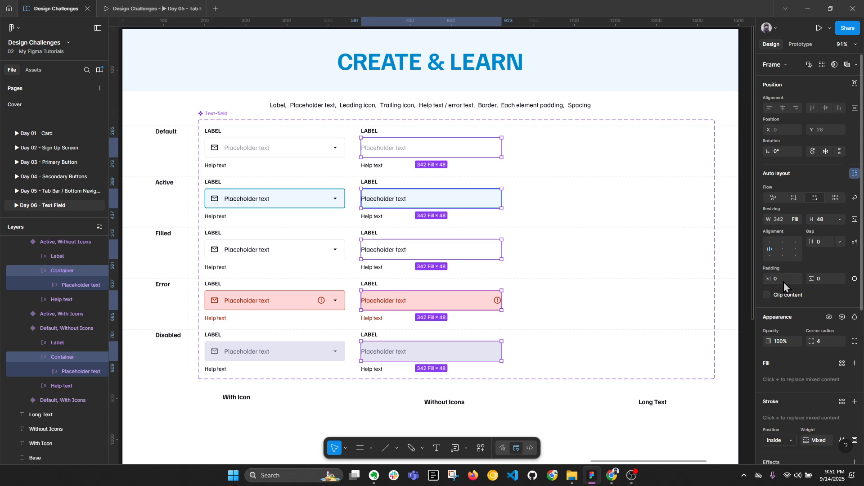
{"action": "scroll", "coordinate": [503, 160], "scroll_direction": "up", "scroll_amount": 5}
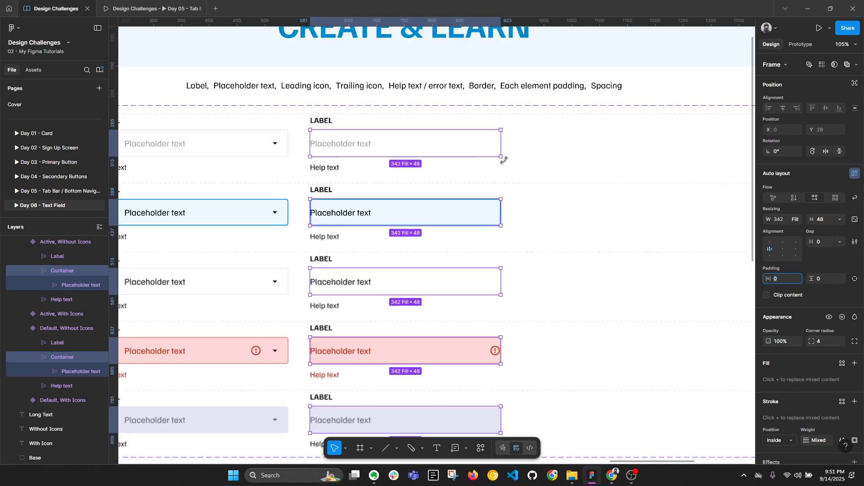
{"action": "key", "text": "Return"}
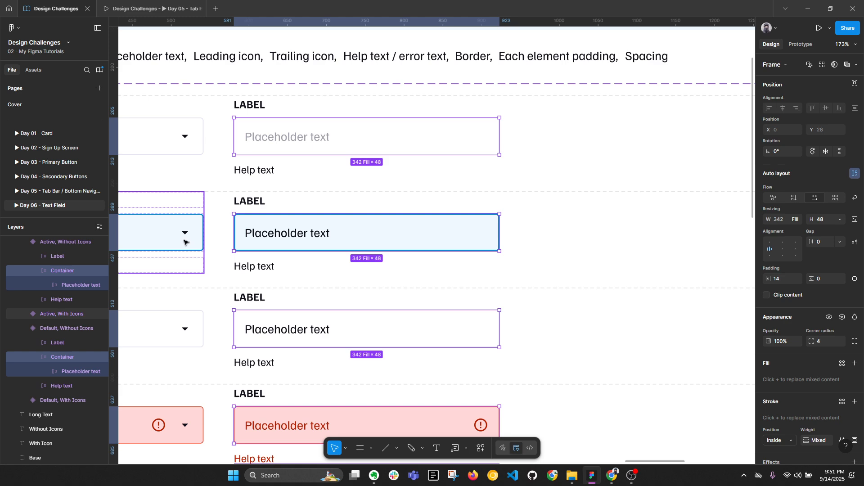
{"action": "left_click", "coordinate": [781, 279]}
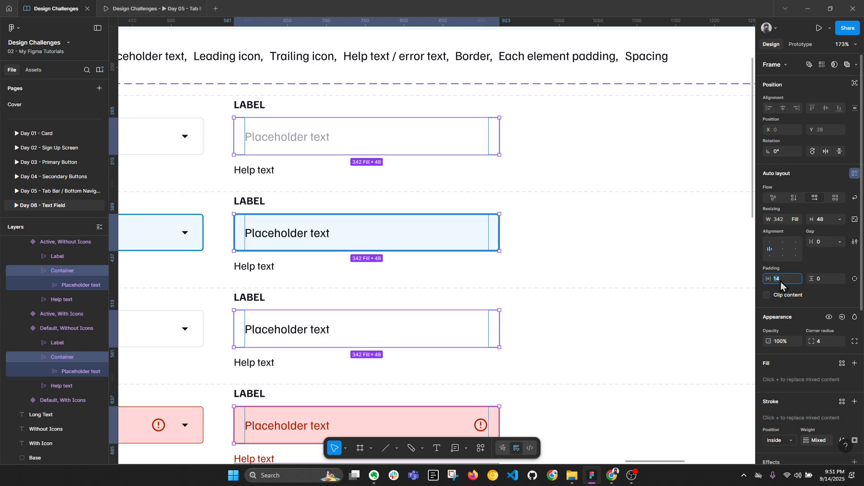
{"action": "type", "text": "16"}
{"action": "key", "text": "Return"}
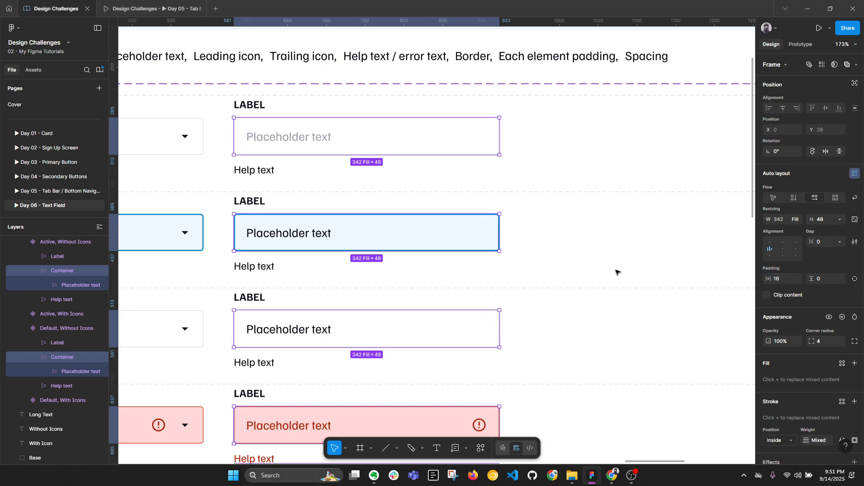
{"action": "left_click", "coordinate": [618, 272]}
Step: Inspect the Active With Icons field's dropdown arrow icon, then collapse the layer tree with Alt+L
{"action": "left_click_drag", "start_coordinate": [355, 238], "coordinate": [599, 263]}
{"action": "scroll", "coordinate": [413, 250], "scroll_direction": "up", "scroll_amount": 3}
{"action": "left_click", "coordinate": [443, 265], "text": "ctrl"}
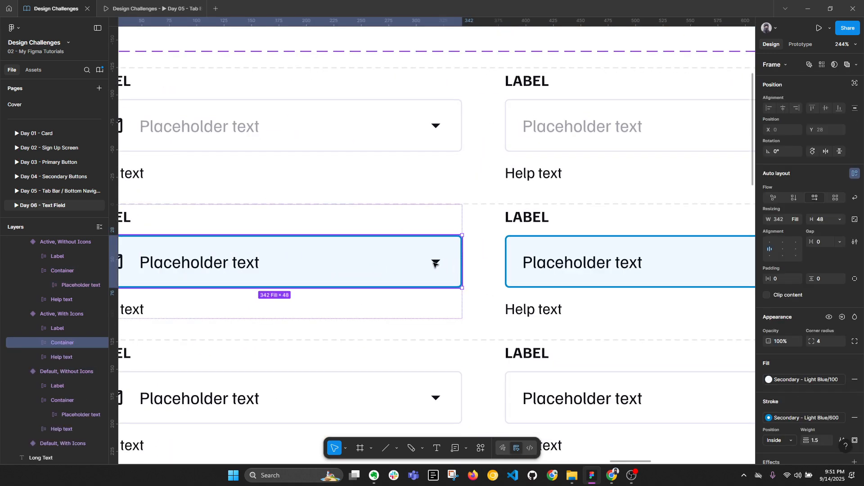
{"action": "left_click", "coordinate": [433, 264], "text": "ctrl"}
{"action": "scroll", "coordinate": [433, 263], "scroll_direction": "up", "scroll_amount": 5}
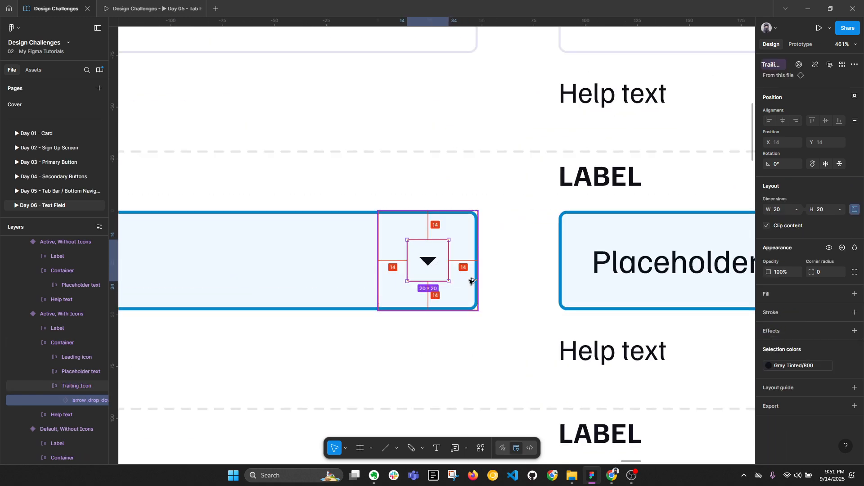
{"action": "double_click", "coordinate": [428, 262]}
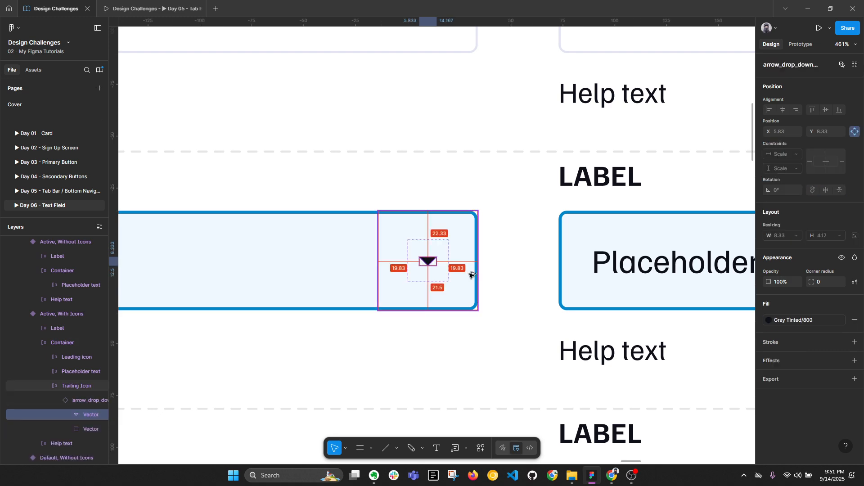
{"action": "scroll", "coordinate": [468, 270], "scroll_direction": "down", "scroll_amount": 5}
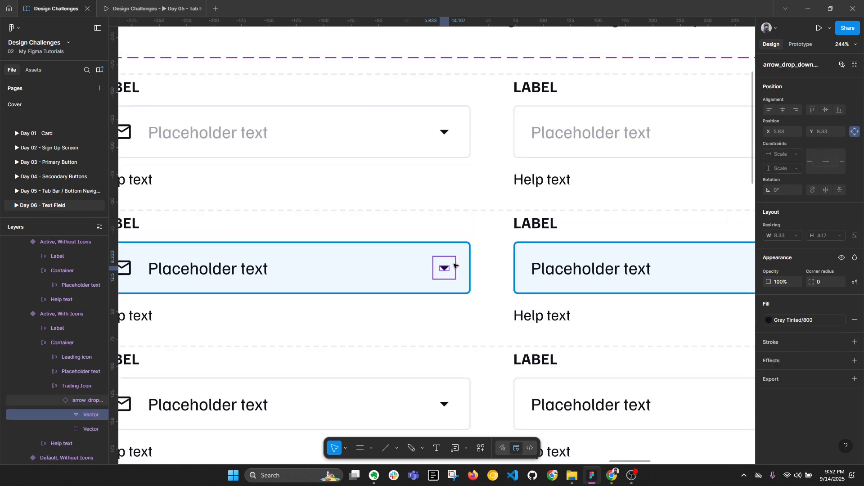
{"action": "key", "text": "Escape"}
{"action": "scroll", "coordinate": [454, 266], "scroll_direction": "up", "scroll_amount": 3}
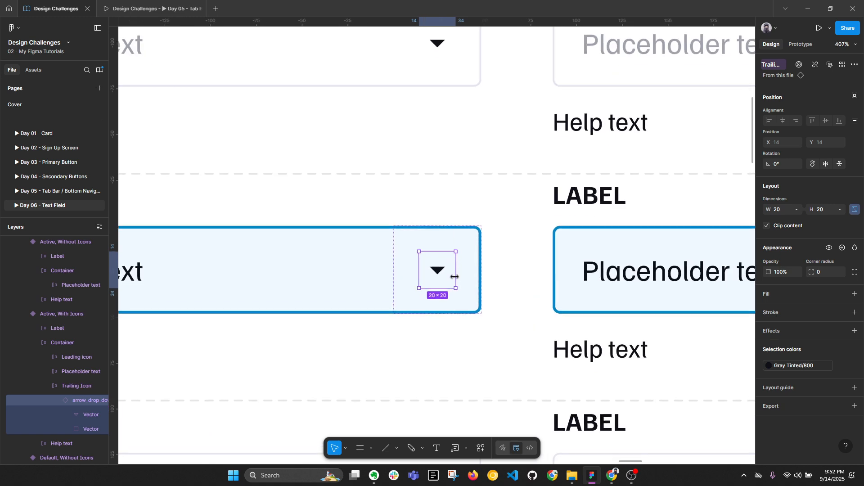
{"action": "scroll", "coordinate": [462, 279], "scroll_direction": "down", "scroll_amount": 5}
{"action": "scroll", "coordinate": [455, 276], "scroll_direction": "right", "scroll_amount": 5}
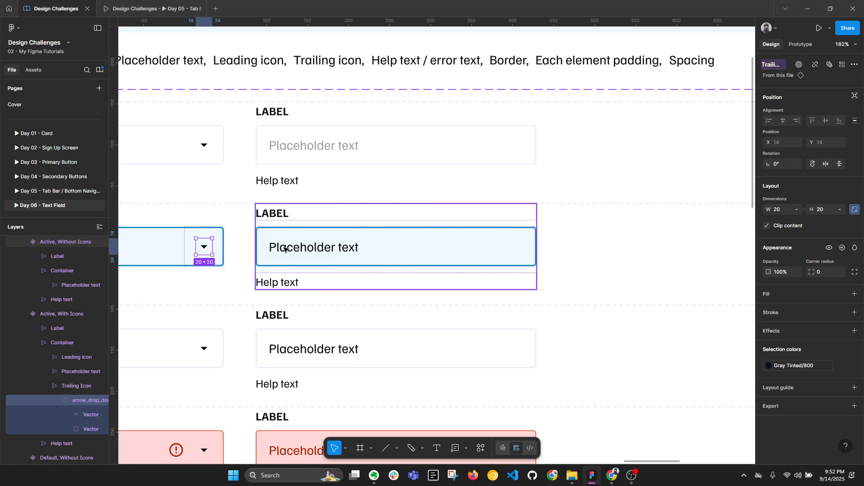
{"action": "key", "text": "alt+l"}
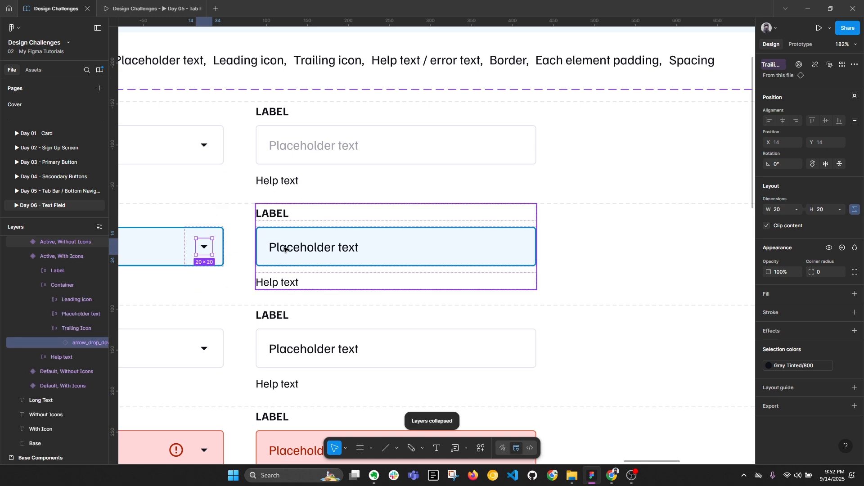
Step: Reset the Sign Up form's phone-number field instance to its defaults
{"action": "scroll", "coordinate": [285, 249], "scroll_direction": "down", "scroll_amount": 5}
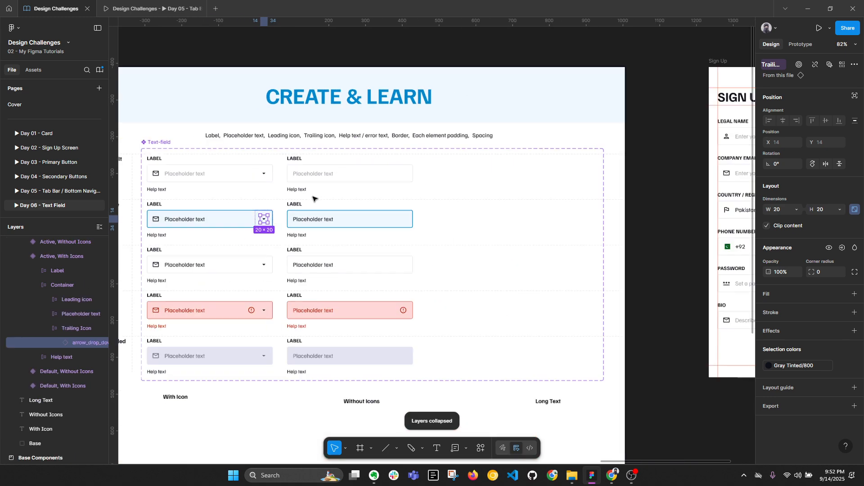
{"action": "scroll", "coordinate": [352, 180], "scroll_direction": "right", "scroll_amount": 8}
{"action": "left_click", "coordinate": [498, 246]}
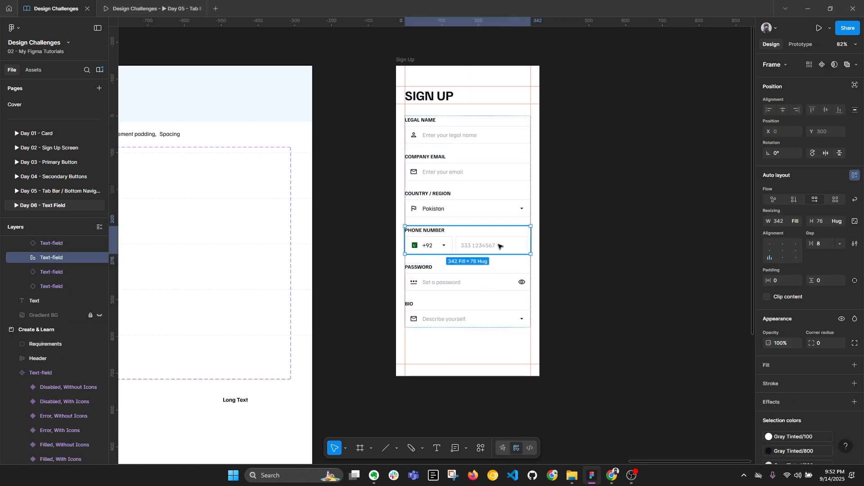
{"action": "left_click", "coordinate": [498, 247]}
{"action": "scroll", "coordinate": [480, 248], "scroll_direction": "up", "scroll_amount": 3}
{"action": "scroll", "coordinate": [482, 248], "scroll_direction": "up", "scroll_amount": 2}
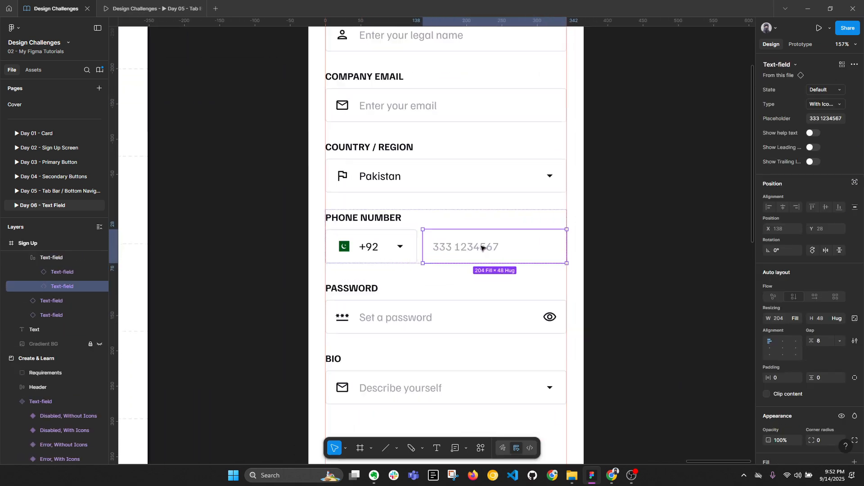
{"action": "double_click", "coordinate": [489, 247]}
{"action": "key", "text": "ctrl+c"}
{"action": "key", "text": "Escape"}
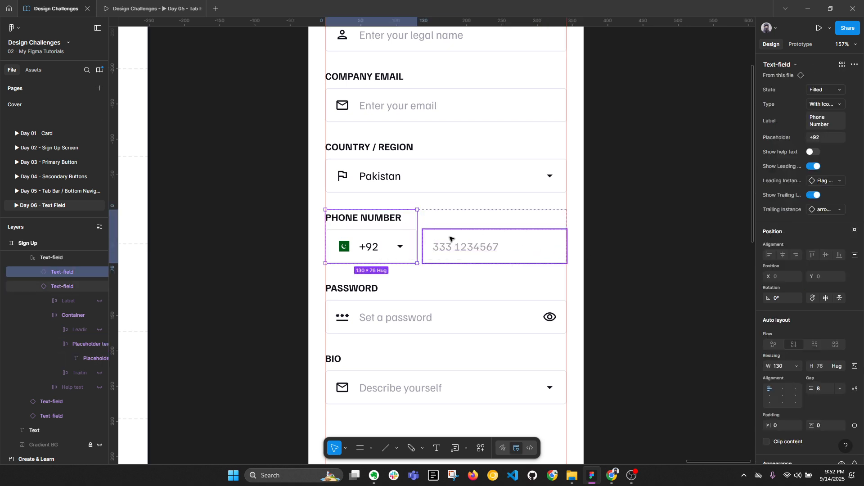
{"action": "right_click", "coordinate": [449, 239]}
{"action": "mouse_move", "coordinate": [493, 345]}
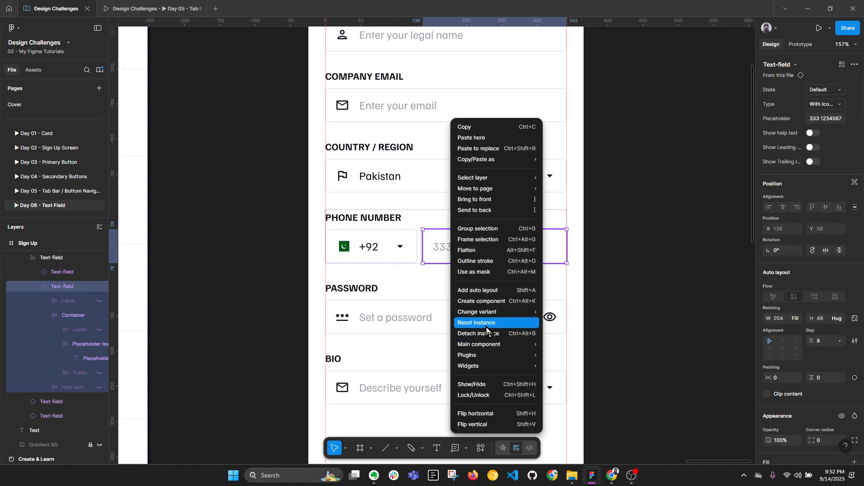
{"action": "left_click", "coordinate": [487, 327]}
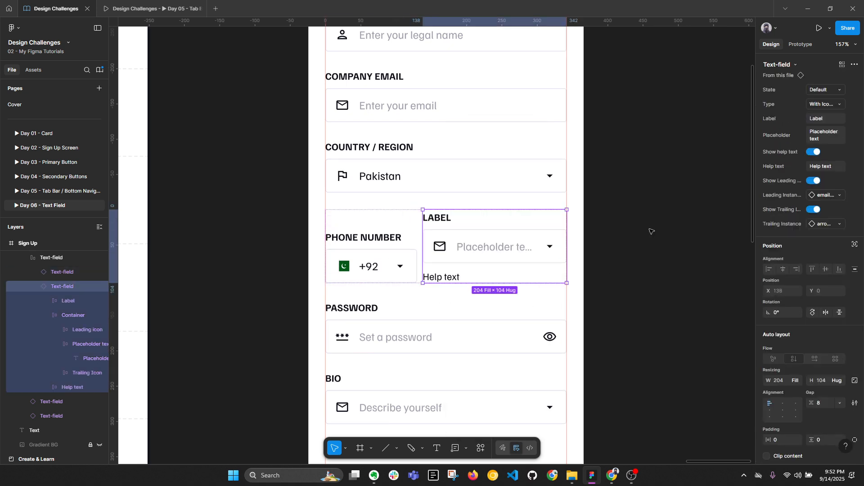
Step: Turn off help text, hide the label, and set the phone field's Type to Without Icons
{"action": "left_click", "coordinate": [814, 152]}
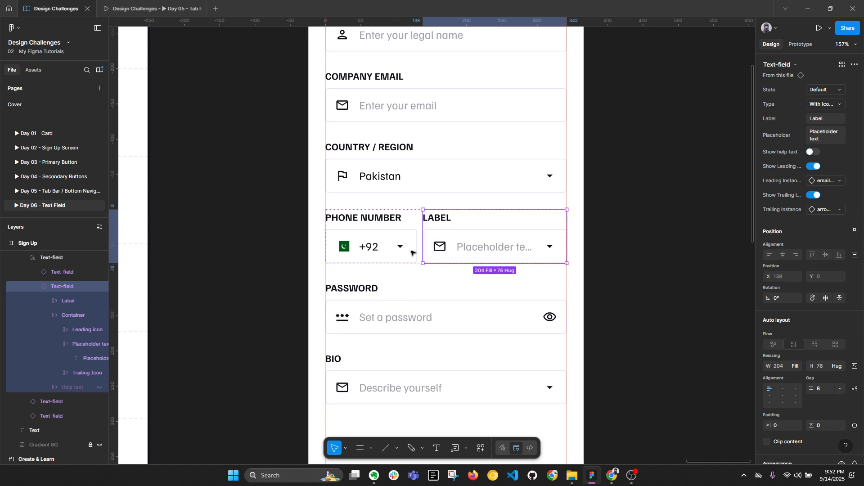
{"action": "double_click", "coordinate": [439, 218]}
{"action": "left_click", "coordinate": [100, 301]}
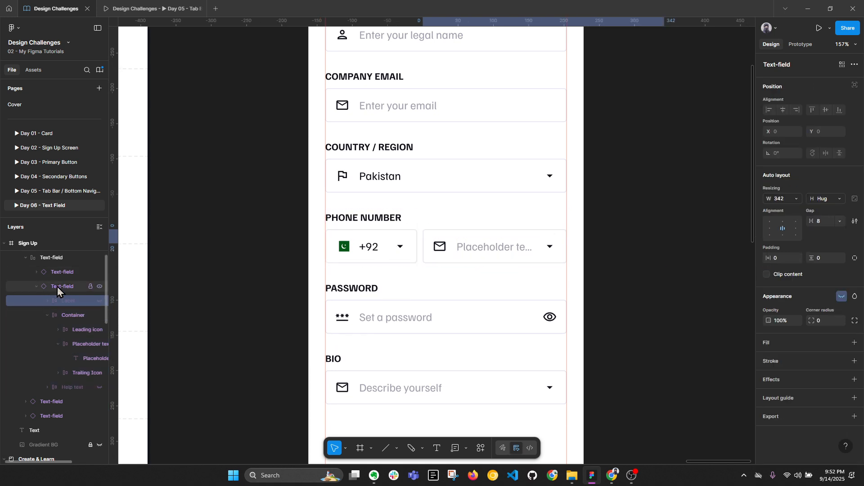
{"action": "left_click", "coordinate": [63, 287]}
{"action": "left_click", "coordinate": [832, 103]}
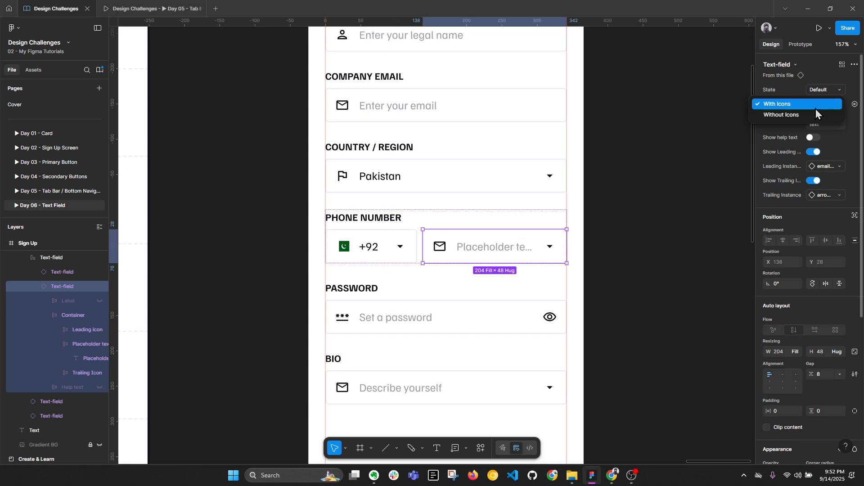
{"action": "left_click", "coordinate": [798, 115]}
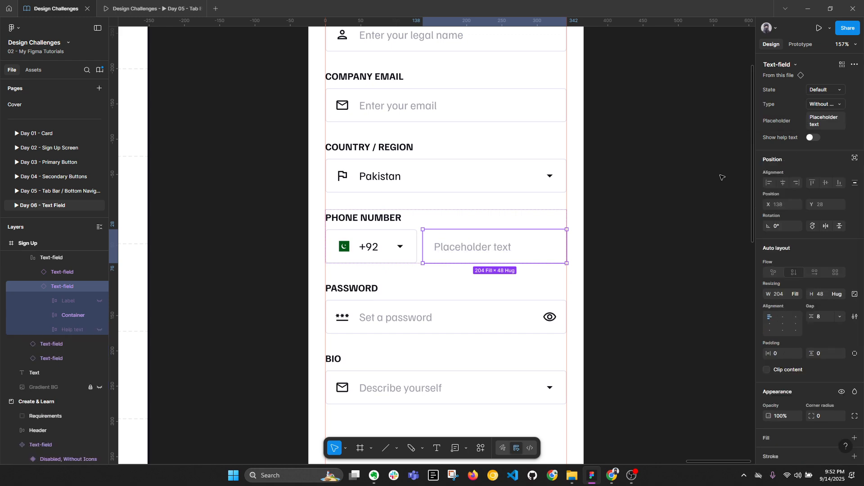
{"action": "double_click", "coordinate": [471, 246]}
{"action": "key", "text": "ctrl+v"}
{"action": "left_click", "coordinate": [665, 260]}
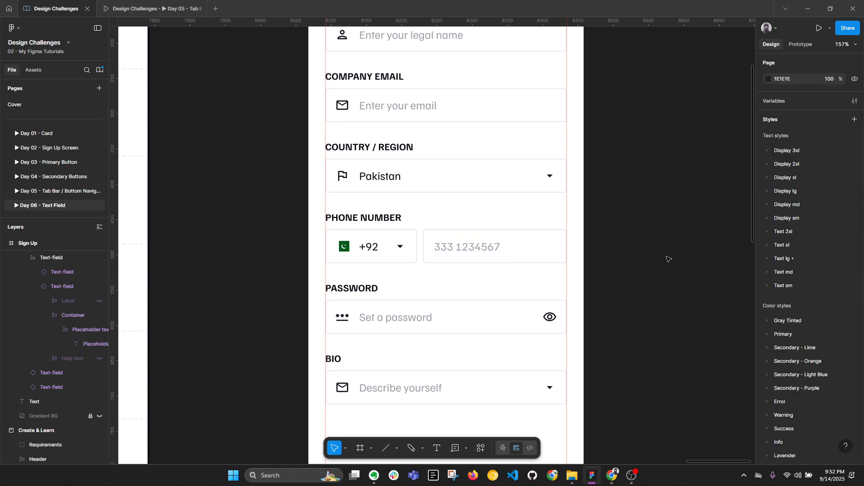
{"action": "key", "text": "alt+l"}
{"action": "scroll", "coordinate": [671, 250], "scroll_direction": "down", "scroll_amount": 3}
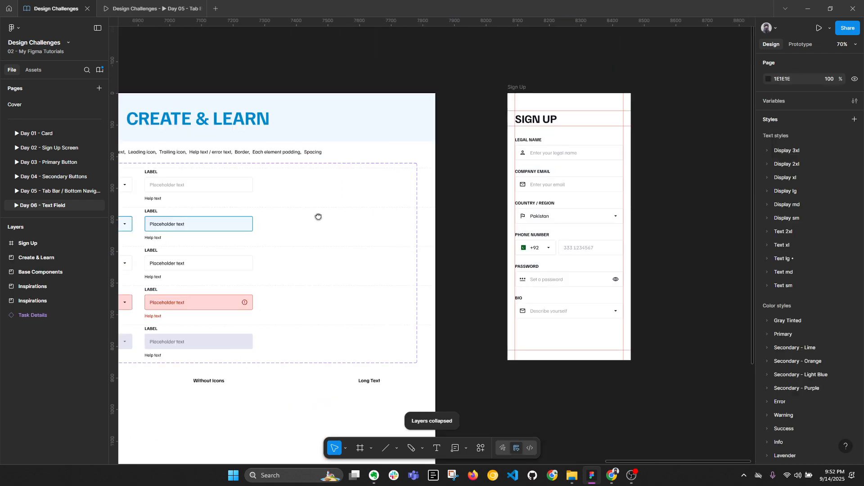
Step: Duplicate the five Without Icons variants (Default, Active, Filled, Error, Disabled) into a third column
{"action": "left_click_drag", "start_coordinate": [318, 216], "coordinate": [497, 188]}
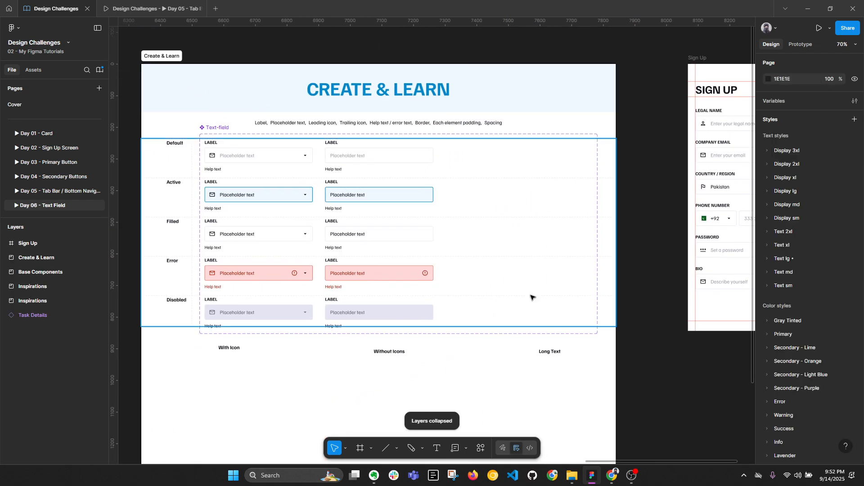
{"action": "left_click", "coordinate": [354, 155]}
{"action": "left_click", "coordinate": [396, 198], "text": "shift"}
{"action": "left_click", "coordinate": [388, 234], "text": "shift"}
{"action": "left_click", "coordinate": [380, 267], "text": "shift"}
{"action": "left_click", "coordinate": [405, 309], "text": "shift"}
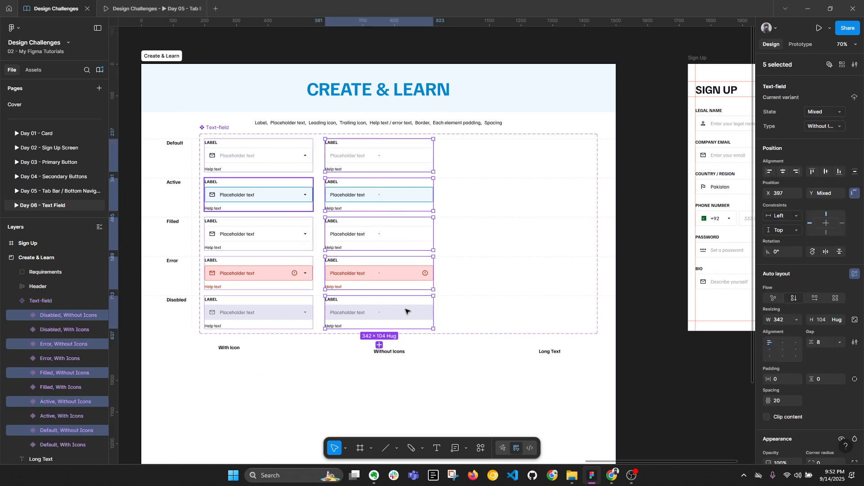
{"action": "scroll", "coordinate": [432, 297], "scroll_direction": "up", "scroll_amount": 2}
{"action": "key", "text": "alt+l"}
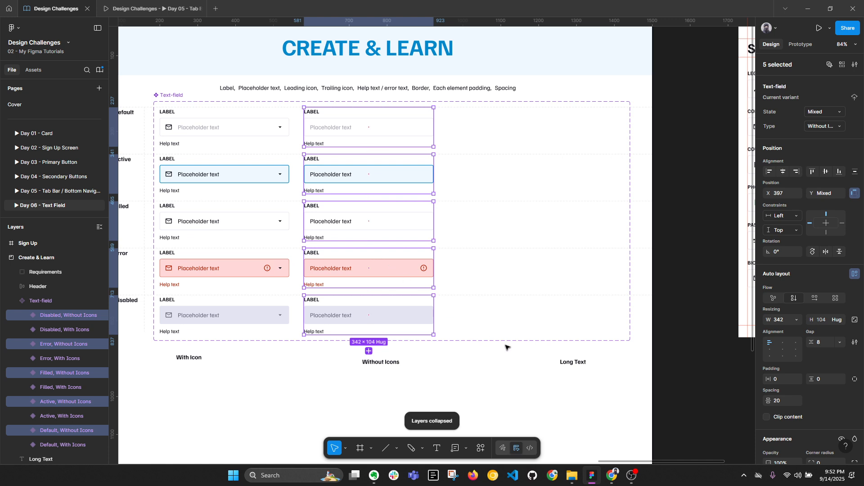
{"action": "left_click_drag", "start_coordinate": [413, 174], "coordinate": [549, 176]}
{"action": "left_click_drag", "start_coordinate": [349, 364], "coordinate": [378, 120]}
Step: Select the five copied variants and set their Type to 'Long Text'
{"action": "left_click", "coordinate": [511, 393]}
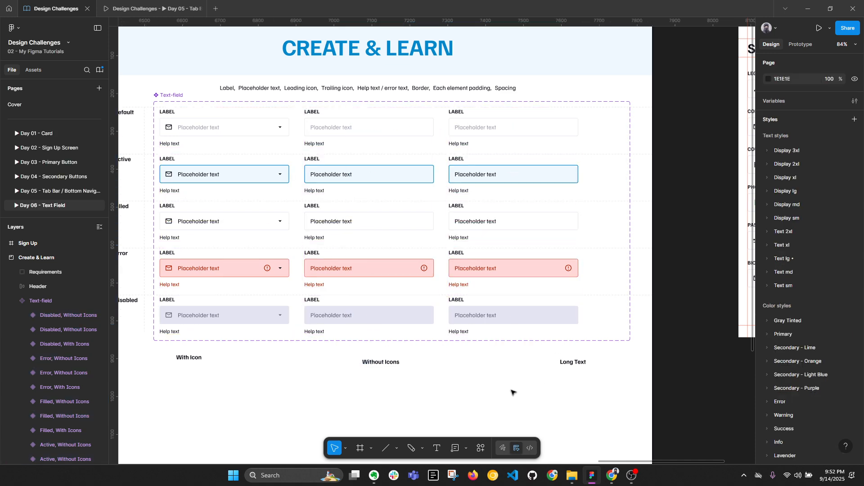
{"action": "left_click_drag", "start_coordinate": [504, 386], "coordinate": [512, 106]}
{"action": "left_click", "coordinate": [487, 135], "text": "ctrl"}
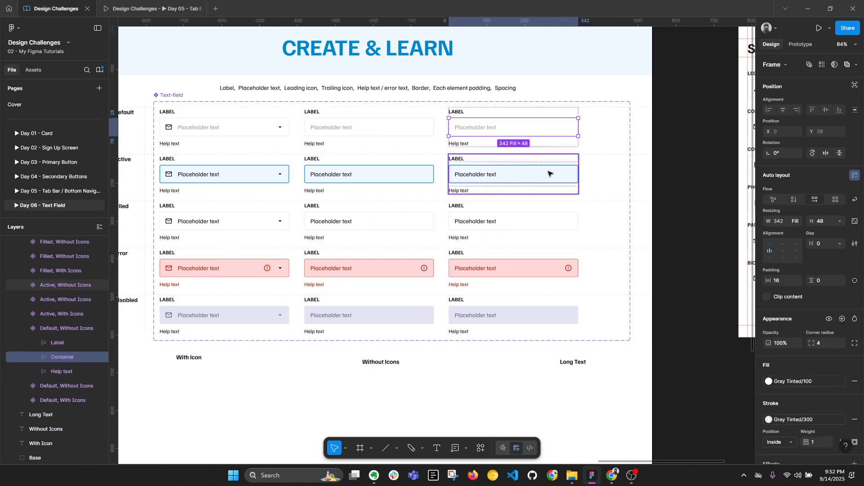
{"action": "left_click", "coordinate": [549, 173], "text": "shift"}
{"action": "left_click", "coordinate": [548, 221], "text": "shift"}
{"action": "left_click", "coordinate": [546, 274], "text": "shift"}
{"action": "left_click", "coordinate": [556, 313], "text": "shift"}
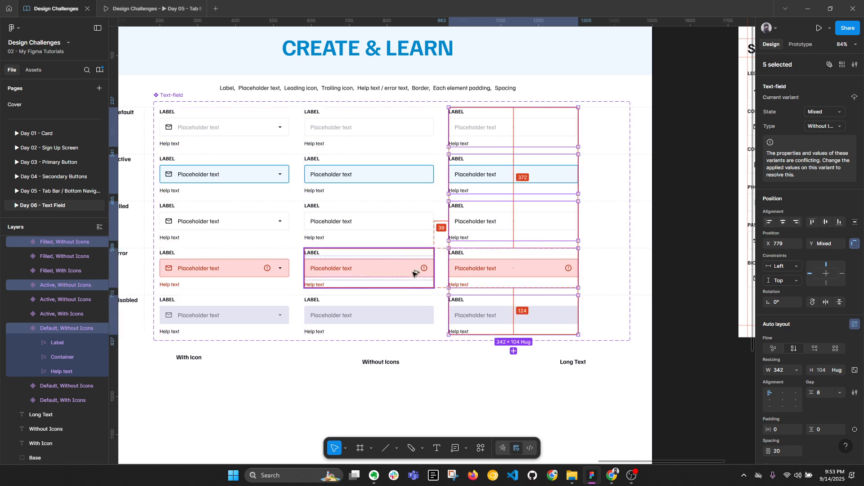
{"action": "key", "text": "Right"}
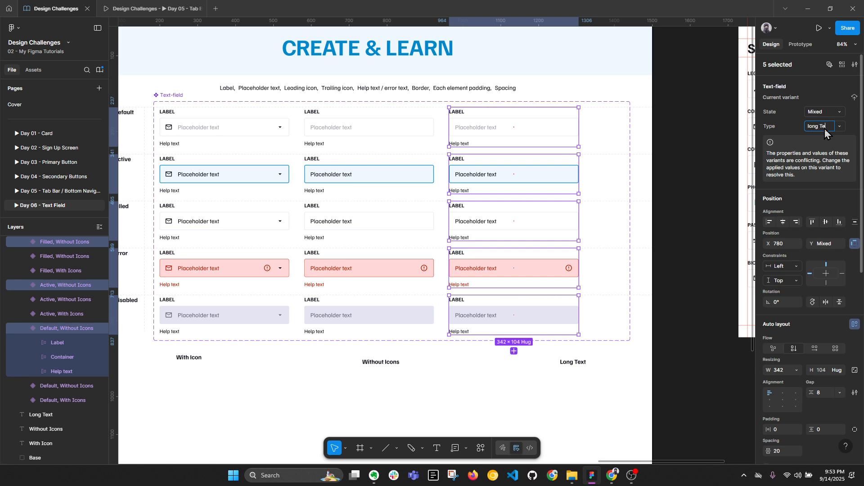
{"action": "key", "text": "Return"}
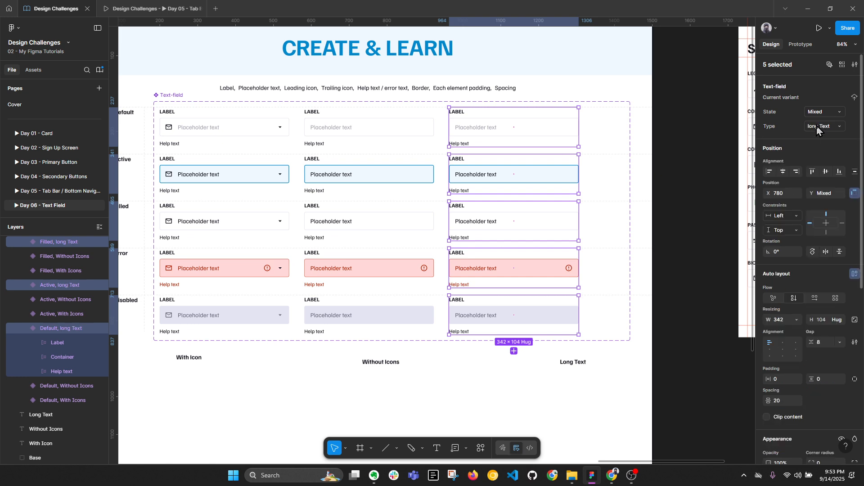
{"action": "double_click", "coordinate": [811, 126]}
{"action": "key", "text": "Return"}
{"action": "left_click", "coordinate": [470, 130], "text": "ctrl"}
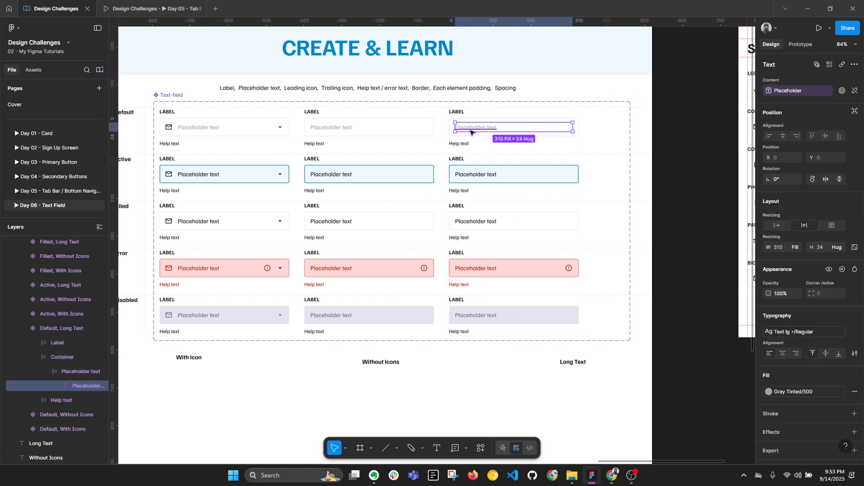
Step: Select all five Long Text placeholder texts and check their extra type settings
{"action": "left_click", "coordinate": [496, 177], "text": "ctrl+shift"}
{"action": "left_click", "coordinate": [478, 223], "text": "ctrl+shift"}
{"action": "left_click", "coordinate": [489, 269], "text": "ctrl+shift"}
{"action": "left_click", "coordinate": [486, 315], "text": "ctrl+shift"}
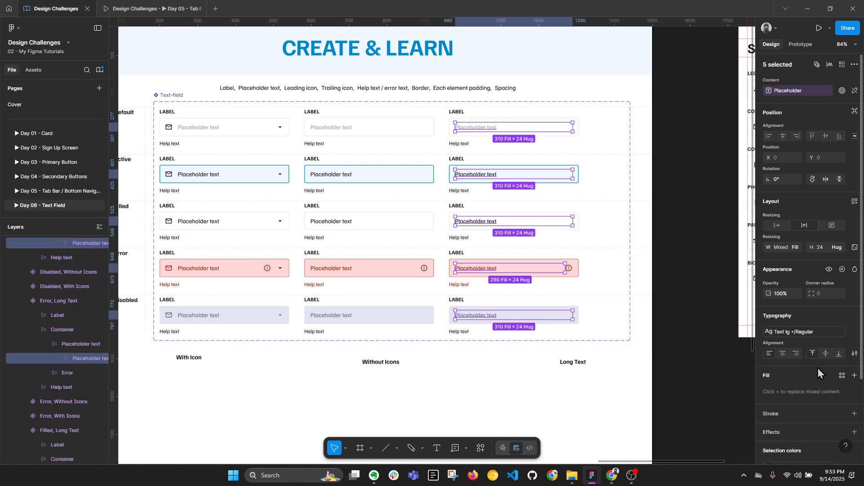
{"action": "left_click", "coordinate": [855, 353]}
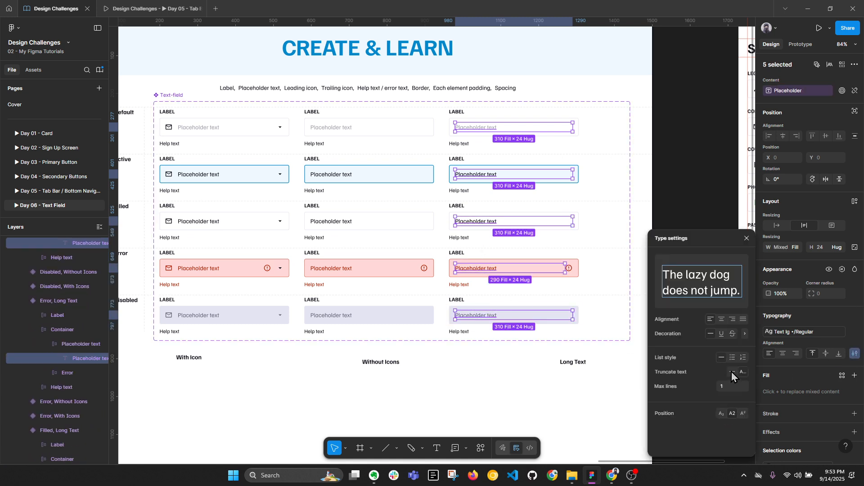
{"action": "left_click", "coordinate": [746, 238]}
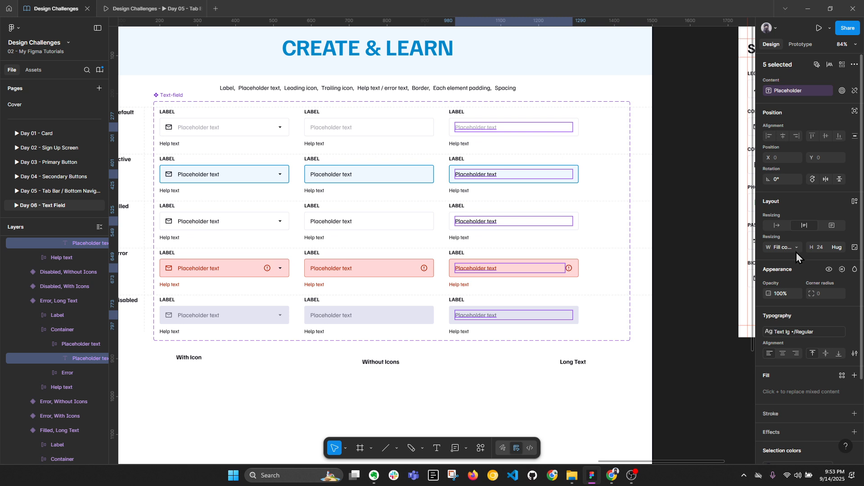
{"action": "left_click", "coordinate": [680, 272]}
Step: Set the height of the five Long Text containers to Hug contents
{"action": "double_click", "coordinate": [577, 128]}
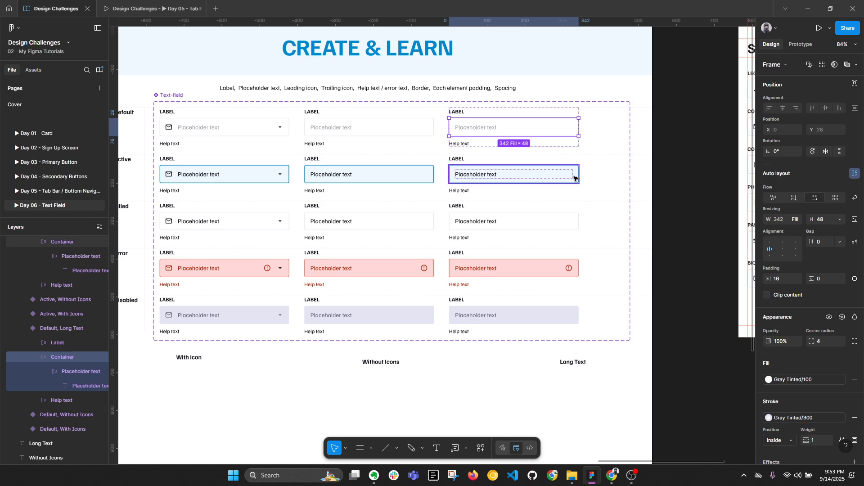
{"action": "left_click", "coordinate": [574, 177], "text": "shift"}
{"action": "left_click", "coordinate": [573, 223], "text": "shift"}
{"action": "left_click", "coordinate": [568, 270], "text": "shift"}
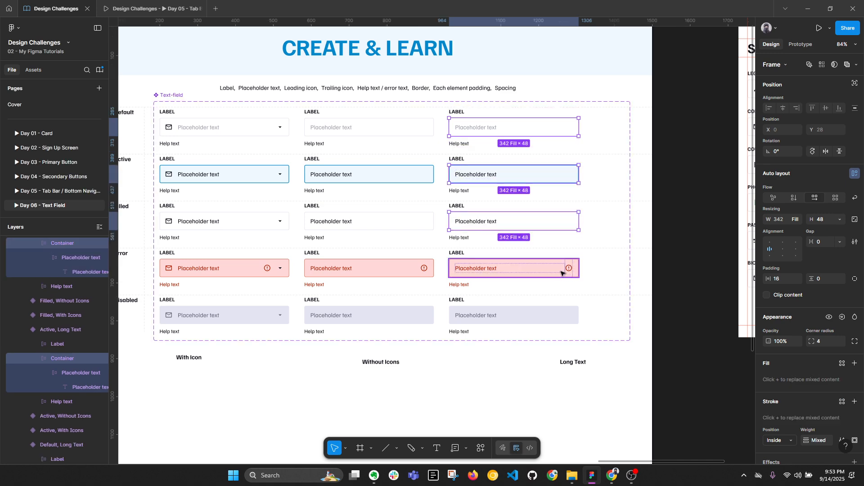
{"action": "left_click", "coordinate": [568, 313], "text": "shift"}
{"action": "left_click", "coordinate": [840, 219]}
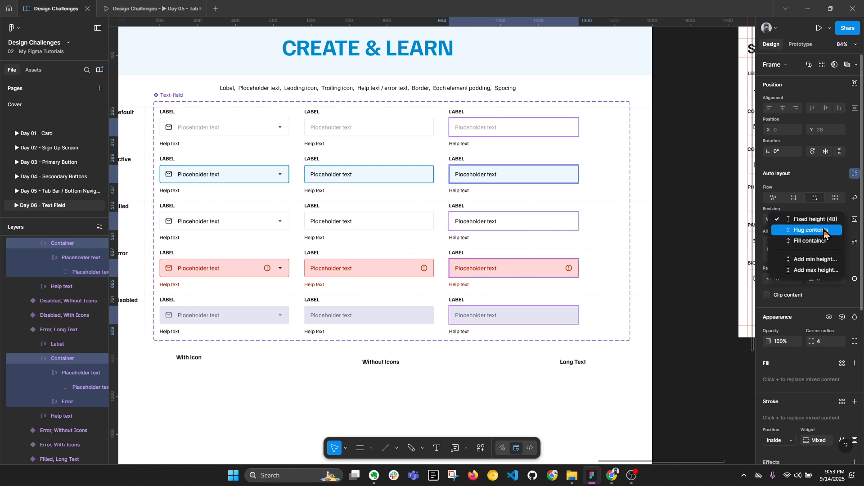
{"action": "left_click", "coordinate": [824, 231]}
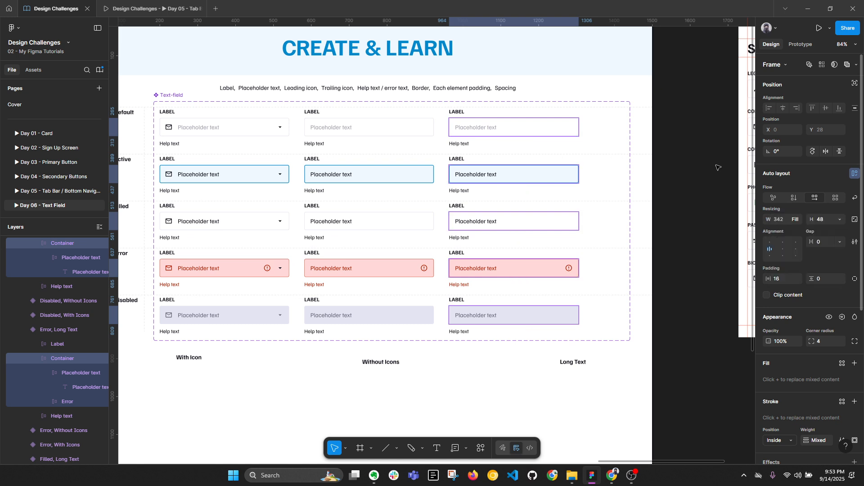
{"action": "left_click", "coordinate": [482, 129]}
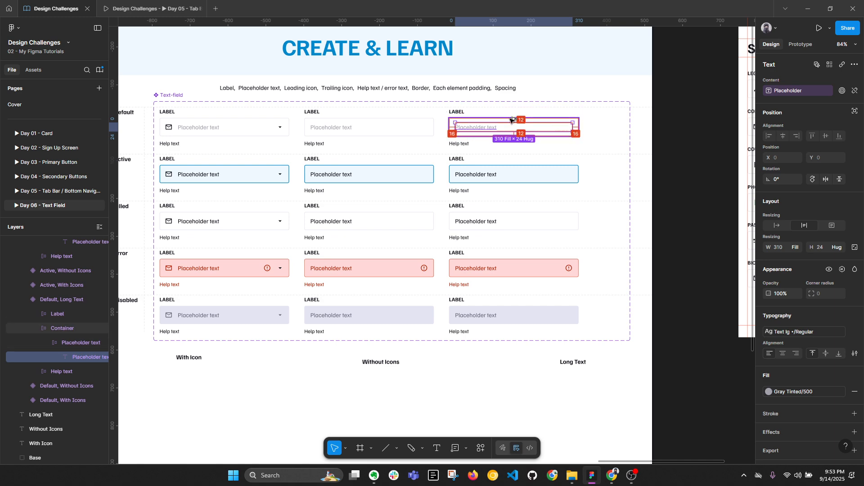
Step: Make the five Long Text containers hug their height with 12 px vertical padding
{"action": "scroll", "coordinate": [512, 120], "scroll_direction": "up", "scroll_amount": 3}
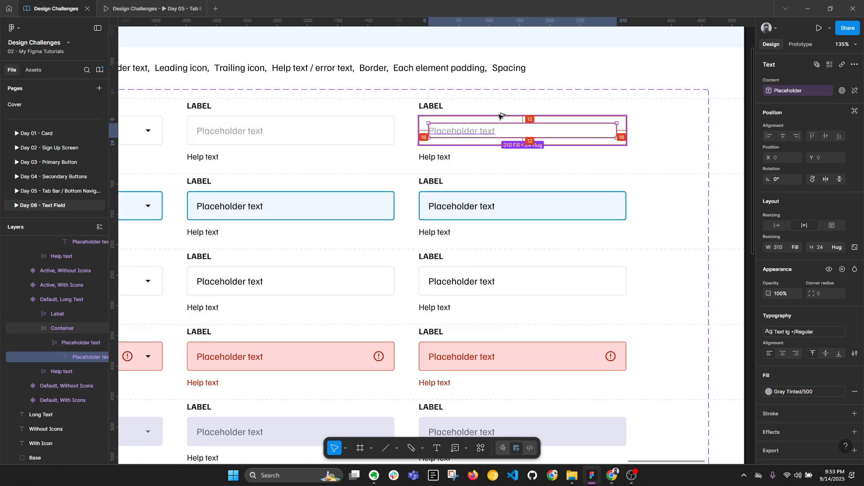
{"action": "scroll", "coordinate": [500, 116], "scroll_direction": "down", "scroll_amount": 2, "text": "ctrl"}
{"action": "left_click", "coordinate": [617, 136]}
{"action": "left_click", "coordinate": [589, 132], "text": "ctrl"}
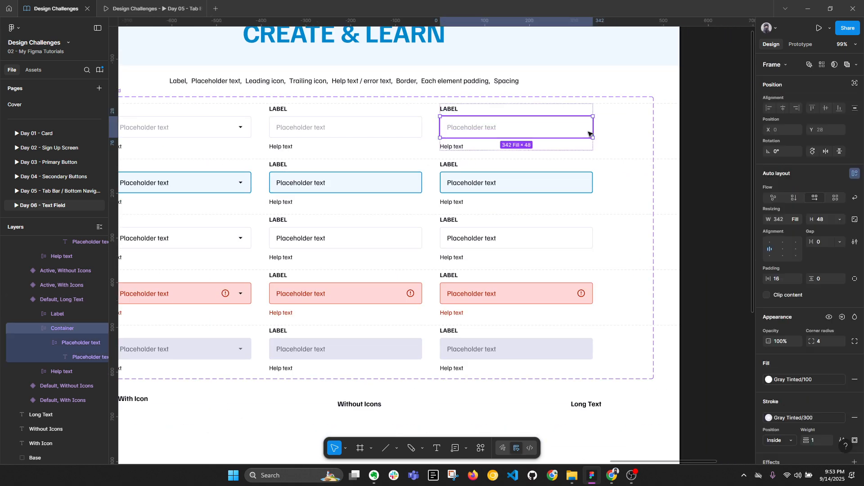
{"action": "left_click", "coordinate": [581, 189], "text": "shift"}
{"action": "left_click", "coordinate": [578, 241], "text": "shift"}
{"action": "left_click", "coordinate": [569, 296], "text": "shift"}
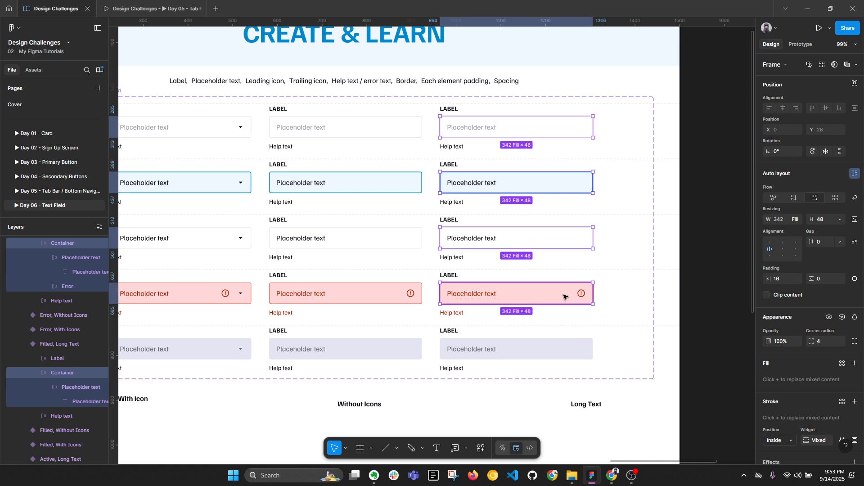
{"action": "left_click", "coordinate": [570, 349], "text": "shift"}
{"action": "key", "text": "alt+l"}
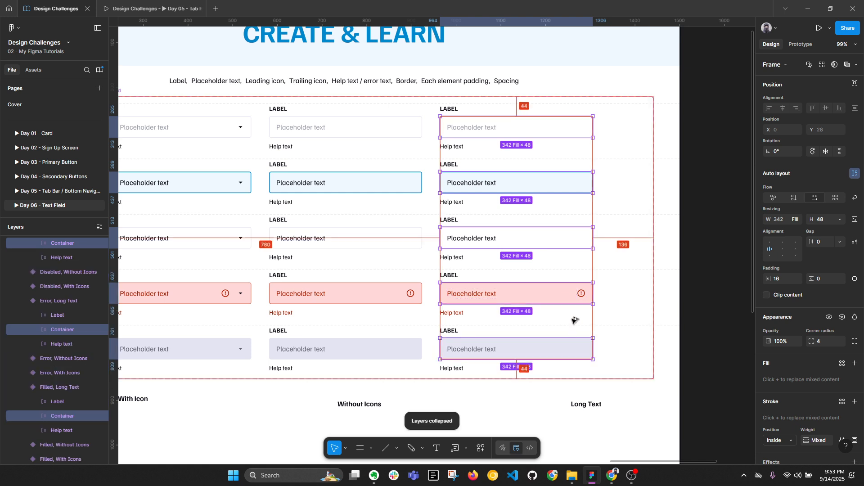
{"action": "left_click", "coordinate": [839, 219]}
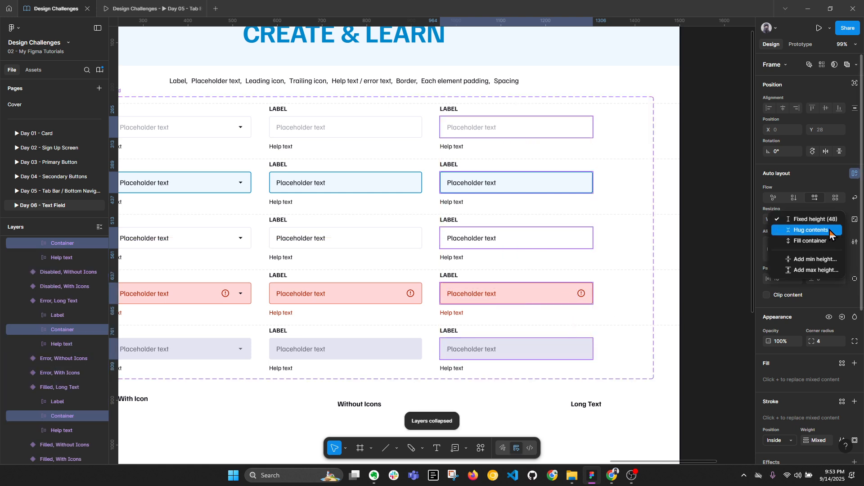
{"action": "left_click", "coordinate": [830, 230]}
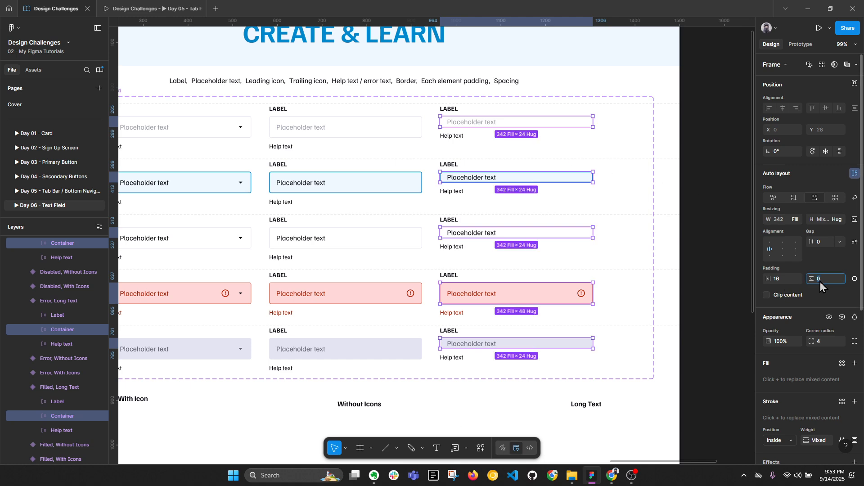
{"action": "key", "text": "Return"}
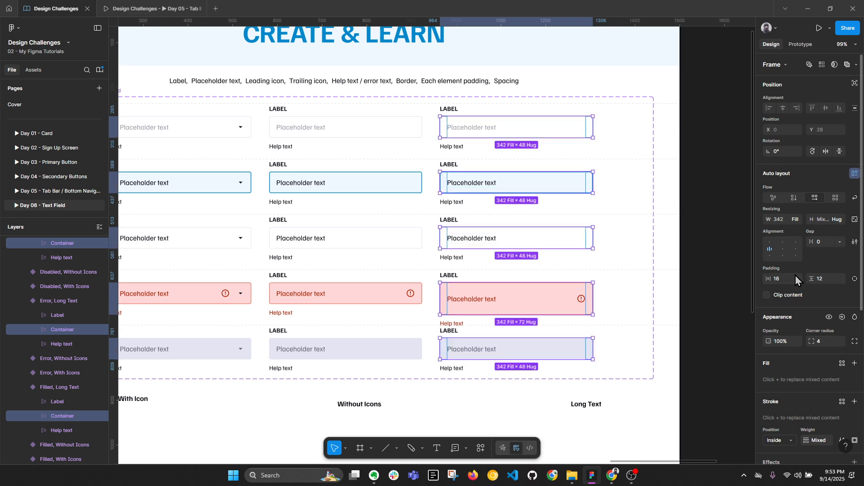
Step: Select the Bio field in the Sign Up form and view its state options
{"action": "left_click", "coordinate": [707, 239]}
{"action": "scroll", "coordinate": [399, 150], "scroll_direction": "down", "scroll_amount": 2}
{"action": "left_click_drag", "start_coordinate": [606, 238], "coordinate": [351, 234]}
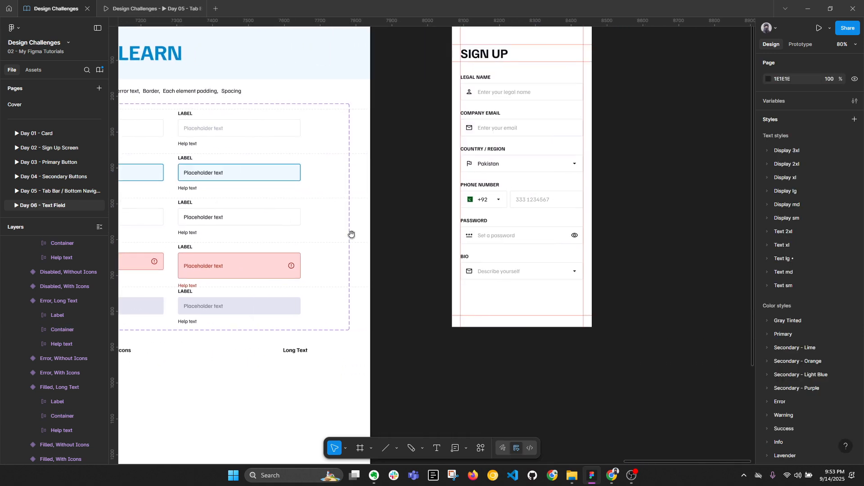
{"action": "double_click", "coordinate": [494, 270]}
{"action": "scroll", "coordinate": [489, 265], "scroll_direction": "up", "scroll_amount": 3}
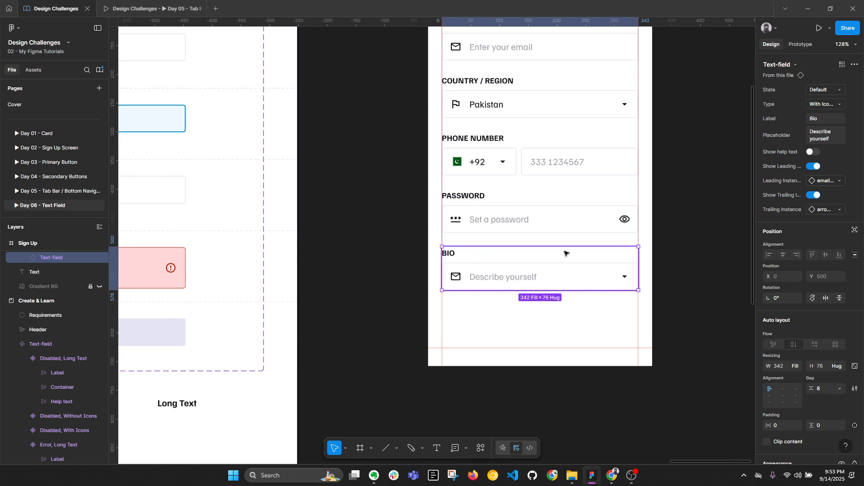
{"action": "left_click", "coordinate": [834, 91]}
Step: Switch the Bio field's Type property to Long Text
{"action": "left_click", "coordinate": [849, 80]}
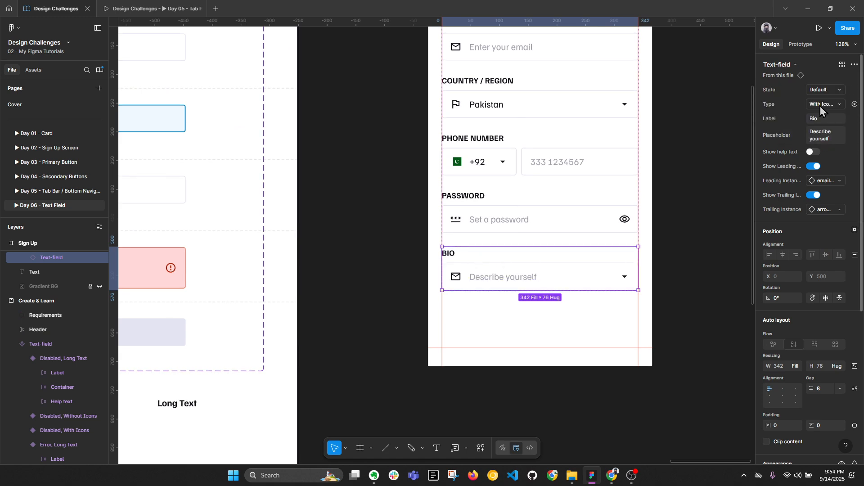
{"action": "left_click", "coordinate": [820, 106]}
{"action": "left_click", "coordinate": [790, 127]}
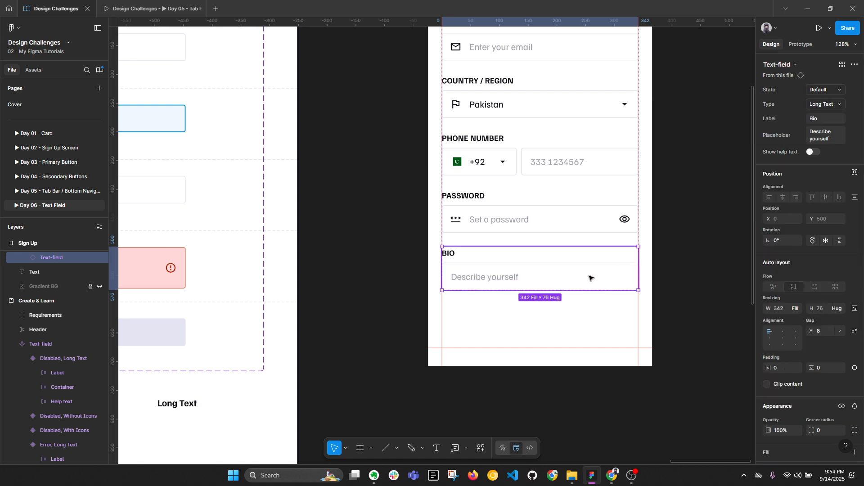
Step: Test the Bio field by pasting extra 'Describe yourself' text, then undo it
{"action": "double_click", "coordinate": [502, 278]}
{"action": "key", "text": "ctrl+c"}
{"action": "left_click", "coordinate": [560, 279]}
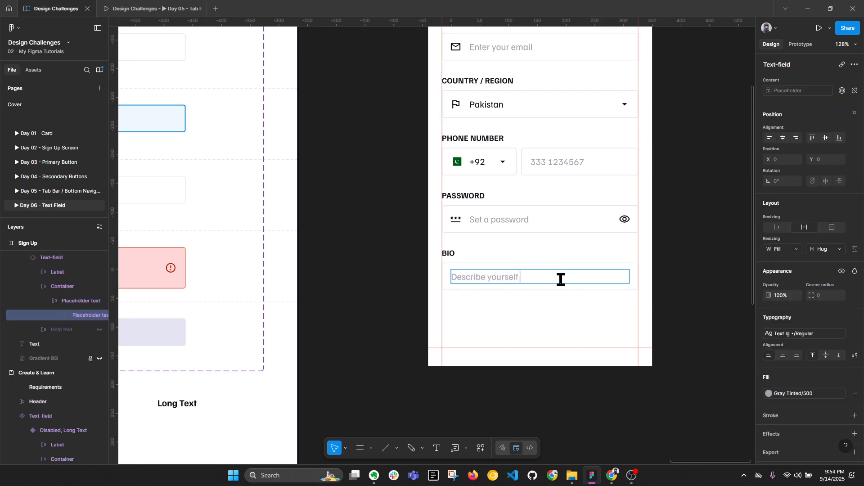
{"action": "key", "text": "ctrl+v"}
{"action": "key", "text": "ctrl+v"}
{"action": "key", "text": "ctrl+v"}
{"action": "key", "text": "ctrl+v"}
{"action": "key", "text": "ctrl+v"}
{"action": "key", "text": "ctrl+v"}
{"action": "key", "text": "ctrl+v"}
{"action": "key", "text": "ctrl+v"}
{"action": "key", "text": "ctrl+v"}
{"action": "key", "text": "ctrl+v"}
{"action": "key", "text": "ctrl+v"}
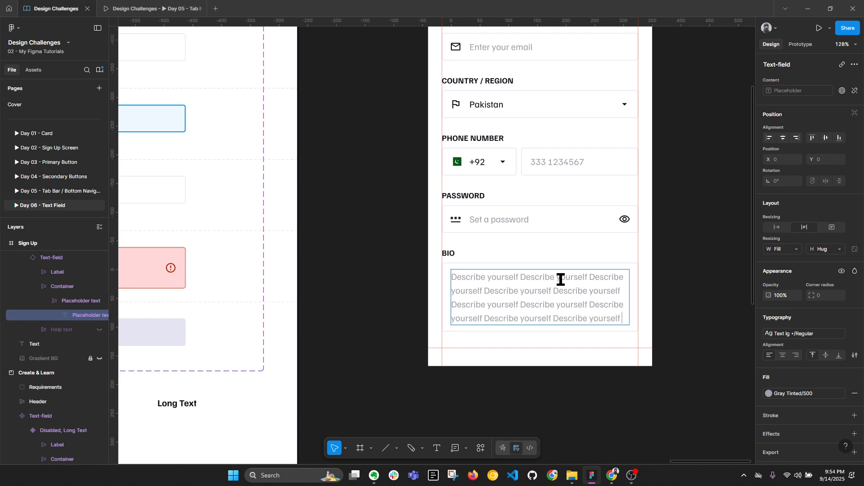
{"action": "key", "text": "ctrl+z"}
{"action": "key", "text": "ctrl+z"}
{"action": "key", "text": "ctrl+z"}
{"action": "key", "text": "ctrl+z"}
{"action": "key", "text": "ctrl+z"}
{"action": "key", "text": "ctrl+z"}
{"action": "key", "text": "ctrl+z"}
{"action": "key", "text": "ctrl+z"}
{"action": "key", "text": "ctrl+z"}
{"action": "key", "text": "ctrl+z"}
{"action": "key", "text": "ctrl+z"}
{"action": "key", "text": "ctrl+z"}
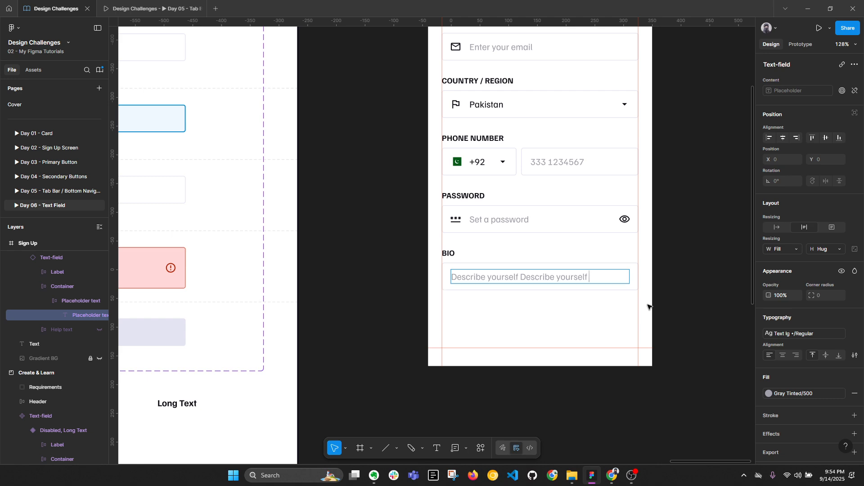
{"action": "left_click", "coordinate": [690, 299]}
{"action": "left_click", "coordinate": [689, 299]}
Step: Centre the Long Text, Without Icons and With Icon captions under their Disabled fields
{"action": "key", "text": "alt+l"}
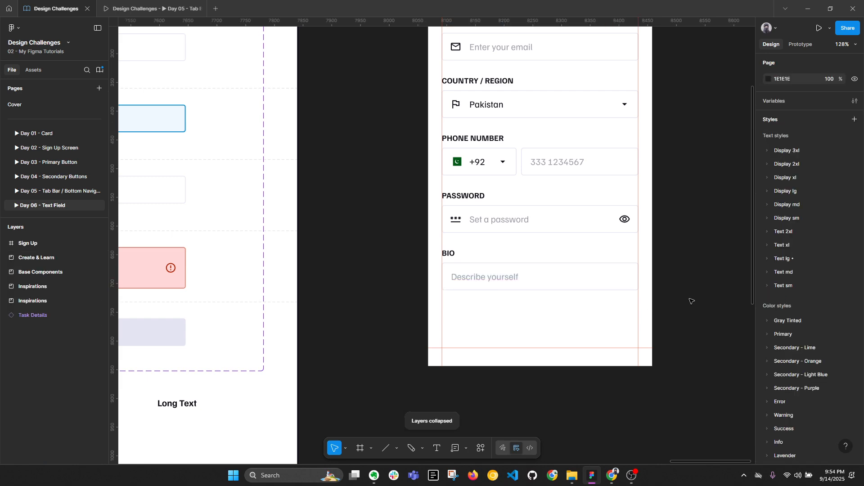
{"action": "scroll", "coordinate": [687, 288], "scroll_direction": "down", "scroll_amount": 1}
{"action": "scroll", "coordinate": [688, 289], "scroll_direction": "down", "scroll_amount": 3}
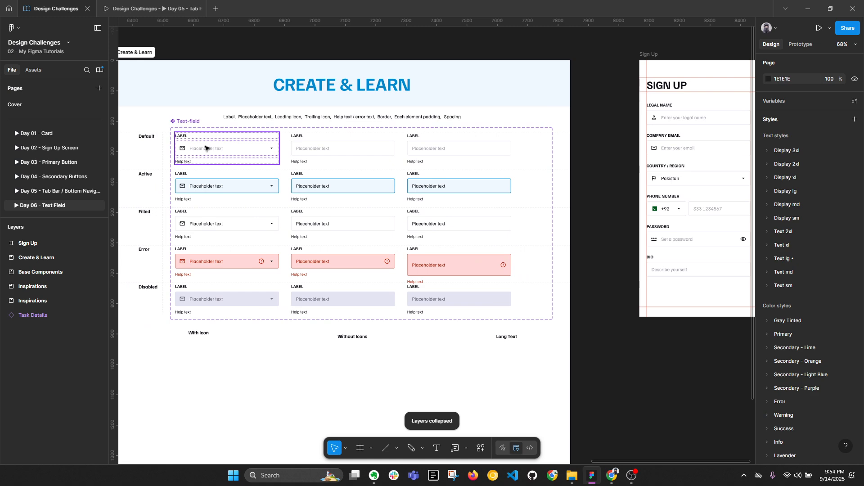
{"action": "left_click", "coordinate": [211, 149]}
{"action": "left_click", "coordinate": [506, 337]}
{"action": "left_click", "coordinate": [464, 288], "text": "shift"}
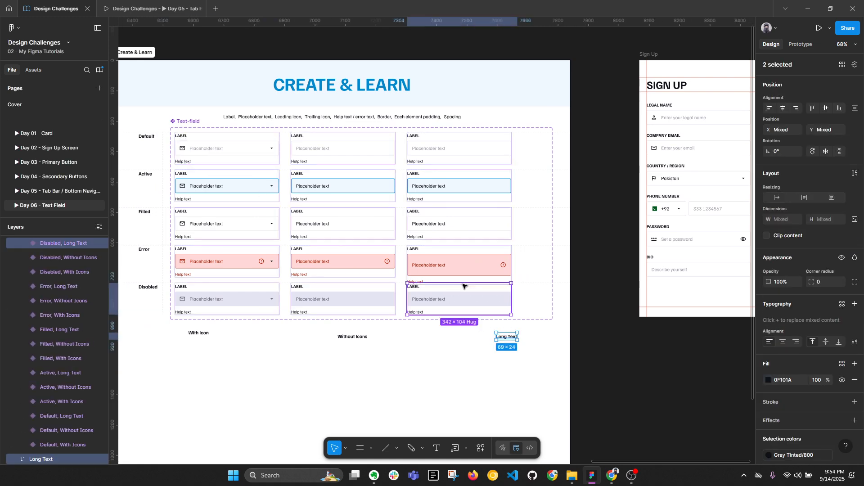
{"action": "left_click", "coordinate": [783, 108]}
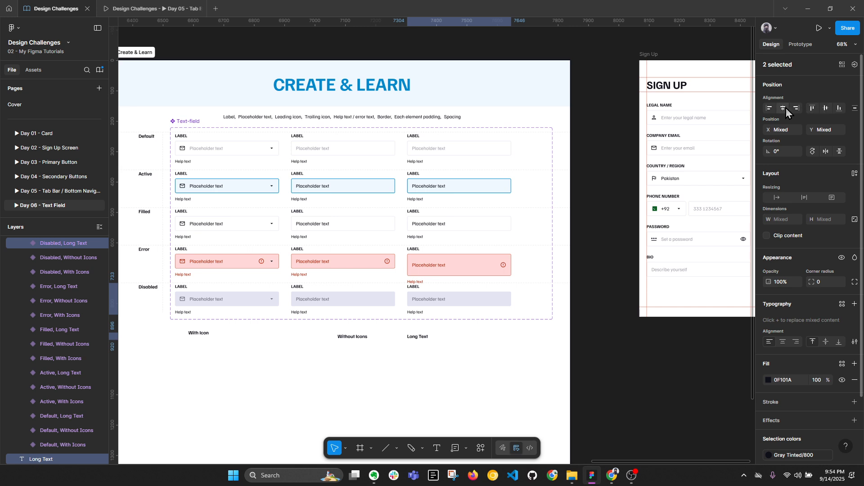
{"action": "left_click", "coordinate": [344, 336]}
{"action": "left_click", "coordinate": [343, 294], "text": "shift"}
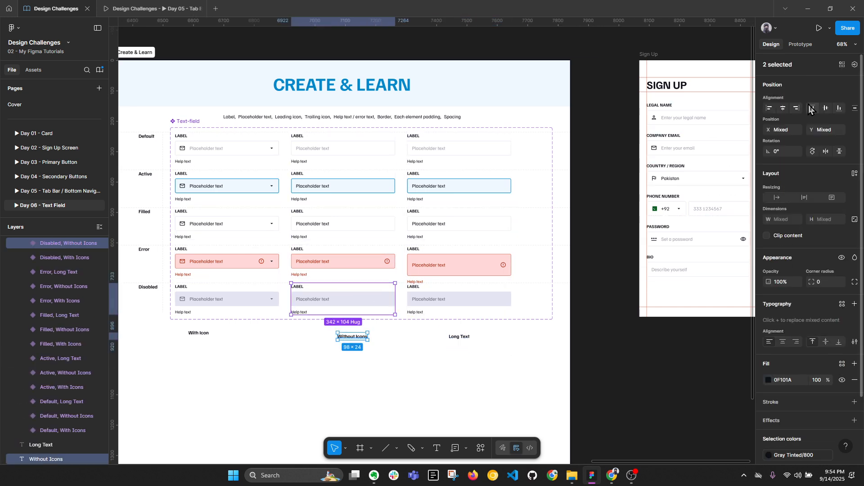
{"action": "left_click", "coordinate": [783, 108]}
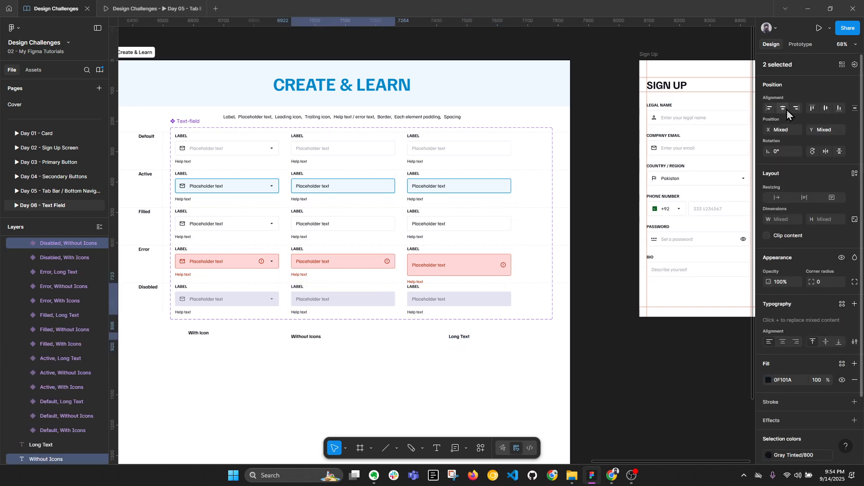
{"action": "left_click", "coordinate": [379, 357]}
{"action": "left_click", "coordinate": [203, 333]}
{"action": "left_click", "coordinate": [249, 298], "text": "shift"}
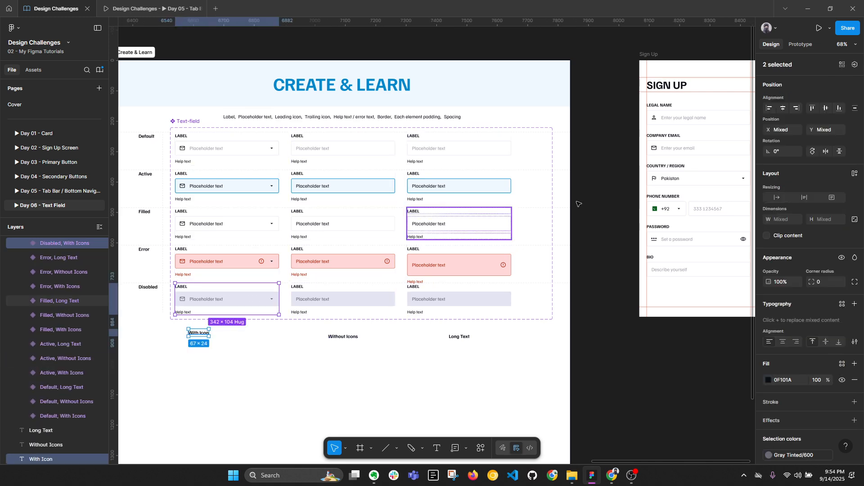
{"action": "left_click", "coordinate": [784, 108]}
{"action": "left_click", "coordinate": [419, 363]}
Step: Make the Error Long Text variant's trailing error icon hug its height
{"action": "scroll", "coordinate": [590, 277], "scroll_direction": "right", "scroll_amount": 2}
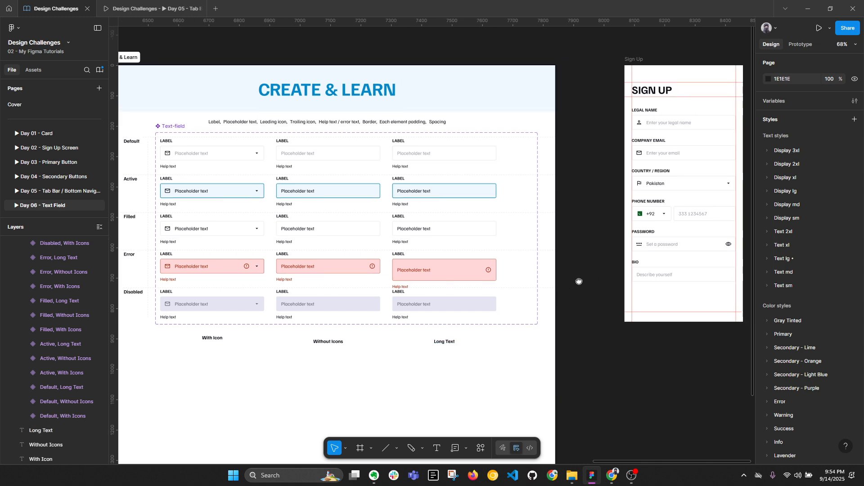
{"action": "scroll", "coordinate": [432, 277], "scroll_direction": "up", "scroll_amount": 3}
{"action": "double_click", "coordinate": [439, 271]}
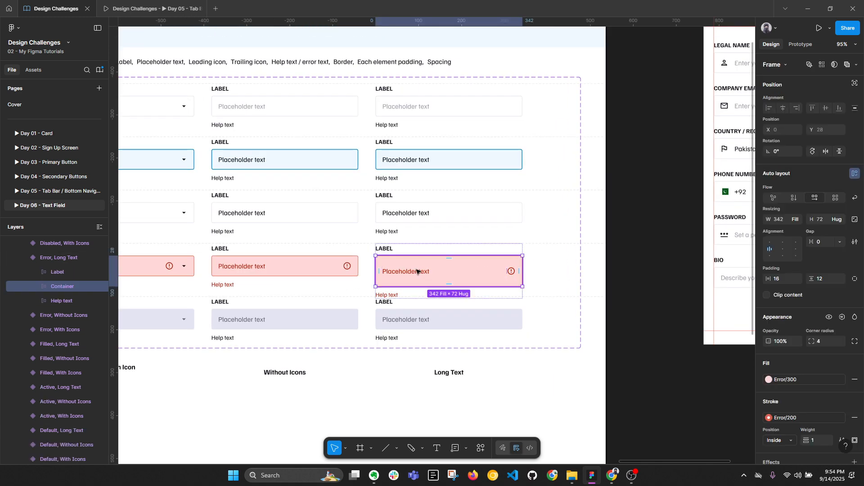
{"action": "left_click", "coordinate": [416, 272]}
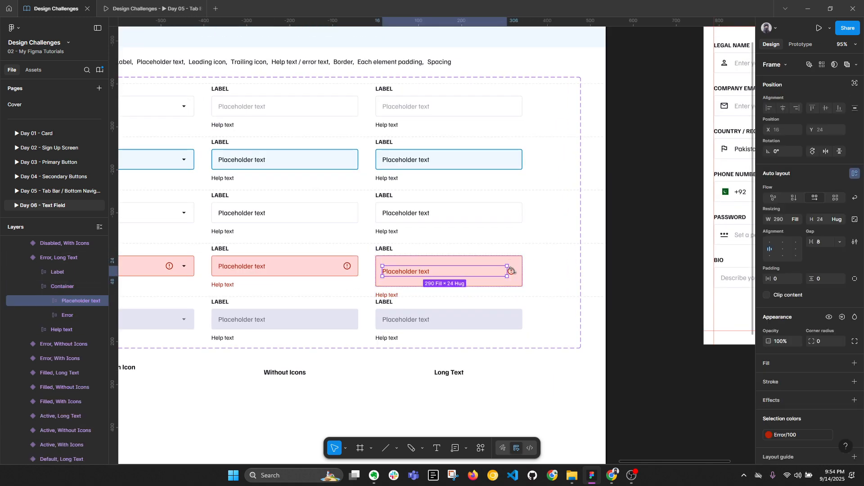
{"action": "left_click", "coordinate": [512, 271]}
{"action": "scroll", "coordinate": [515, 272], "scroll_direction": "up", "scroll_amount": 3}
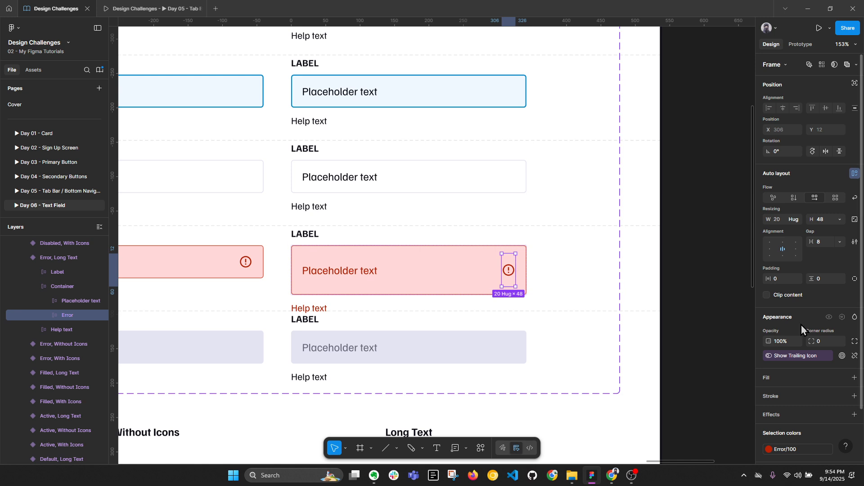
{"action": "left_click", "coordinate": [820, 242]}
{"action": "left_click", "coordinate": [813, 219]}
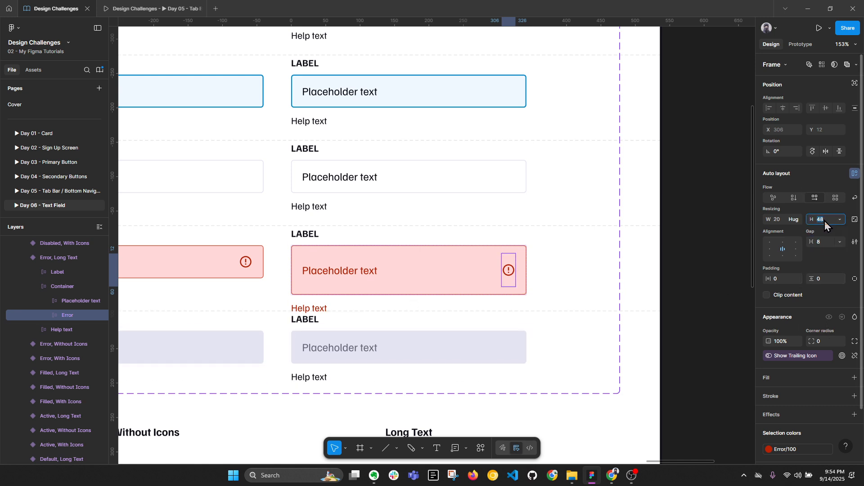
{"action": "left_click", "coordinate": [840, 219]}
{"action": "left_click", "coordinate": [828, 234]}
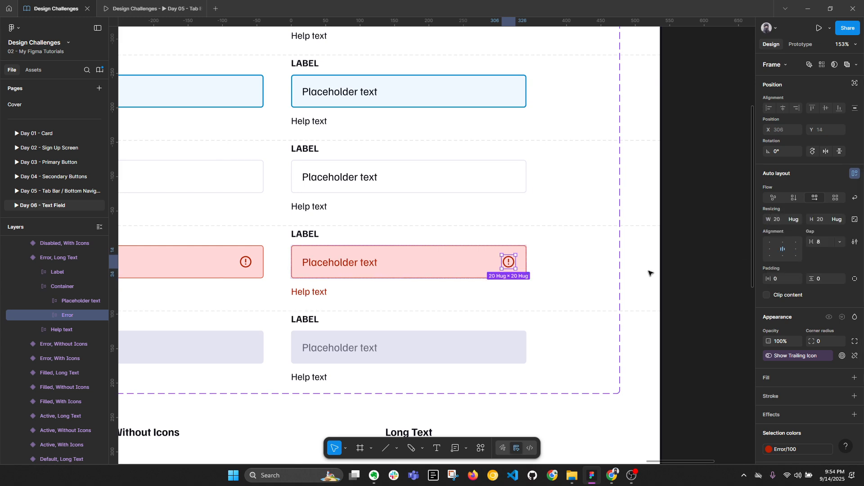
{"action": "key", "text": "Escape"}
{"action": "scroll", "coordinate": [546, 262], "scroll_direction": "down", "scroll_amount": 5}
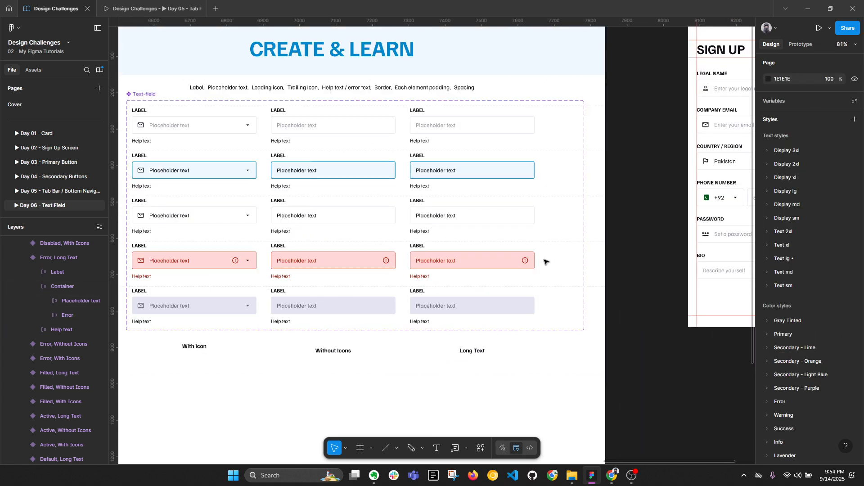
{"action": "key", "text": "alt+l"}
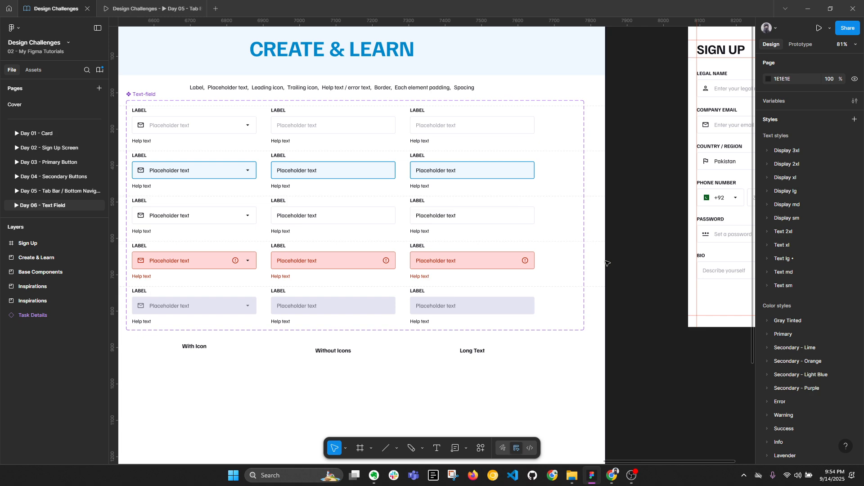
{"action": "left_click_drag", "start_coordinate": [716, 295], "coordinate": [476, 321]}
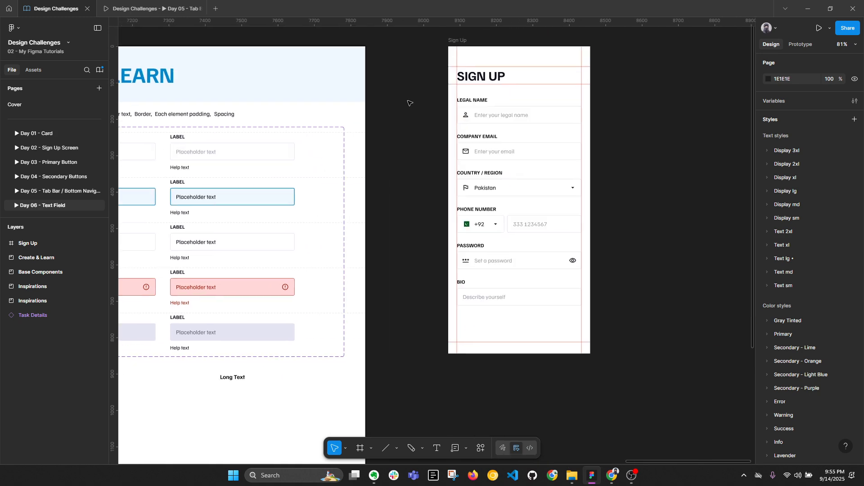
{"action": "left_click", "coordinate": [458, 41]}
{"action": "double_click", "coordinate": [554, 220]}
{"action": "double_click", "coordinate": [554, 219]}
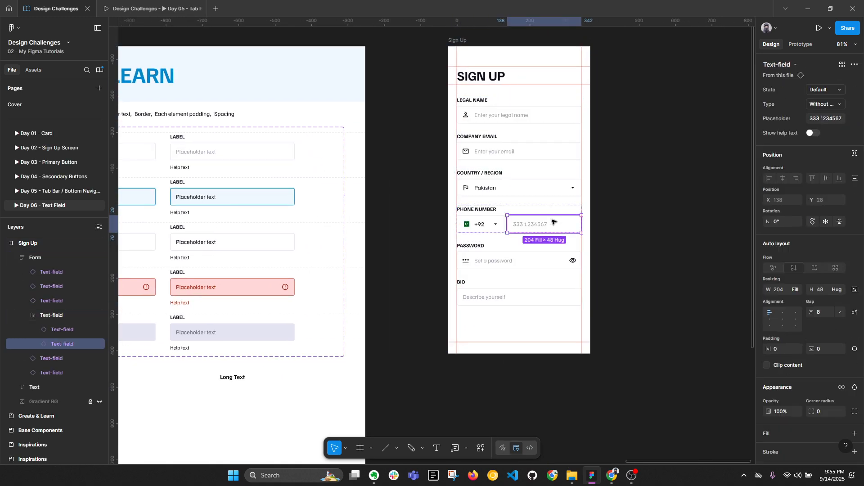
{"action": "left_click", "coordinate": [668, 194]}
{"action": "left_click", "coordinate": [458, 41]}
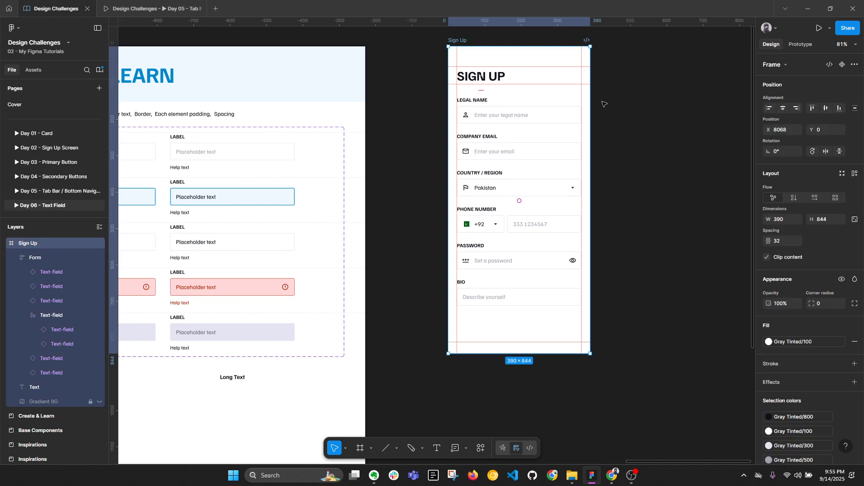
{"action": "mouse_move", "coordinate": [592, 149]}
{"action": "left_mouse_down"}
{"action": "mouse_move", "coordinate": [719, 147]}
{"action": "mouse_move", "coordinate": [600, 159]}
{"action": "mouse_move", "coordinate": [719, 155]}
{"action": "mouse_move", "coordinate": [590, 157]}
{"action": "left_mouse_up"}
{"action": "key", "text": "Escape"}
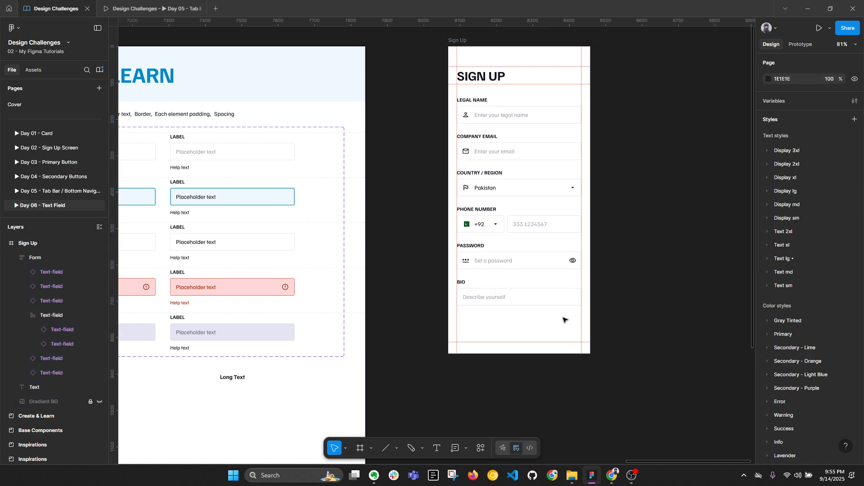
{"action": "scroll", "coordinate": [563, 318], "scroll_direction": "down", "scroll_amount": 1}
{"action": "left_click_drag", "start_coordinate": [368, 262], "coordinate": [444, 266]}
{"action": "left_click", "coordinate": [626, 258]}
{"action": "key", "text": "alt+l"}
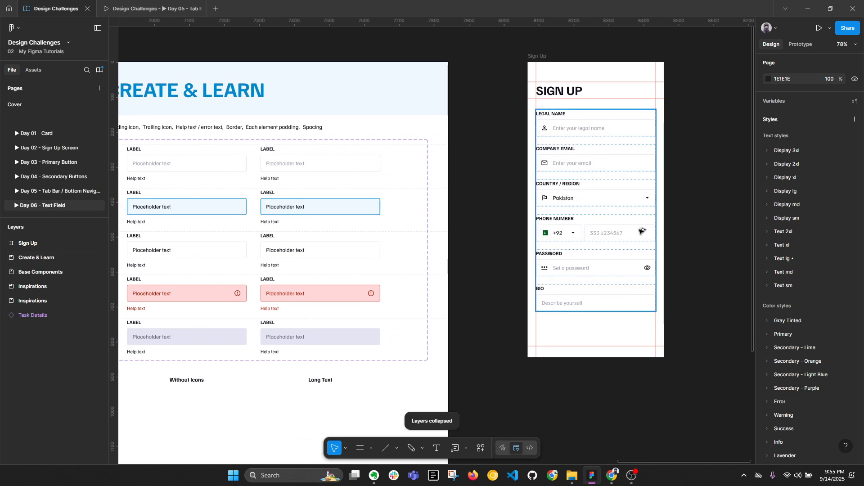
{"action": "left_click_drag", "start_coordinate": [330, 217], "coordinate": [627, 220]}
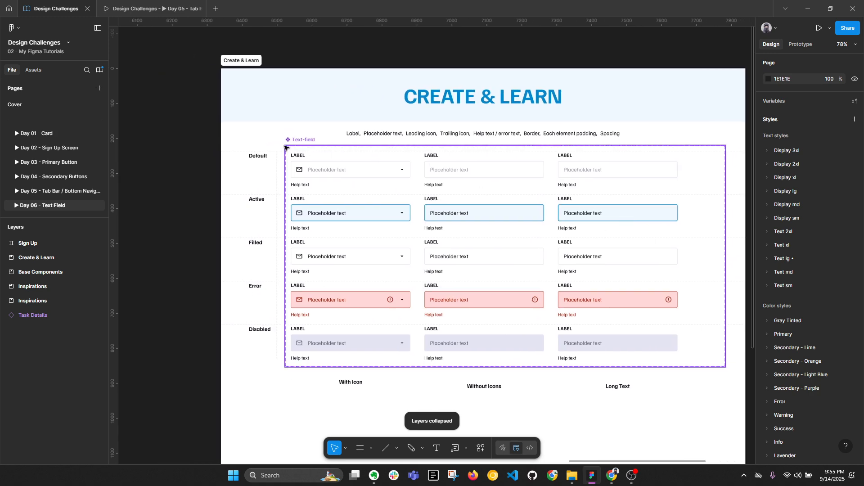
{"action": "scroll", "coordinate": [288, 150], "scroll_direction": "up", "scroll_amount": 5}
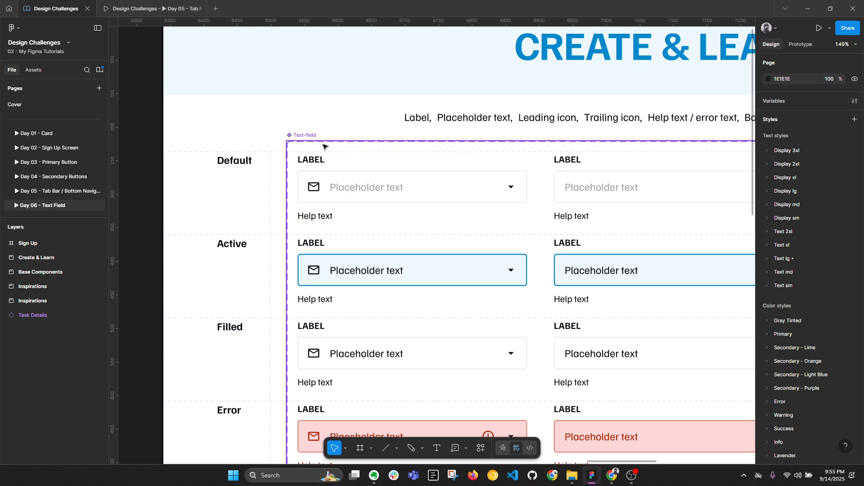
{"action": "left_click", "coordinate": [317, 161], "text": "ctrl"}
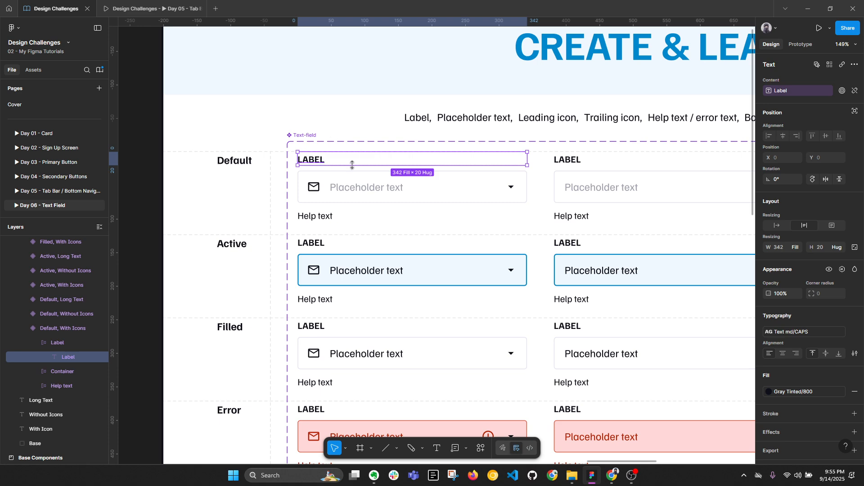
{"action": "scroll", "coordinate": [356, 166], "scroll_direction": "down", "scroll_amount": 5}
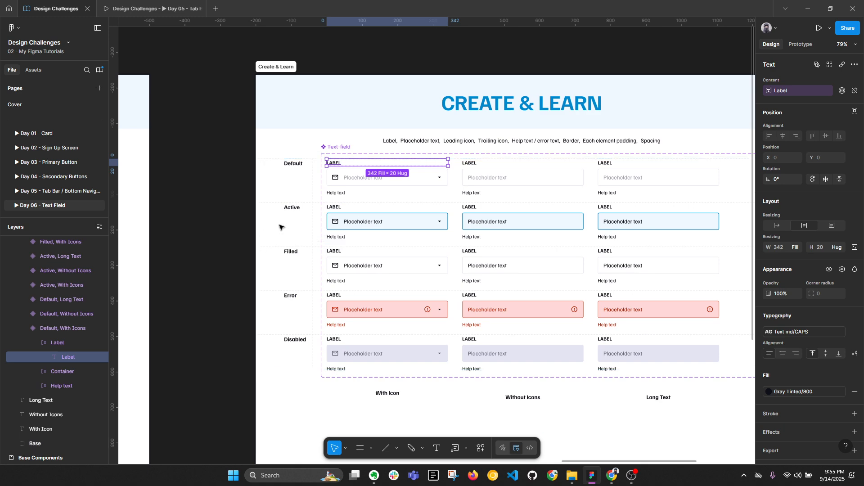
{"action": "scroll", "coordinate": [495, 162], "scroll_direction": "right", "scroll_amount": 10}
{"action": "scroll", "coordinate": [423, 157], "scroll_direction": "up", "scroll_amount": 4}
{"action": "left_click", "coordinate": [415, 156]}
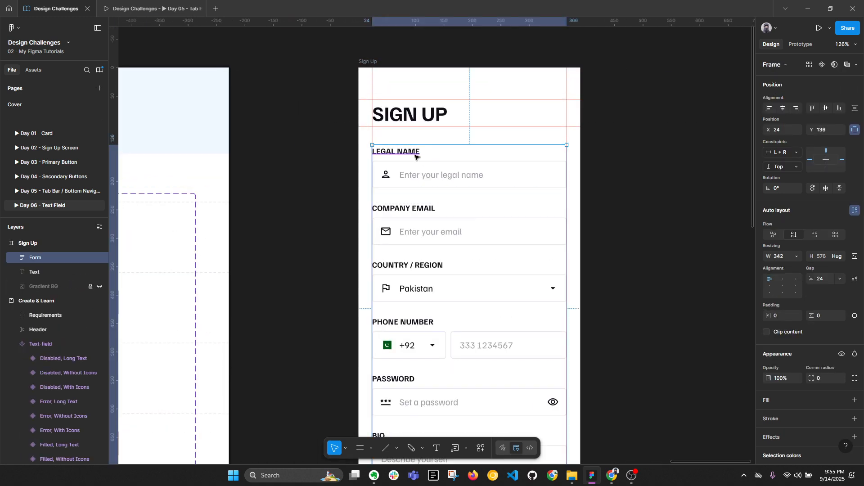
{"action": "double_click", "coordinate": [428, 156]}
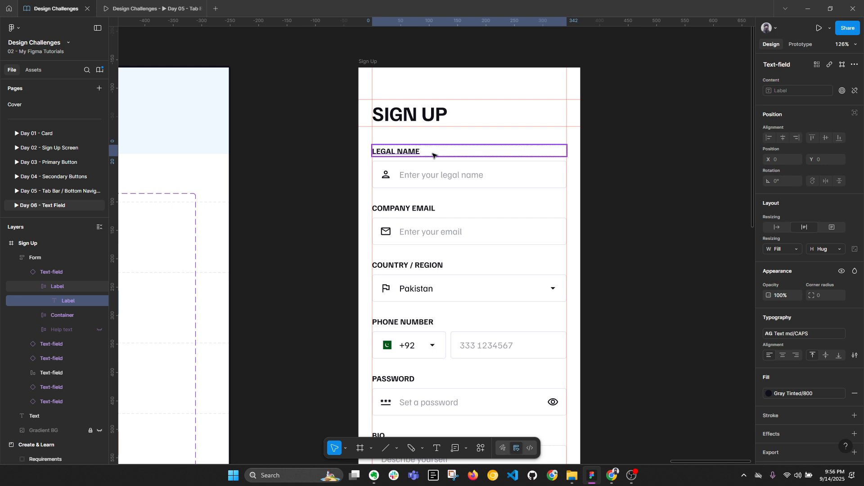
{"action": "key", "text": "alt+l"}
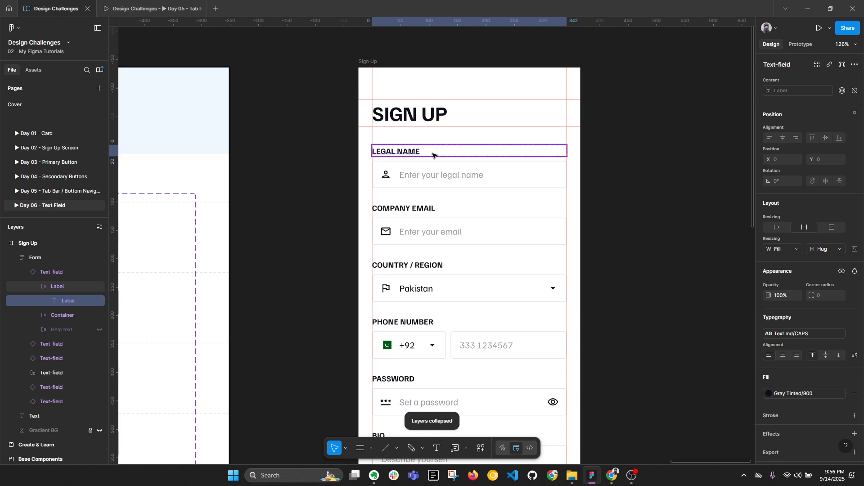
{"action": "key", "text": "Escape"}
{"action": "left_click", "coordinate": [421, 174]}
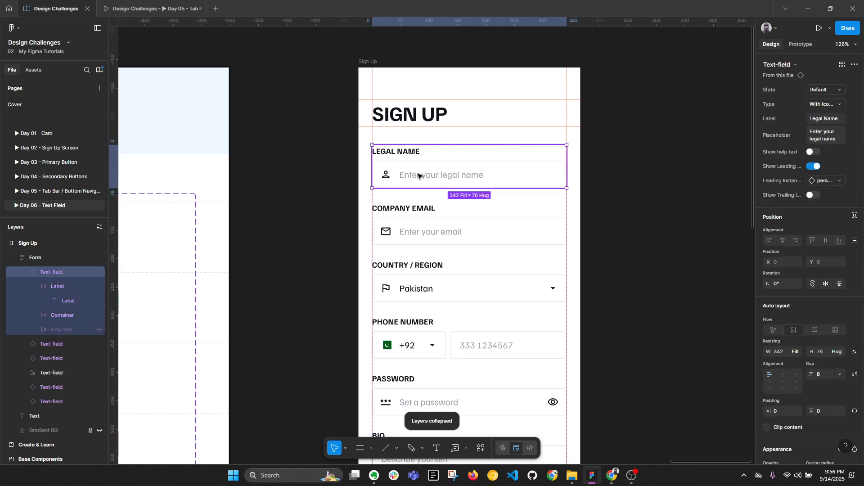
{"action": "key", "text": "alt+l"}
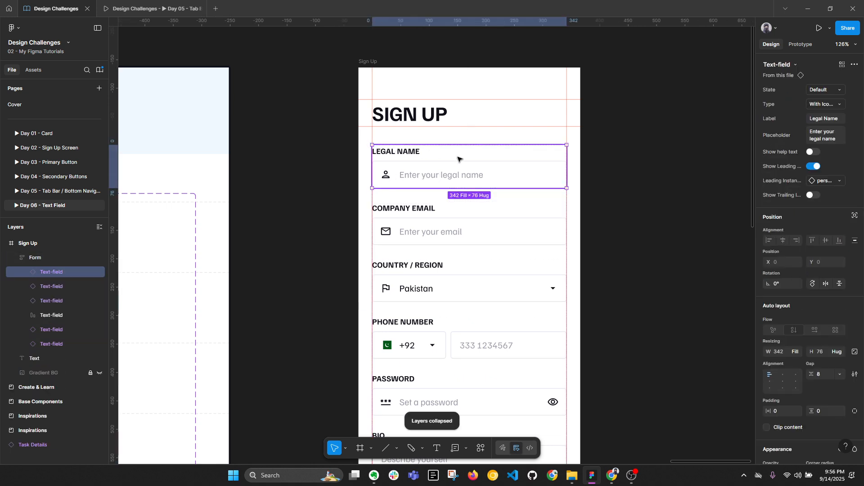
{"action": "left_click", "coordinate": [709, 191]}
{"action": "scroll", "coordinate": [709, 191], "scroll_direction": "down", "scroll_amount": 3}
{"action": "scroll", "coordinate": [350, 230], "scroll_direction": "left", "scroll_amount": 2}
{"action": "scroll", "coordinate": [352, 201], "scroll_direction": "up", "scroll_amount": 2}
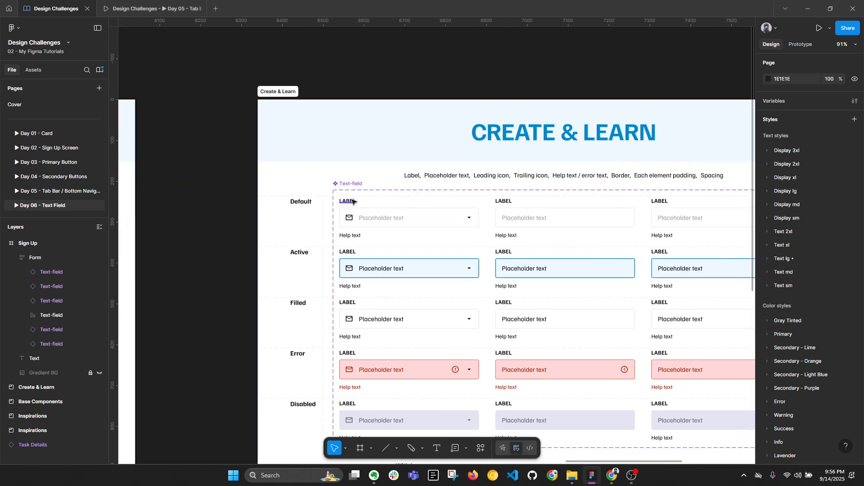
{"action": "scroll", "coordinate": [587, 239], "scroll_direction": "right", "scroll_amount": 5}
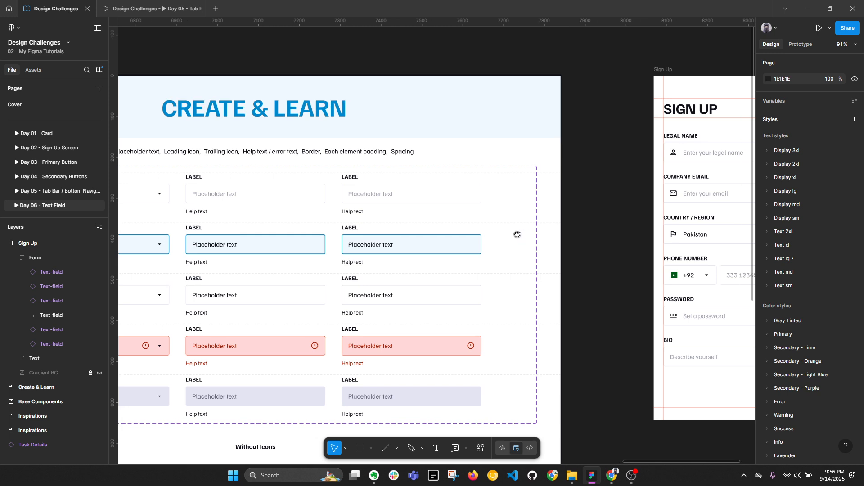
{"action": "left_click", "coordinate": [626, 225]}
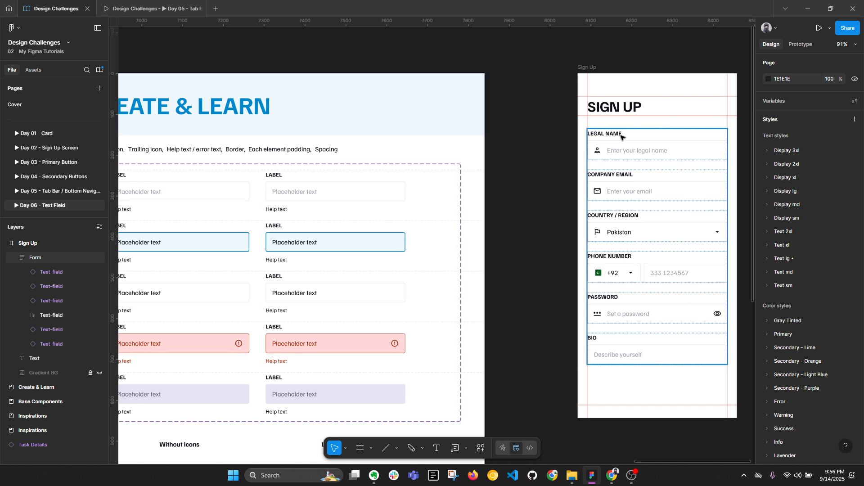
{"action": "key", "text": "Escape"}
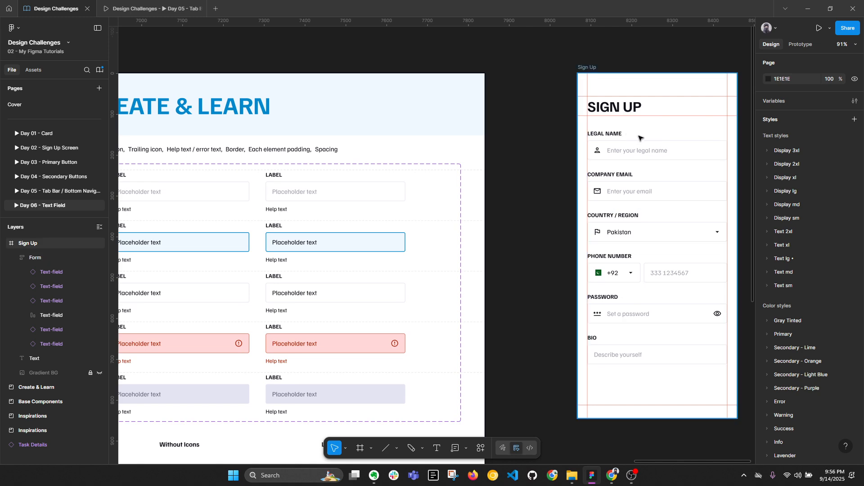
{"action": "scroll", "coordinate": [639, 137], "scroll_direction": "down", "scroll_amount": 3}
Step: Duplicate the exclamation-circle icon, then delete the stray copy
{"action": "scroll", "coordinate": [386, 185], "scroll_direction": "left", "scroll_amount": 2}
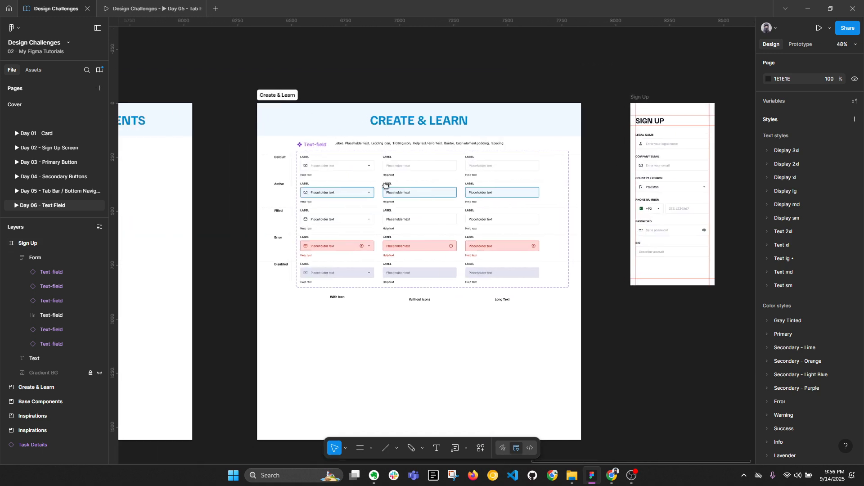
{"action": "scroll", "coordinate": [385, 185], "scroll_direction": "left", "scroll_amount": 5}
{"action": "scroll", "coordinate": [293, 191], "scroll_direction": "up", "scroll_amount": 5}
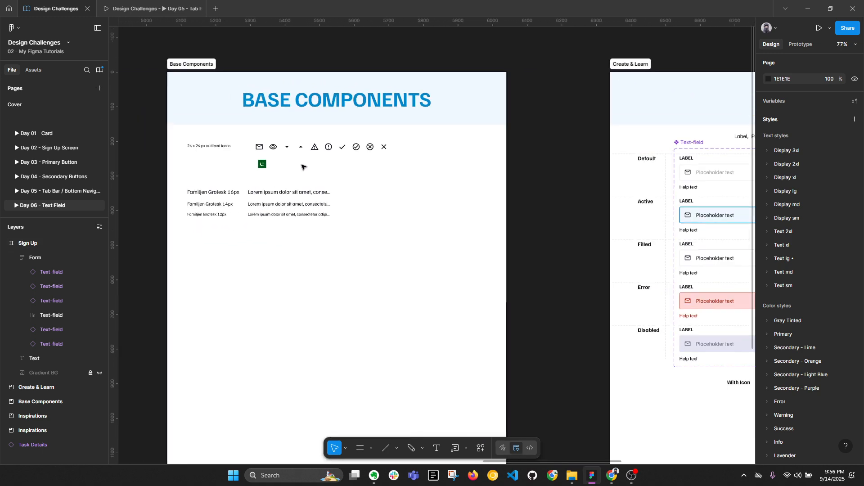
{"action": "left_click_drag", "start_coordinate": [334, 147], "coordinate": [539, 240]}
{"action": "scroll", "coordinate": [524, 227], "scroll_direction": "up", "scroll_amount": 5}
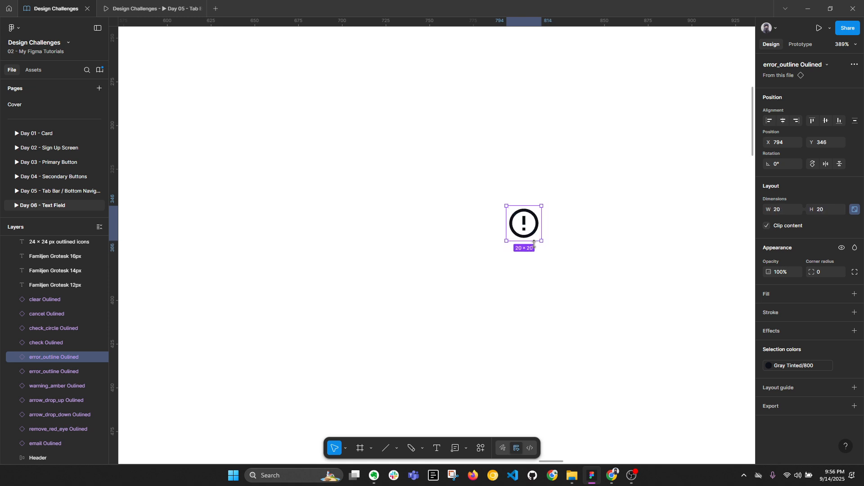
{"action": "scroll", "coordinate": [534, 244], "scroll_direction": "down", "scroll_amount": 1}
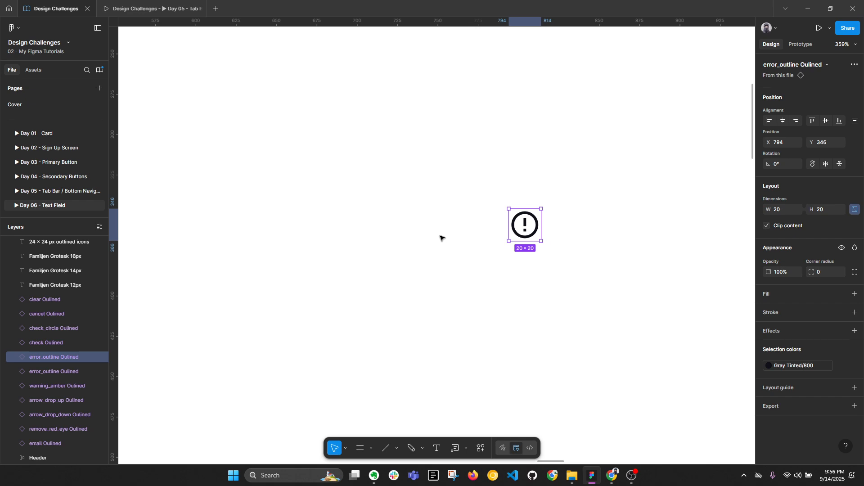
{"action": "key", "text": "Delete"}
{"action": "scroll", "coordinate": [430, 230], "scroll_direction": "down", "scroll_amount": 10}
{"action": "scroll", "coordinate": [268, 204], "scroll_direction": "right", "scroll_amount": 5}
{"action": "scroll", "coordinate": [375, 187], "scroll_direction": "up", "scroll_amount": 3}
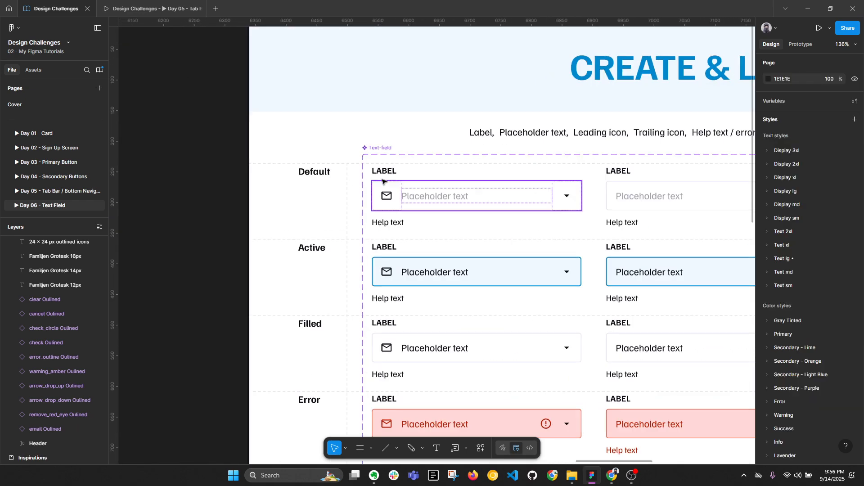
Step: Paste the exclamation-circle icon beside LABEL in the Default field's label row
{"action": "left_click", "coordinate": [392, 174], "text": "ctrl"}
{"action": "scroll", "coordinate": [392, 174], "scroll_direction": "up", "scroll_amount": 3}
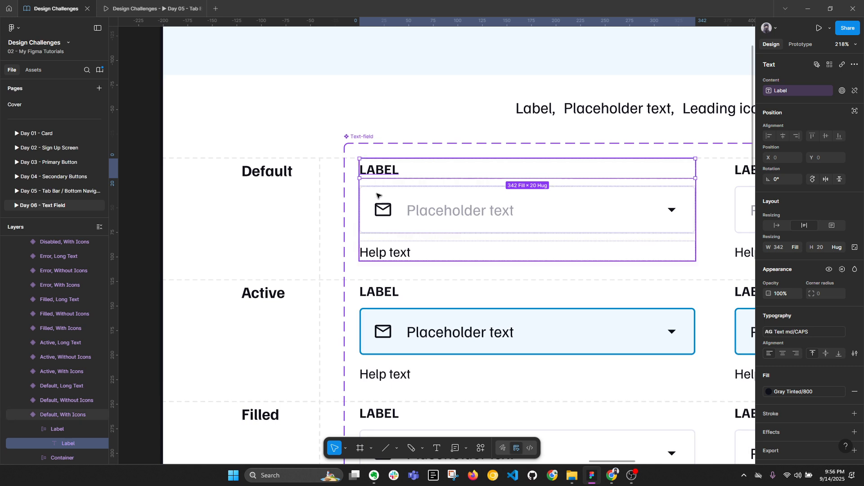
{"action": "scroll", "coordinate": [66, 362], "scroll_direction": "down", "scroll_amount": 2}
{"action": "left_click", "coordinate": [57, 342]}
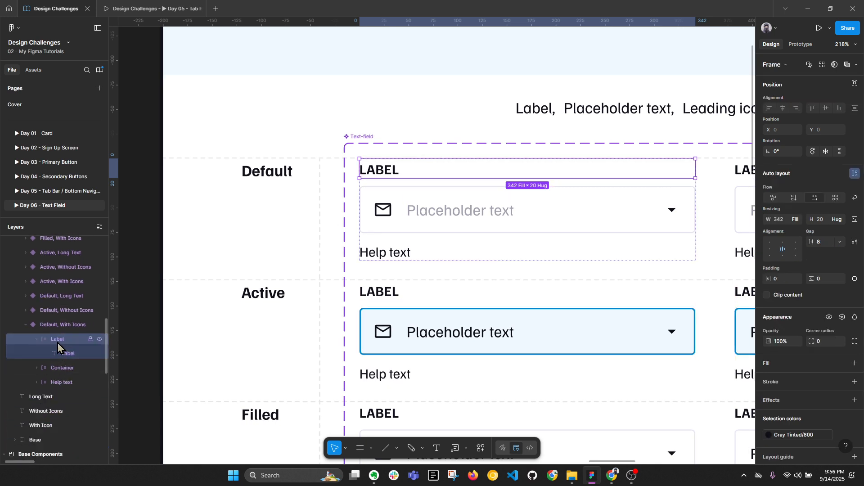
{"action": "left_click", "coordinate": [68, 354]}
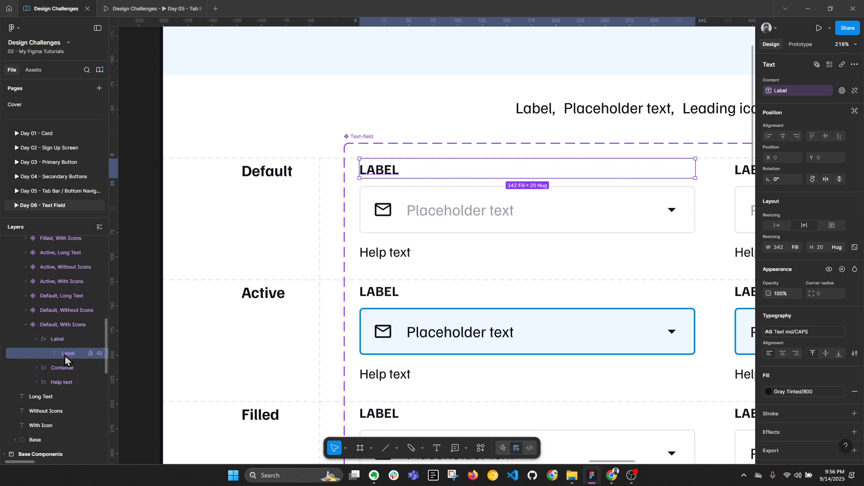
{"action": "key", "text": "ctrl+v"}
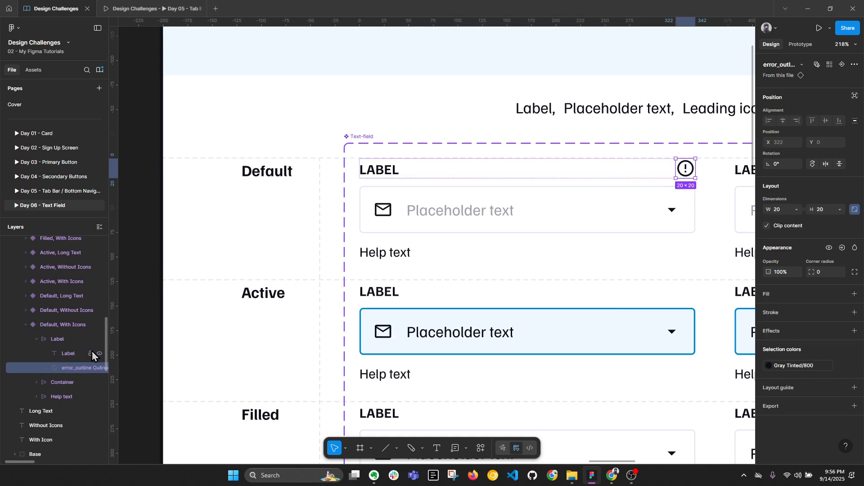
Step: Make LABEL hug its width and left-align all matching label rows
{"action": "left_click", "coordinate": [375, 175]}
{"action": "left_click", "coordinate": [786, 247]}
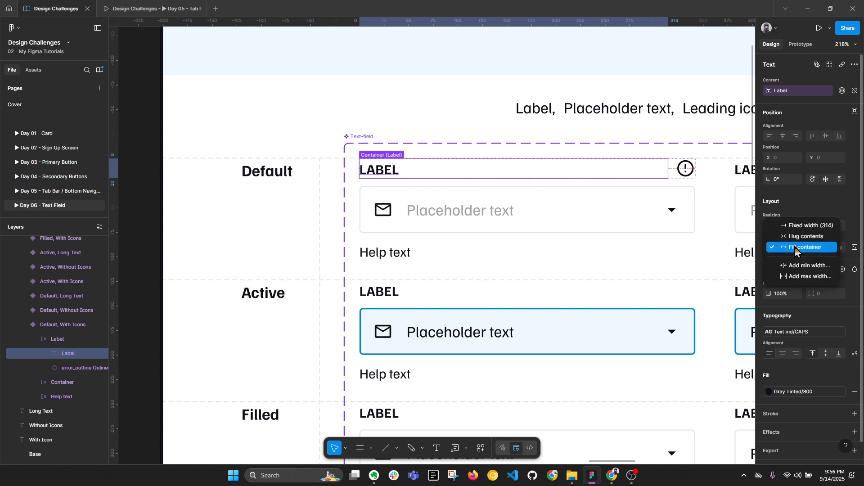
{"action": "left_click", "coordinate": [793, 237]}
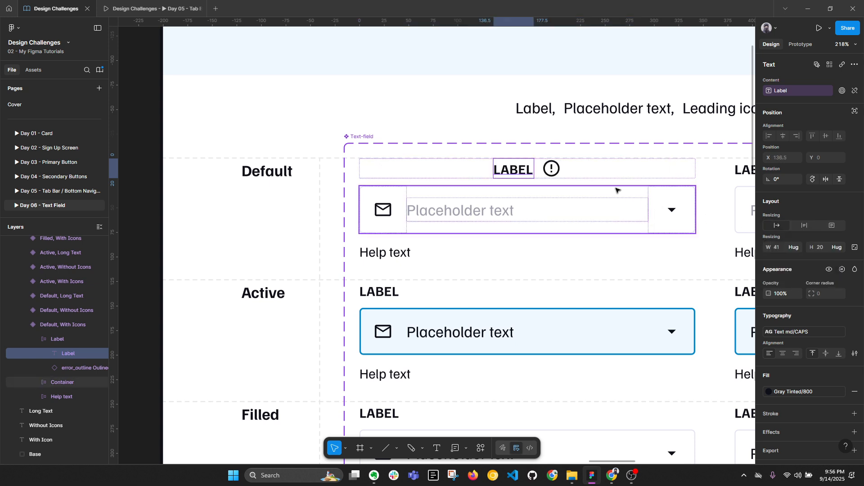
{"action": "left_click", "coordinate": [622, 169]}
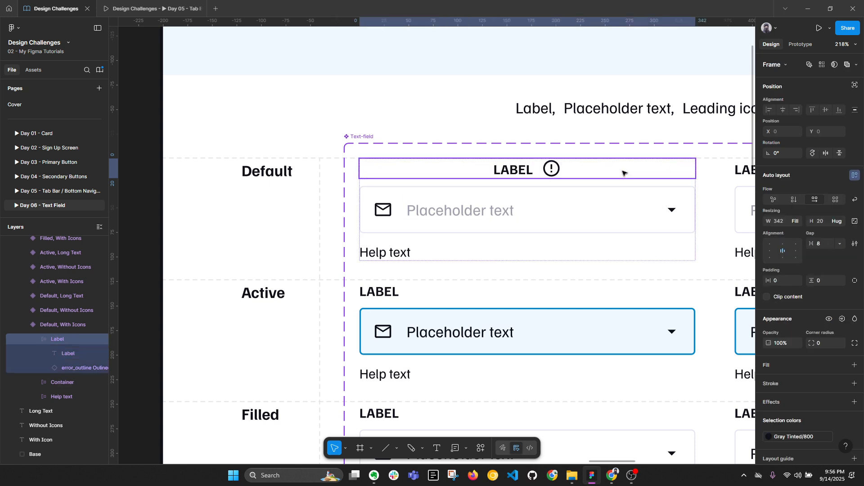
{"action": "left_click", "coordinate": [823, 66]}
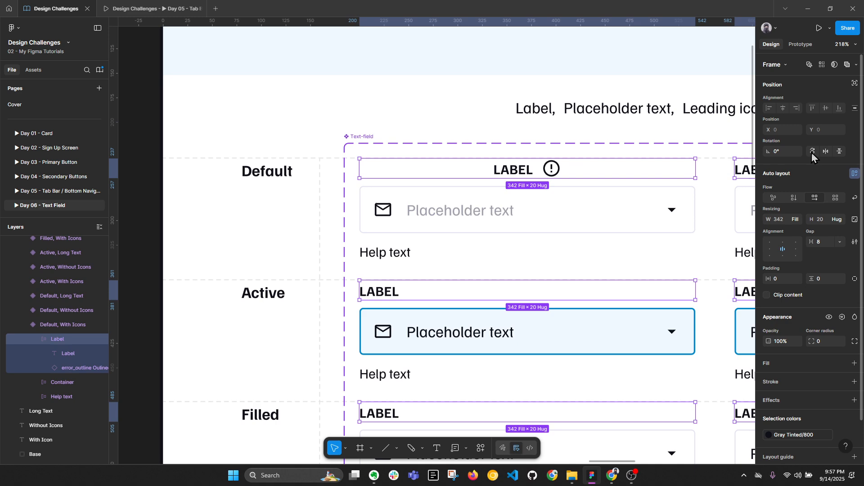
{"action": "left_click", "coordinate": [768, 250]}
Step: Left-align all matching Help text frames, then select the new info icon
{"action": "left_click", "coordinate": [406, 253]}
{"action": "double_click", "coordinate": [407, 253]}
{"action": "left_click", "coordinate": [426, 225]}
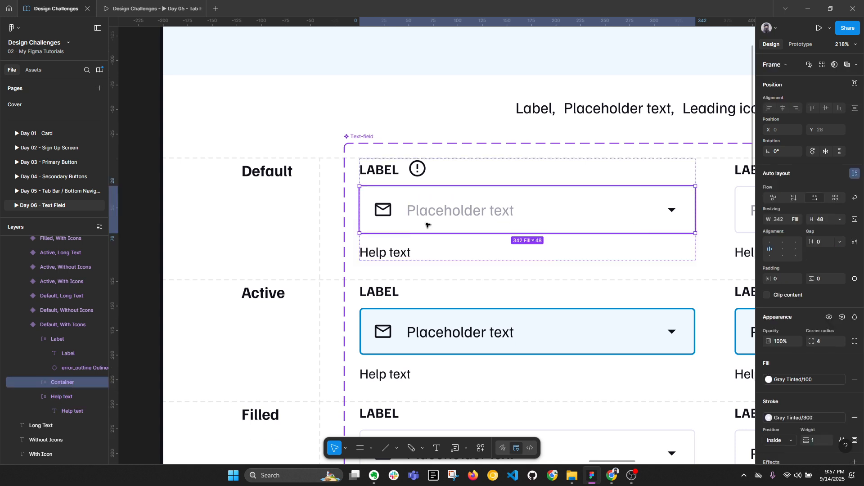
{"action": "left_click", "coordinate": [649, 254]}
{"action": "left_click", "coordinate": [821, 66]}
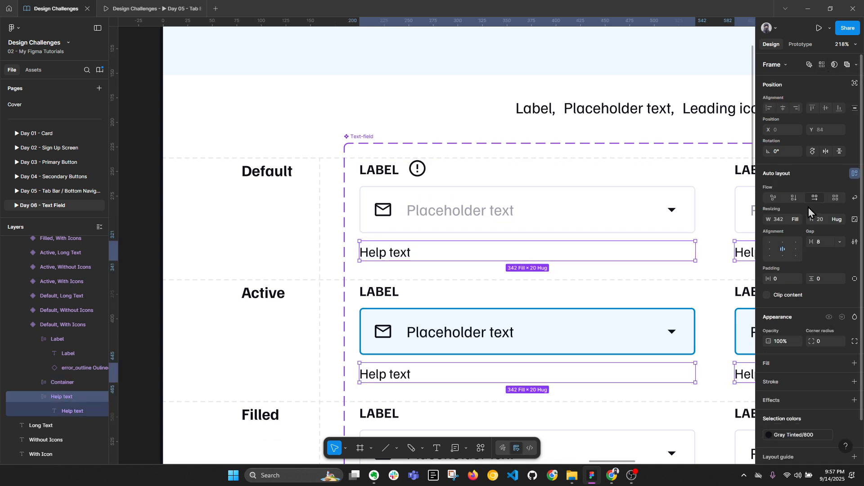
{"action": "left_click", "coordinate": [769, 250]}
{"action": "left_click", "coordinate": [390, 171]}
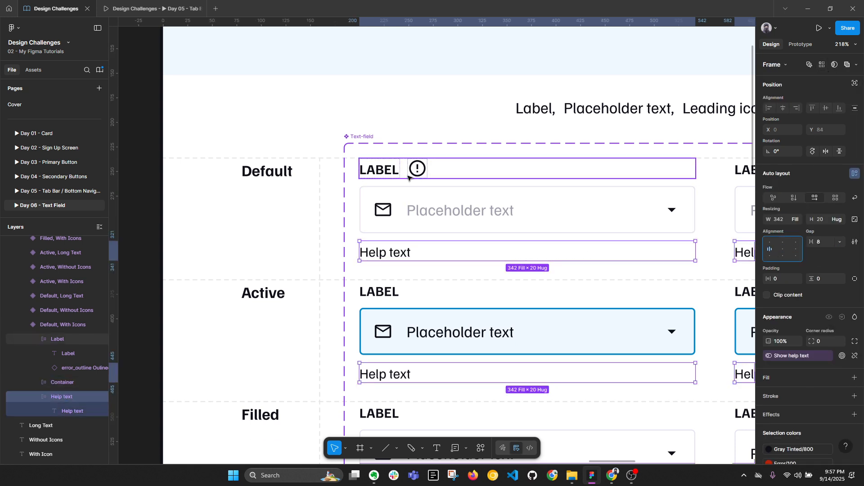
{"action": "left_click", "coordinate": [418, 170]}
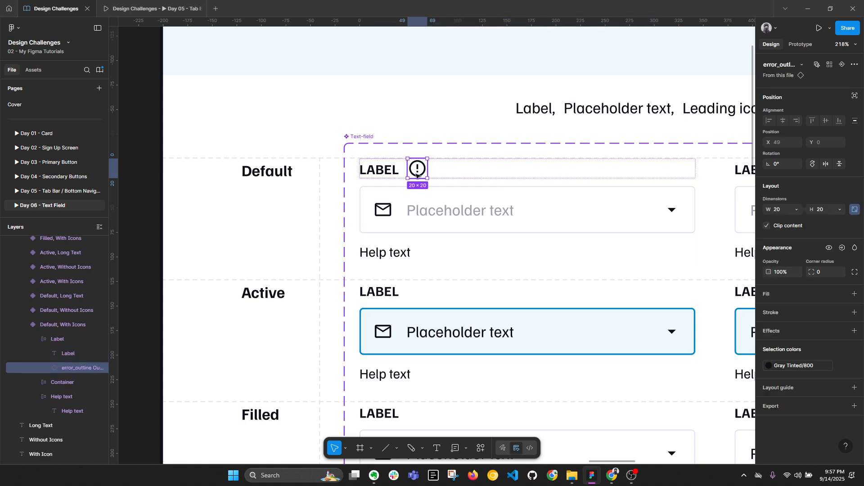
Step: Select the label text layers across all Text-field variants
{"action": "scroll", "coordinate": [441, 175], "scroll_direction": "down", "scroll_amount": 3}
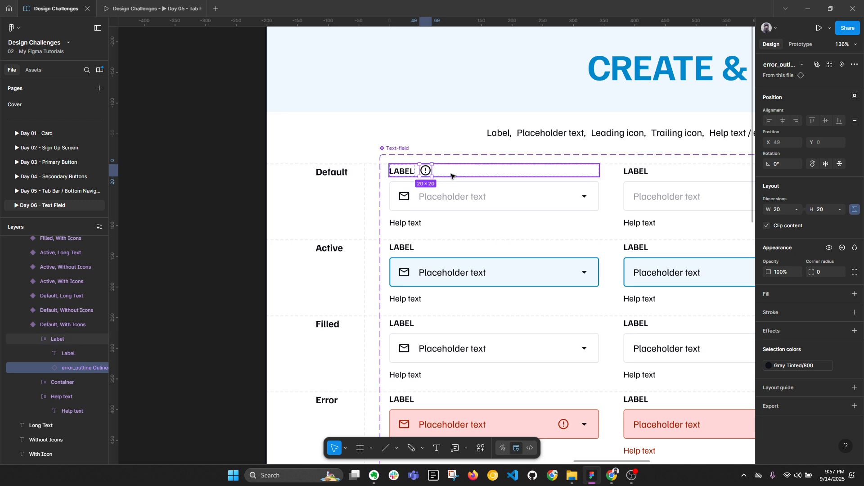
{"action": "left_click", "coordinate": [407, 175]}
{"action": "left_click", "coordinate": [426, 171]}
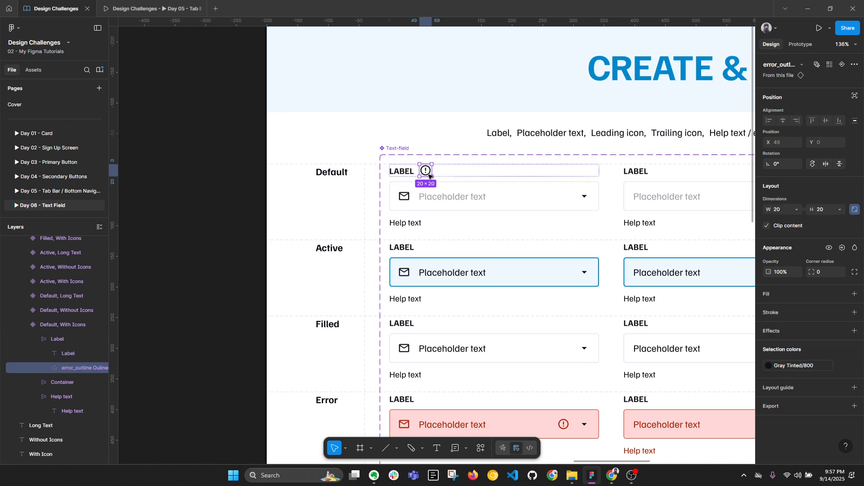
{"action": "left_click", "coordinate": [419, 248]}
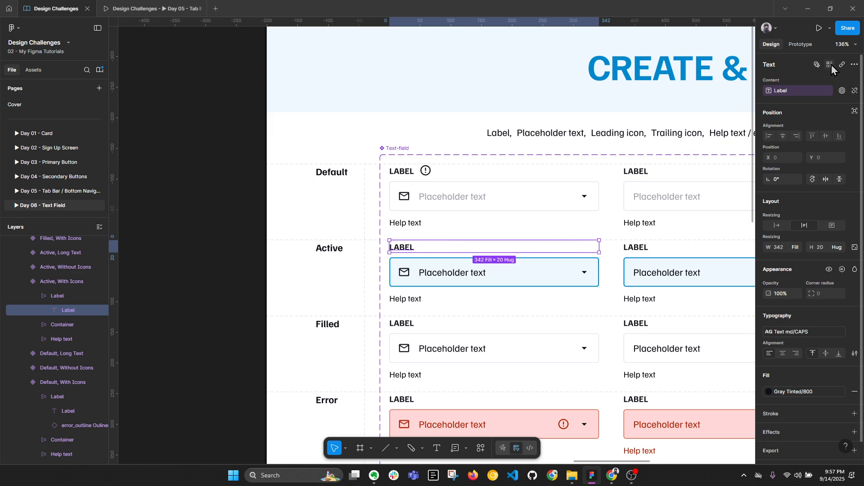
{"action": "left_click", "coordinate": [831, 65]}
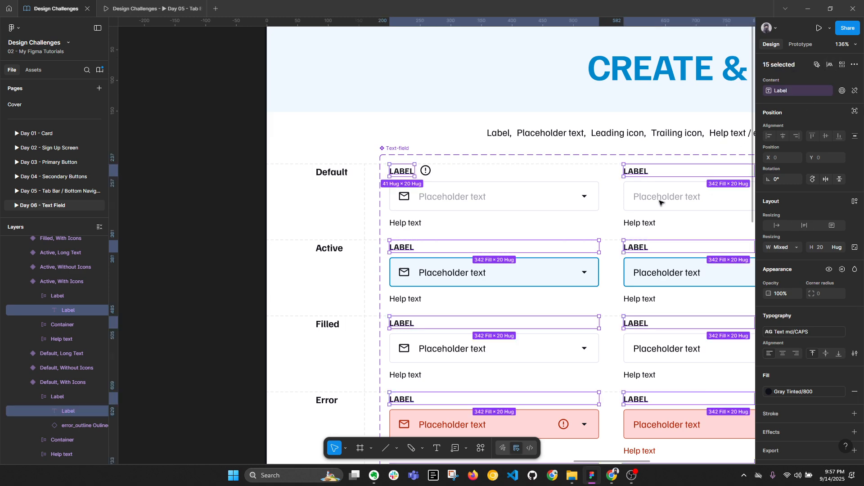
{"action": "key", "text": "ctrl+z"}
{"action": "key", "text": "ctrl+shift+z"}
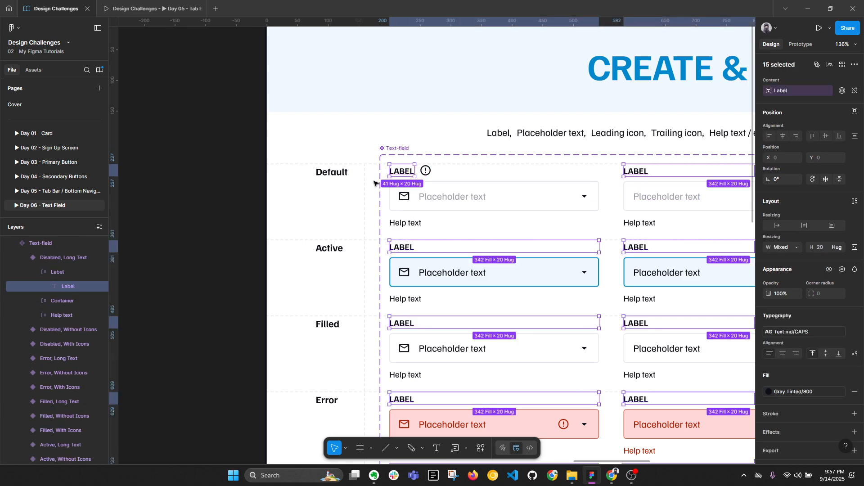
Step: Select every matching label frame and paste the info icon into each one
{"action": "scroll", "coordinate": [373, 183], "scroll_direction": "down", "scroll_amount": 1}
{"action": "left_click", "coordinate": [61, 272]}
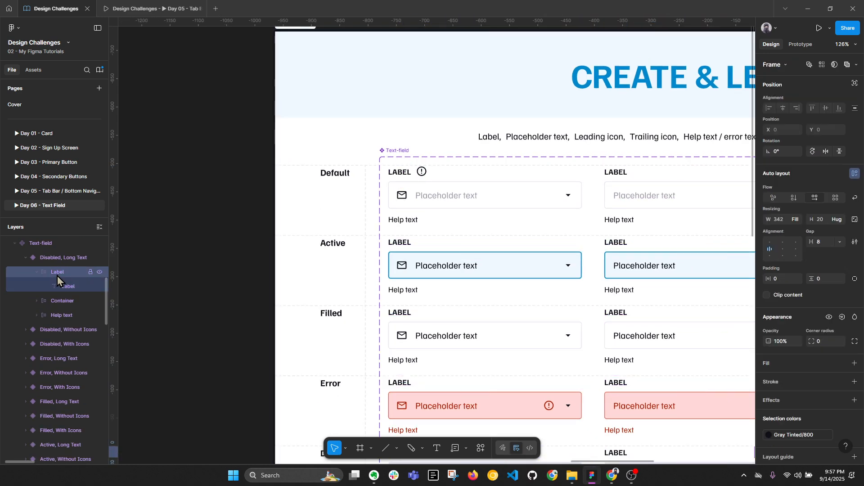
{"action": "left_click", "coordinate": [401, 174]}
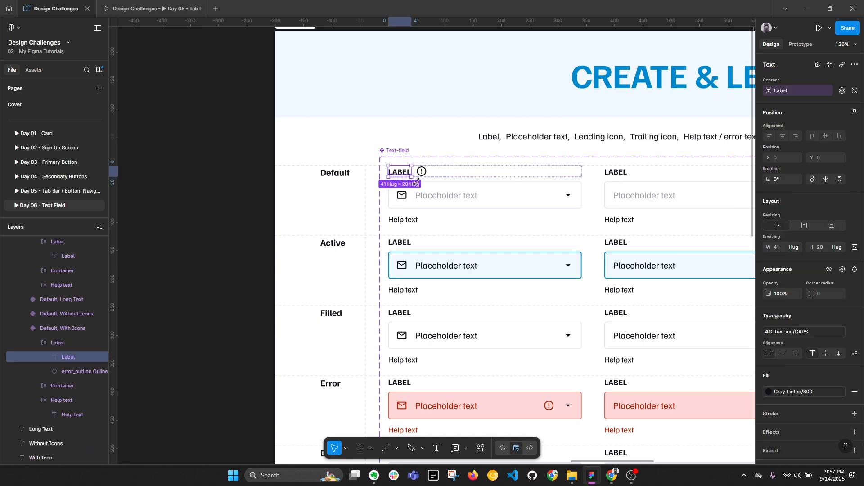
{"action": "left_click", "coordinate": [57, 343]}
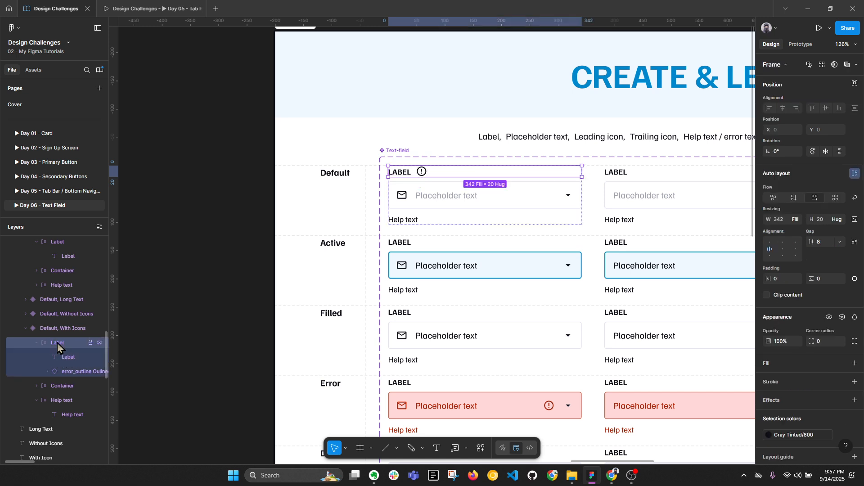
{"action": "left_click", "coordinate": [822, 65]}
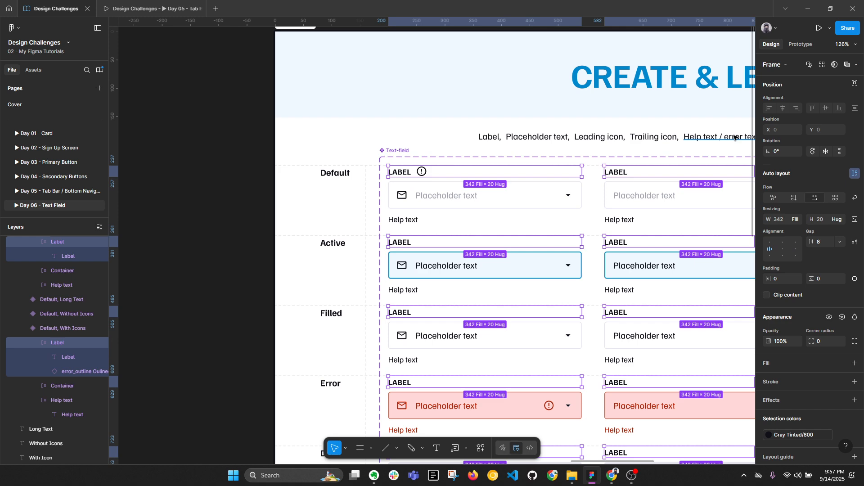
{"action": "key", "text": "ctrl+v"}
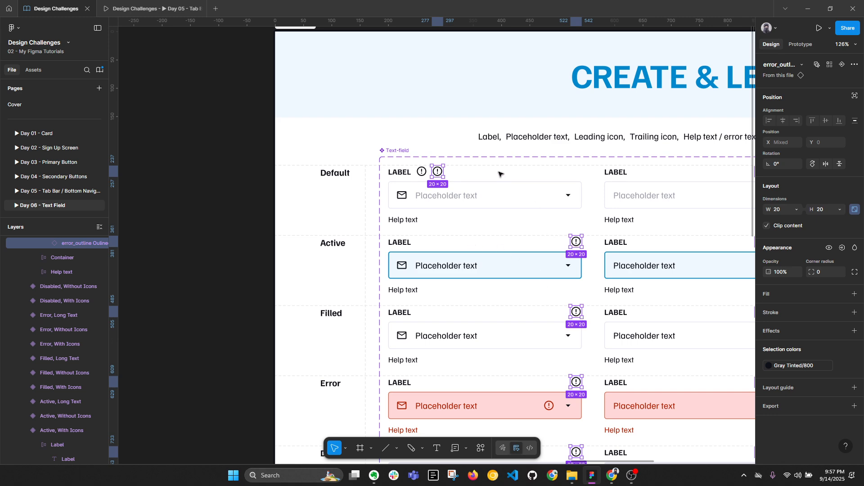
Step: Delete the duplicate info icon beside the first label
{"action": "scroll", "coordinate": [500, 174], "scroll_direction": "down", "scroll_amount": 5}
{"action": "scroll", "coordinate": [726, 199], "scroll_direction": "up", "scroll_amount": 4}
{"action": "scroll", "coordinate": [727, 198], "scroll_direction": "down", "scroll_amount": 1}
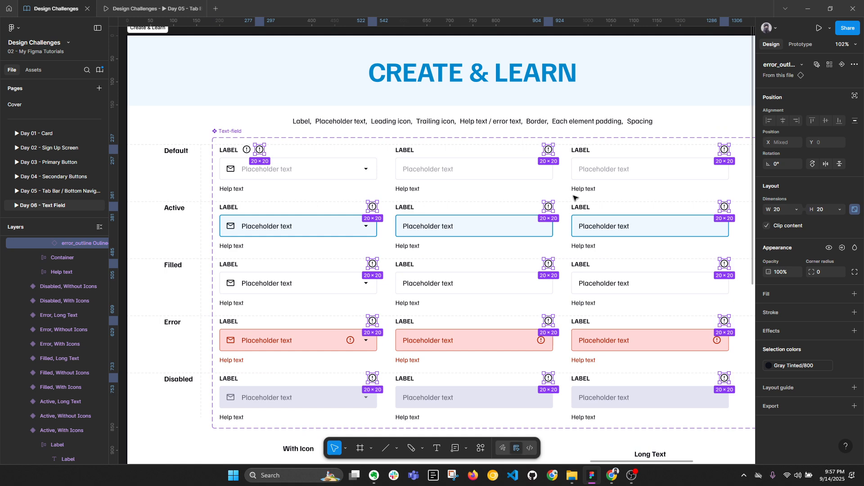
{"action": "left_click", "coordinate": [246, 150]}
{"action": "key", "text": "Delete"}
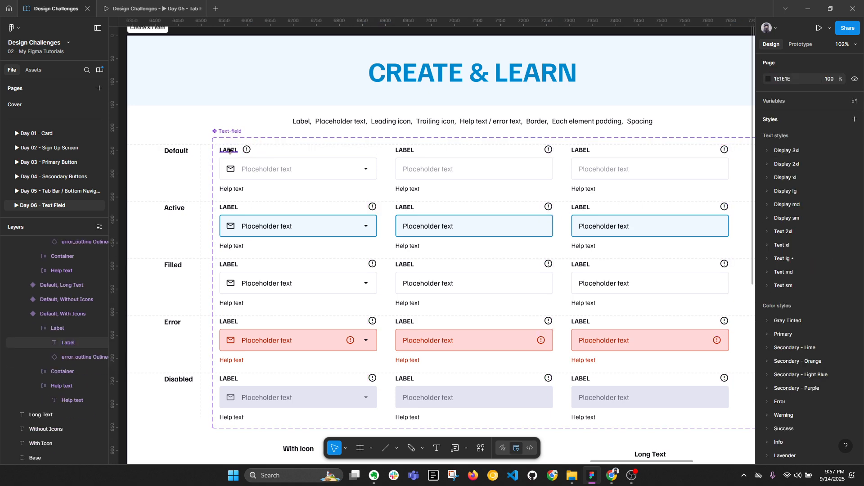
Step: Set all 15 matching LABEL texts to Hug contents width, then deselect and collapse layers
{"action": "left_click", "coordinate": [229, 150]}
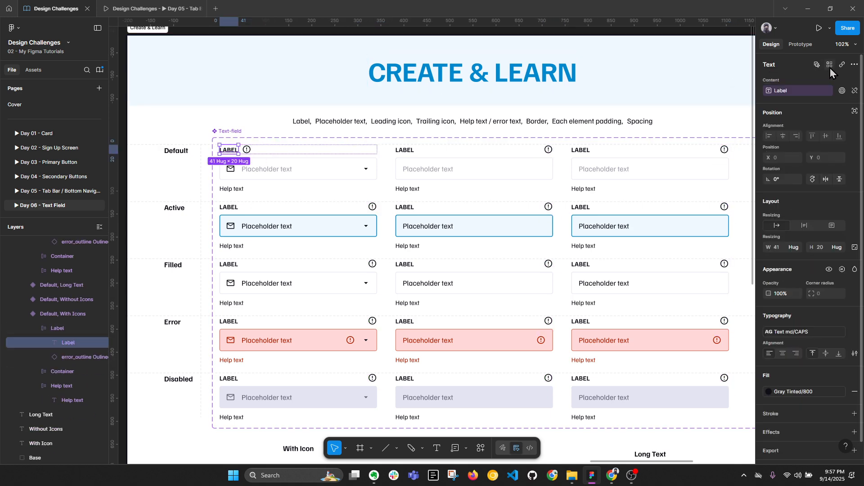
{"action": "left_click", "coordinate": [830, 66]}
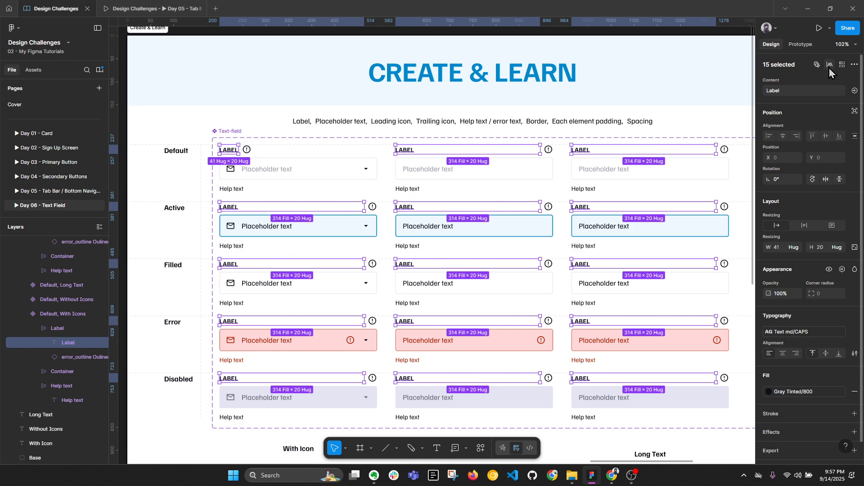
{"action": "left_click", "coordinate": [795, 247]}
{"action": "left_click", "coordinate": [789, 257]}
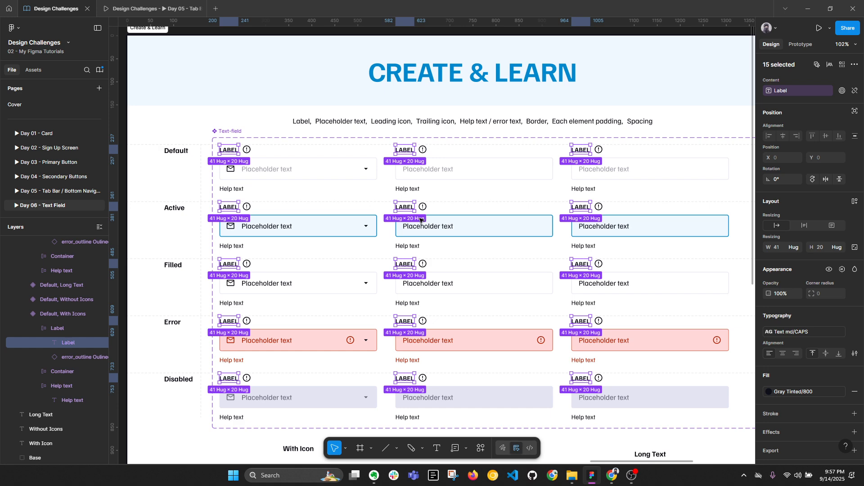
{"action": "scroll", "coordinate": [335, 132], "scroll_direction": "down", "scroll_amount": 1}
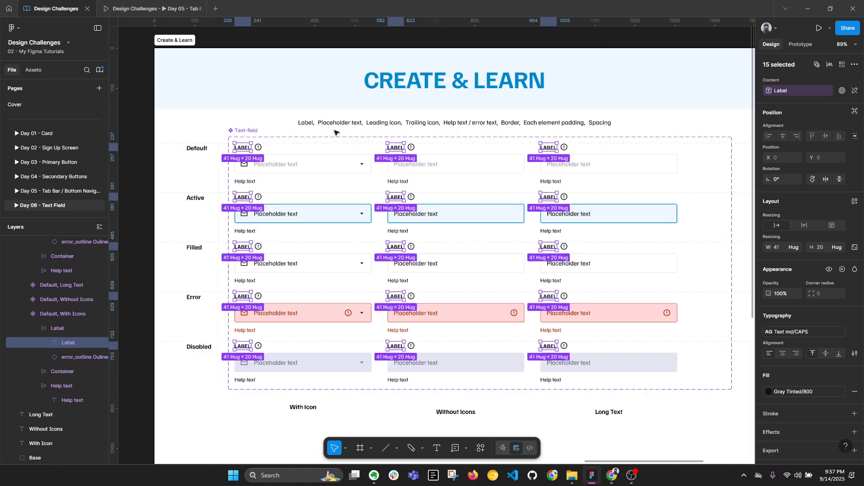
{"action": "left_click", "coordinate": [166, 191]}
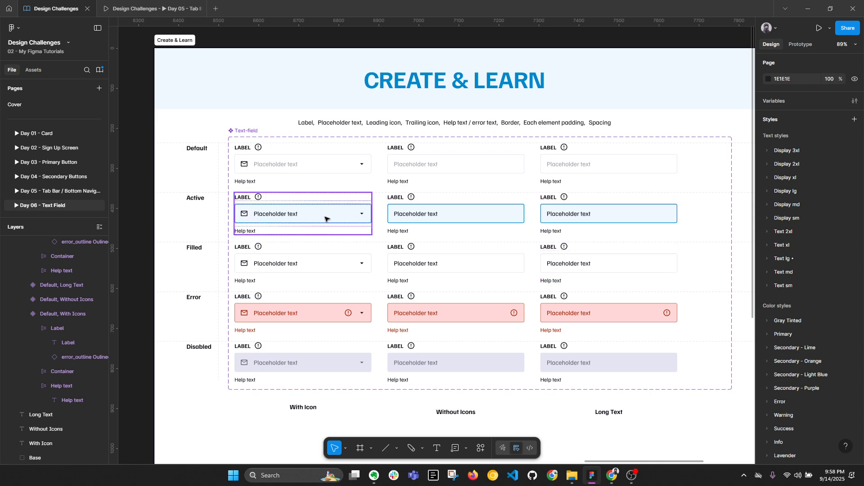
{"action": "key", "text": "alt+l"}
Step: Bind all label error_outline icons' visibility to a new Show Tooltip boolean property defaulting to False
{"action": "scroll", "coordinate": [675, 245], "scroll_direction": "right", "scroll_amount": 10}
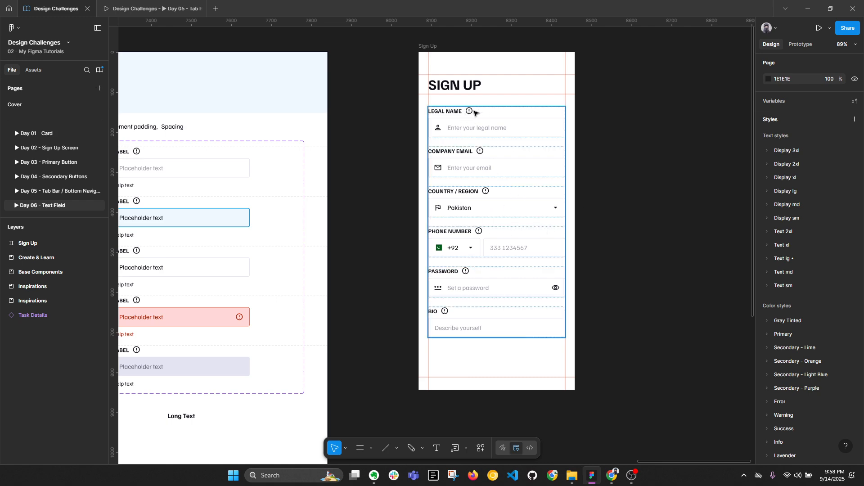
{"action": "scroll", "coordinate": [362, 180], "scroll_direction": "left", "scroll_amount": 8}
{"action": "left_click_drag", "start_coordinate": [441, 177], "coordinate": [549, 177]}
{"action": "left_click", "coordinate": [216, 143], "text": "ctrl"}
{"action": "left_click", "coordinate": [233, 142]}
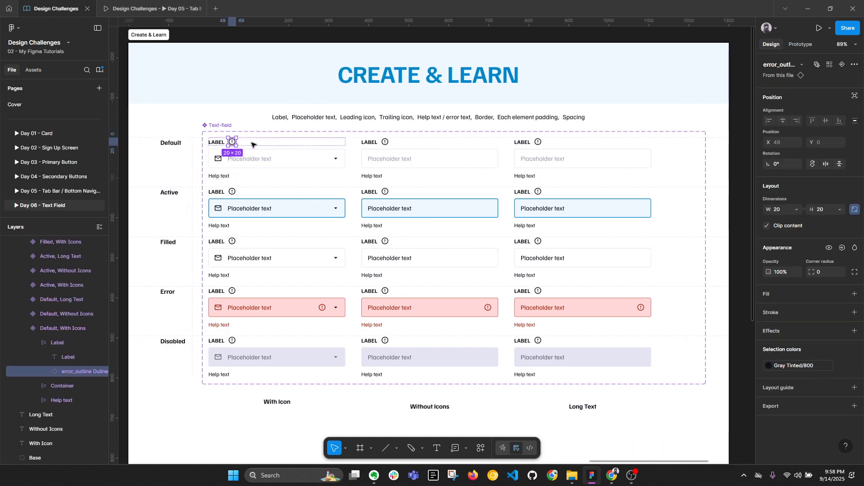
{"action": "left_click", "coordinate": [831, 64]}
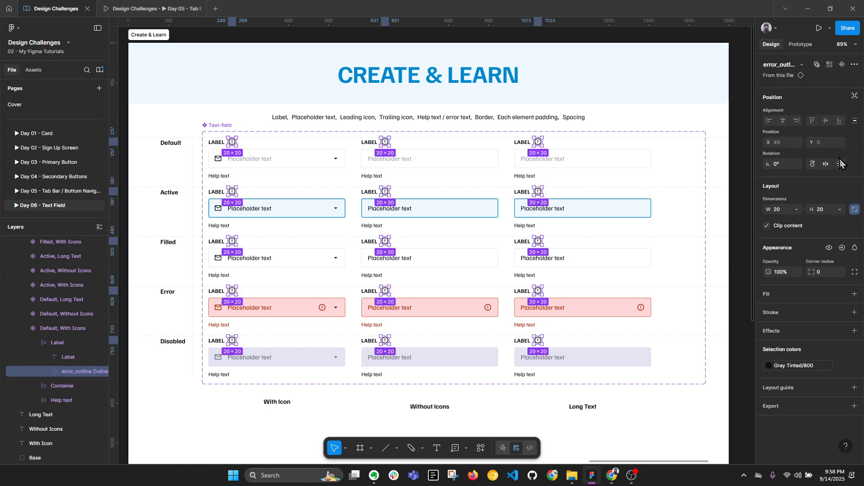
{"action": "left_click", "coordinate": [842, 248]}
{"action": "left_click", "coordinate": [835, 281]}
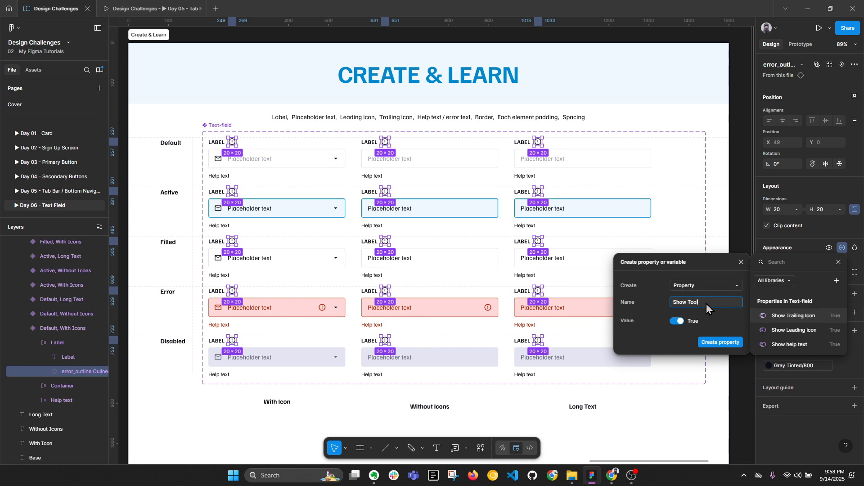
{"action": "left_click", "coordinate": [677, 321]}
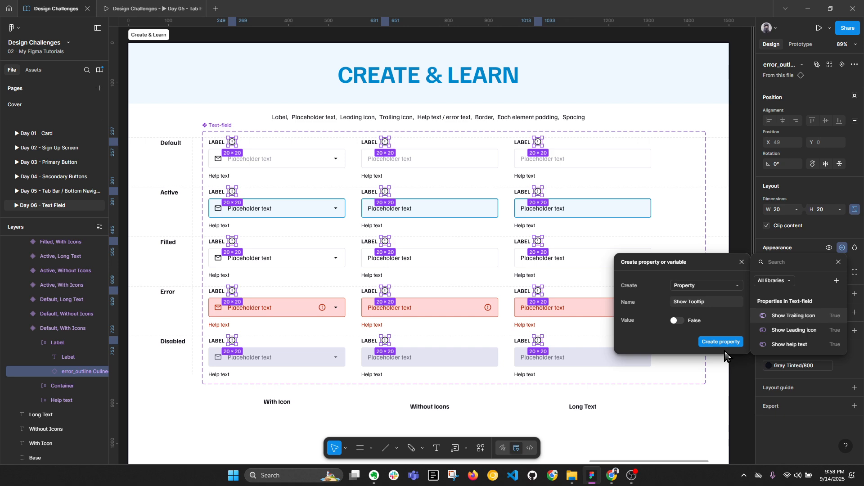
{"action": "left_click", "coordinate": [719, 341]}
Step: Switch Show Tooltip on for the Legal Name and Country / Region Text-field instances
{"action": "scroll", "coordinate": [718, 325], "scroll_direction": "right", "scroll_amount": 10}
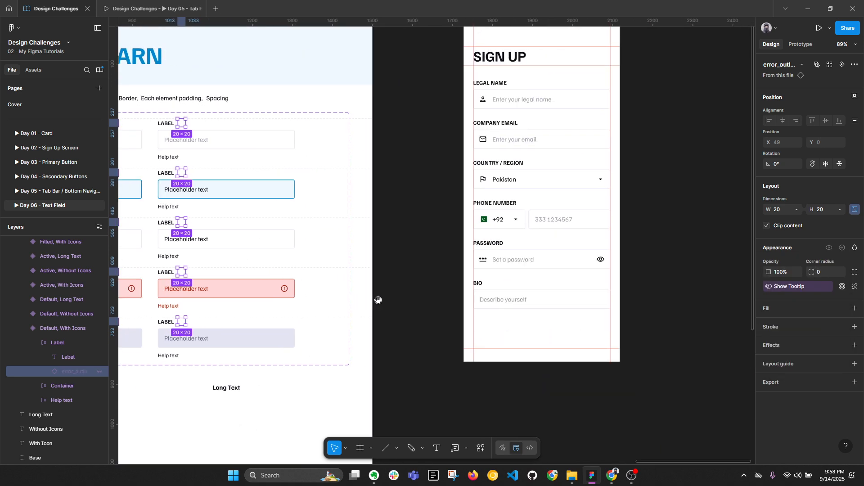
{"action": "left_click", "coordinate": [536, 93]}
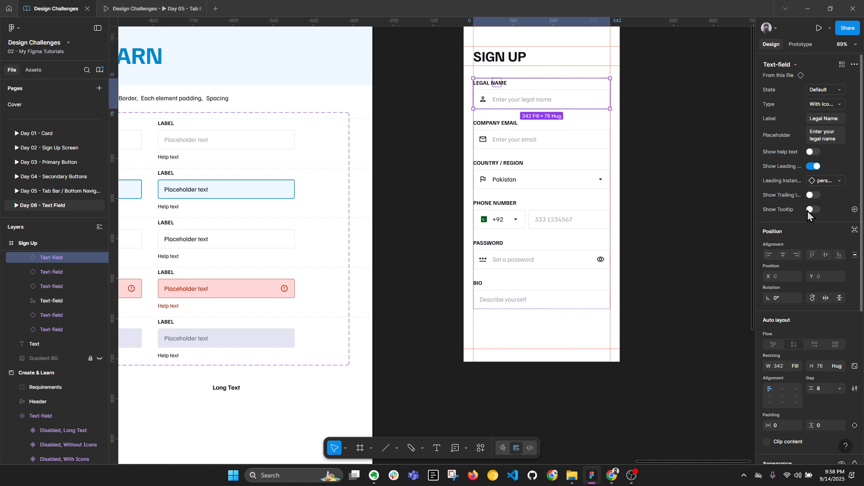
{"action": "left_click", "coordinate": [811, 210]}
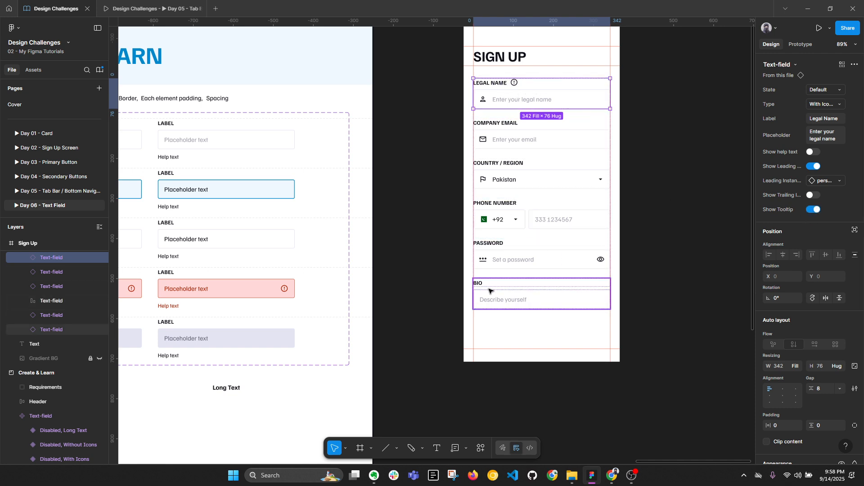
{"action": "left_click", "coordinate": [496, 165]}
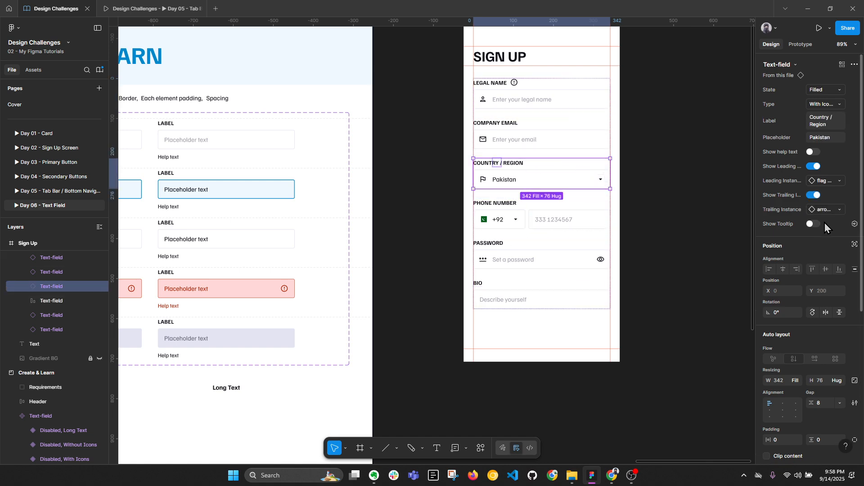
{"action": "left_click", "coordinate": [813, 224]}
{"action": "left_click", "coordinate": [690, 252]}
{"action": "key", "text": "alt+l"}
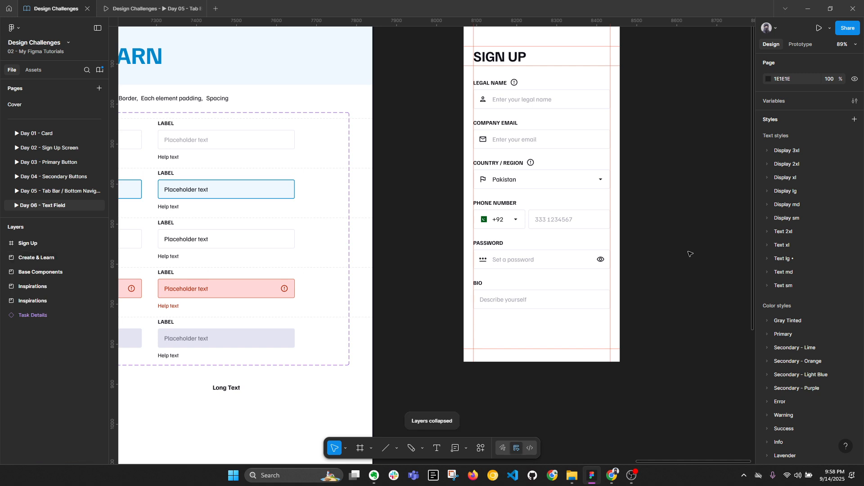
{"action": "scroll", "coordinate": [690, 254], "scroll_direction": "down", "scroll_amount": 1}
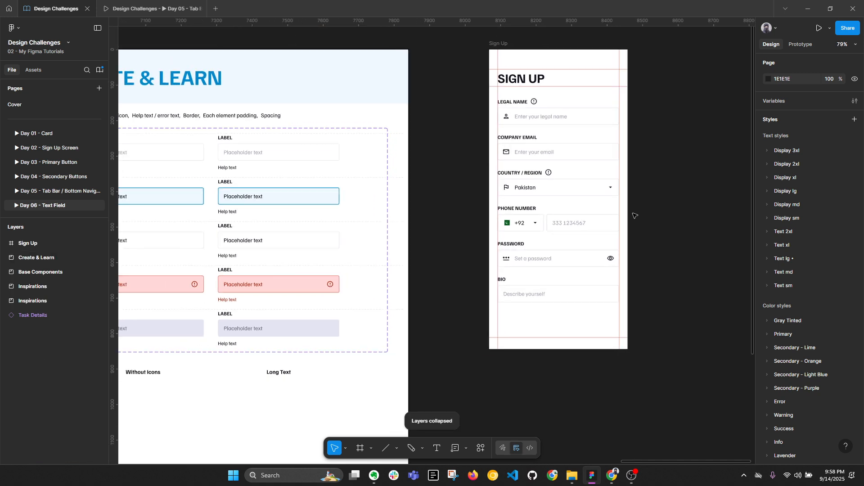
{"action": "left_click_drag", "start_coordinate": [424, 218], "coordinate": [442, 218]}
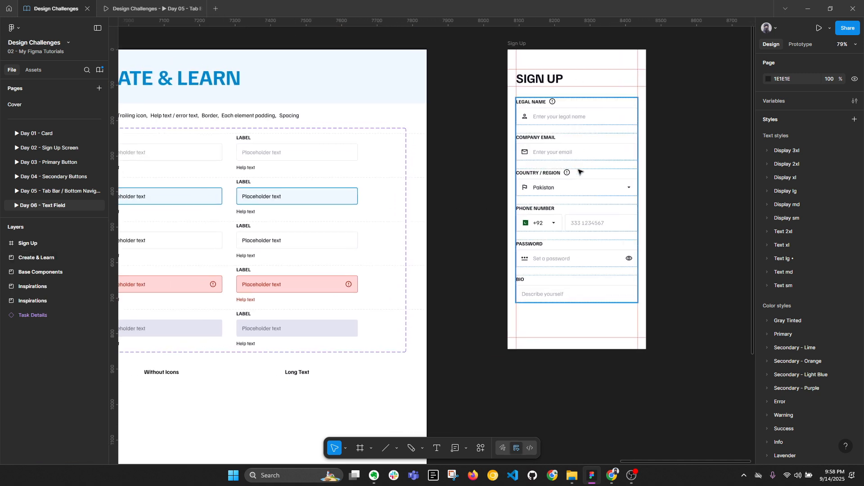
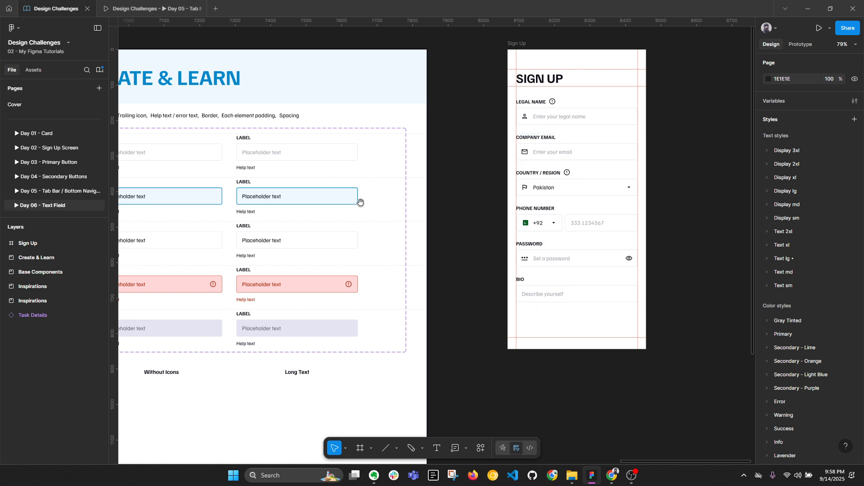
Step: Copy the warning_amber Outlined icon from the Base Components frame
{"action": "left_click_drag", "start_coordinate": [359, 201], "coordinate": [605, 193]}
{"action": "scroll", "coordinate": [583, 184], "scroll_direction": "left", "scroll_amount": 1}
{"action": "scroll", "coordinate": [600, 198], "scroll_direction": "left", "scroll_amount": 10}
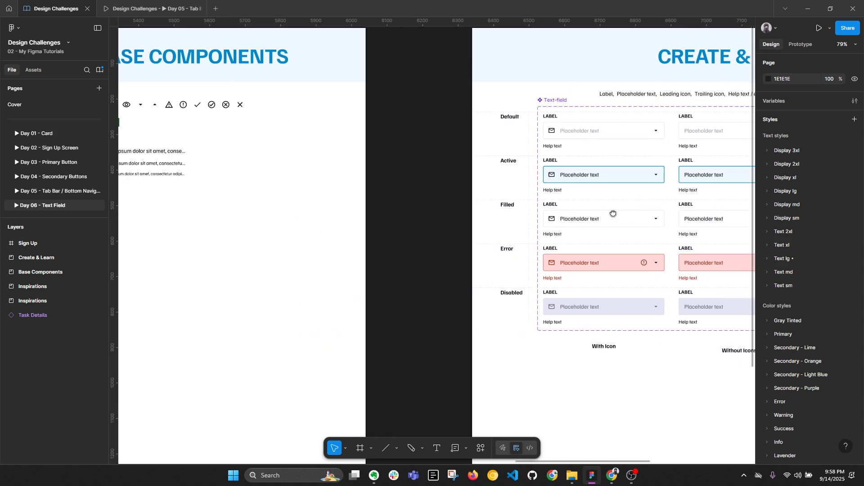
{"action": "left_click_drag", "start_coordinate": [324, 186], "coordinate": [491, 199]}
{"action": "scroll", "coordinate": [421, 128], "scroll_direction": "up", "scroll_amount": 1}
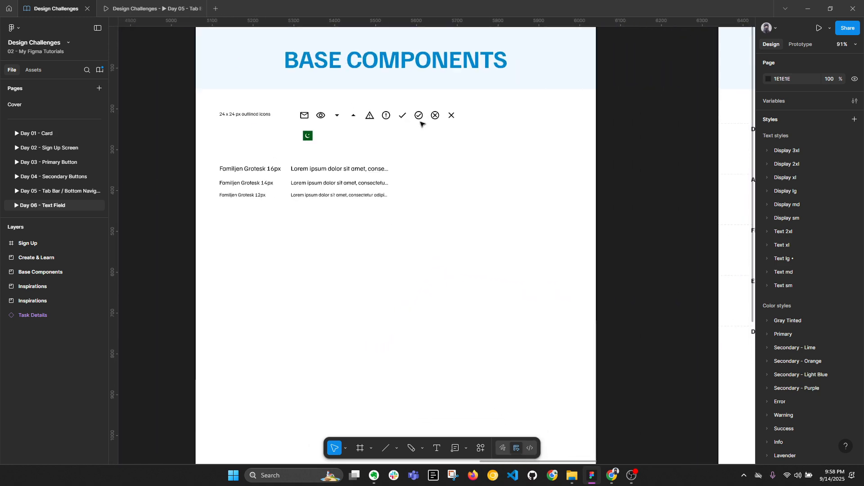
{"action": "left_click", "coordinate": [371, 119]}
Step: Paste the warning icon onto the canvas and move it into the Create & Learn frame
{"action": "scroll", "coordinate": [461, 156], "scroll_direction": "down", "scroll_amount": 3}
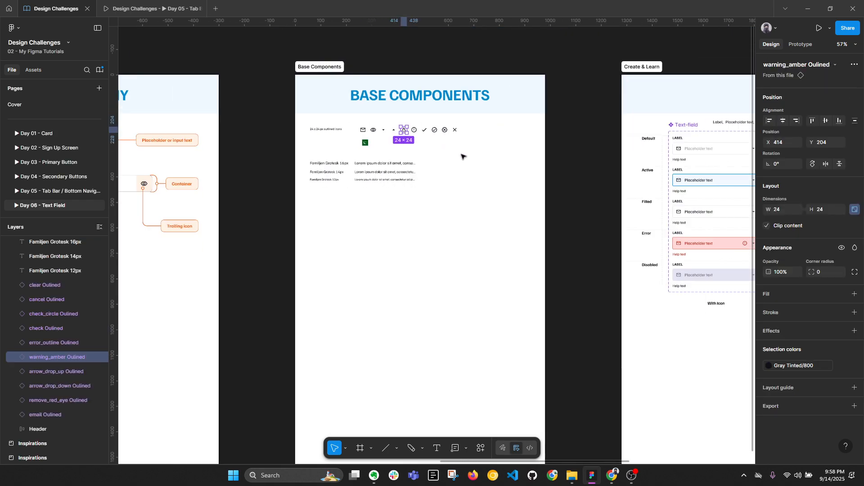
{"action": "left_click_drag", "start_coordinate": [568, 172], "coordinate": [381, 171]}
{"action": "scroll", "coordinate": [518, 158], "scroll_direction": "up", "scroll_amount": 3}
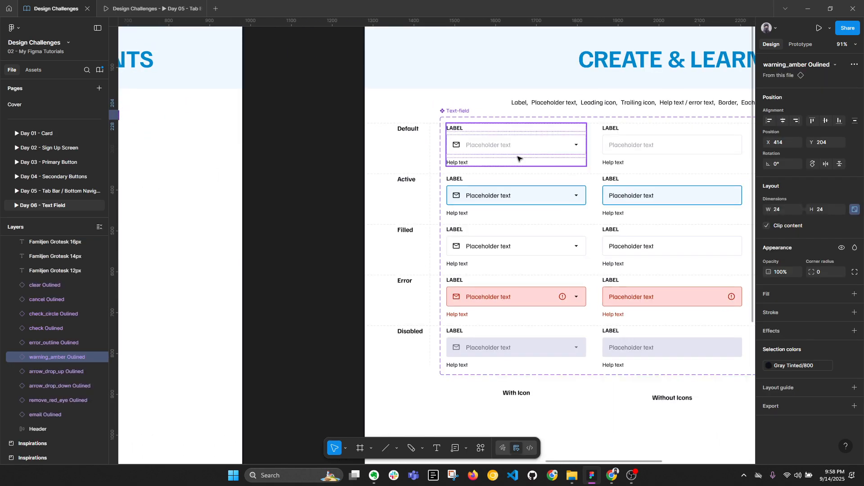
{"action": "scroll", "coordinate": [474, 139], "scroll_direction": "up", "scroll_amount": 3}
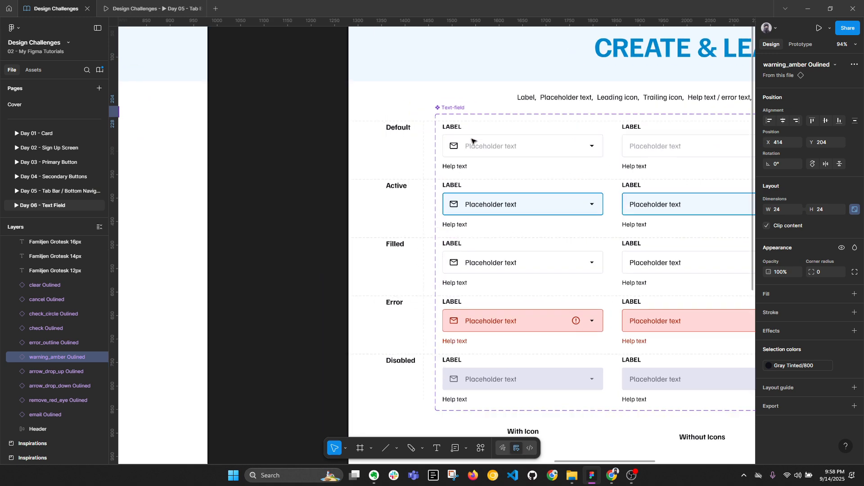
{"action": "left_click", "coordinate": [460, 175], "text": "ctrl"}
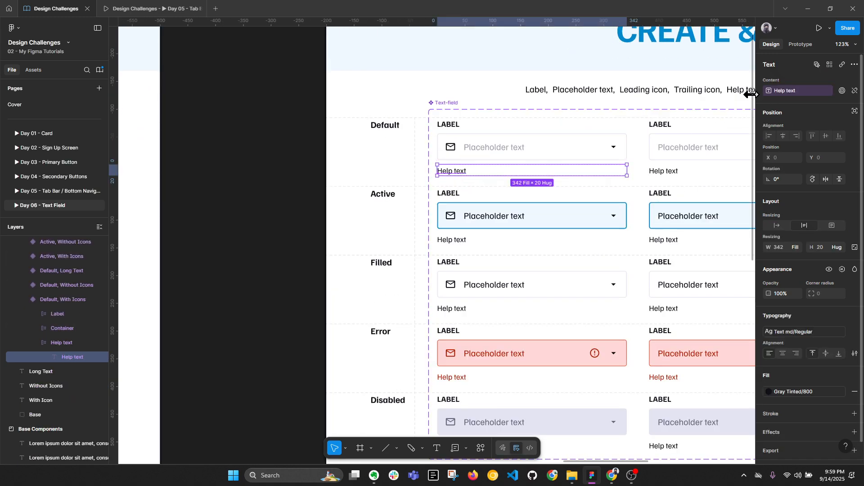
{"action": "right_click", "coordinate": [236, 167]}
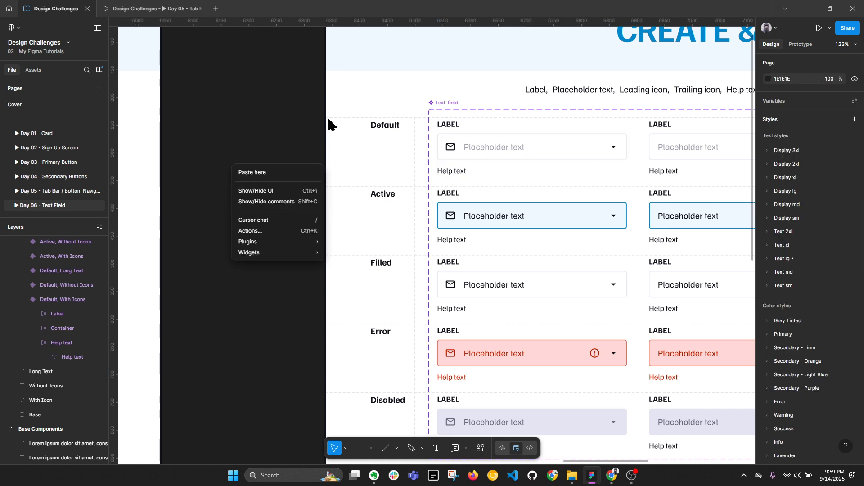
{"action": "key", "text": "ctrl+v"}
{"action": "key", "text": "ctrl+z"}
{"action": "left_click_drag", "start_coordinate": [357, 75], "coordinate": [367, 139]}
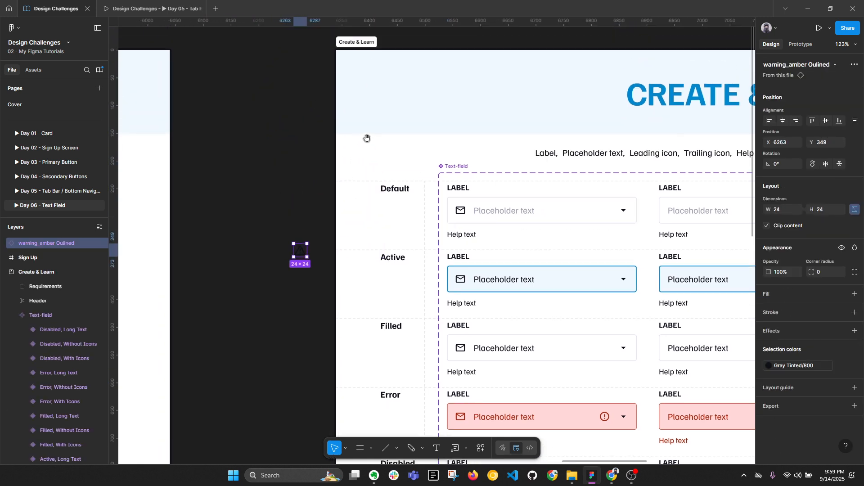
{"action": "left_click_drag", "start_coordinate": [301, 251], "coordinate": [367, 155]}
Step: Resize the pasted warning icon to 16×16
{"action": "scroll", "coordinate": [368, 156], "scroll_direction": "up", "scroll_amount": 2}
{"action": "left_click_drag", "start_coordinate": [466, 180], "coordinate": [399, 35]}
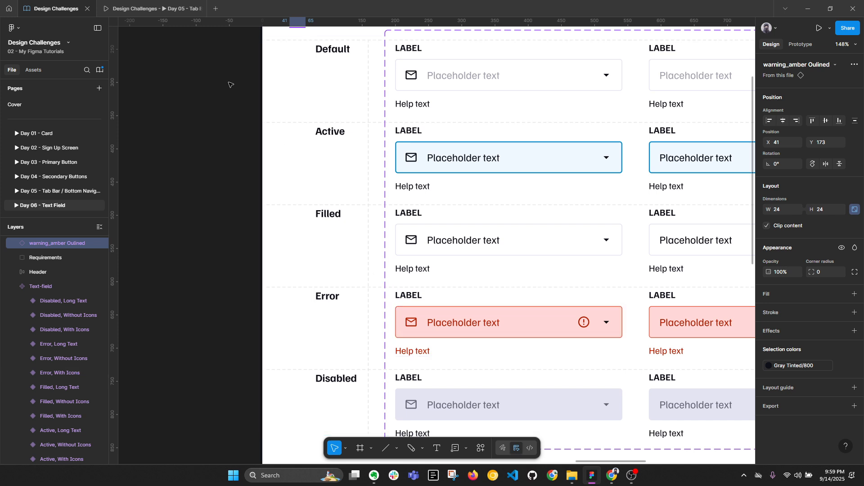
{"action": "left_click_drag", "start_coordinate": [247, 83], "coordinate": [252, 198]}
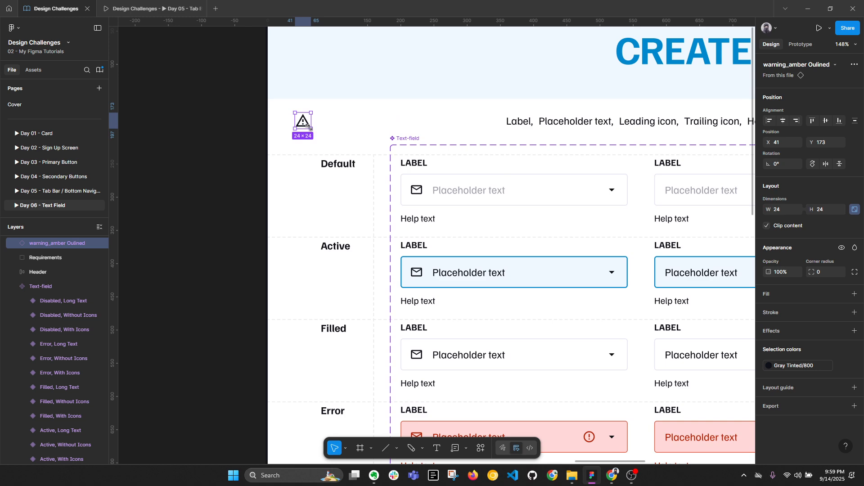
{"action": "left_click_drag", "start_coordinate": [307, 125], "coordinate": [303, 122]}
Step: Recolour the warning icon to Error/100 red
{"action": "scroll", "coordinate": [304, 124], "scroll_direction": "up", "scroll_amount": 3}
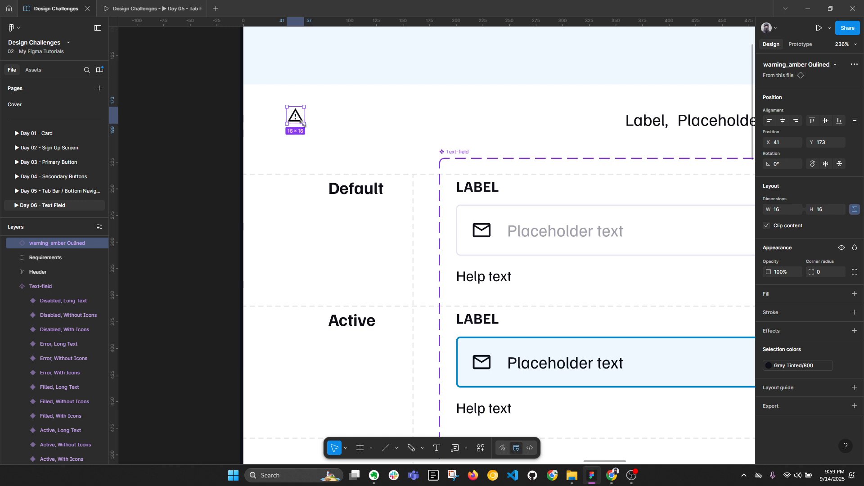
{"action": "left_click", "coordinate": [806, 365]}
{"action": "scroll", "coordinate": [695, 391], "scroll_direction": "down", "scroll_amount": 5}
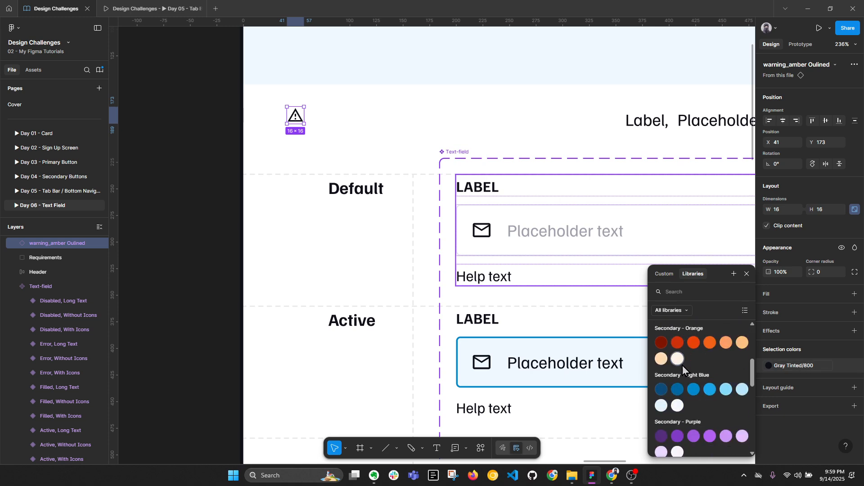
{"action": "scroll", "coordinate": [683, 365], "scroll_direction": "down", "scroll_amount": 3}
{"action": "left_click", "coordinate": [666, 406]}
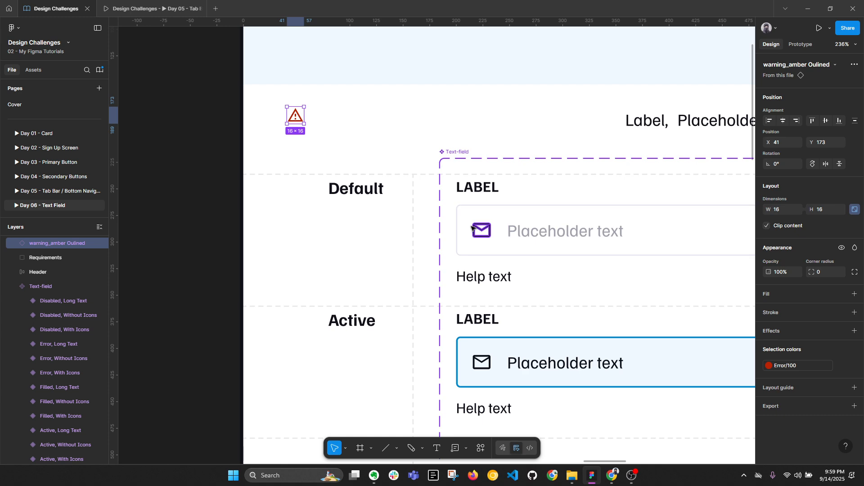
Step: Cut the red warning icon and select the Error field's help text
{"action": "key", "text": "ctrl+x"}
{"action": "scroll", "coordinate": [299, 112], "scroll_direction": "down", "scroll_amount": 5}
{"action": "left_click_drag", "start_coordinate": [399, 291], "coordinate": [333, 139]}
{"action": "scroll", "coordinate": [326, 207], "scroll_direction": "up", "scroll_amount": 1}
{"action": "left_click", "coordinate": [321, 212], "text": "ctrl"}
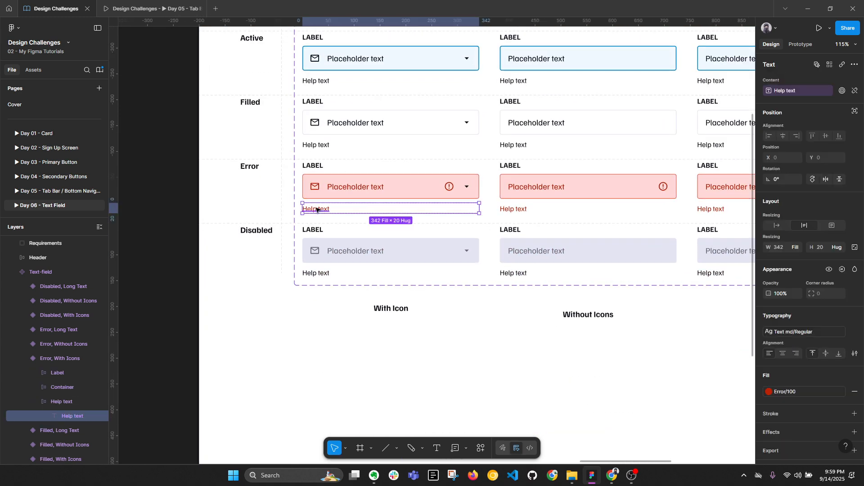
Step: Place the warning icon before the Error field's help text, with the text filling the row width
{"action": "key", "text": "ctrl+v"}
{"action": "left_click", "coordinate": [355, 193]}
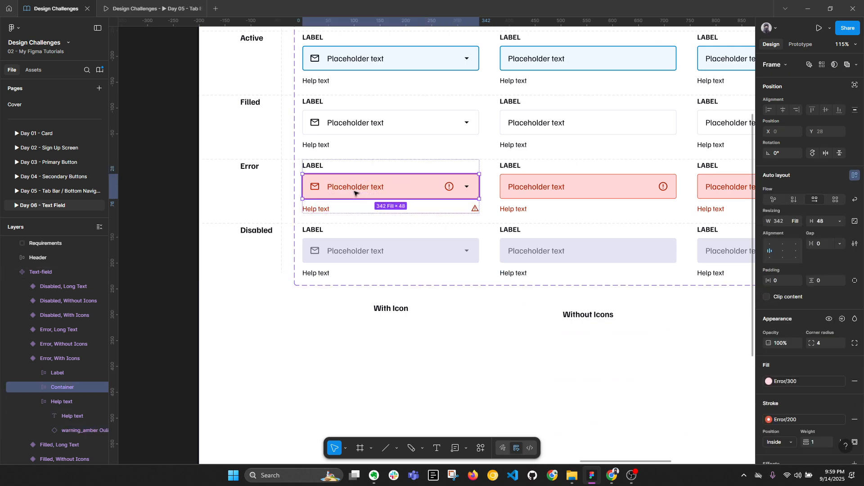
{"action": "left_click", "coordinate": [376, 209]}
{"action": "left_click", "coordinate": [795, 201]}
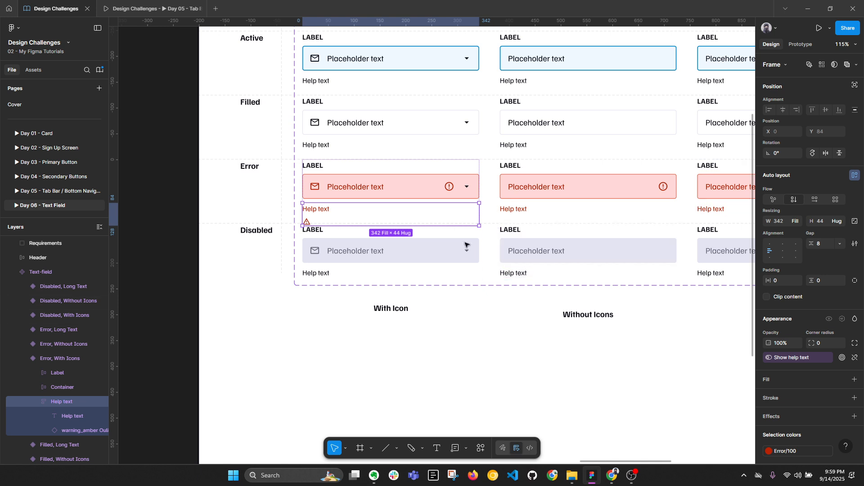
{"action": "left_click", "coordinate": [815, 200]}
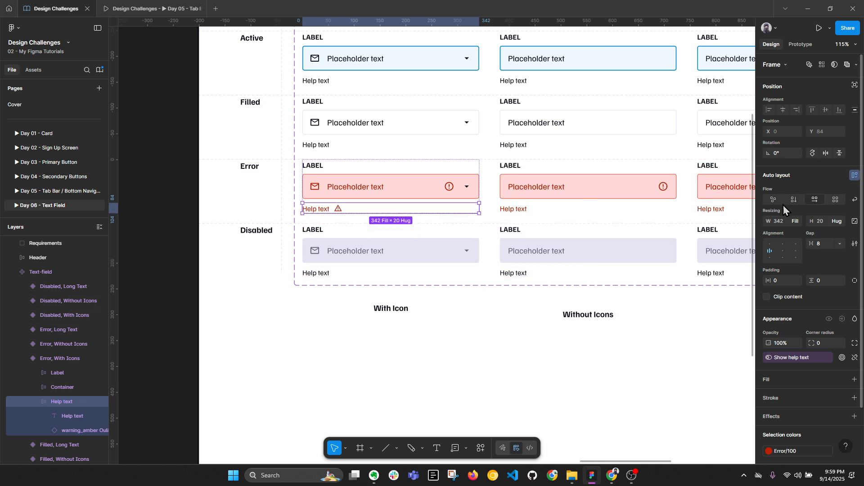
{"action": "left_click", "coordinate": [322, 209]}
{"action": "left_click", "coordinate": [340, 210]}
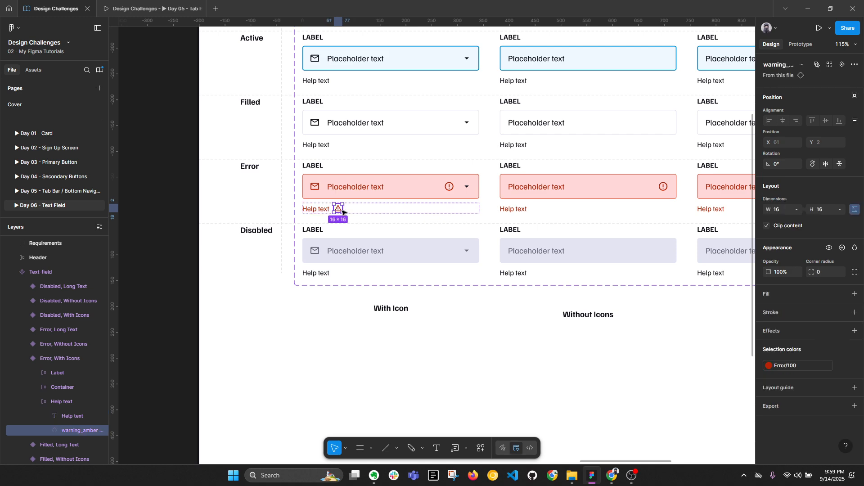
{"action": "key", "text": "Left"}
{"action": "left_click", "coordinate": [341, 210]}
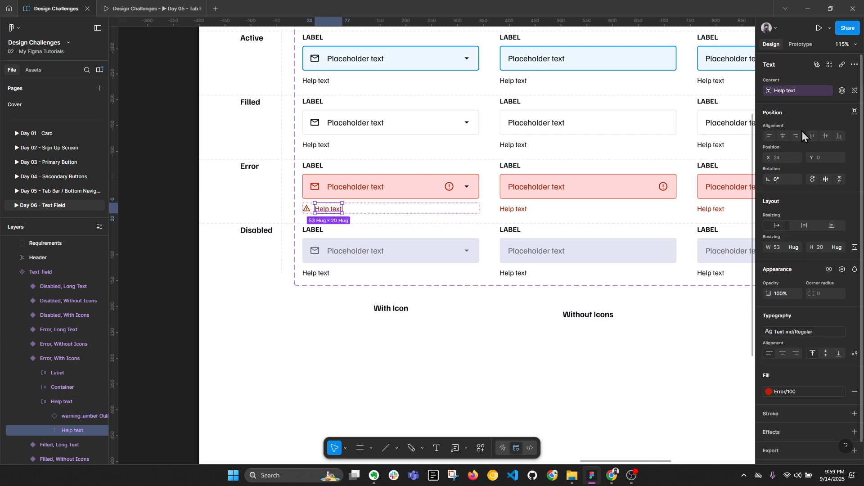
{"action": "left_click", "coordinate": [792, 246]}
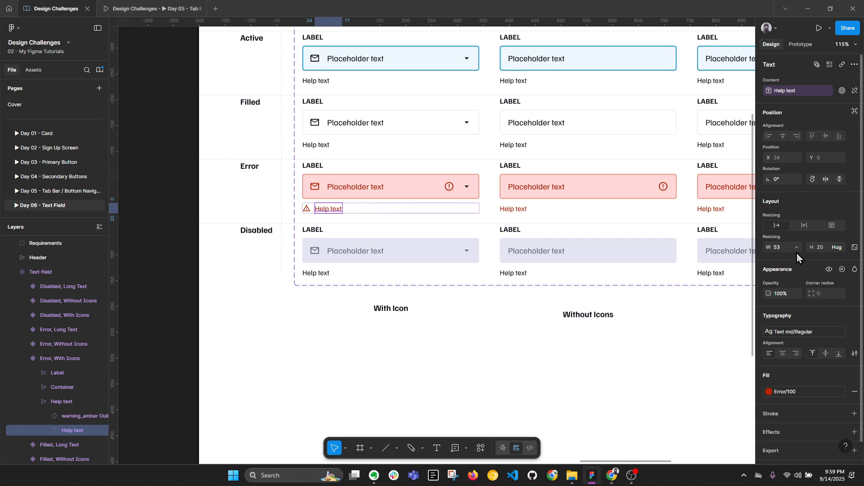
{"action": "left_click", "coordinate": [797, 258]}
Step: Add the warning icon before the help text in the Without Icons and Long Text error fields
{"action": "left_click", "coordinate": [307, 209]}
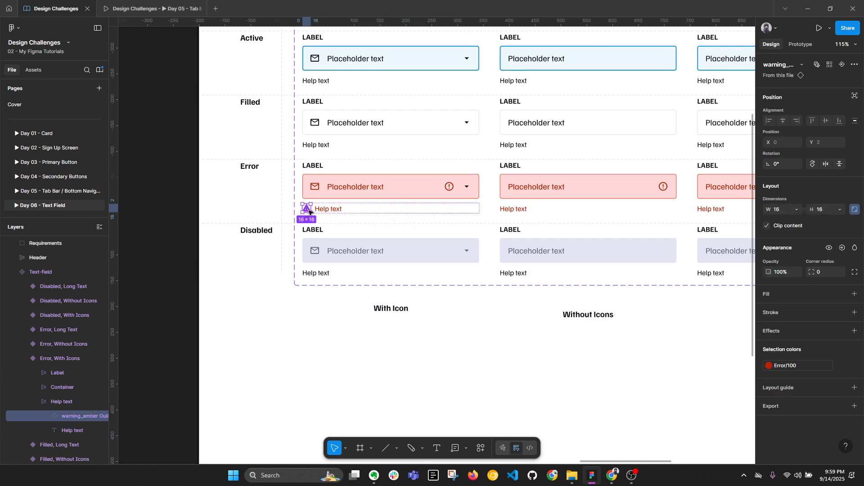
{"action": "key", "text": "ctrl+c"}
{"action": "left_click", "coordinate": [507, 210]}
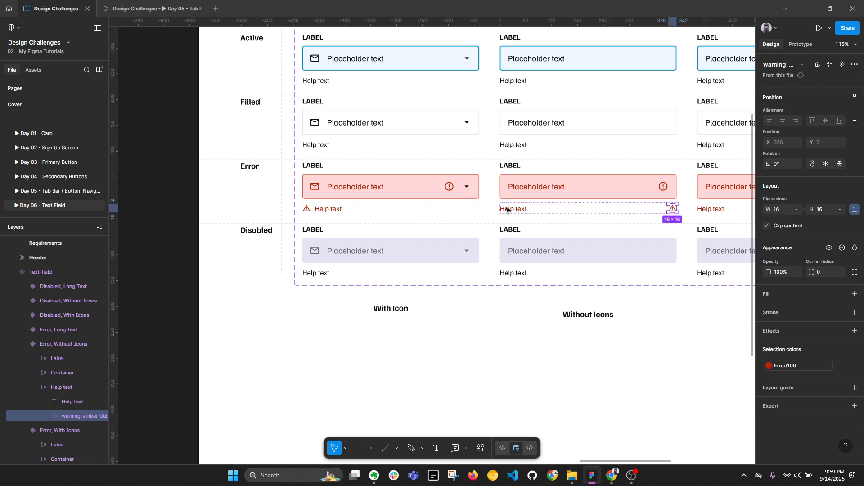
{"action": "key", "text": "ctrl+v"}
{"action": "key", "text": "Left"}
{"action": "scroll", "coordinate": [621, 198], "scroll_direction": "right", "scroll_amount": 3}
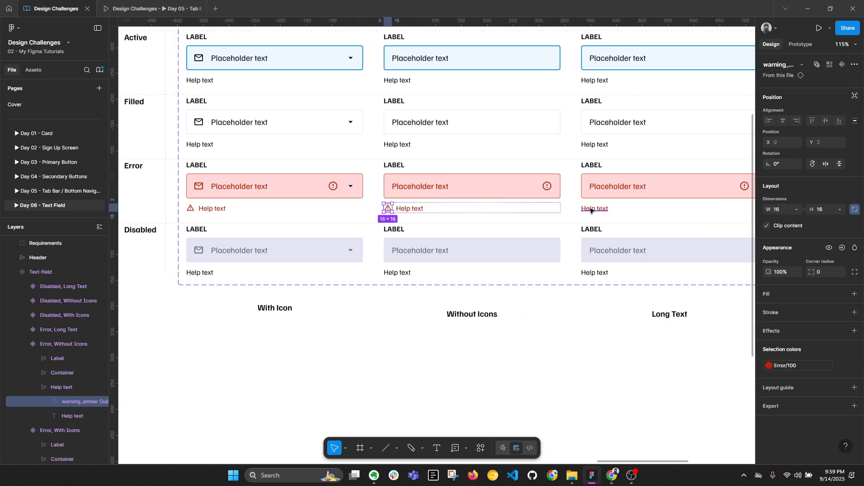
{"action": "left_click", "coordinate": [592, 210]}
{"action": "scroll", "coordinate": [593, 210], "scroll_direction": "down", "scroll_amount": 2, "text": "ctrl"}
{"action": "key", "text": "ctrl+v"}
{"action": "key", "text": "Left"}
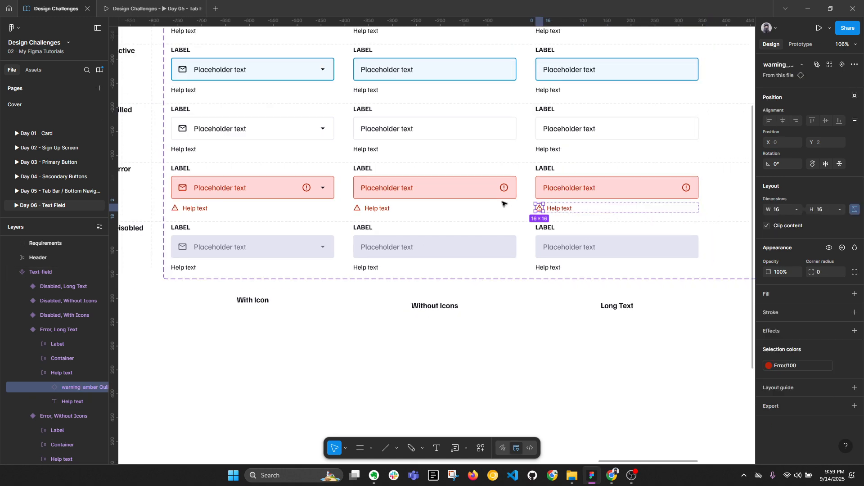
Step: Align every help text frame's contents bottom-left, then deselect and collapse layers
{"action": "left_click", "coordinate": [577, 284]}
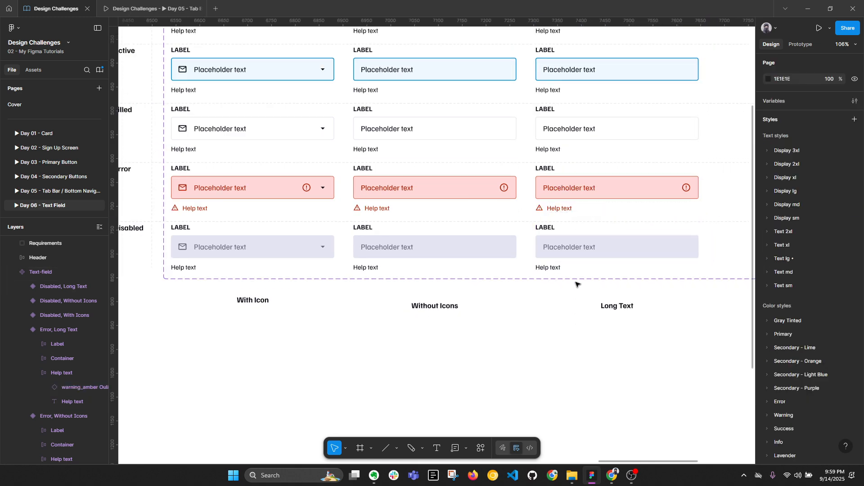
{"action": "key", "text": "alt+l"}
{"action": "key", "text": "Escape"}
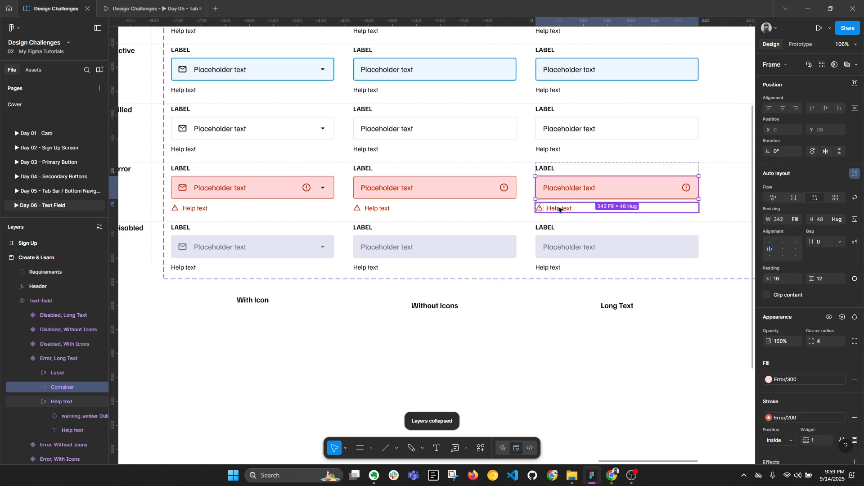
{"action": "left_click", "coordinate": [821, 65]}
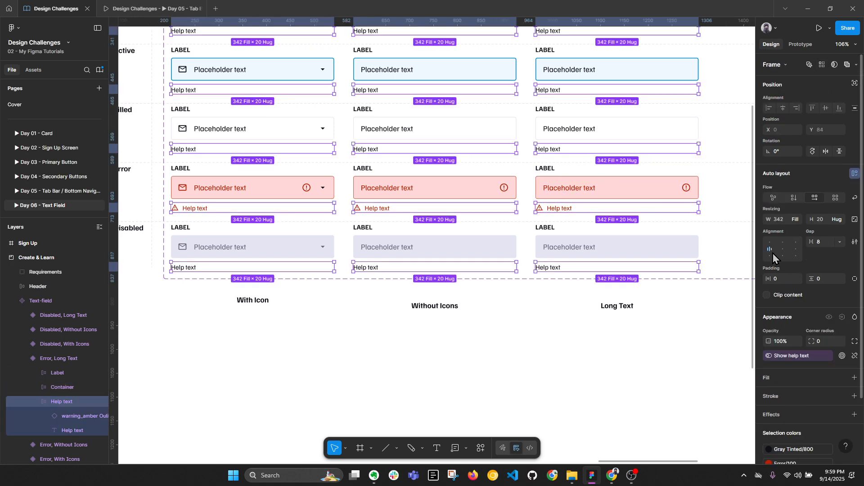
{"action": "left_click", "coordinate": [770, 256]}
{"action": "scroll", "coordinate": [592, 213], "scroll_direction": "up", "scroll_amount": 5}
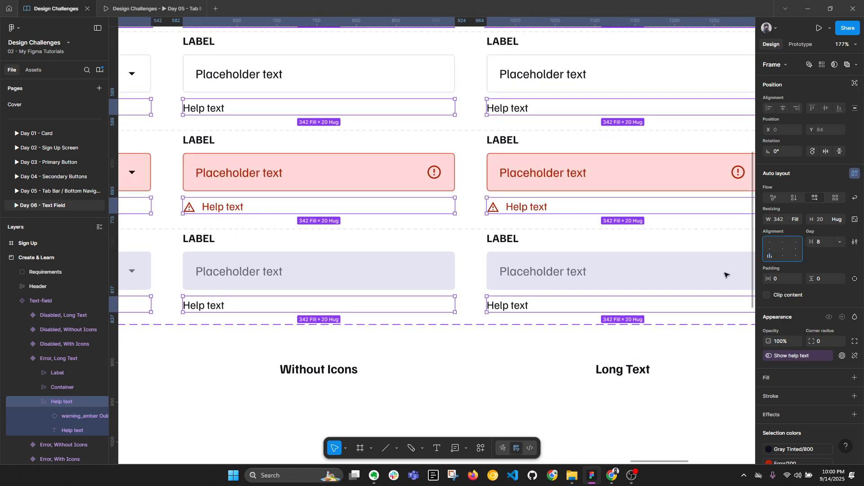
{"action": "left_click", "coordinate": [576, 366]}
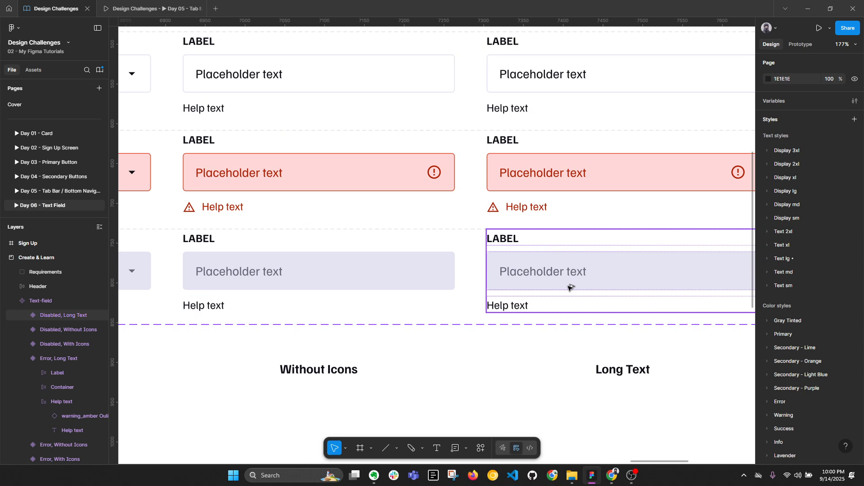
{"action": "key", "text": "alt+l"}
Step: Narrow the Text-field component set to 1138 px wide
{"action": "scroll", "coordinate": [587, 231], "scroll_direction": "down", "scroll_amount": 4}
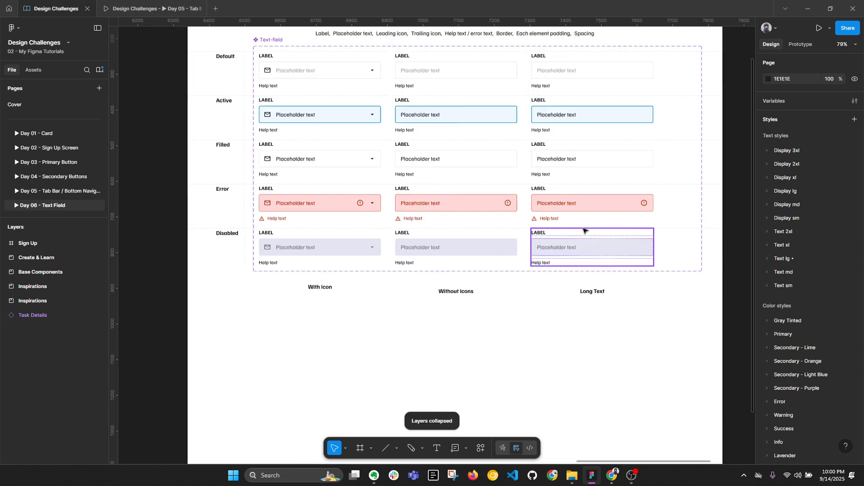
{"action": "left_click_drag", "start_coordinate": [696, 234], "coordinate": [355, 263]}
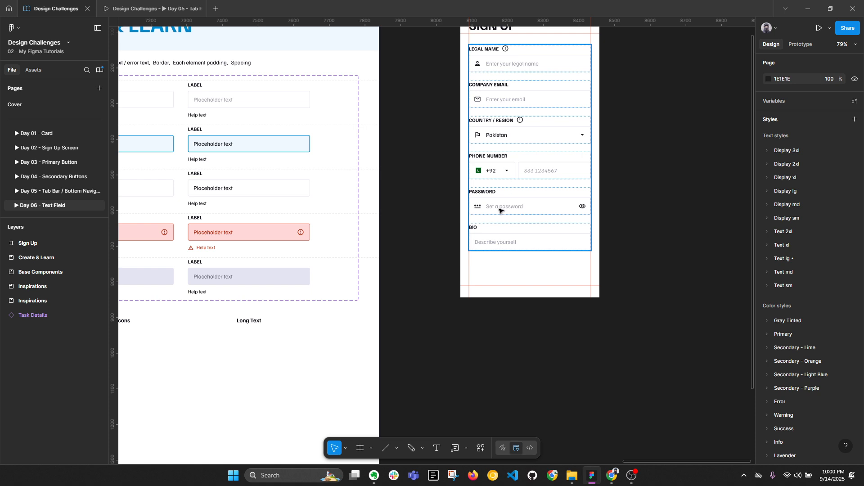
{"action": "scroll", "coordinate": [499, 223], "scroll_direction": "left", "scroll_amount": 5}
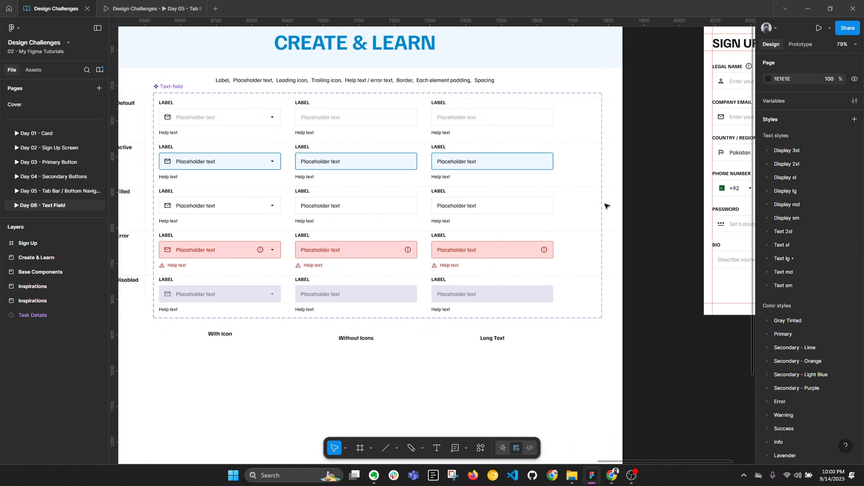
{"action": "left_click", "coordinate": [315, 116]}
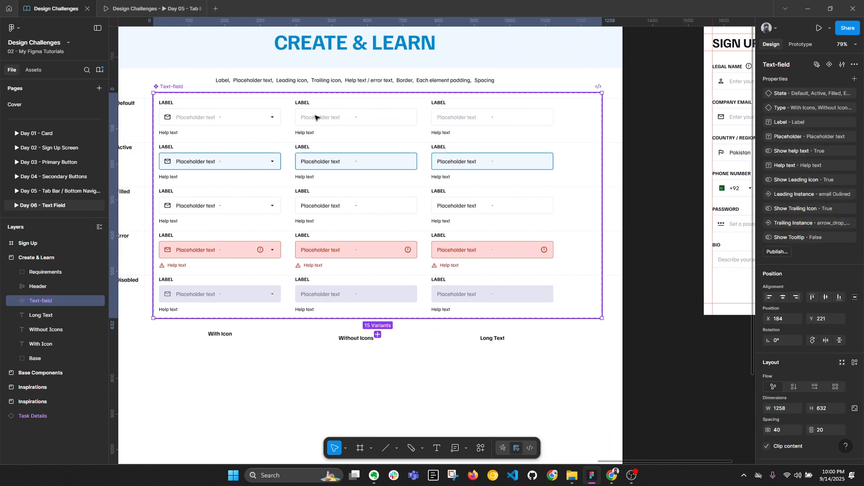
{"action": "left_click_drag", "start_coordinate": [602, 167], "coordinate": [560, 167]}
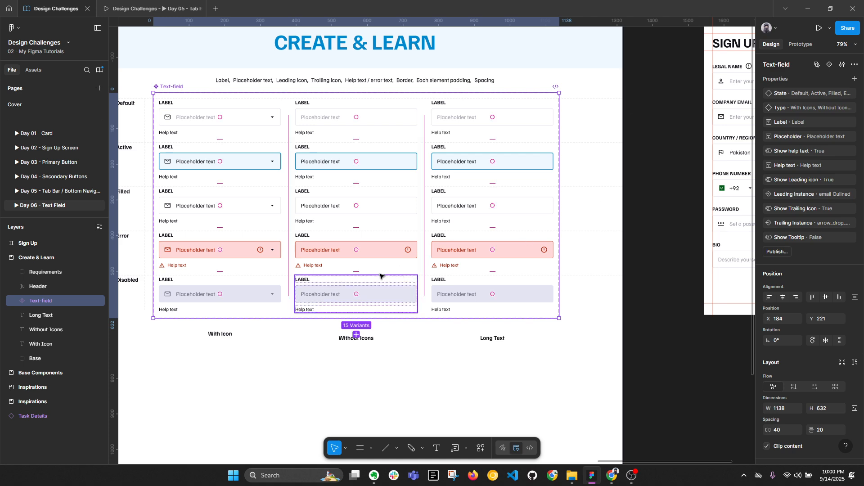
{"action": "left_click", "coordinate": [651, 284]}
{"action": "key", "text": "alt+l"}
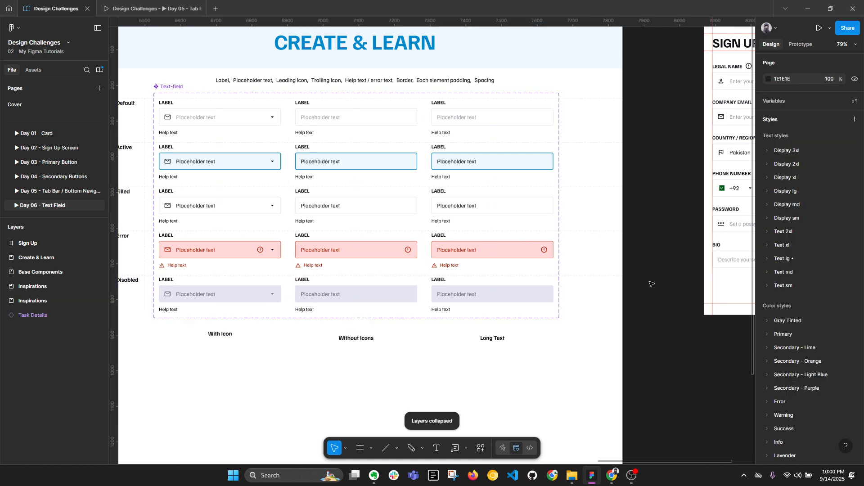
Step: Try the Error state on the Sign Up Country / Region field, then undo it
{"action": "left_click_drag", "start_coordinate": [656, 273], "coordinate": [482, 289]}
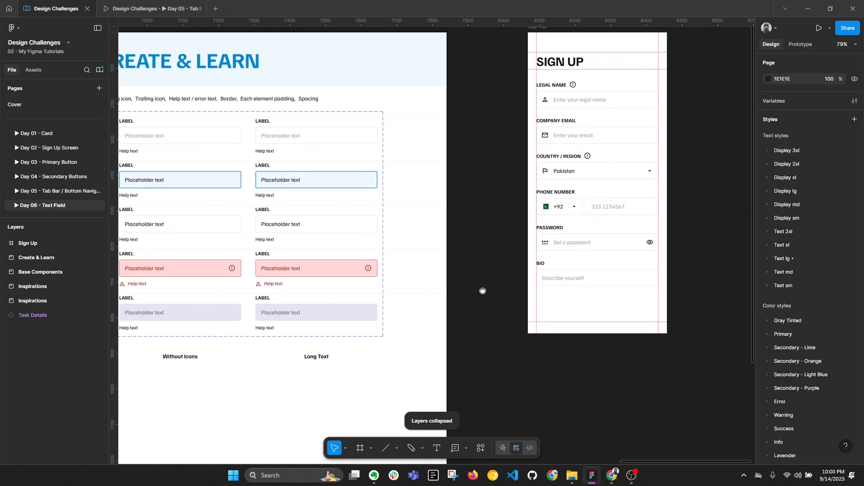
{"action": "double_click", "coordinate": [561, 167]}
{"action": "left_click_drag", "start_coordinate": [667, 168], "coordinate": [568, 200]}
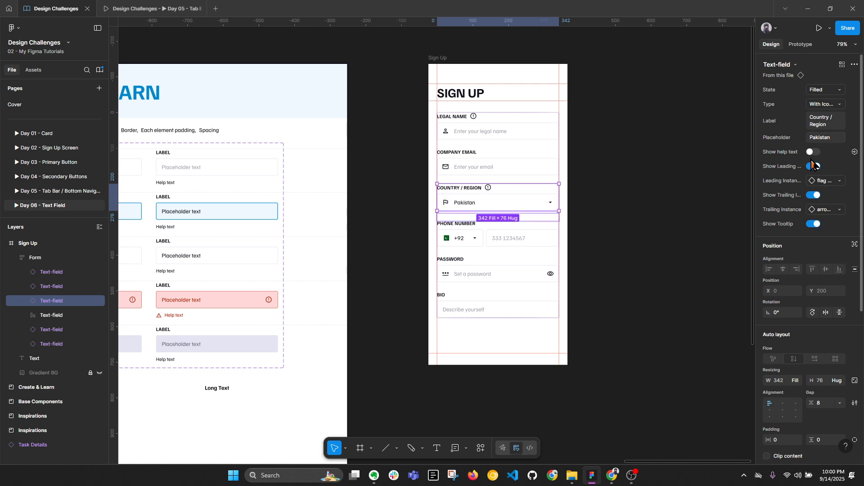
{"action": "left_click", "coordinate": [827, 90]}
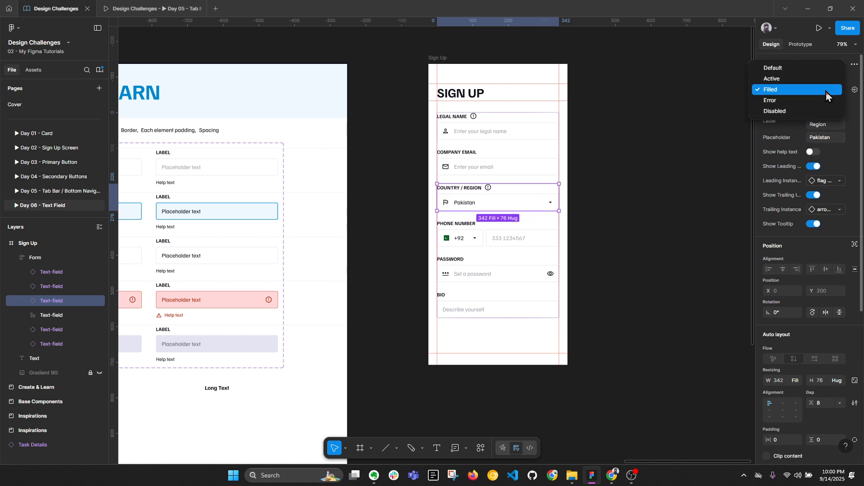
{"action": "left_click", "coordinate": [801, 102]}
{"action": "key", "text": "ctrl+z"}
{"action": "left_click", "coordinate": [680, 219]}
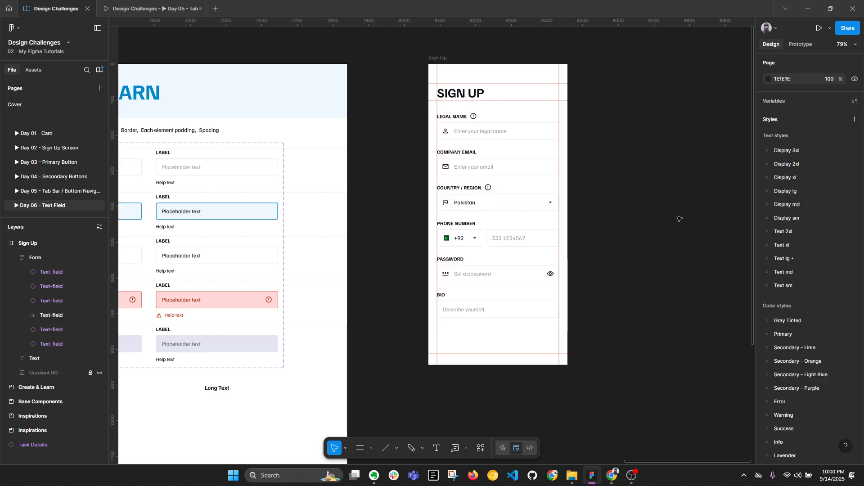
{"action": "left_click", "coordinate": [445, 58]}
{"action": "key", "text": "alt+l"}
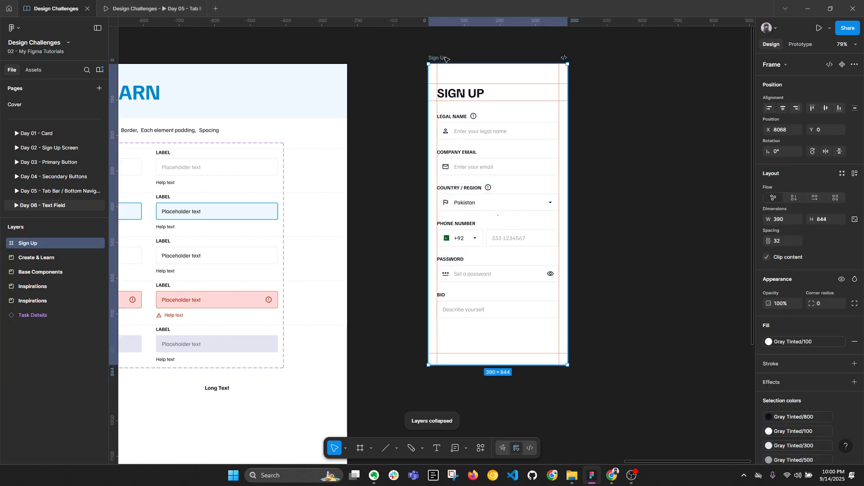
{"action": "scroll", "coordinate": [526, 110], "scroll_direction": "right", "scroll_amount": 2}
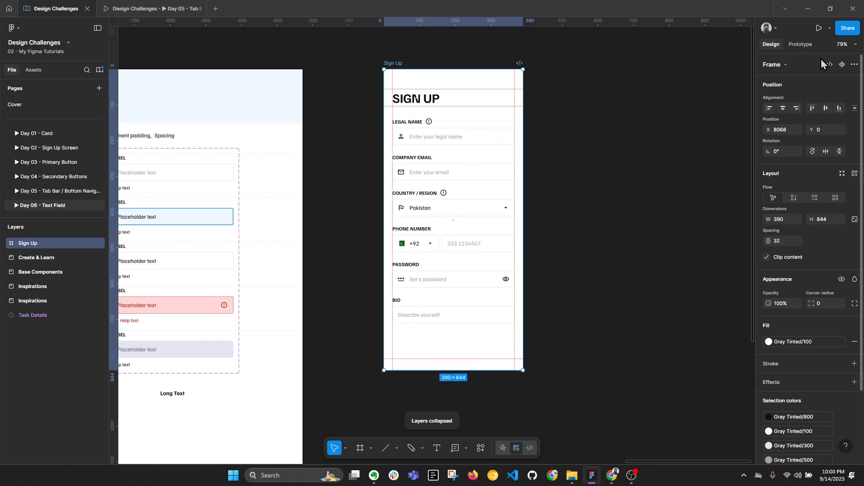
Step: Add a prototype flow starting point on the frame named 'Sign Up'
{"action": "left_click", "coordinate": [801, 44]}
{"action": "left_click", "coordinate": [854, 63]}
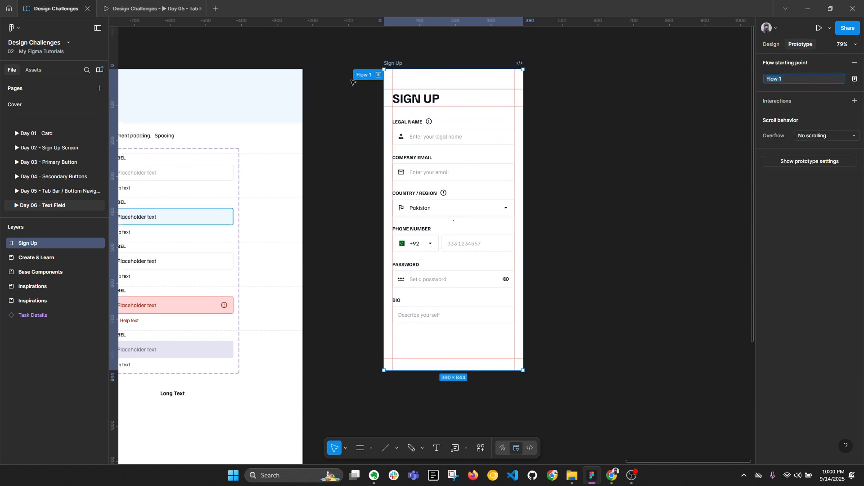
{"action": "double_click", "coordinate": [366, 75]}
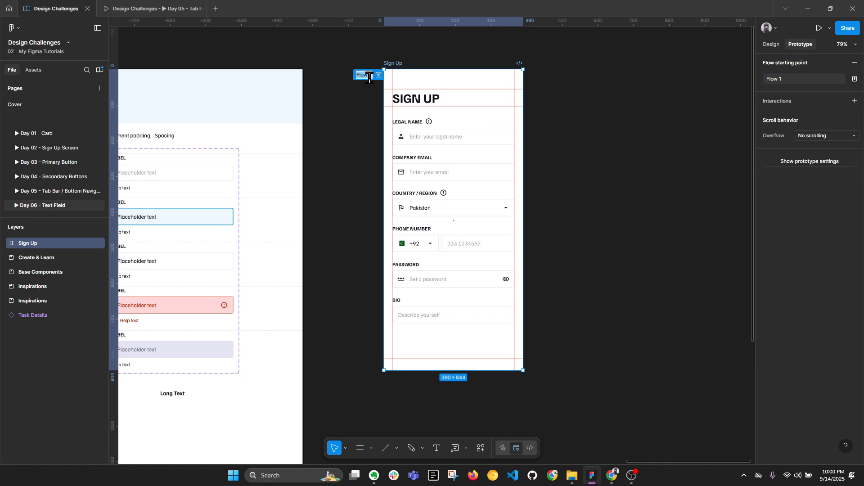
{"action": "type", "text": "Sign Up"}
{"action": "key", "text": "Return"}
{"action": "left_click", "coordinate": [771, 44]}
Step: Duplicate the Sign Up frame
{"action": "scroll", "coordinate": [558, 167], "scroll_direction": "up", "scroll_amount": 3}
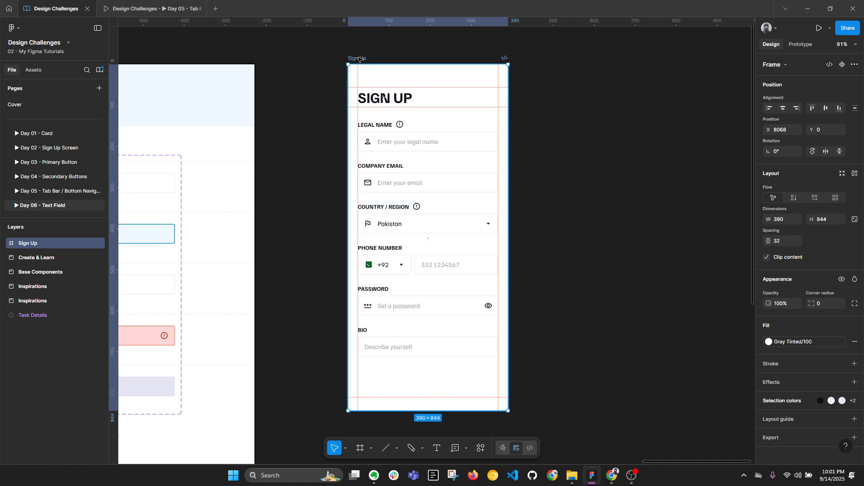
{"action": "key", "text": "ctrl+d"}
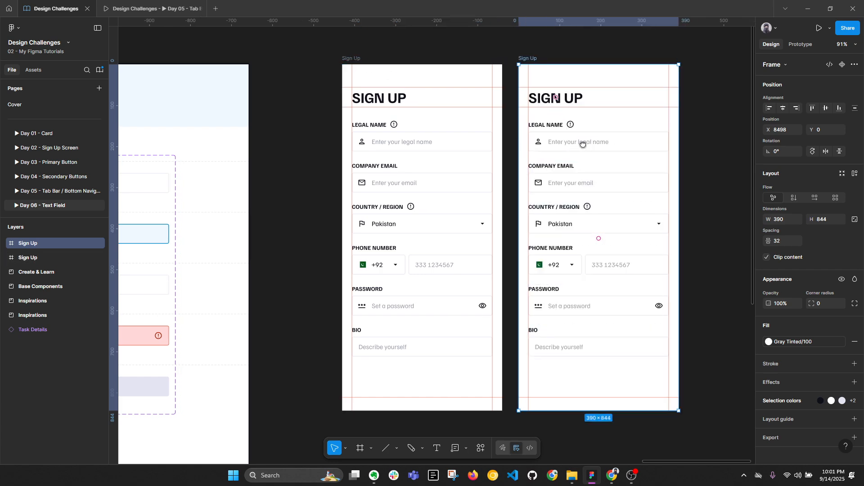
{"action": "scroll", "coordinate": [558, 149], "scroll_direction": "right", "scroll_amount": 2}
{"action": "left_click", "coordinate": [546, 151]}
Step: Link the first frame's Legal Name input to the second Sign Up frame with Smart animate
{"action": "left_click", "coordinate": [424, 148], "text": "ctrl"}
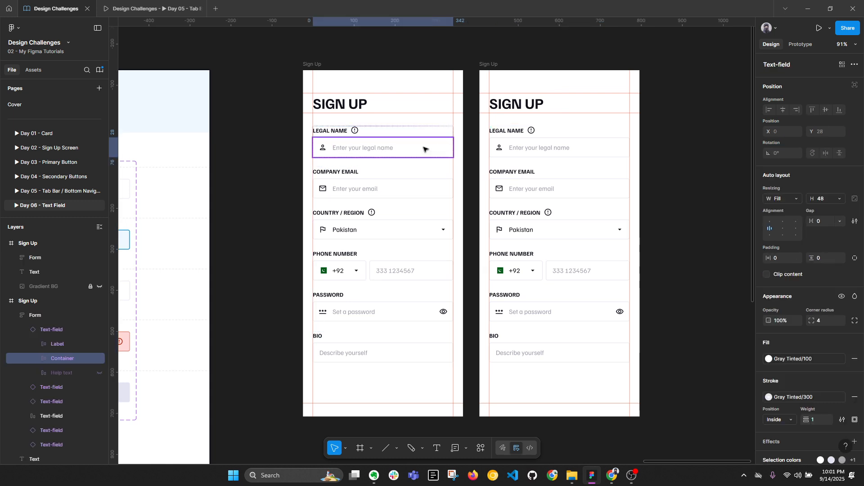
{"action": "left_click", "coordinate": [801, 44]}
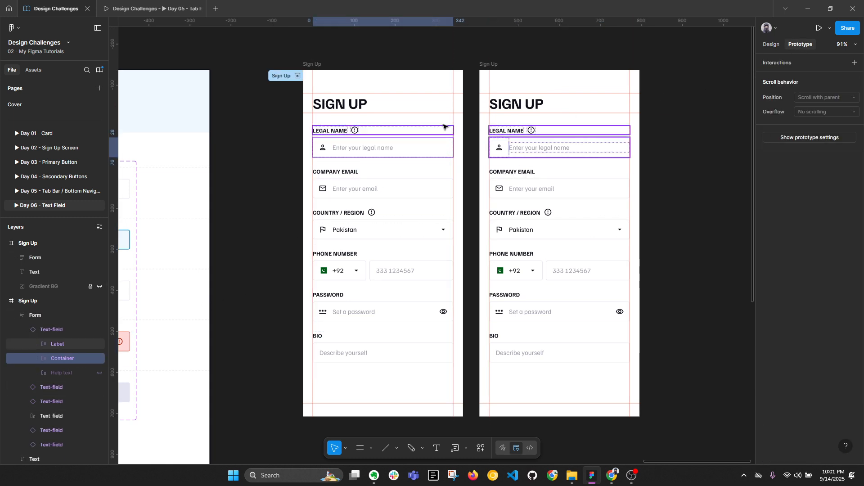
{"action": "left_click", "coordinate": [373, 145]}
{"action": "left_click", "coordinate": [372, 145]}
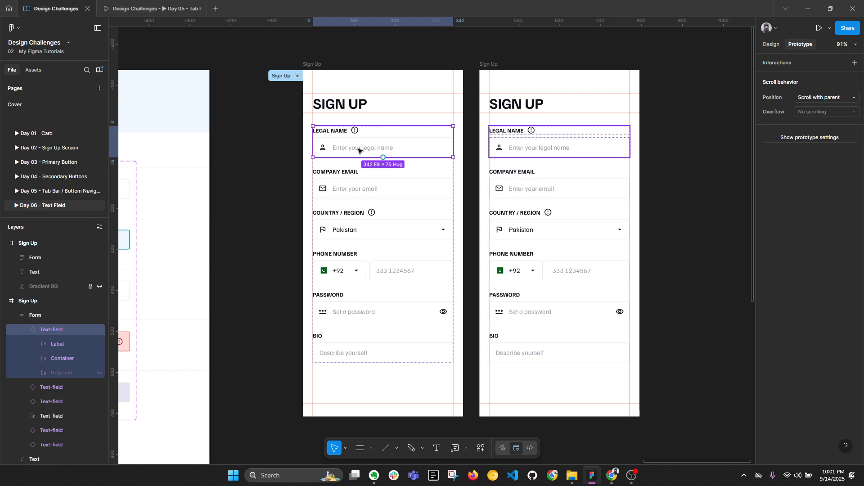
{"action": "left_click", "coordinate": [347, 151]}
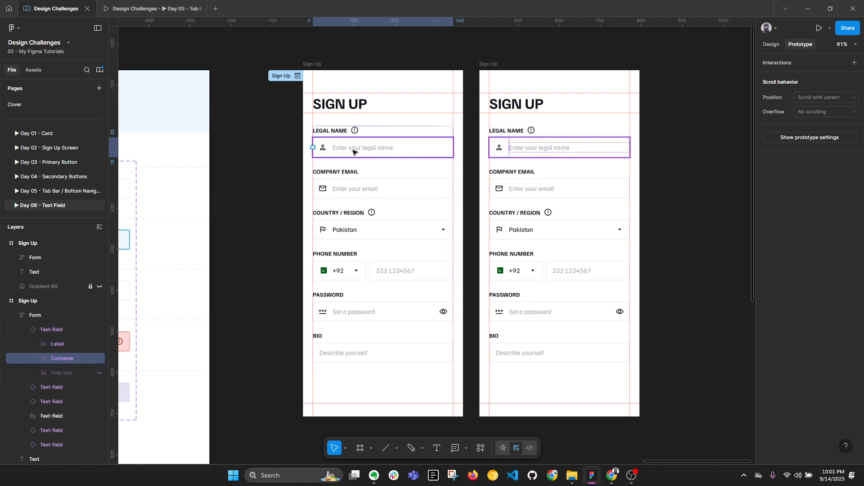
{"action": "left_click_drag", "start_coordinate": [453, 148], "coordinate": [482, 170]}
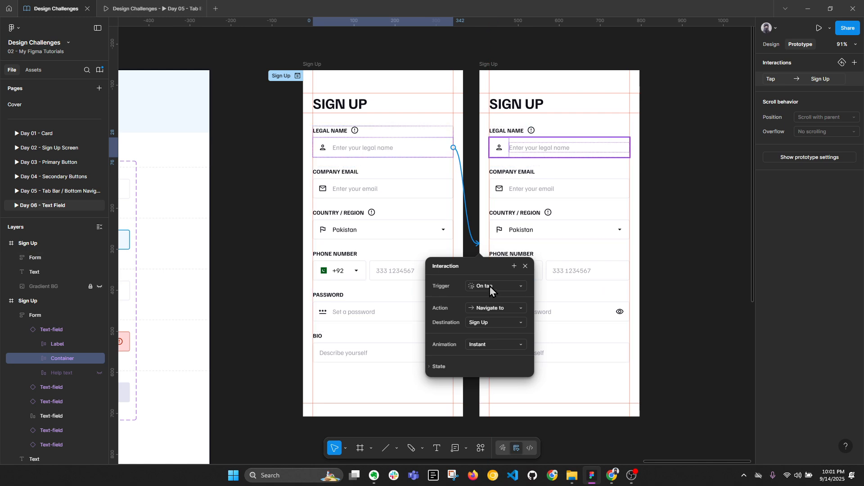
{"action": "left_click", "coordinate": [497, 342]}
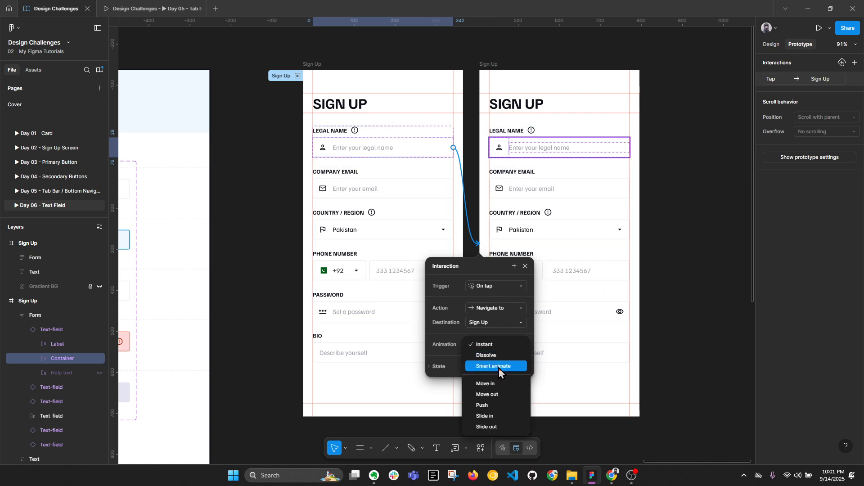
{"action": "left_click", "coordinate": [499, 368]}
{"action": "left_click", "coordinate": [772, 44]}
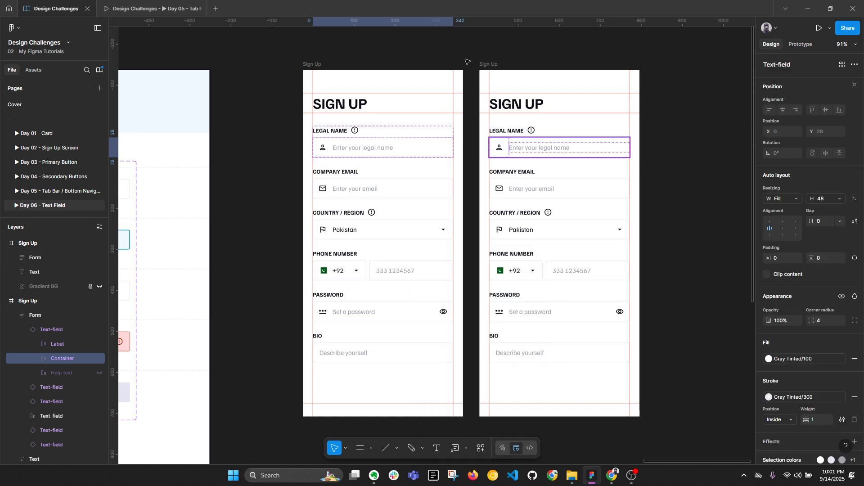
Step: Space the two Sign Up frames 100 px apart
{"action": "left_click_drag", "start_coordinate": [489, 64], "coordinate": [512, 64]}
{"action": "left_click", "coordinate": [344, 72], "text": "shift"}
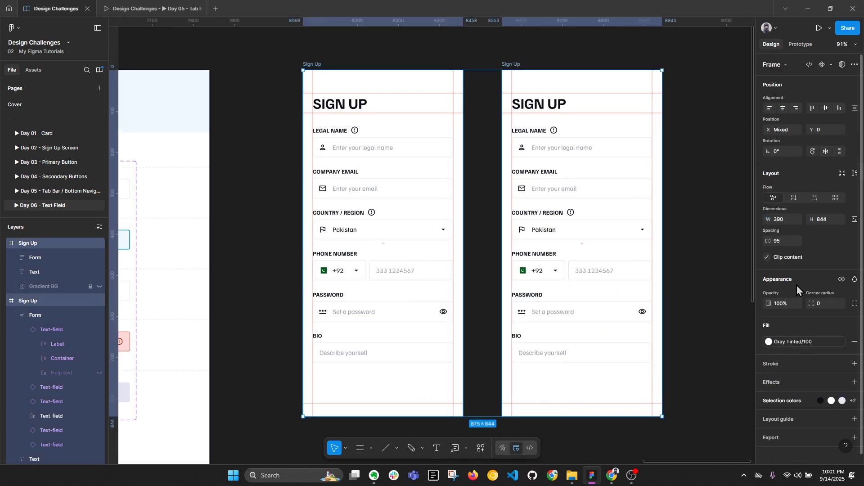
{"action": "left_click", "coordinate": [782, 242]}
{"action": "type", "text": "100"}
{"action": "key", "text": "Return"}
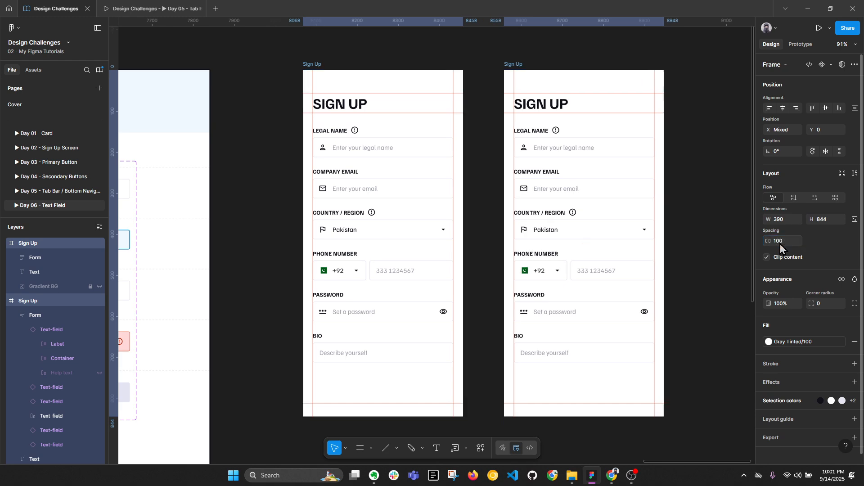
Step: Set the second frame's Legal Name field to Active and present the first Sign Up frame
{"action": "double_click", "coordinate": [556, 147]}
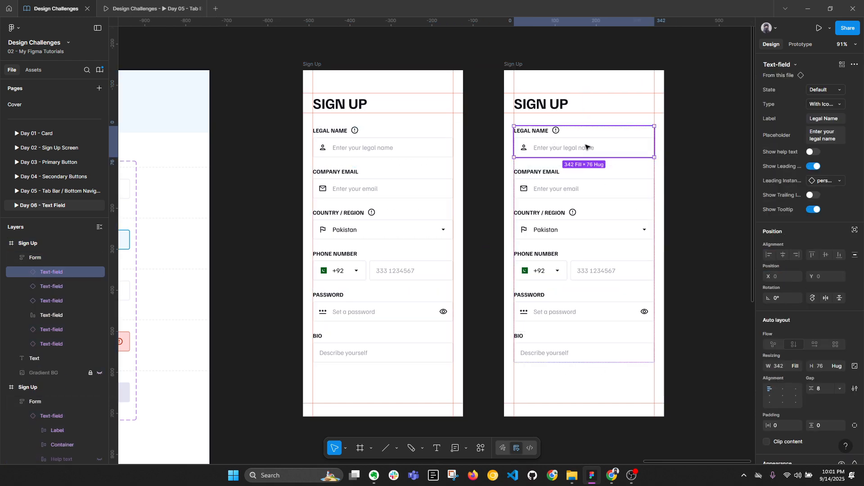
{"action": "left_click", "coordinate": [820, 90]}
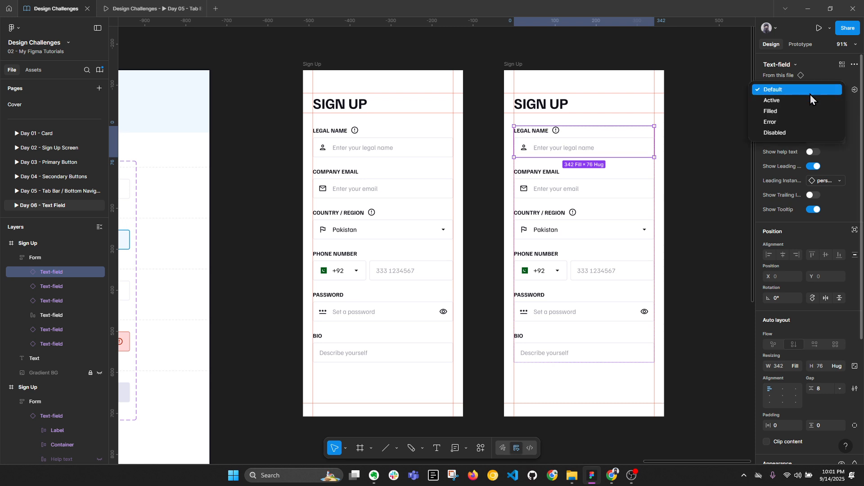
{"action": "left_click", "coordinate": [810, 101]}
{"action": "left_click", "coordinate": [405, 73]}
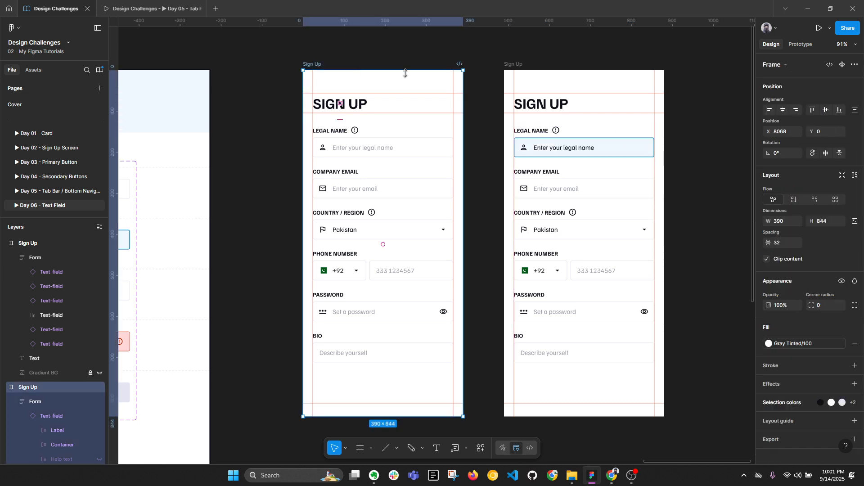
{"action": "left_click", "coordinate": [817, 29]}
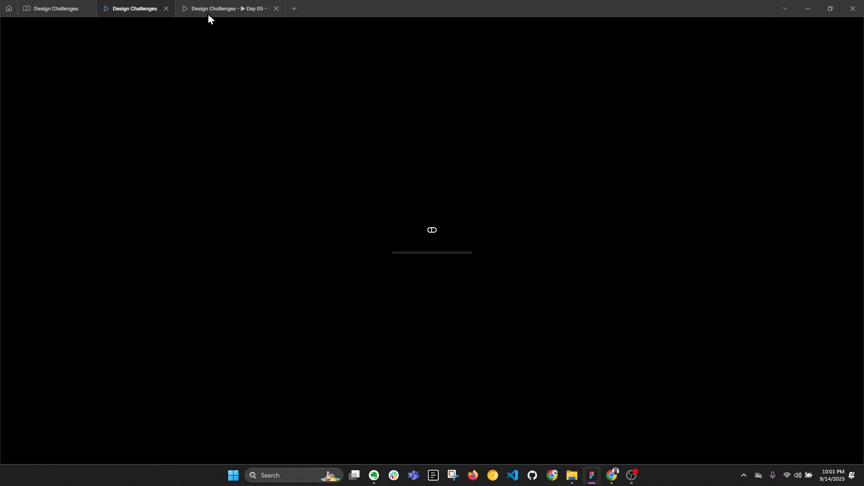
Step: Close the Day 05 prototype and test tapping Legal Name in the preview
{"action": "left_click", "coordinate": [279, 8]}
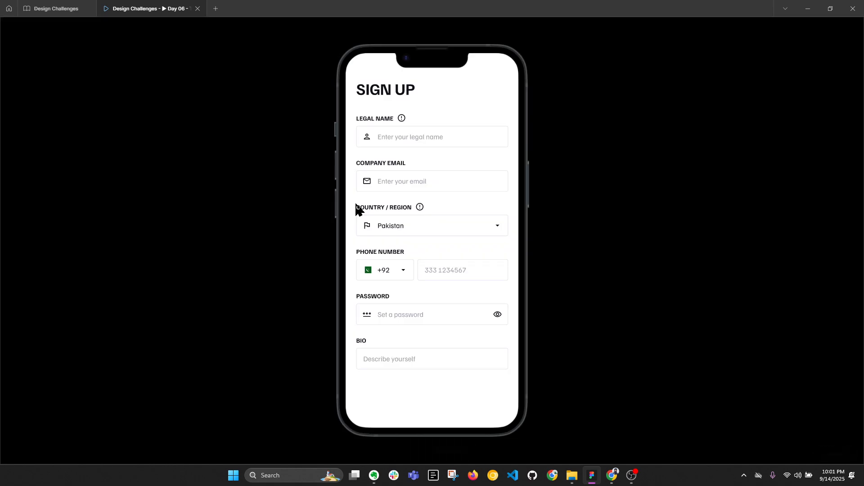
{"action": "left_click", "coordinate": [436, 137]}
{"action": "key", "text": "ctrl+shift+Tab"}
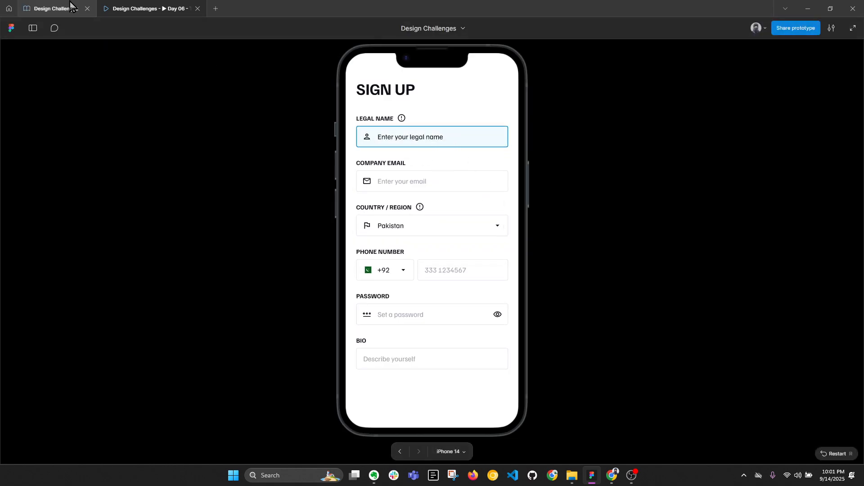
Step: Replace the active Legal Name placeholder with a '|' caret and recheck in the restarted prototype
{"action": "double_click", "coordinate": [587, 149]}
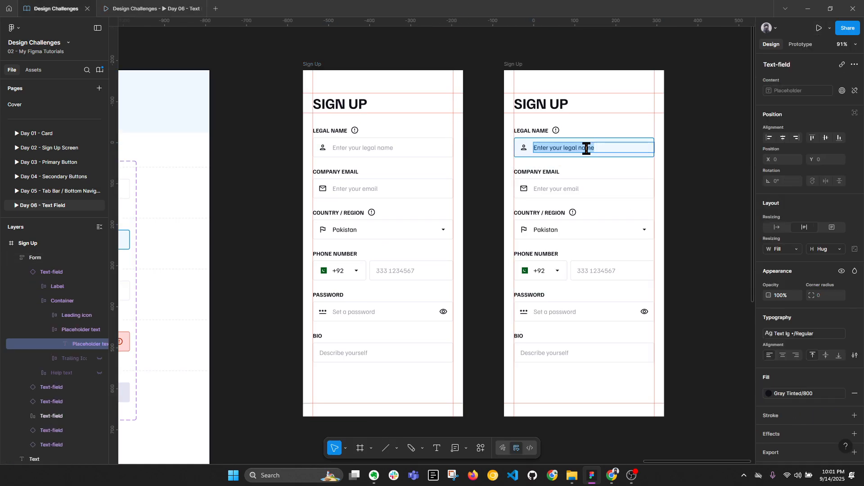
{"action": "scroll", "coordinate": [586, 148], "scroll_direction": "up", "scroll_amount": 2}
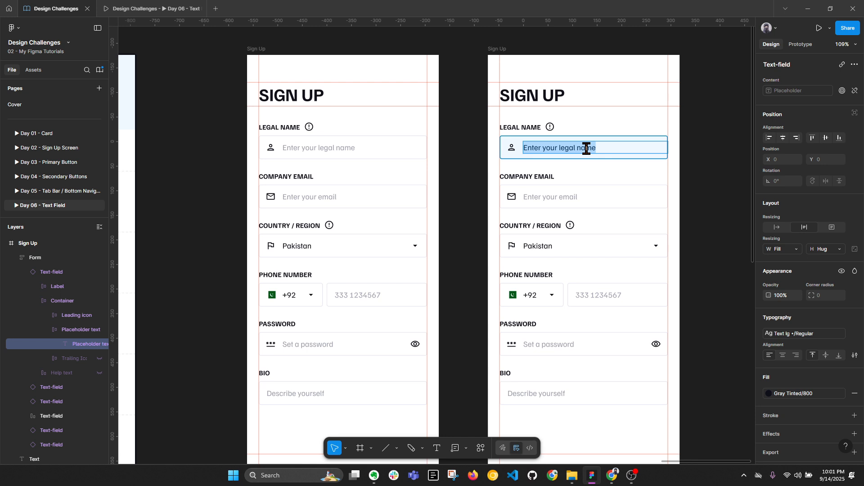
{"action": "key", "text": "BackSpace"}
{"action": "key", "text": "Escape"}
{"action": "key", "text": "Escape"}
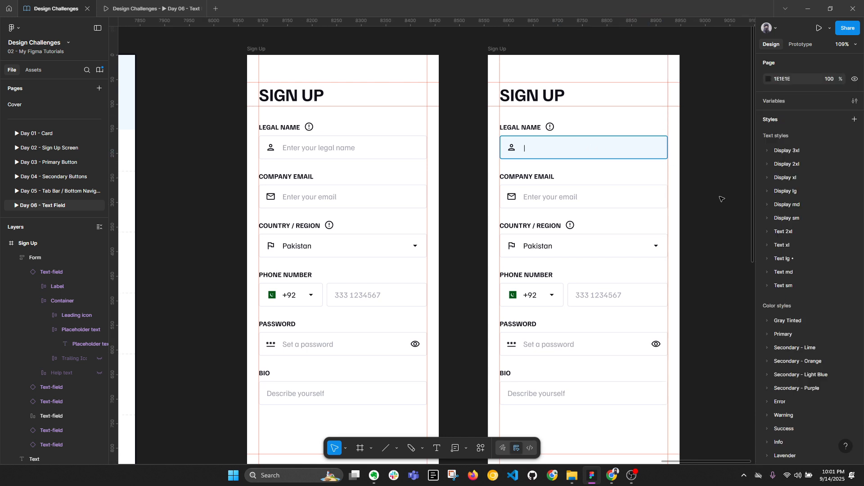
{"action": "scroll", "coordinate": [489, 173], "scroll_direction": "right", "scroll_amount": 5}
{"action": "left_click", "coordinate": [165, 9]}
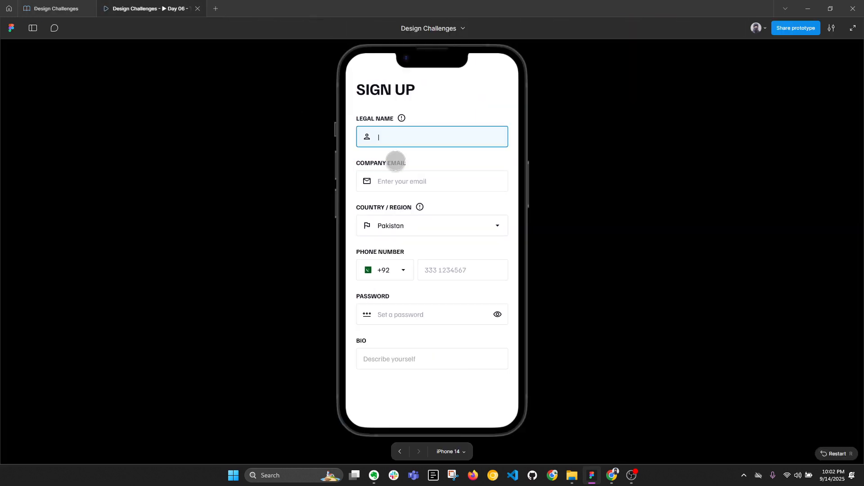
{"action": "key", "text": "r"}
{"action": "left_click", "coordinate": [411, 138]}
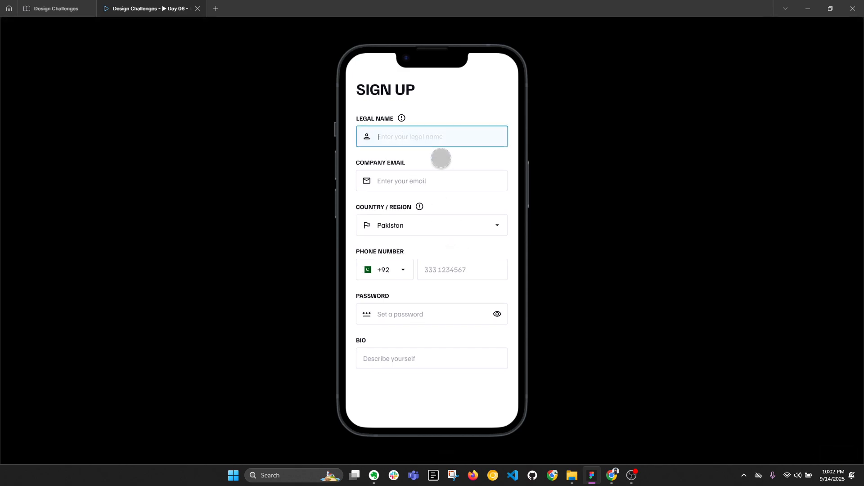
{"action": "left_click", "coordinate": [55, 7]}
Step: Duplicate the active-state Sign Up frame and place the copy to its right
{"action": "scroll", "coordinate": [307, 57], "scroll_direction": "down", "scroll_amount": 1}
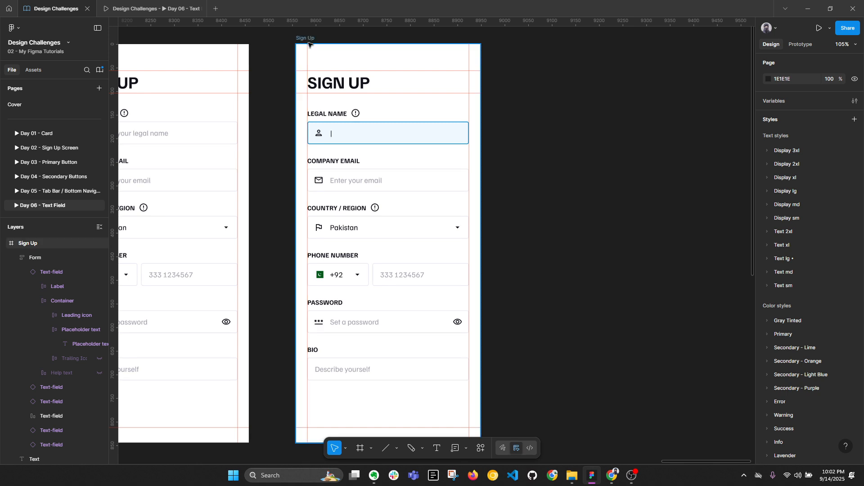
{"action": "left_click", "coordinate": [310, 39]}
{"action": "key", "text": "ctrl+d"}
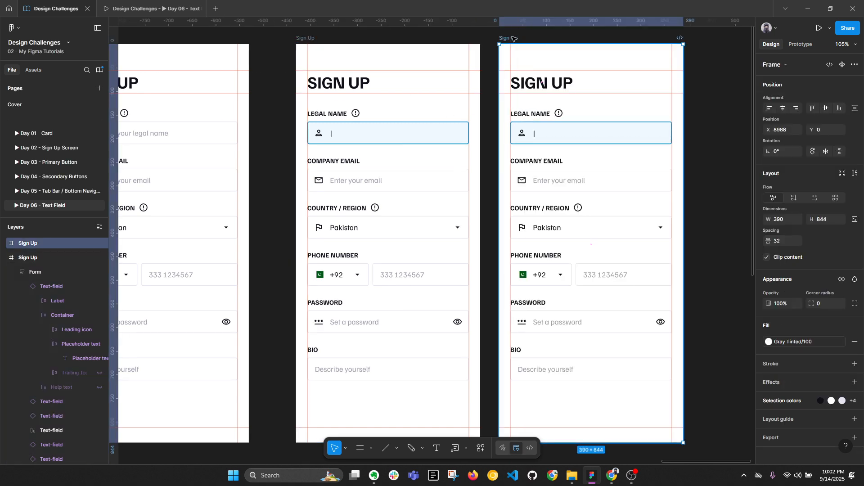
{"action": "left_click_drag", "start_coordinate": [514, 39], "coordinate": [542, 39]}
Step: Fill the copy's Legal Name placeholder with a sample full name
{"action": "double_click", "coordinate": [632, 141]}
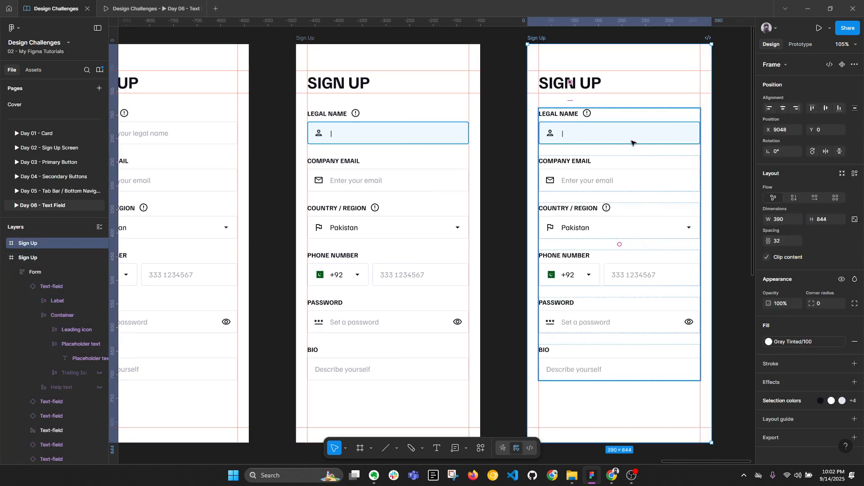
{"action": "scroll", "coordinate": [633, 141], "scroll_direction": "right", "scroll_amount": 4}
{"action": "scroll", "coordinate": [633, 141], "scroll_direction": "up", "scroll_amount": 1}
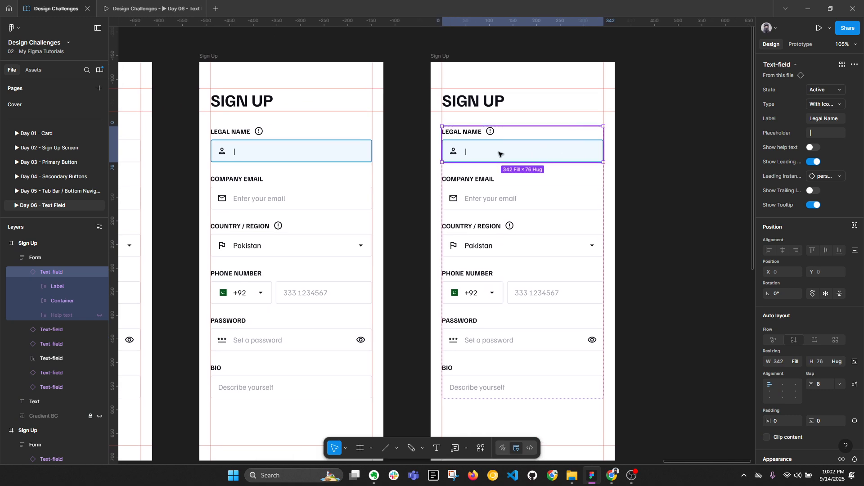
{"action": "left_click", "coordinate": [828, 91]}
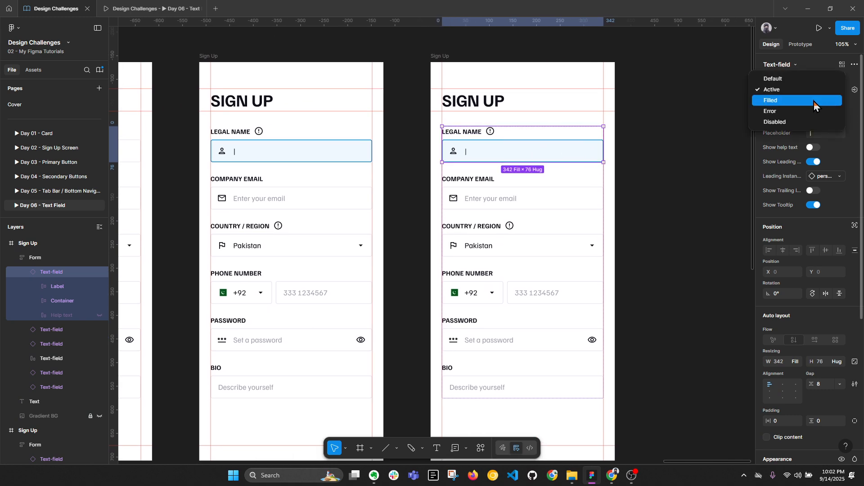
{"action": "left_click", "coordinate": [616, 129]}
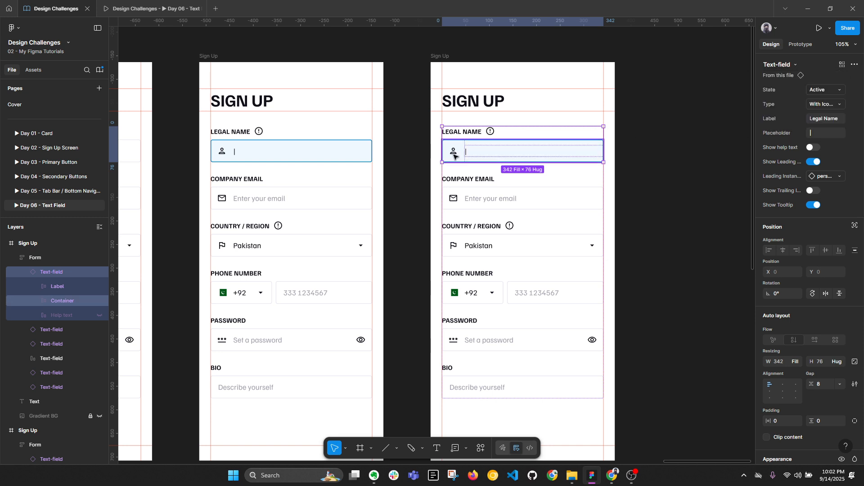
{"action": "left_click", "coordinate": [467, 152], "text": "ctrl"}
{"action": "double_click", "coordinate": [467, 152]}
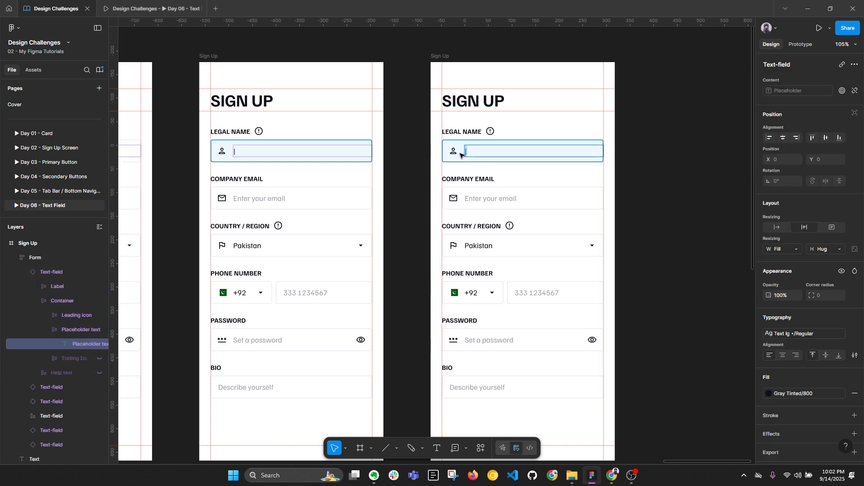
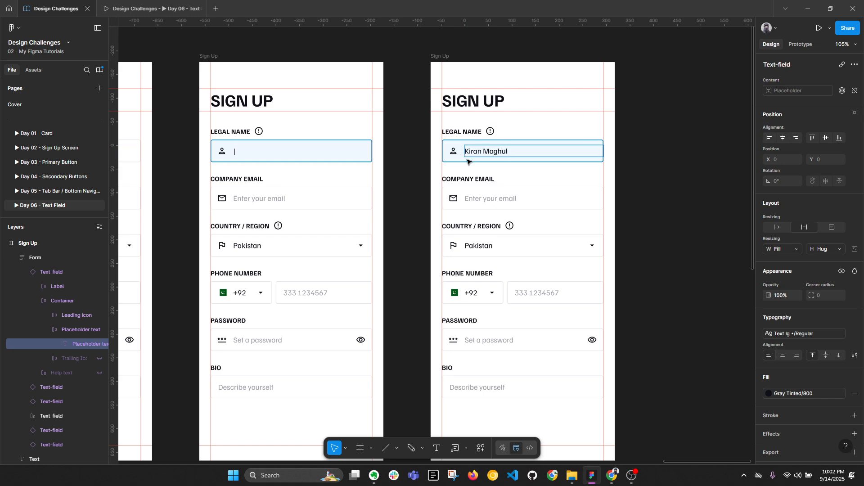
{"action": "key", "text": "Escape"}
{"action": "key", "text": "Escape"}
Step: Duplicate the frame again, link its Company Email box to the new copy, spaced 100 px right
{"action": "scroll", "coordinate": [461, 153], "scroll_direction": "down", "scroll_amount": 3, "text": "ctrl"}
{"action": "left_click", "coordinate": [456, 84]}
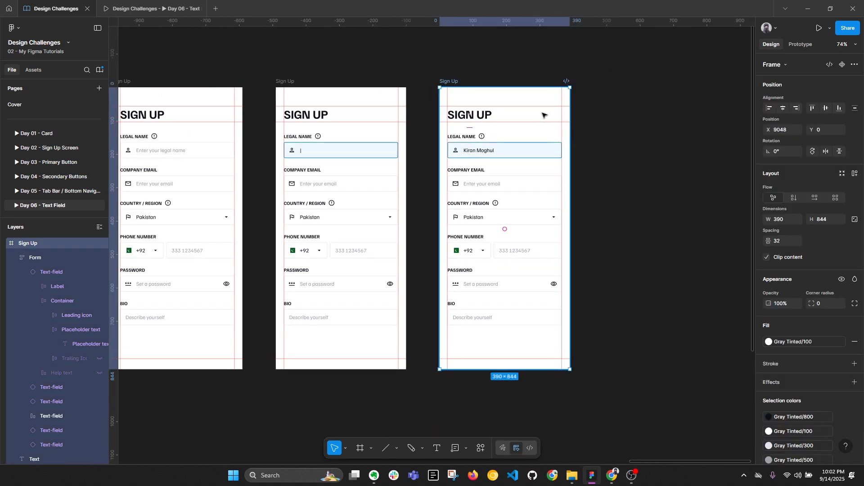
{"action": "key", "text": "ctrl+d"}
{"action": "scroll", "coordinate": [644, 146], "scroll_direction": "up", "scroll_amount": 2, "text": "ctrl"}
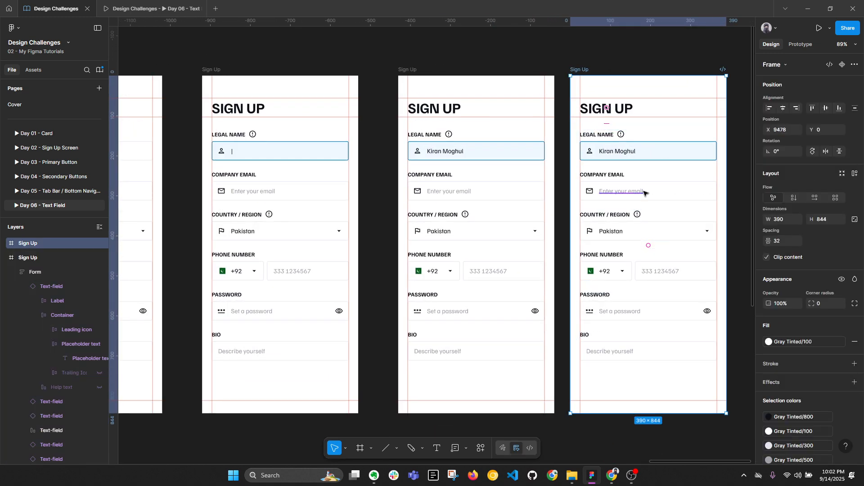
{"action": "double_click", "coordinate": [498, 193]}
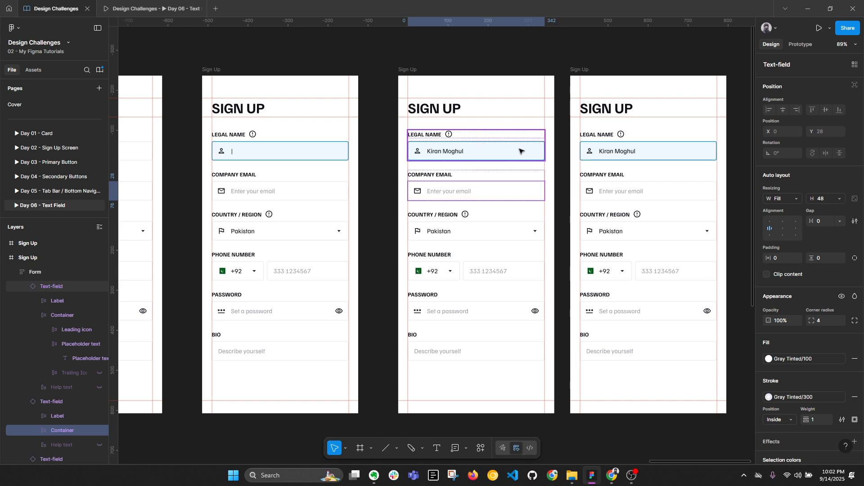
{"action": "left_click", "coordinate": [801, 44]}
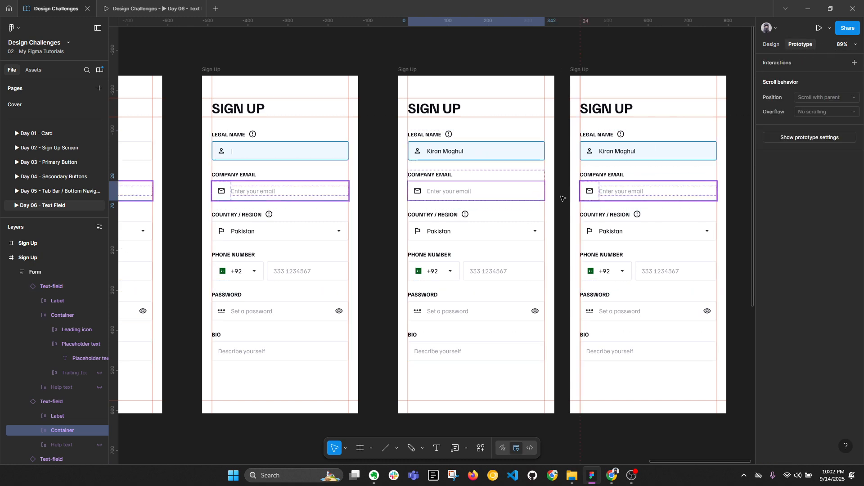
{"action": "left_click_drag", "start_coordinate": [545, 191], "coordinate": [585, 205]}
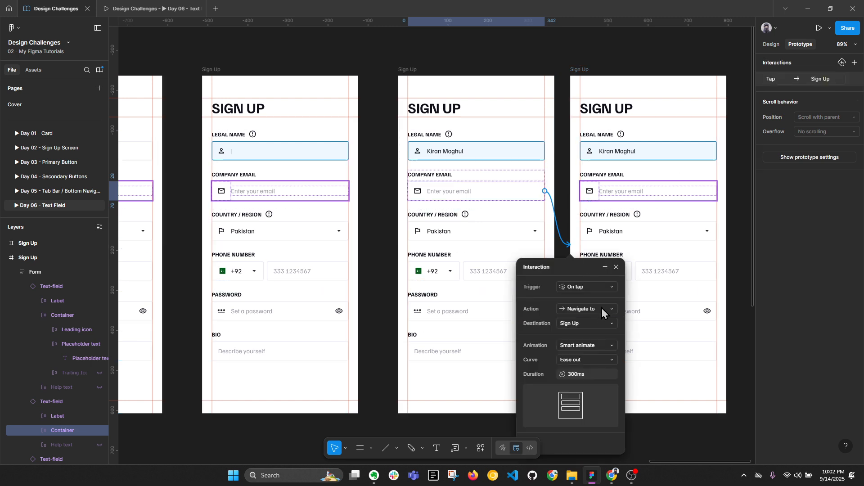
{"action": "left_click", "coordinate": [620, 53]}
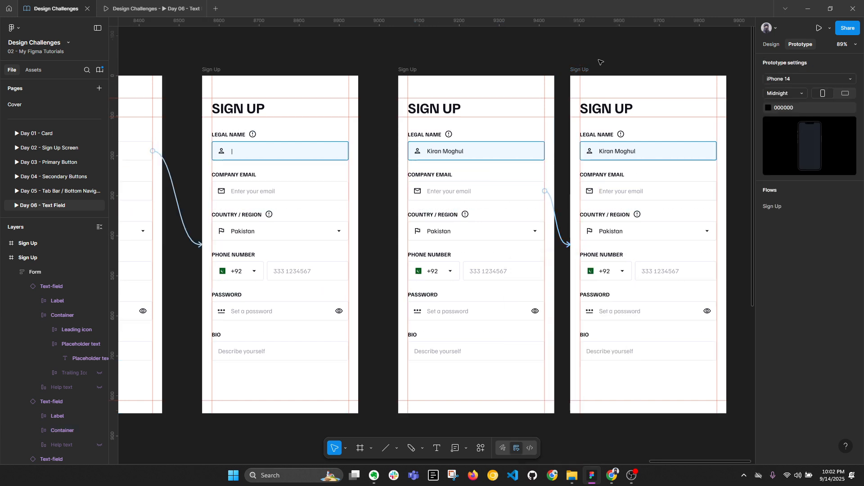
{"action": "left_click_drag", "start_coordinate": [584, 70], "coordinate": [607, 69]}
Step: Set the third Sign Up frame's Legal Name field to the Filled state
{"action": "scroll", "coordinate": [585, 126], "scroll_direction": "right", "scroll_amount": 5}
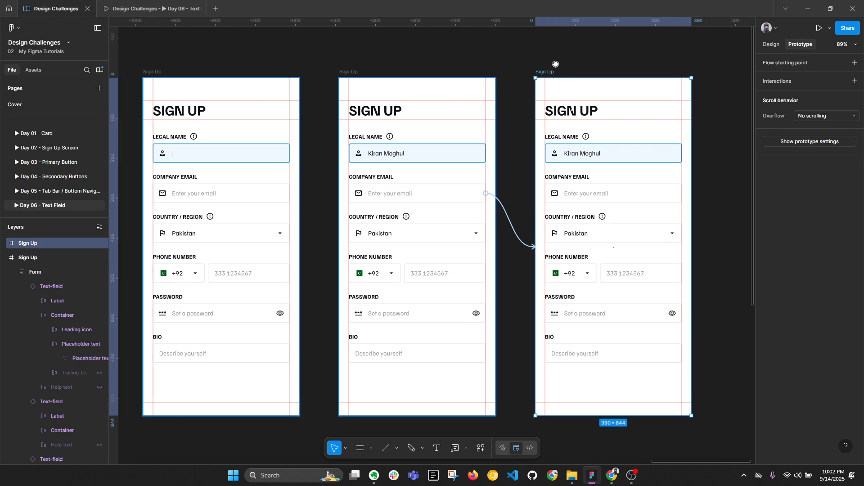
{"action": "double_click", "coordinate": [541, 162]}
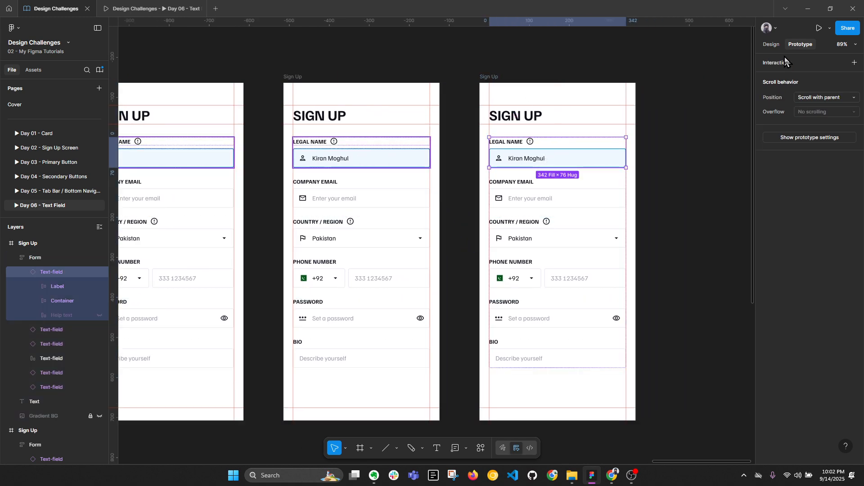
{"action": "left_click", "coordinate": [771, 44]}
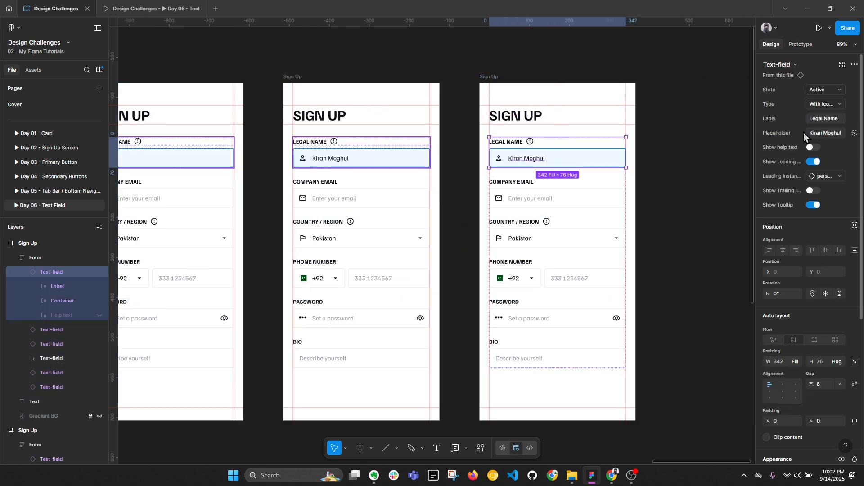
{"action": "left_click", "coordinate": [823, 91]}
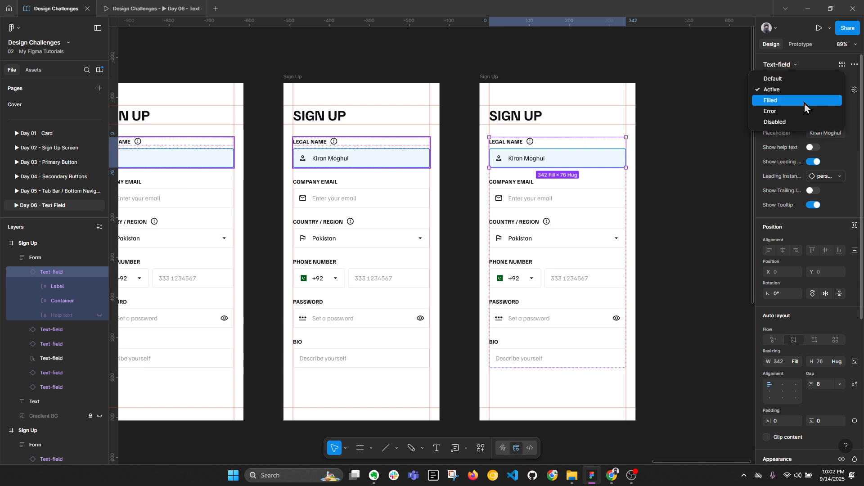
{"action": "left_click", "coordinate": [804, 101]}
Step: Set Company Email to Active and delete its placeholder, leaving only a caret
{"action": "left_click", "coordinate": [581, 195]}
{"action": "left_click", "coordinate": [819, 90]}
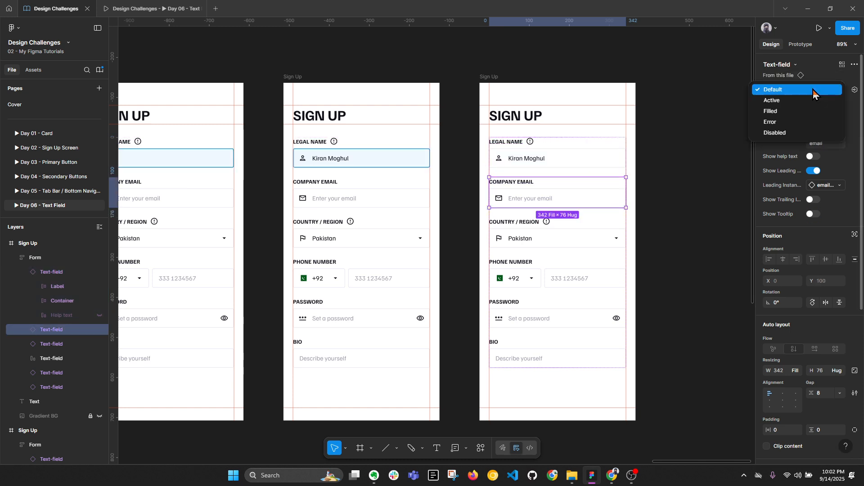
{"action": "left_click", "coordinate": [808, 100]}
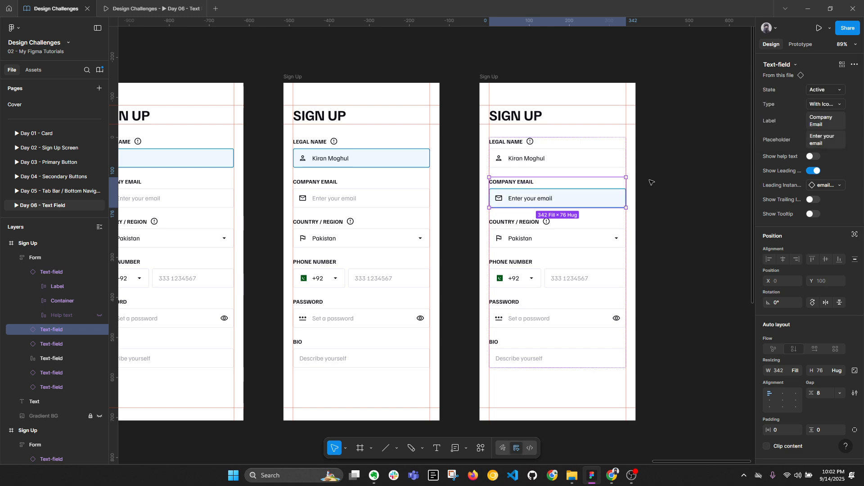
{"action": "double_click", "coordinate": [540, 200]}
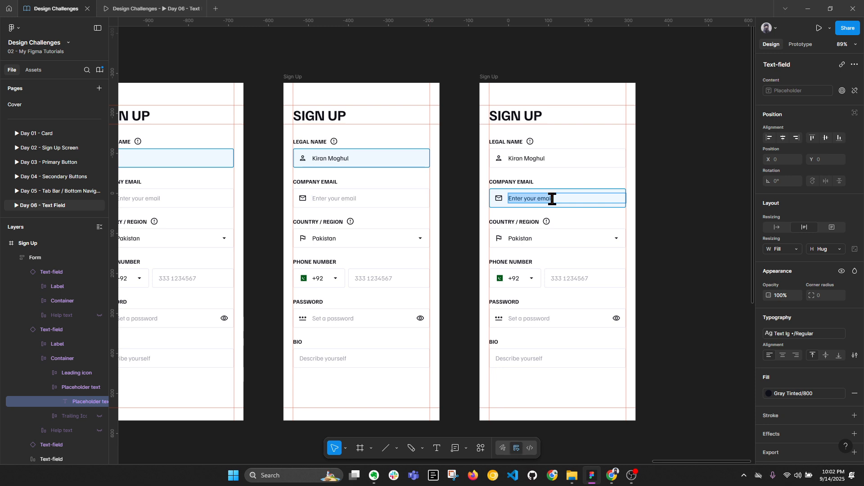
{"action": "key", "text": "BackSpace"}
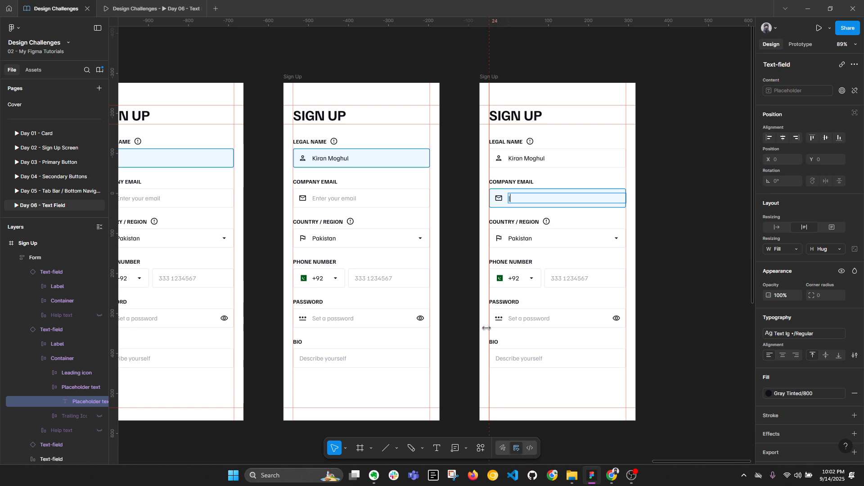
{"action": "left_click", "coordinate": [676, 275]}
{"action": "left_click", "coordinate": [134, 7]}
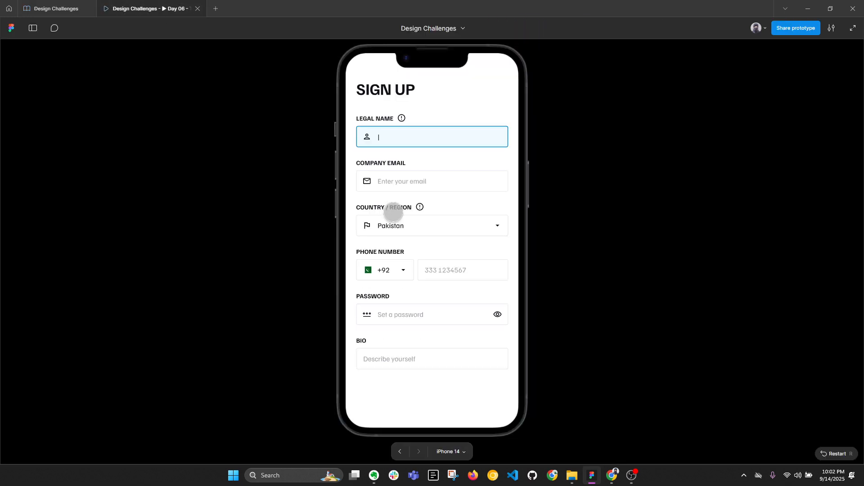
{"action": "key", "text": "r"}
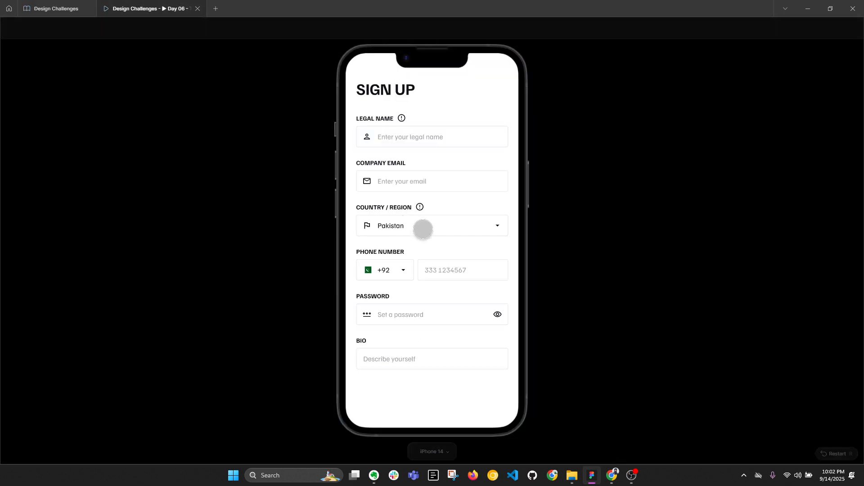
{"action": "left_click", "coordinate": [414, 135]}
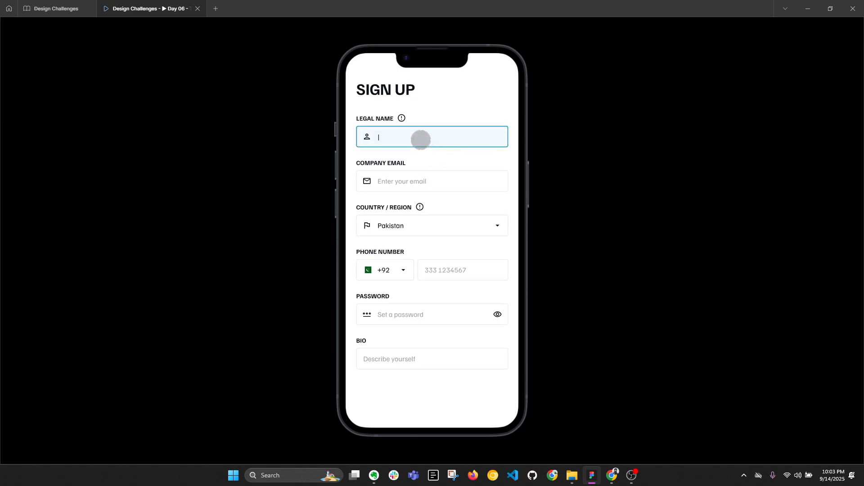
{"action": "left_click", "coordinate": [63, 8]}
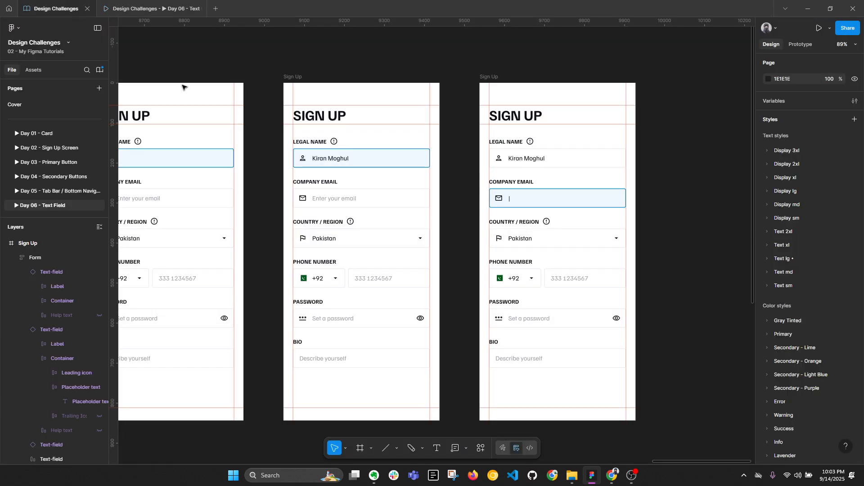
{"action": "scroll", "coordinate": [442, 190], "scroll_direction": "down", "scroll_amount": 1}
{"action": "left_click_drag", "start_coordinate": [235, 205], "coordinate": [296, 204]}
Step: In prototype settings, link the active-Legal-Name Sign Up frame to the next screen
{"action": "left_click", "coordinate": [295, 166], "text": "ctrl"}
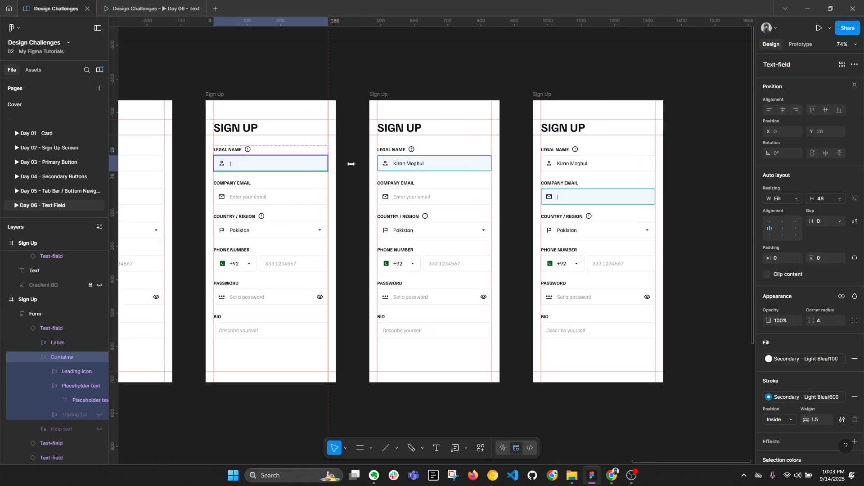
{"action": "left_click", "coordinate": [800, 45]}
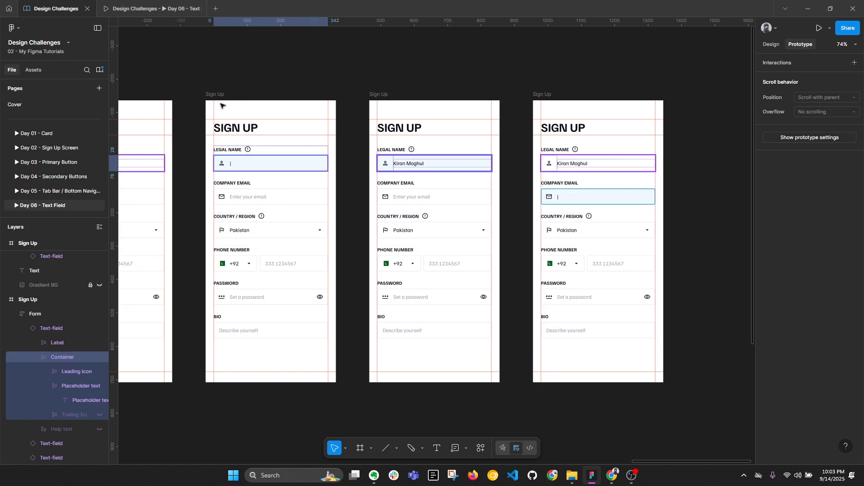
{"action": "left_click", "coordinate": [233, 105]}
{"action": "left_click_drag", "start_coordinate": [336, 242], "coordinate": [387, 245]}
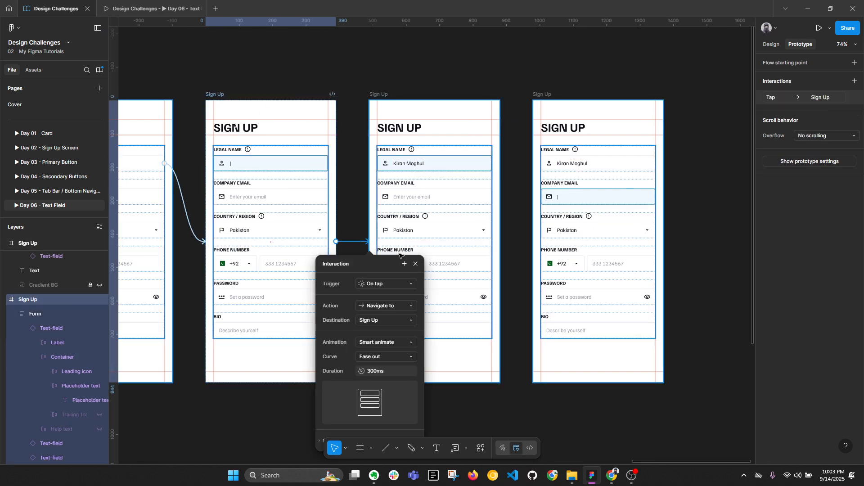
Step: Make the interaction fire After delay at 2000 ms, then open the prototype preview
{"action": "left_click", "coordinate": [385, 286]}
{"action": "left_click", "coordinate": [389, 426]}
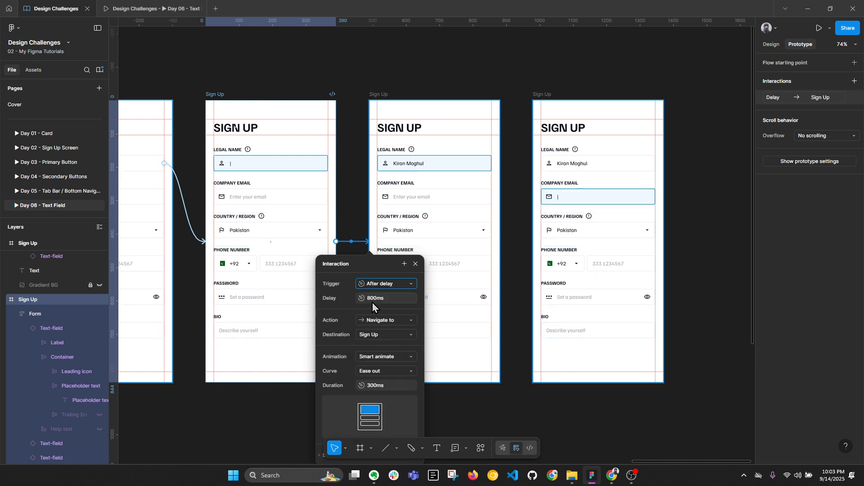
{"action": "left_click", "coordinate": [371, 301]}
{"action": "key", "text": "BackSpace"}
{"action": "type", "text": "0"}
{"action": "key", "text": "Return"}
{"action": "left_click", "coordinate": [153, 8]}
Step: Restart the prototype and tap Legal Name, then Company Email, to watch the states advance
{"action": "key", "text": "r"}
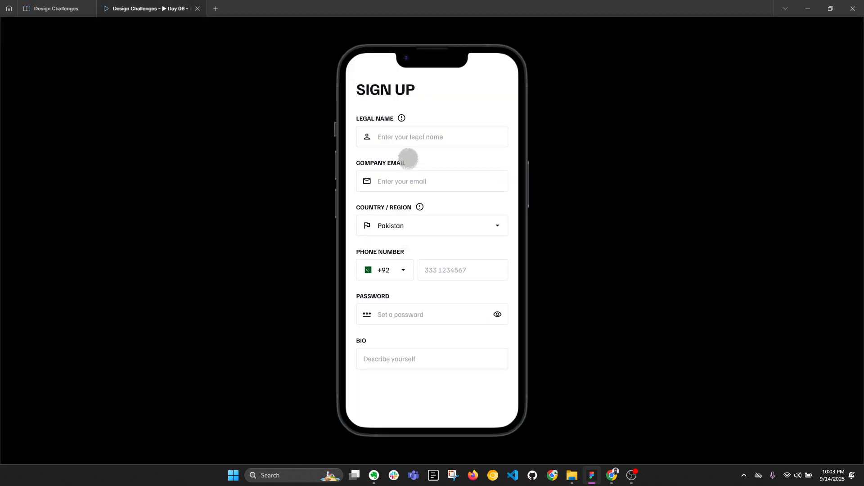
{"action": "left_click", "coordinate": [404, 140]}
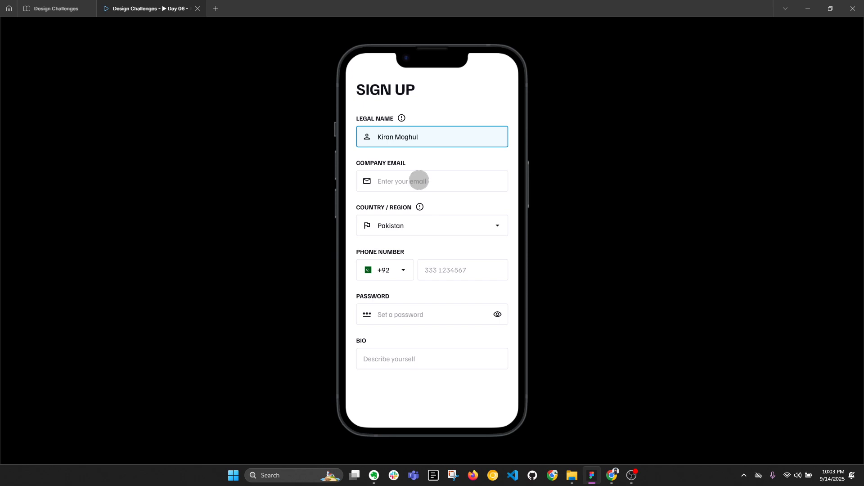
{"action": "left_click", "coordinate": [418, 180]}
Step: Back in the design file, duplicate the rightmost Sign Up frame
{"action": "left_click", "coordinate": [65, 6]}
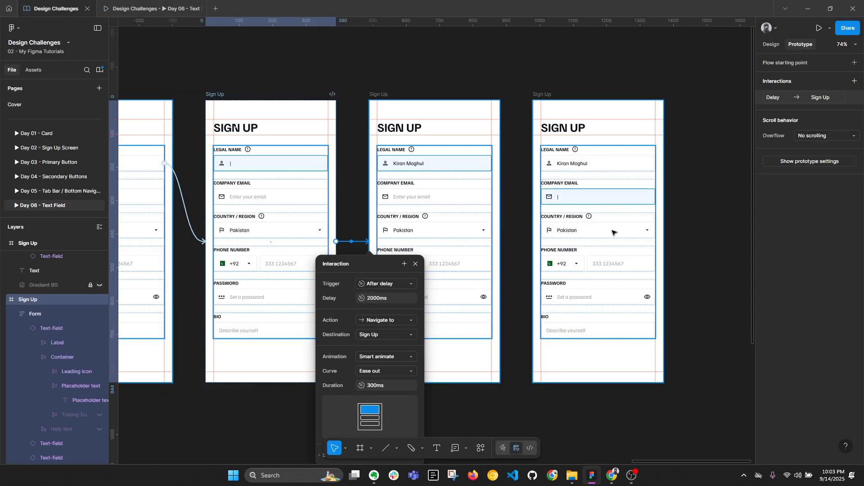
{"action": "left_click", "coordinate": [548, 93]}
{"action": "key", "text": "ctrl+d"}
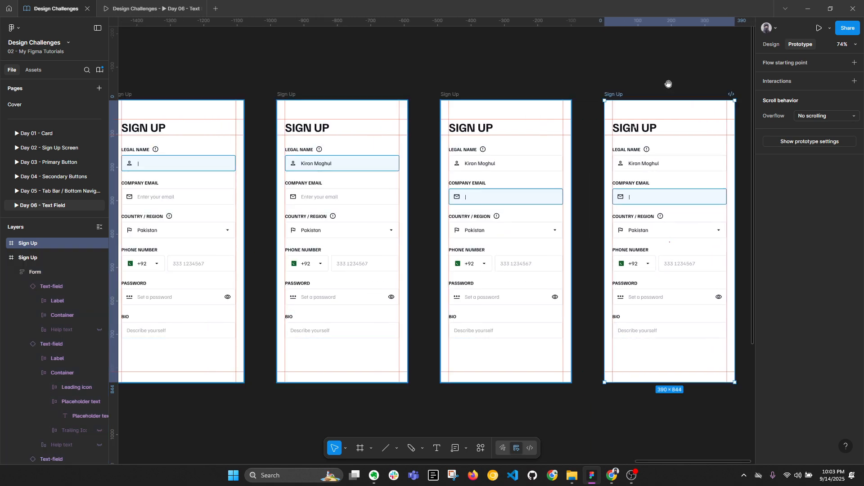
{"action": "scroll", "coordinate": [666, 83], "scroll_direction": "right", "scroll_amount": 5}
Step: Replace the copy's Company Email text with a sample company email address
{"action": "left_click", "coordinate": [510, 215]}
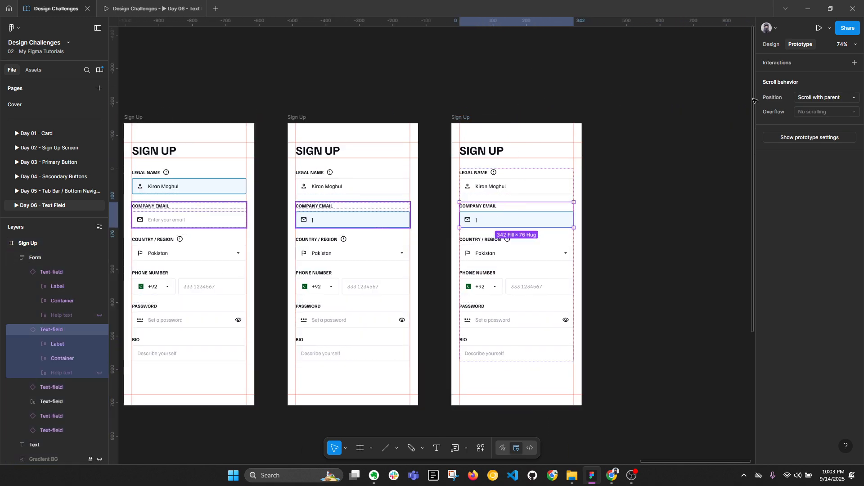
{"action": "left_click", "coordinate": [771, 44]}
{"action": "double_click", "coordinate": [473, 219]}
{"action": "scroll", "coordinate": [478, 220], "scroll_direction": "up", "scroll_amount": 3}
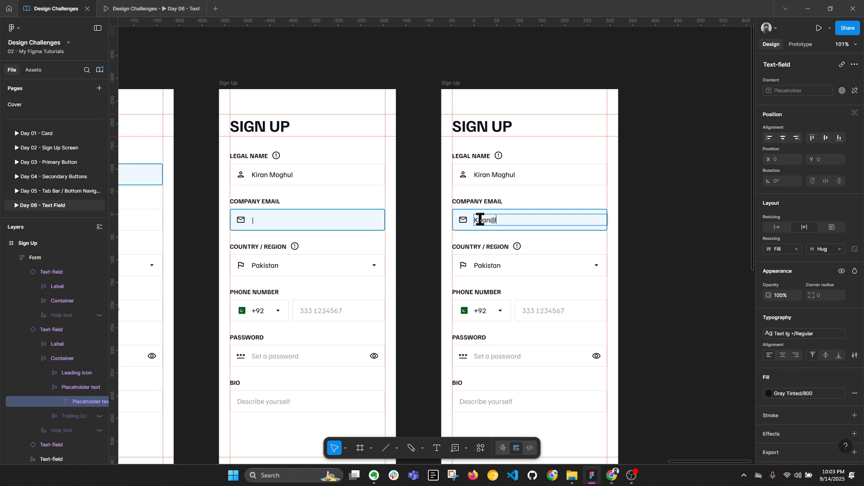
{"action": "key", "text": "ctrl+a"}
{"action": "type", "text": "Admin@company.c"}
{"action": "left_click", "coordinate": [690, 246]}
{"action": "left_click", "coordinate": [689, 247]}
Step: Collapse the layer list and select the rightmost Sign Up frame
{"action": "double_click", "coordinate": [508, 218]}
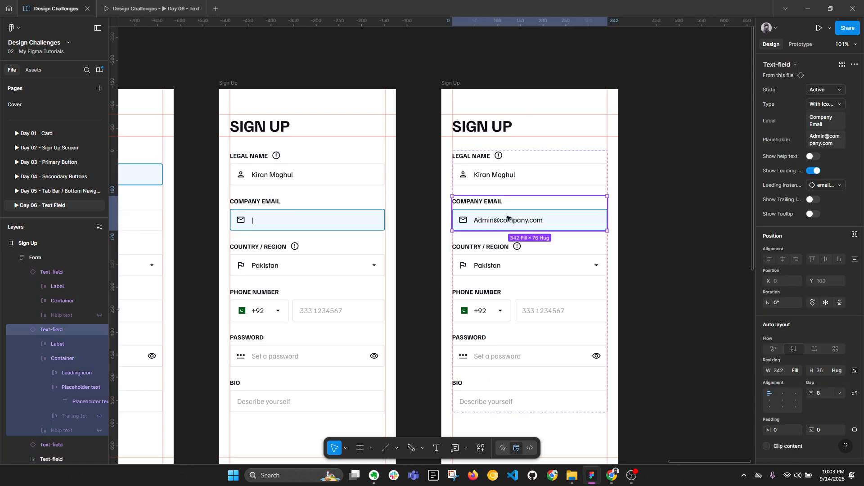
{"action": "key", "text": "alt+l"}
{"action": "scroll", "coordinate": [476, 194], "scroll_direction": "down", "scroll_amount": 1}
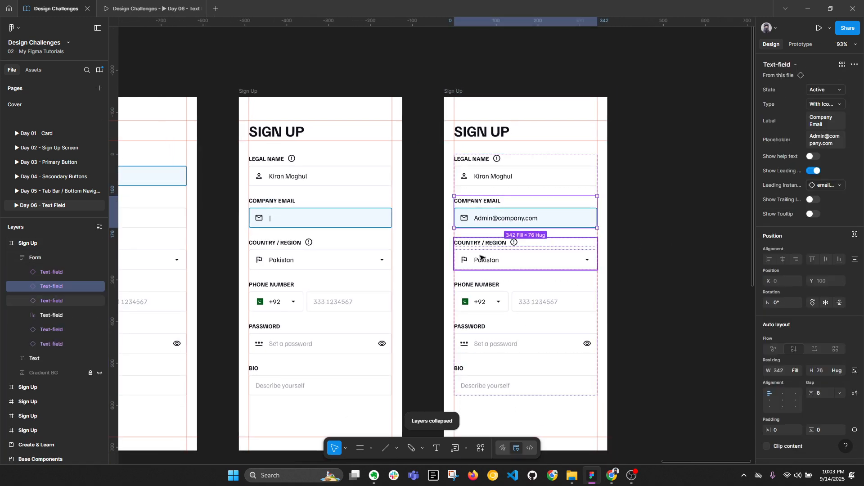
{"action": "scroll", "coordinate": [432, 97], "scroll_direction": "down", "scroll_amount": 3}
{"action": "left_click", "coordinate": [453, 93]}
Step: Duplicate the frame and space the new copy evenly beside the others
{"action": "key", "text": "ctrl+d"}
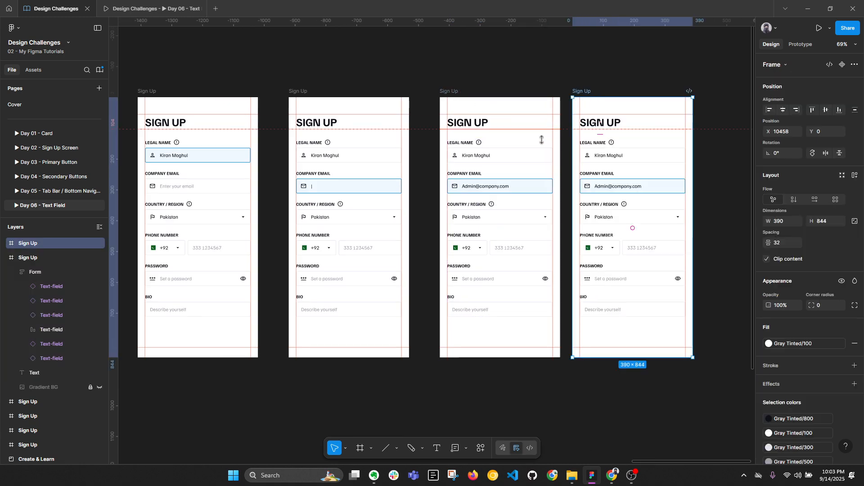
{"action": "scroll", "coordinate": [629, 205], "scroll_direction": "up", "scroll_amount": 1}
{"action": "left_click_drag", "start_coordinate": [581, 88], "coordinate": [600, 89]}
{"action": "scroll", "coordinate": [600, 88], "scroll_direction": "right", "scroll_amount": 5}
{"action": "scroll", "coordinate": [548, 274], "scroll_direction": "up", "scroll_amount": 1}
Step: Switch the newest copy's Company Email field to the Error state
{"action": "left_click", "coordinate": [384, 238], "text": "ctrl"}
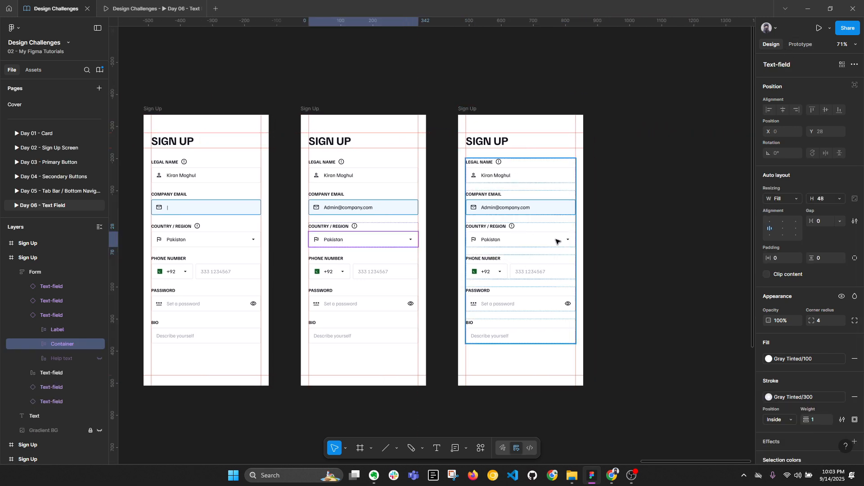
{"action": "left_click", "coordinate": [517, 201]}
{"action": "left_click", "coordinate": [825, 91]}
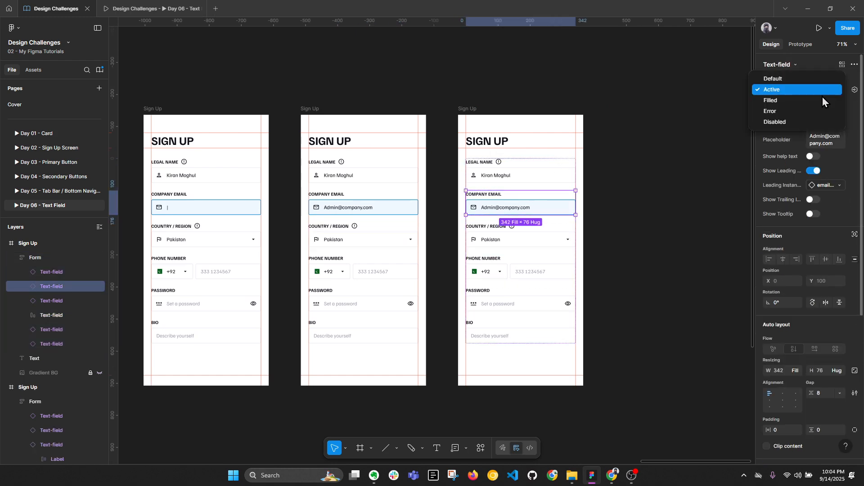
{"action": "left_click", "coordinate": [804, 101]}
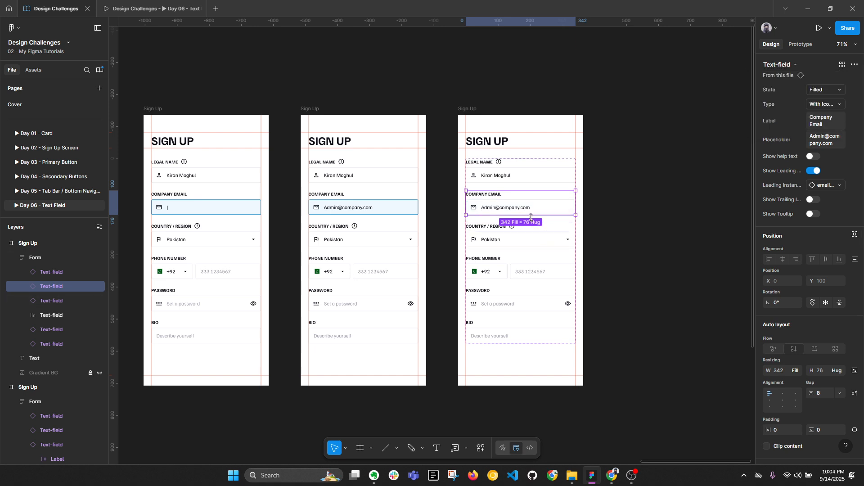
{"action": "left_click", "coordinate": [840, 91]}
{"action": "left_click", "coordinate": [805, 99]}
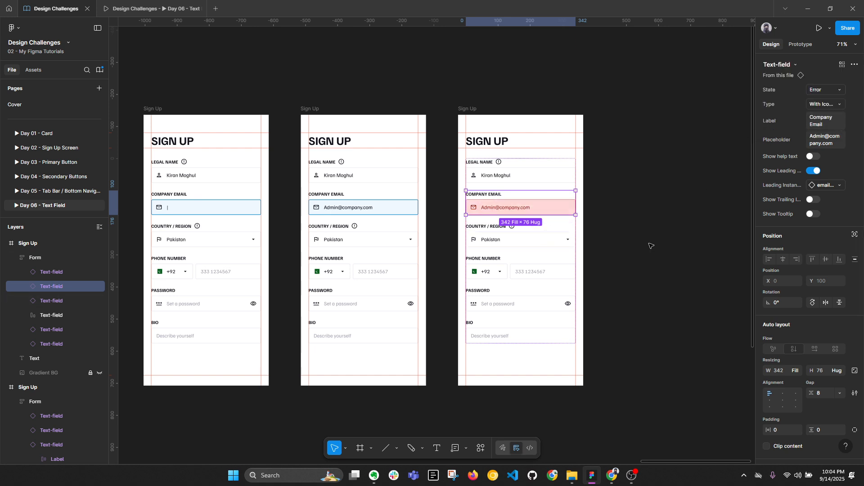
{"action": "left_click", "coordinate": [405, 247]}
{"action": "left_click", "coordinate": [801, 45]}
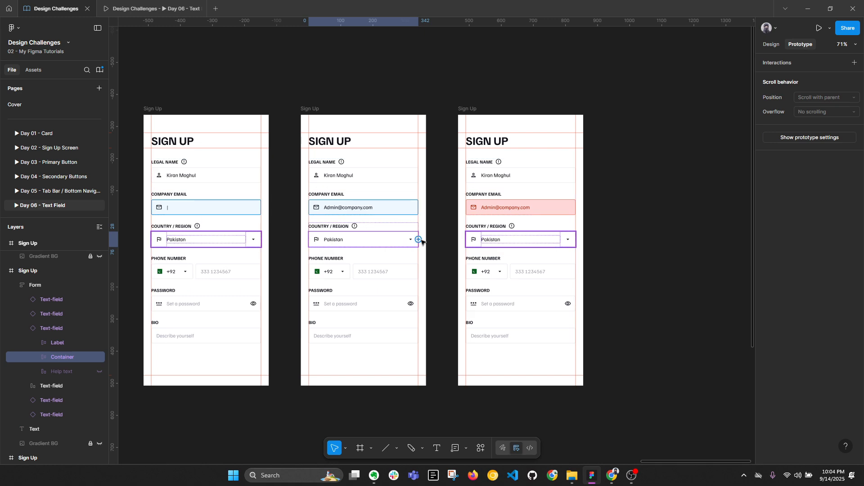
Step: Link the middle frame to the next screen and the first frame to the middle one
{"action": "left_click_drag", "start_coordinate": [418, 239], "coordinate": [470, 253]}
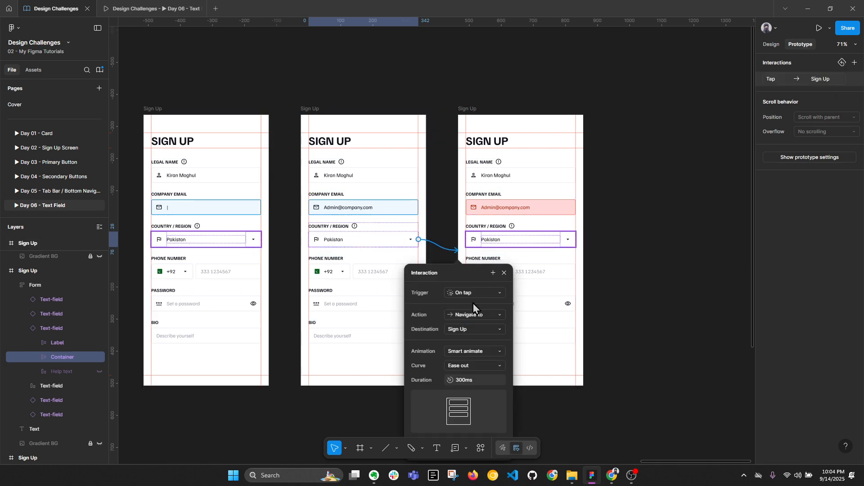
{"action": "left_click", "coordinate": [150, 123]}
{"action": "left_click_drag", "start_coordinate": [269, 250], "coordinate": [325, 269]}
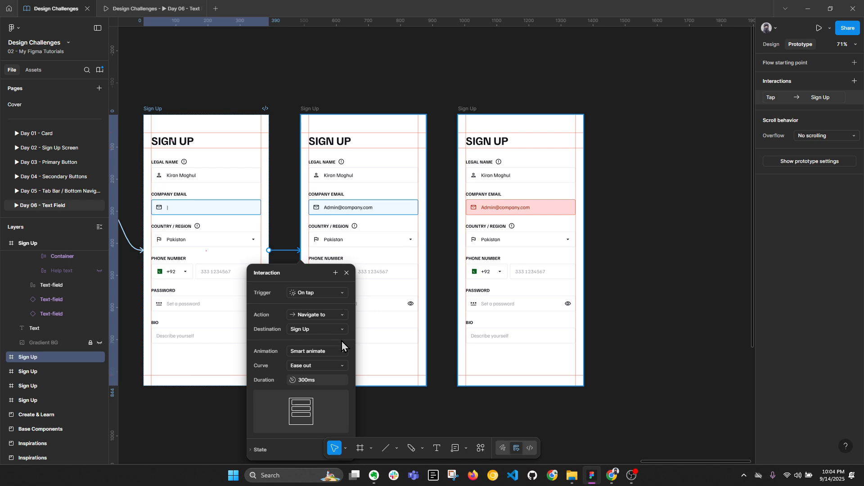
Step: Set the interaction to After delay at 2000 ms and check it in the prototype preview
{"action": "left_click", "coordinate": [306, 293]}
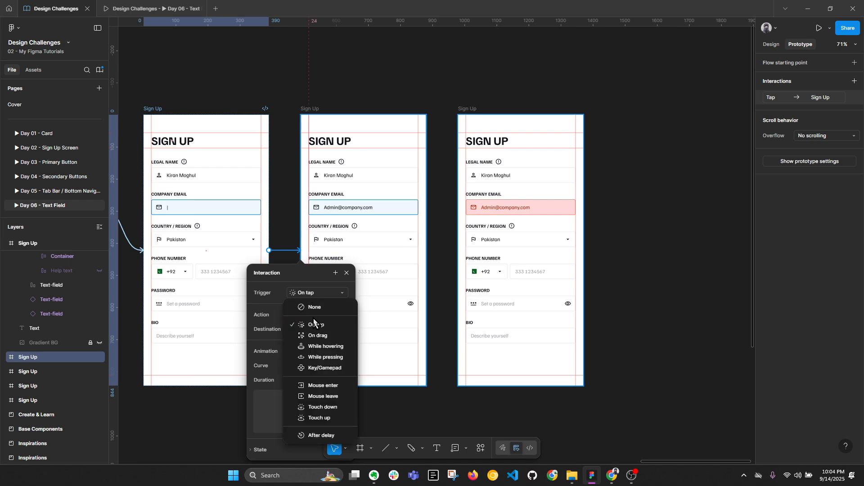
{"action": "left_click", "coordinate": [317, 436]}
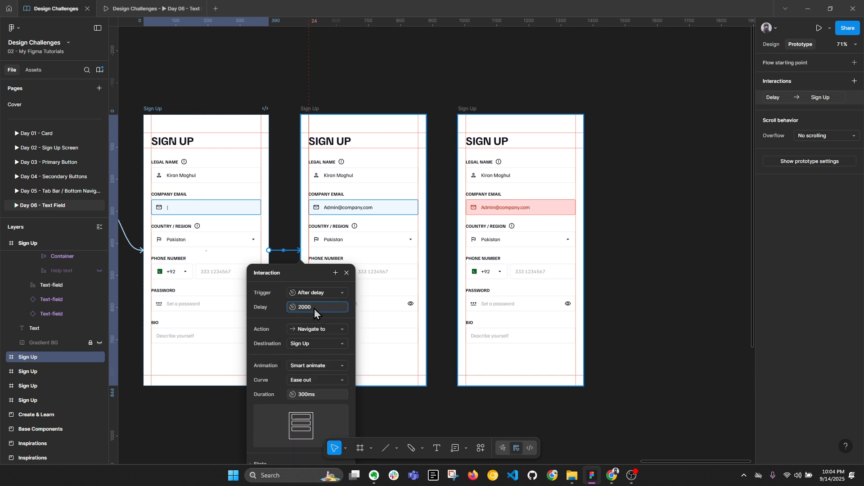
{"action": "key", "text": "Return"}
{"action": "left_click", "coordinate": [658, 287]}
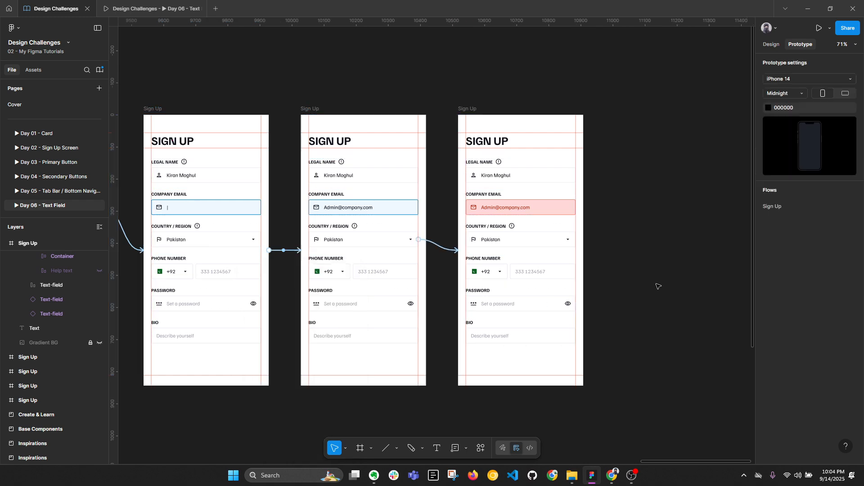
{"action": "left_click", "coordinate": [148, 8]}
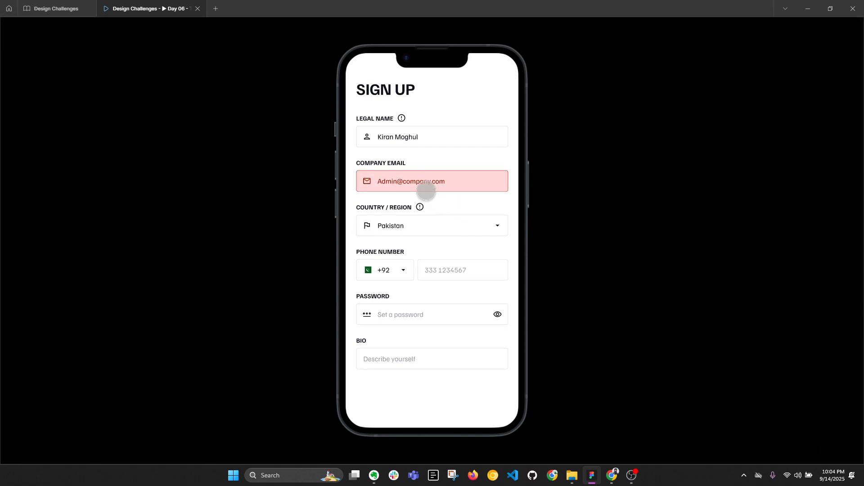
{"action": "left_click", "coordinate": [60, 8]}
{"action": "left_click", "coordinate": [773, 48]}
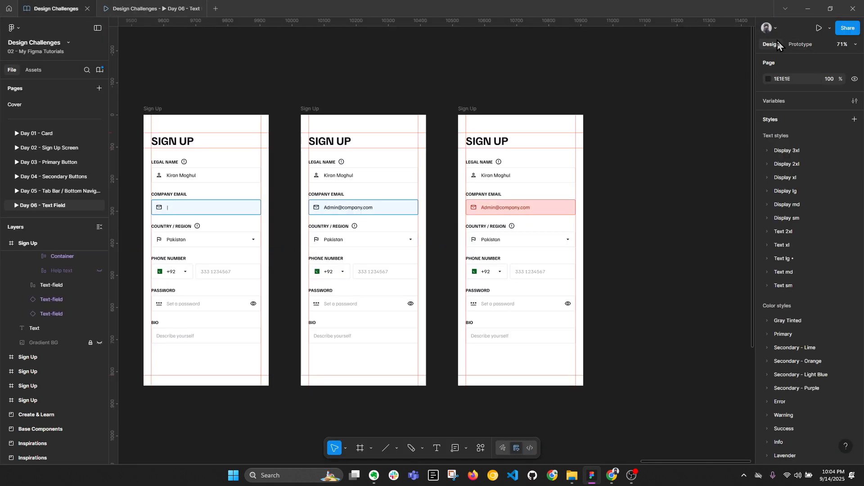
Step: Select the red Company Email field and turn on its help text
{"action": "scroll", "coordinate": [564, 220], "scroll_direction": "up", "scroll_amount": 3}
{"action": "double_click", "coordinate": [500, 205]}
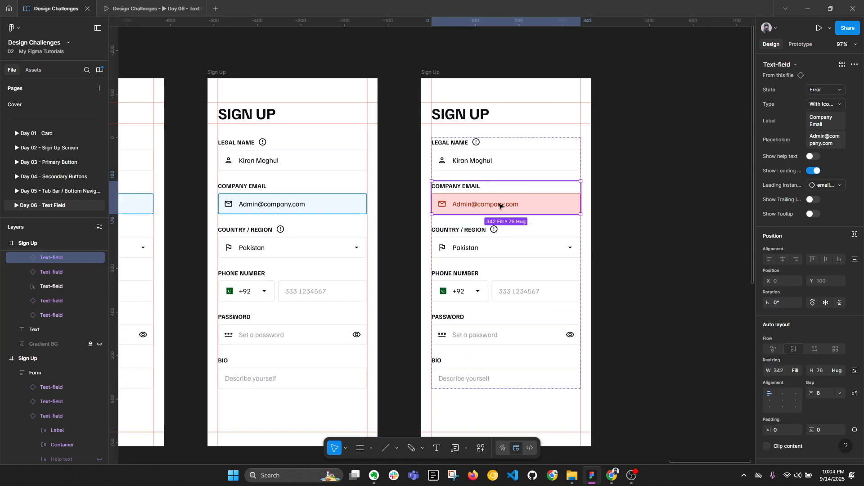
{"action": "key", "text": "alt+l"}
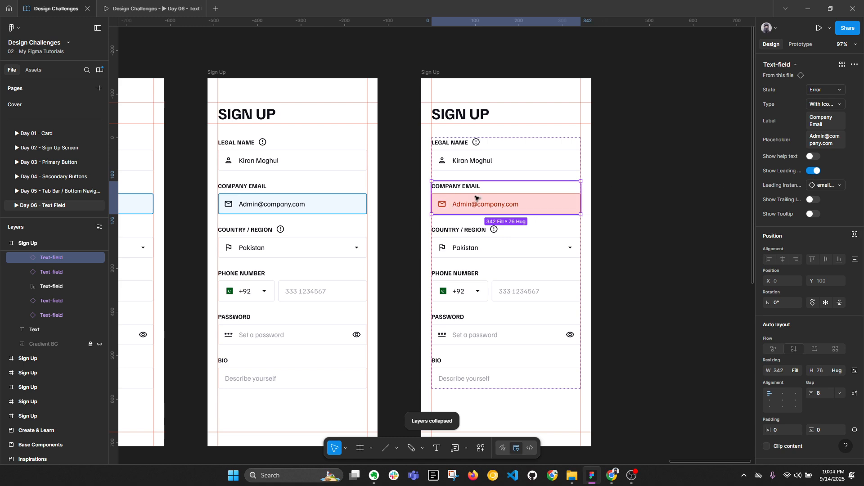
{"action": "left_click", "coordinate": [812, 158]}
Step: Change the help text to 'Enter a valid email address.' and start the prototype preview
{"action": "double_click", "coordinate": [484, 221]}
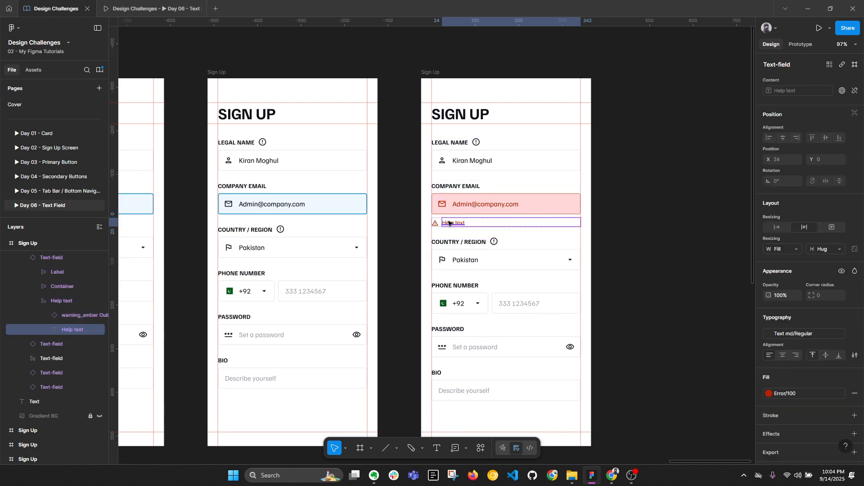
{"action": "scroll", "coordinate": [484, 220], "scroll_direction": "up", "scroll_amount": 2}
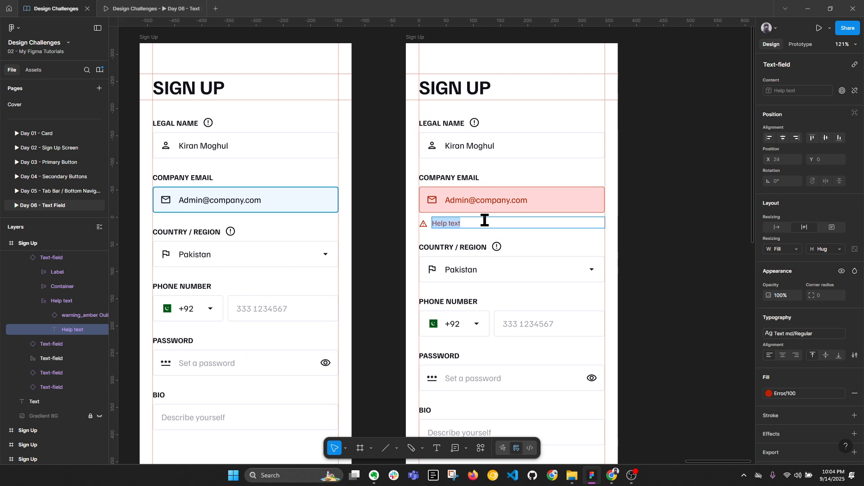
{"action": "type", "text": "Enter a valid"}
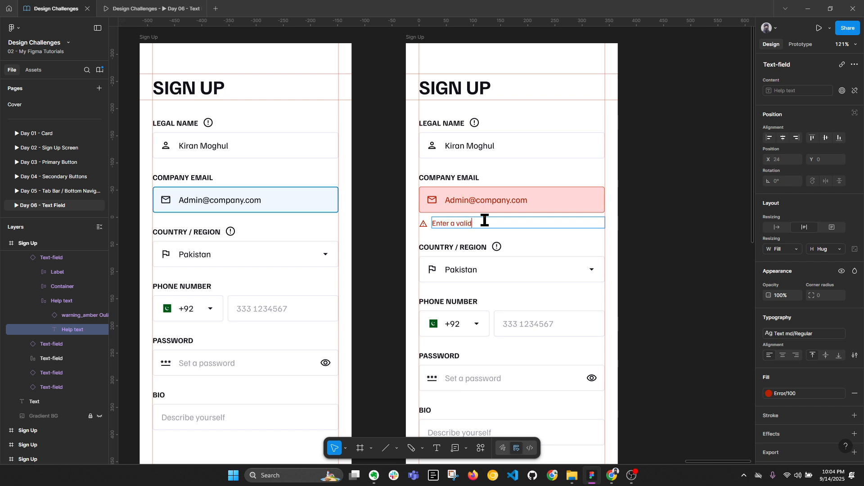
{"action": "type", "text": " email address."}
{"action": "right_click", "coordinate": [486, 223]}
{"action": "left_click", "coordinate": [505, 231]}
{"action": "key", "text": "Escape"}
{"action": "key", "text": "Escape"}
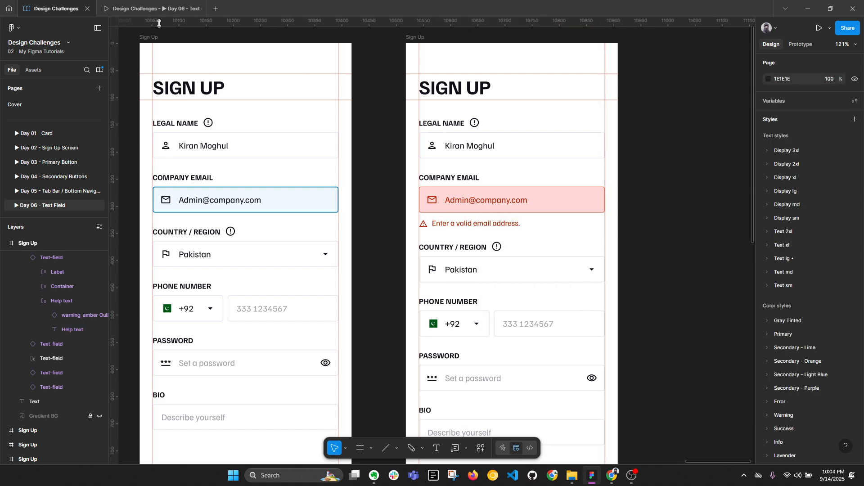
{"action": "left_click", "coordinate": [151, 9]}
{"action": "left_click", "coordinate": [419, 138]}
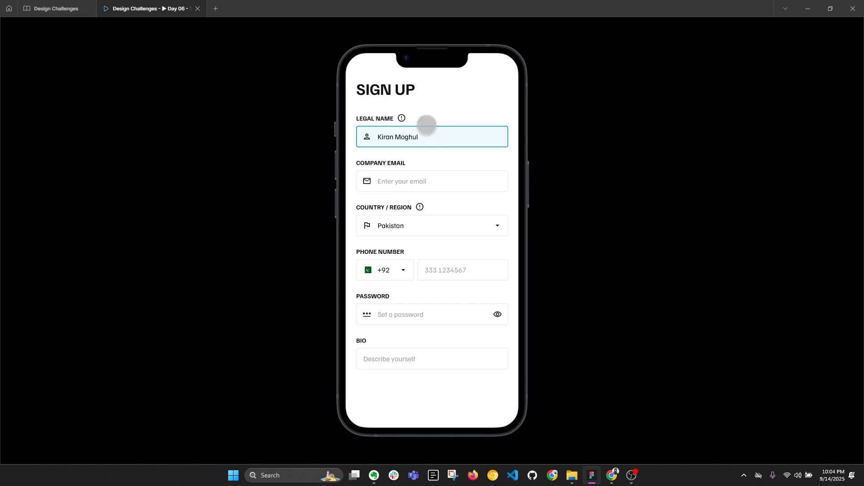
Step: Step the preview through the active email field to the error message, then return to the design
{"action": "left_click", "coordinate": [418, 180]}
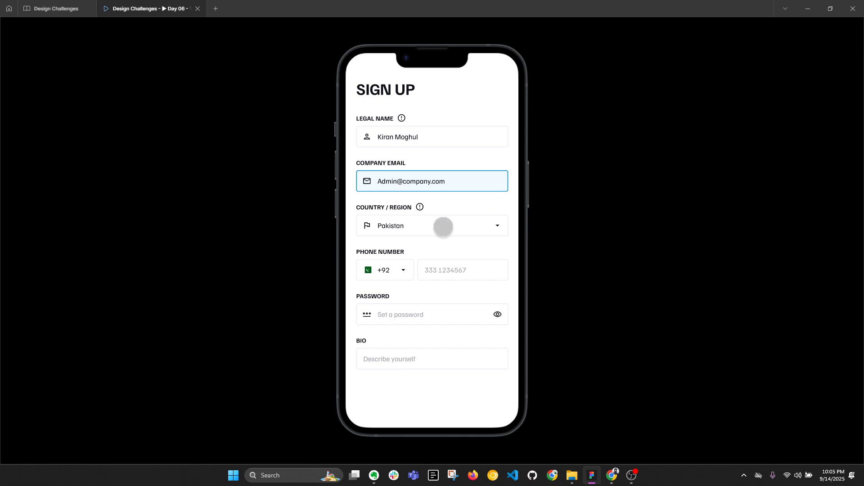
{"action": "left_click", "coordinate": [444, 227]}
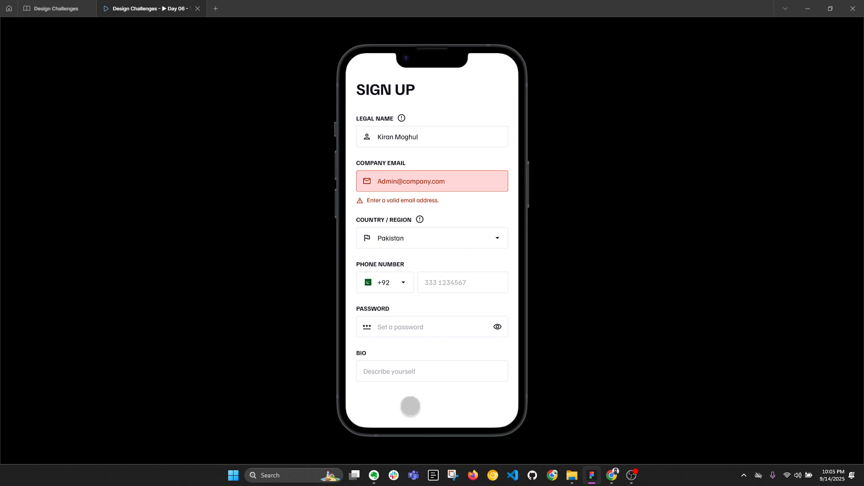
{"action": "left_click", "coordinate": [36, 8]}
{"action": "scroll", "coordinate": [578, 164], "scroll_direction": "down", "scroll_amount": 5}
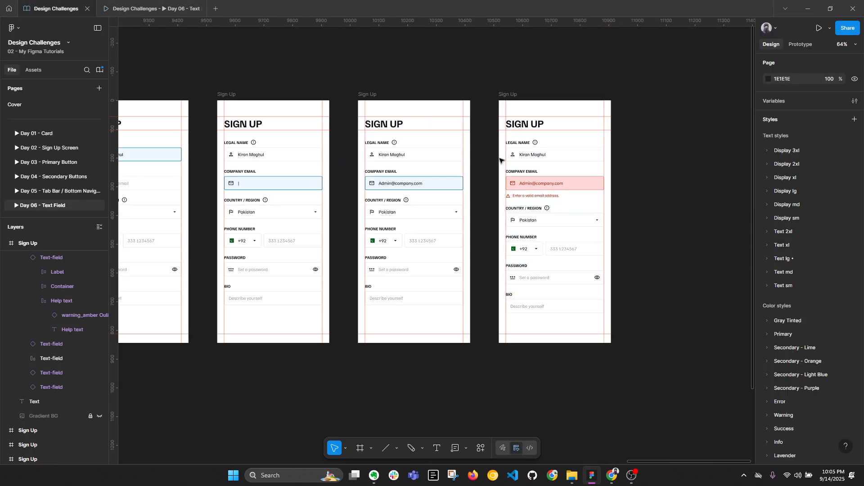
{"action": "scroll", "coordinate": [386, 161], "scroll_direction": "down", "scroll_amount": 2}
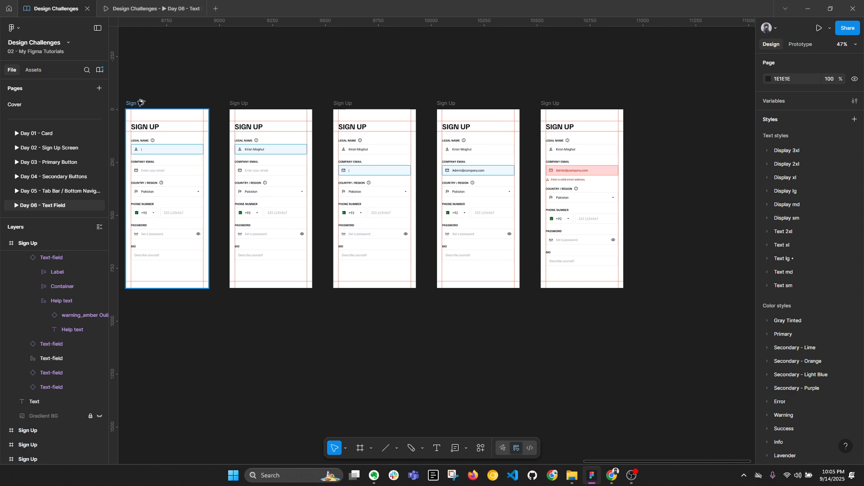
{"action": "key", "text": "alt+l"}
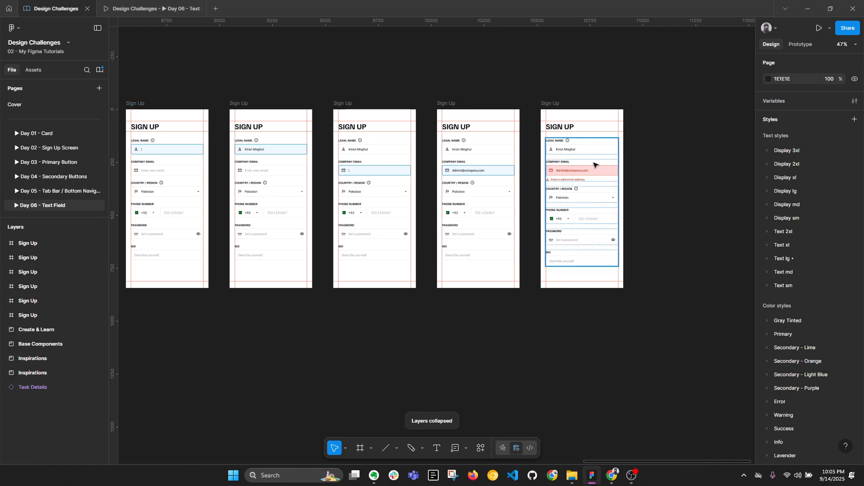
{"action": "scroll", "coordinate": [594, 165], "scroll_direction": "up", "scroll_amount": 5}
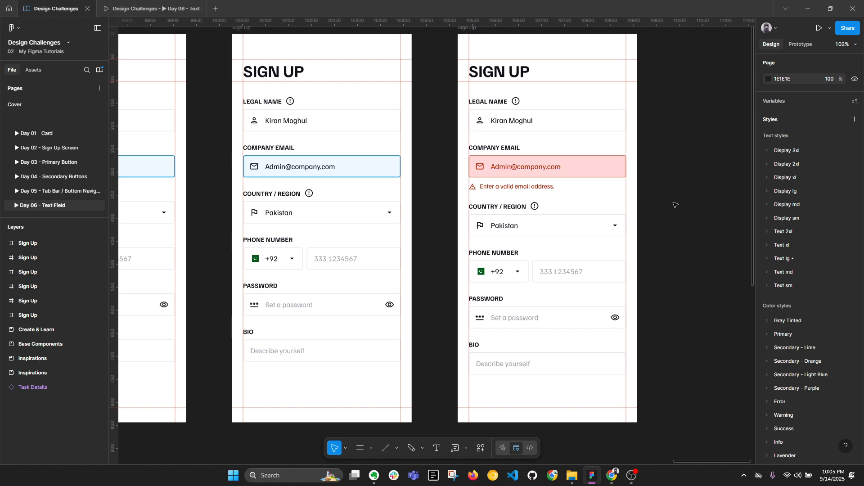
{"action": "key", "text": "alt+l"}
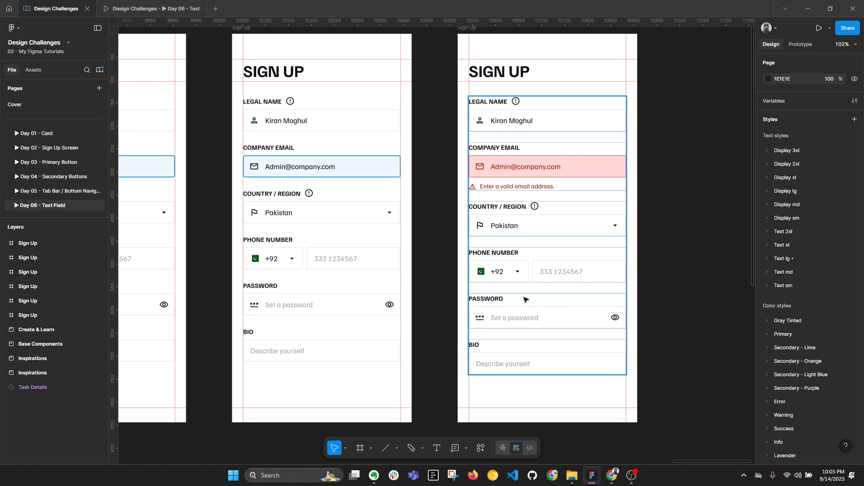
{"action": "key", "text": "alt+l"}
{"action": "scroll", "coordinate": [679, 185], "scroll_direction": "down", "scroll_amount": 3}
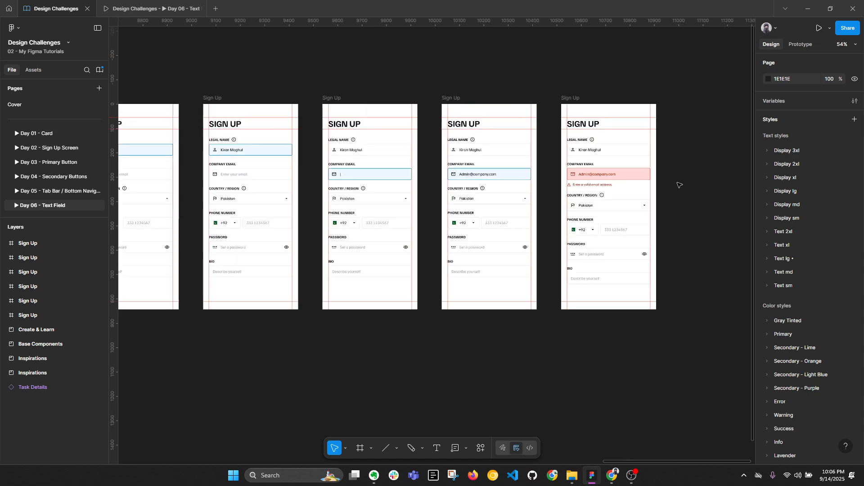
{"action": "left_click_drag", "start_coordinate": [258, 235], "coordinate": [464, 235]}
{"action": "scroll", "coordinate": [480, 236], "scroll_direction": "down", "scroll_amount": 1}
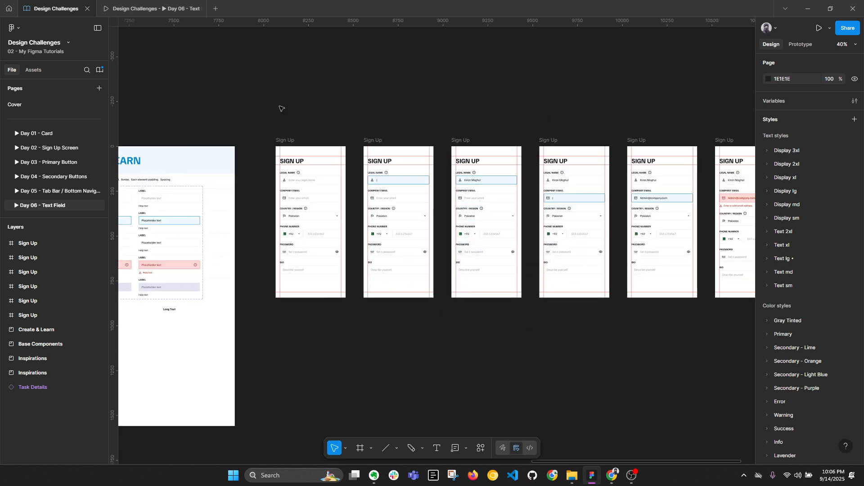
{"action": "left_click_drag", "start_coordinate": [201, 120], "coordinate": [522, 90]}
Step: Pan the canvas to center the Create & Learn text-field grid beside the Sign Up screens
{"action": "scroll", "coordinate": [483, 167], "scroll_direction": "up", "scroll_amount": 1}
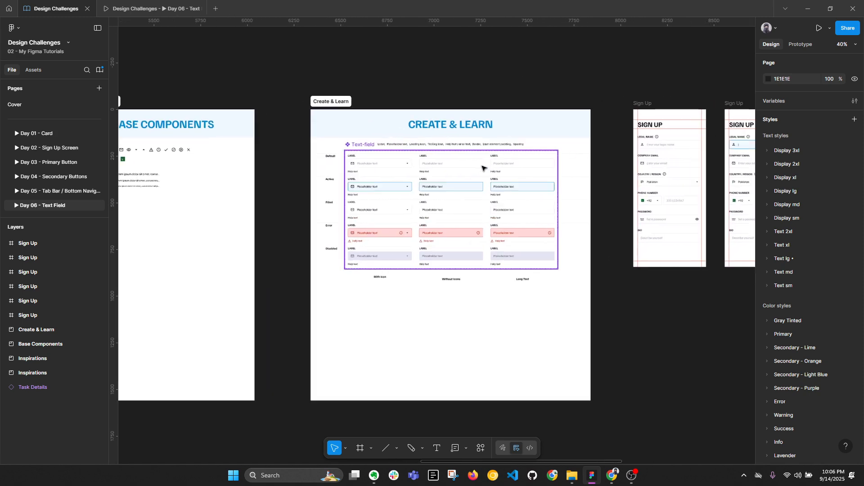
{"action": "scroll", "coordinate": [482, 167], "scroll_direction": "up", "scroll_amount": 5}
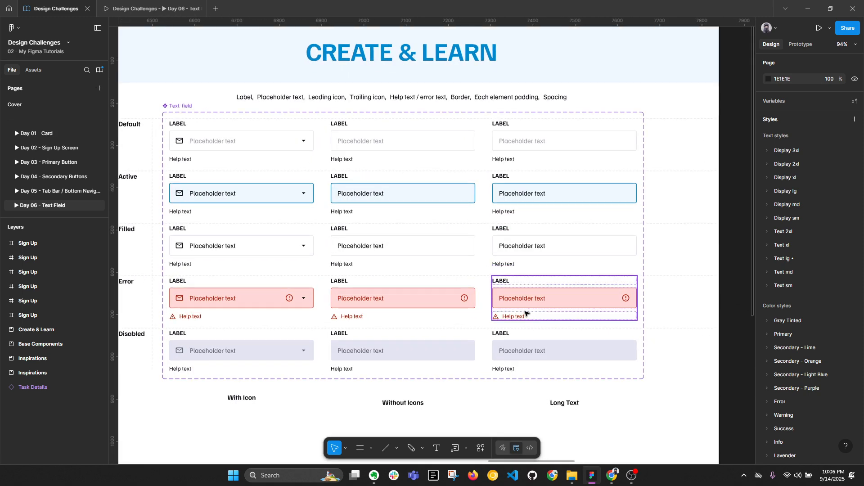
{"action": "scroll", "coordinate": [395, 192], "scroll_direction": "down", "scroll_amount": 1}
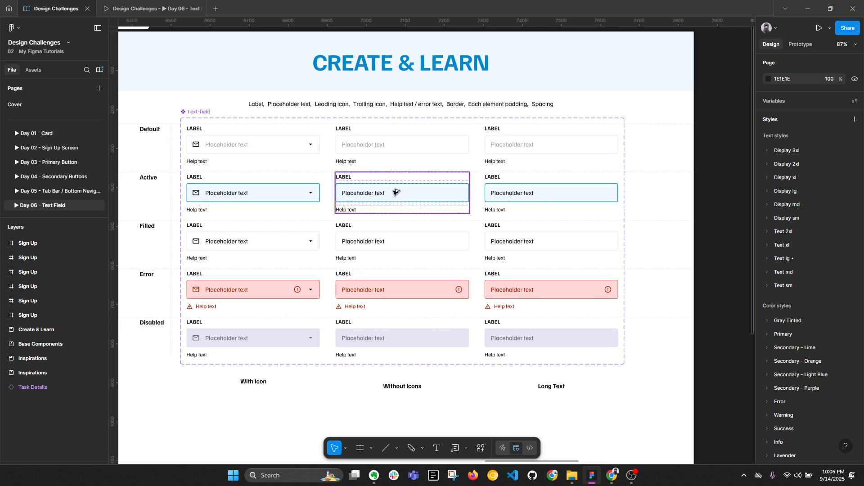
{"action": "key", "text": "alt+l"}
{"action": "scroll", "coordinate": [394, 192], "scroll_direction": "down", "scroll_amount": 4}
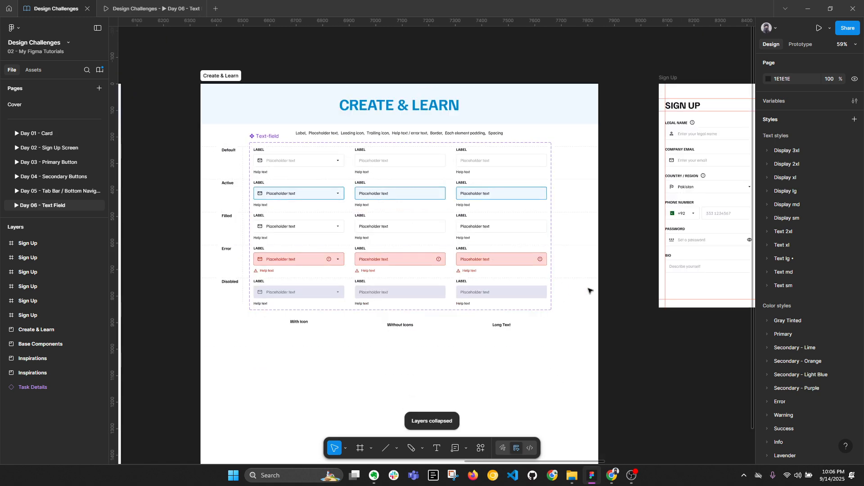
{"action": "left_click_drag", "start_coordinate": [603, 288], "coordinate": [450, 285]}
{"action": "left_click_drag", "start_coordinate": [464, 334], "coordinate": [582, 323]}
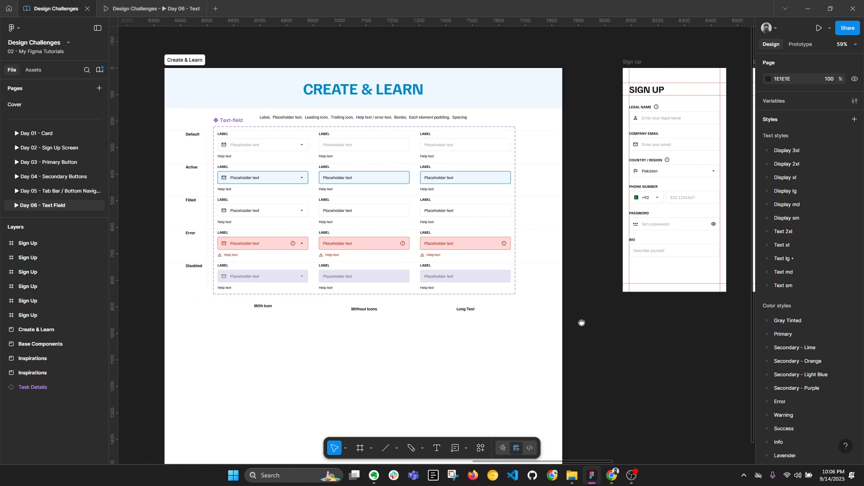